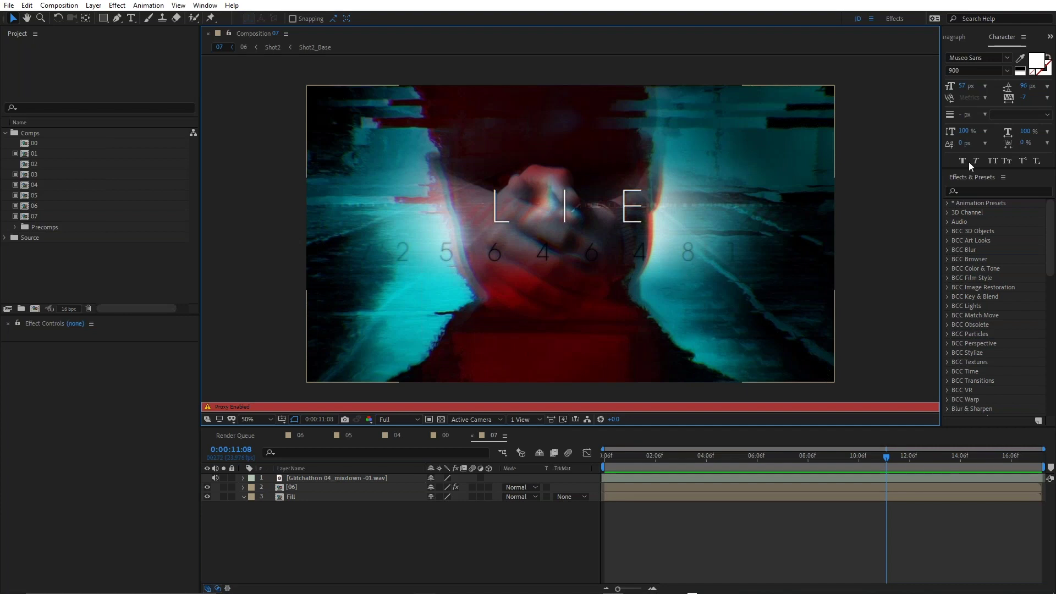
- Preview composition 07 near its start in a maximized viewer, then restore the normal panel layout
{"action": "left_click", "coordinate": [605, 455]}
{"action": "key", "text": "grave"}
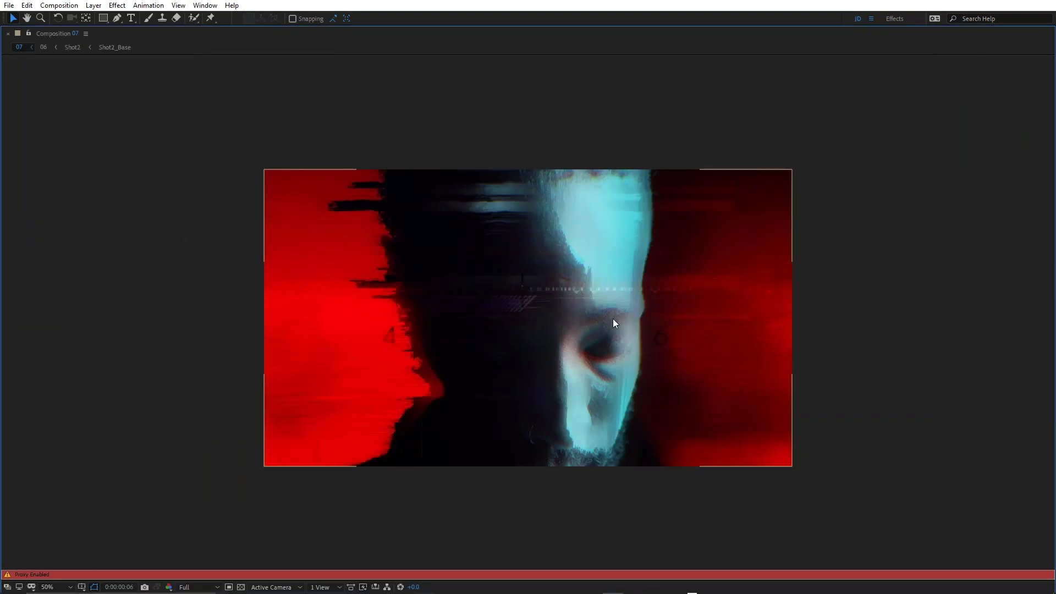
{"action": "key", "text": "space"}
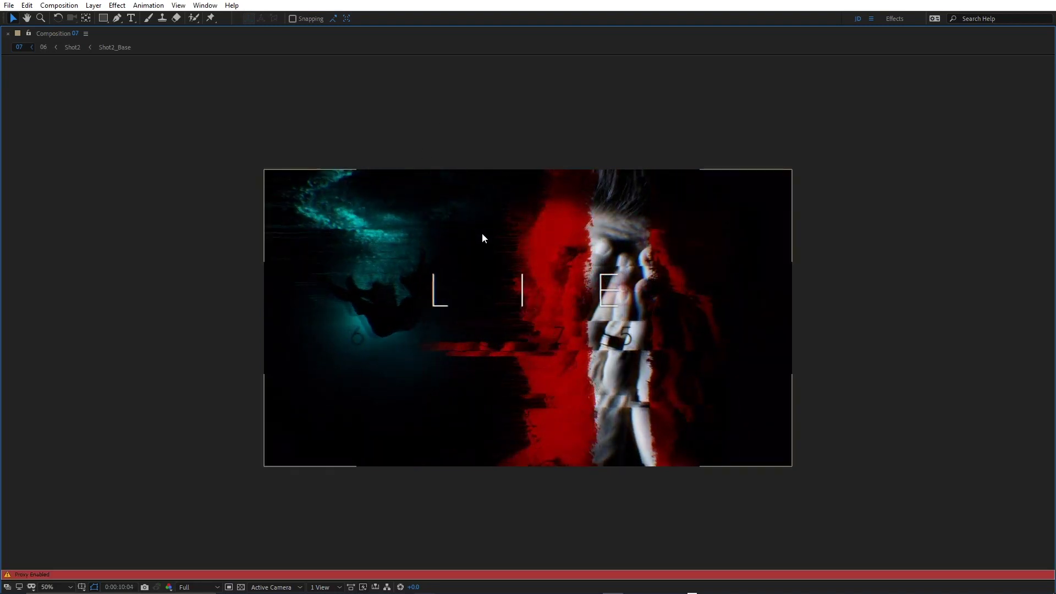
{"action": "key", "text": "grave"}
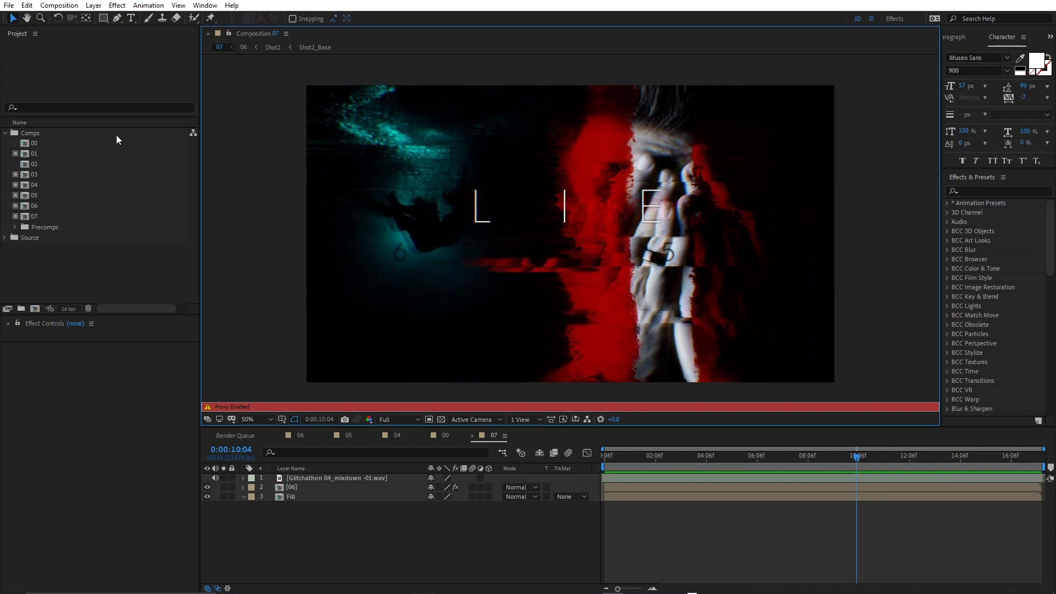
- Open composition 00 with the NightFlyers reference image, reposition it in view and enlarge the composition viewer's height
{"action": "left_click", "coordinate": [25, 143]}
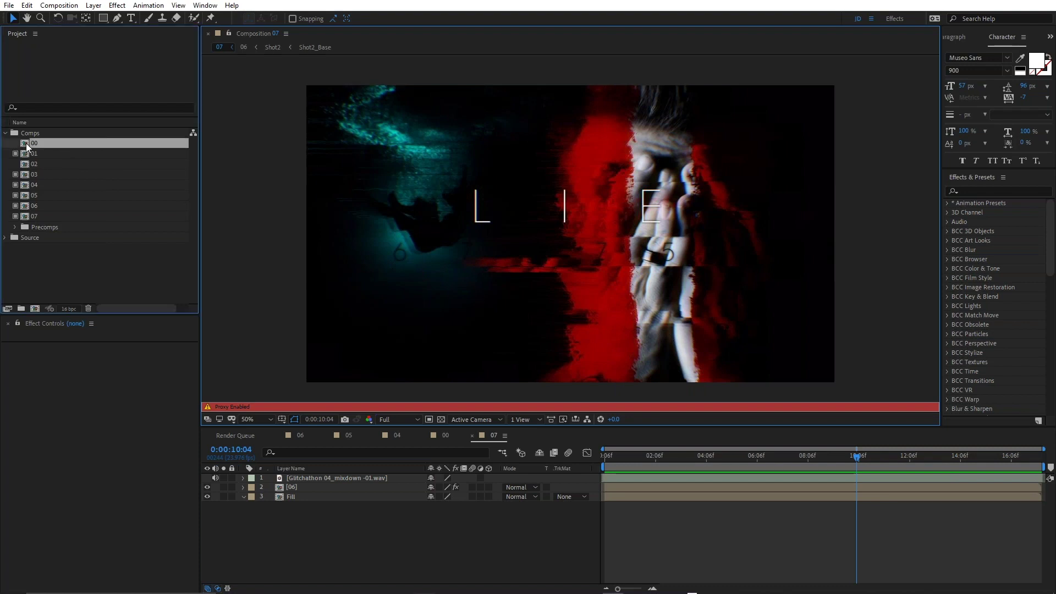
{"action": "double_click", "coordinate": [25, 143]}
{"action": "key", "text": "h"}
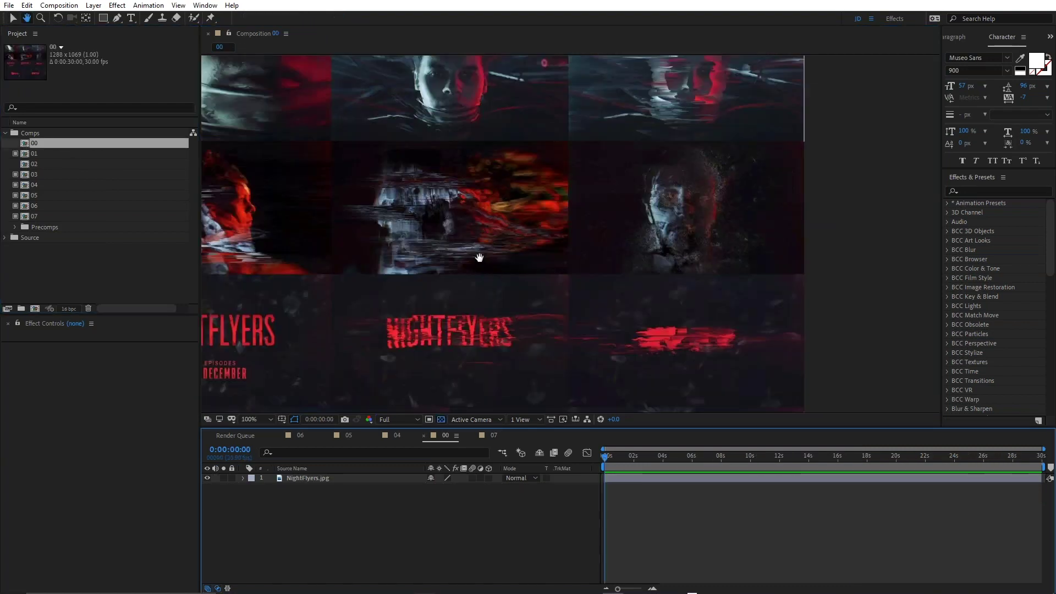
{"action": "left_click_drag", "start_coordinate": [483, 258], "coordinate": [585, 292]}
{"action": "key", "text": "v"}
{"action": "left_click_drag", "start_coordinate": [591, 427], "coordinate": [590, 504]}
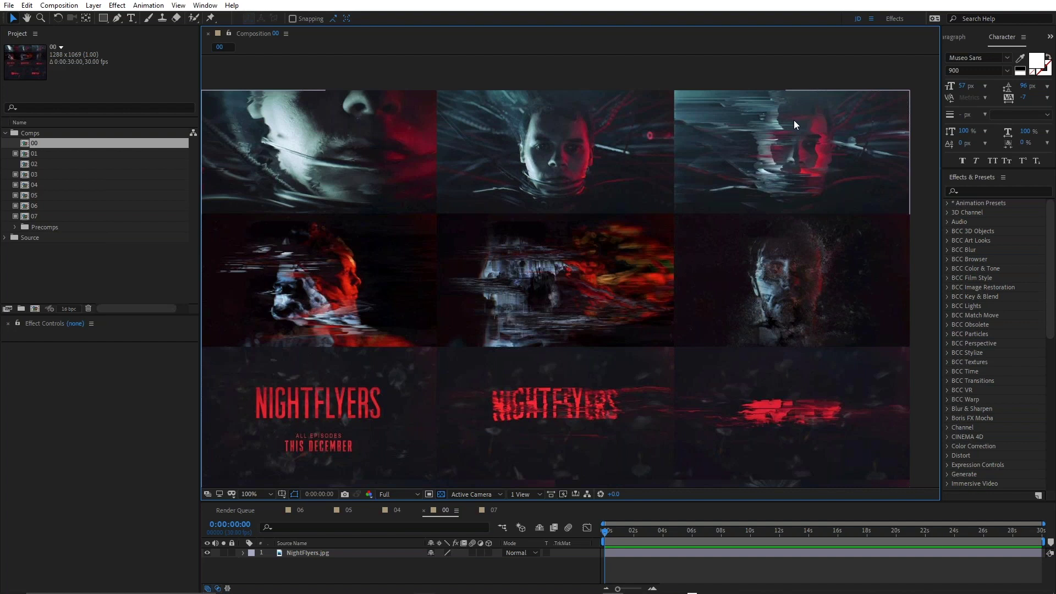
- Examine the streaked, distorted face in the NightFlyers reference up close, then survey the whole image including the SYFY frames
{"action": "scroll", "coordinate": [793, 119], "scroll_direction": "up", "scroll_amount": 2}
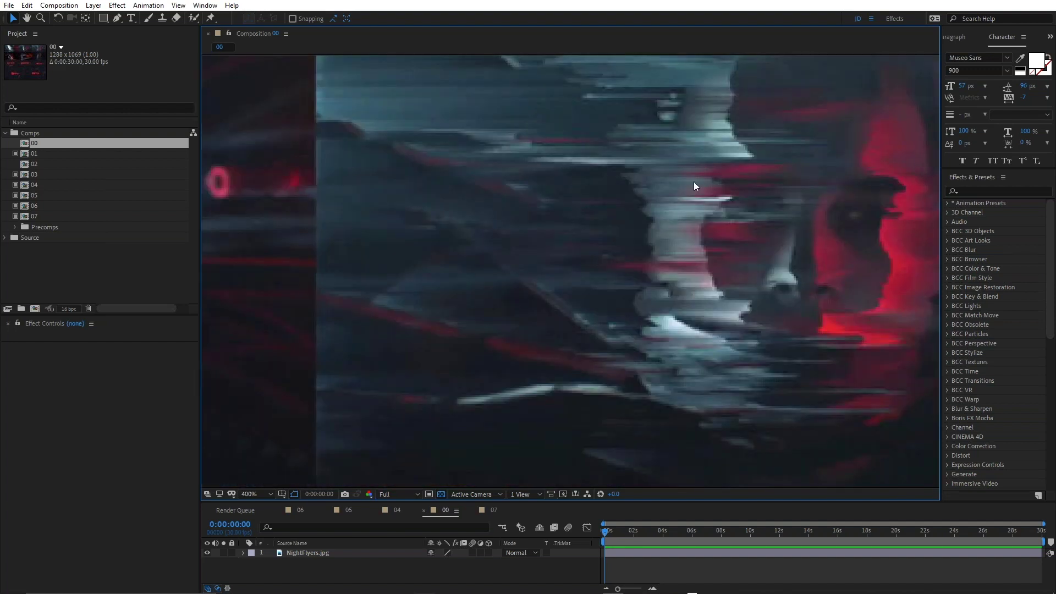
{"action": "scroll", "coordinate": [694, 183], "scroll_direction": "down", "scroll_amount": 2}
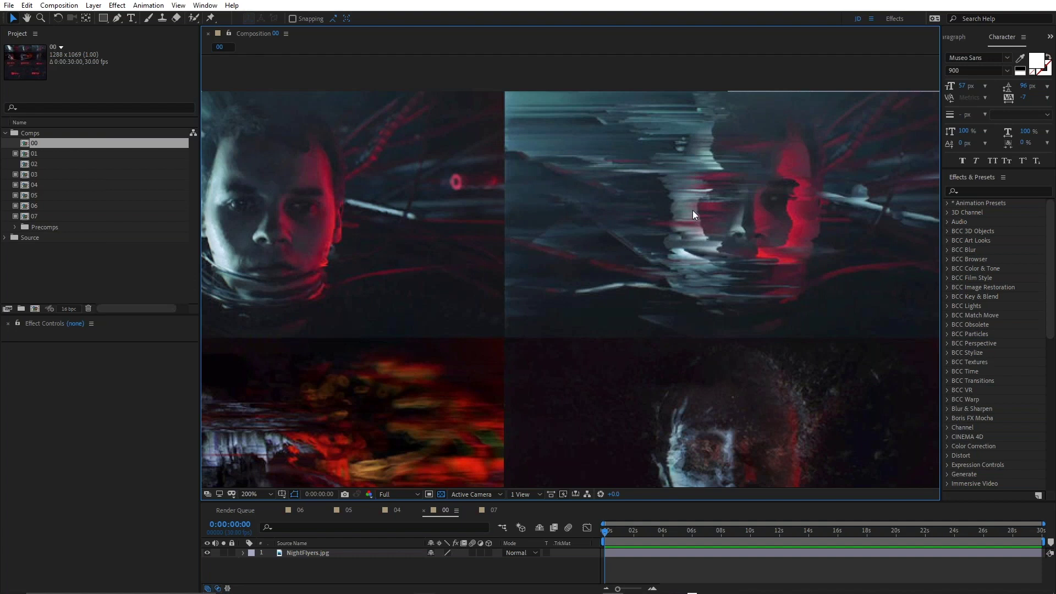
{"action": "scroll", "coordinate": [692, 210], "scroll_direction": "down", "scroll_amount": 2}
{"action": "scroll", "coordinate": [579, 280], "scroll_direction": "down", "scroll_amount": 2}
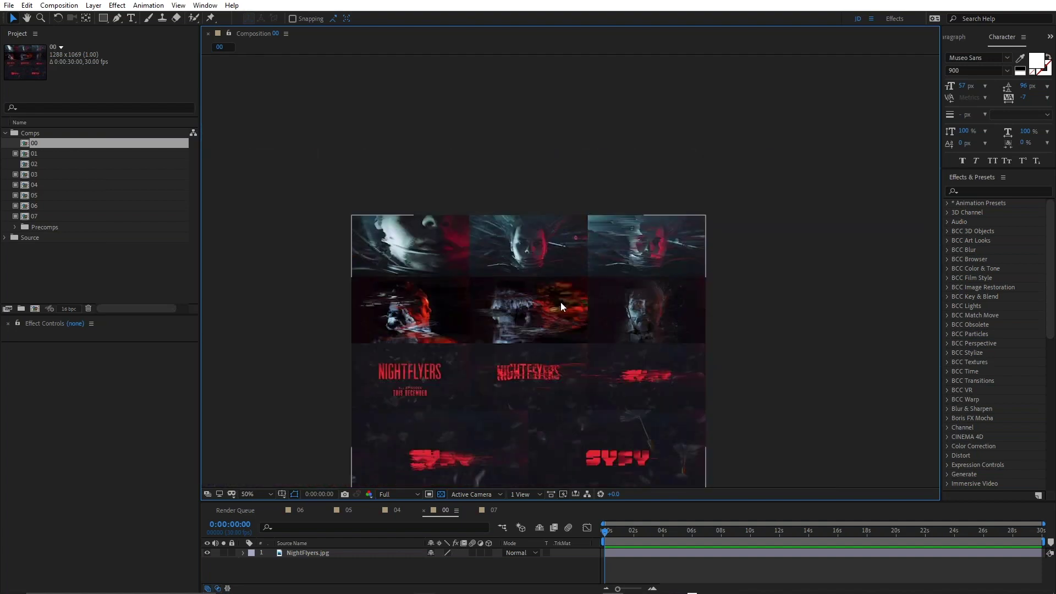
{"action": "key", "text": "h"}
{"action": "left_click_drag", "start_coordinate": [554, 335], "coordinate": [599, 226]}
{"action": "key", "text": "v"}
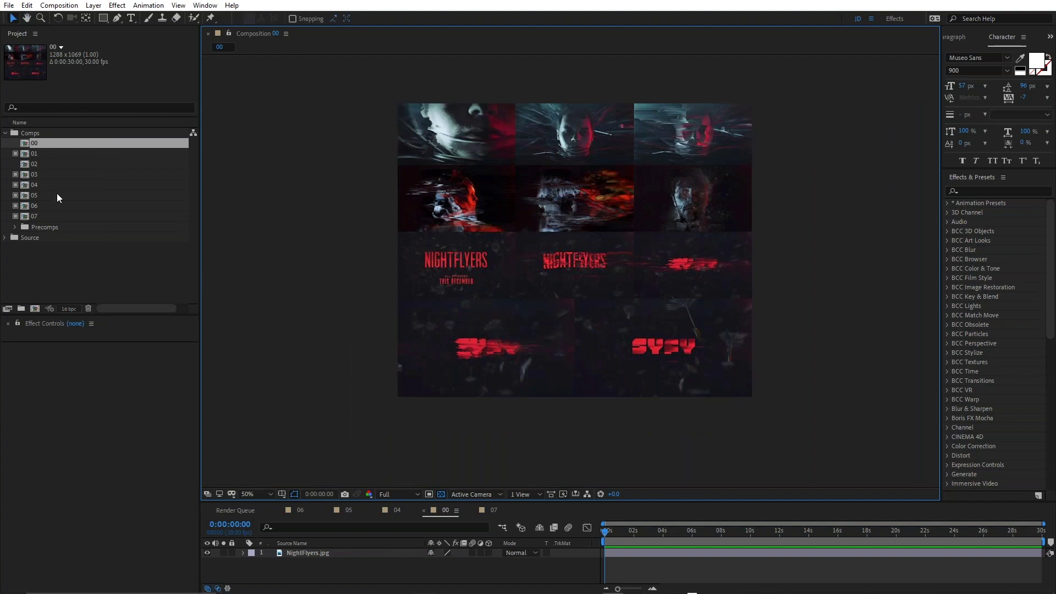
- Open composition 01, play the unprocessed portrait footage and scrub across its first cut to 0:00:03:09
{"action": "left_click", "coordinate": [25, 154]}
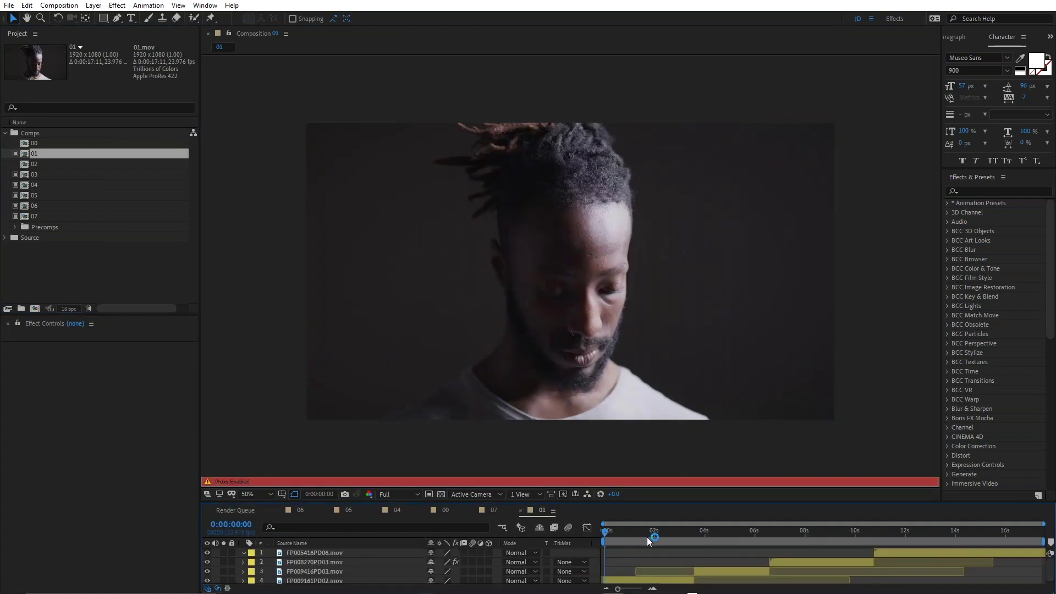
{"action": "key", "text": "space"}
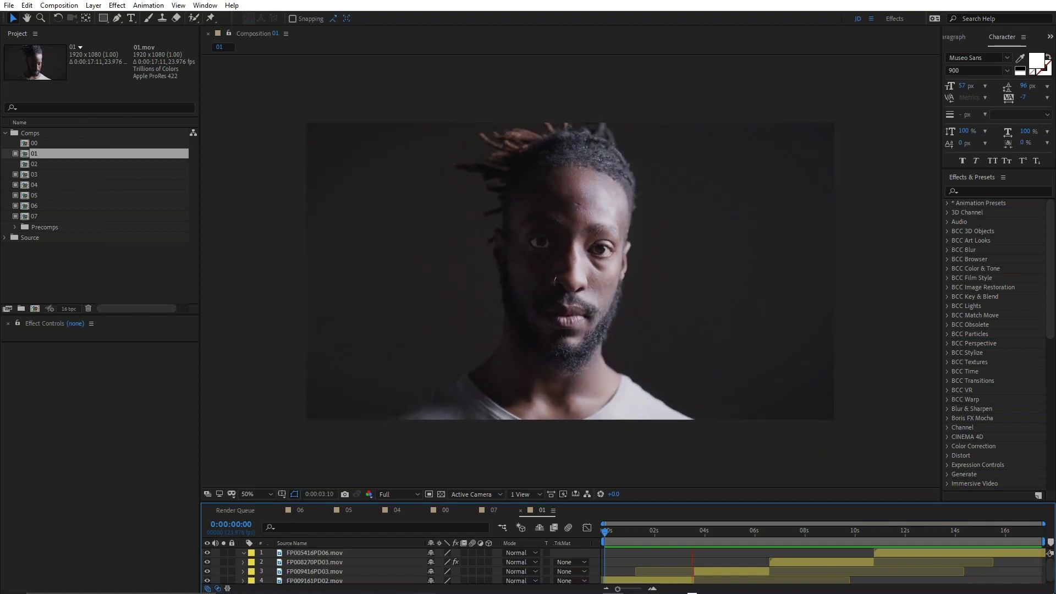
{"action": "key", "text": "space"}
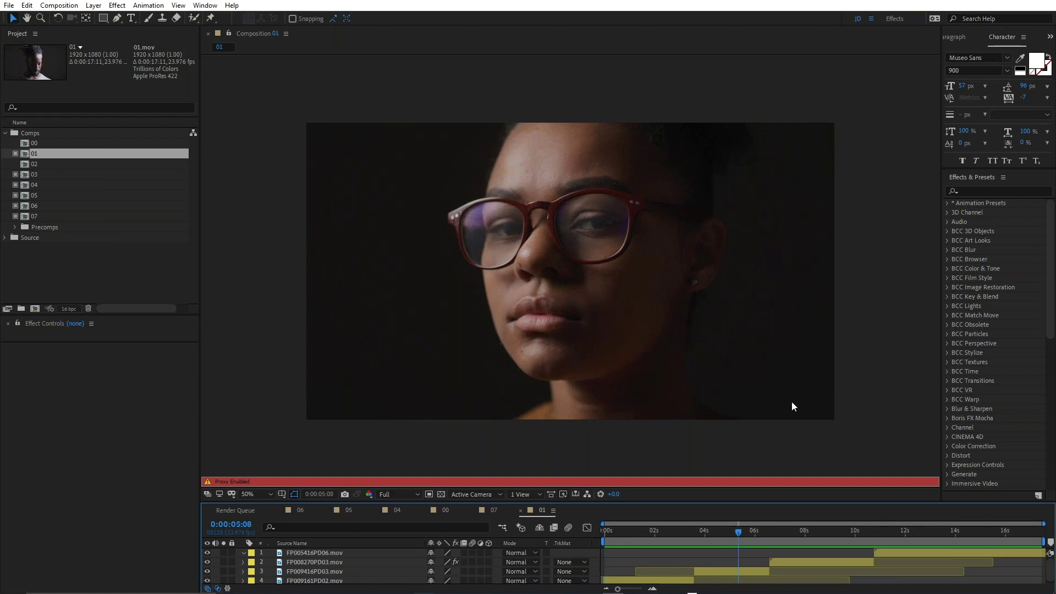
{"action": "left_click", "coordinate": [613, 533]}
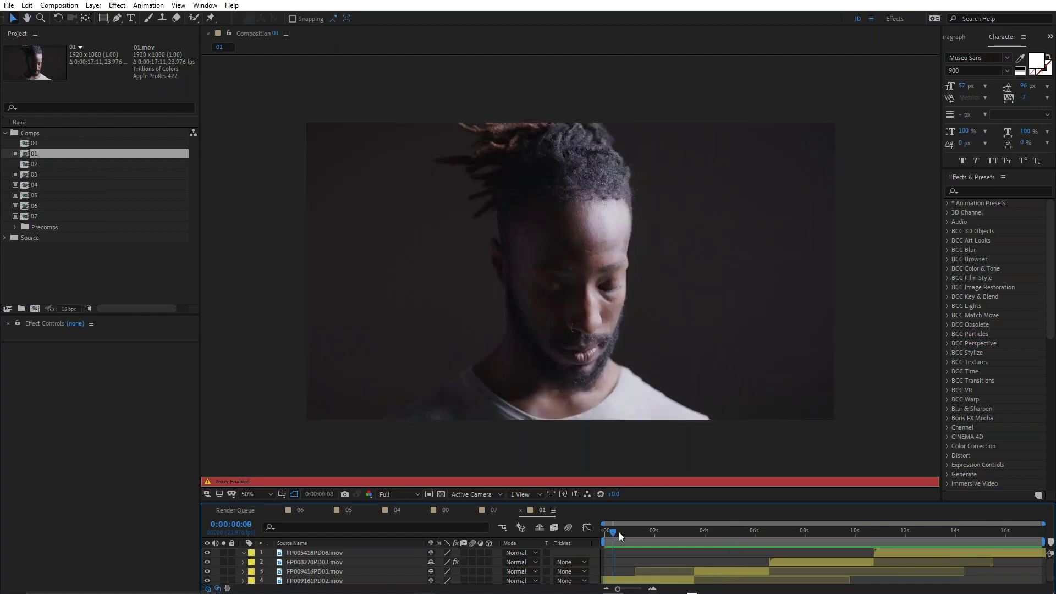
{"action": "left_click_drag", "start_coordinate": [688, 537], "coordinate": [738, 571]}
{"action": "left_click_drag", "start_coordinate": [776, 568], "coordinate": [687, 572]}
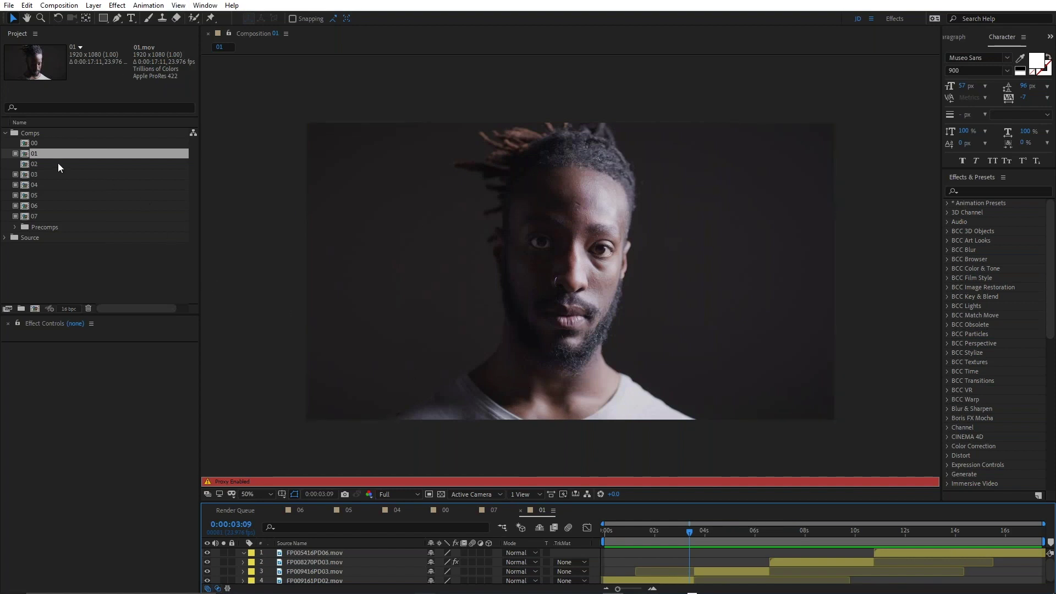
- Open composition 02, play it from 0:00:05:05 and inspect the color fringing around the mouth at 0:00:05:19
{"action": "left_click", "coordinate": [26, 163]}
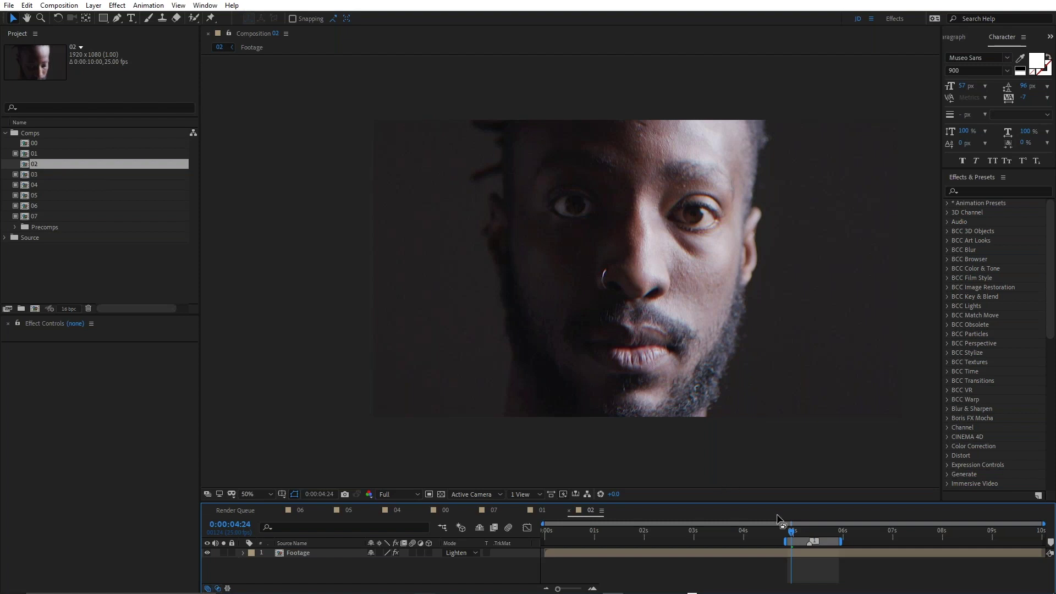
{"action": "left_click", "coordinate": [803, 536]}
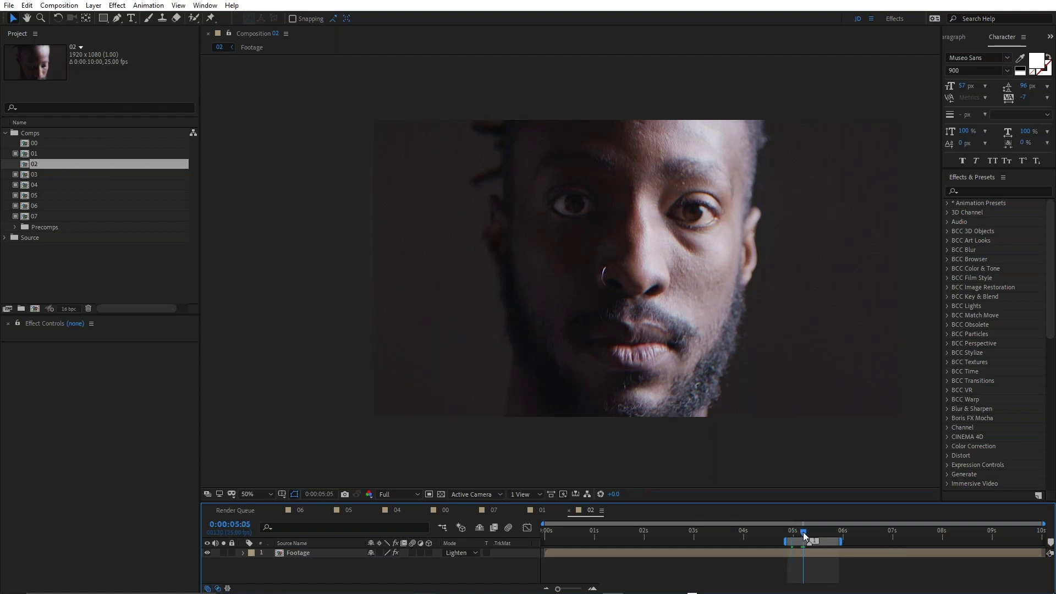
{"action": "key", "text": "space"}
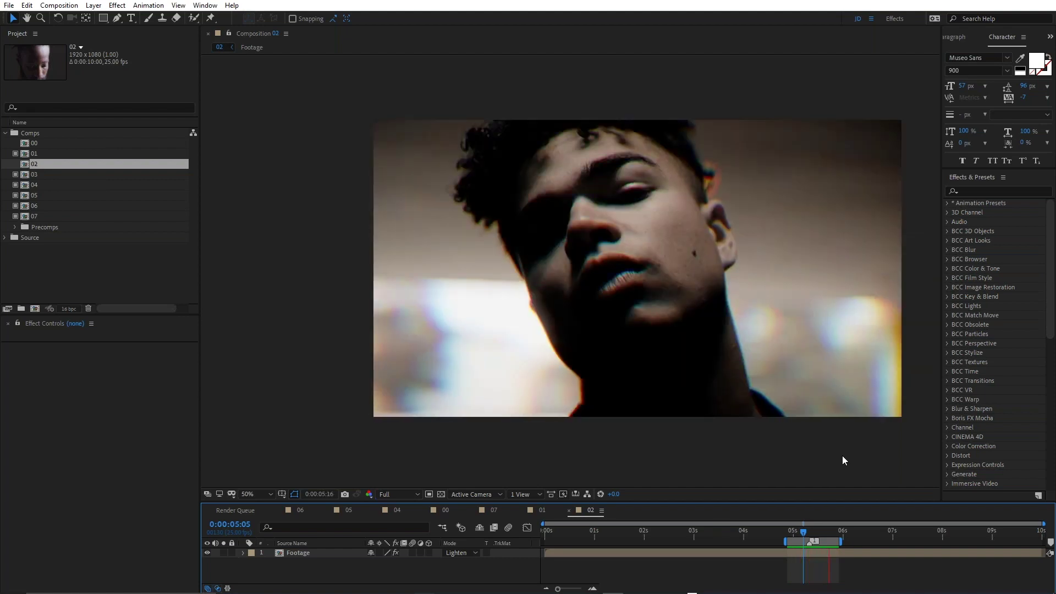
{"action": "left_click_drag", "start_coordinate": [793, 533], "coordinate": [831, 523]}
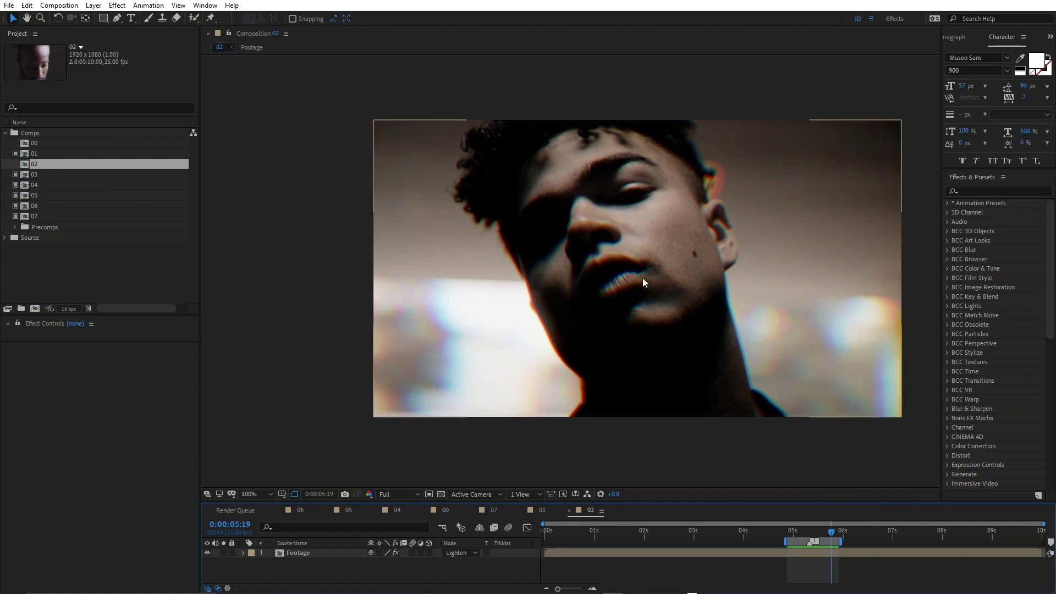
{"action": "scroll", "coordinate": [642, 279], "scroll_direction": "up", "scroll_amount": 4}
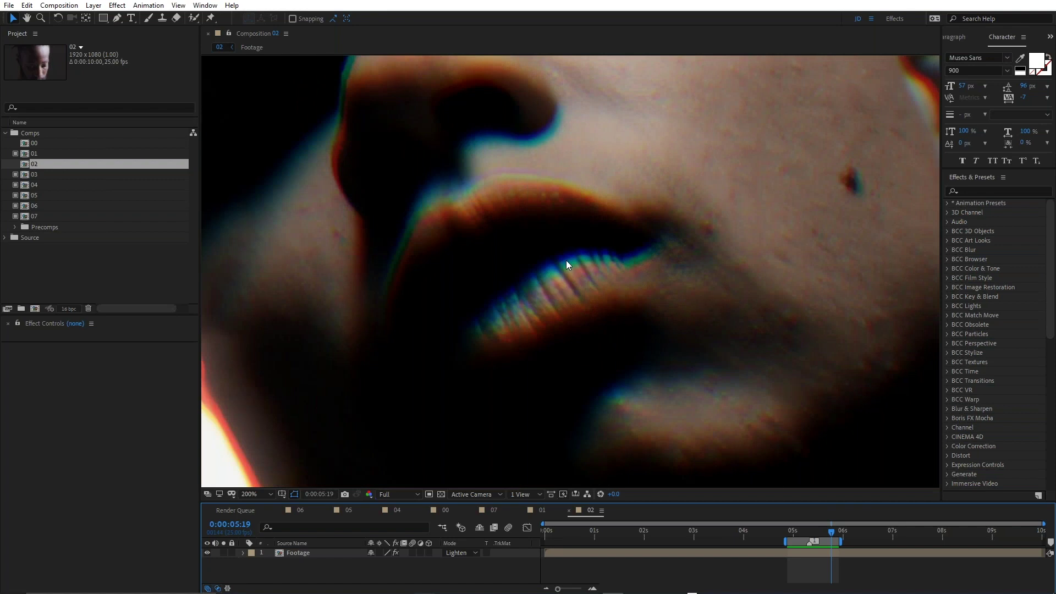
{"action": "scroll", "coordinate": [576, 243], "scroll_direction": "down", "scroll_amount": 2}
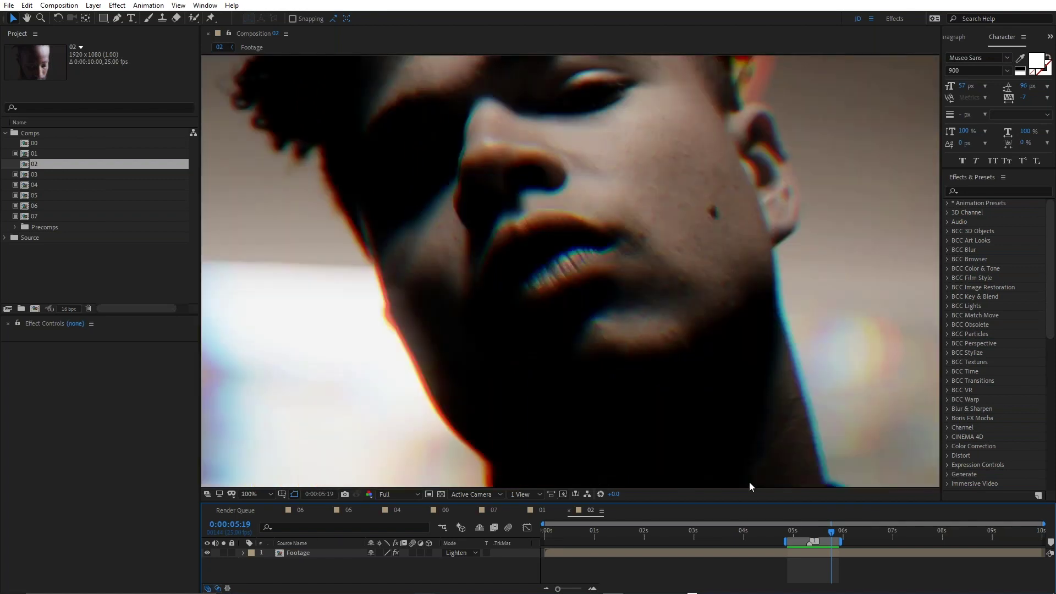
- Open the nested Footage composition and scrub to the cut between its two clips at 0:00:05:10
{"action": "left_click", "coordinate": [305, 555]}
{"action": "double_click", "coordinate": [662, 562]}
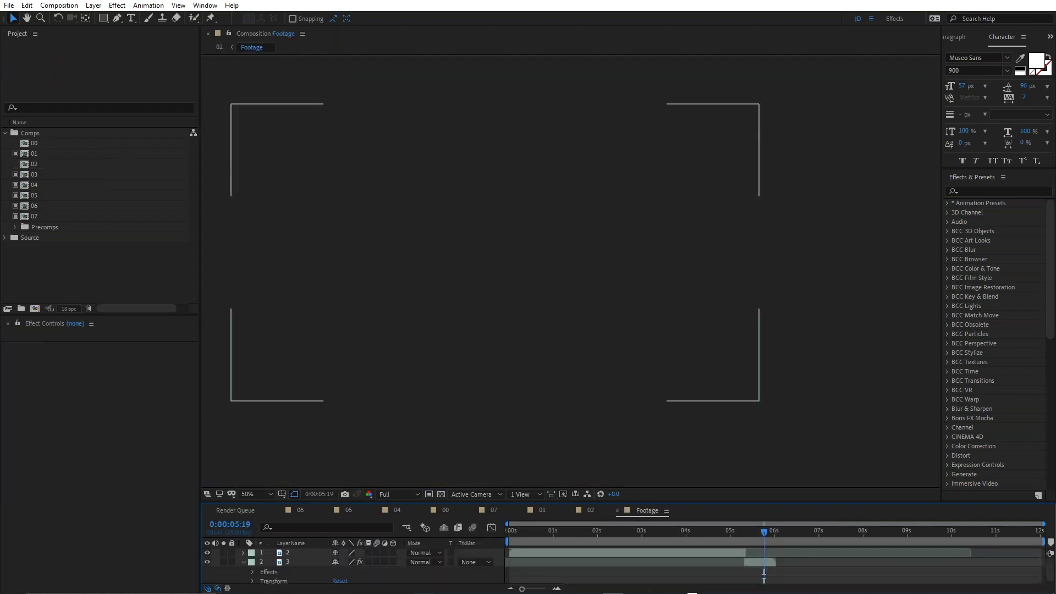
{"action": "left_click_drag", "start_coordinate": [747, 534], "coordinate": [748, 531]}
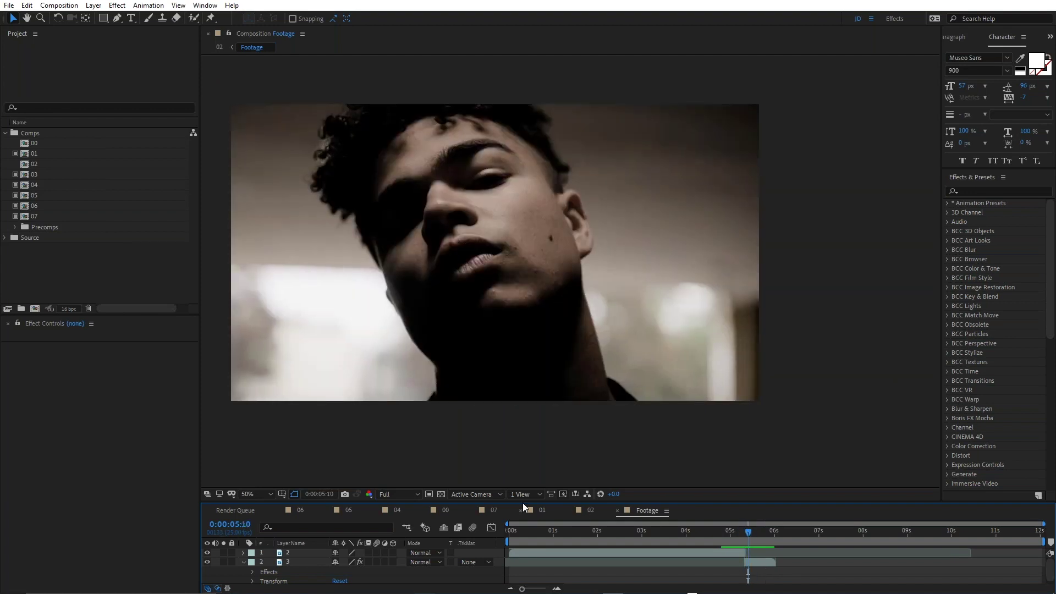
- Return to composition 02 and view the full frame of the S_TimeWarpRGB color split at 0:00:05:08
{"action": "left_click", "coordinate": [590, 510]}
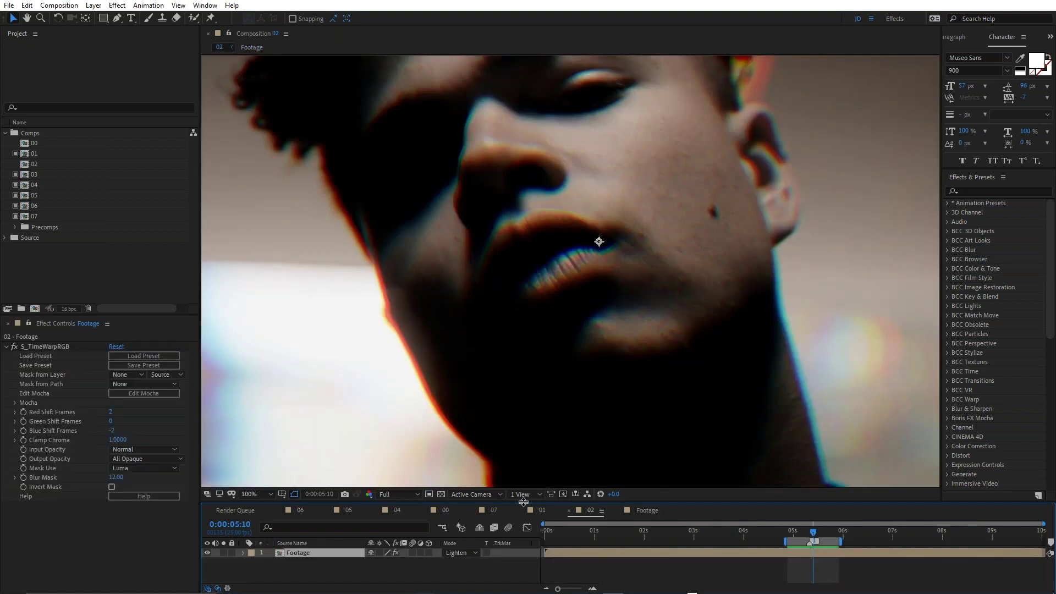
{"action": "left_click", "coordinate": [812, 532]}
{"action": "left_click_drag", "start_coordinate": [812, 533], "coordinate": [809, 533]}
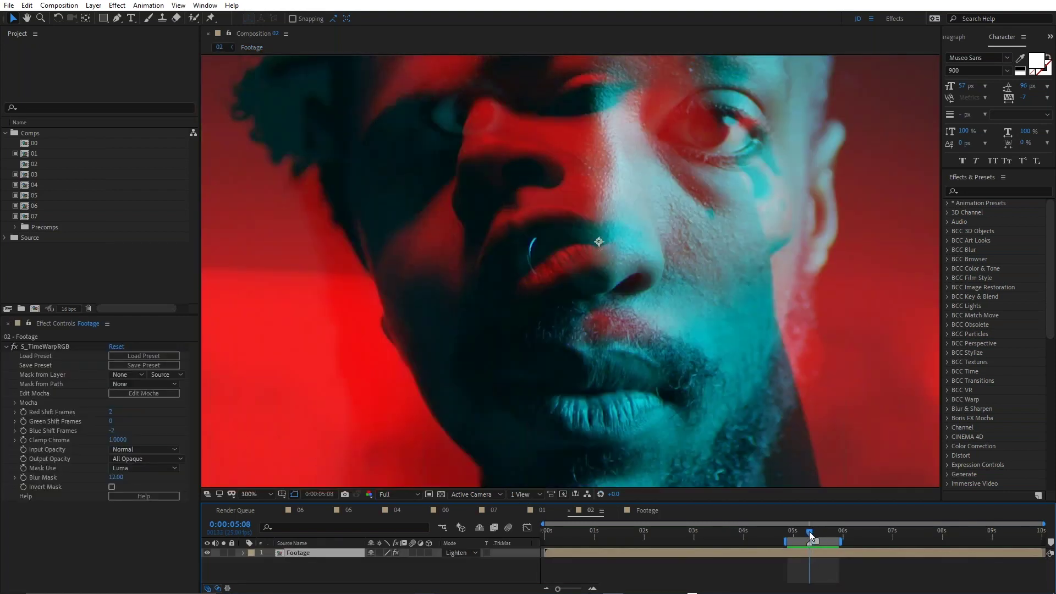
{"action": "scroll", "coordinate": [628, 236], "scroll_direction": "down", "scroll_amount": 2}
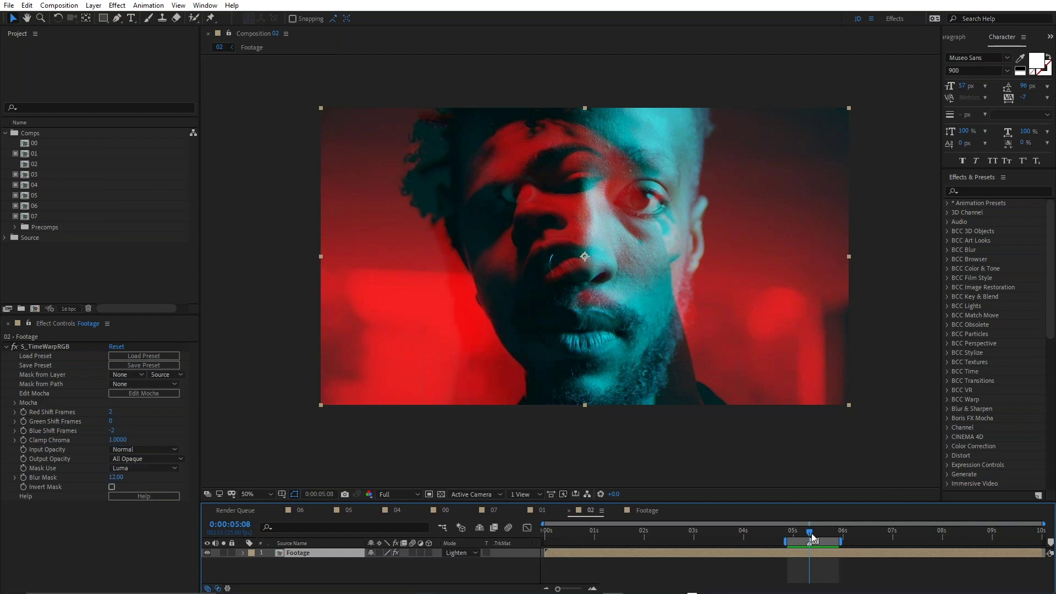
- Play the color-split transition in composition 02 from 0:00:05:09, then go back to 0:00:05:08
{"action": "left_click_drag", "start_coordinate": [809, 533], "coordinate": [812, 541]}
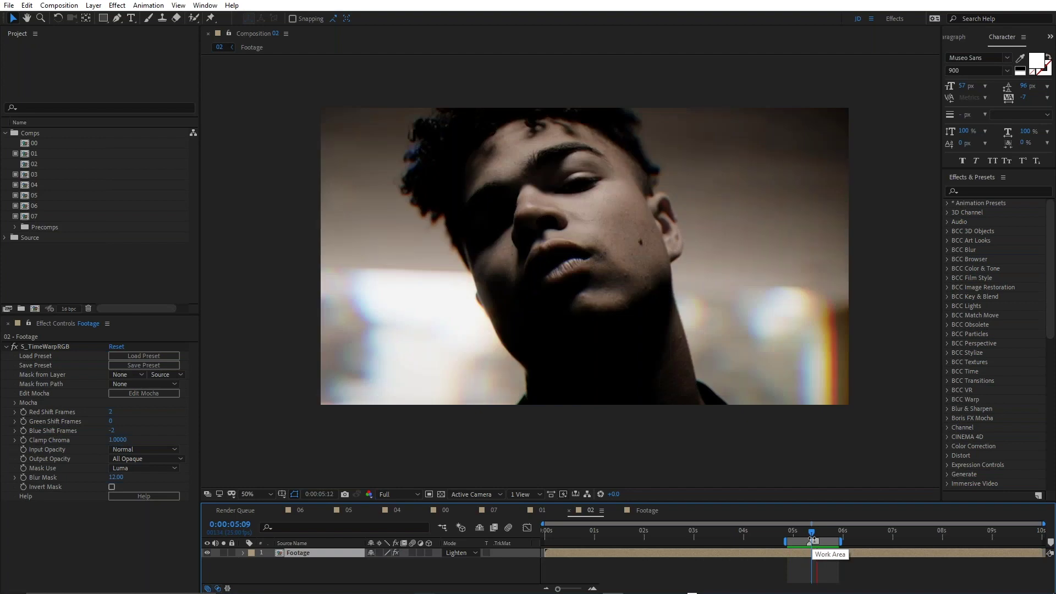
{"action": "key", "text": "space"}
{"action": "left_click", "coordinate": [809, 532]}
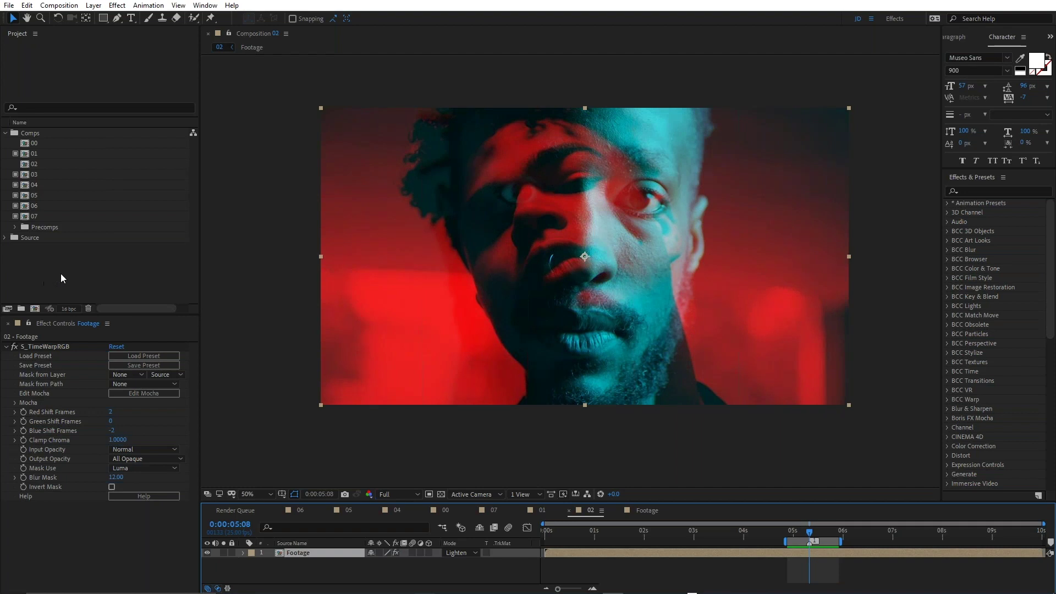
- Open composition 03, recenter its frame in the viewer and enlarge the timeline to show all seven layers
{"action": "left_click", "coordinate": [28, 163]}
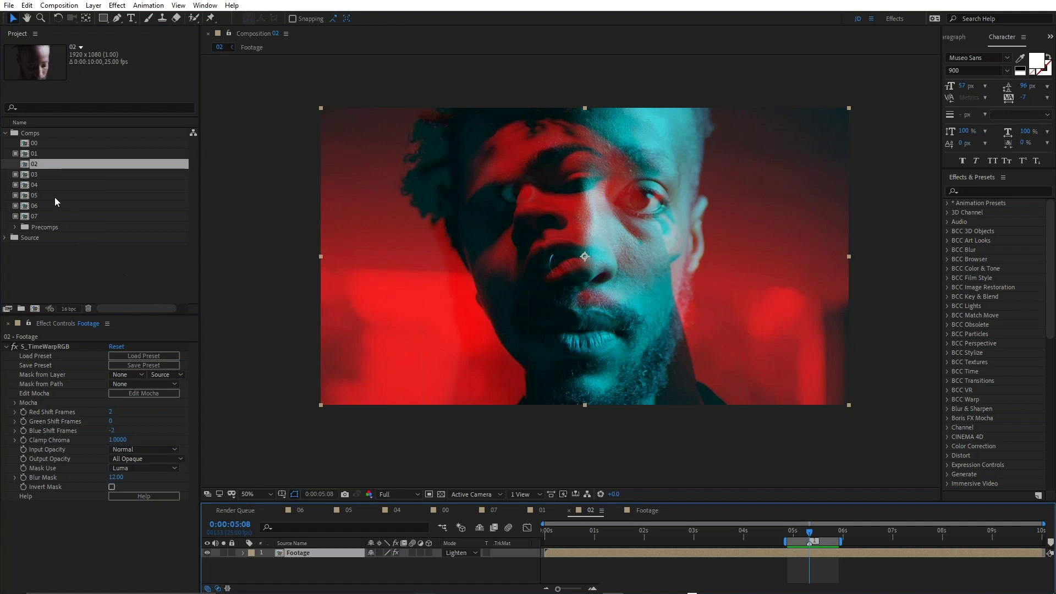
{"action": "double_click", "coordinate": [28, 175]}
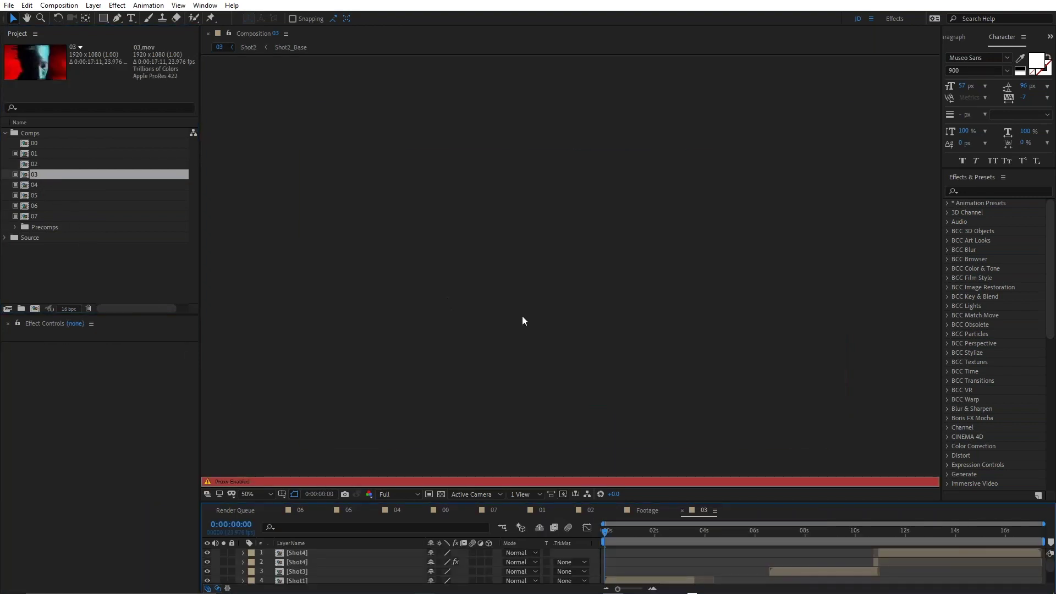
{"action": "key", "text": "h"}
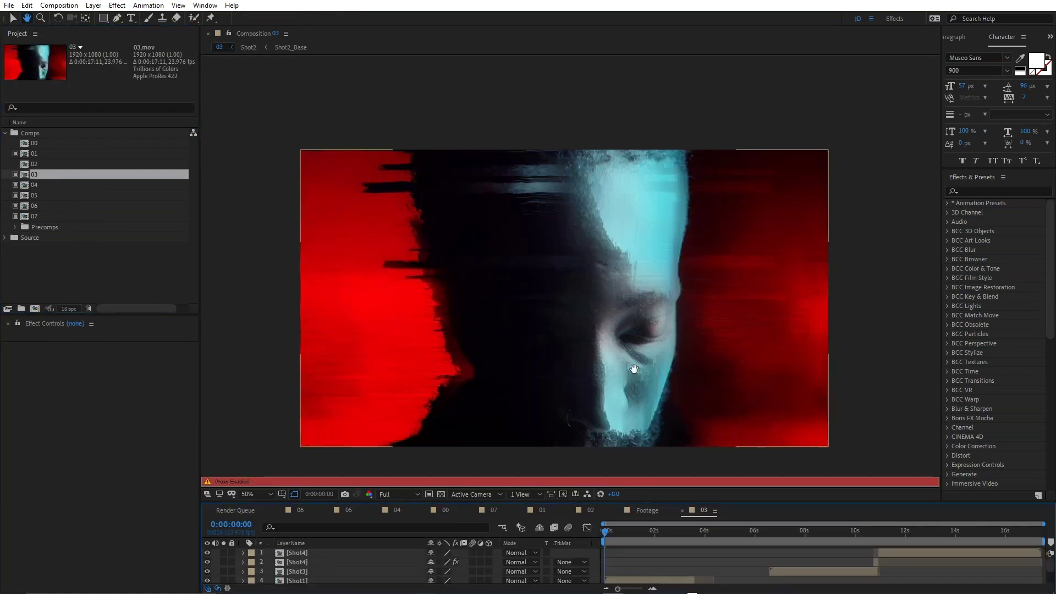
{"action": "scroll", "coordinate": [635, 369], "scroll_direction": "down", "scroll_amount": 3}
{"action": "key", "text": "v"}
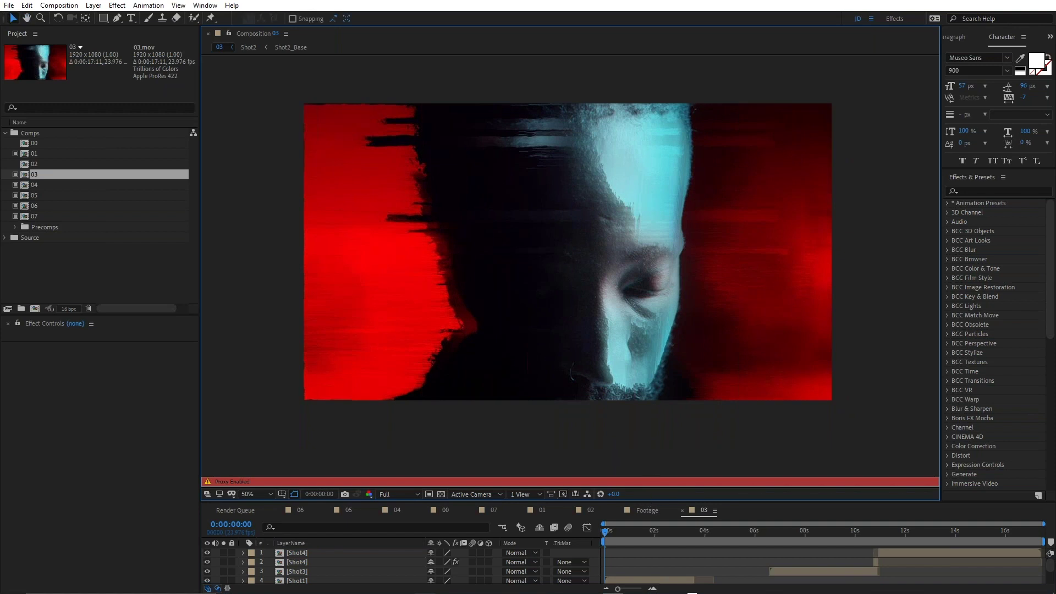
{"action": "left_click_drag", "start_coordinate": [650, 501], "coordinate": [643, 403]}
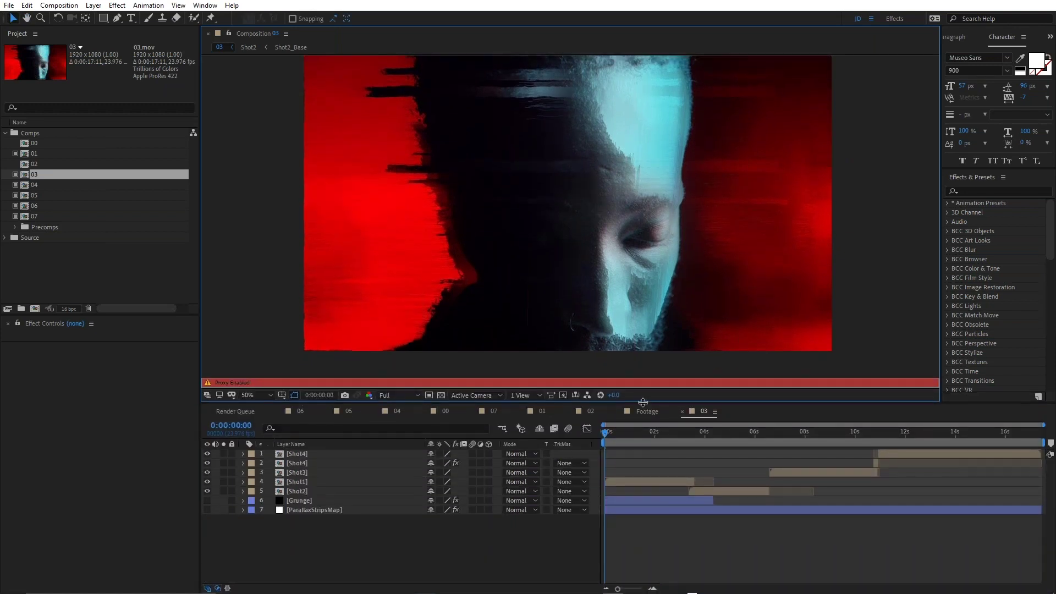
- Open the Shot1 precomp from composition 03 and show the effects on its soloed Shot1_Base layer 7
{"action": "left_click", "coordinate": [306, 482]}
{"action": "double_click", "coordinate": [306, 481]}
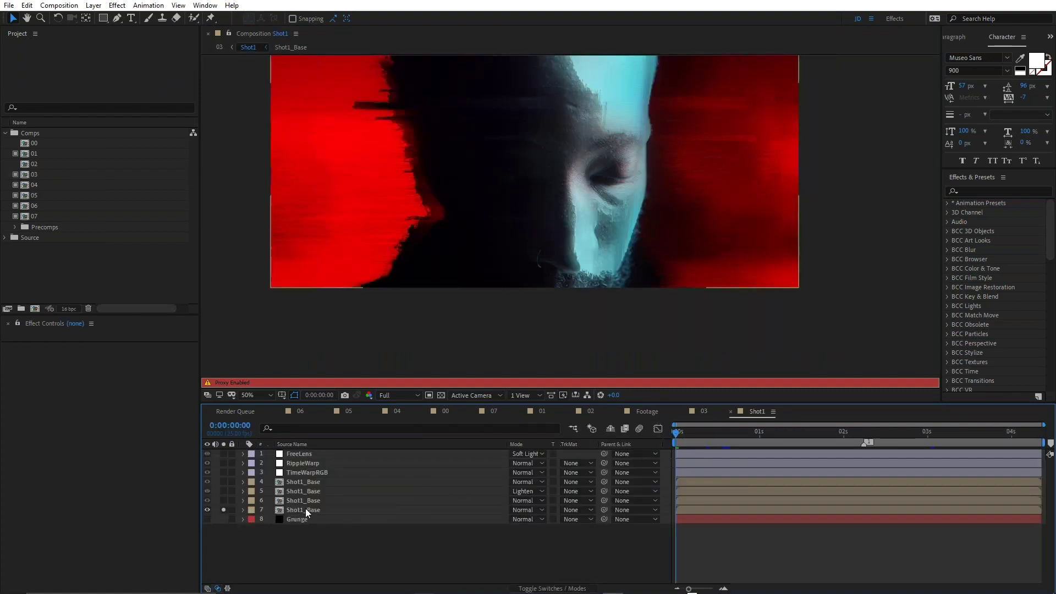
{"action": "left_click", "coordinate": [305, 509]}
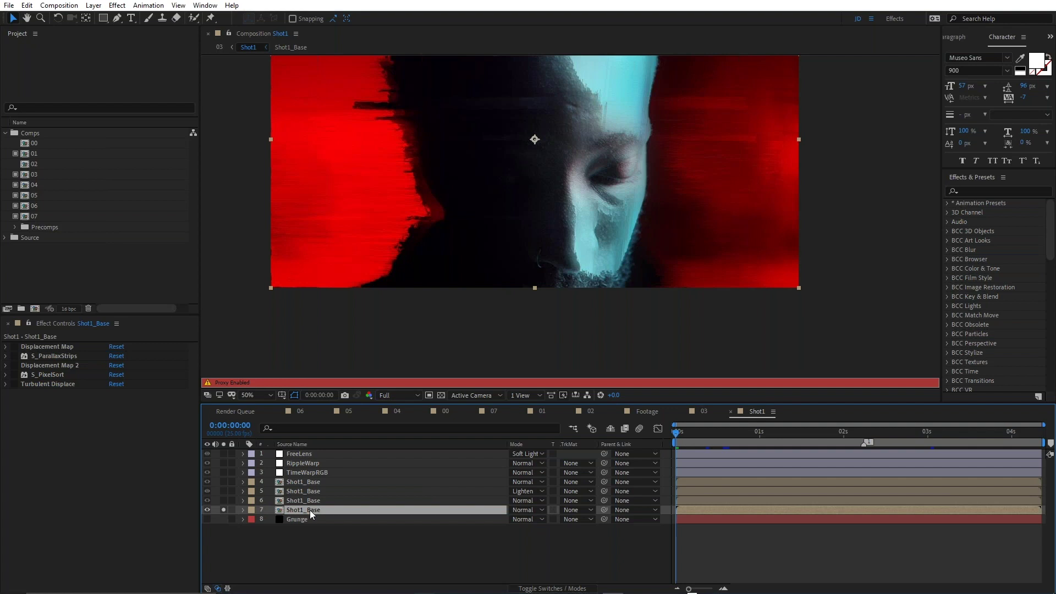
- Open the Shot1_Base precomp from layer 7 and solo only the Shot 1a footage on layer 3
{"action": "double_click", "coordinate": [309, 510]}
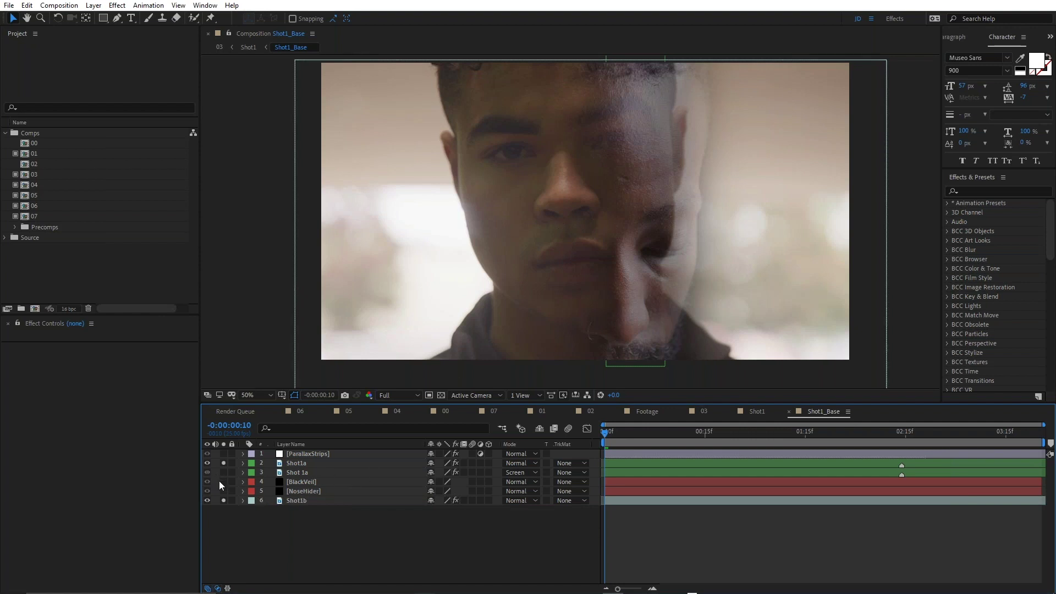
{"action": "left_click", "coordinate": [223, 500]}
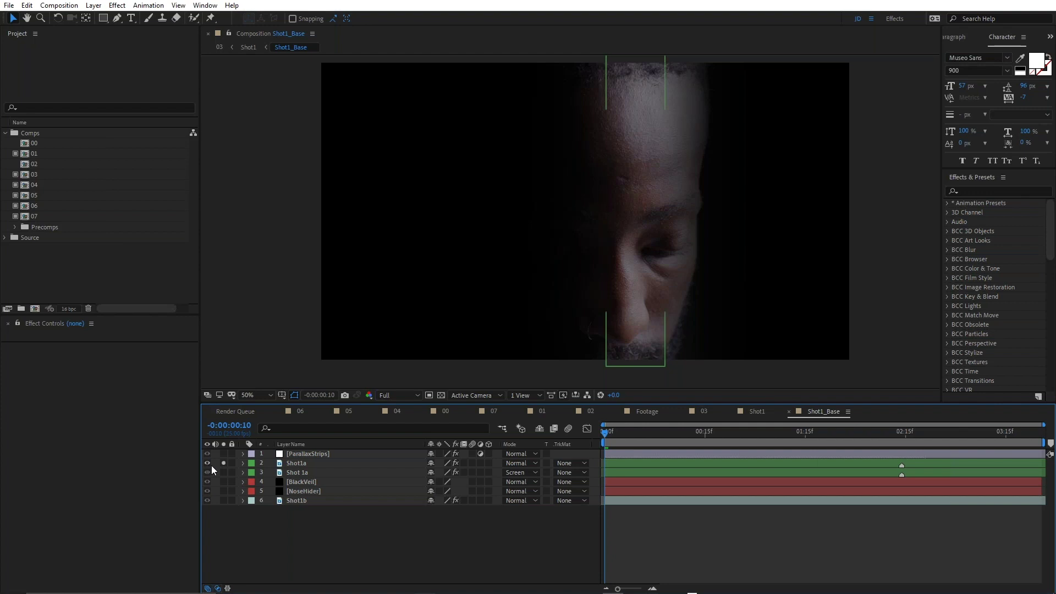
{"action": "left_click", "coordinate": [224, 472], "text": "alt"}
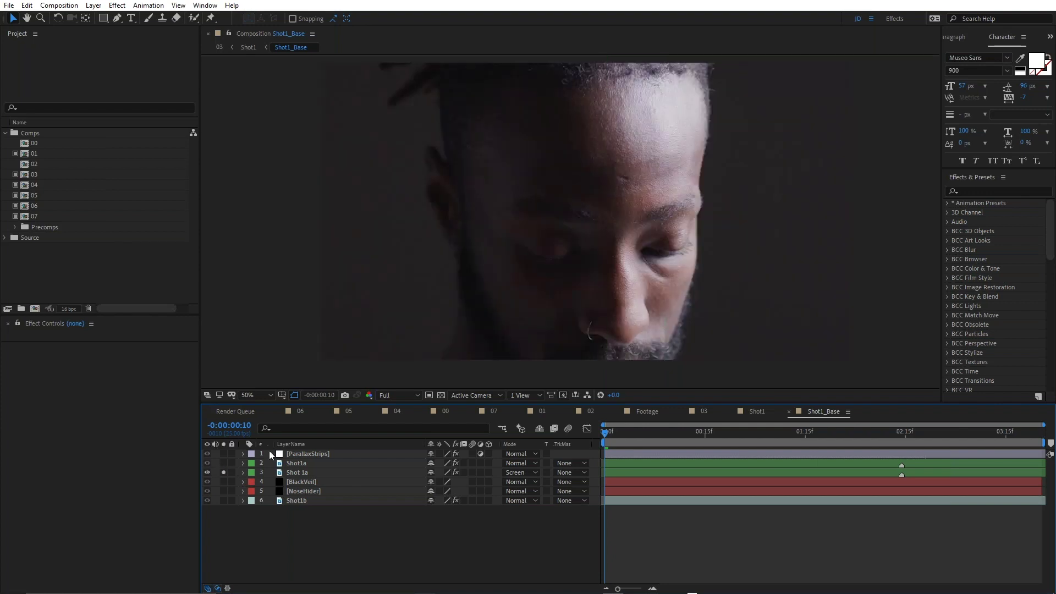
- Review the Shot 1a footage through to 0:00:02:13 and inspect the face and nose ring up close
{"action": "key", "text": "comma"}
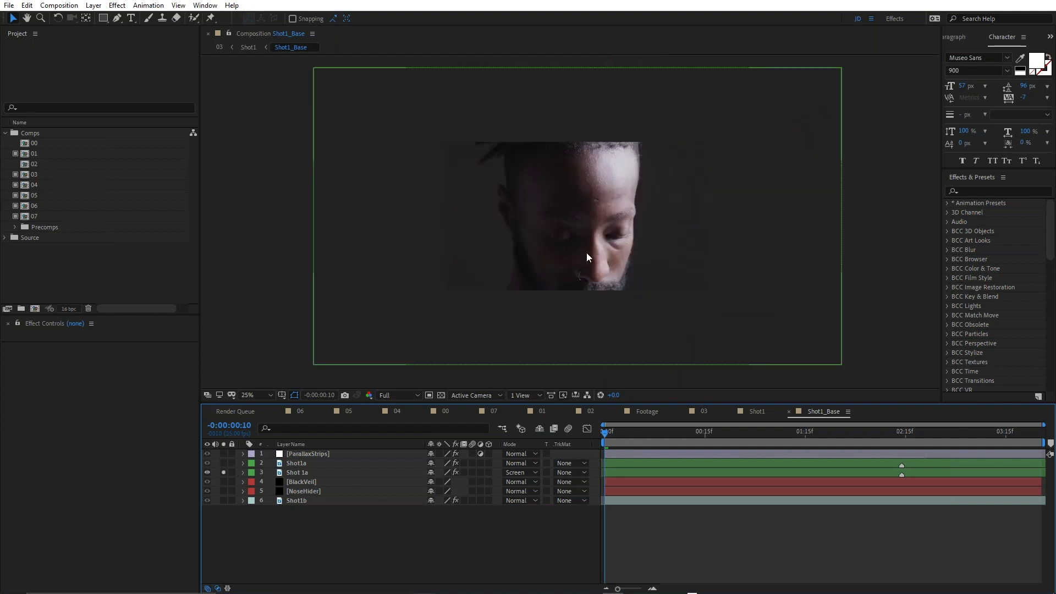
{"action": "key", "text": "period"}
{"action": "left_click_drag", "start_coordinate": [638, 429], "coordinate": [972, 496]}
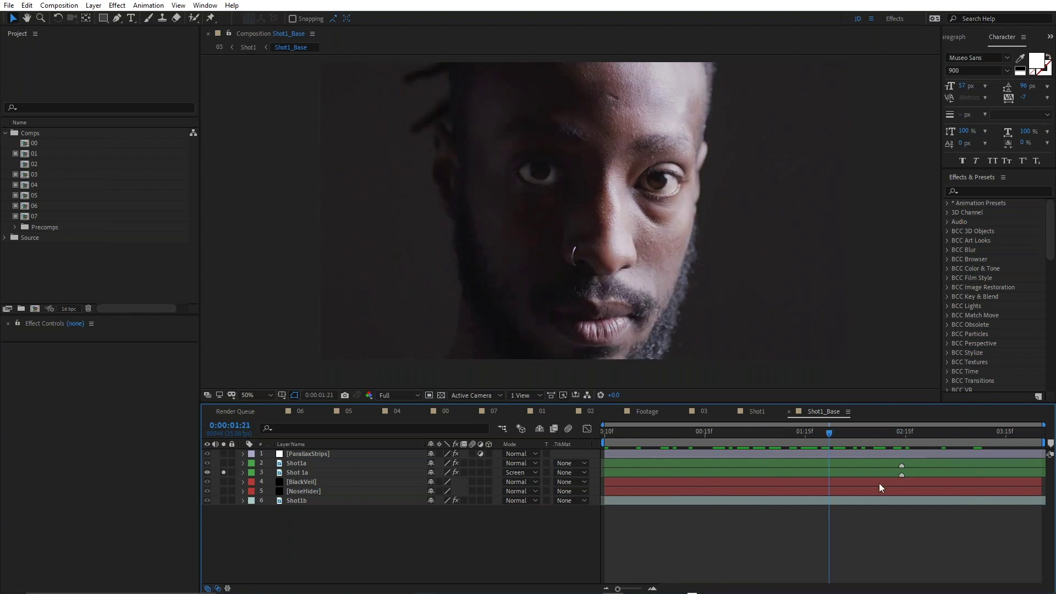
{"action": "key", "text": "space"}
{"action": "key", "text": "period"}
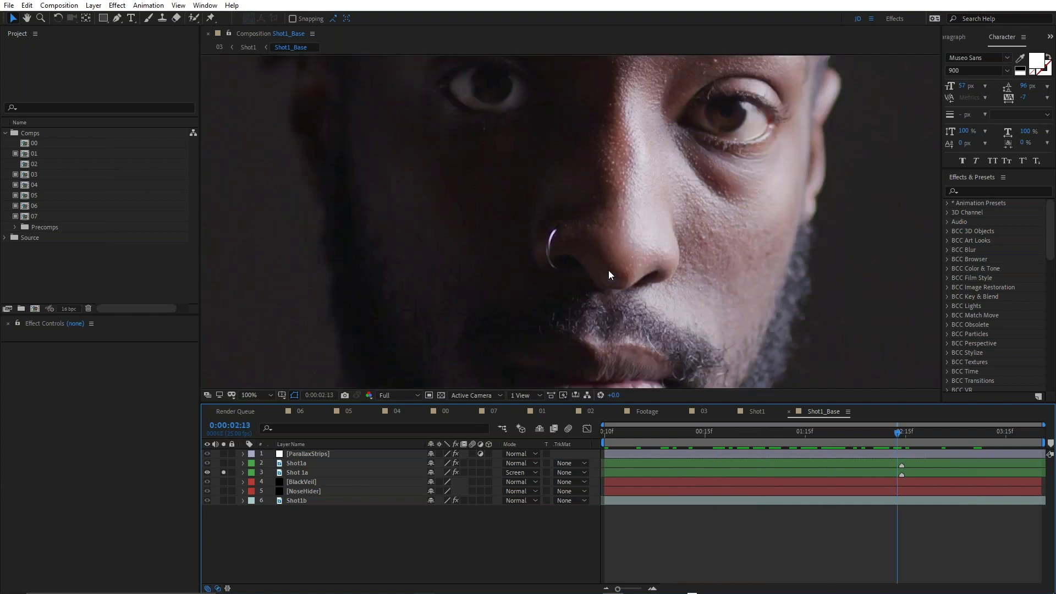
{"action": "key", "text": "comma"}
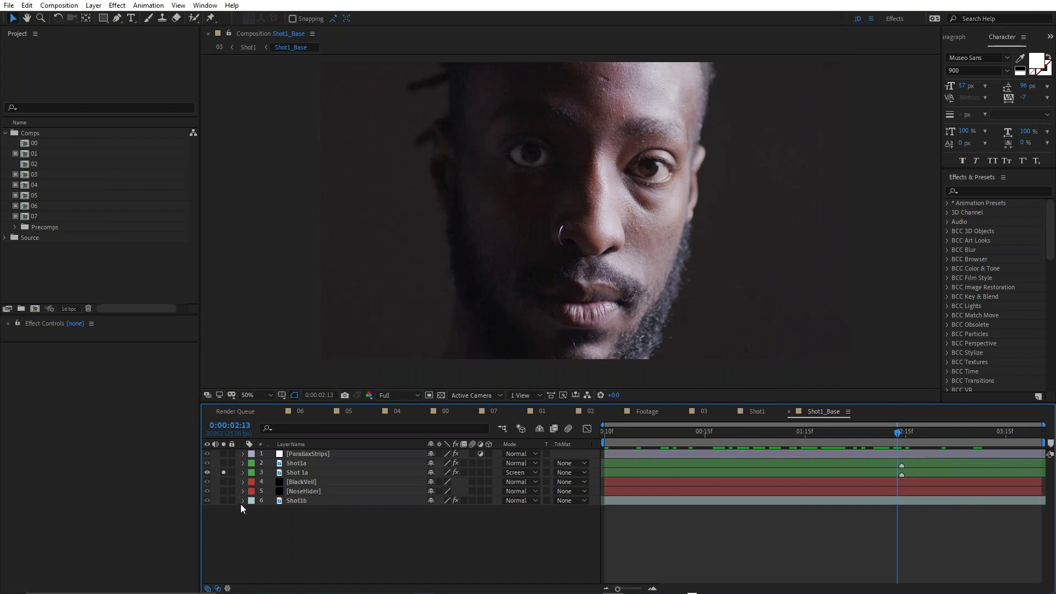
- Select the Shot 1a layer and inspect its effects and its Screen blending mode without changing it
{"action": "left_click", "coordinate": [304, 473]}
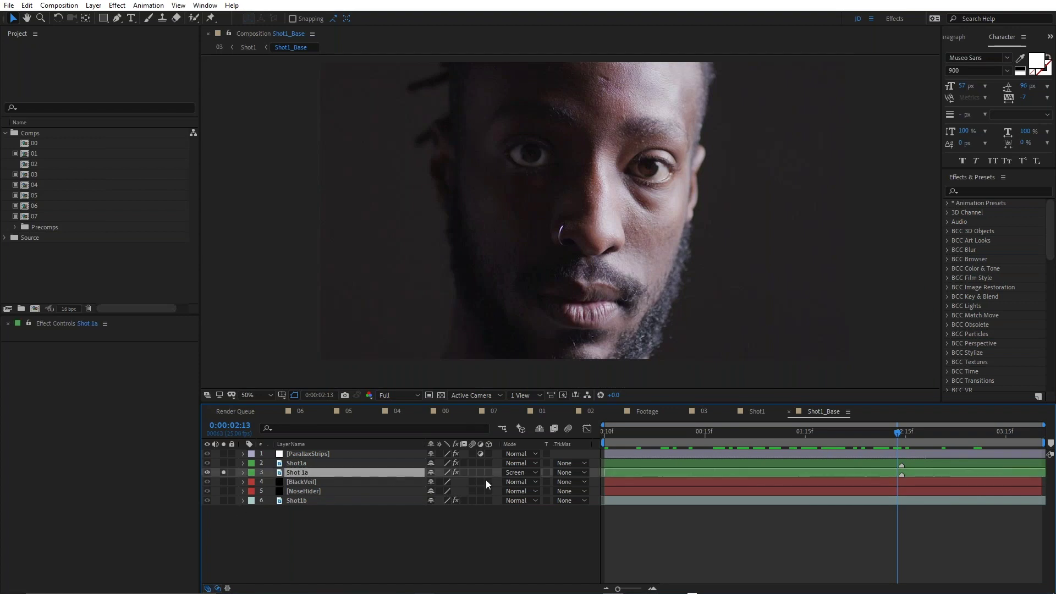
{"action": "left_click", "coordinate": [523, 472]}
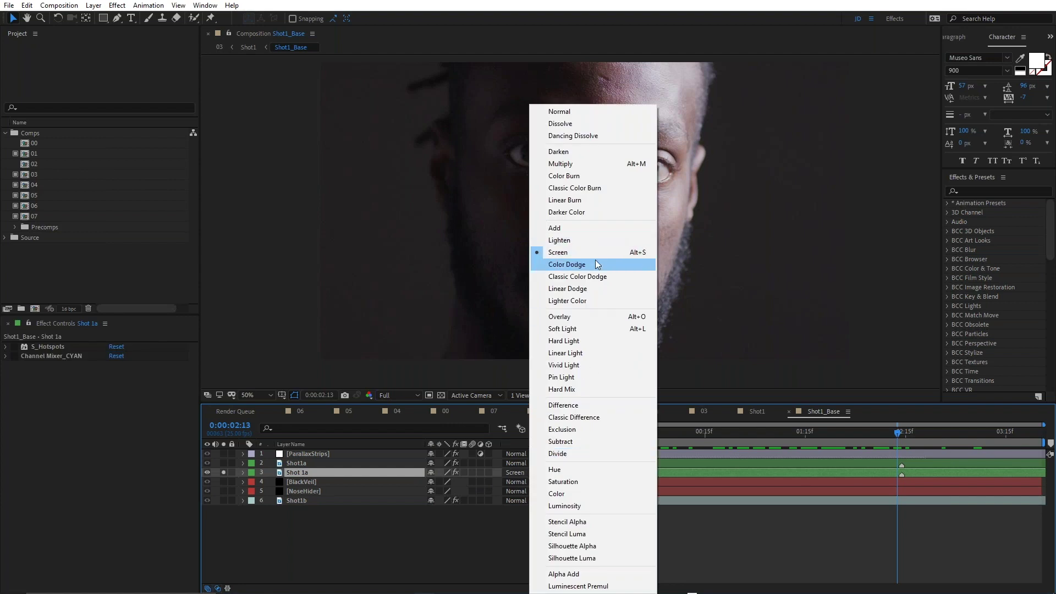
{"action": "left_click", "coordinate": [708, 516]}
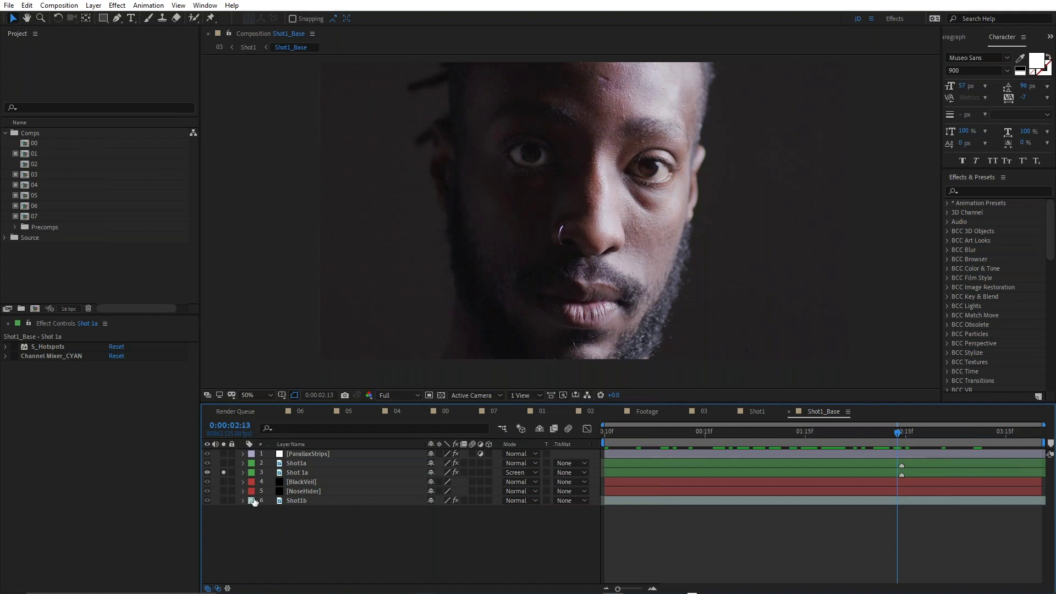
- Solo Shot1b, preview it together with Shot 1a up to 0:00:02:01, and leave only Shot1b soloed
{"action": "left_click", "coordinate": [224, 500], "text": "alt"}
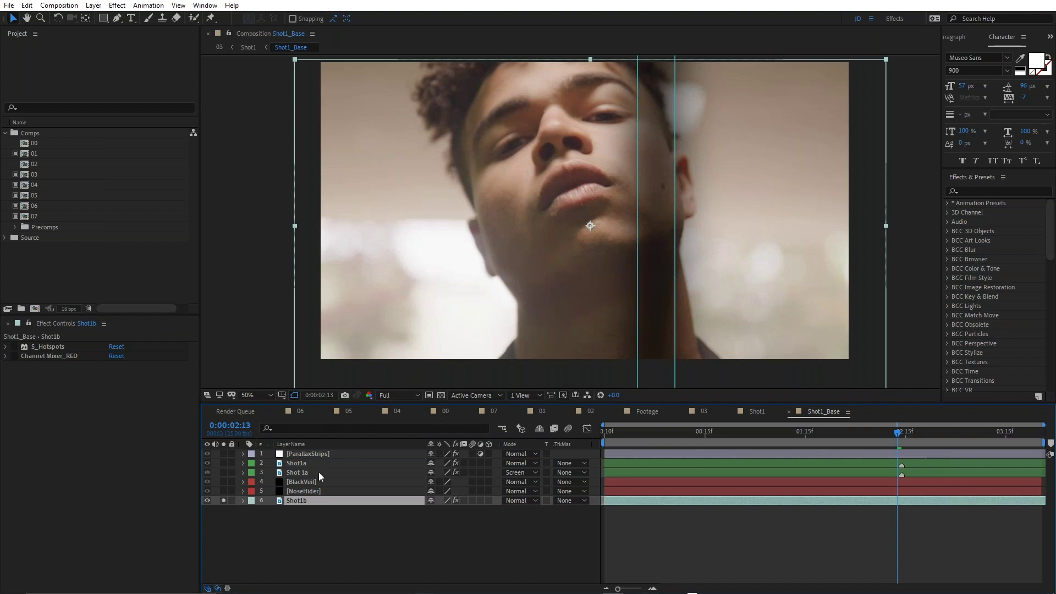
{"action": "left_click", "coordinate": [223, 473]}
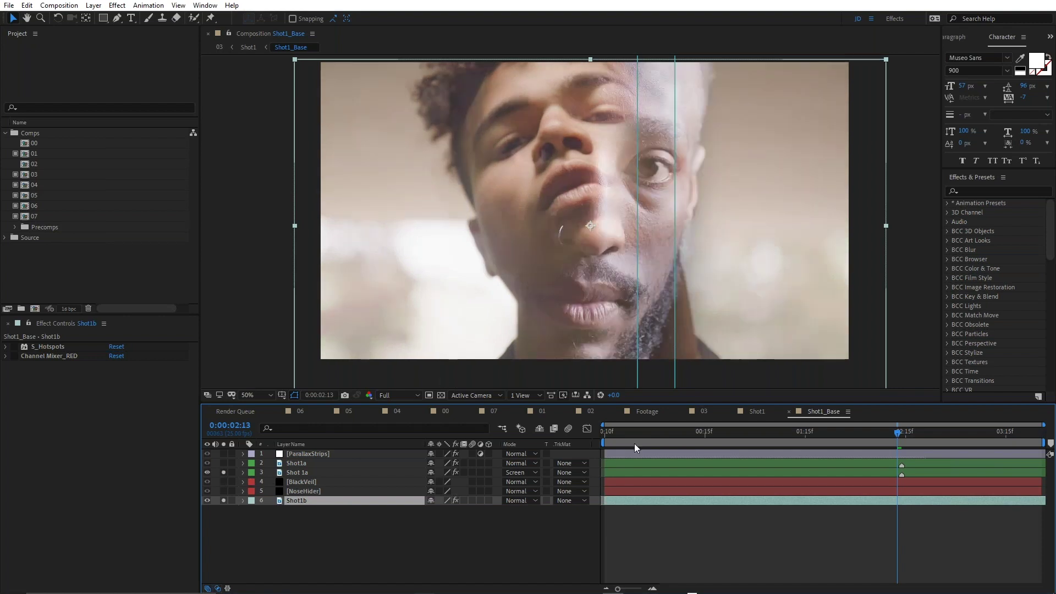
{"action": "left_click_drag", "start_coordinate": [636, 432], "coordinate": [850, 441]}
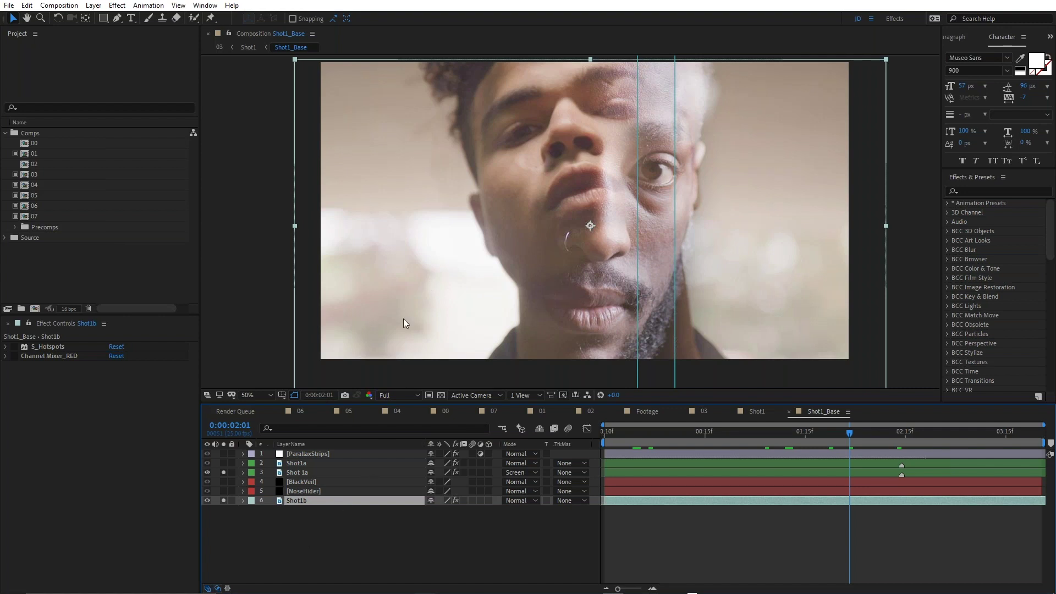
{"action": "left_click", "coordinate": [224, 471]}
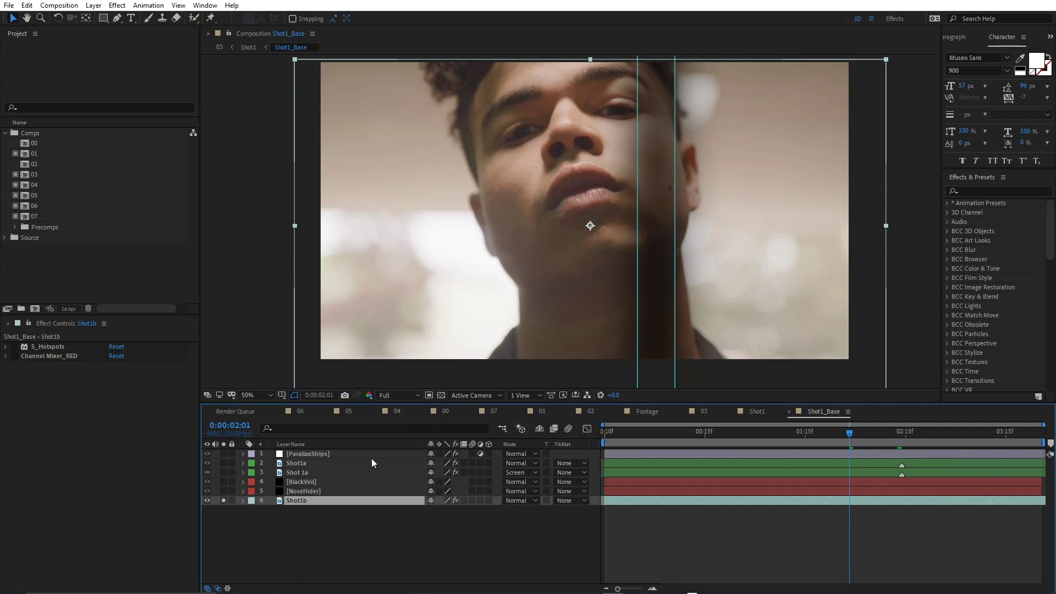
- Reveal Mask 1 on the Shot1b layer and set its mask mode to None
{"action": "key", "text": "m"}
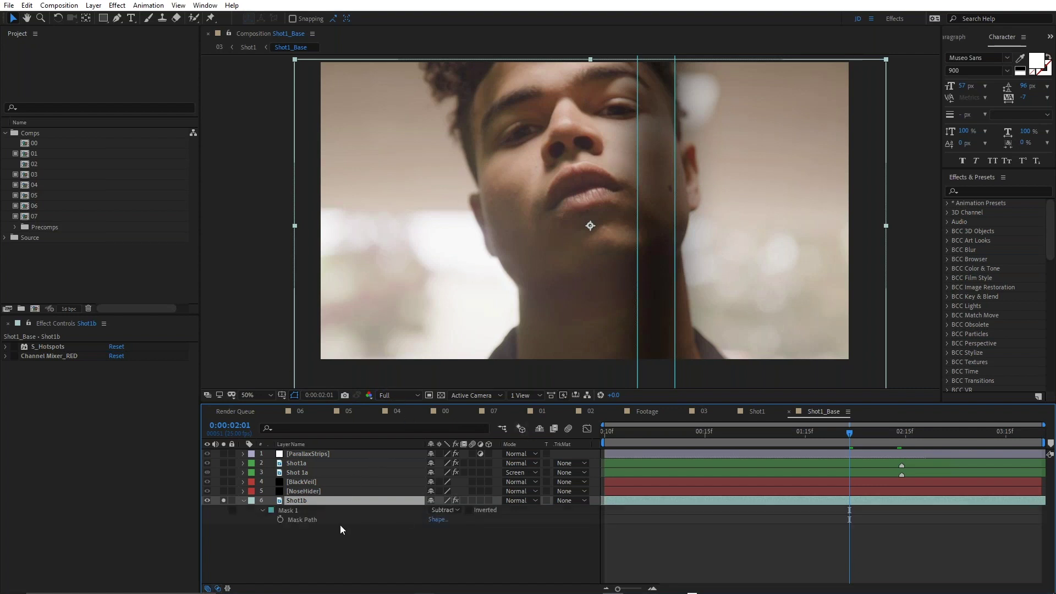
{"action": "left_click", "coordinate": [444, 510]}
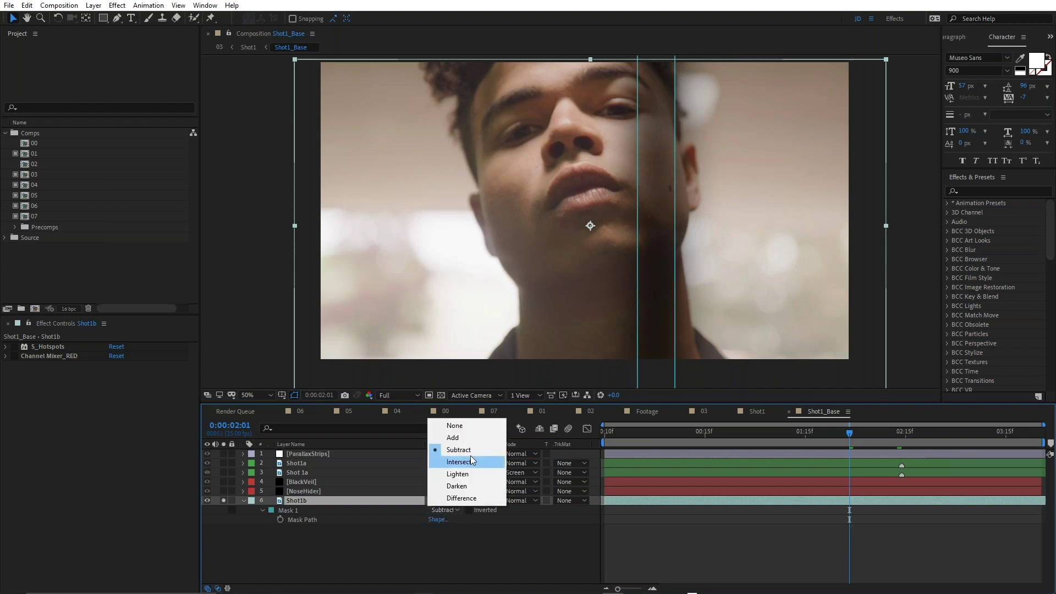
{"action": "left_click", "coordinate": [473, 428]}
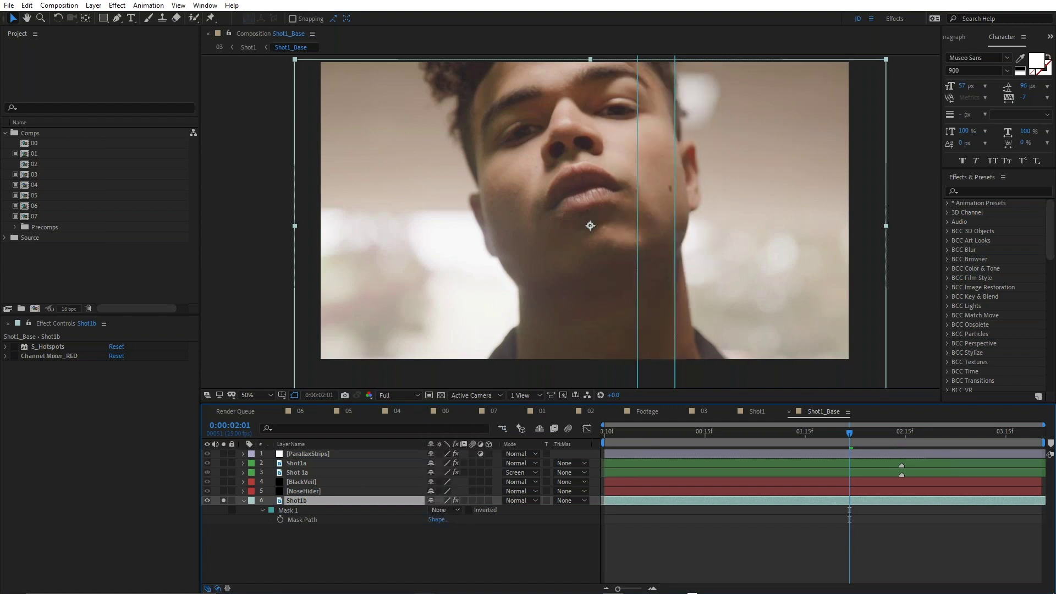
{"action": "left_click", "coordinate": [436, 556]}
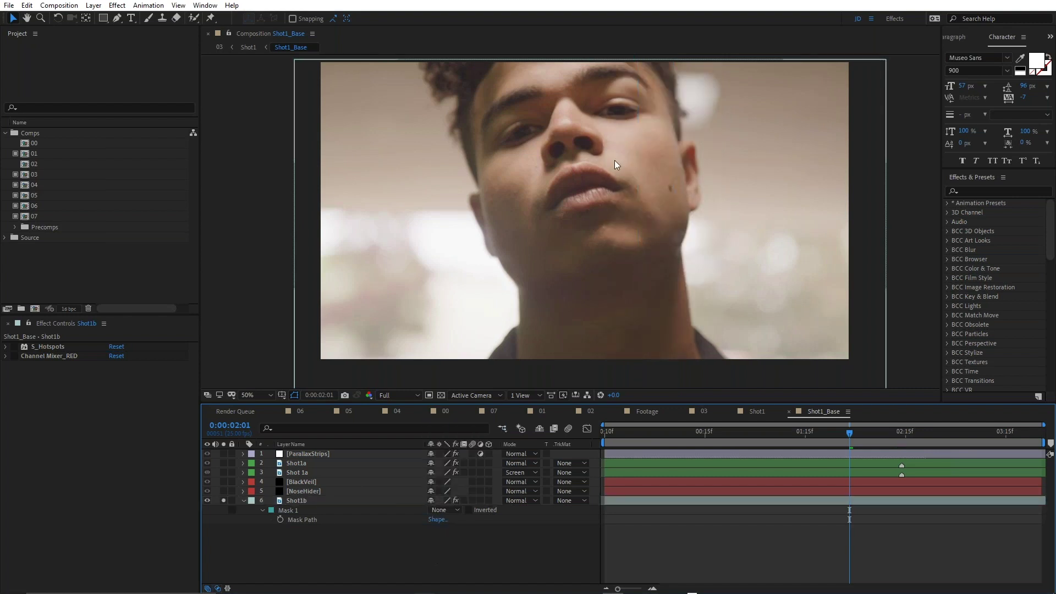
- Locate the Channel Mixer effect in the Color Correction category without applying it to Shot1b
{"action": "left_click", "coordinate": [51, 355]}
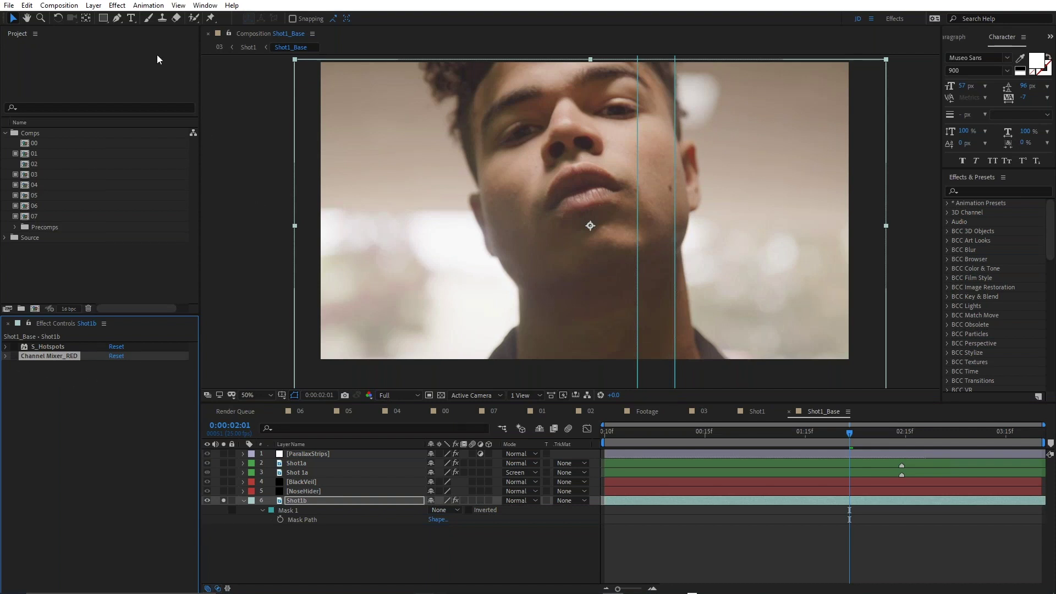
{"action": "left_click", "coordinate": [117, 6]}
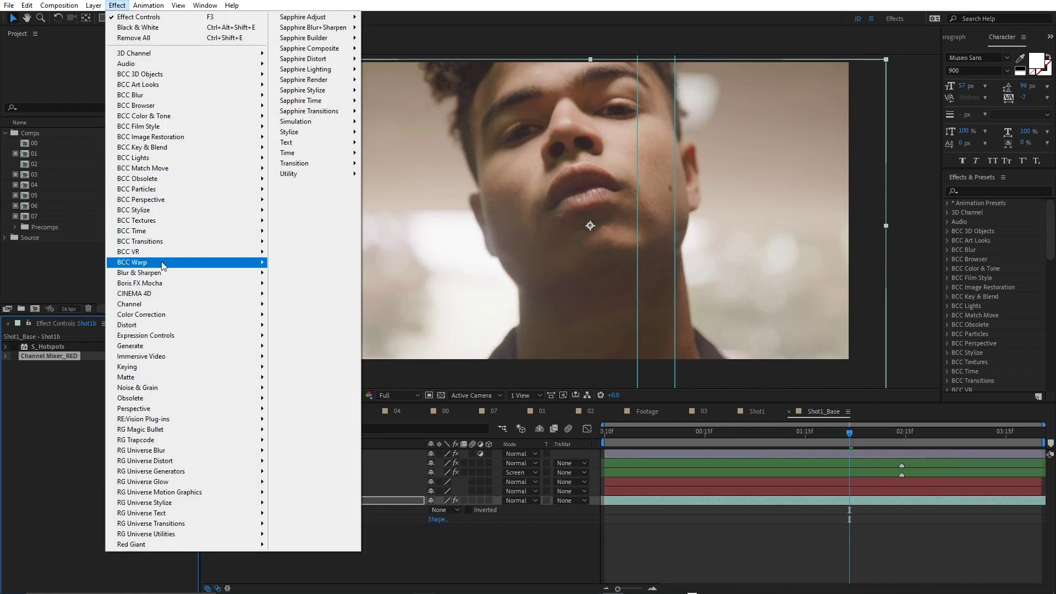
{"action": "mouse_move", "coordinate": [161, 318]}
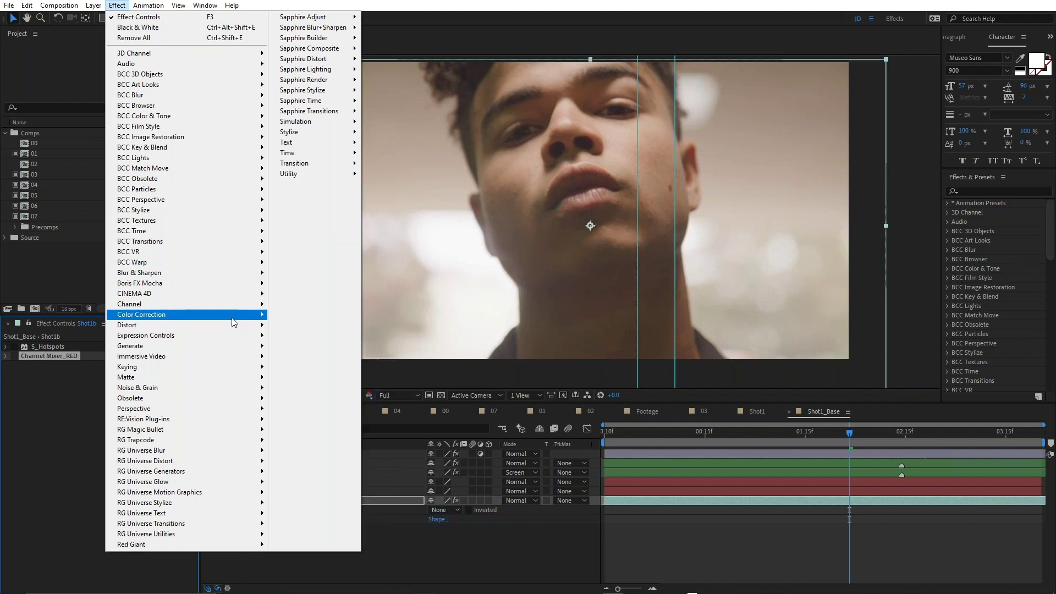
{"action": "mouse_move", "coordinate": [231, 318]}
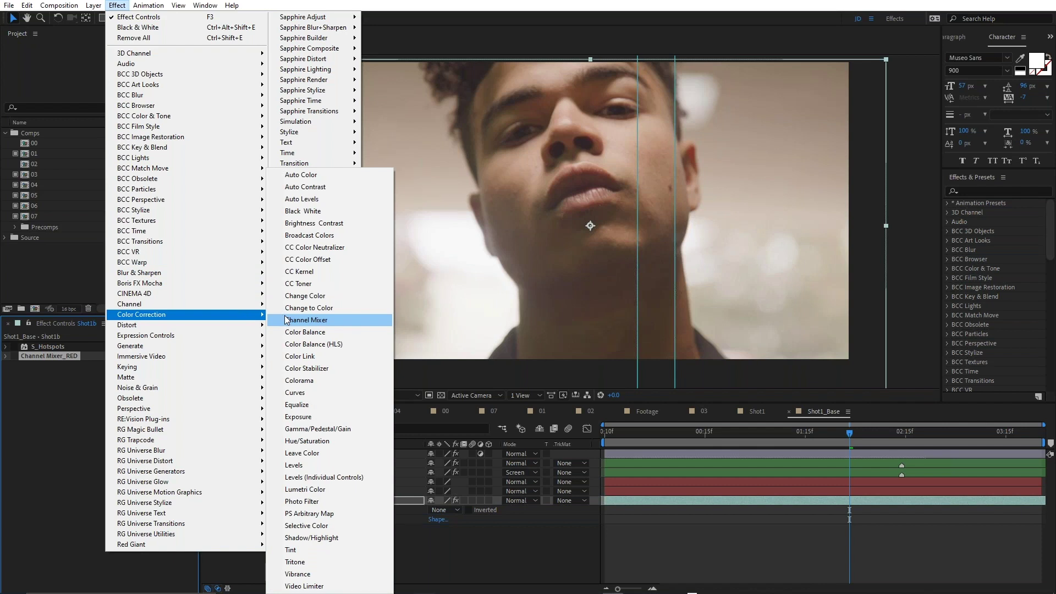
{"action": "left_click", "coordinate": [657, 517]}
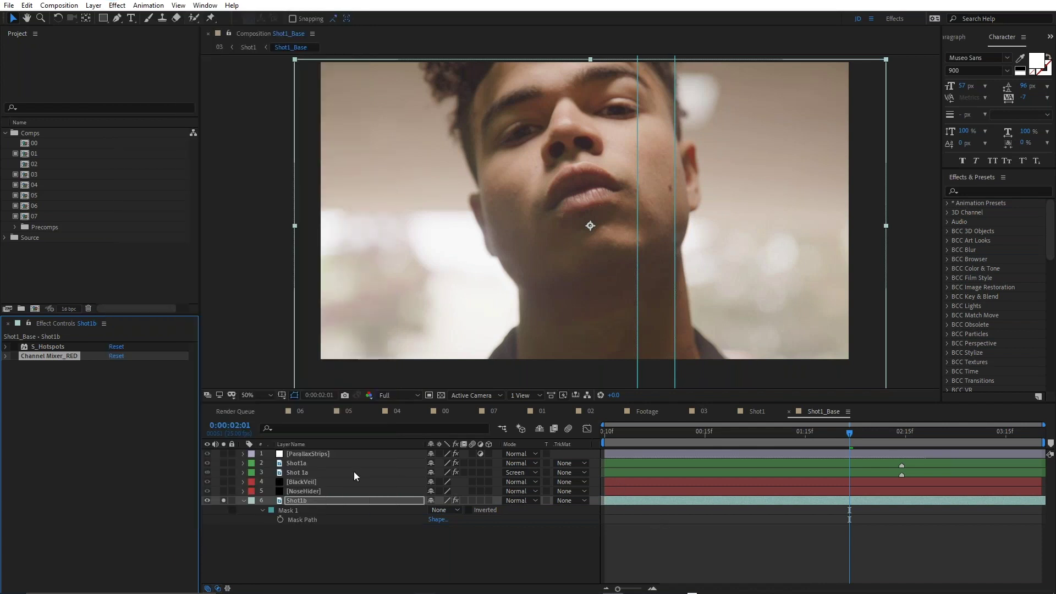
- Compare Shot1b with Channel Mixer_RED enabled against its reset values, undo the reset and disable the effect again
{"action": "left_click", "coordinate": [14, 356]}
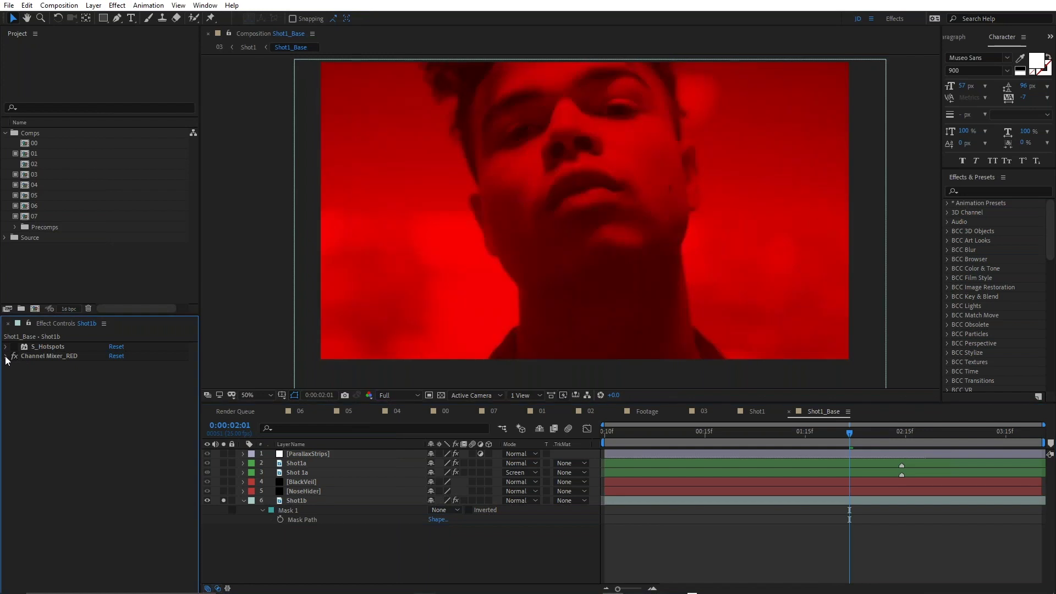
{"action": "left_click", "coordinate": [6, 357]}
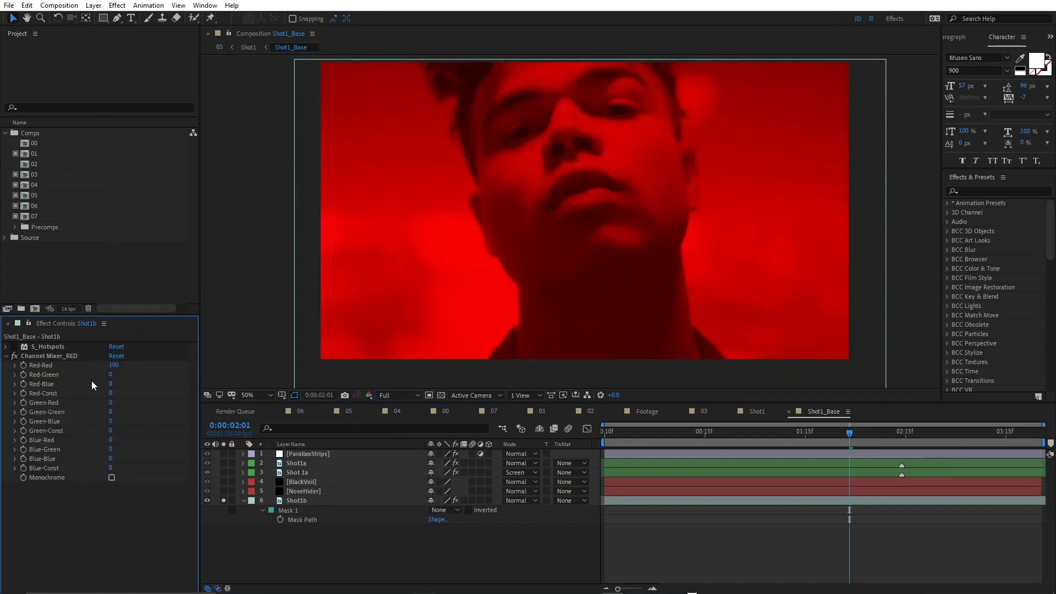
{"action": "left_click", "coordinate": [116, 356]}
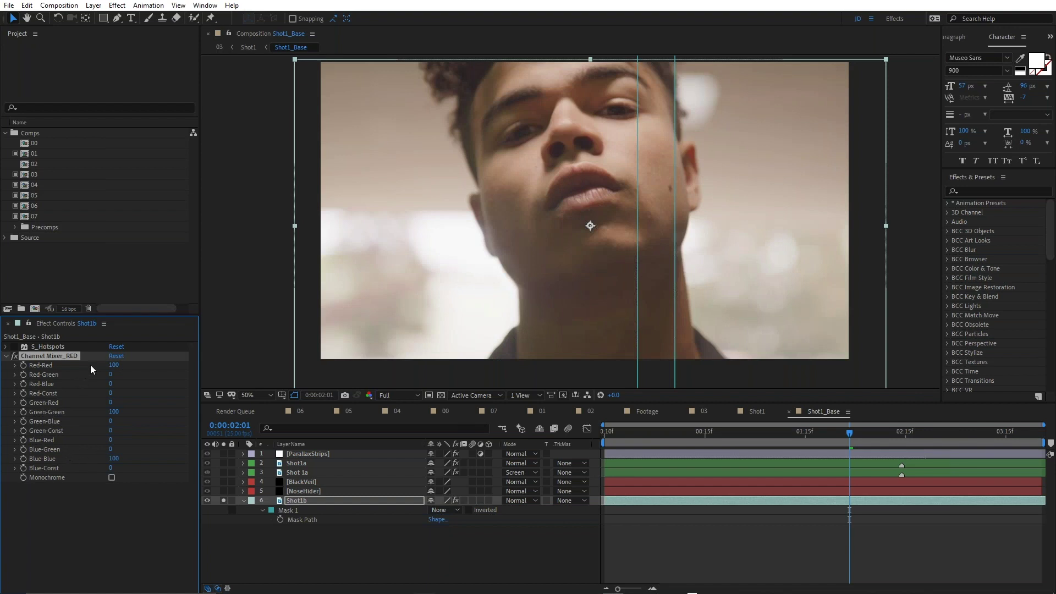
{"action": "key", "text": "ctrl+z"}
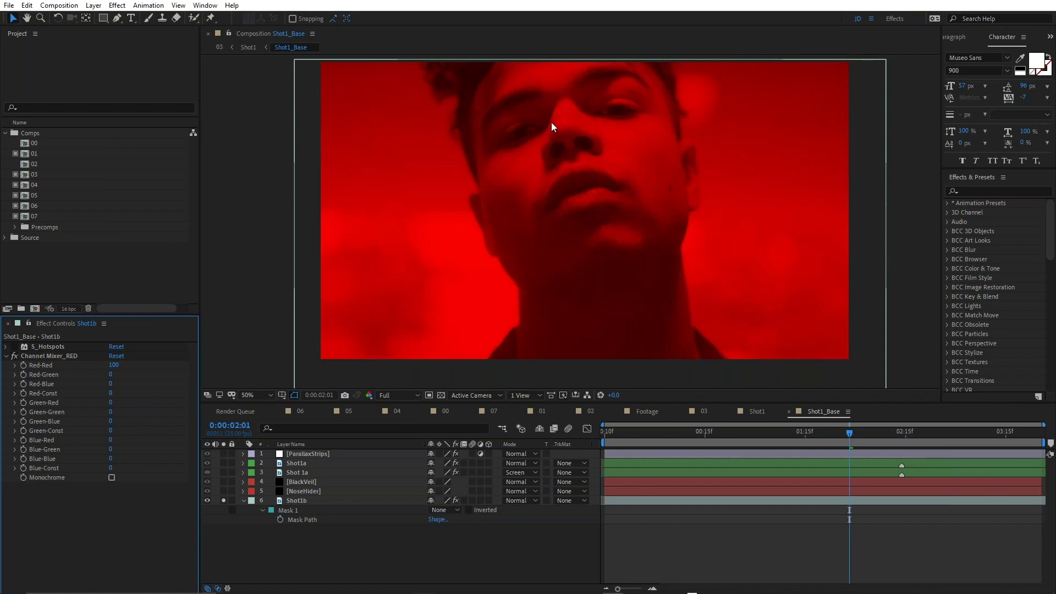
{"action": "left_click", "coordinate": [14, 357]}
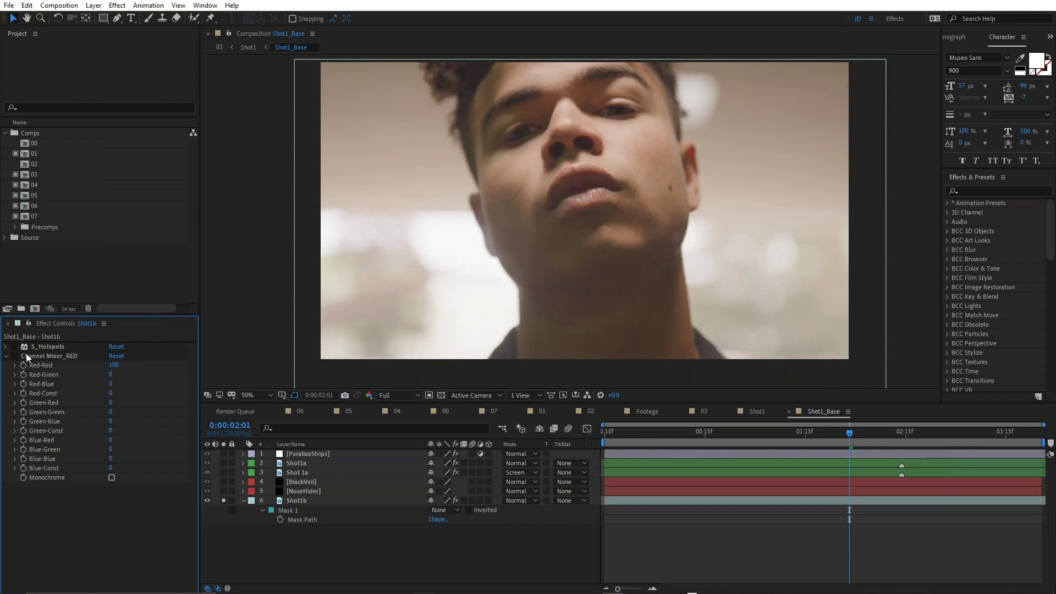
- Enable S_Hotspots on Shot1b, compare the shot with and without it, and try out its Threshold setting
{"action": "left_click", "coordinate": [62, 346]}
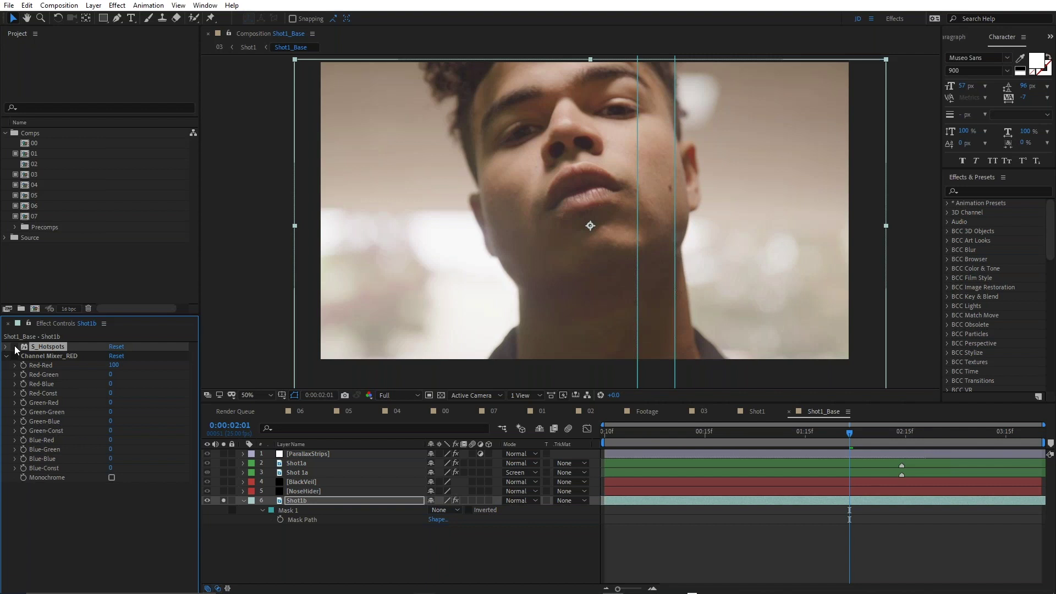
{"action": "left_click", "coordinate": [15, 347]}
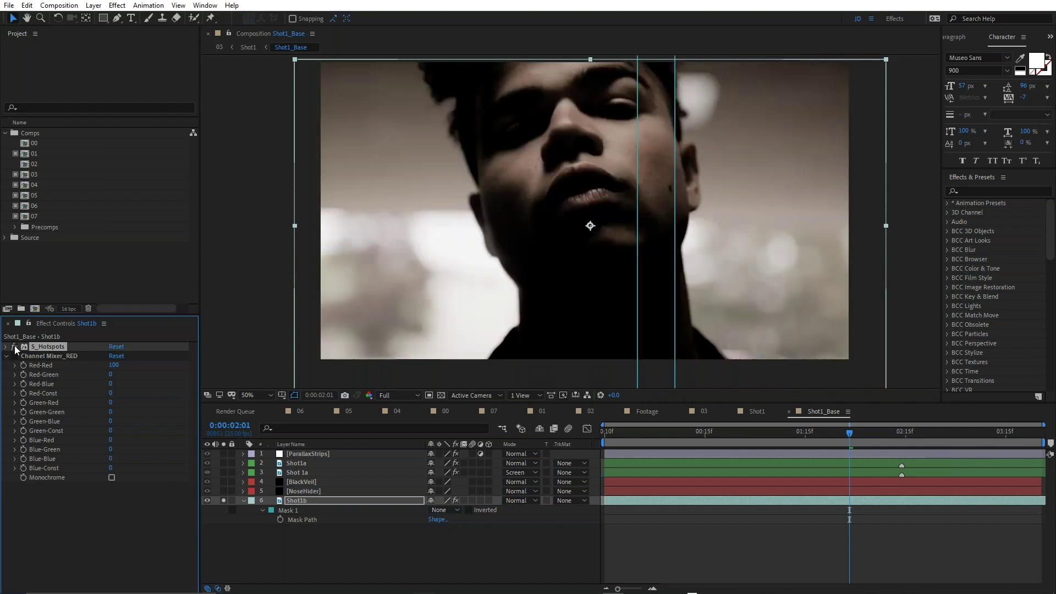
{"action": "left_click", "coordinate": [14, 347]}
{"action": "left_click", "coordinate": [15, 347]}
{"action": "left_click", "coordinate": [7, 347]}
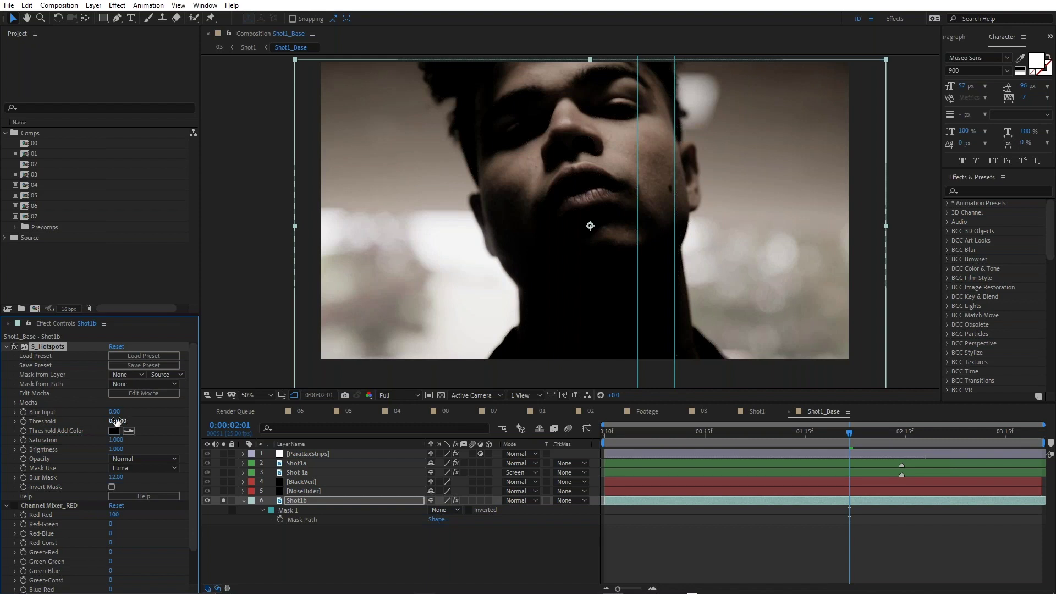
{"action": "left_click_drag", "start_coordinate": [112, 422], "coordinate": [114, 420]}
{"action": "left_click", "coordinate": [7, 348]}
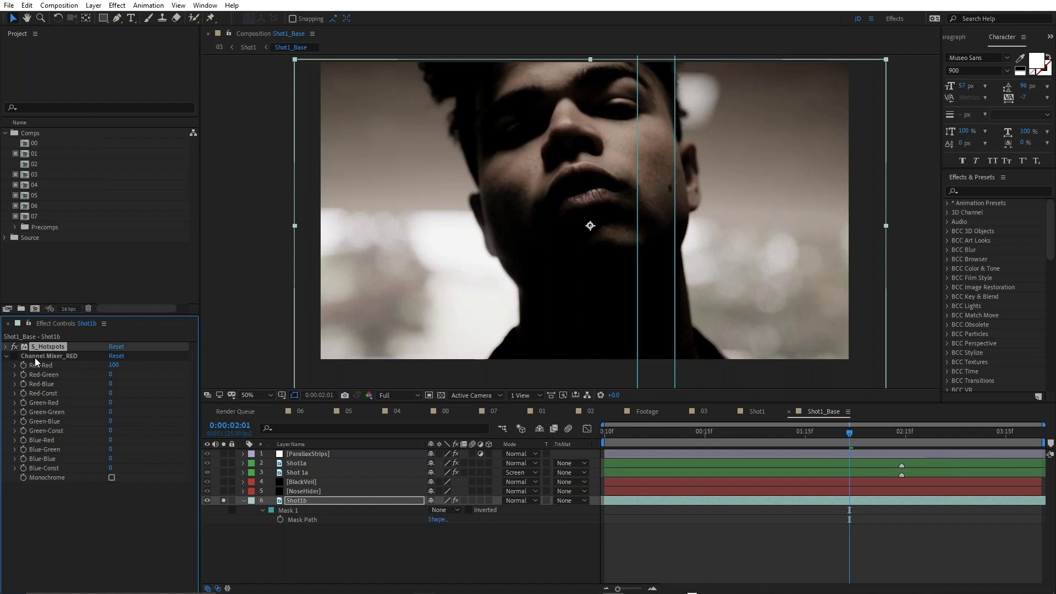
- Enable Channel Mixer_RED on top of S_Hotspots on Shot1b and examine the tinted face at 200%
{"action": "left_click", "coordinate": [38, 356]}
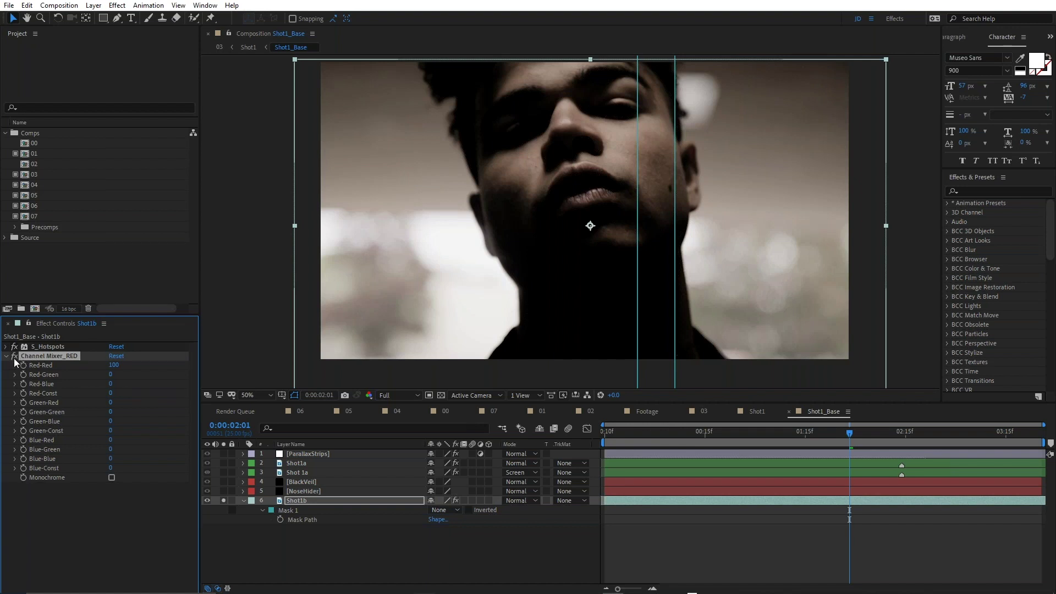
{"action": "left_click", "coordinate": [14, 357]}
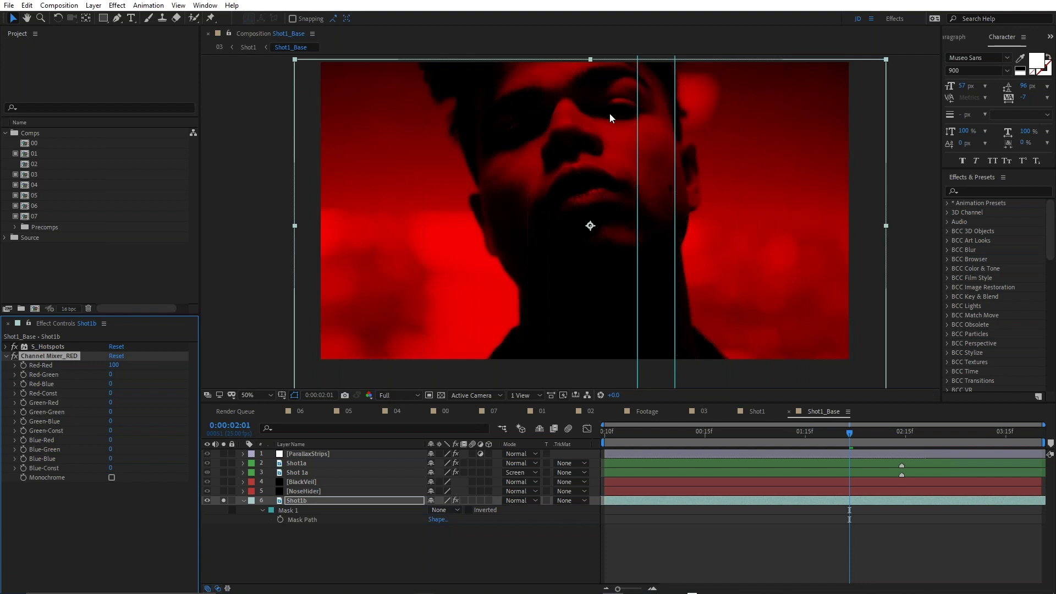
{"action": "scroll", "coordinate": [605, 96], "scroll_direction": "up", "scroll_amount": 4}
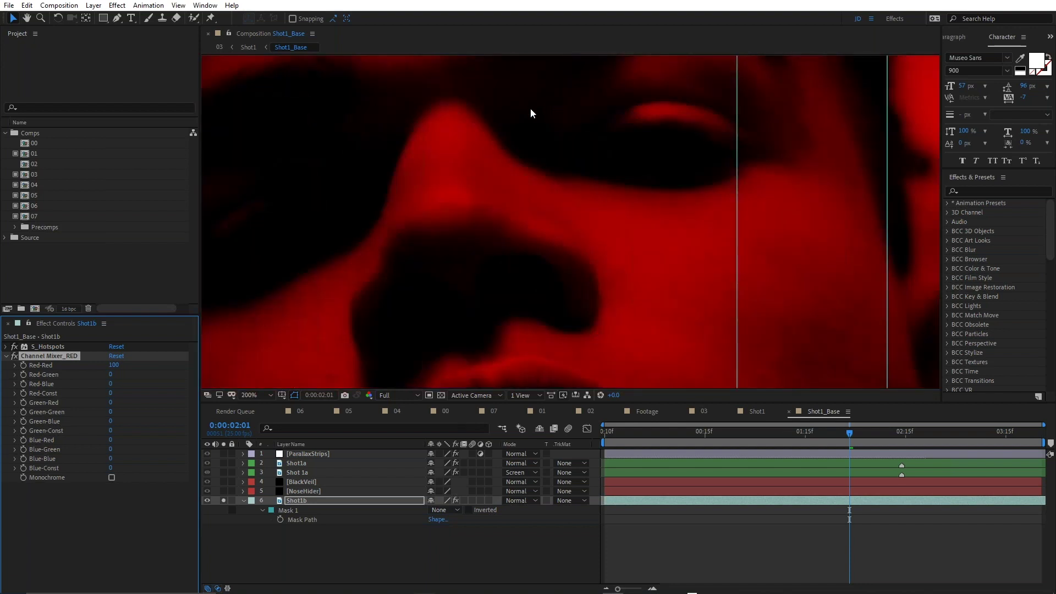
- Solo only the Shot 1a layer, enable S_Hotspots on it and compare the face with and without the effect
{"action": "scroll", "coordinate": [601, 146], "scroll_direction": "down", "scroll_amount": 4}
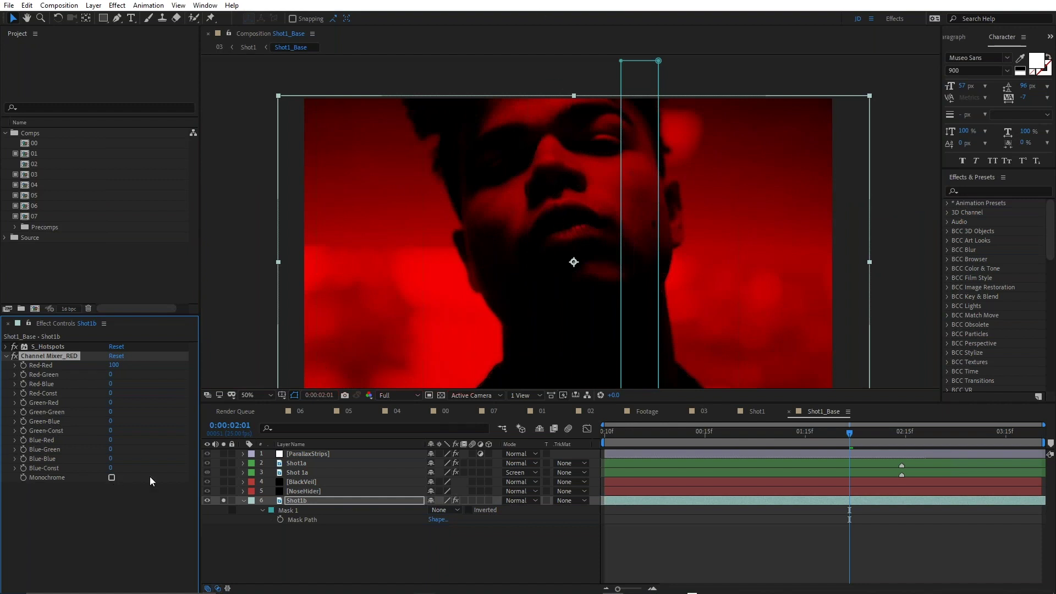
{"action": "left_click", "coordinate": [223, 472], "text": "alt"}
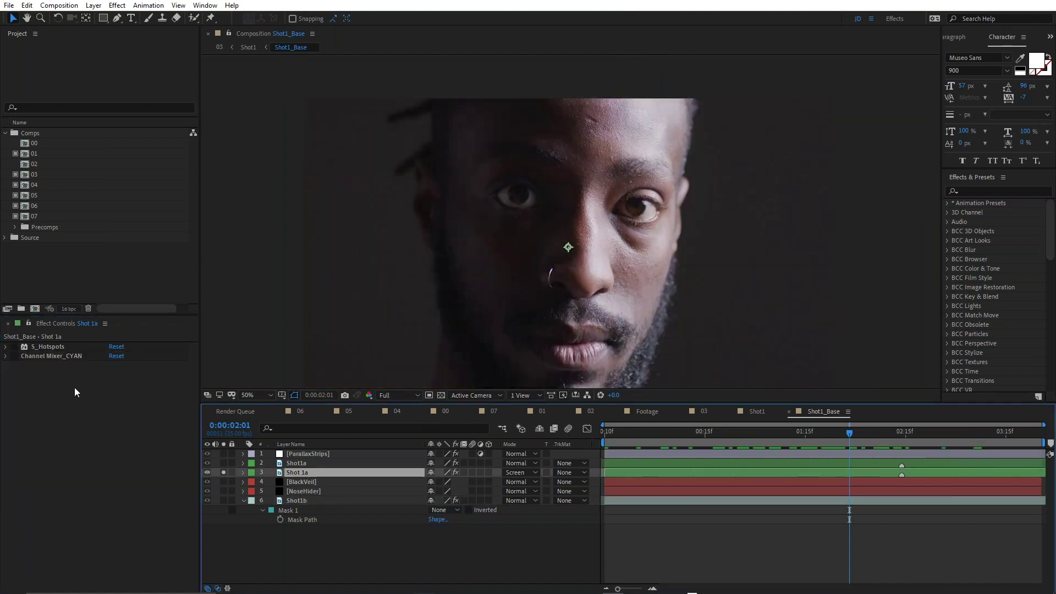
{"action": "left_click", "coordinate": [15, 347]}
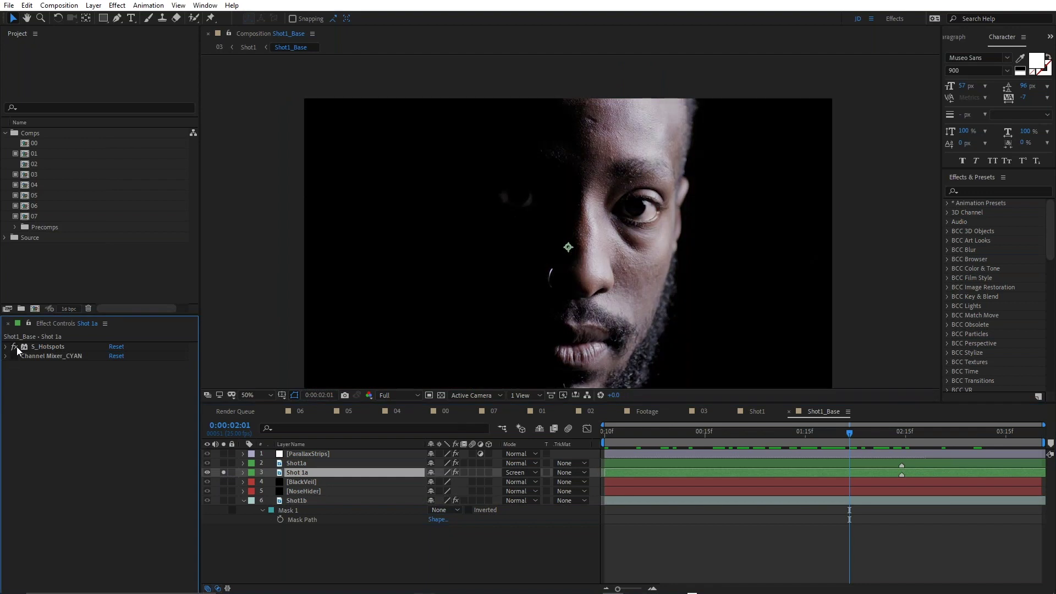
{"action": "left_click", "coordinate": [17, 347]}
{"action": "left_click", "coordinate": [17, 346]}
{"action": "left_click", "coordinate": [17, 346]}
- Enable Channel Mixer_CYAN on Shot 1a, expand its channel settings and lower Red-Red to -200
{"action": "left_click", "coordinate": [42, 356]}
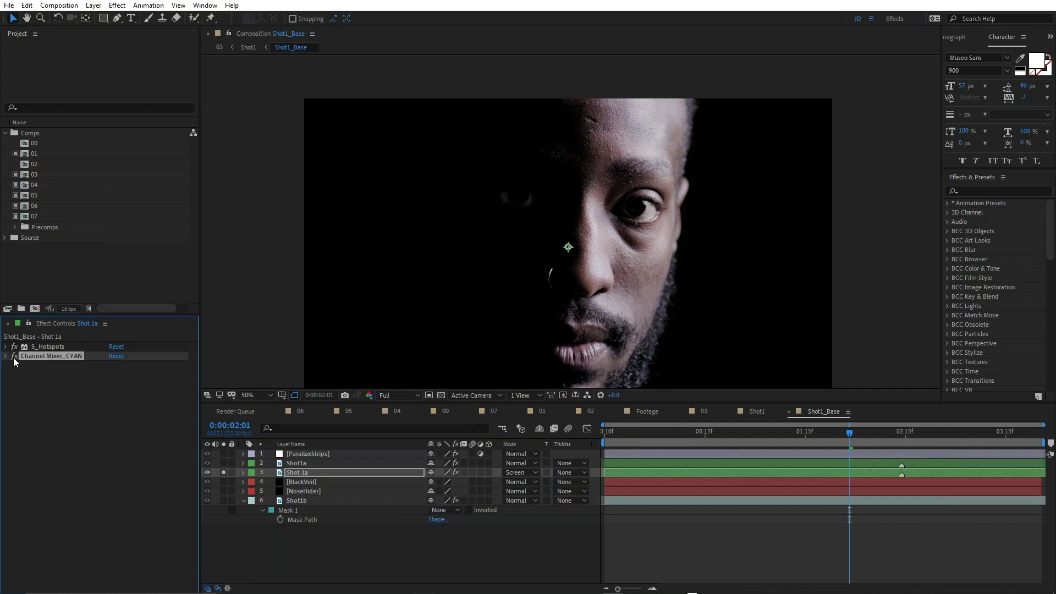
{"action": "left_click", "coordinate": [15, 355]}
{"action": "left_click", "coordinate": [6, 355]}
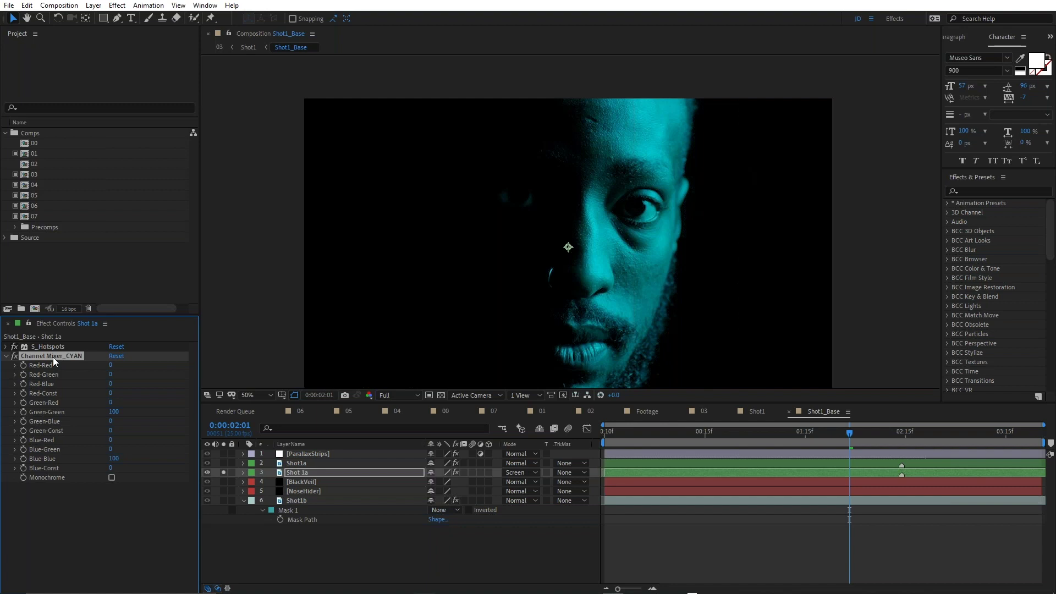
{"action": "key", "text": "Return"}
{"action": "left_click", "coordinate": [76, 506]}
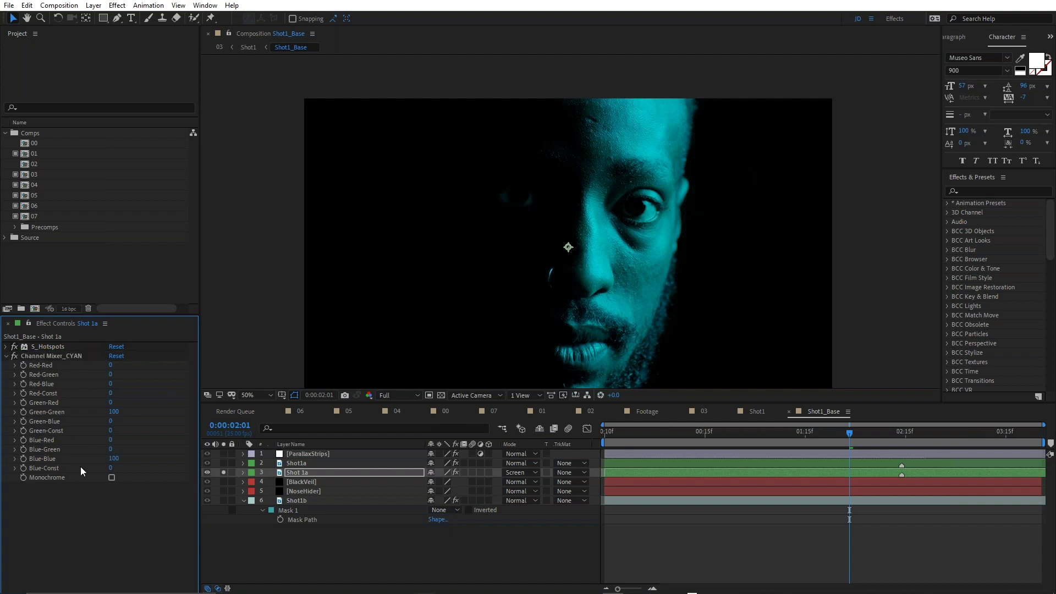
{"action": "left_click", "coordinate": [54, 356]}
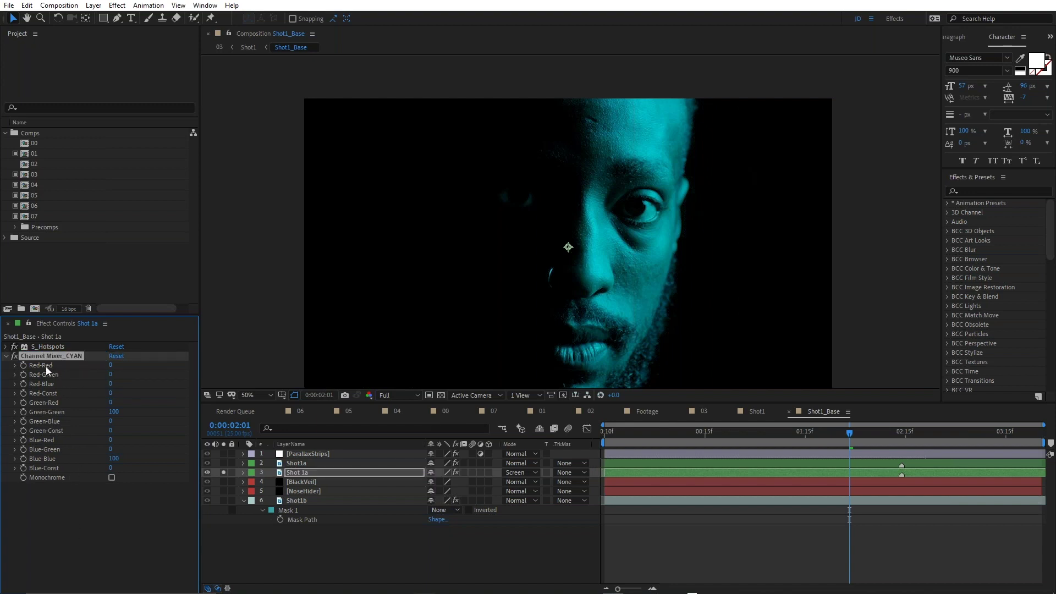
{"action": "left_click_drag", "start_coordinate": [111, 366], "coordinate": [83, 369]}
- Solo Shot1b together with Shot 1a and scrub through the blended faces, returning to the composition's first frame
{"action": "left_click", "coordinate": [224, 501]}
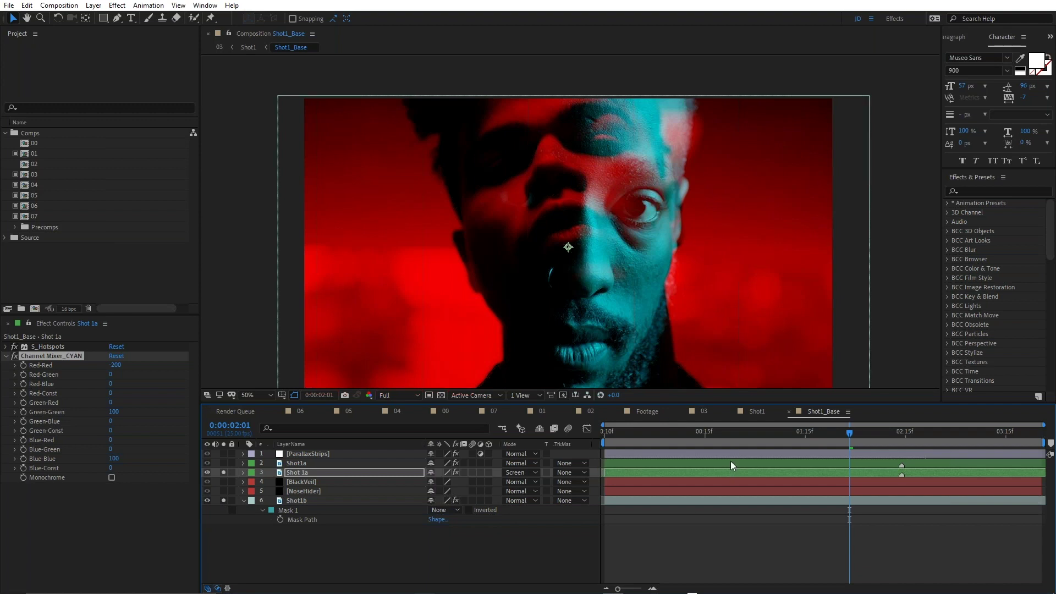
{"action": "left_click_drag", "start_coordinate": [669, 435], "coordinate": [954, 436]}
{"action": "left_click_drag", "start_coordinate": [892, 444], "coordinate": [560, 443]}
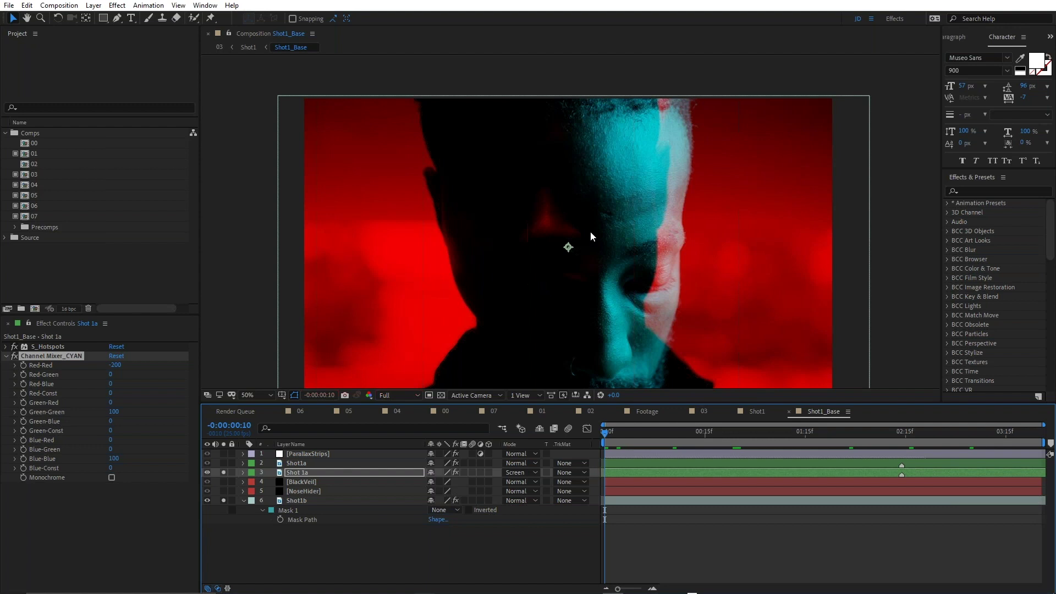
{"action": "scroll", "coordinate": [589, 226], "scroll_direction": "down", "scroll_amount": 2}
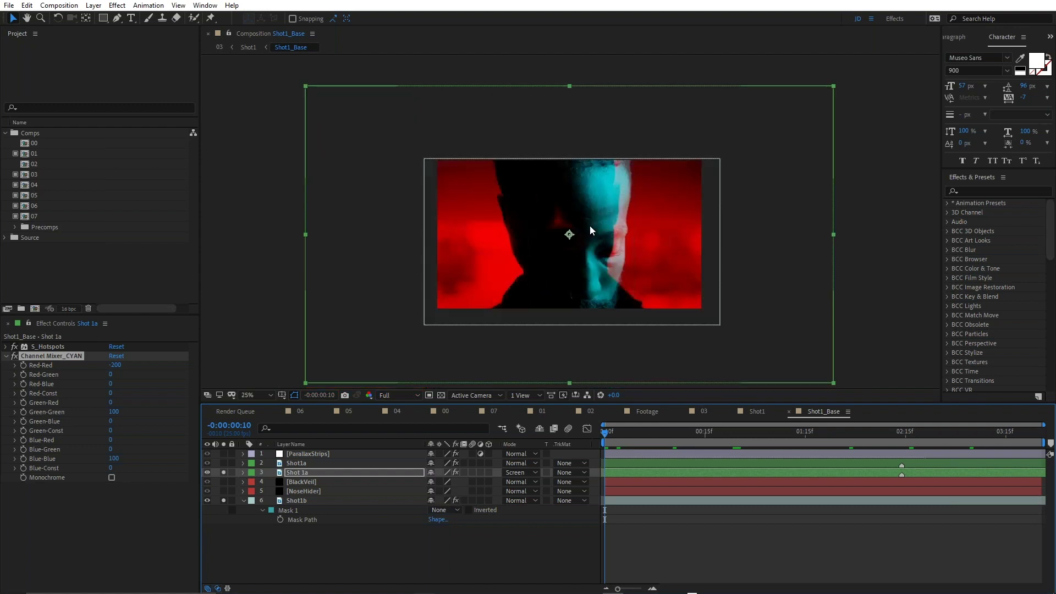
{"action": "scroll", "coordinate": [590, 226], "scroll_direction": "up", "scroll_amount": 2}
{"action": "left_click_drag", "start_coordinate": [609, 431], "coordinate": [716, 435]}
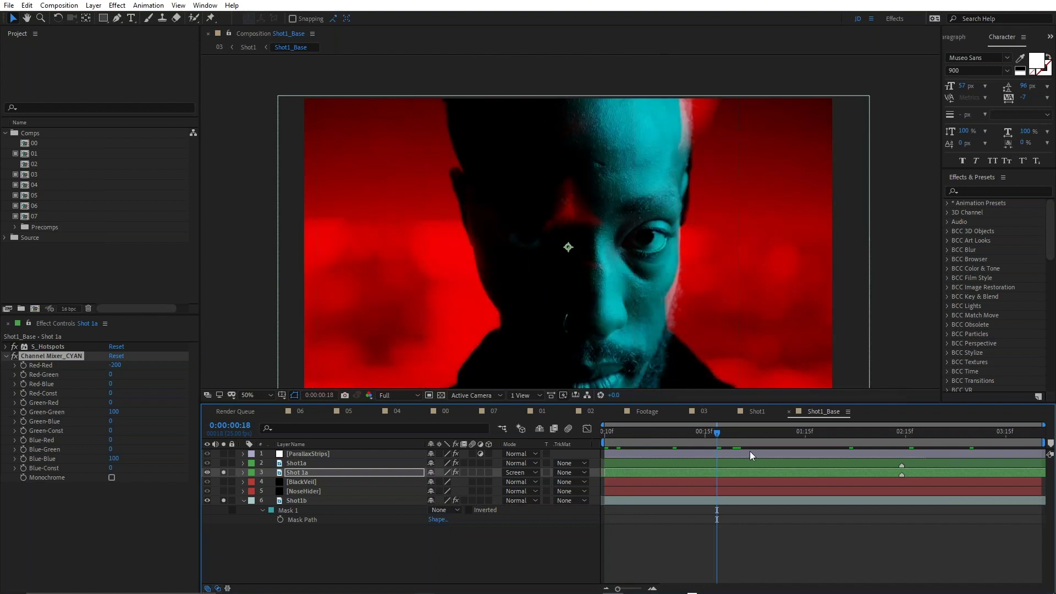
{"action": "left_click_drag", "start_coordinate": [734, 431], "coordinate": [528, 457]}
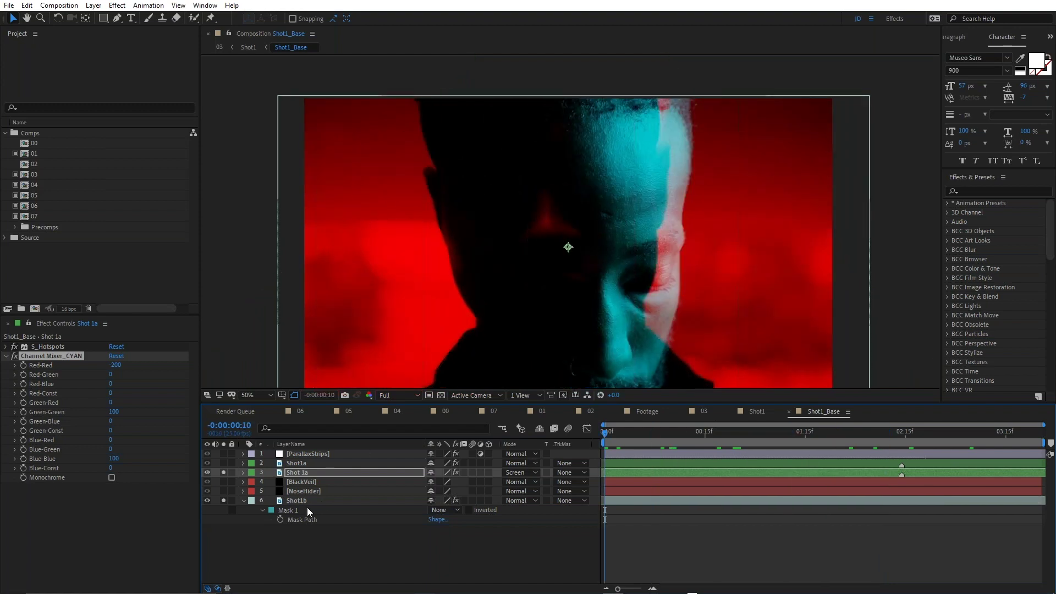
- Inspect the nose area under NoseHider, solo only that layer and check its shape against the transparency grid
{"action": "left_click", "coordinate": [306, 491]}
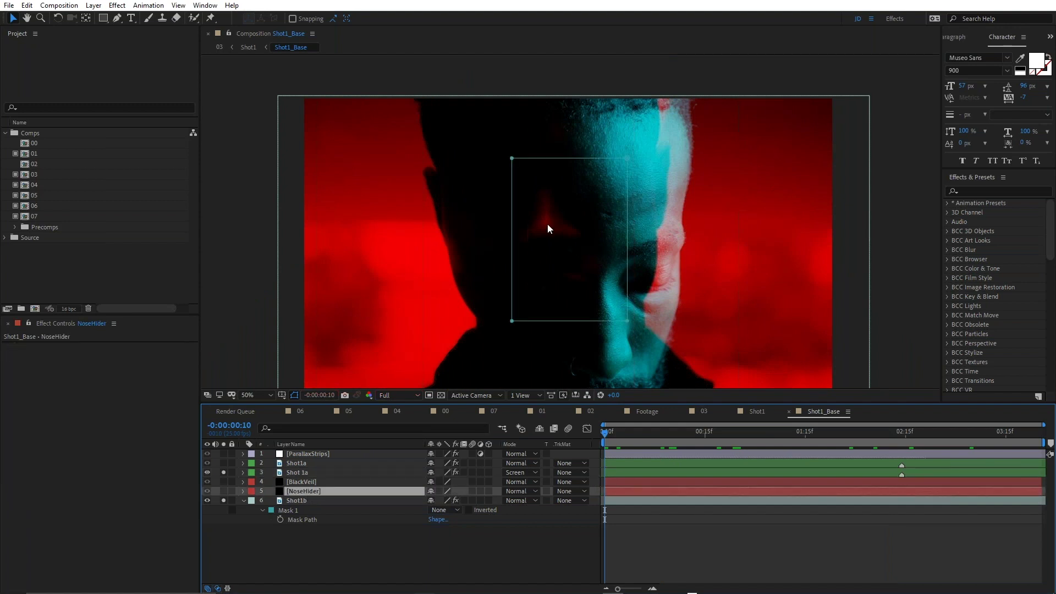
{"action": "scroll", "coordinate": [548, 209], "scroll_direction": "up", "scroll_amount": 2}
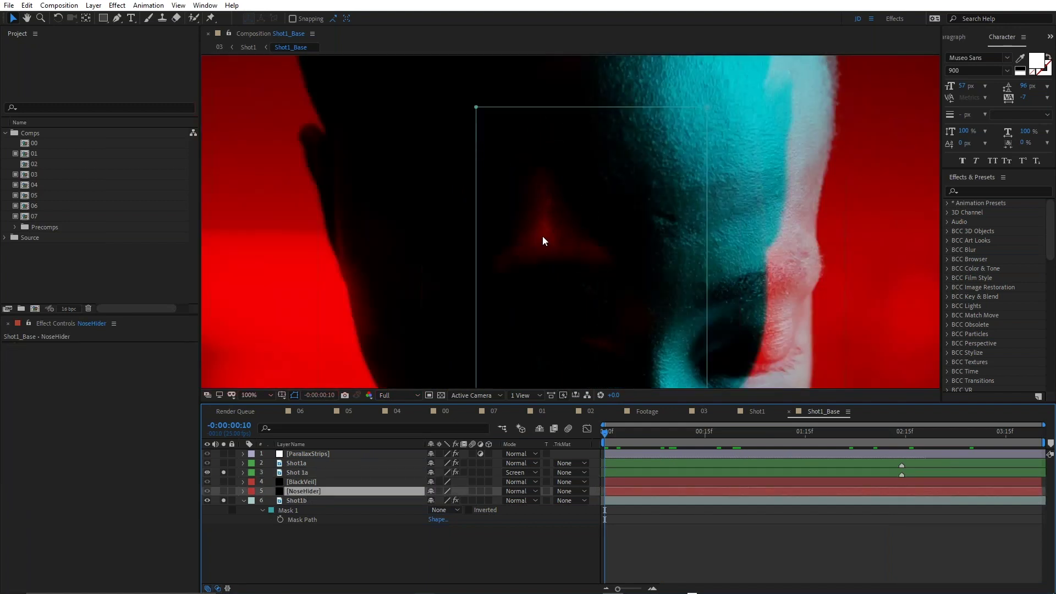
{"action": "scroll", "coordinate": [537, 239], "scroll_direction": "down", "scroll_amount": 2}
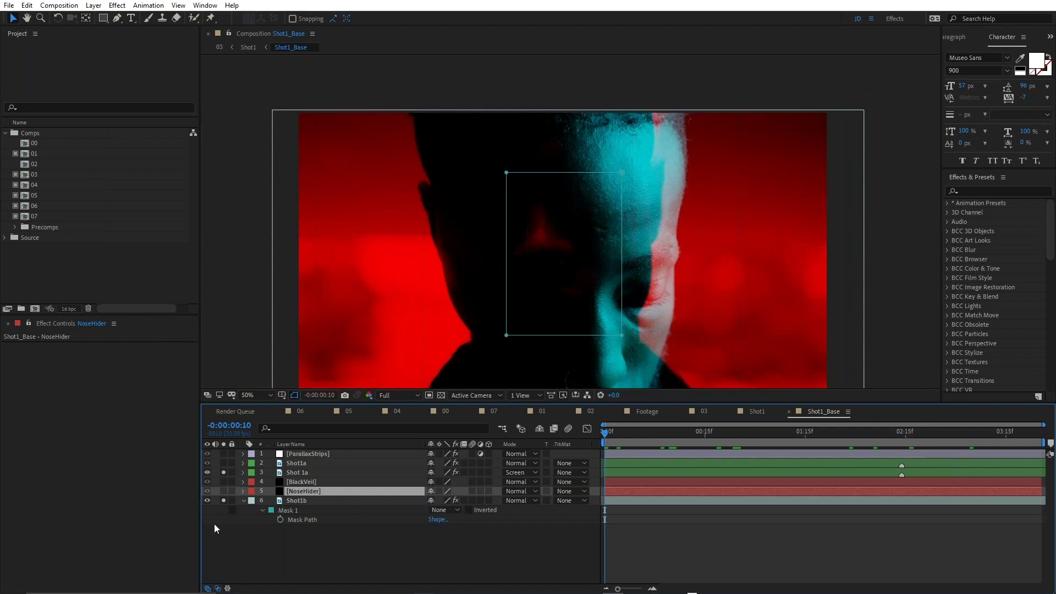
{"action": "left_click", "coordinate": [223, 491], "text": "alt"}
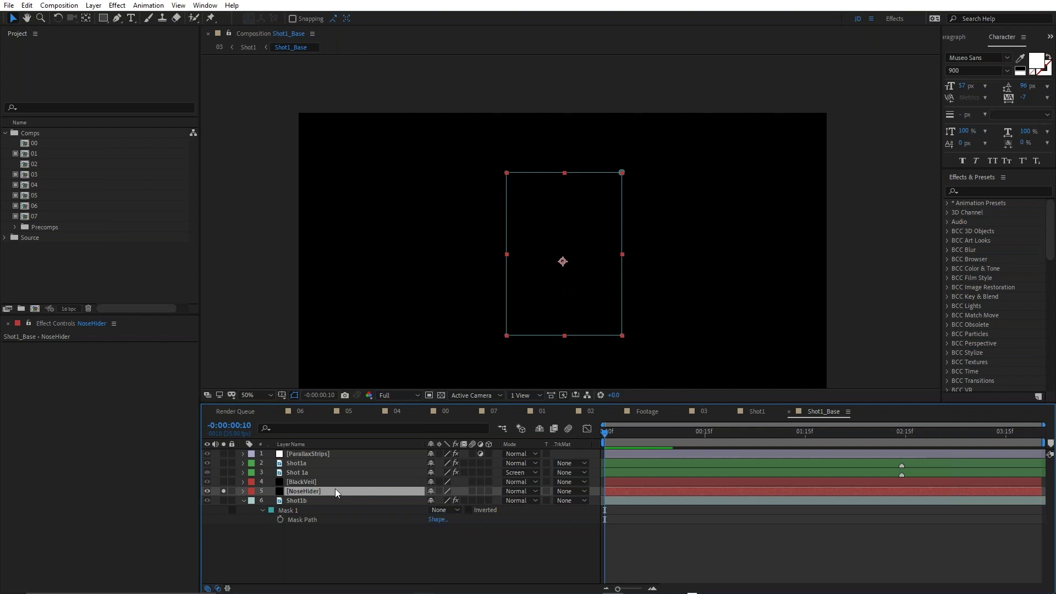
{"action": "left_click", "coordinate": [440, 395]}
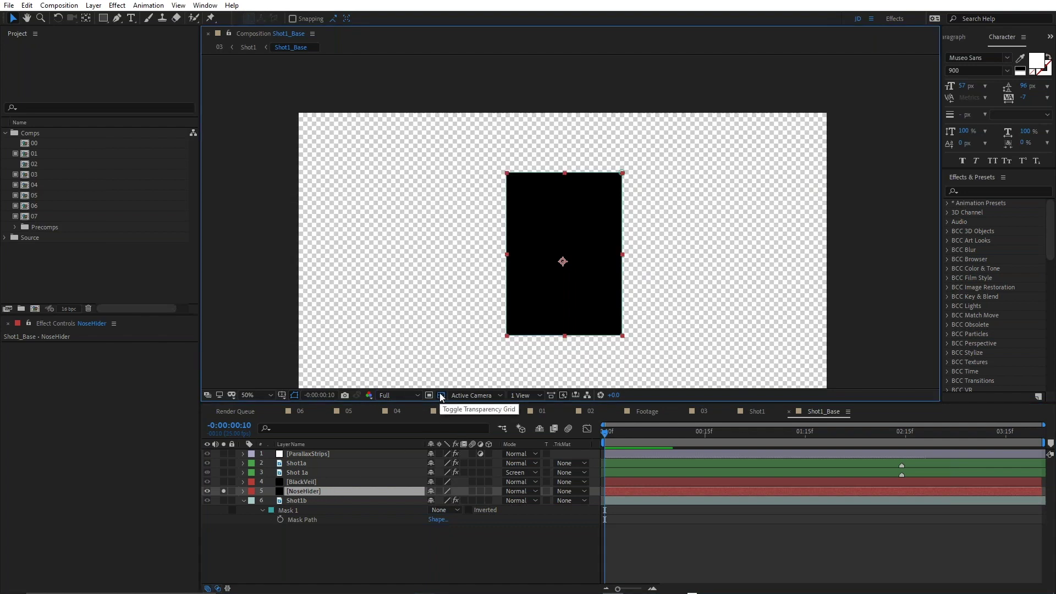
{"action": "left_click", "coordinate": [441, 395]}
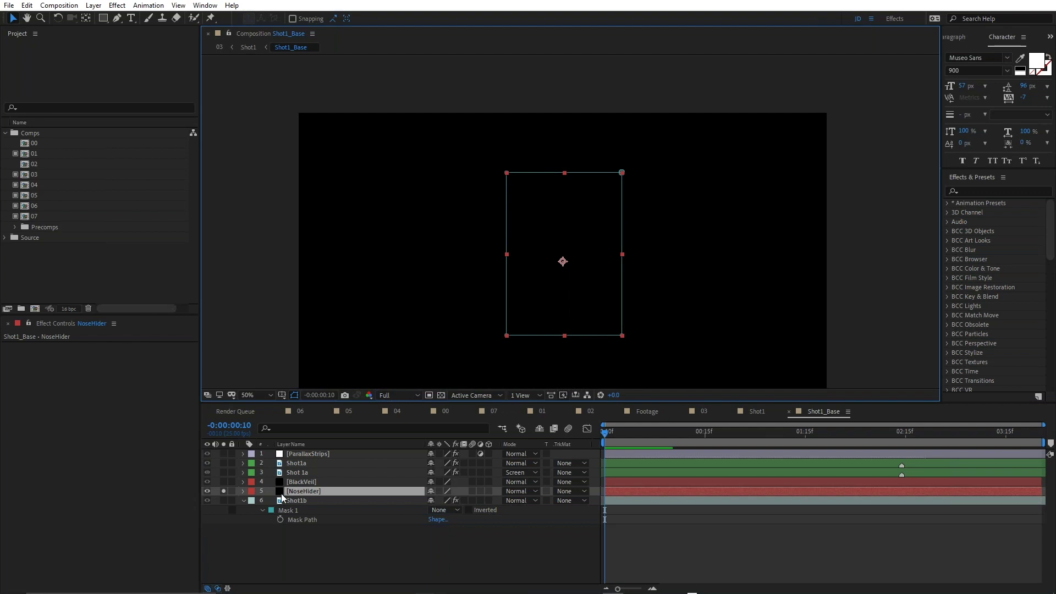
- Solo Shot1b alongside NoseHider, compare the face with and without the hider, and examine the shadow edges up to 200%
{"action": "left_click", "coordinate": [224, 500]}
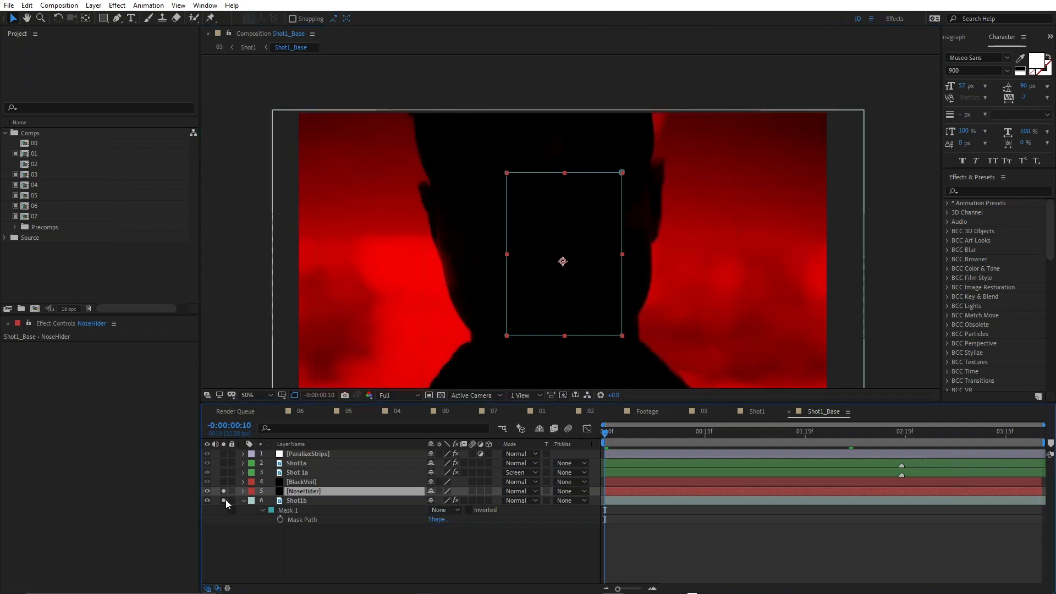
{"action": "left_click", "coordinate": [224, 491]}
{"action": "left_click", "coordinate": [225, 490]}
{"action": "left_click", "coordinate": [224, 491]}
{"action": "left_click", "coordinate": [225, 491]}
{"action": "left_click", "coordinate": [225, 491]}
{"action": "left_click", "coordinate": [224, 491]}
{"action": "scroll", "coordinate": [467, 254], "scroll_direction": "up", "scroll_amount": 2}
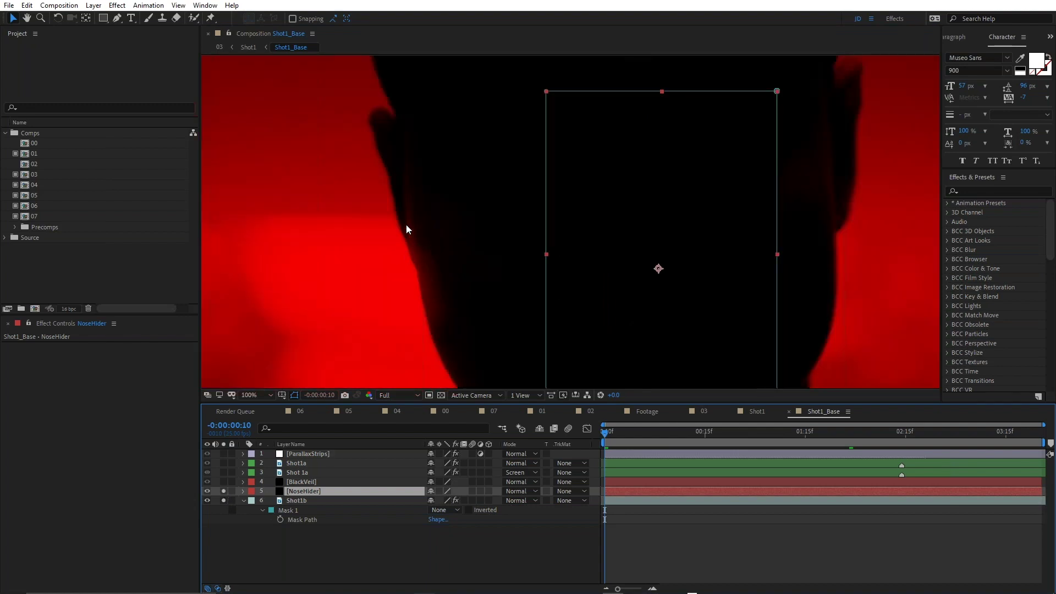
{"action": "scroll", "coordinate": [410, 246], "scroll_direction": "up", "scroll_amount": 2}
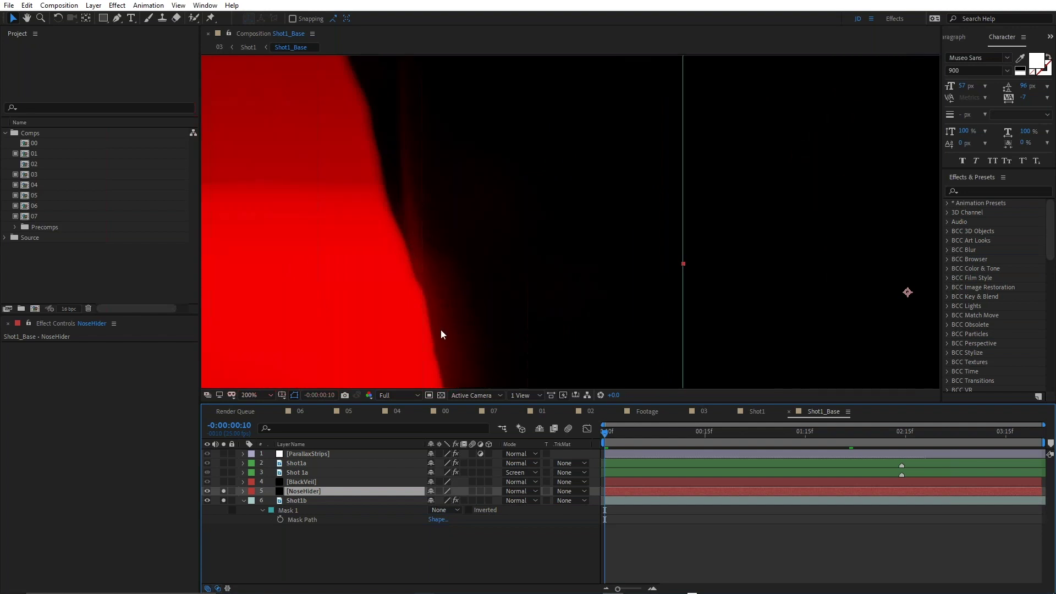
{"action": "scroll", "coordinate": [463, 275], "scroll_direction": "down", "scroll_amount": 4}
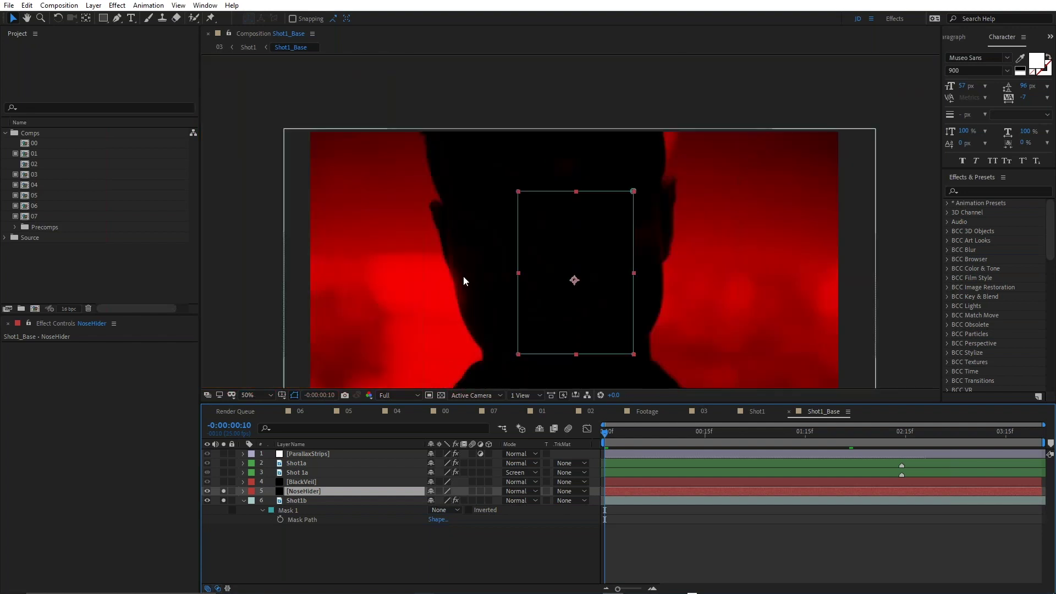
{"action": "scroll", "coordinate": [550, 275], "scroll_direction": "up", "scroll_amount": 4}
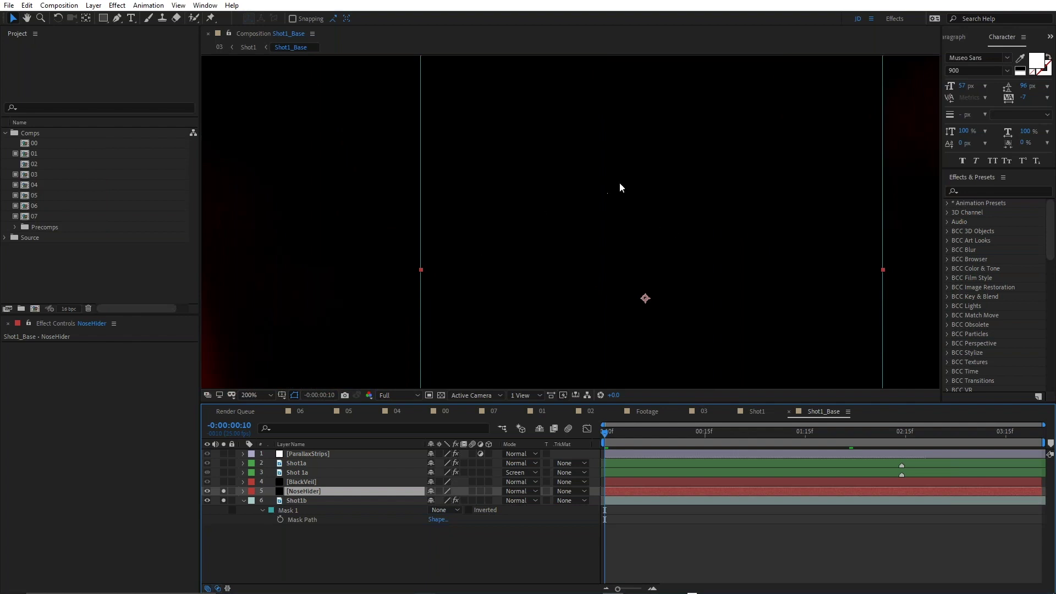
- Show the Info readout, sample colour values across the dark face and NoseHider area, and deselect the layer
{"action": "left_click", "coordinate": [209, 8]}
{"action": "left_click", "coordinate": [248, 158]}
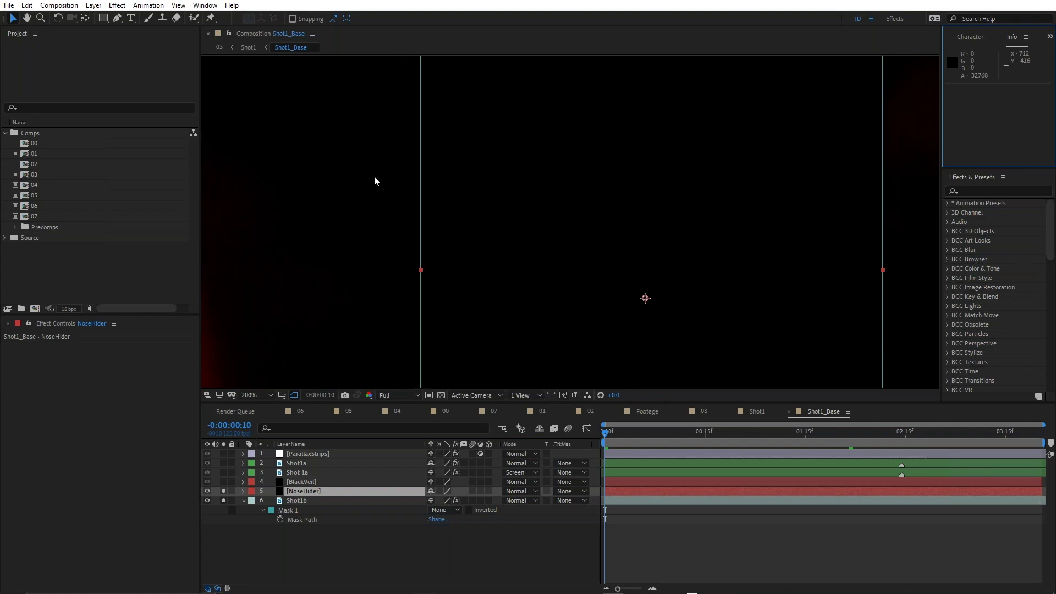
{"action": "scroll", "coordinate": [400, 196], "scroll_direction": "up", "scroll_amount": 1}
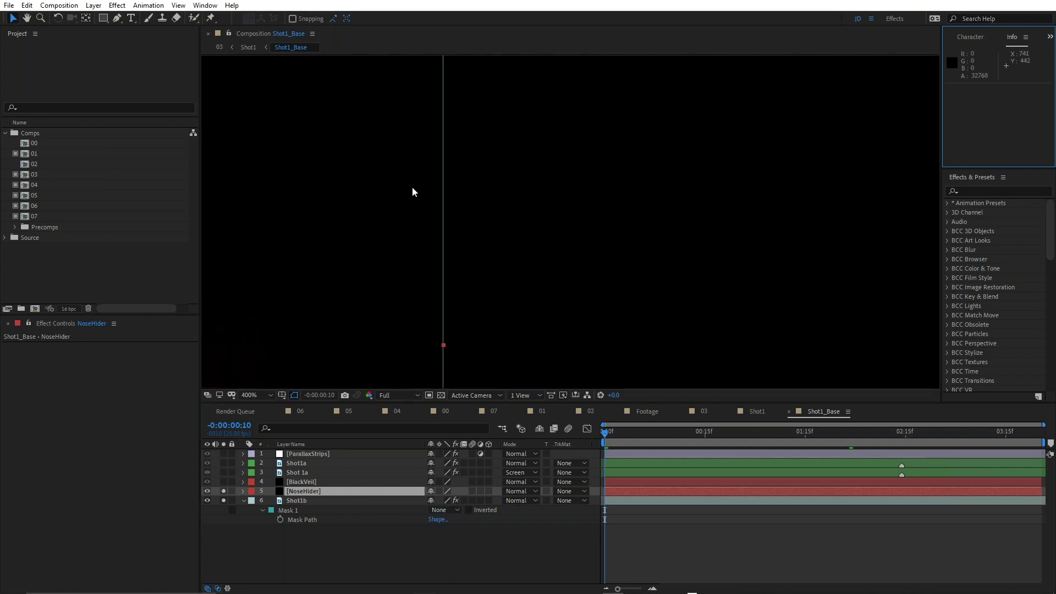
{"action": "scroll", "coordinate": [572, 168], "scroll_direction": "down", "scroll_amount": 1}
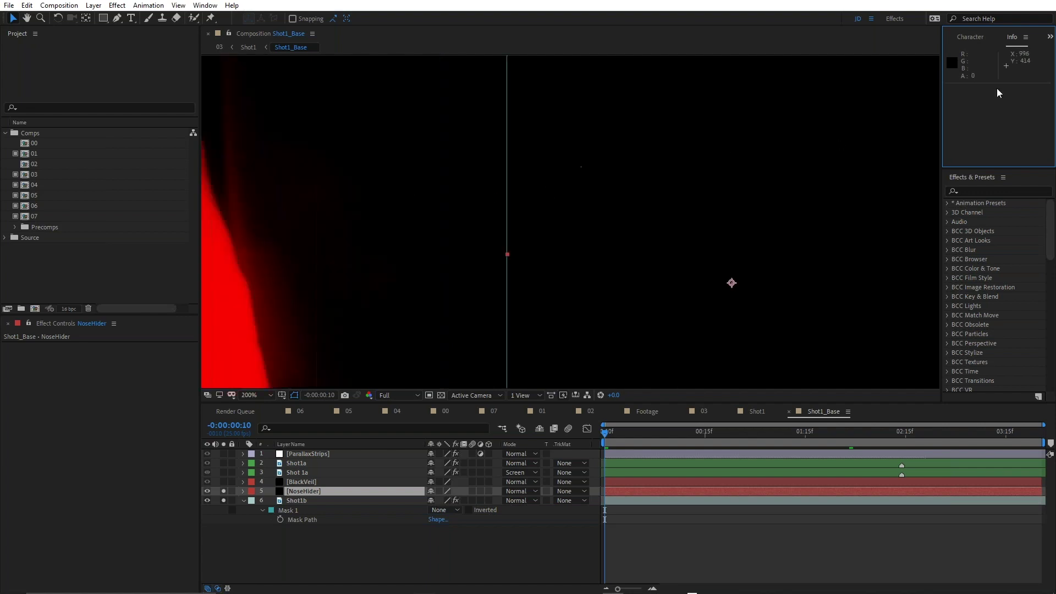
{"action": "scroll", "coordinate": [563, 207], "scroll_direction": "down", "scroll_amount": 1}
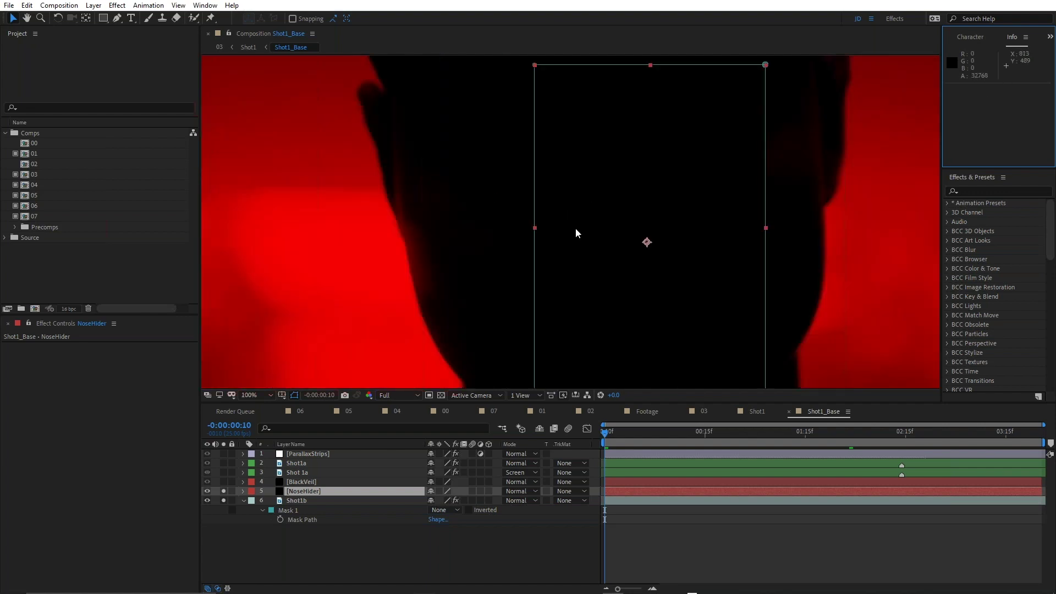
{"action": "scroll", "coordinate": [570, 251], "scroll_direction": "down", "scroll_amount": 1}
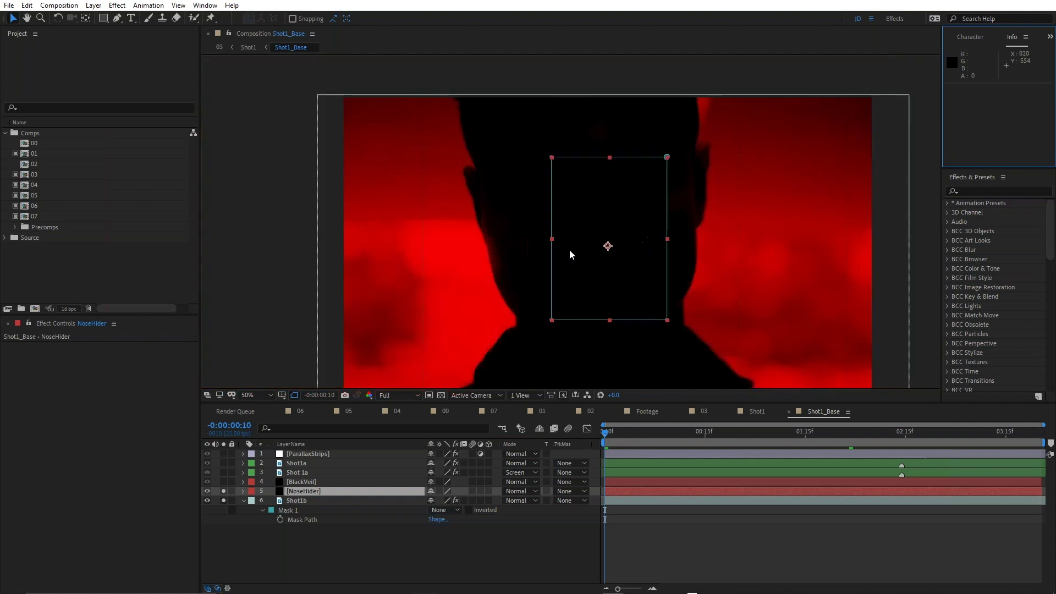
{"action": "left_click_drag", "start_coordinate": [594, 207], "coordinate": [538, 183]}
{"action": "key", "text": "v"}
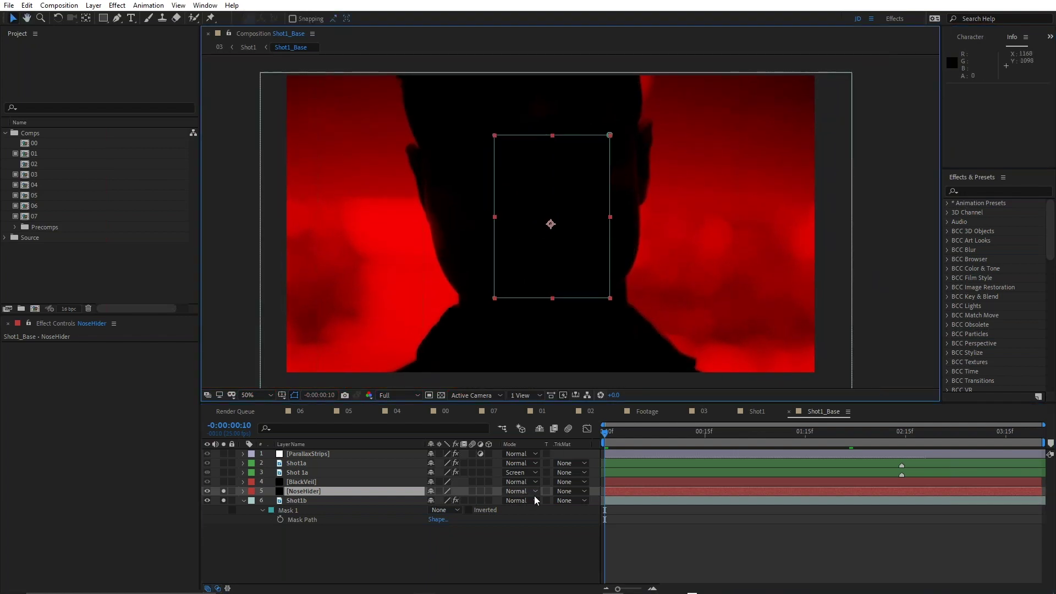
{"action": "left_click", "coordinate": [639, 538]}
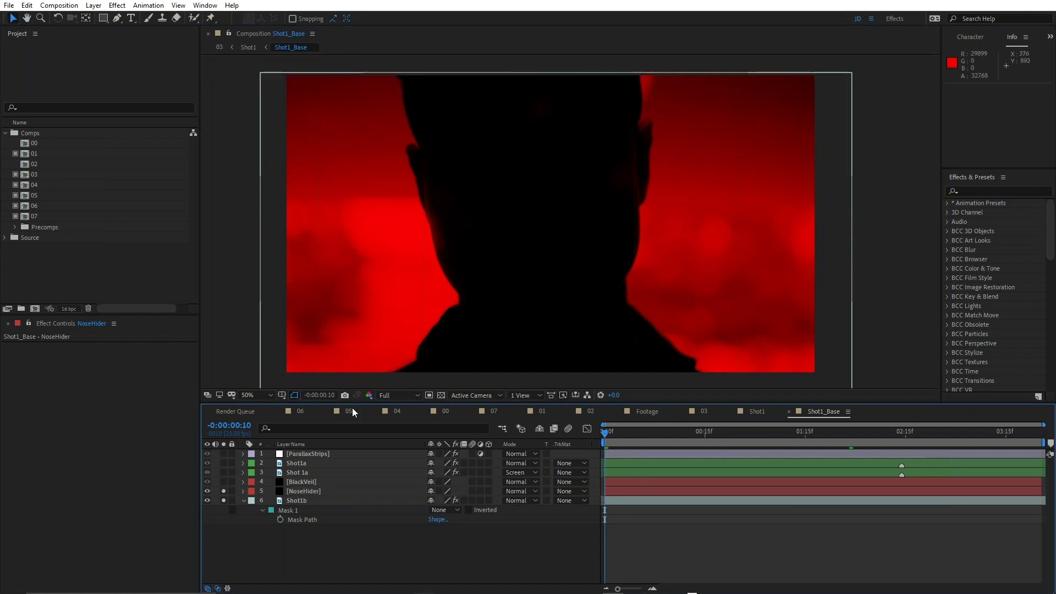
- Solo Shot 1a together with NoseHider and Shot1b and examine where the cyan face overlaps the red background
{"action": "left_click", "coordinate": [224, 473]}
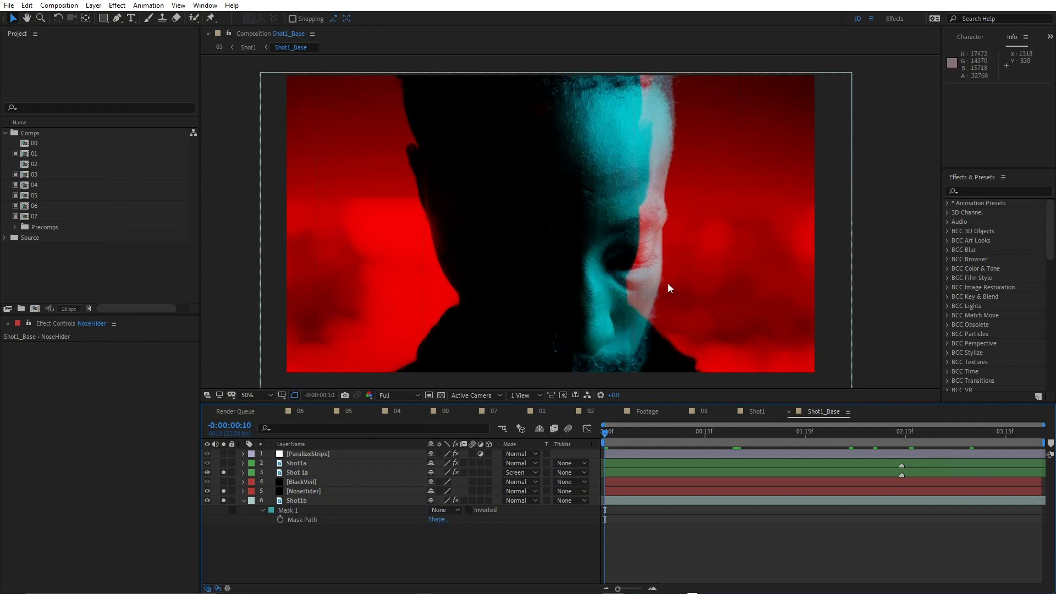
{"action": "scroll", "coordinate": [672, 244], "scroll_direction": "up", "scroll_amount": 2}
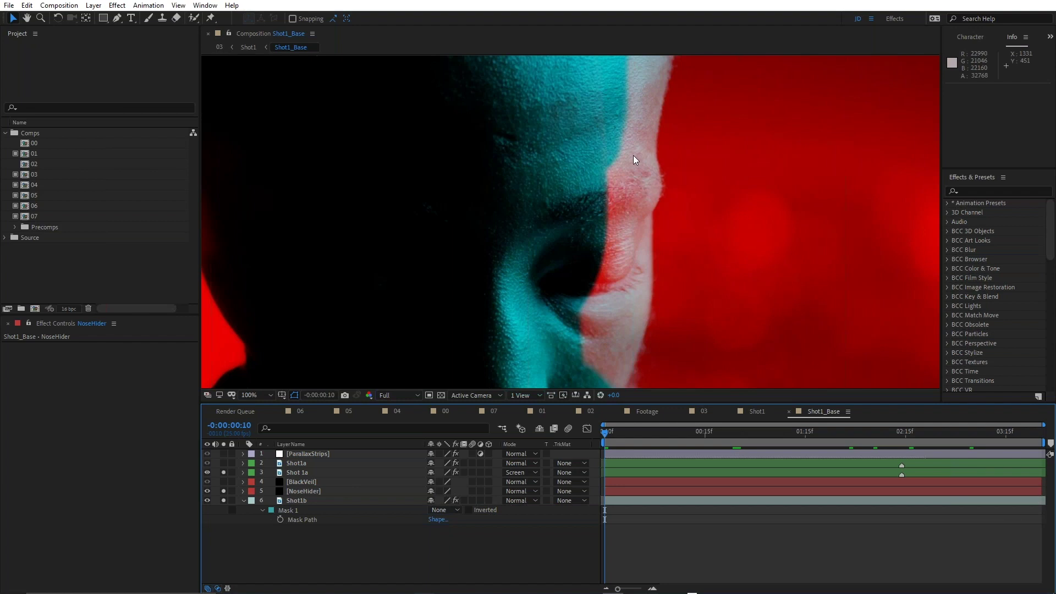
{"action": "scroll", "coordinate": [632, 156], "scroll_direction": "down", "scroll_amount": 2}
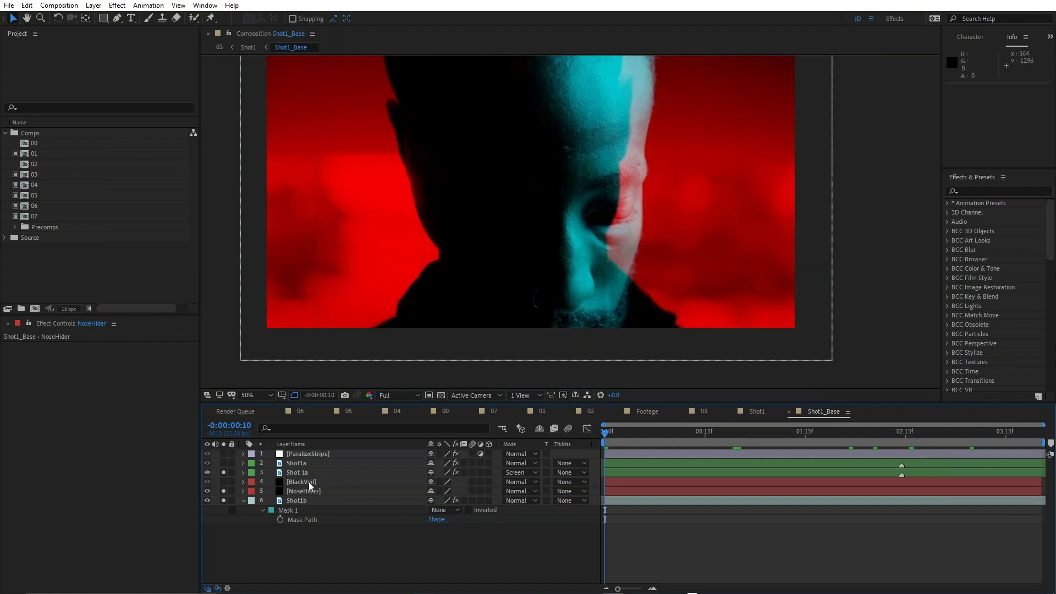
- Solo only the BlackVeil layer and examine its feathered vertical strip against the transparency grid
{"action": "left_click", "coordinate": [311, 484]}
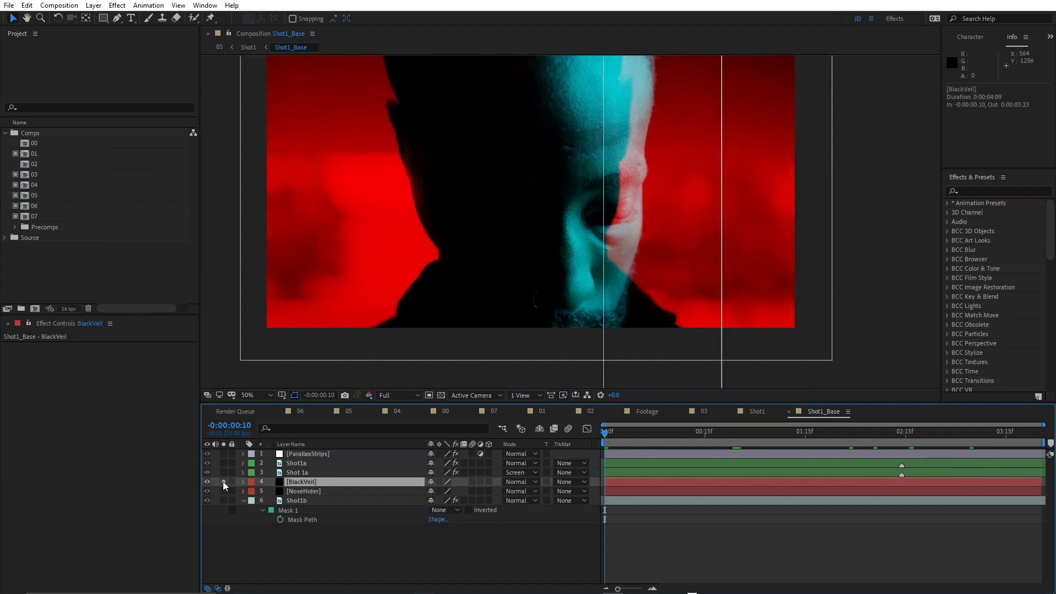
{"action": "left_click", "coordinate": [224, 482]}
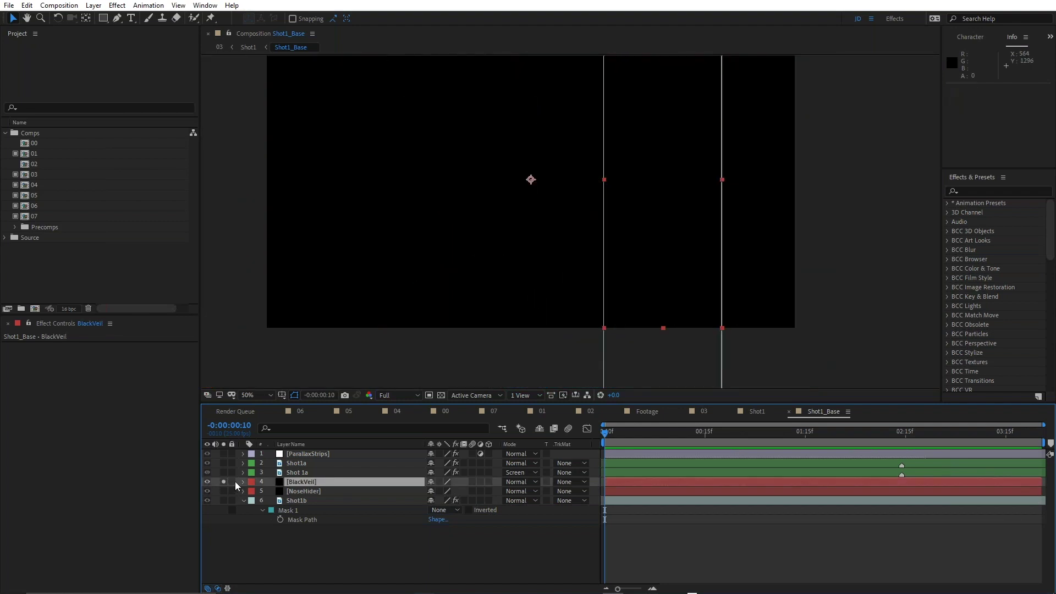
{"action": "left_click", "coordinate": [442, 395]}
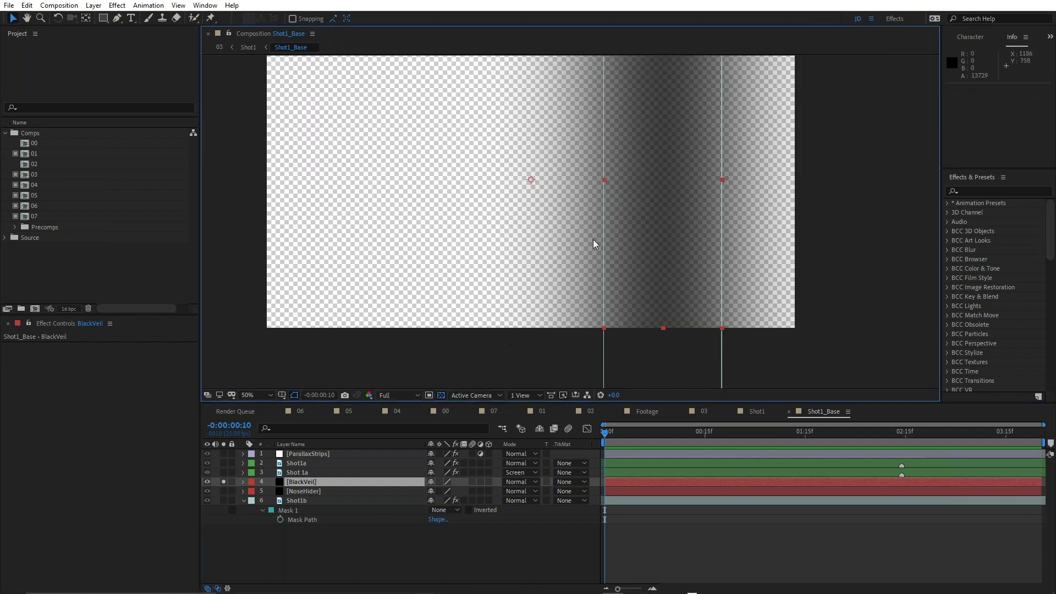
{"action": "scroll", "coordinate": [645, 213], "scroll_direction": "down", "scroll_amount": 2}
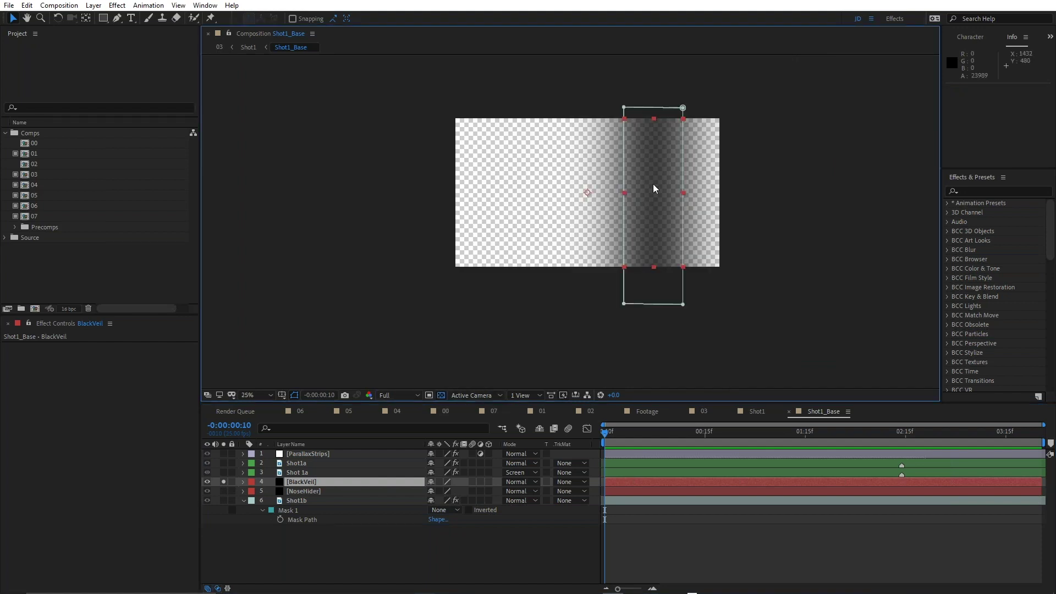
{"action": "scroll", "coordinate": [654, 188], "scroll_direction": "up", "scroll_amount": 2}
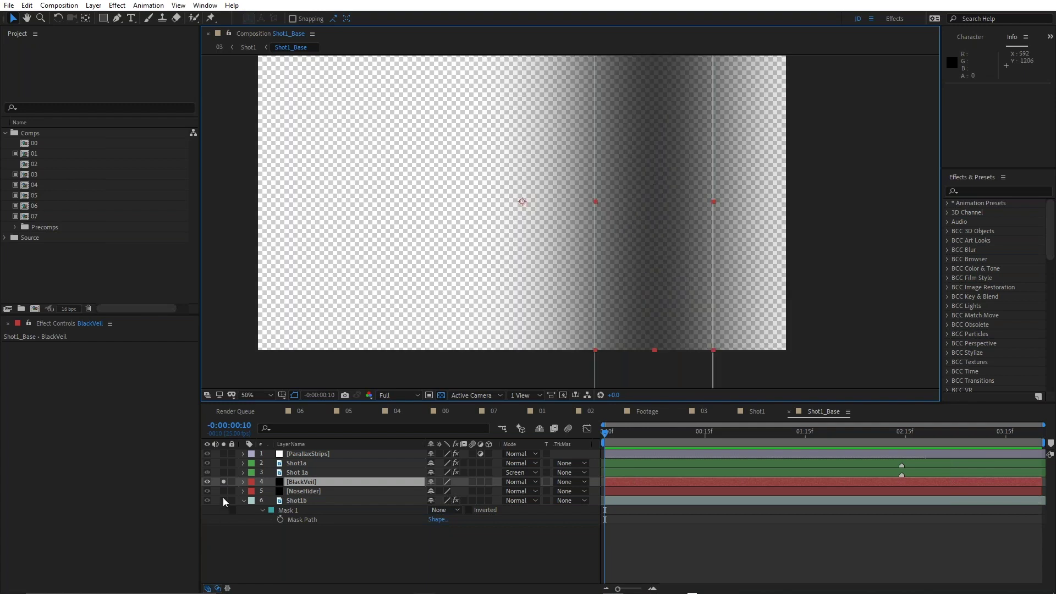
- Solo Shot 1a, NoseHider and Shot1b along with BlackVeil, and examine the red overlap around the cyan eye
{"action": "left_click_drag", "start_coordinate": [223, 491], "coordinate": [224, 500]}
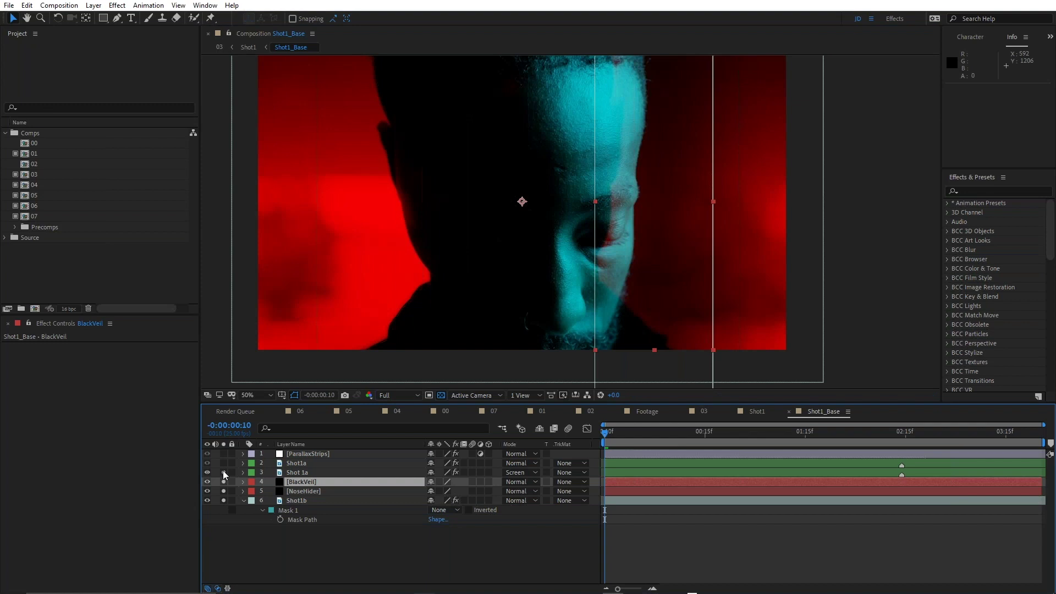
{"action": "left_click", "coordinate": [298, 465]}
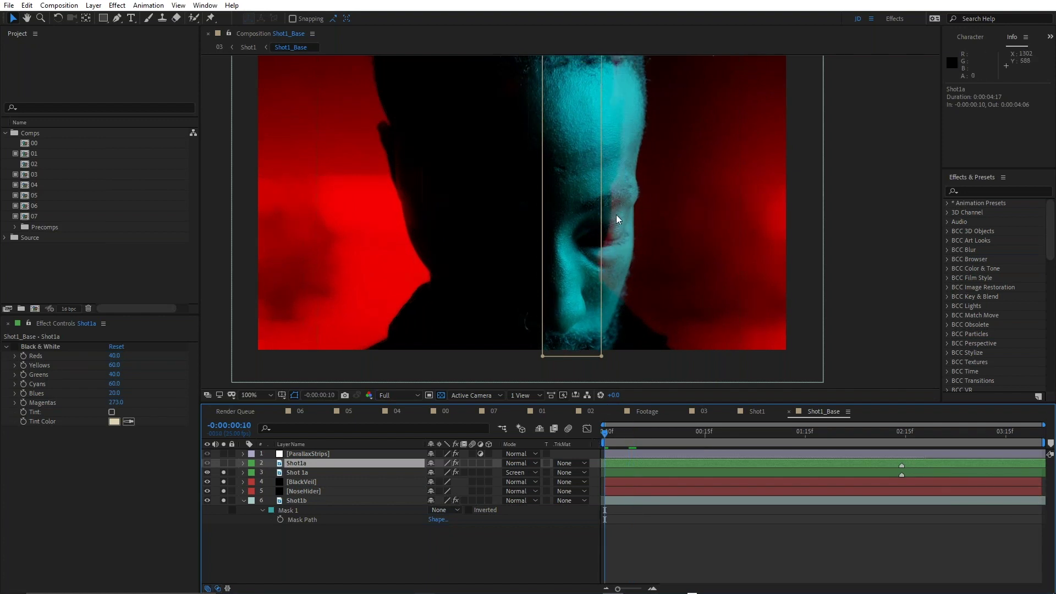
{"action": "scroll", "coordinate": [616, 215], "scroll_direction": "up", "scroll_amount": 2}
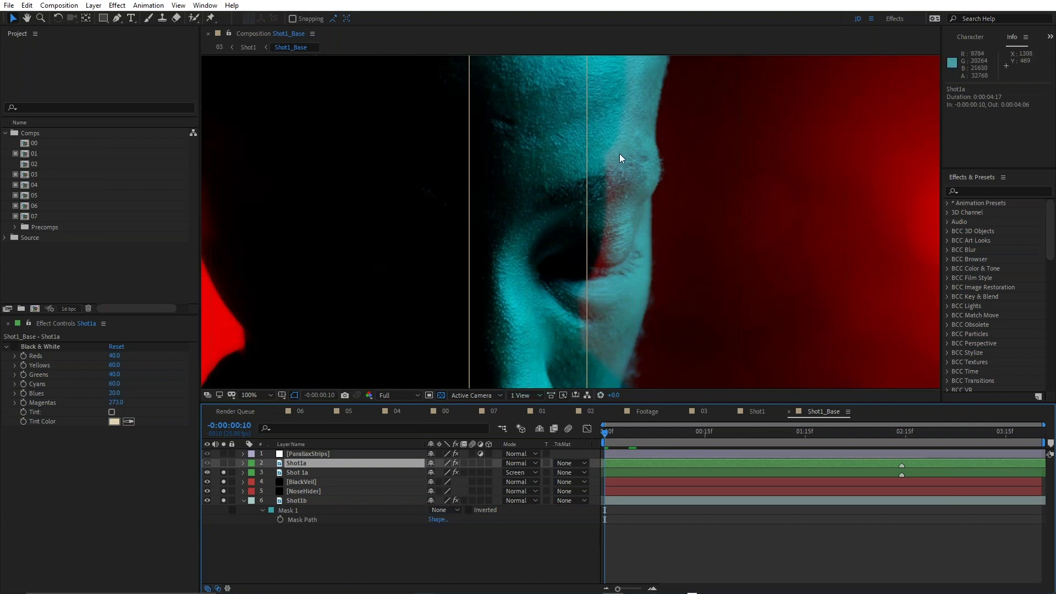
- Set the mode of Mask 1 on Shot1b to Subtract, check the cleaned cyan face and deselect the mask
{"action": "left_click", "coordinate": [293, 510]}
{"action": "left_click", "coordinate": [451, 510]}
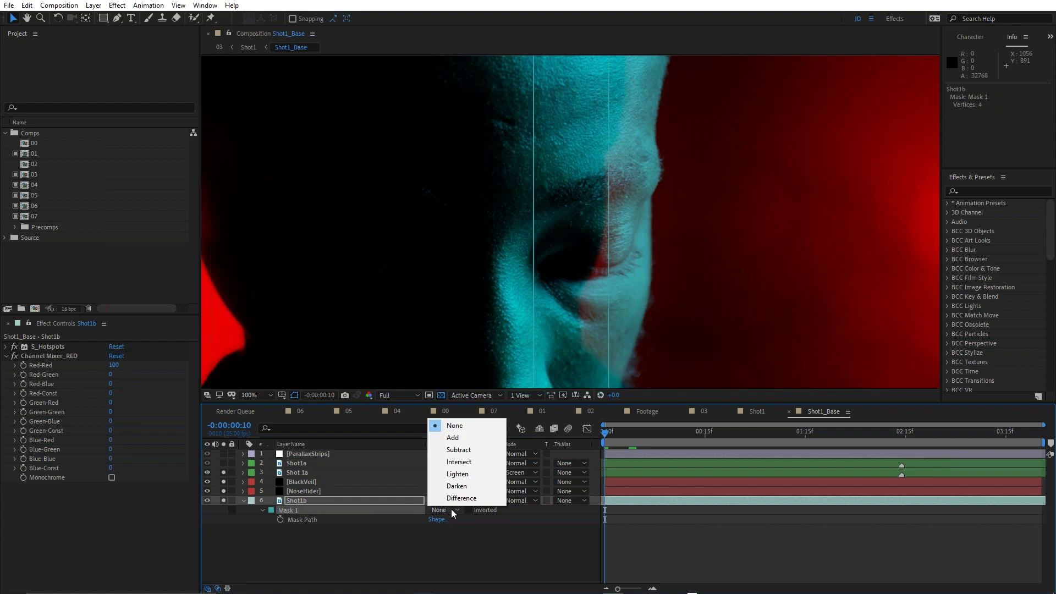
{"action": "left_click", "coordinate": [468, 451]}
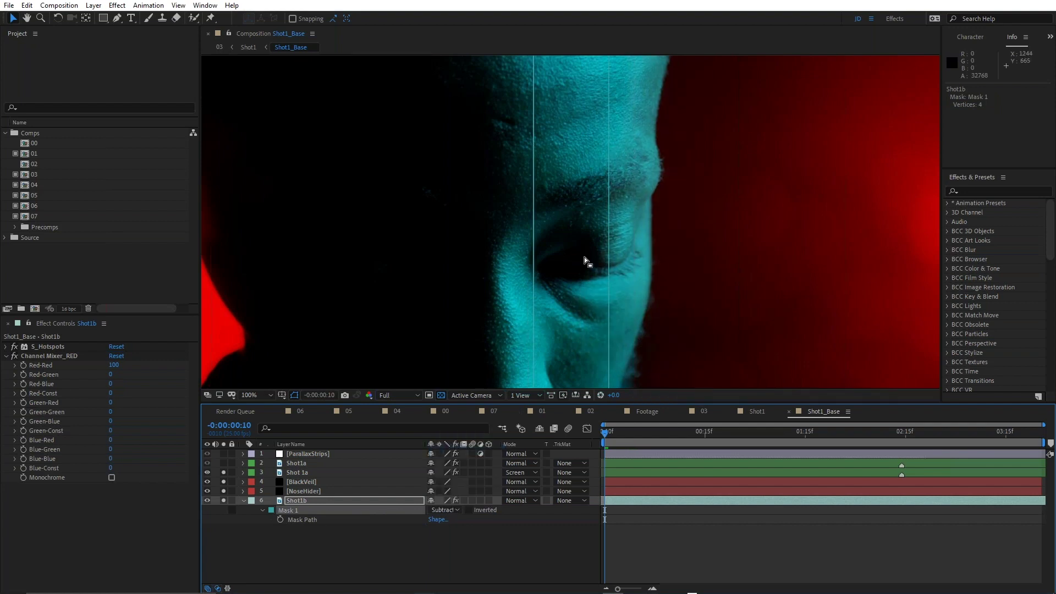
{"action": "scroll", "coordinate": [584, 257], "scroll_direction": "down", "scroll_amount": 2}
{"action": "left_click", "coordinate": [645, 533]}
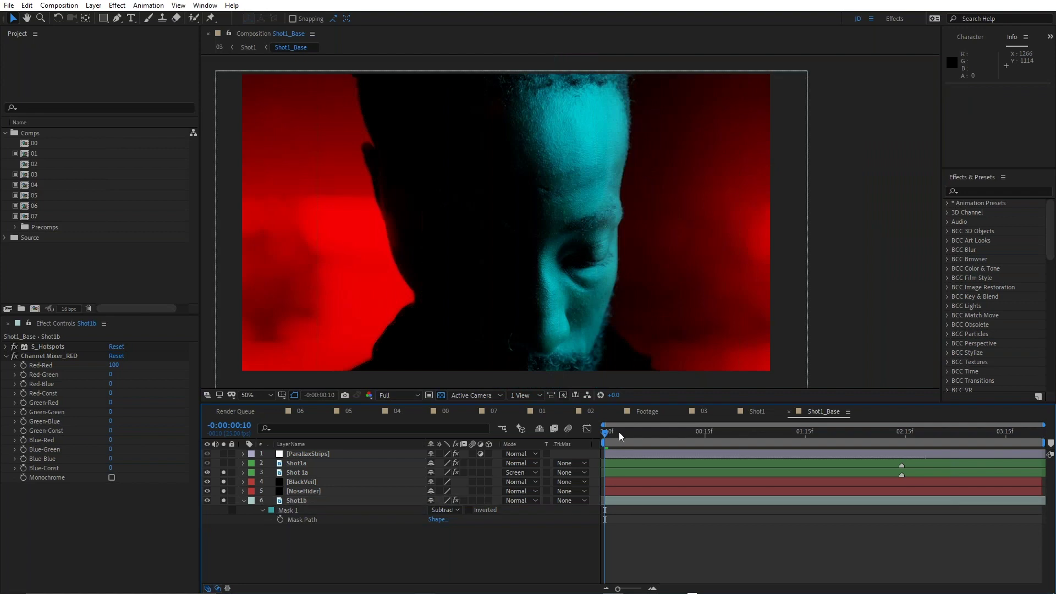
- Inspect the composite at the start of Shot1_Base and play the preview through the head raise
{"action": "mouse_move", "coordinate": [616, 433]}
{"action": "left_mouse_down"}
{"action": "mouse_move", "coordinate": [605, 438]}
{"action": "mouse_move", "coordinate": [632, 426]}
{"action": "mouse_move", "coordinate": [604, 432]}
{"action": "left_mouse_up"}
{"action": "scroll", "coordinate": [523, 236], "scroll_direction": "down", "scroll_amount": 2}
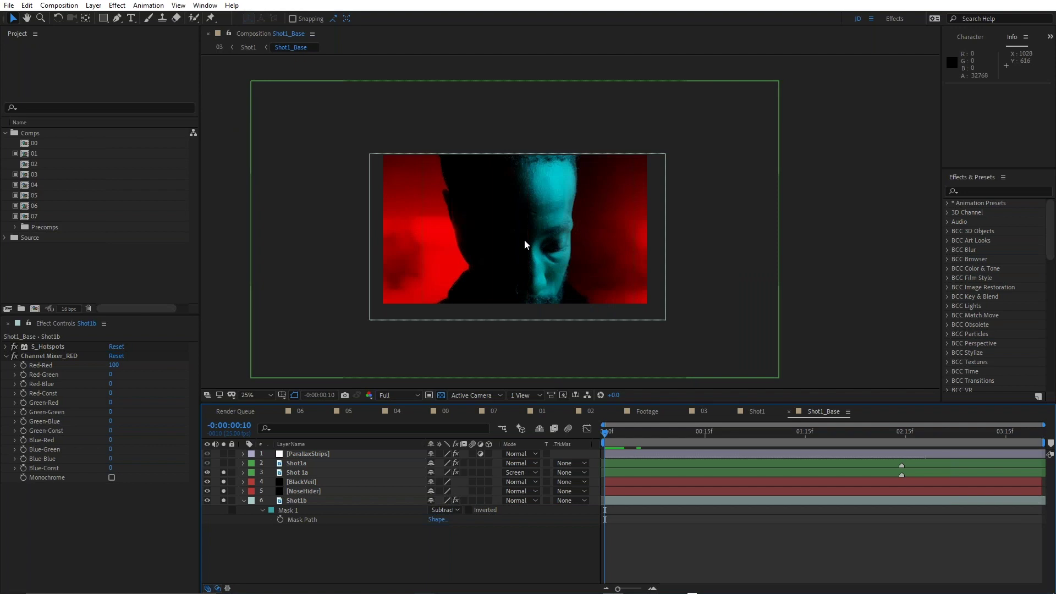
{"action": "scroll", "coordinate": [523, 240], "scroll_direction": "up", "scroll_amount": 2}
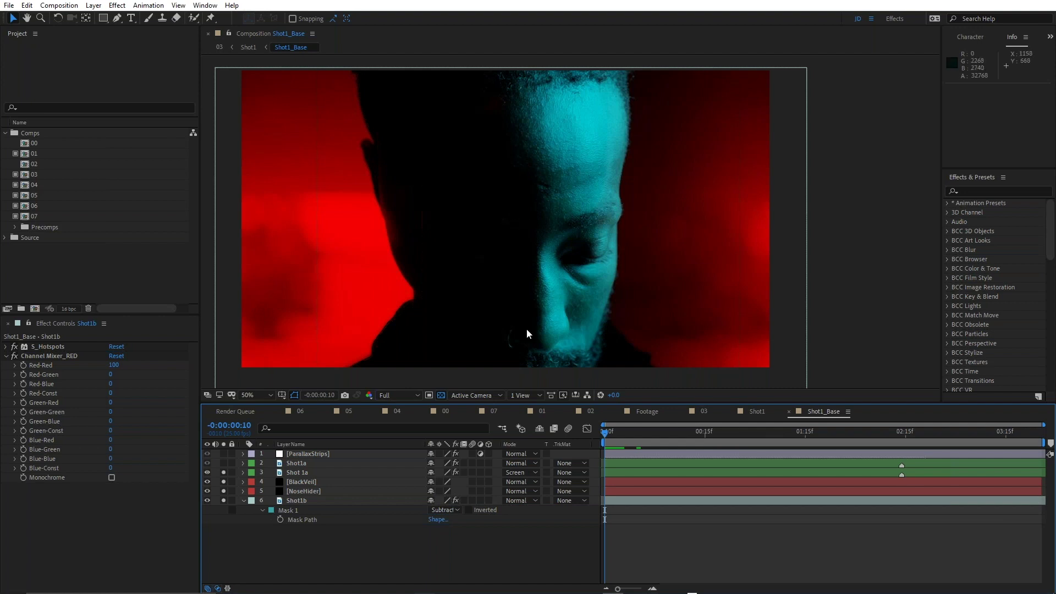
{"action": "left_click", "coordinate": [613, 428]}
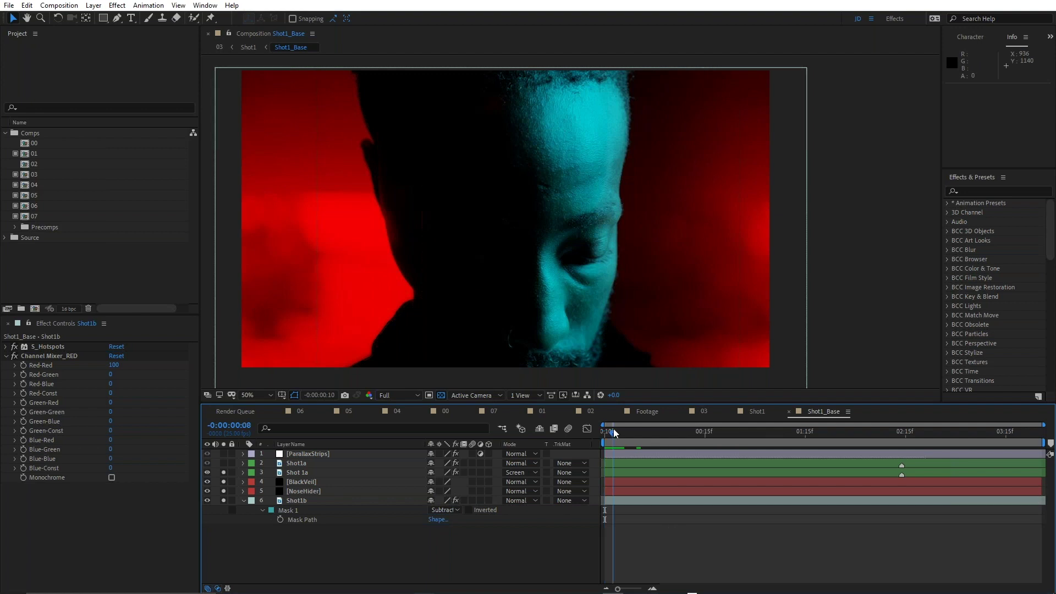
{"action": "key", "text": "space"}
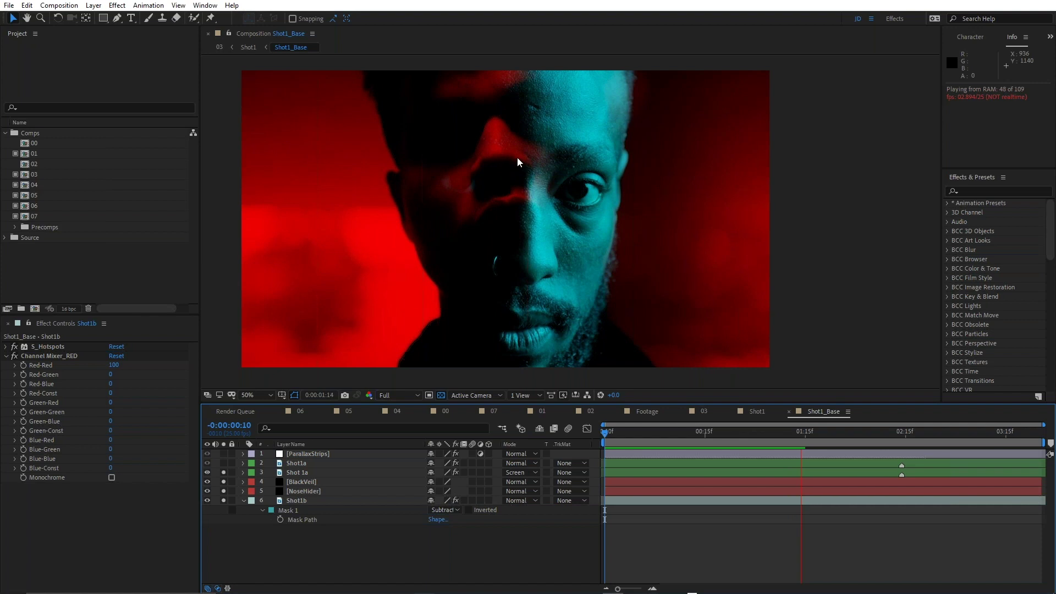
- Scrub through the opening frames and on to 0:00:01:13 to examine the red and cyan halves of the face
{"action": "left_click", "coordinate": [652, 431]}
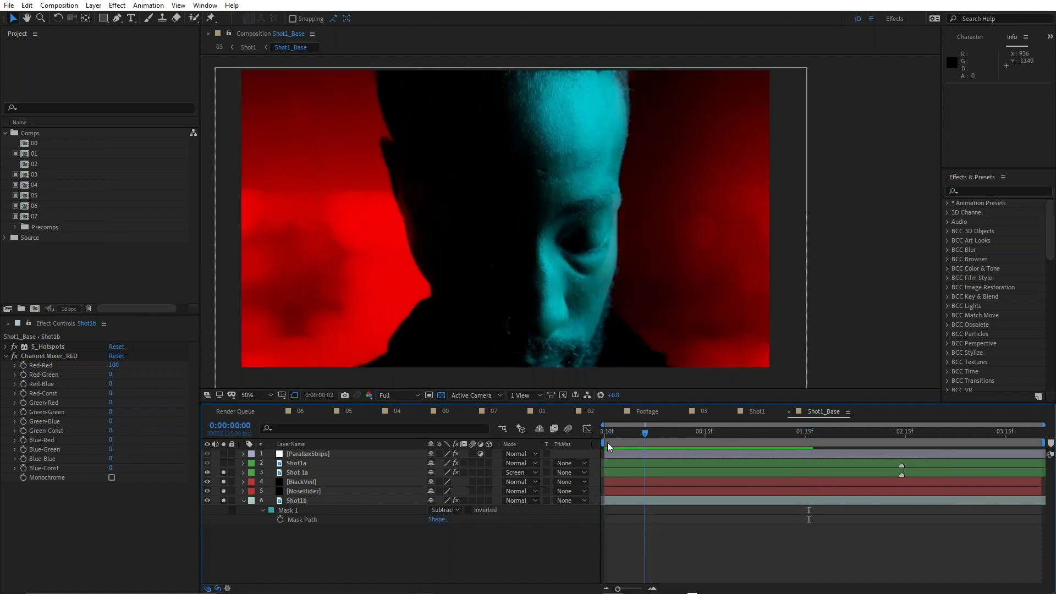
{"action": "left_click_drag", "start_coordinate": [614, 438], "coordinate": [661, 437]}
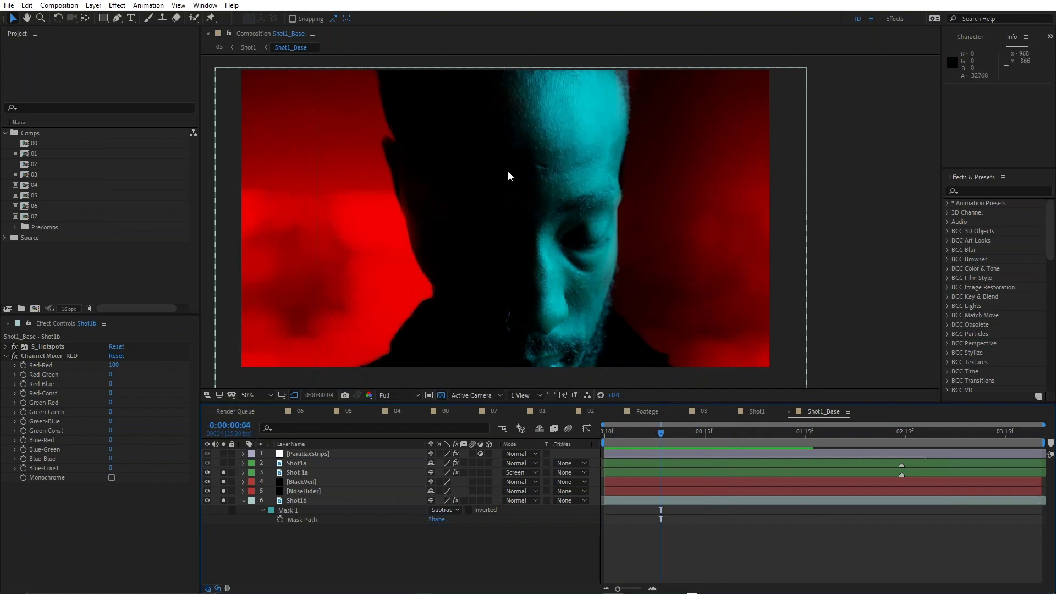
{"action": "left_click", "coordinate": [620, 431]}
{"action": "left_click_drag", "start_coordinate": [624, 430], "coordinate": [797, 476]}
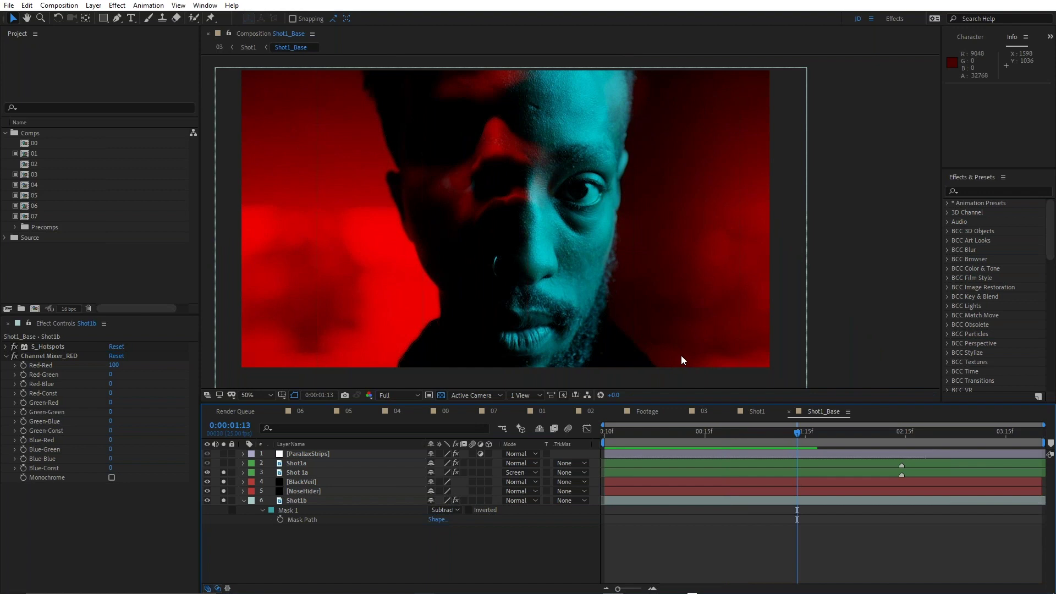
- Solo only the second layer, Shot1a, and inspect its feathered strip with the transparency grid on and off
{"action": "left_click", "coordinate": [299, 465]}
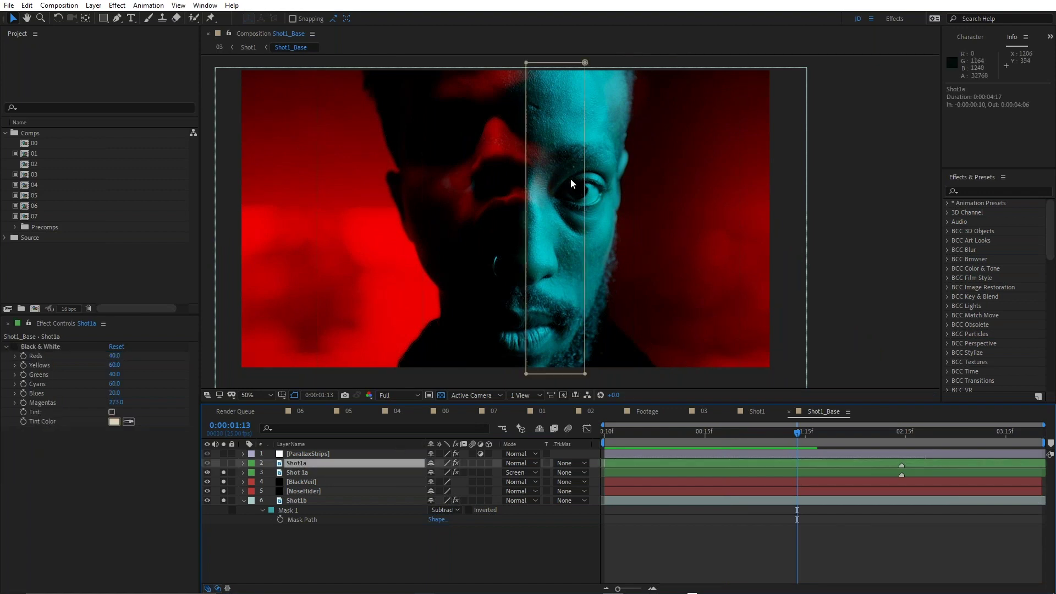
{"action": "scroll", "coordinate": [566, 230], "scroll_direction": "up", "scroll_amount": 2}
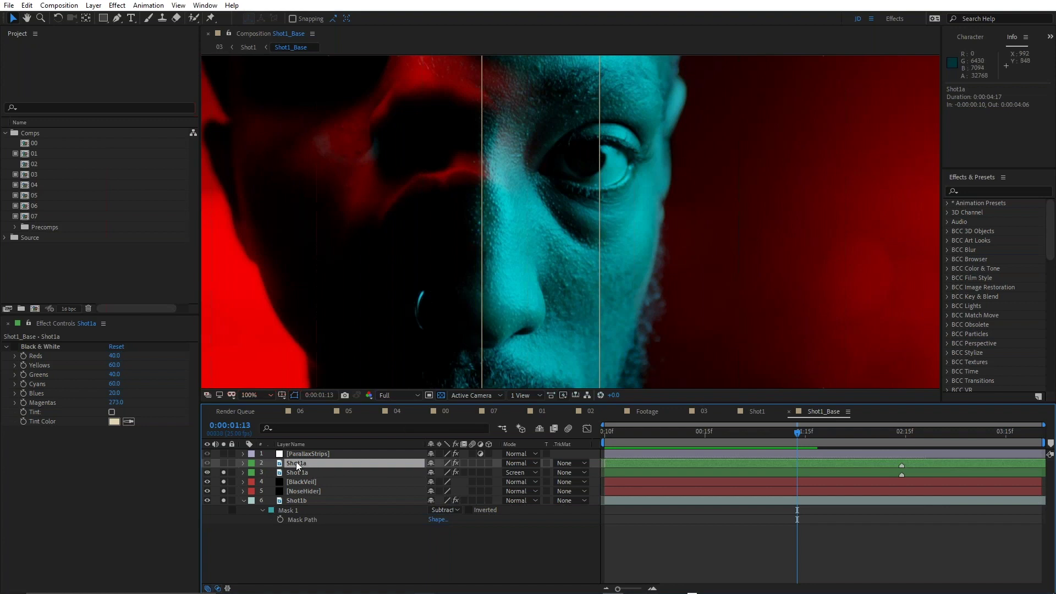
{"action": "left_click", "coordinate": [224, 463]}
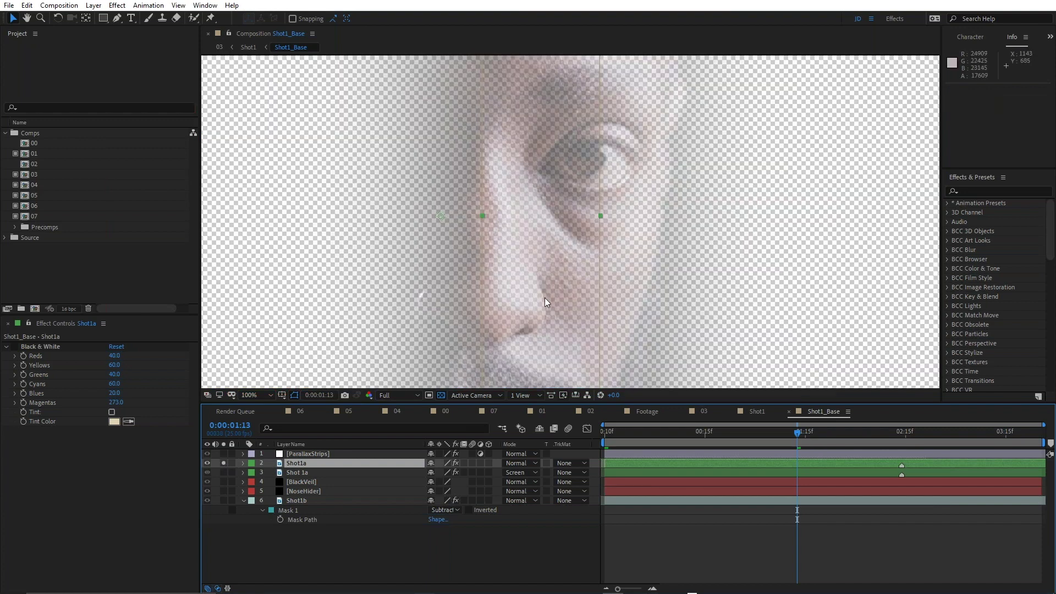
{"action": "left_click", "coordinate": [443, 395]}
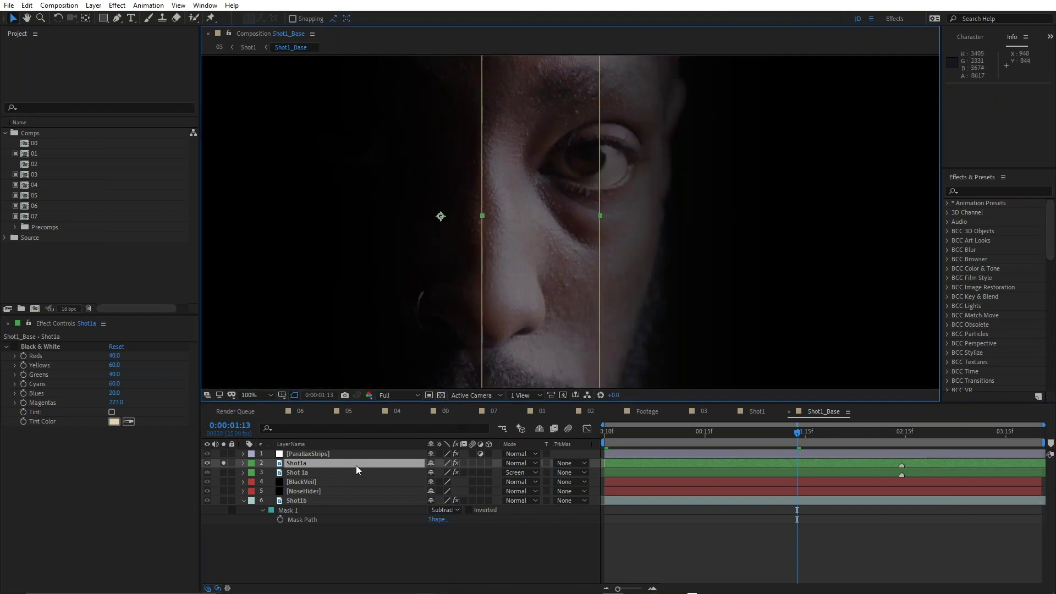
{"action": "scroll", "coordinate": [457, 312], "scroll_direction": "down", "scroll_amount": 2}
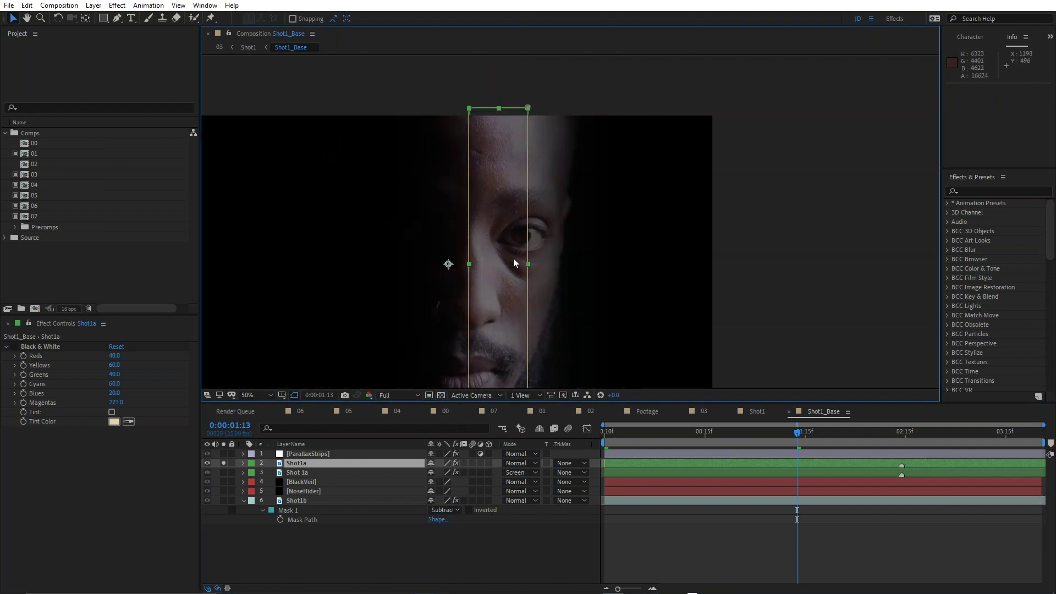
- Enable the Black & White effect on Shot1a while viewing the face at 100%
{"action": "left_click", "coordinate": [51, 346]}
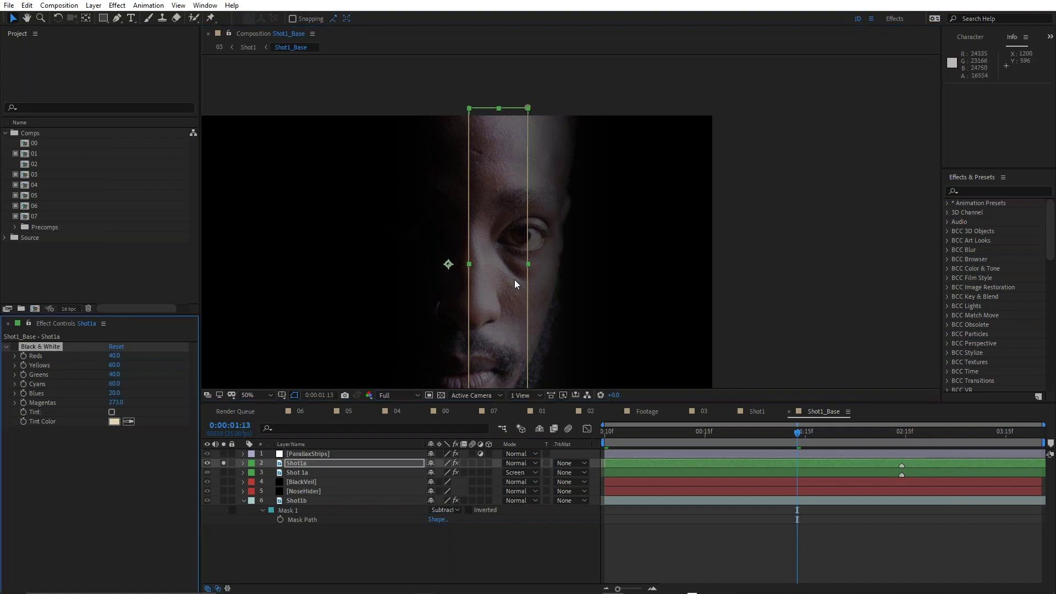
{"action": "scroll", "coordinate": [513, 279], "scroll_direction": "up", "scroll_amount": 2}
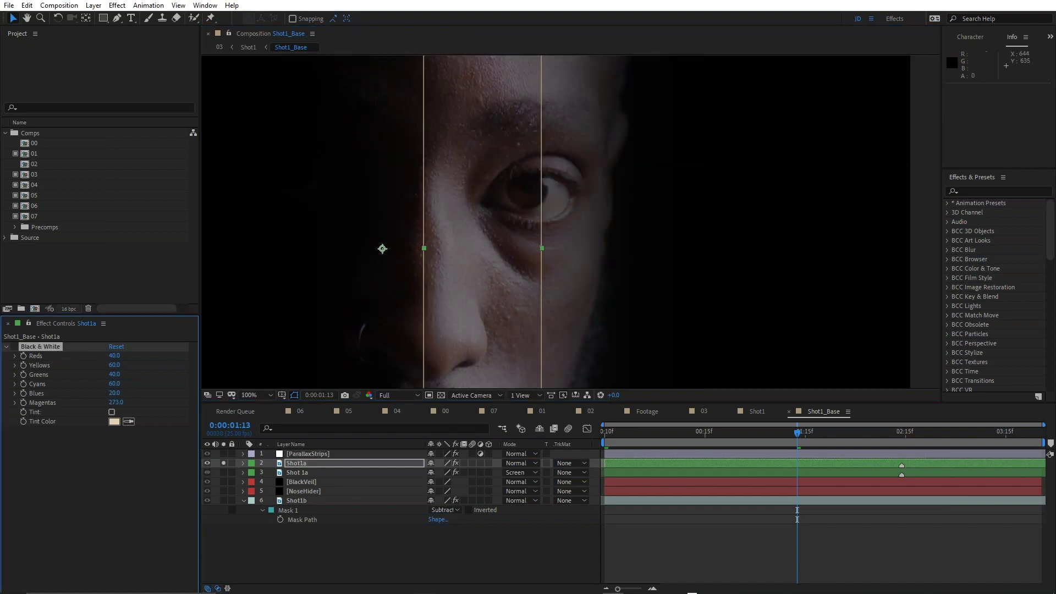
{"action": "left_click", "coordinate": [14, 346]}
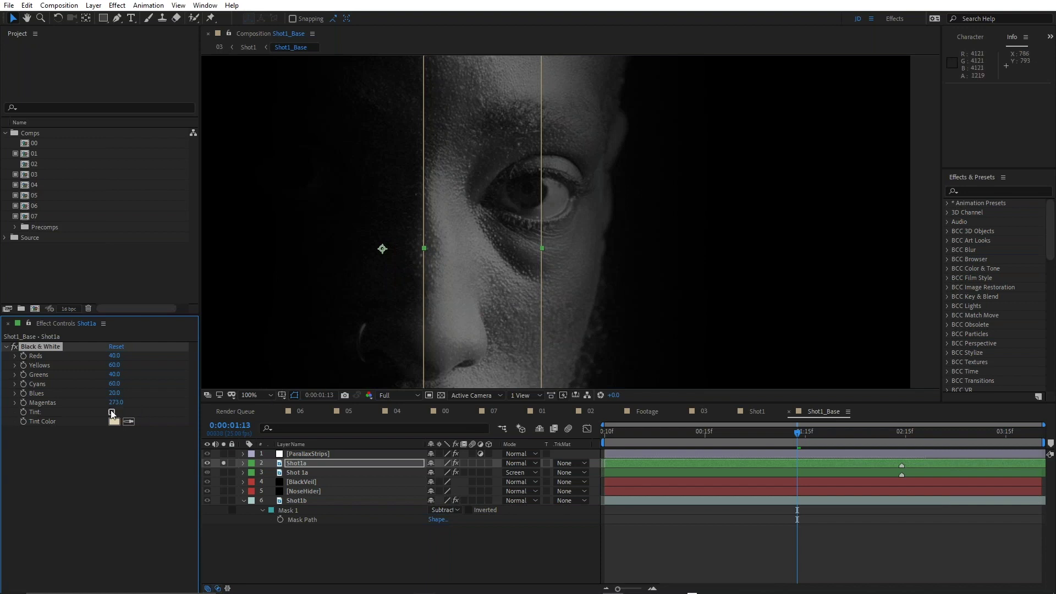
- Reset Magentas in Shot1a's Black & White effect and raise it to 297, briefly toggling the Tint option
{"action": "right_click", "coordinate": [45, 402]}
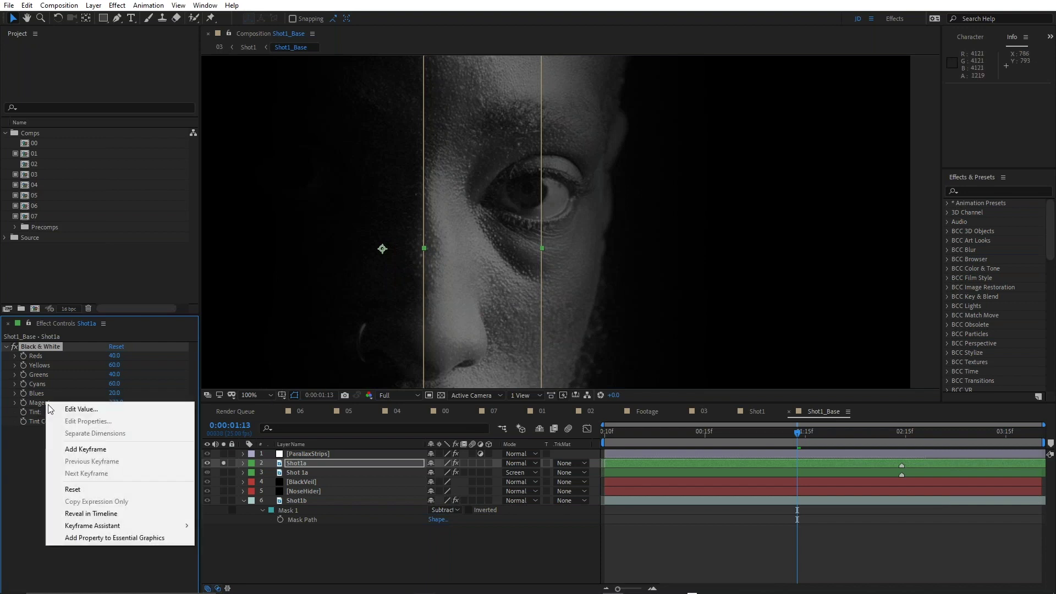
{"action": "left_click", "coordinate": [88, 489]}
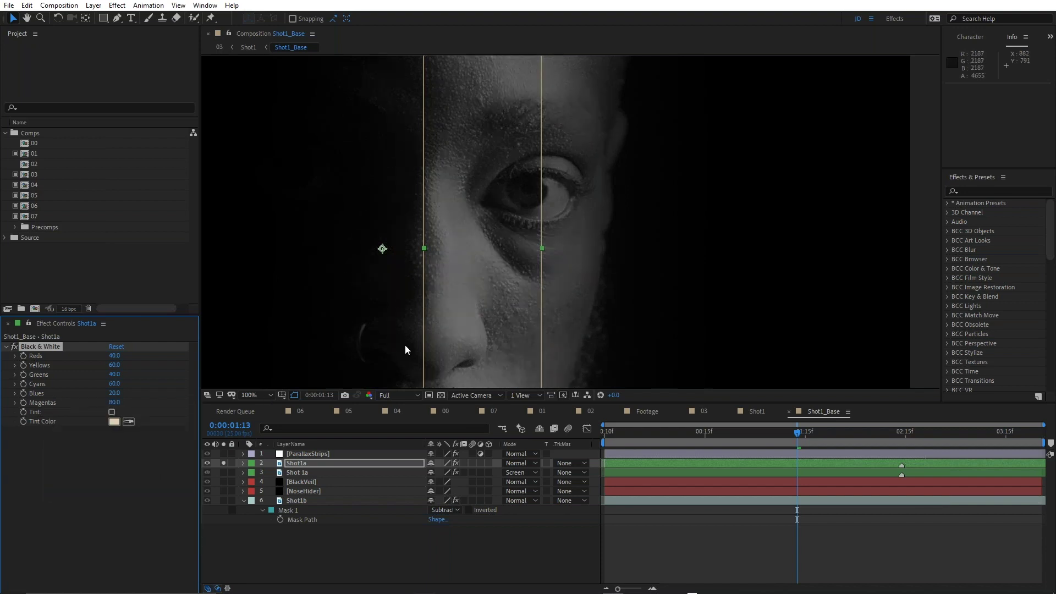
{"action": "scroll", "coordinate": [513, 262], "scroll_direction": "up", "scroll_amount": 2}
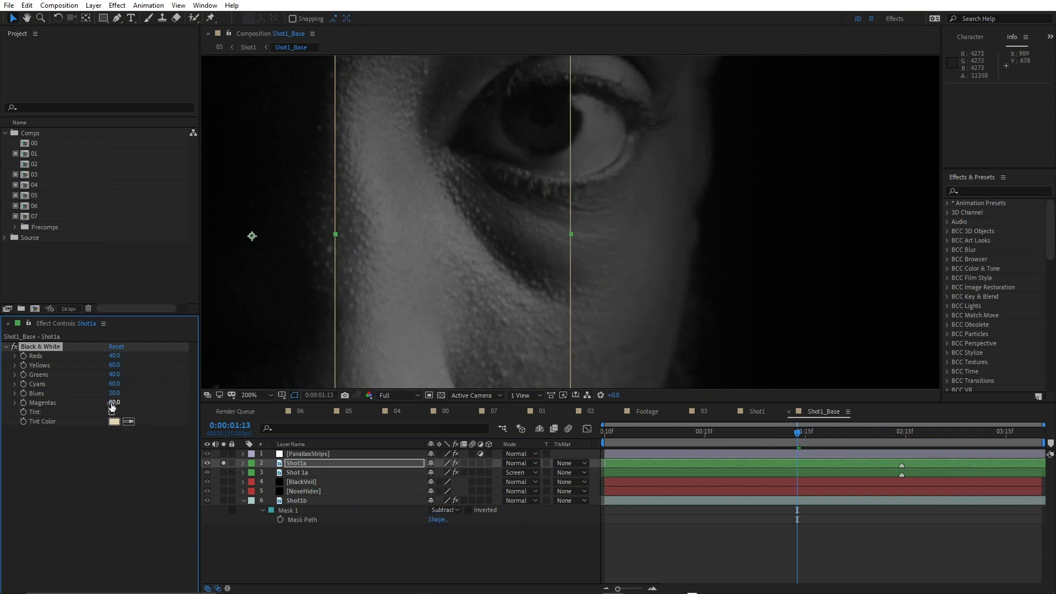
{"action": "left_click_drag", "start_coordinate": [113, 403], "coordinate": [262, 426]}
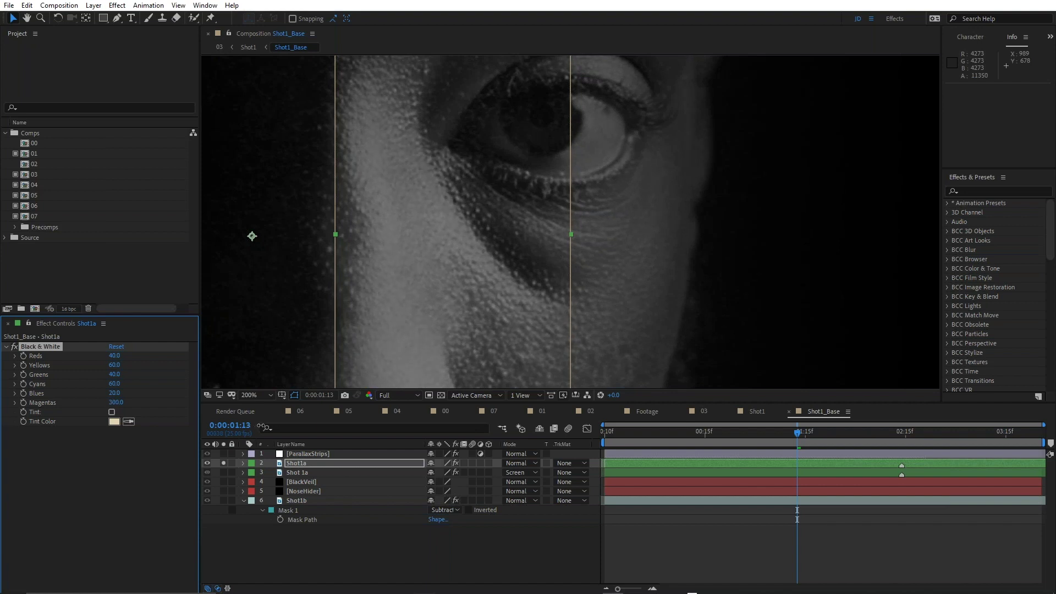
{"action": "scroll", "coordinate": [502, 246], "scroll_direction": "down", "scroll_amount": 1}
{"action": "scroll", "coordinate": [513, 235], "scroll_direction": "down", "scroll_amount": 1}
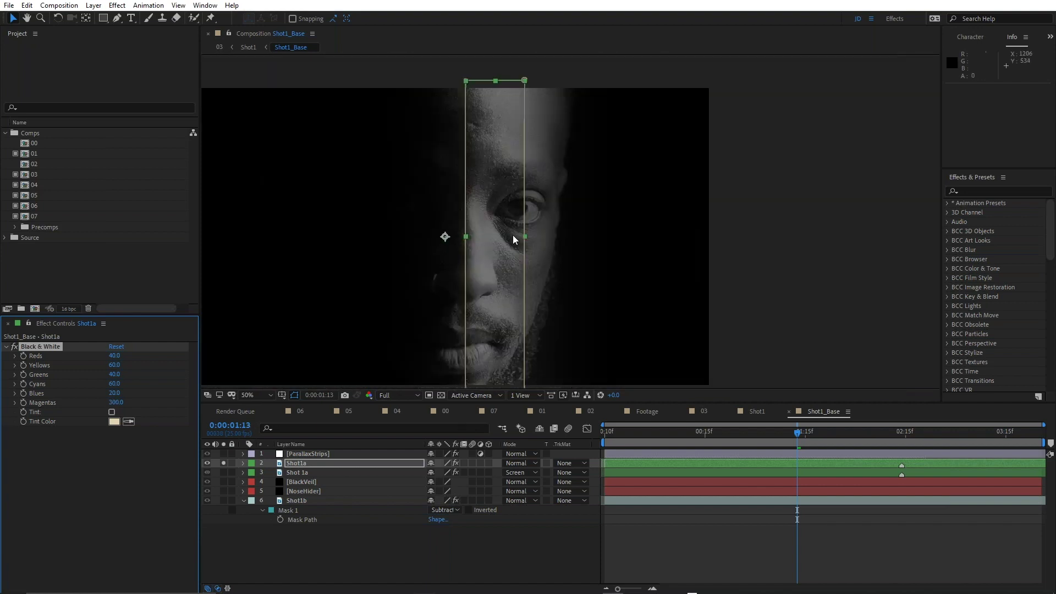
{"action": "scroll", "coordinate": [490, 200], "scroll_direction": "up", "scroll_amount": 1}
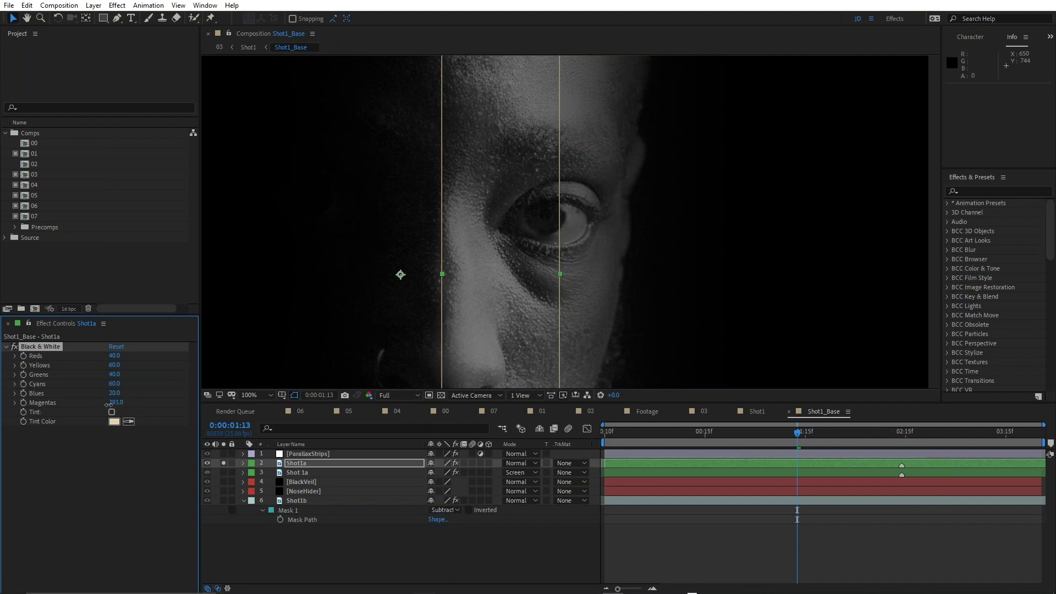
{"action": "mouse_move", "coordinate": [121, 402]}
{"action": "left_mouse_down"}
{"action": "mouse_move", "coordinate": [97, 408]}
{"action": "mouse_move", "coordinate": [122, 403]}
{"action": "left_mouse_up"}
{"action": "left_click", "coordinate": [113, 413]}
{"action": "left_click", "coordinate": [112, 412]}
- Hide ParallaxStrips, clear the solo on Shot1a, and compare the full composite with Shot1a shown and hidden
{"action": "left_click", "coordinate": [208, 454]}
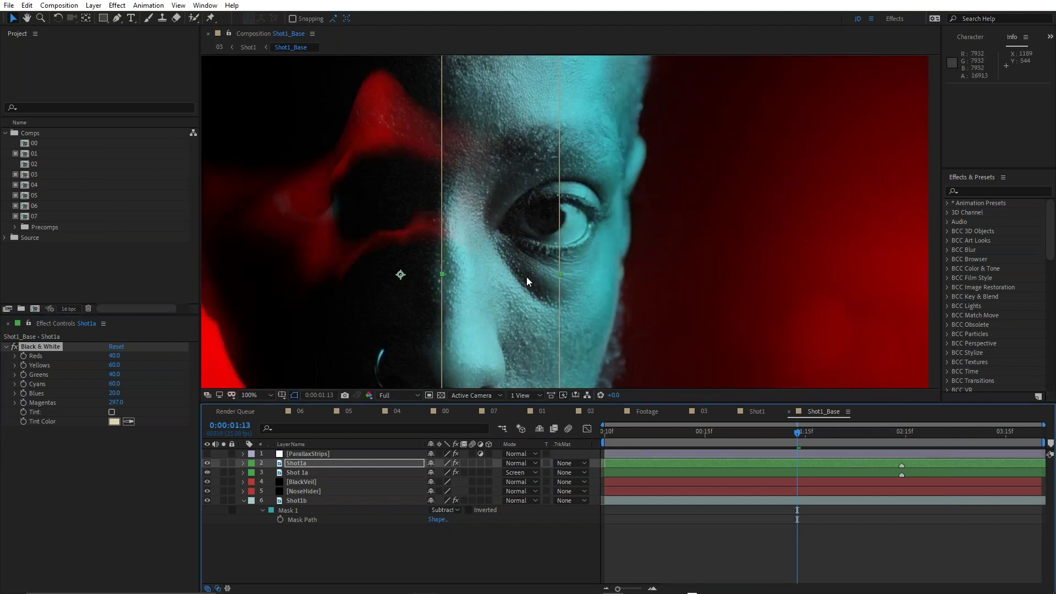
{"action": "scroll", "coordinate": [526, 235], "scroll_direction": "down", "scroll_amount": 2}
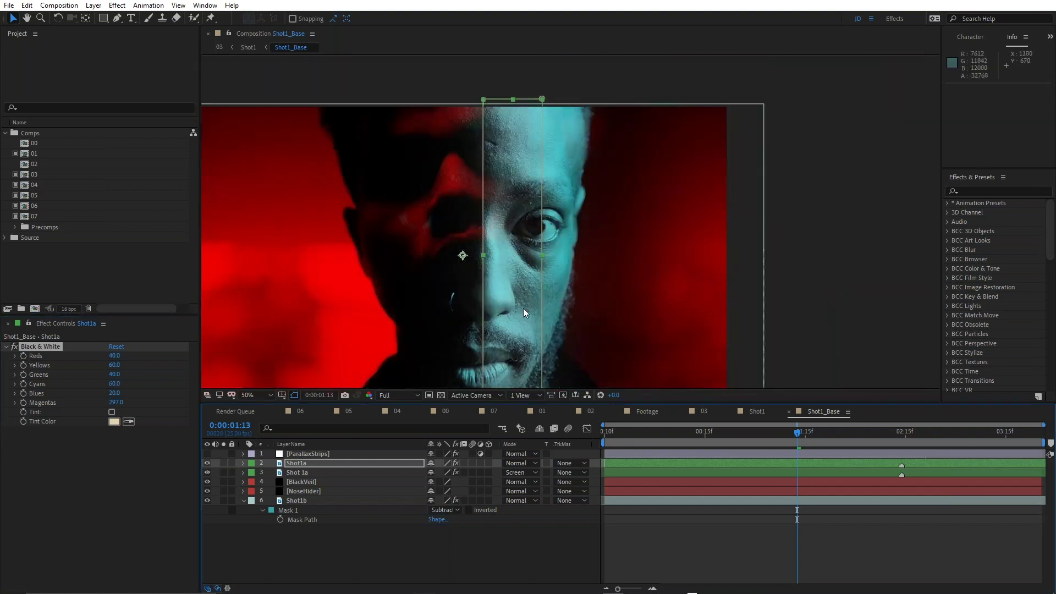
{"action": "left_click", "coordinate": [207, 499]}
{"action": "left_click", "coordinate": [206, 464]}
{"action": "left_click", "coordinate": [207, 463]}
{"action": "left_click", "coordinate": [206, 463]}
{"action": "left_click", "coordinate": [207, 463]}
{"action": "left_click", "coordinate": [207, 463]}
{"action": "scroll", "coordinate": [533, 196], "scroll_direction": "up", "scroll_amount": 2}
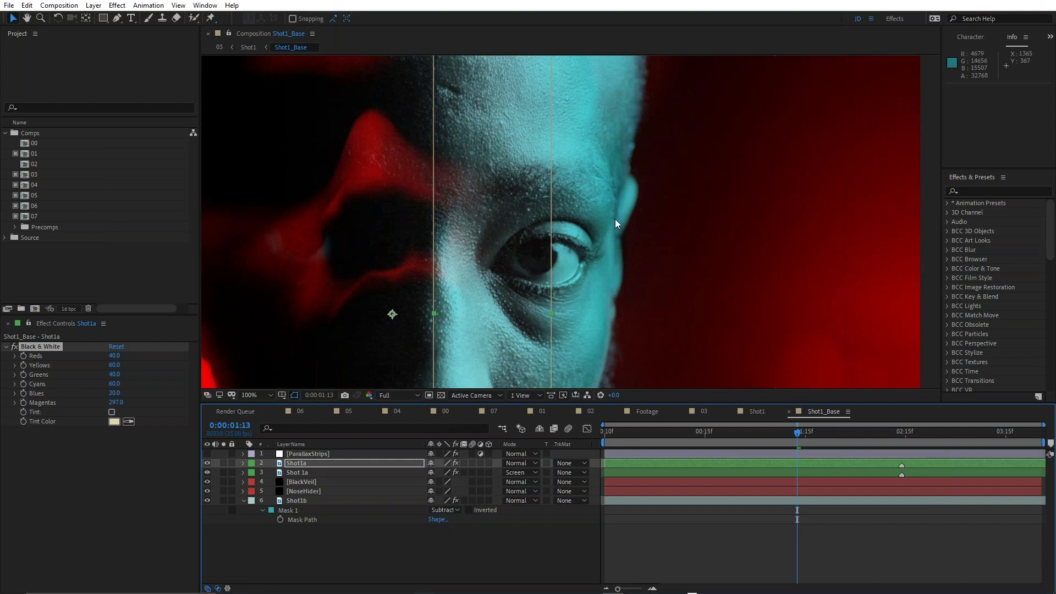
- Deselect Shot1a and scrub from 0:00:01:13 back to the start of Shot1_Base to view the composite without ParallaxStrips
{"action": "scroll", "coordinate": [561, 226], "scroll_direction": "down", "scroll_amount": 4}
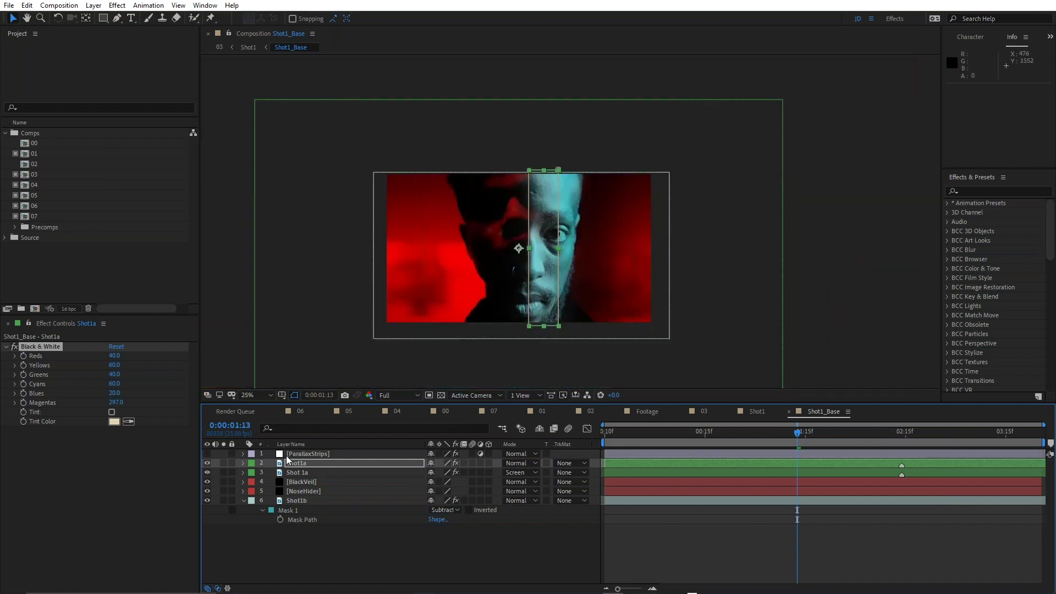
{"action": "left_click", "coordinate": [666, 517]}
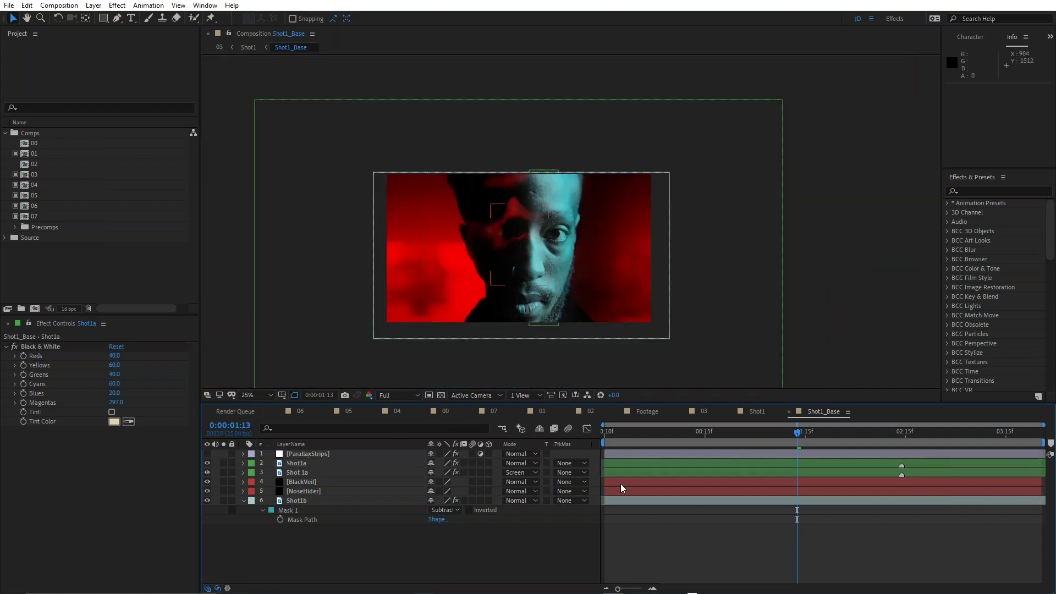
{"action": "scroll", "coordinate": [567, 246], "scroll_direction": "up", "scroll_amount": 2}
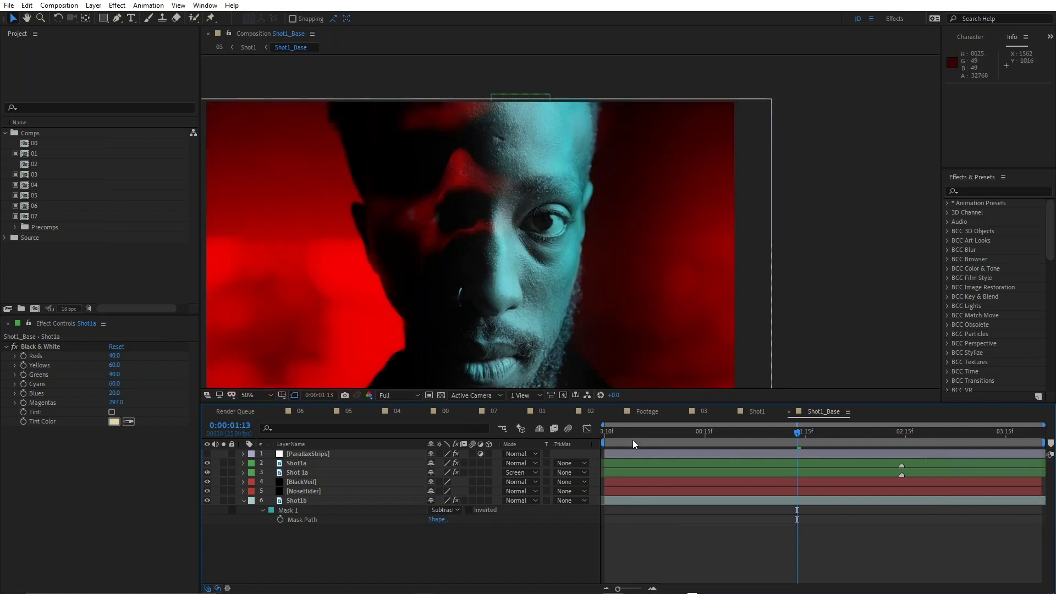
{"action": "left_click_drag", "start_coordinate": [630, 431], "coordinate": [687, 428]}
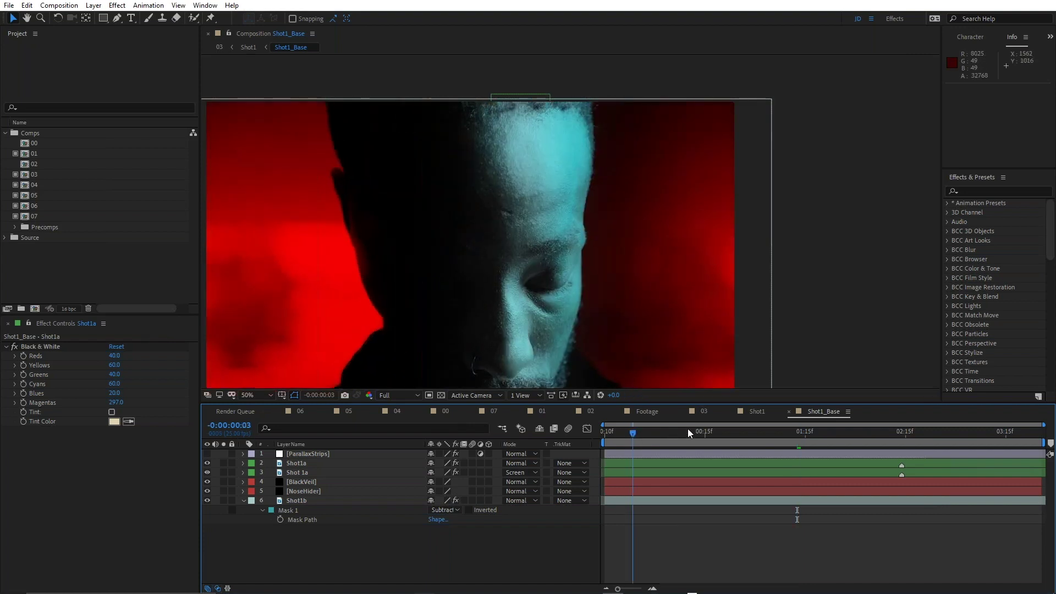
- Show the ParallaxStrips layer again and read the built-in help description of its S_ParallaxStrips effect
{"action": "left_click", "coordinate": [302, 453]}
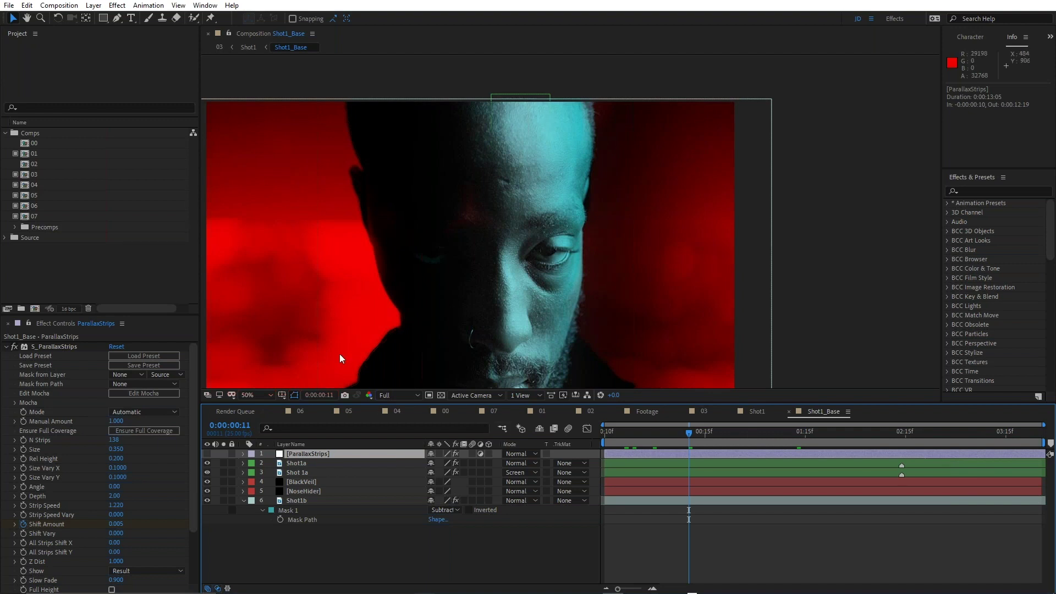
{"action": "left_click", "coordinate": [207, 453]}
{"action": "scroll", "coordinate": [165, 495], "scroll_direction": "down", "scroll_amount": 3}
{"action": "left_click", "coordinate": [142, 588]}
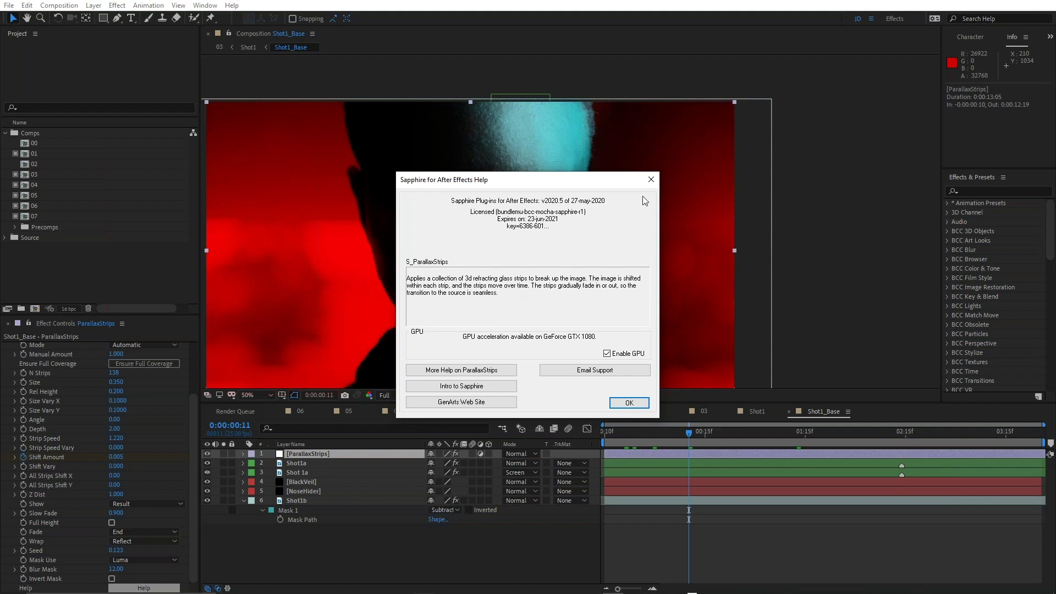
{"action": "left_click", "coordinate": [651, 180]}
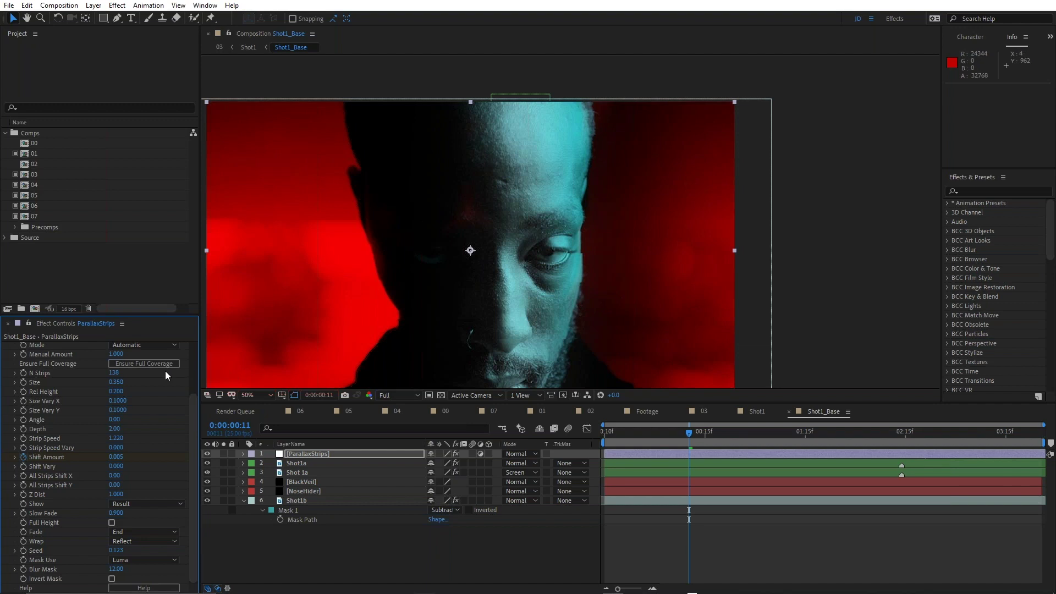
- Try a Shift Amount of 0.045 in S_ParallaxStrips at frame 0:00:00:11, and undo the change
{"action": "left_click_drag", "start_coordinate": [192, 411], "coordinate": [200, 345]}
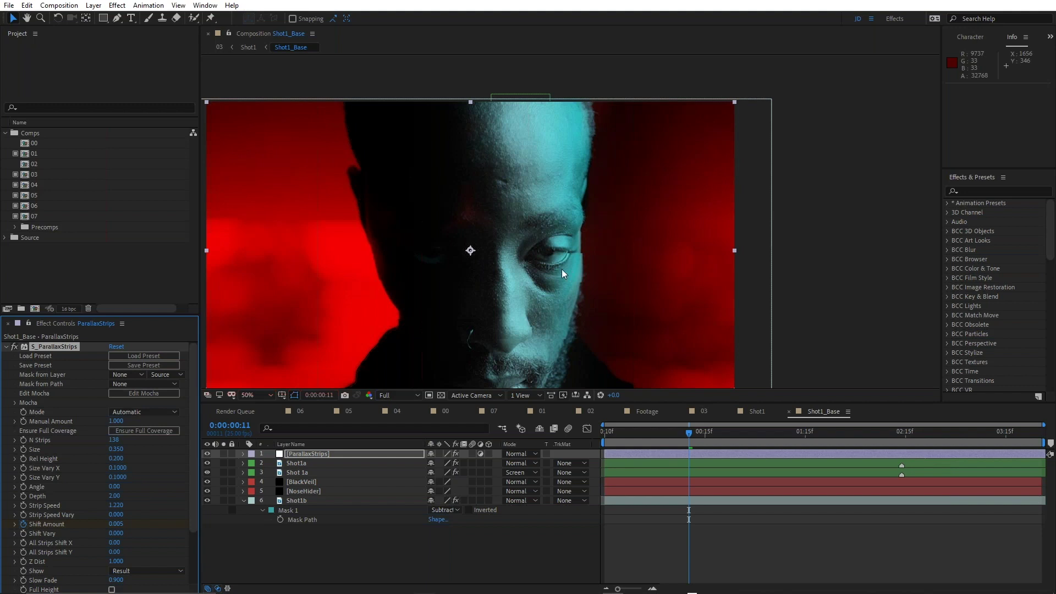
{"action": "key", "text": "period"}
{"action": "key", "text": "comma"}
{"action": "left_click_drag", "start_coordinate": [120, 526], "coordinate": [121, 526]}
{"action": "left_click_drag", "start_coordinate": [120, 525], "coordinate": [179, 523]}
{"action": "left_click_drag", "start_coordinate": [111, 533], "coordinate": [132, 533]}
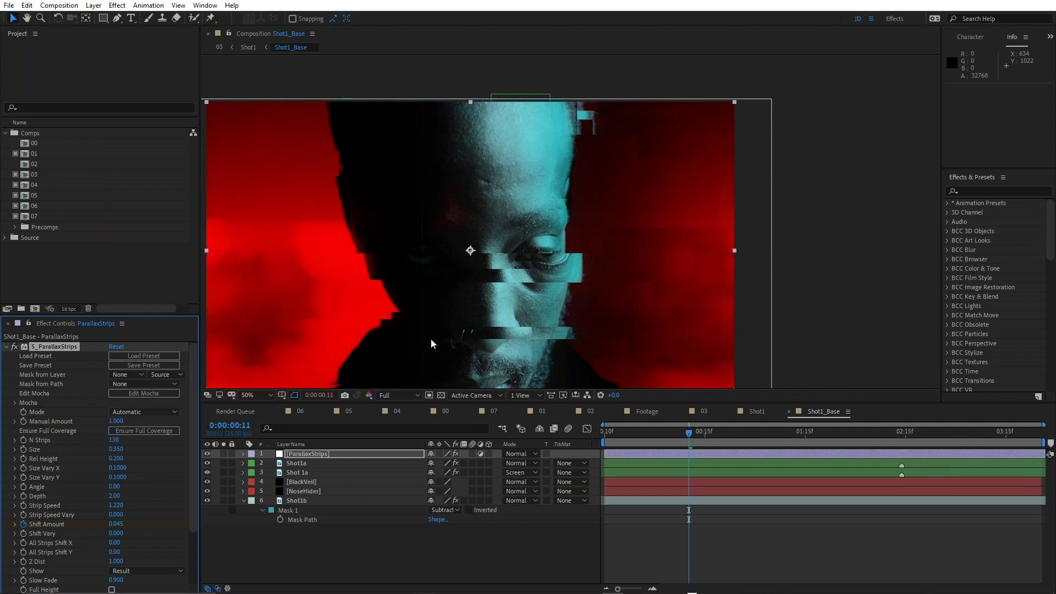
{"action": "key", "text": "ctrl+z"}
- Try a Seed of 0.553 in the S_ParallaxStrips effect, and undo the change
{"action": "scroll", "coordinate": [154, 474], "scroll_direction": "down", "scroll_amount": 3}
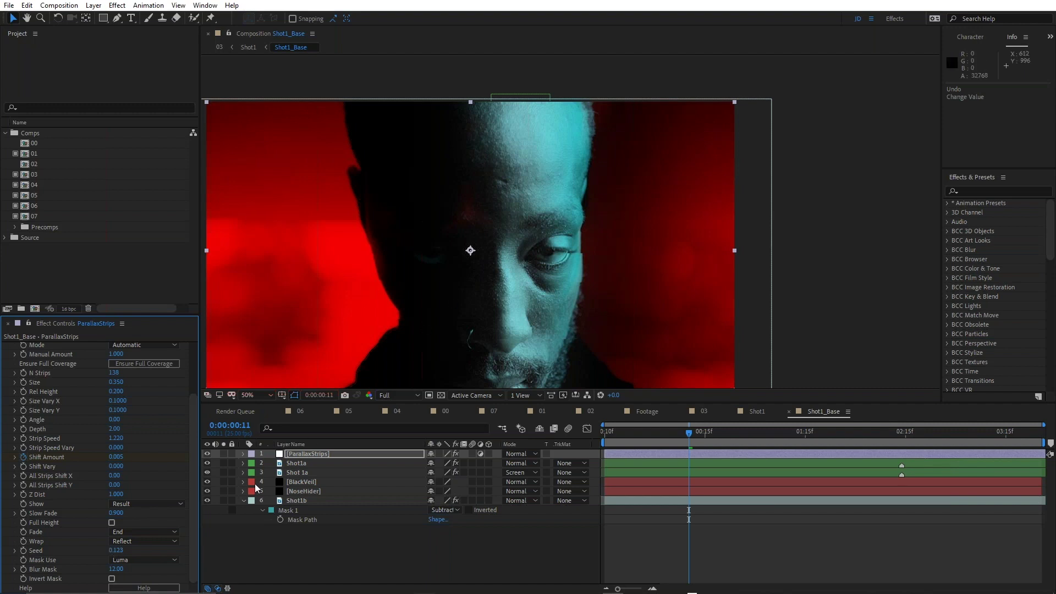
{"action": "left_click_drag", "start_coordinate": [117, 550], "coordinate": [141, 549]}
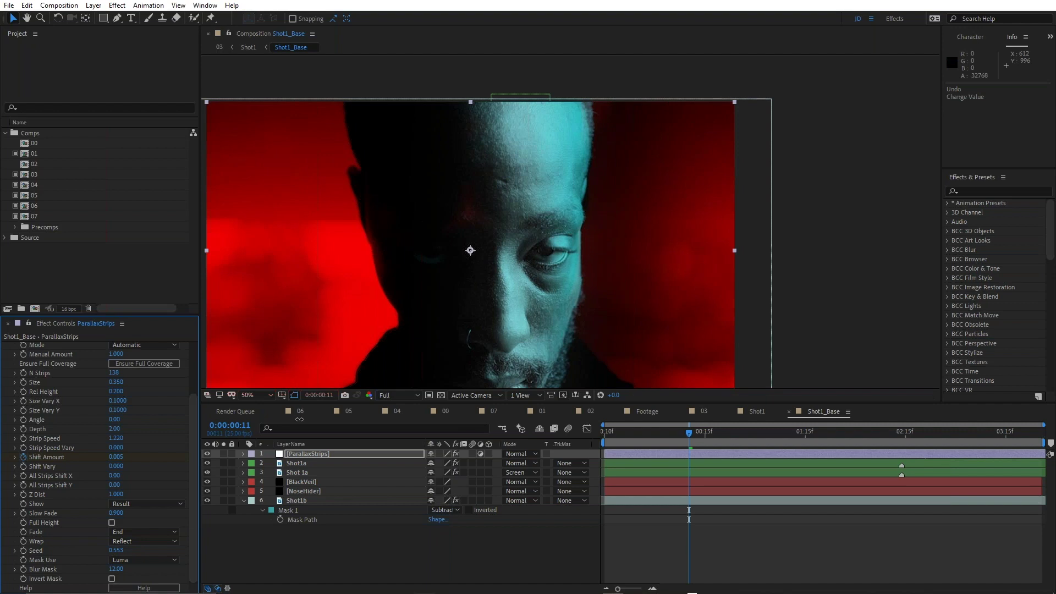
{"action": "key", "text": "ctrl+z"}
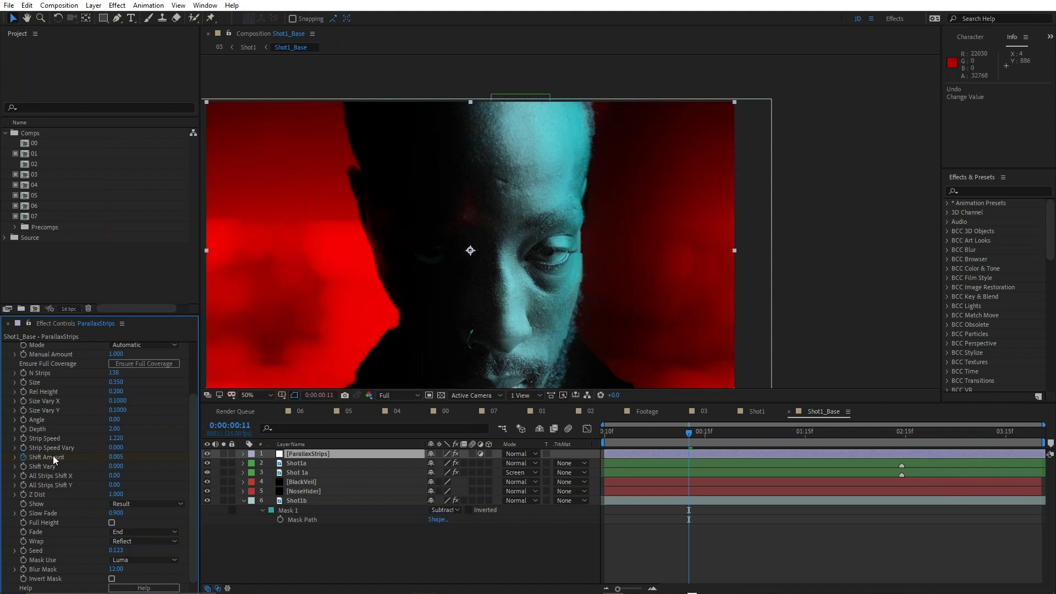
- Scrub through Shot1_Base up to 0:00:02:00 and examine the animated Shift Amount and the strip displacement on the face
{"action": "left_click_drag", "start_coordinate": [116, 456], "coordinate": [119, 457]}
{"action": "left_click", "coordinate": [352, 455]}
{"action": "left_click", "coordinate": [632, 432]}
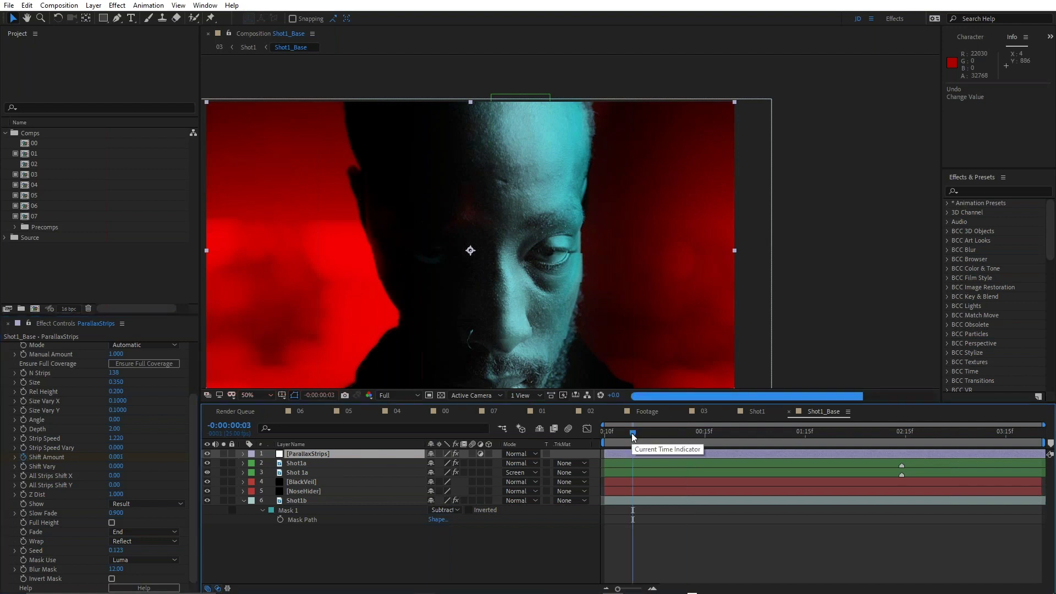
{"action": "left_click_drag", "start_coordinate": [729, 430], "coordinate": [777, 433]}
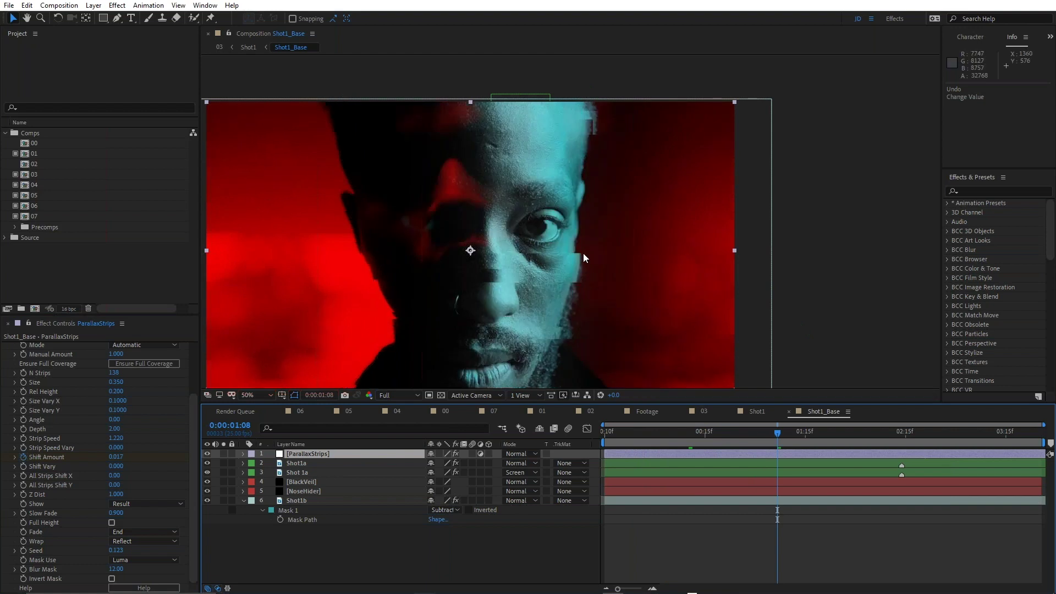
{"action": "left_click", "coordinate": [606, 432]}
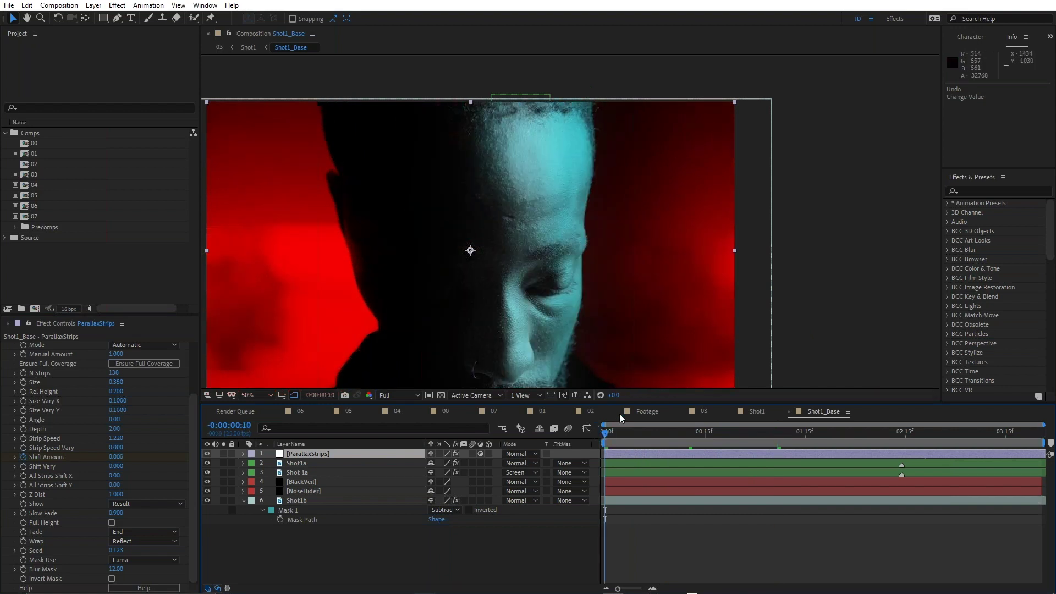
{"action": "left_click_drag", "start_coordinate": [606, 436], "coordinate": [761, 440]}
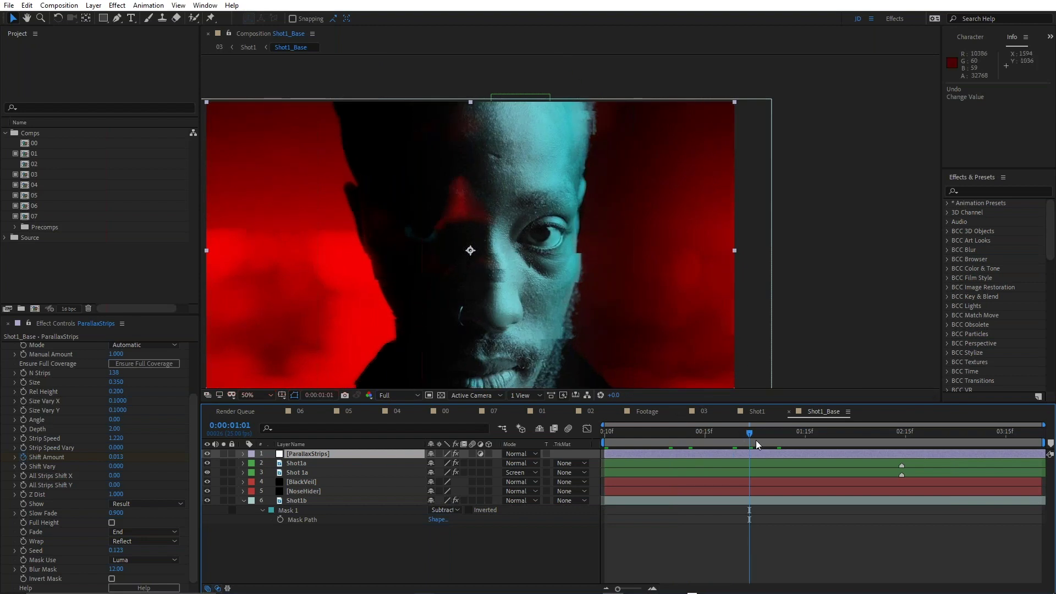
{"action": "left_click_drag", "start_coordinate": [753, 433], "coordinate": [845, 437]}
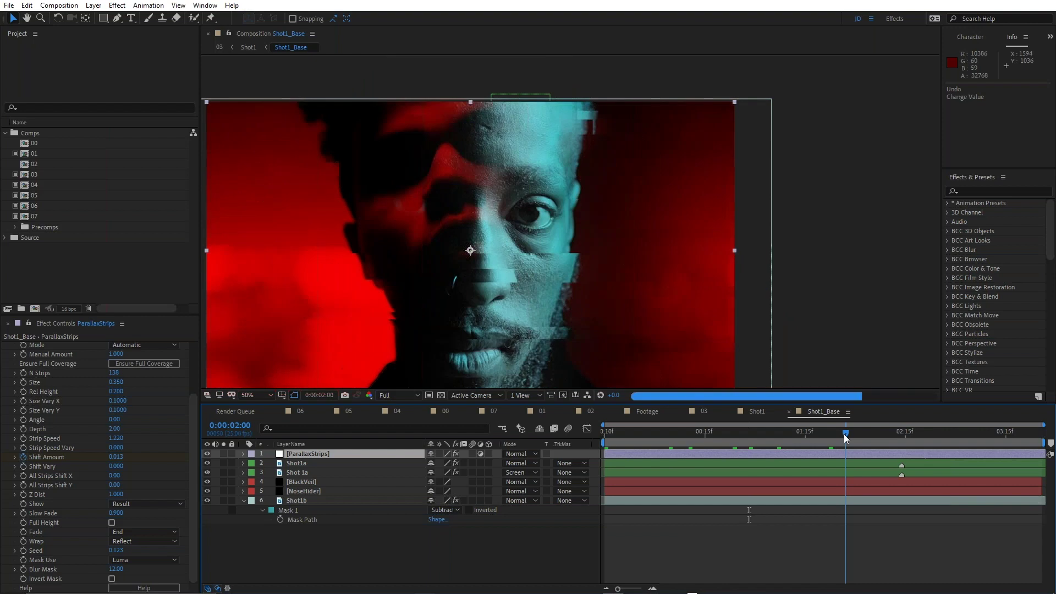
{"action": "mouse_move", "coordinate": [846, 437]}
{"action": "left_mouse_down"}
{"action": "mouse_move", "coordinate": [807, 453]}
{"action": "mouse_move", "coordinate": [836, 452]}
{"action": "left_mouse_up"}
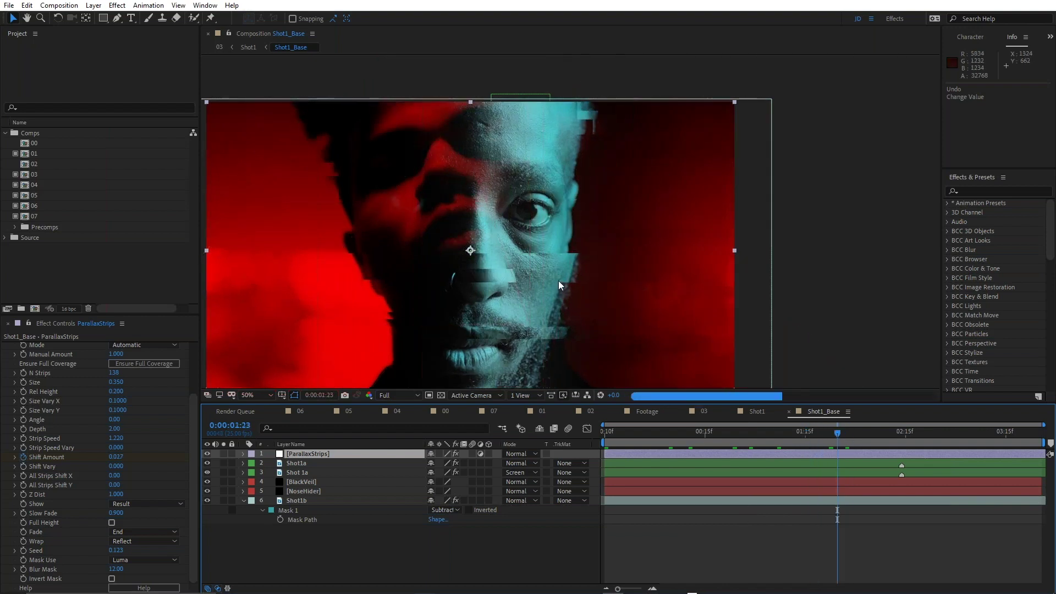
{"action": "scroll", "coordinate": [538, 276], "scroll_direction": "up", "scroll_amount": 2}
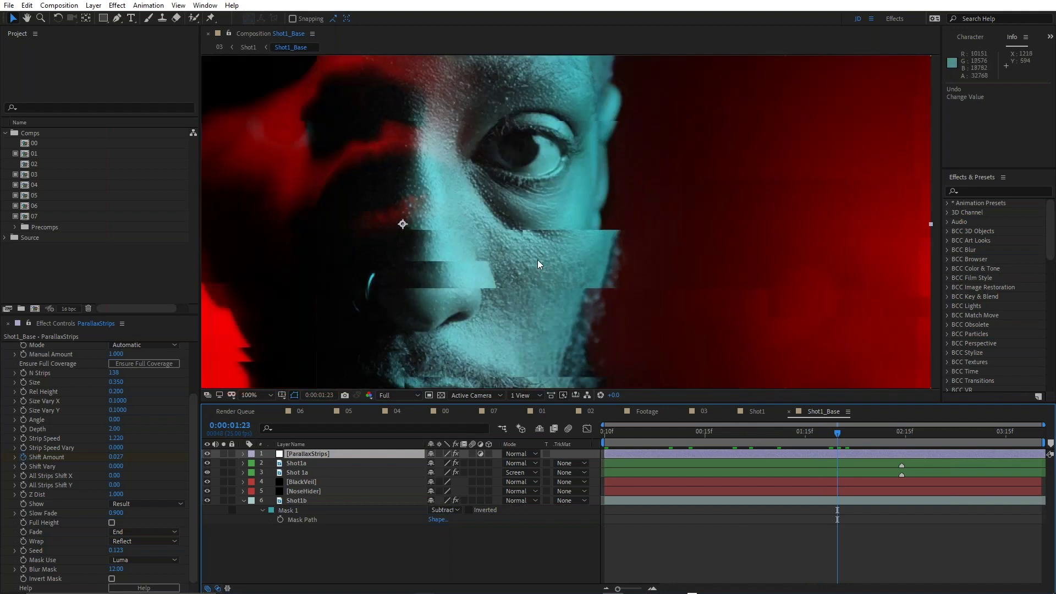
{"action": "scroll", "coordinate": [114, 406], "scroll_direction": "up", "scroll_amount": 3}
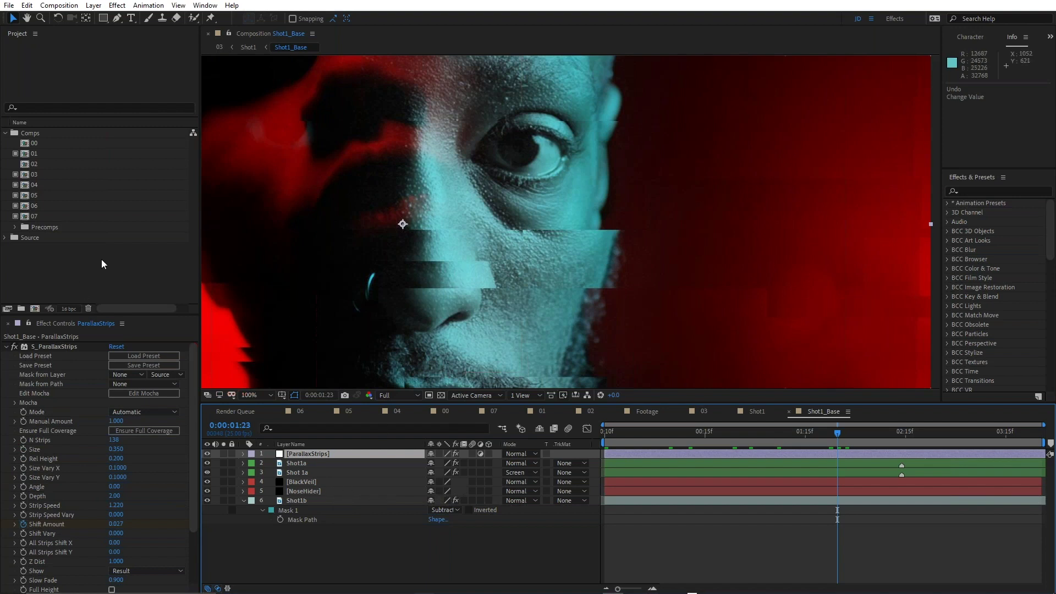
- Reveal Shot1_Base in the project, enable its proxy, and scrub the comp to 0:00:00:18
{"action": "right_click", "coordinate": [354, 531]}
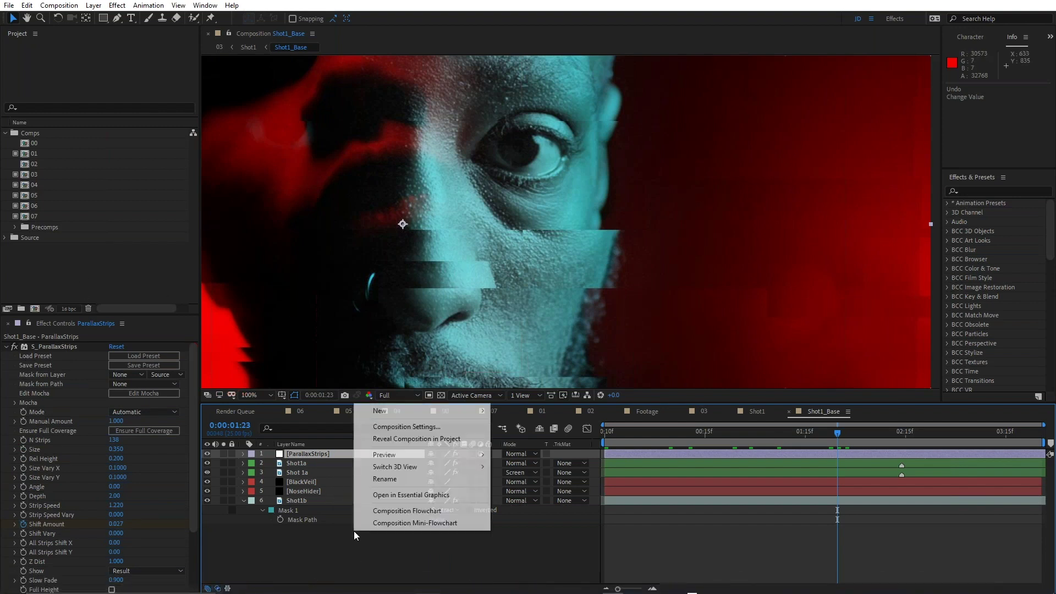
{"action": "left_click", "coordinate": [408, 440]}
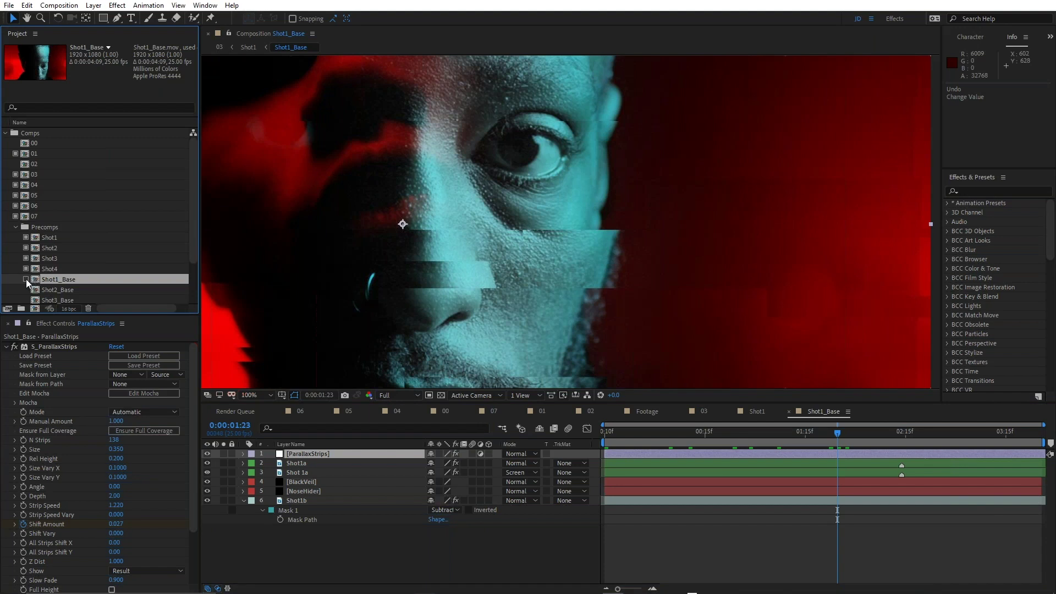
{"action": "left_click", "coordinate": [26, 279]}
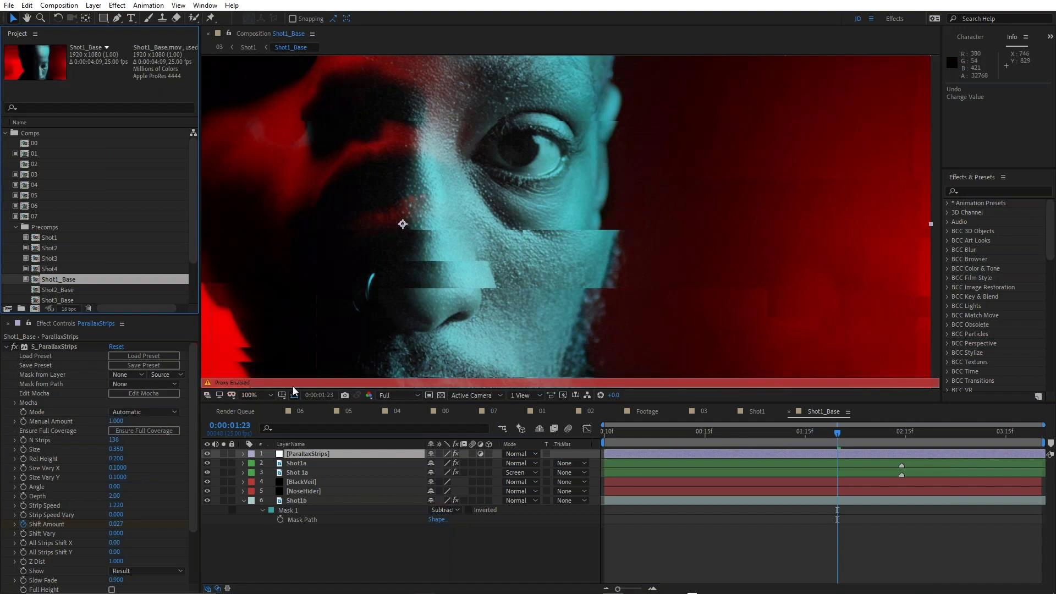
{"action": "left_click_drag", "start_coordinate": [638, 431], "coordinate": [717, 434]}
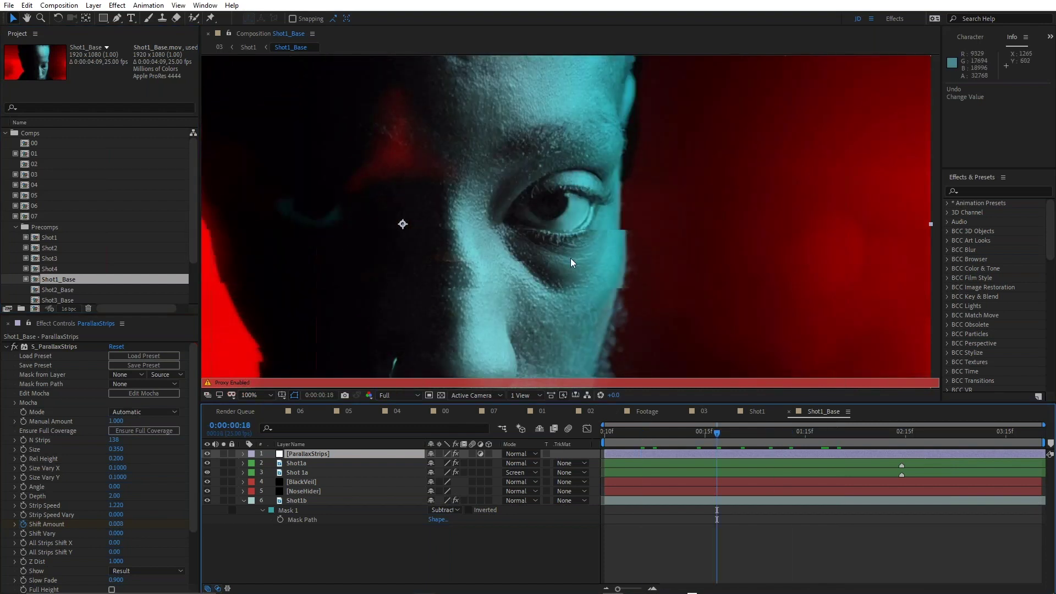
- Switch to the Shot1 comp, scrub to 0:00:01:01, select the seventh layer, Shot1_Base, and turn off Shot1's proxy
{"action": "key", "text": "ctrl+alt+shift+Up"}
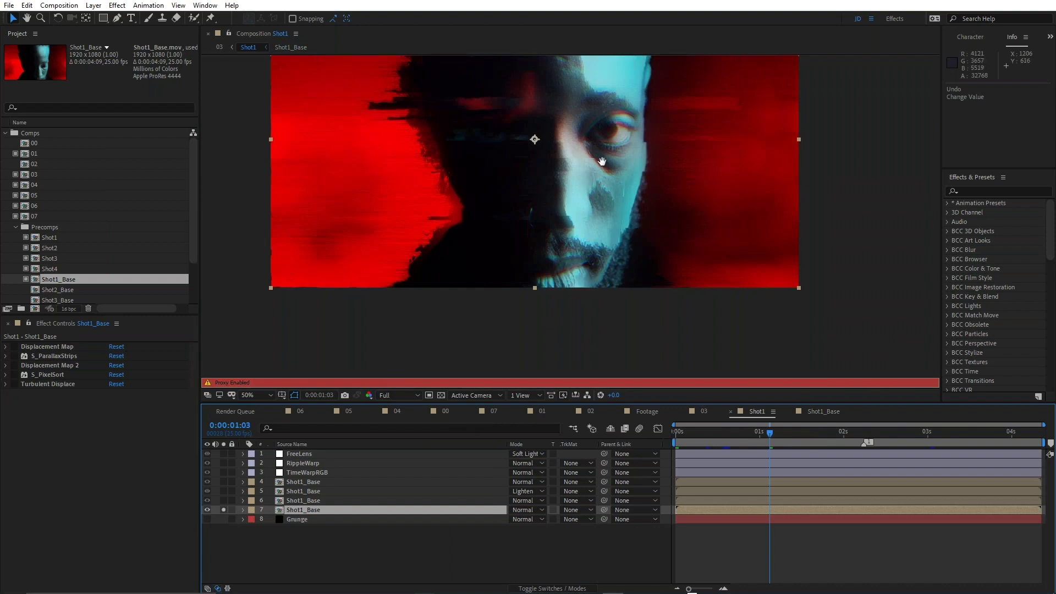
{"action": "left_click_drag", "start_coordinate": [601, 161], "coordinate": [640, 239]}
{"action": "key", "text": "v"}
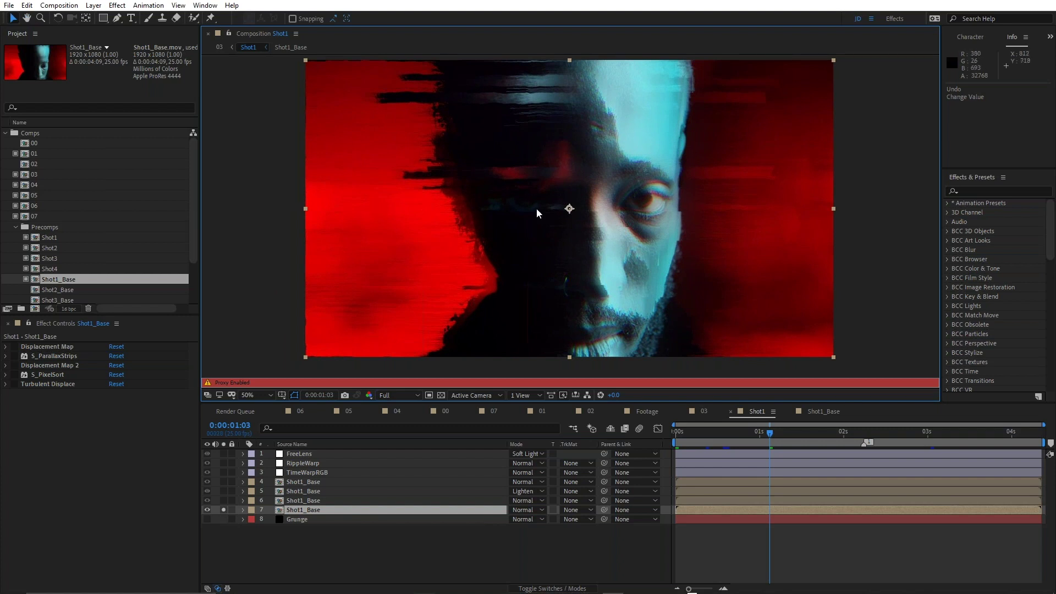
{"action": "left_click_drag", "start_coordinate": [685, 433], "coordinate": [763, 444]}
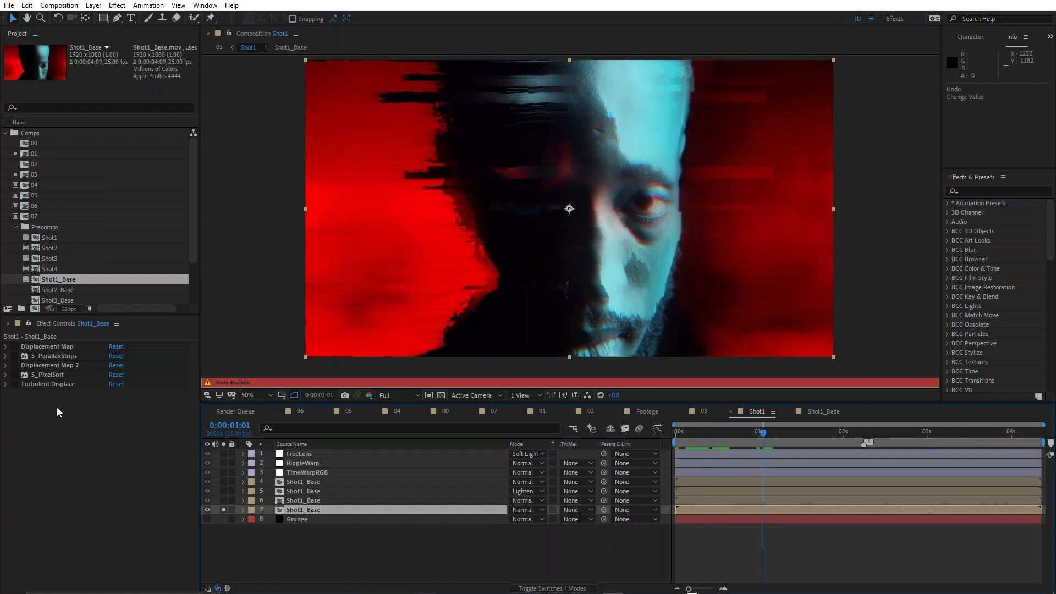
{"action": "left_click", "coordinate": [289, 509]}
{"action": "left_click", "coordinate": [25, 236]}
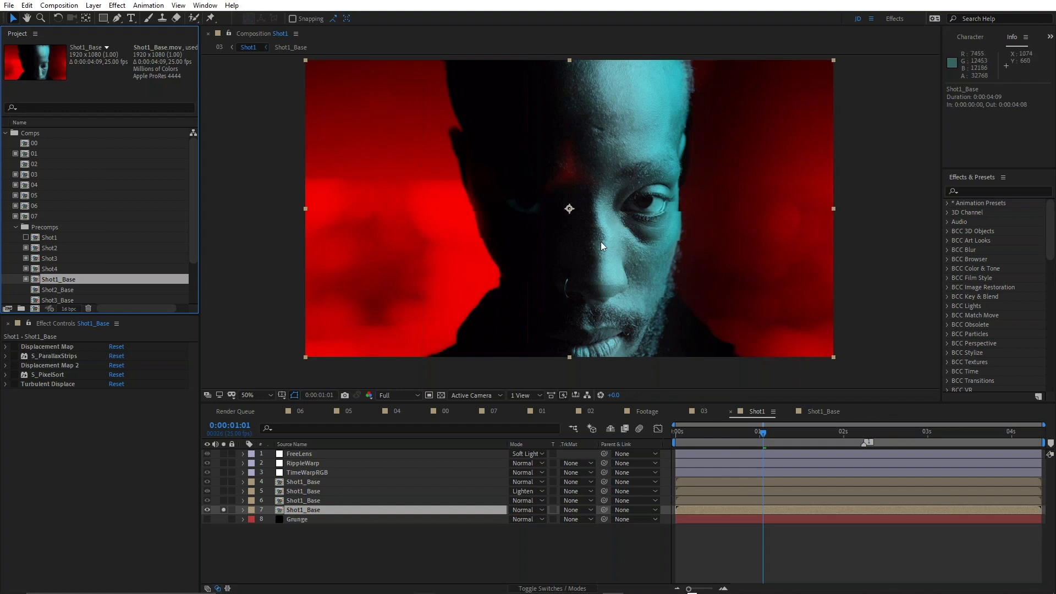
- Highlight the seventh layer's whole effect stack, from Displacement Map through Turbulent Displace, to review it, and clear the selection
{"action": "left_click", "coordinate": [52, 345]}
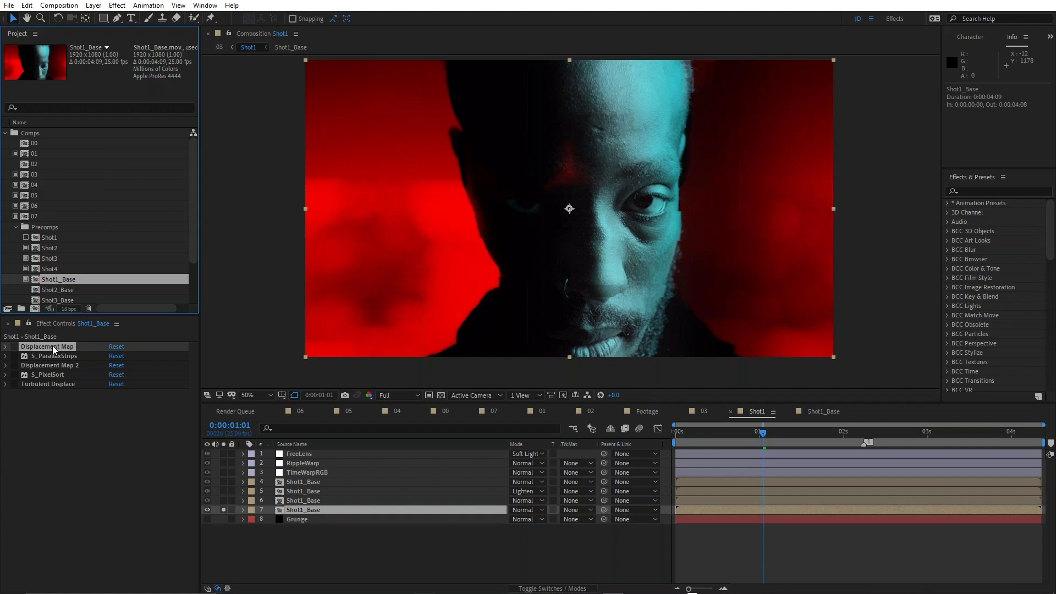
{"action": "left_click", "coordinate": [51, 384], "text": "shift"}
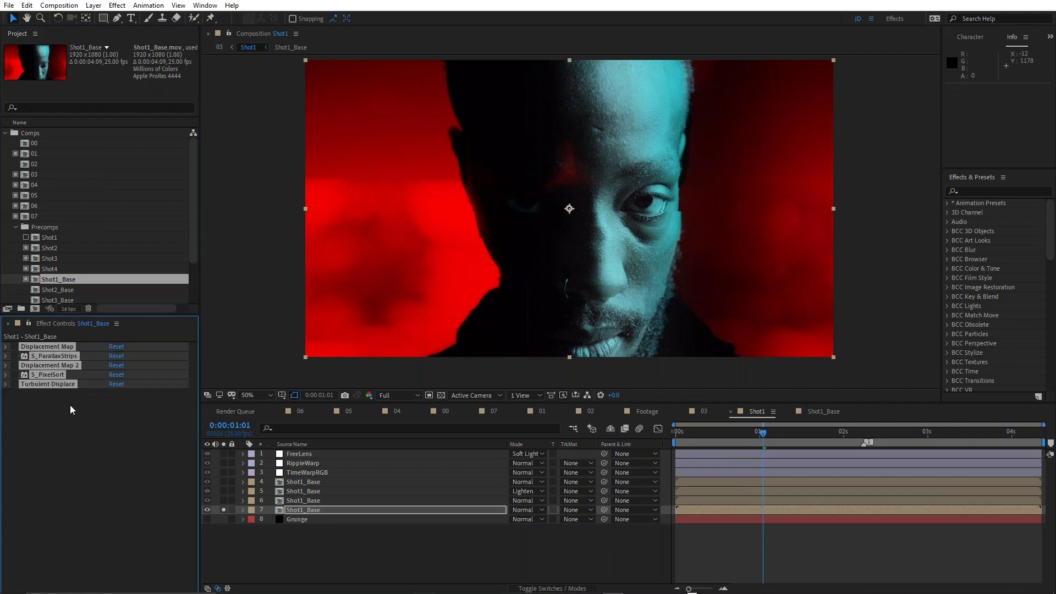
{"action": "left_click", "coordinate": [377, 545]}
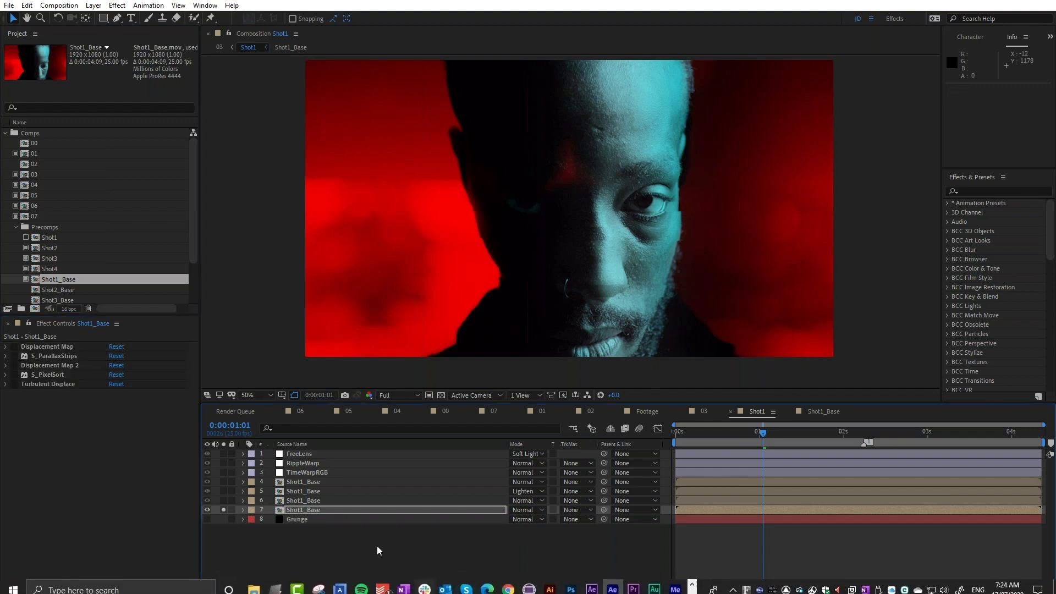
- Expand the first Displacement Map effect on the seventh layer and check its Displacement Map Layer choices, keeping 8. Grunge
{"action": "left_click", "coordinate": [62, 345]}
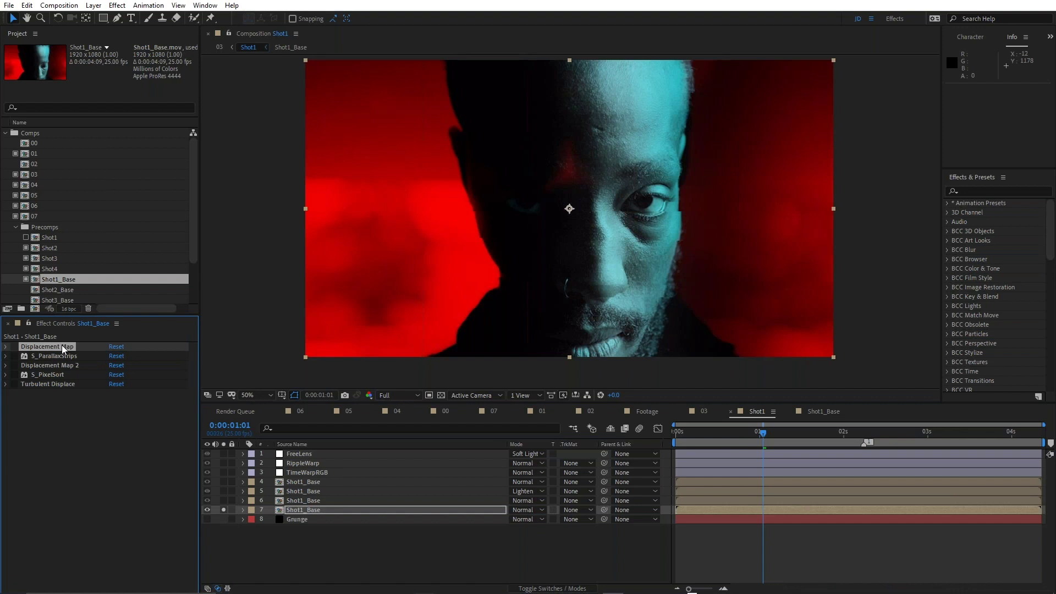
{"action": "left_click", "coordinate": [6, 347]}
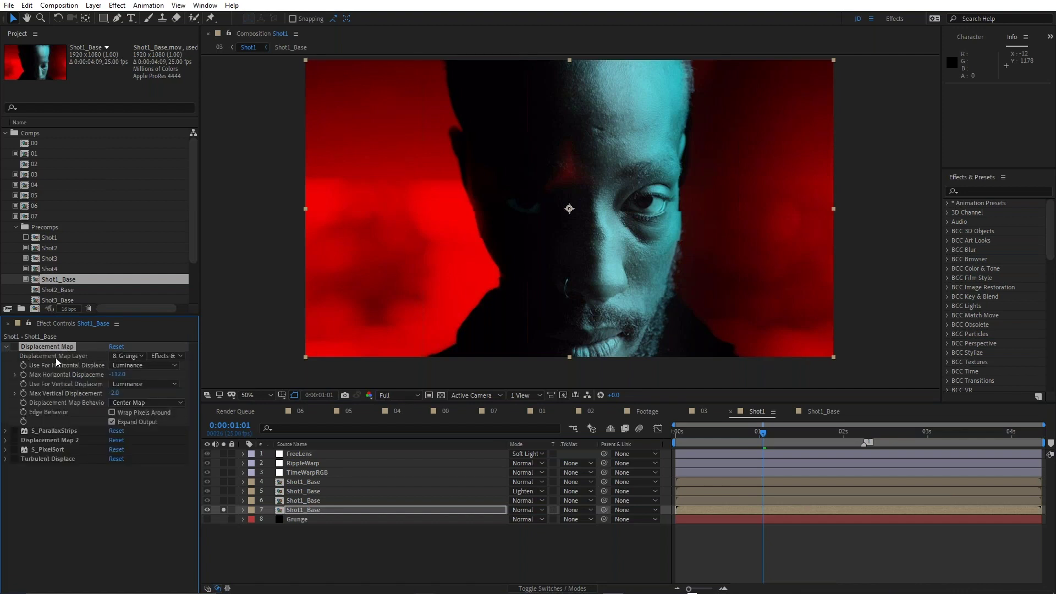
{"action": "left_click", "coordinate": [124, 356]}
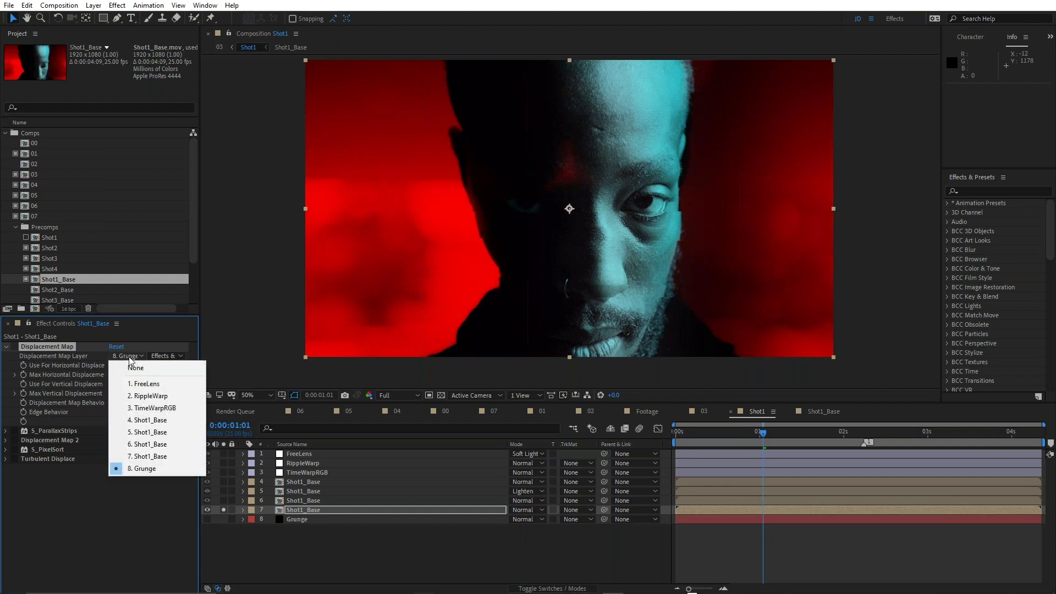
{"action": "left_click", "coordinate": [155, 467]}
{"action": "left_click", "coordinate": [328, 568]}
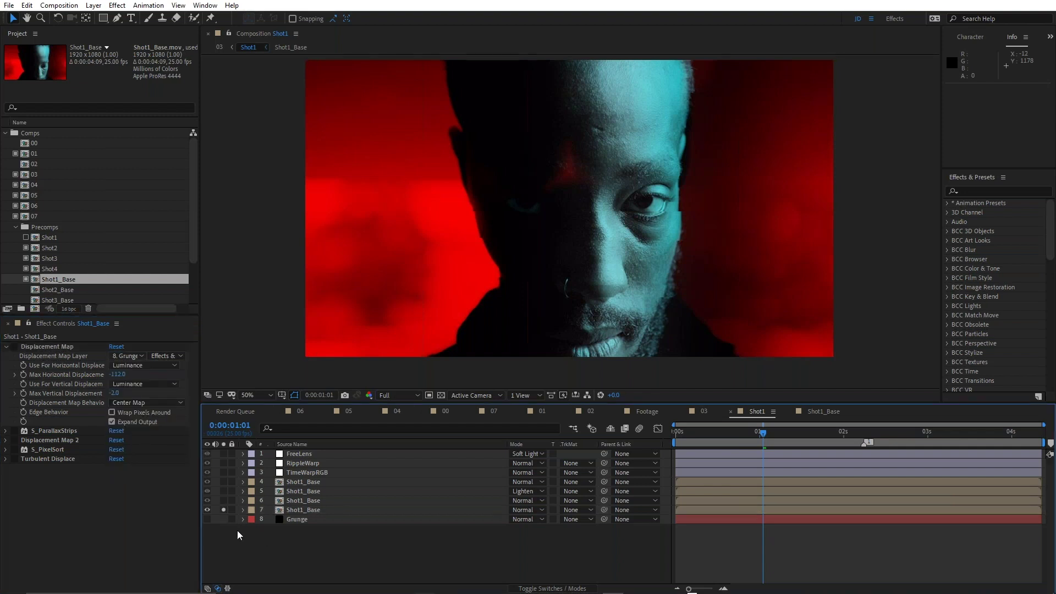
- Solo the Grunge layer in place of the seventh layer, select it, and expand its S_Grunge effect
{"action": "left_click", "coordinate": [222, 519]}
{"action": "left_click", "coordinate": [223, 509]}
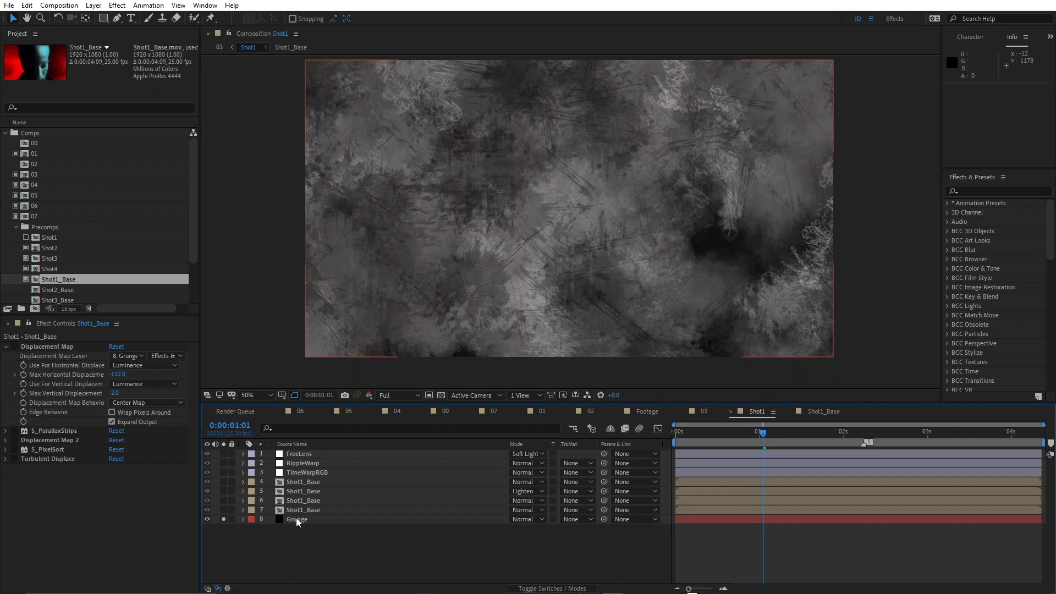
{"action": "left_click", "coordinate": [295, 520]}
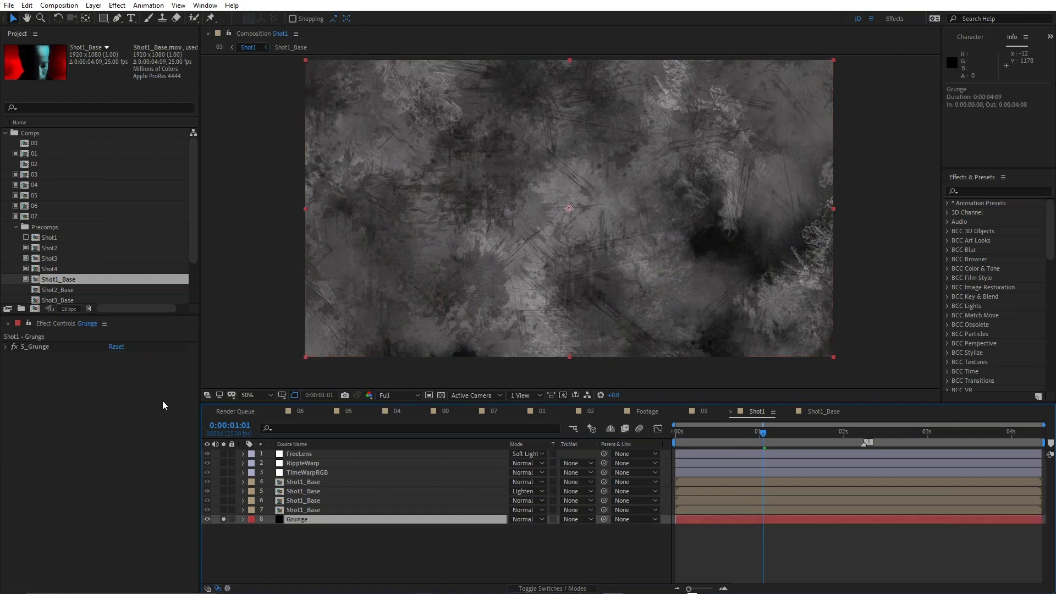
{"action": "left_click", "coordinate": [8, 347]}
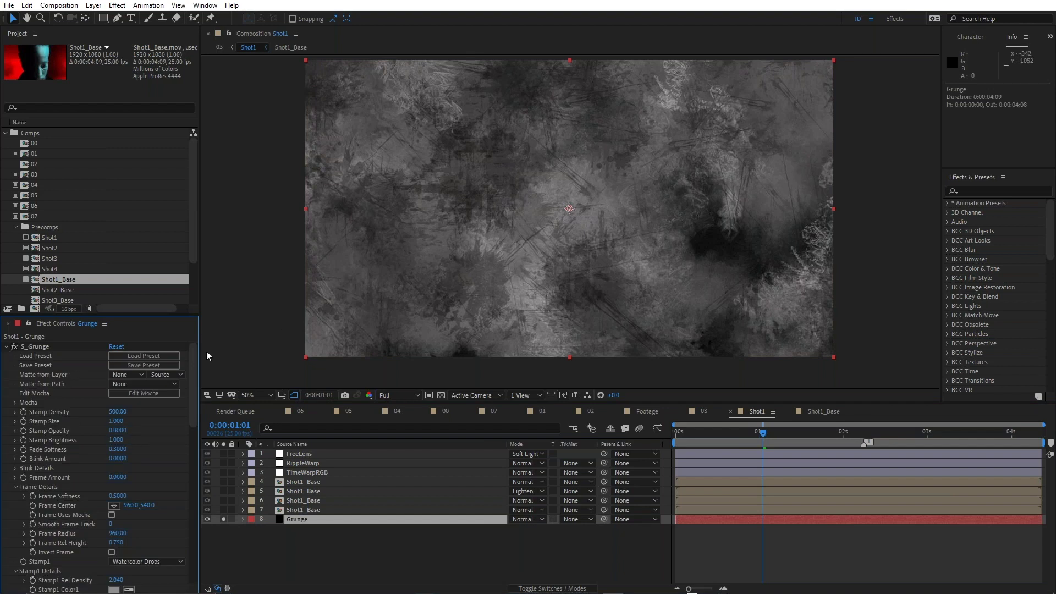
- Review S_Grunge's stamp settings, checking the texture choices for Stamp1 and Stamp2 without changing them
{"action": "scroll", "coordinate": [196, 388], "scroll_direction": "down", "scroll_amount": 5}
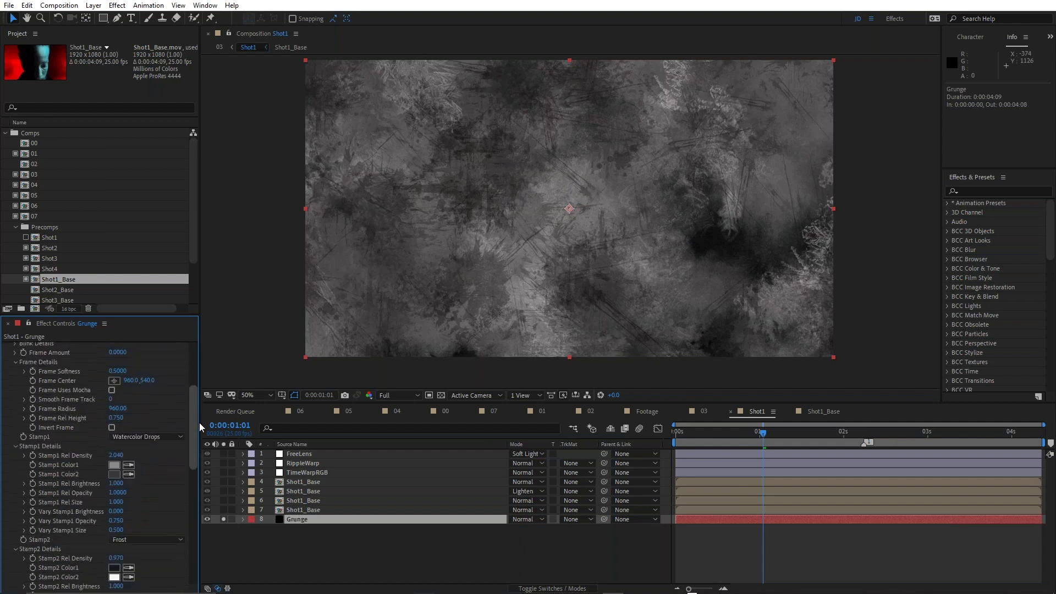
{"action": "left_click", "coordinate": [147, 434]}
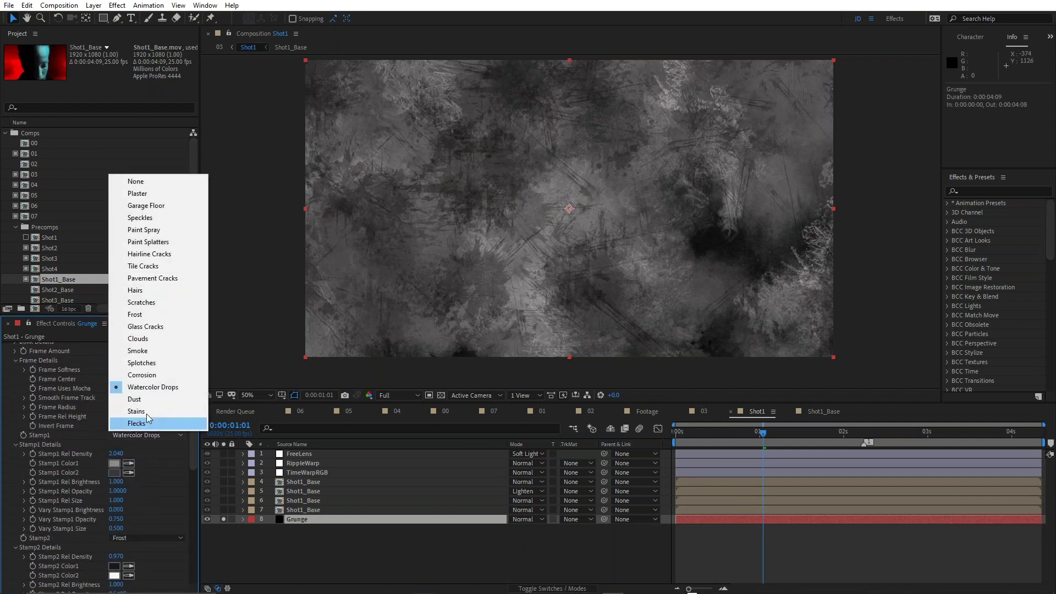
{"action": "left_click", "coordinate": [167, 466]}
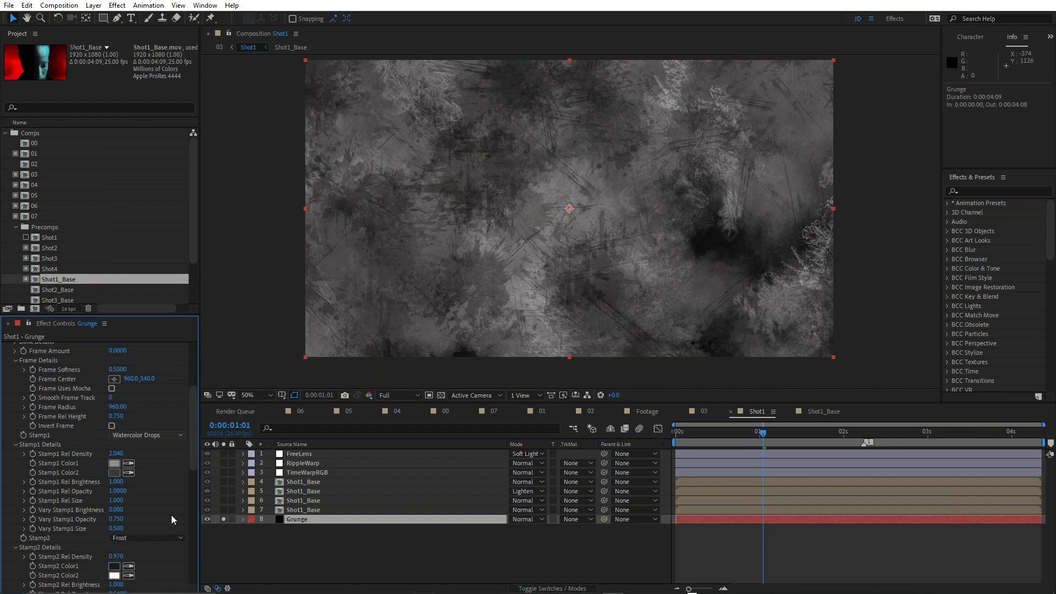
{"action": "left_click", "coordinate": [146, 541]}
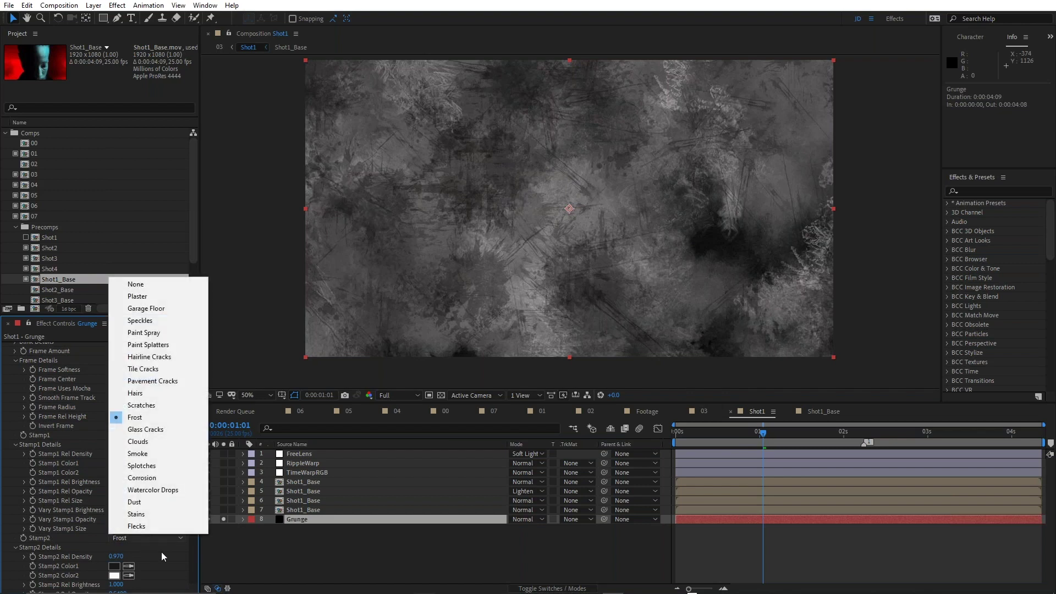
{"action": "left_click", "coordinate": [158, 552]}
{"action": "left_click_drag", "start_coordinate": [193, 444], "coordinate": [190, 523]}
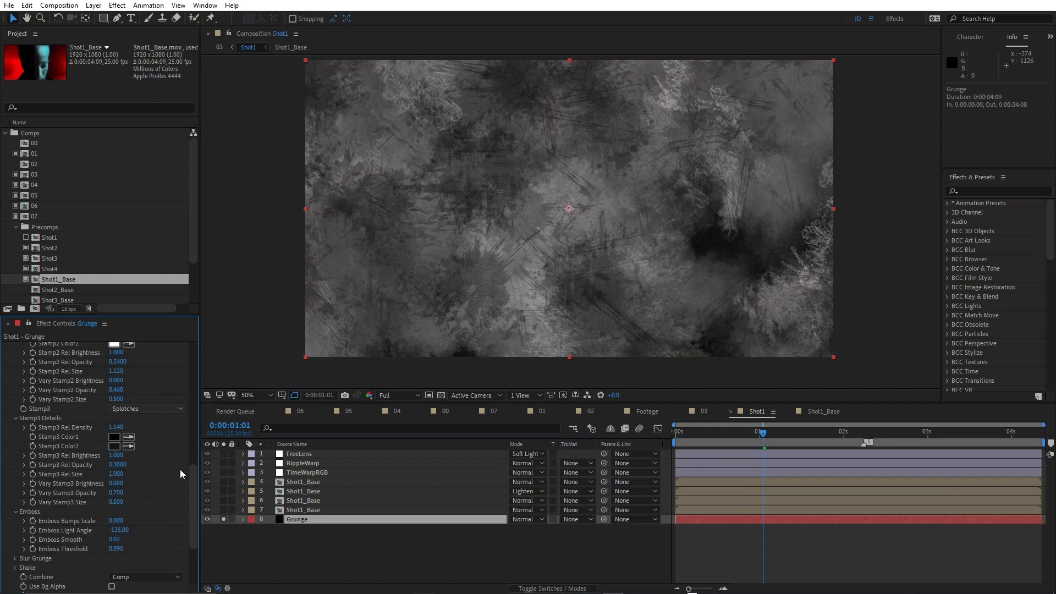
{"action": "left_click_drag", "start_coordinate": [191, 510], "coordinate": [195, 444]}
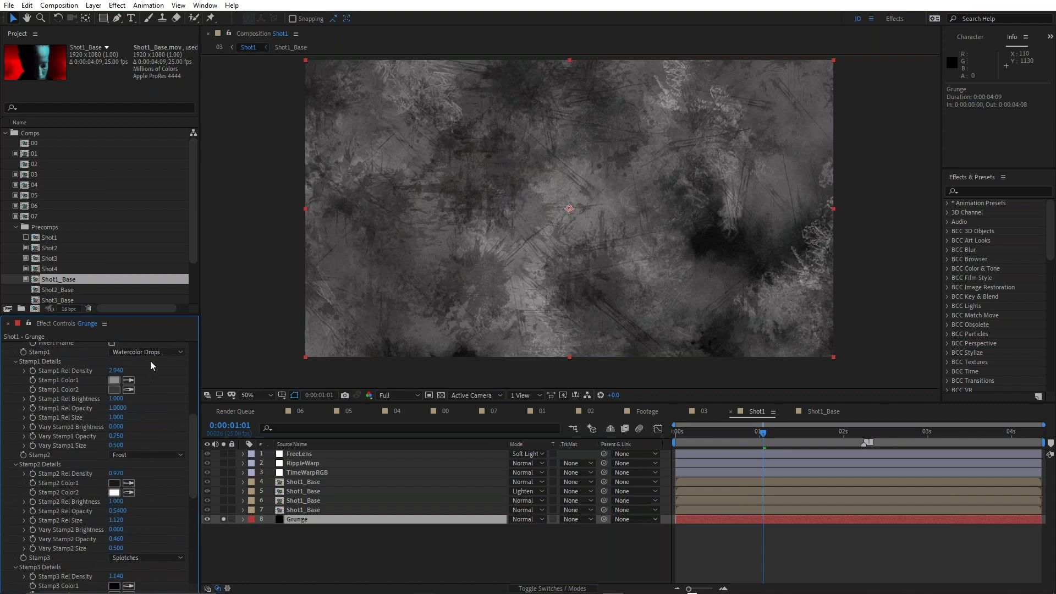
- Try Clouds as the Stamp2 texture on the Grunge layer, and undo the change
{"action": "left_click", "coordinate": [162, 455]}
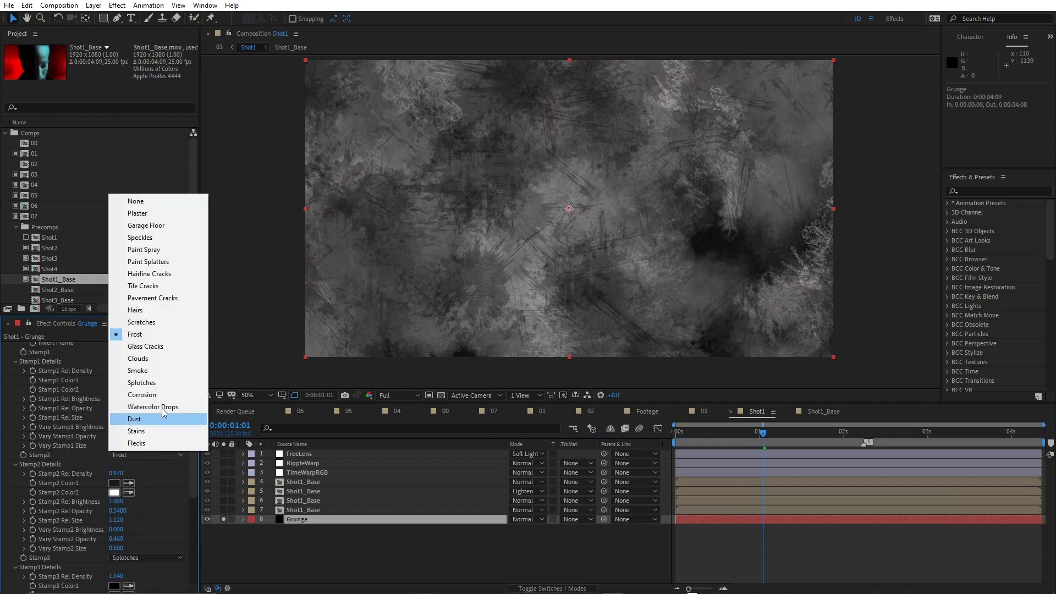
{"action": "left_click", "coordinate": [151, 358]}
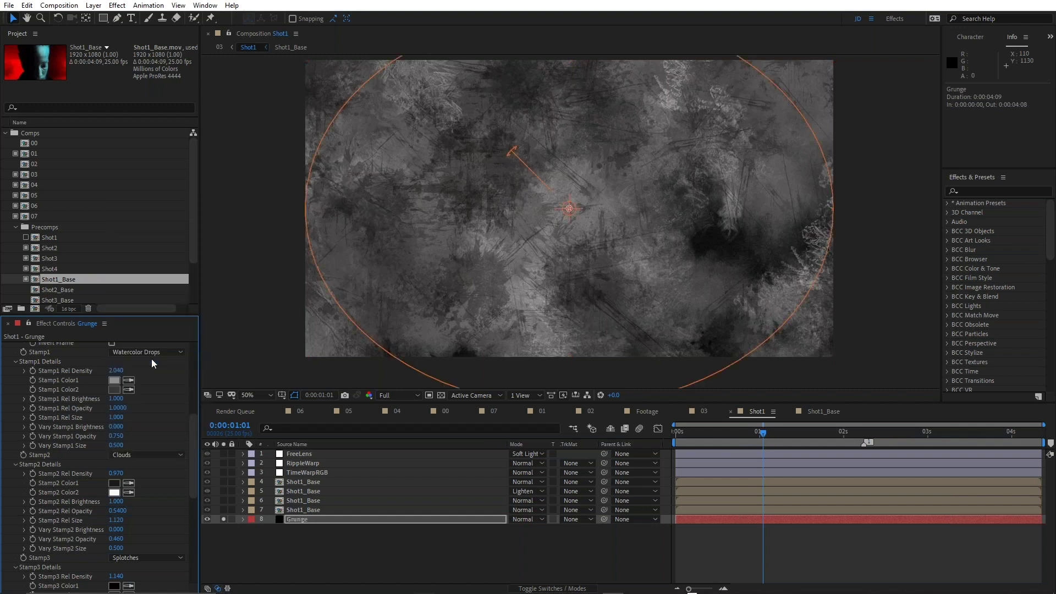
{"action": "key", "text": "ctrl+z"}
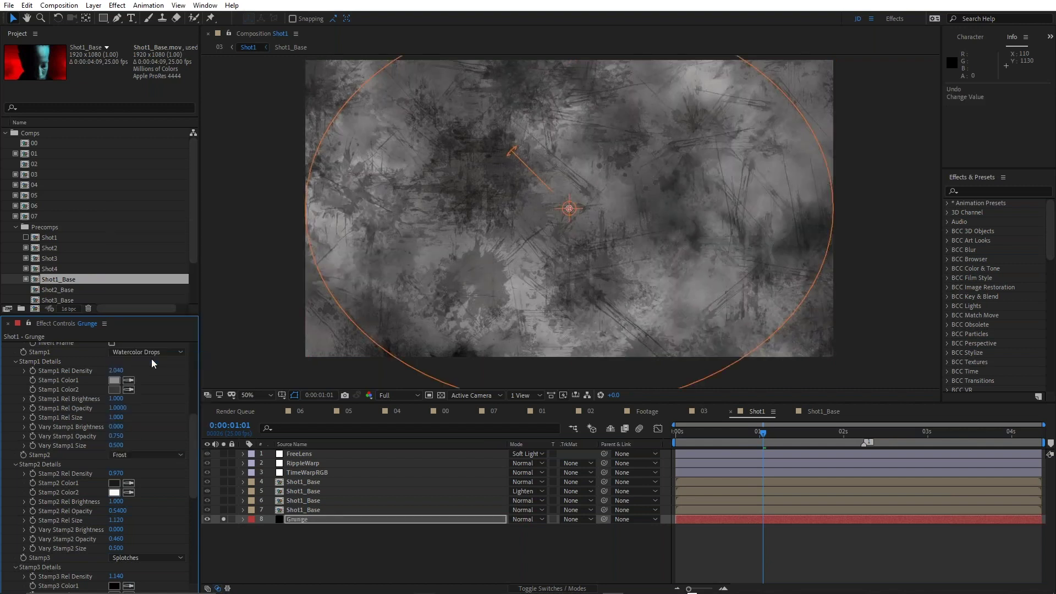
- Look over the remaining S_Grunge settings down to the matte and display options, and collapse the effect
{"action": "left_click_drag", "start_coordinate": [193, 419], "coordinate": [198, 533]}
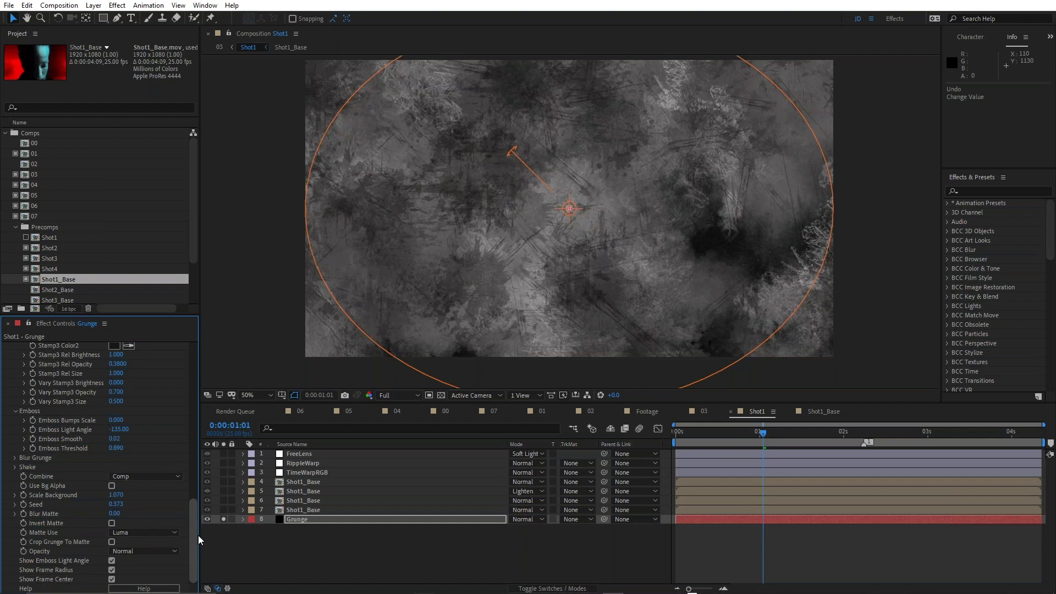
{"action": "left_click_drag", "start_coordinate": [198, 535], "coordinate": [193, 337]}
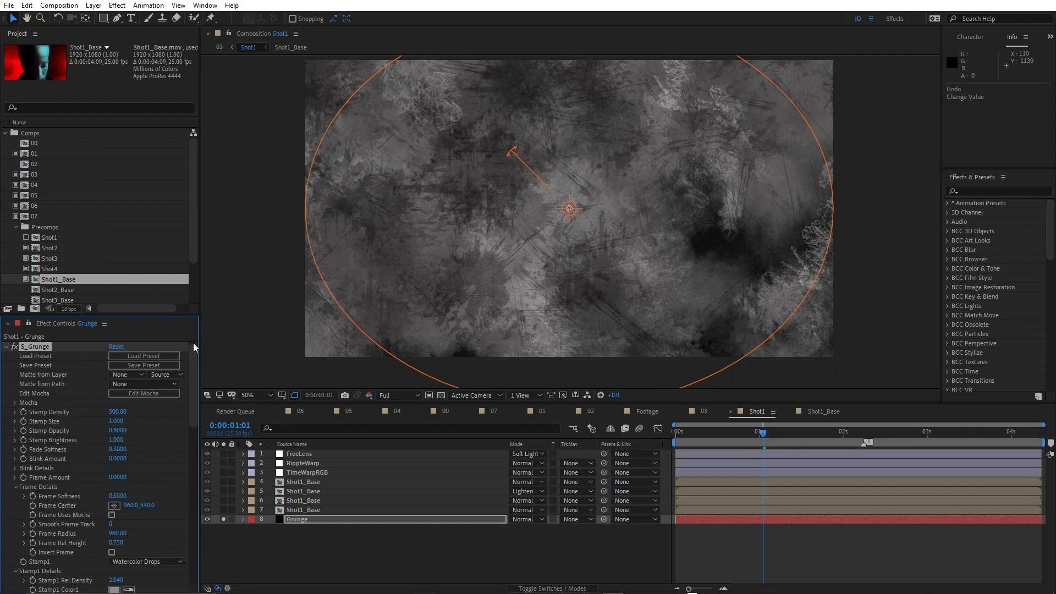
{"action": "left_click", "coordinate": [6, 346]}
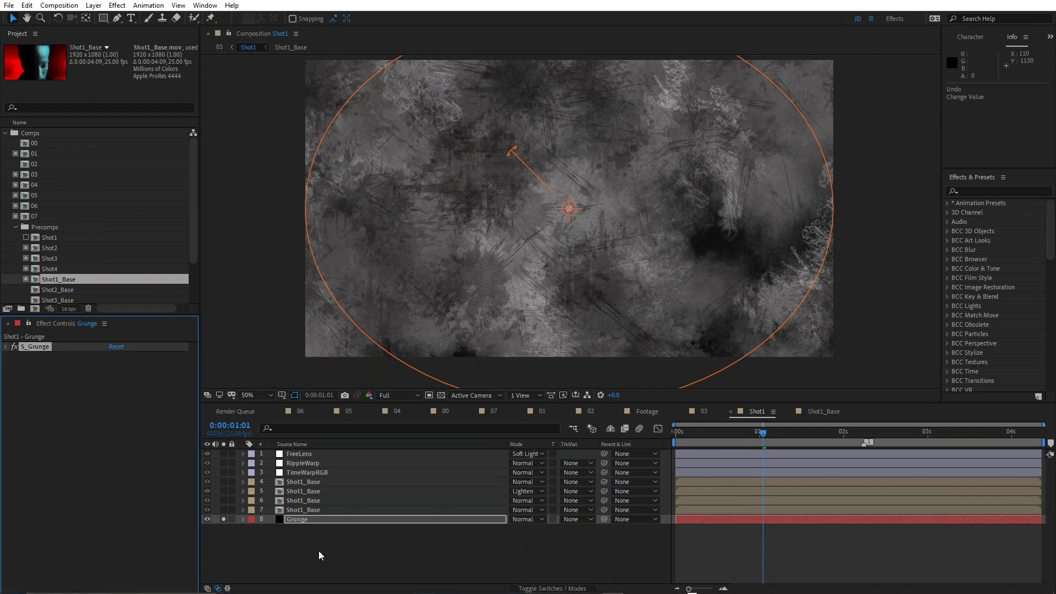
- Hide the Grunge layer, and solo and select the seventh layer, Shot1_Base
{"action": "left_click", "coordinate": [206, 519]}
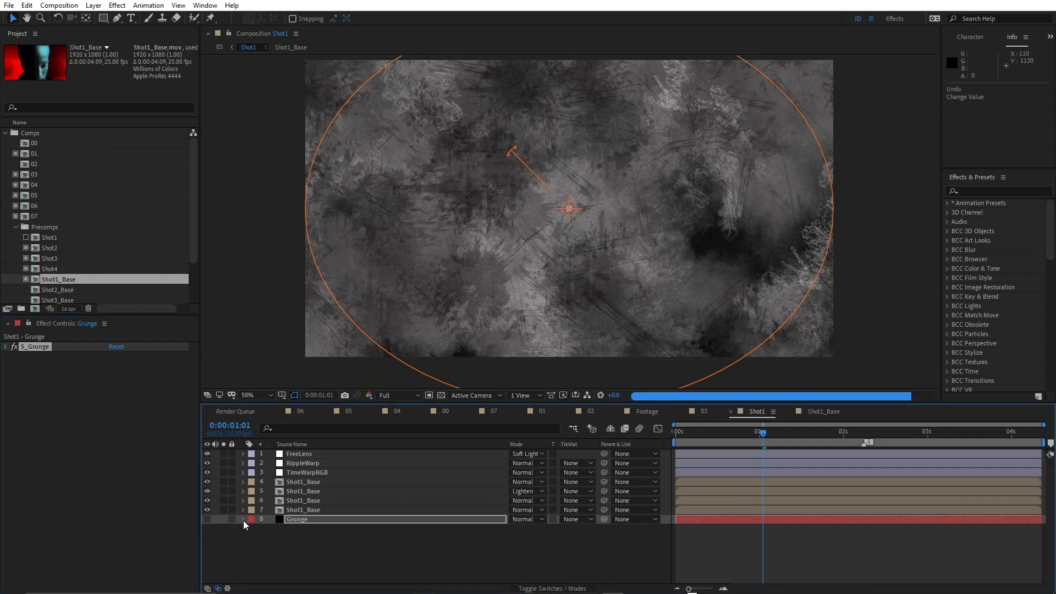
{"action": "left_click", "coordinate": [224, 510]}
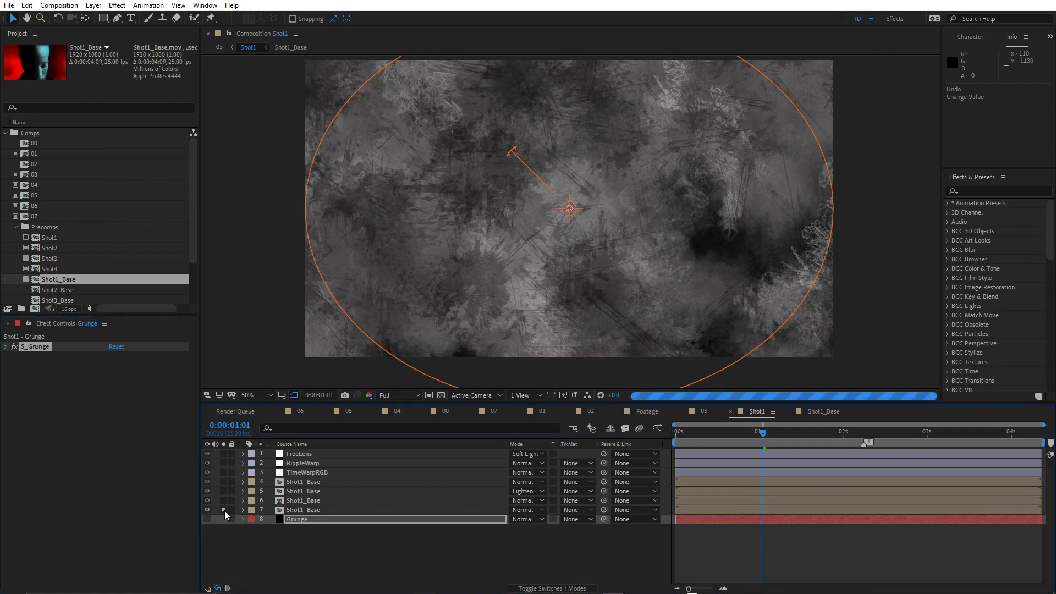
{"action": "left_click", "coordinate": [290, 509]}
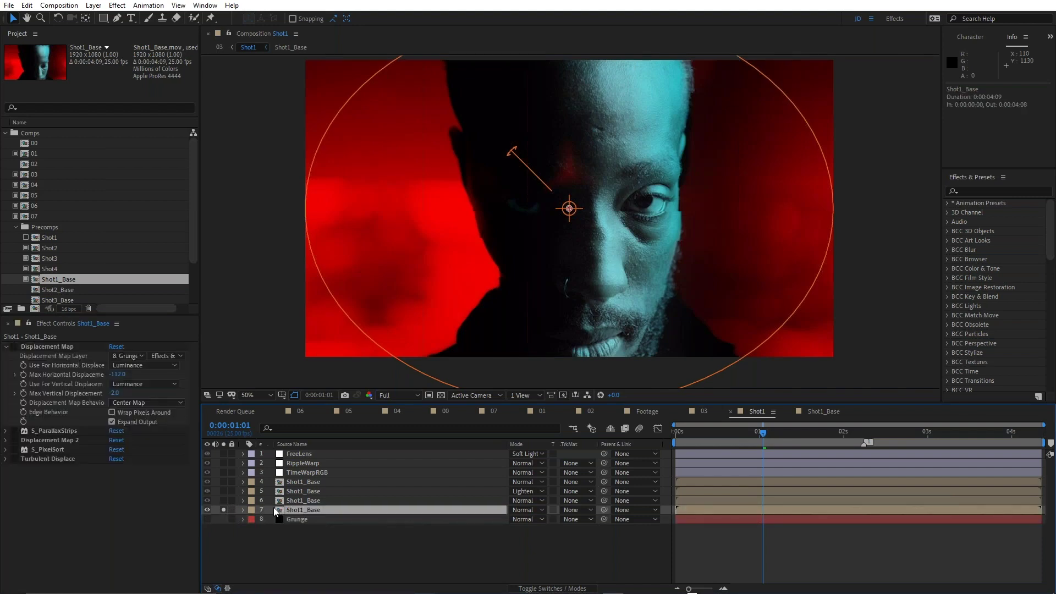
- Enable the first Displacement Map on the seventh layer, try a stronger negative Max Horizontal Displacement, and undo that value change
{"action": "left_click", "coordinate": [35, 348]}
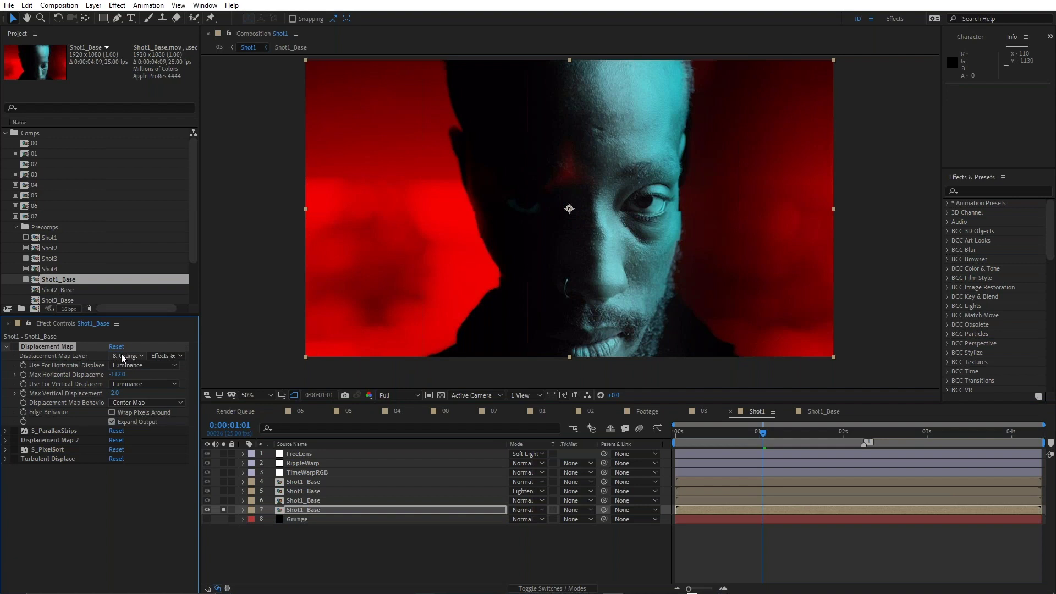
{"action": "left_click", "coordinate": [14, 346]}
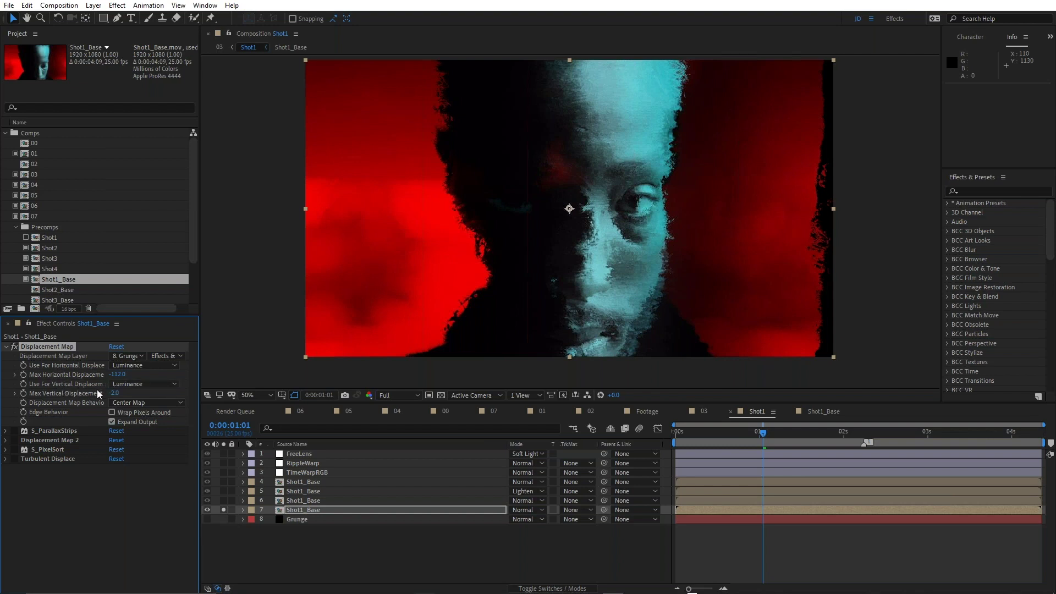
{"action": "left_click_drag", "start_coordinate": [117, 374], "coordinate": [95, 391]}
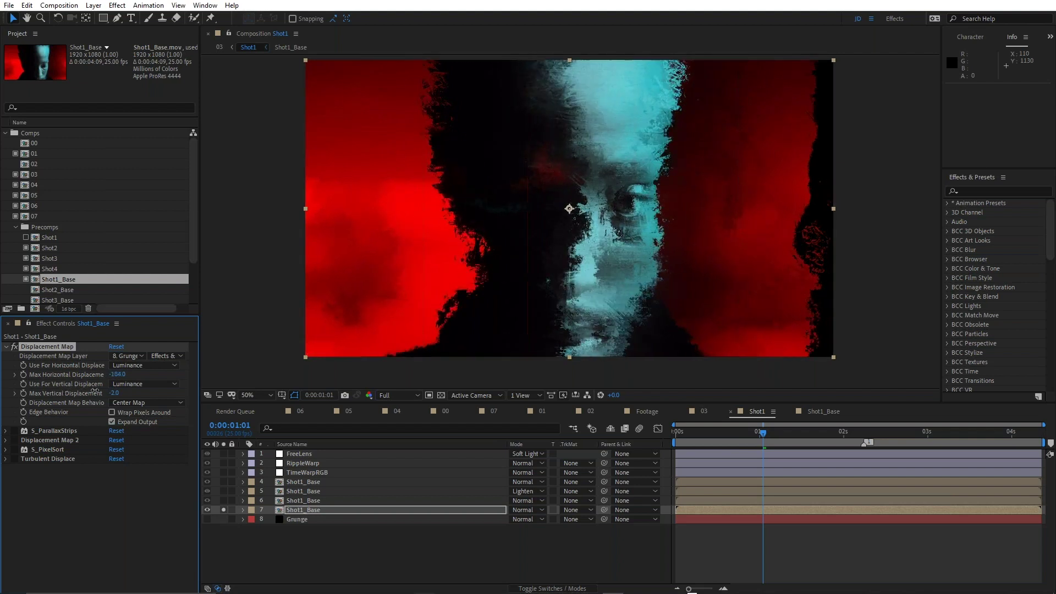
{"action": "key", "text": "ctrl+z"}
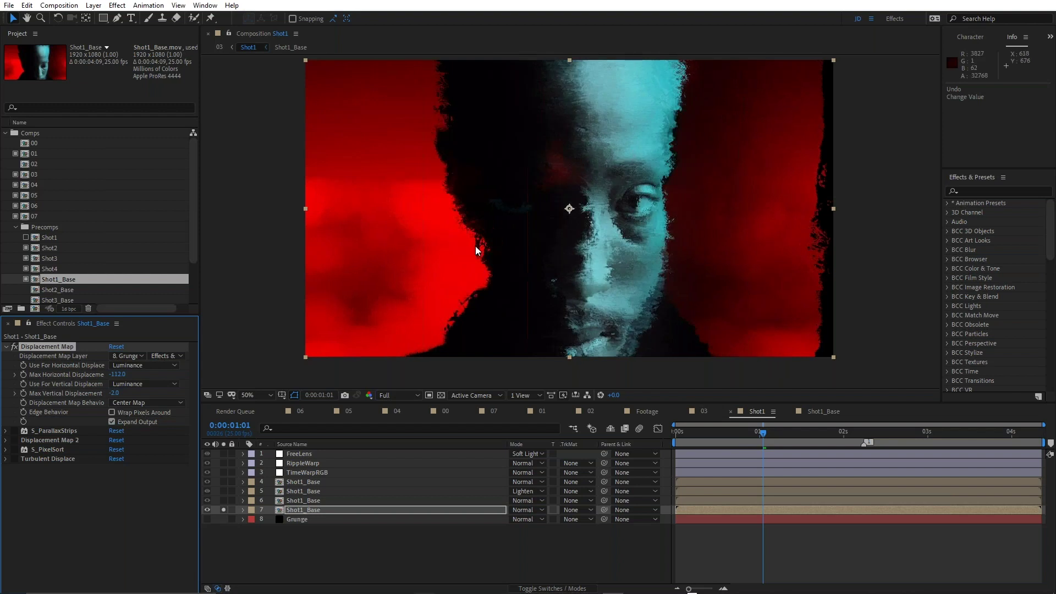
- Examine the displaced grunge edges up close around the head, the face and the frame's outer edge
{"action": "scroll", "coordinate": [477, 249], "scroll_direction": "up", "scroll_amount": 2}
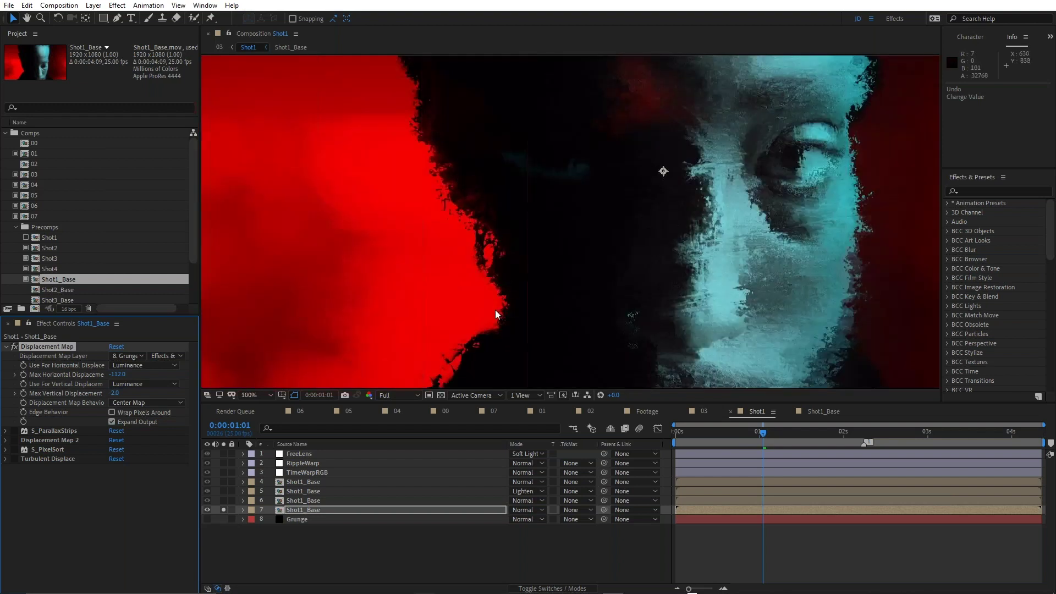
{"action": "scroll", "coordinate": [510, 226], "scroll_direction": "up", "scroll_amount": 1}
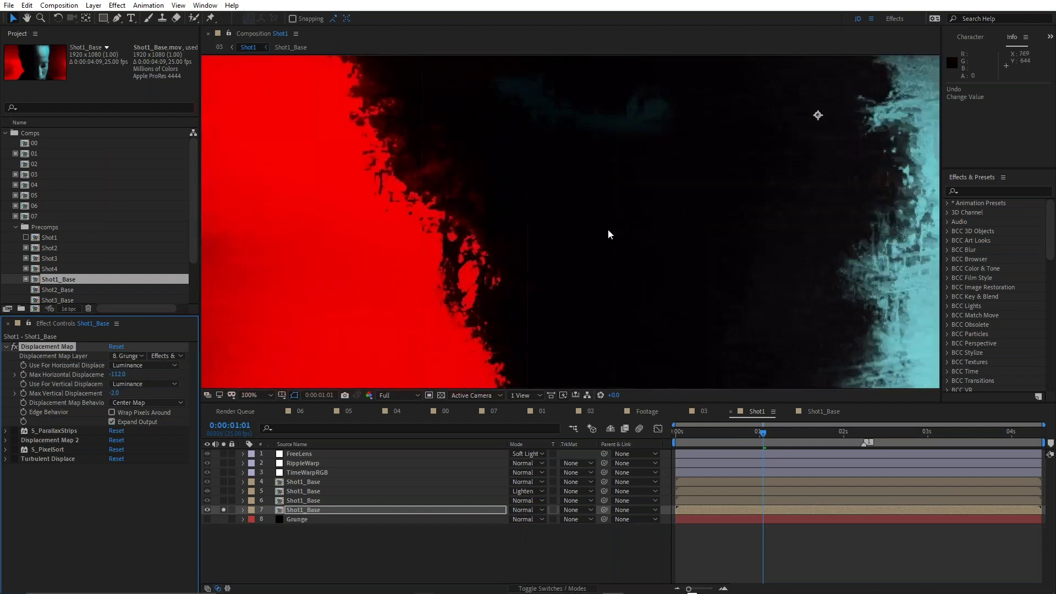
{"action": "scroll", "coordinate": [608, 229], "scroll_direction": "down", "scroll_amount": 1}
{"action": "scroll", "coordinate": [865, 215], "scroll_direction": "up", "scroll_amount": 1}
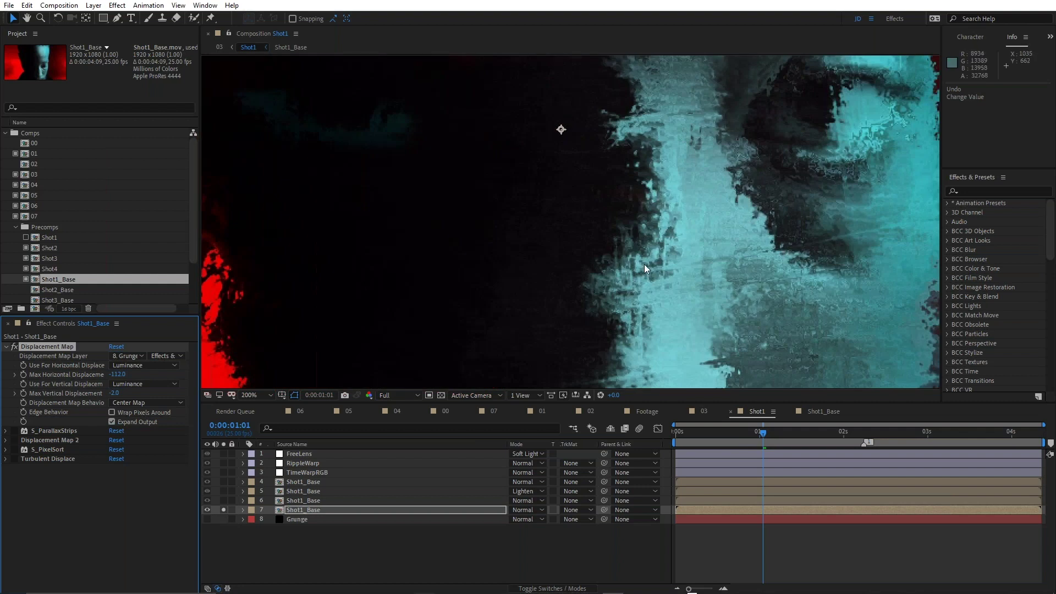
{"action": "scroll", "coordinate": [651, 226], "scroll_direction": "down", "scroll_amount": 1}
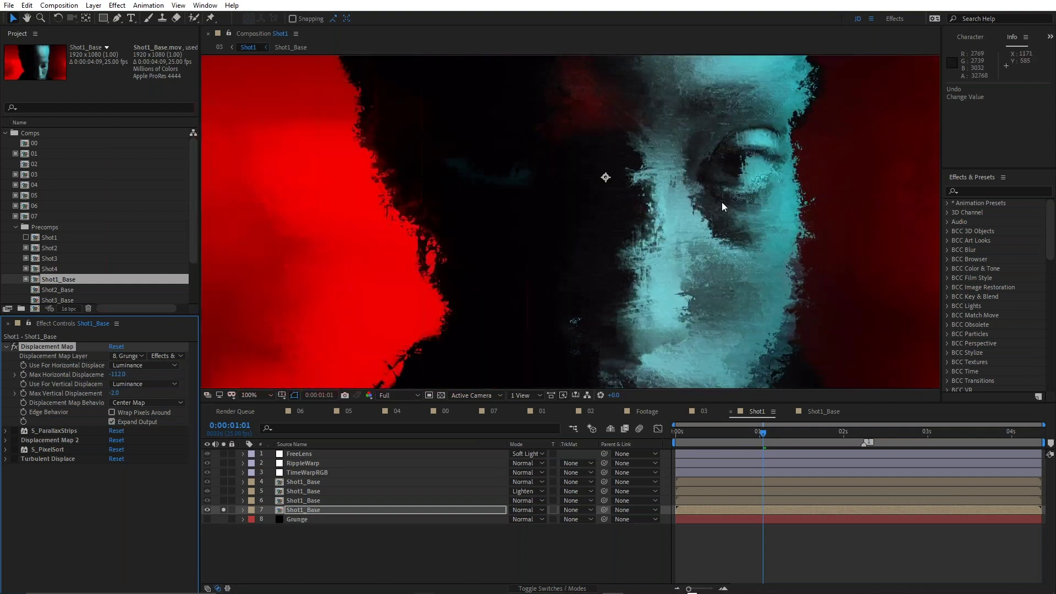
{"action": "scroll", "coordinate": [721, 203], "scroll_direction": "down", "scroll_amount": 1}
{"action": "scroll", "coordinate": [926, 207], "scroll_direction": "up", "scroll_amount": 1}
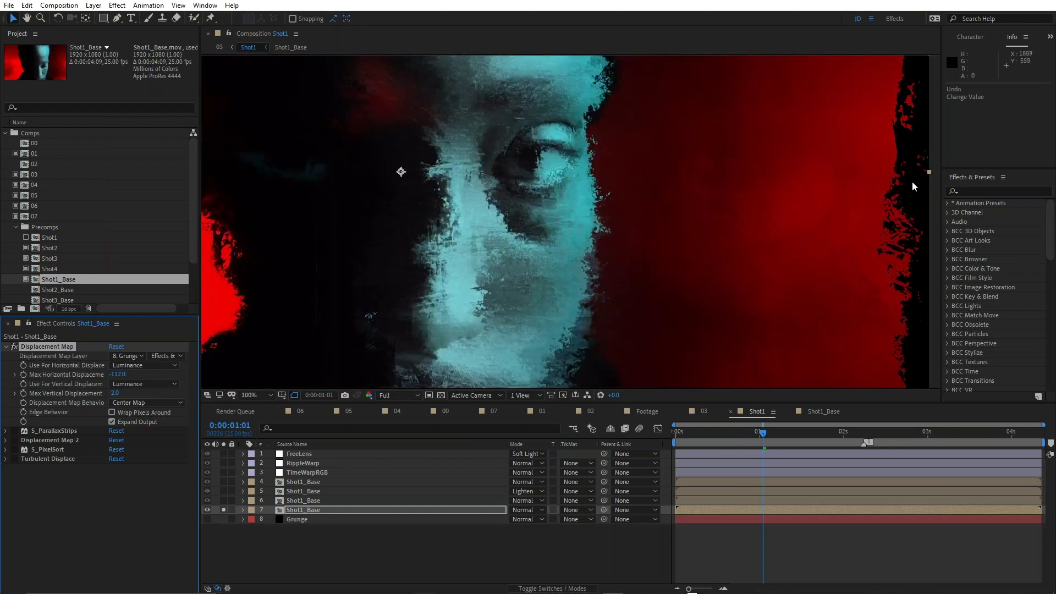
- Toggle the transparency grid on and off to check the displaced frame edge, and view the whole frame at 50%
{"action": "left_click", "coordinate": [441, 395]}
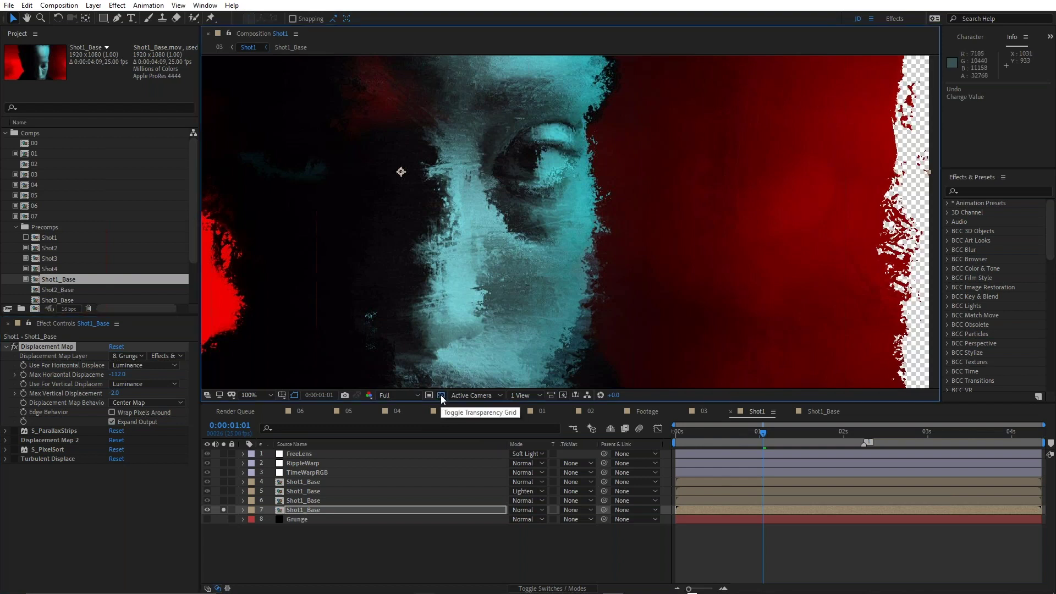
{"action": "left_click", "coordinate": [441, 395]}
{"action": "left_click", "coordinate": [441, 395]}
{"action": "left_click", "coordinate": [440, 395]}
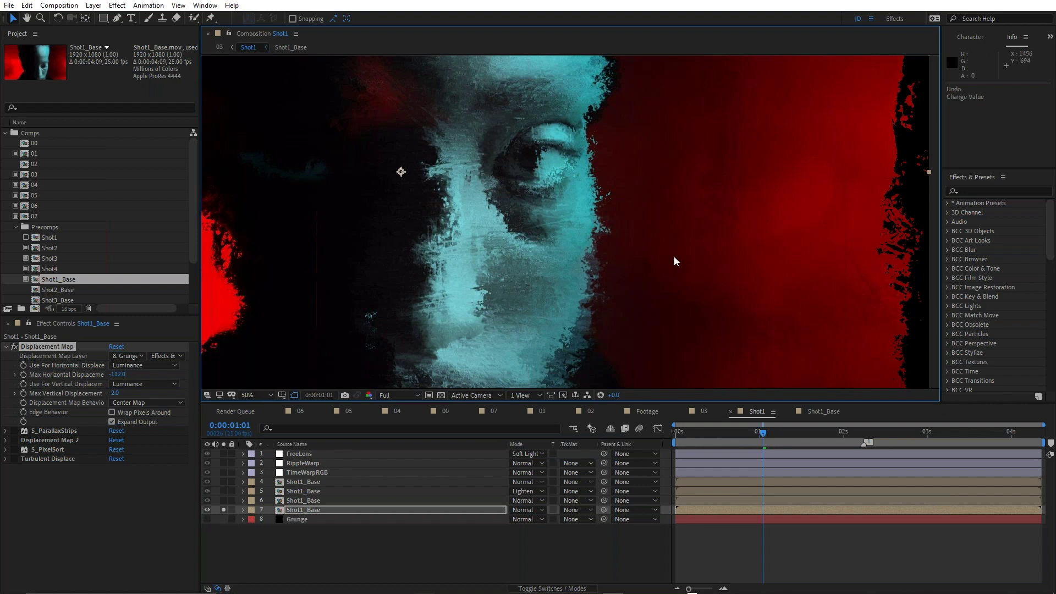
{"action": "scroll", "coordinate": [674, 256], "scroll_direction": "down", "scroll_amount": 2}
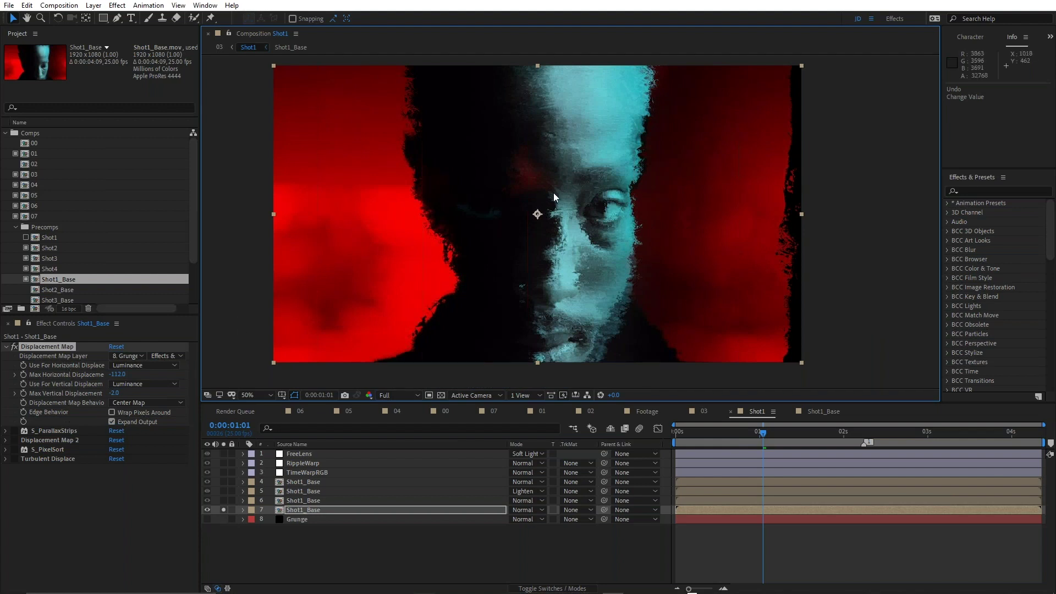
{"action": "scroll", "coordinate": [553, 192], "scroll_direction": "up", "scroll_amount": 2}
{"action": "scroll", "coordinate": [596, 207], "scroll_direction": "down", "scroll_amount": 2}
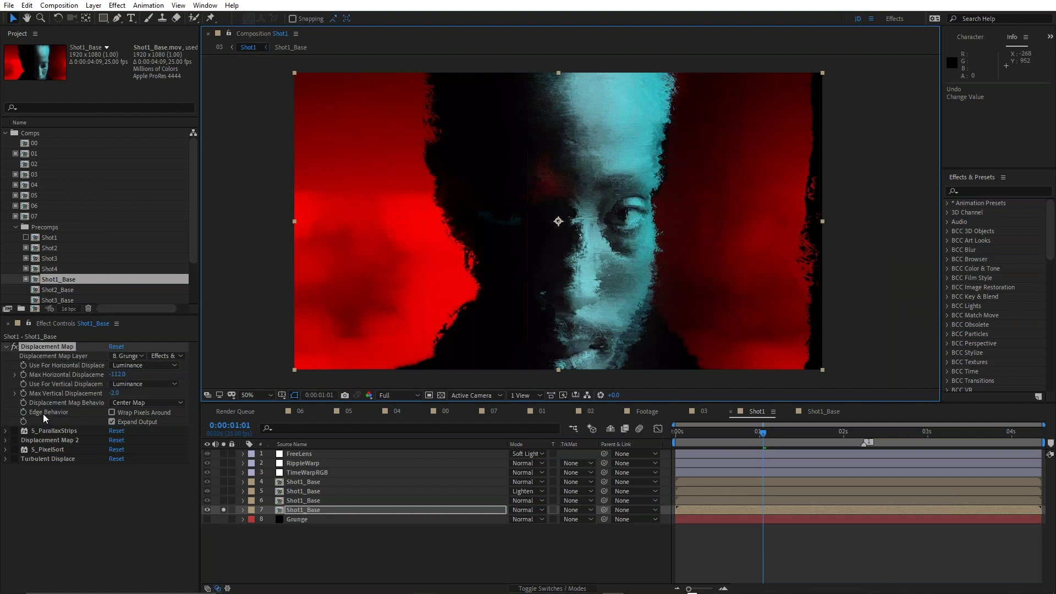
- Enable S_ParallaxStrips on the seventh layer and reveal its properties and Shift Amount keyframes in the timeline
{"action": "left_click", "coordinate": [42, 431]}
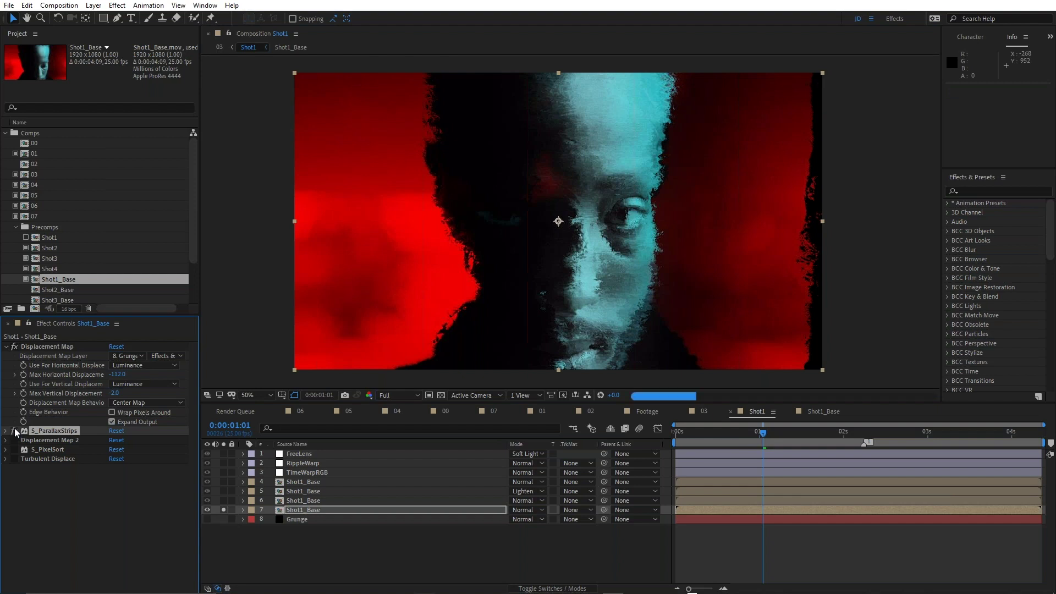
{"action": "left_click", "coordinate": [14, 431]}
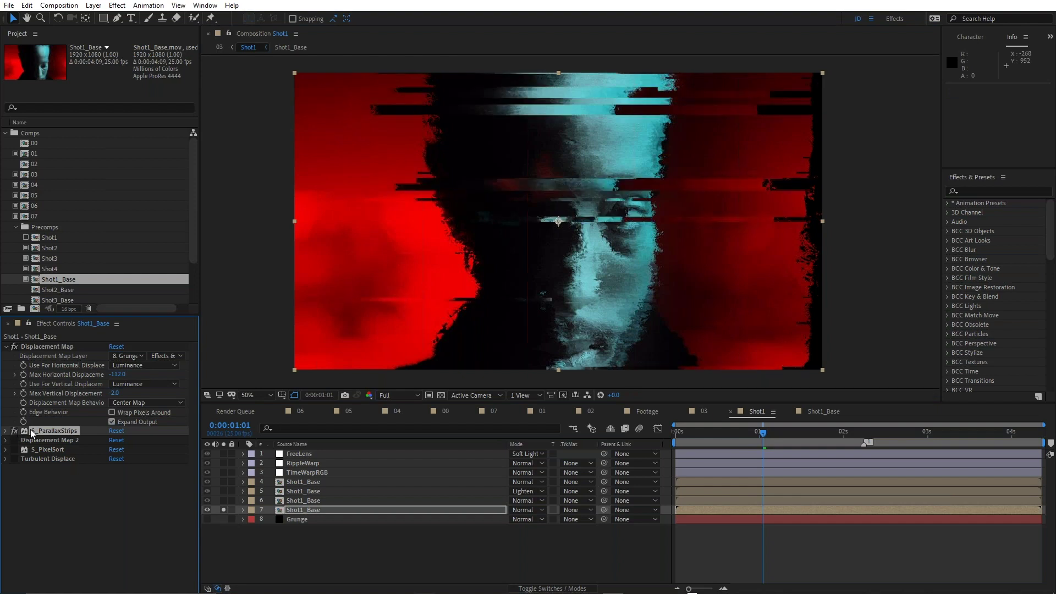
{"action": "key", "text": "e"}
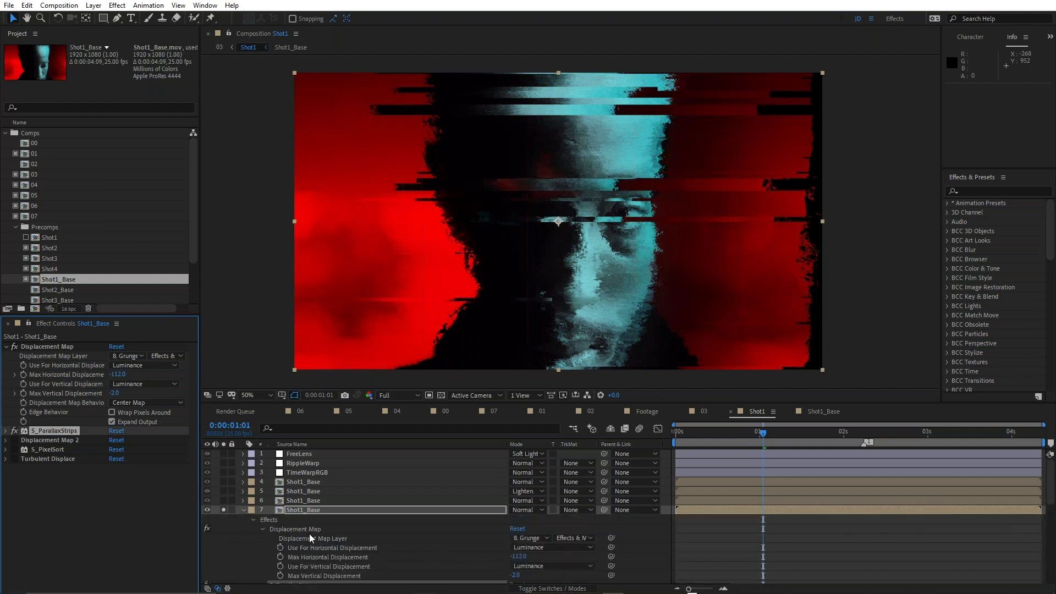
{"action": "scroll", "coordinate": [360, 540], "scroll_direction": "down", "scroll_amount": 5}
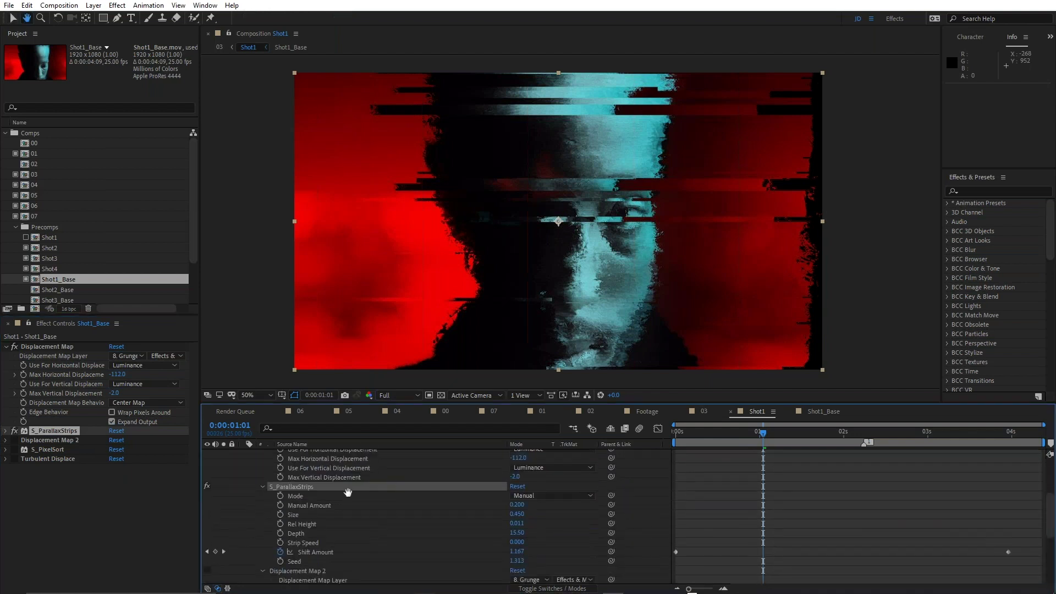
- Try different Rel Height and Depth values in S_ParallaxStrips, taking Depth to 2.90, and undo the changes
{"action": "key", "text": "v"}
{"action": "left_click_drag", "start_coordinate": [515, 523], "coordinate": [519, 519]}
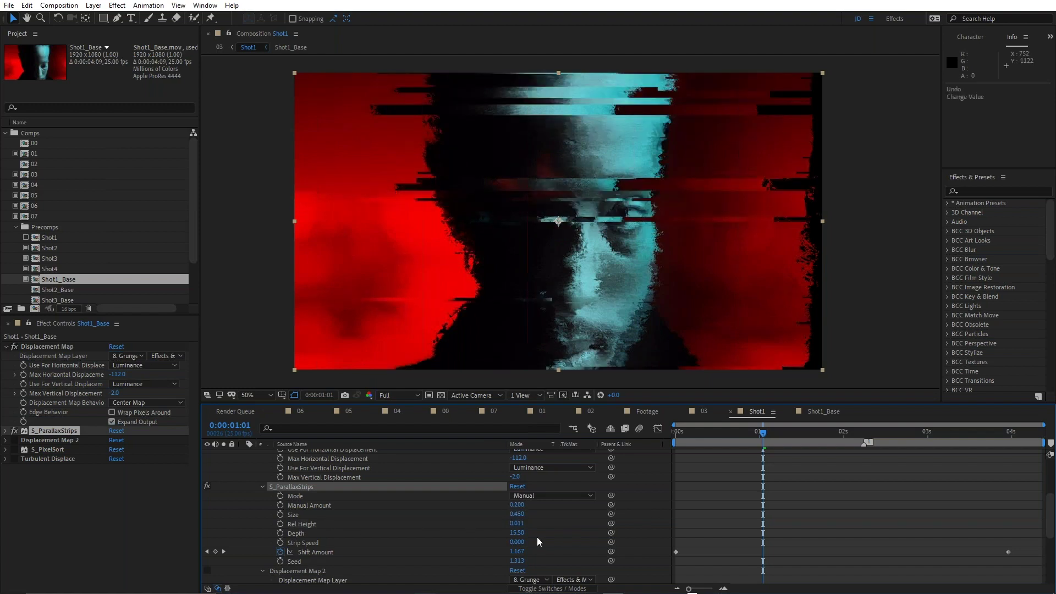
{"action": "left_click_drag", "start_coordinate": [522, 534], "coordinate": [629, 174]}
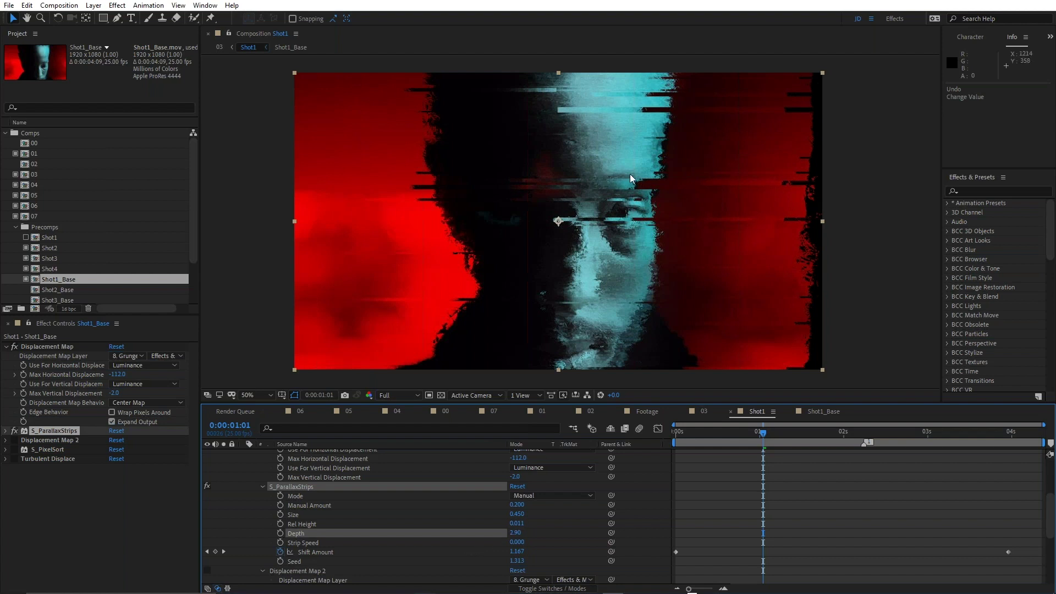
- Enable Displacement Map 2 below S_ParallaxStrips and expand its properties, checking the roughened strip edges up close
{"action": "scroll", "coordinate": [627, 200], "scroll_direction": "up", "scroll_amount": 2}
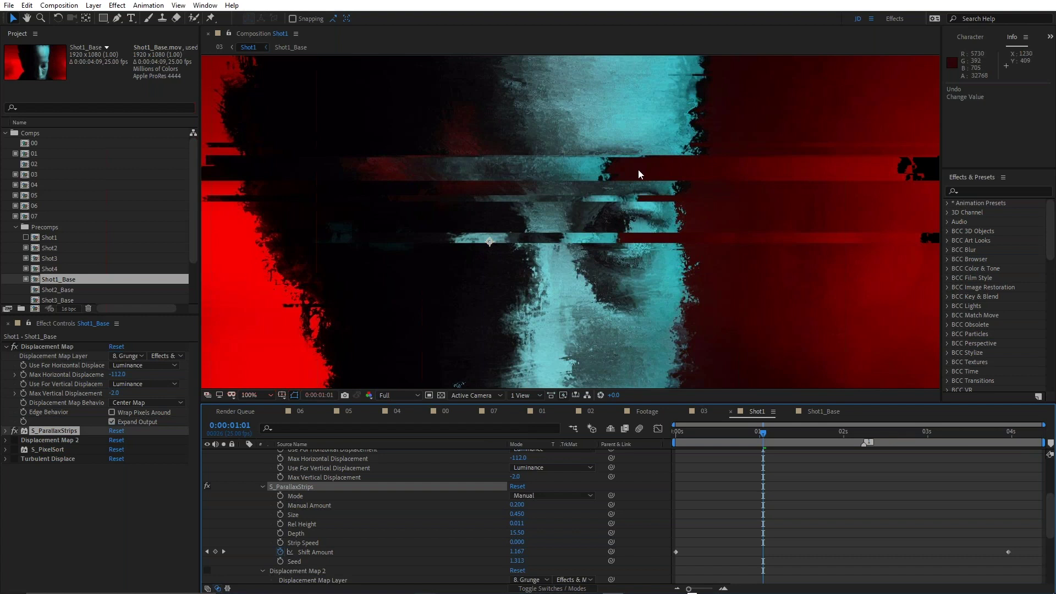
{"action": "scroll", "coordinate": [638, 169], "scroll_direction": "down", "scroll_amount": 2}
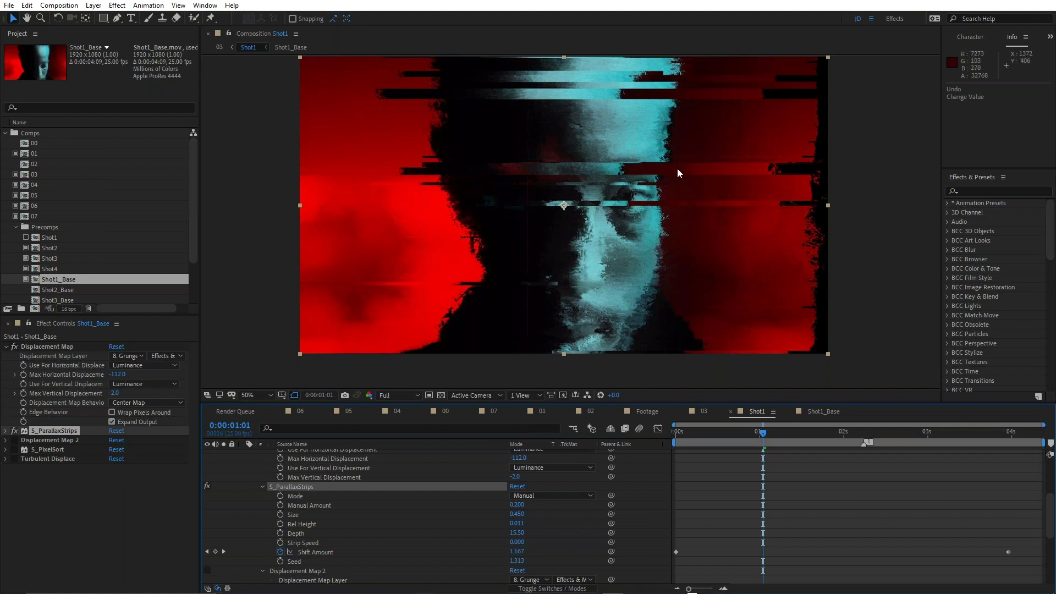
{"action": "scroll", "coordinate": [669, 140], "scroll_direction": "up", "scroll_amount": 2}
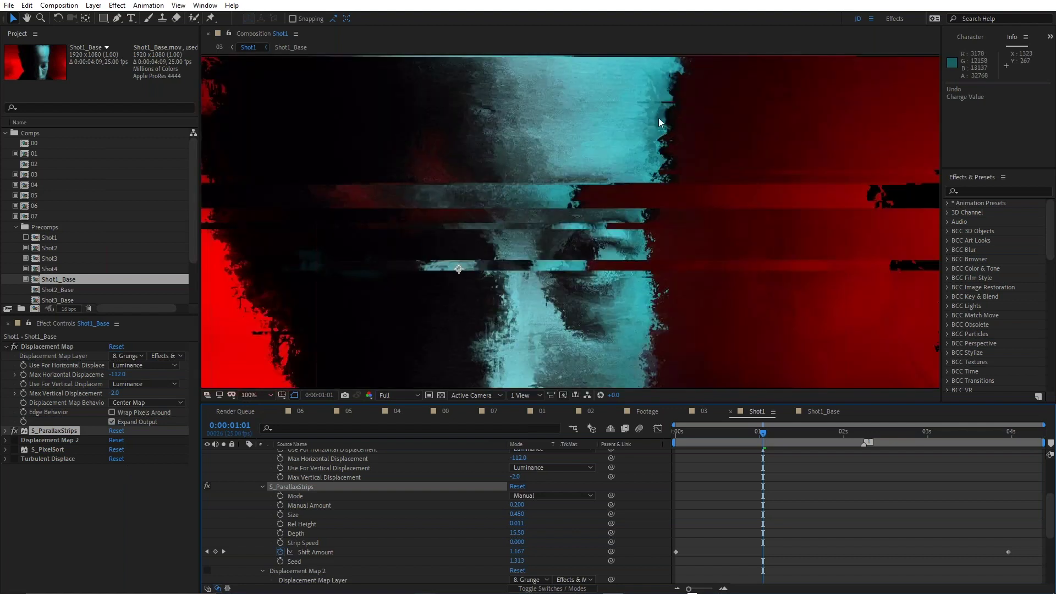
{"action": "scroll", "coordinate": [618, 198], "scroll_direction": "up", "scroll_amount": 2}
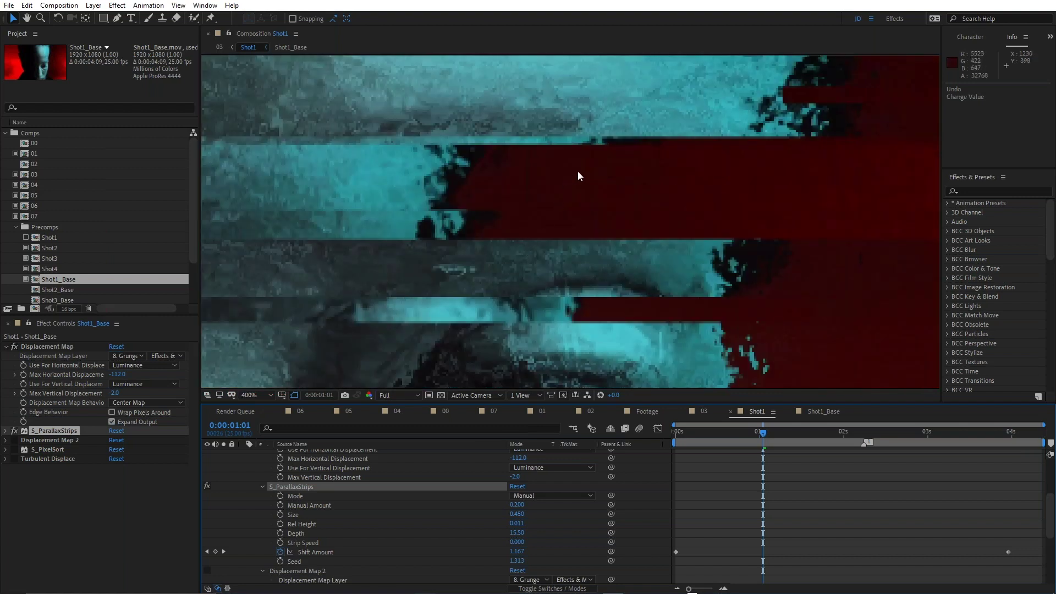
{"action": "scroll", "coordinate": [577, 176], "scroll_direction": "down", "scroll_amount": 1}
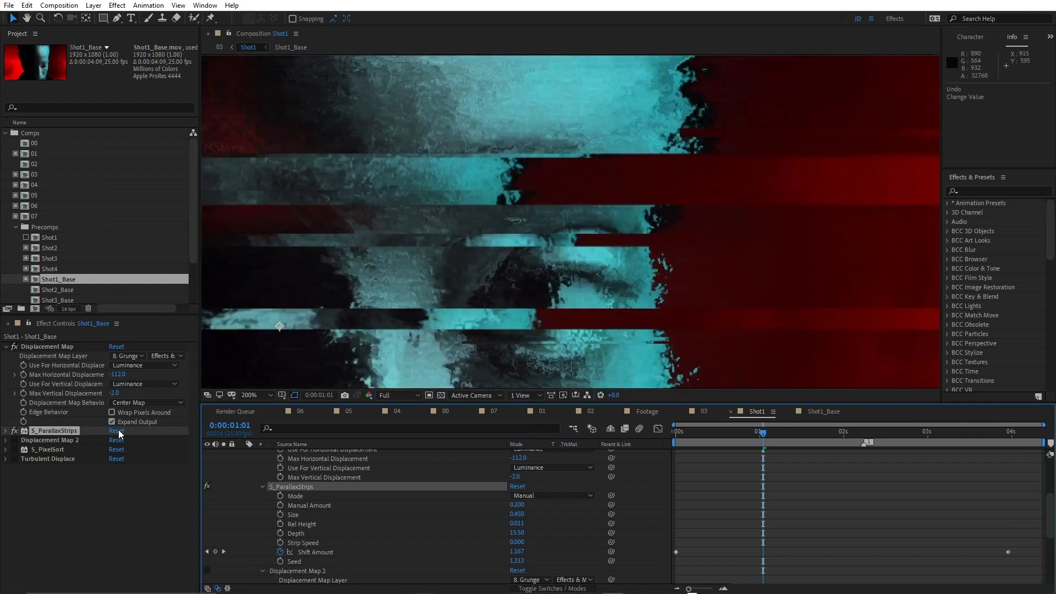
{"action": "left_click", "coordinate": [53, 440]}
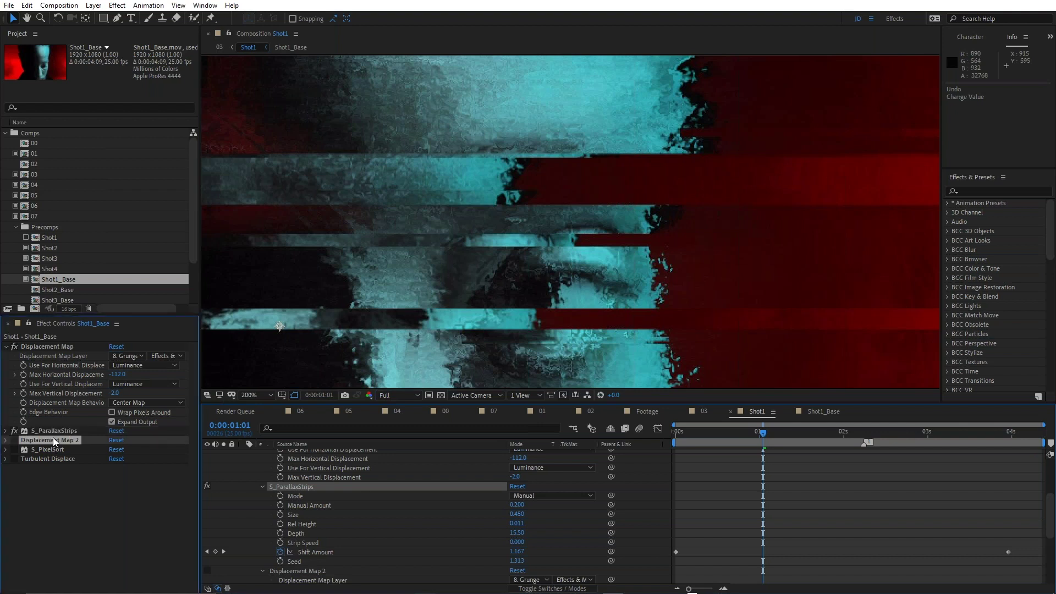
{"action": "left_click", "coordinate": [15, 440]}
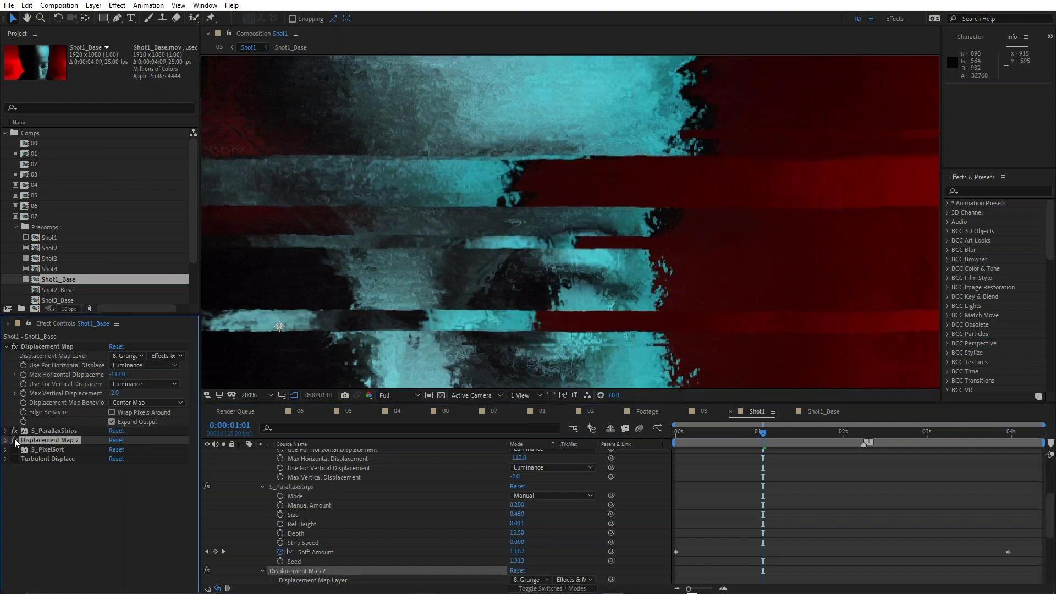
{"action": "scroll", "coordinate": [666, 197], "scroll_direction": "up", "scroll_amount": 2}
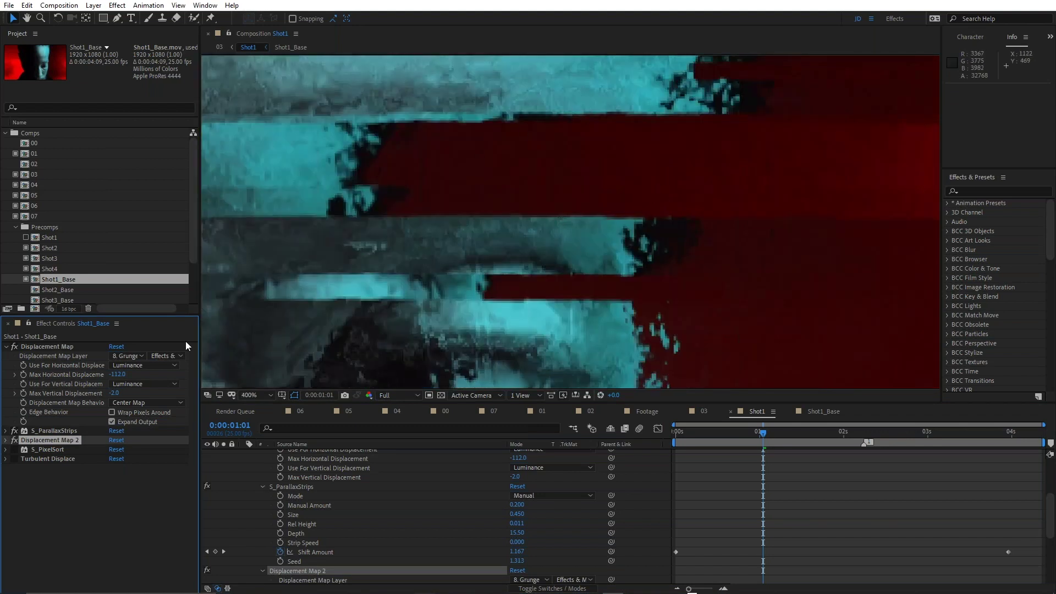
{"action": "left_click", "coordinate": [6, 440]}
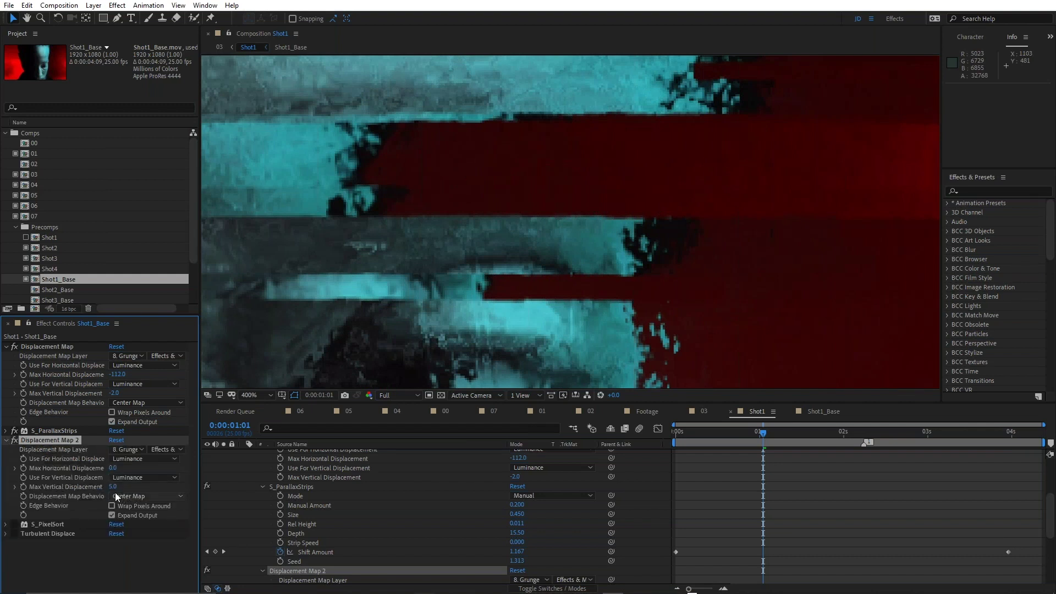
- Try a Max Vertical Displacement of 24 in Displacement Map 2, check the strips, and undo the value change
{"action": "left_click_drag", "start_coordinate": [118, 487], "coordinate": [122, 486]}
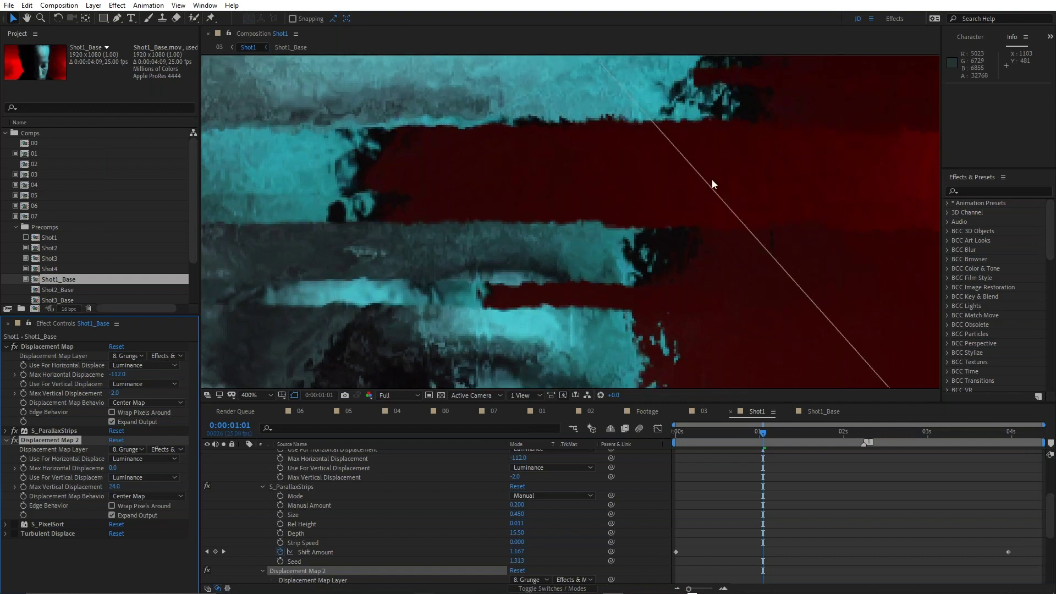
{"action": "scroll", "coordinate": [711, 183], "scroll_direction": "down", "scroll_amount": 2}
{"action": "scroll", "coordinate": [696, 205], "scroll_direction": "down", "scroll_amount": 4}
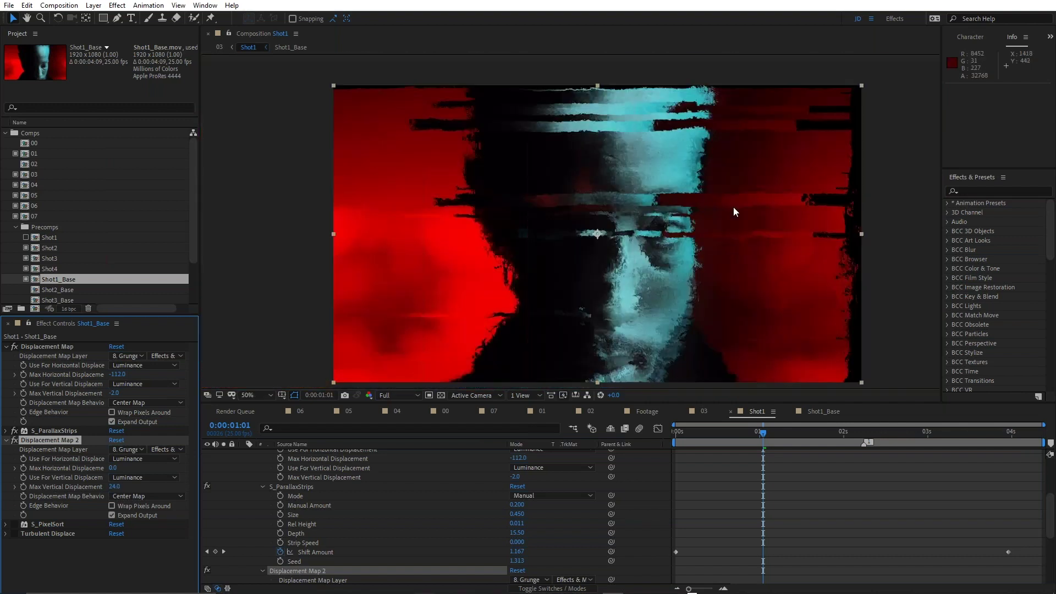
{"action": "scroll", "coordinate": [743, 207], "scroll_direction": "up", "scroll_amount": 2}
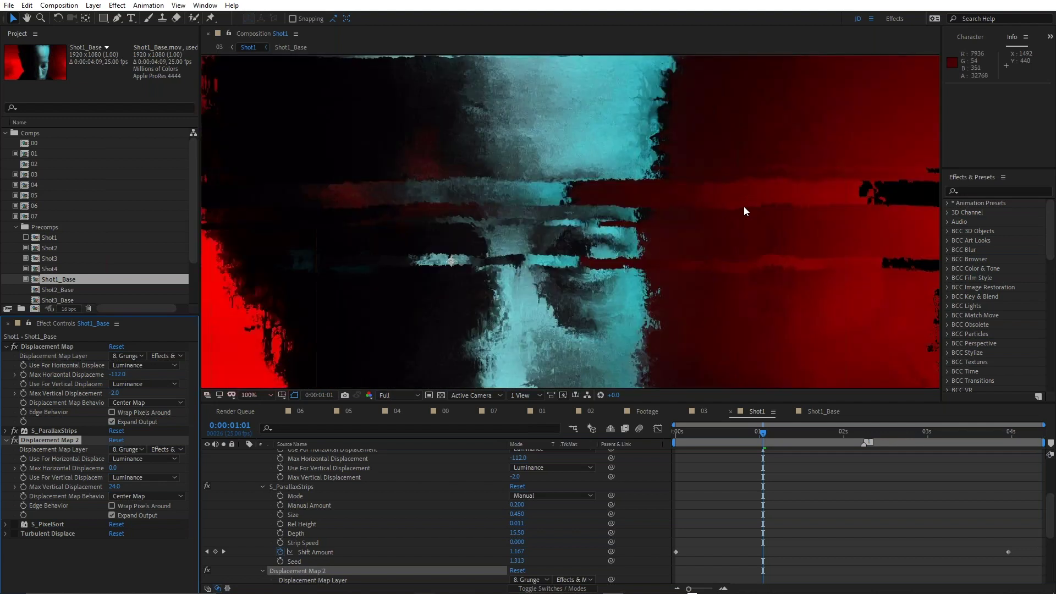
{"action": "key", "text": "ctrl+z"}
- Toggle Displacement Map 2 off and on to compare the strip edges around the eye, leaving it enabled
{"action": "scroll", "coordinate": [733, 213], "scroll_direction": "up", "scroll_amount": 1}
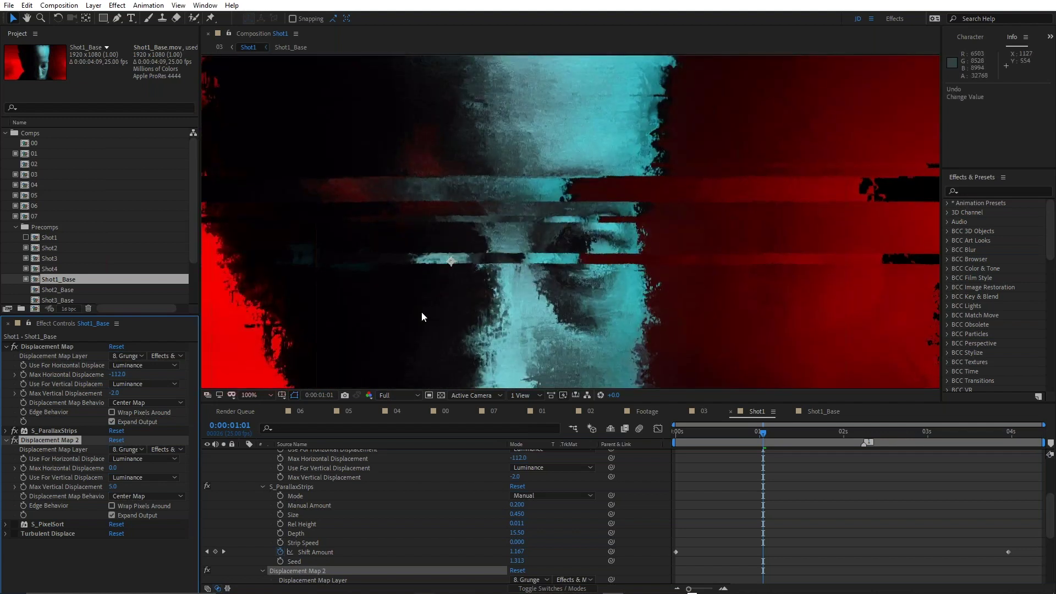
{"action": "scroll", "coordinate": [640, 279], "scroll_direction": "up", "scroll_amount": 1}
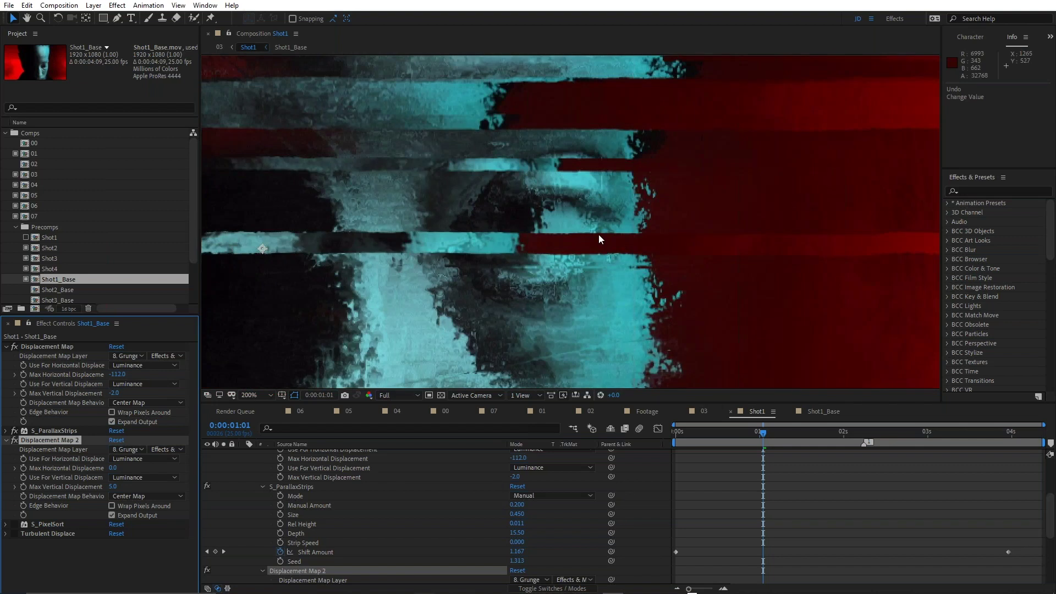
{"action": "scroll", "coordinate": [601, 236], "scroll_direction": "up", "scroll_amount": 1}
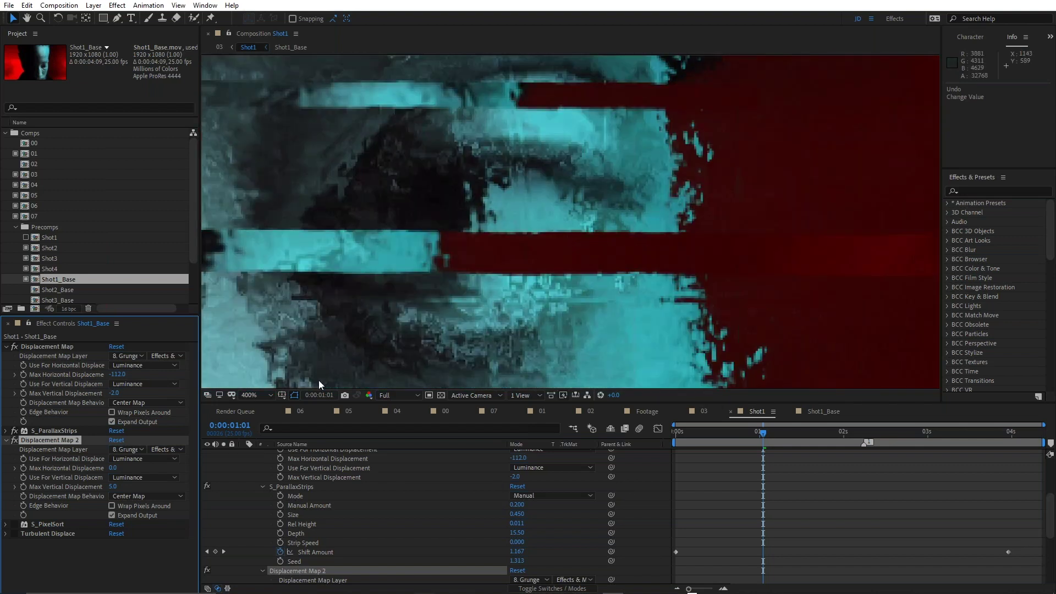
{"action": "left_click", "coordinate": [14, 440]}
{"action": "left_click", "coordinate": [15, 441]}
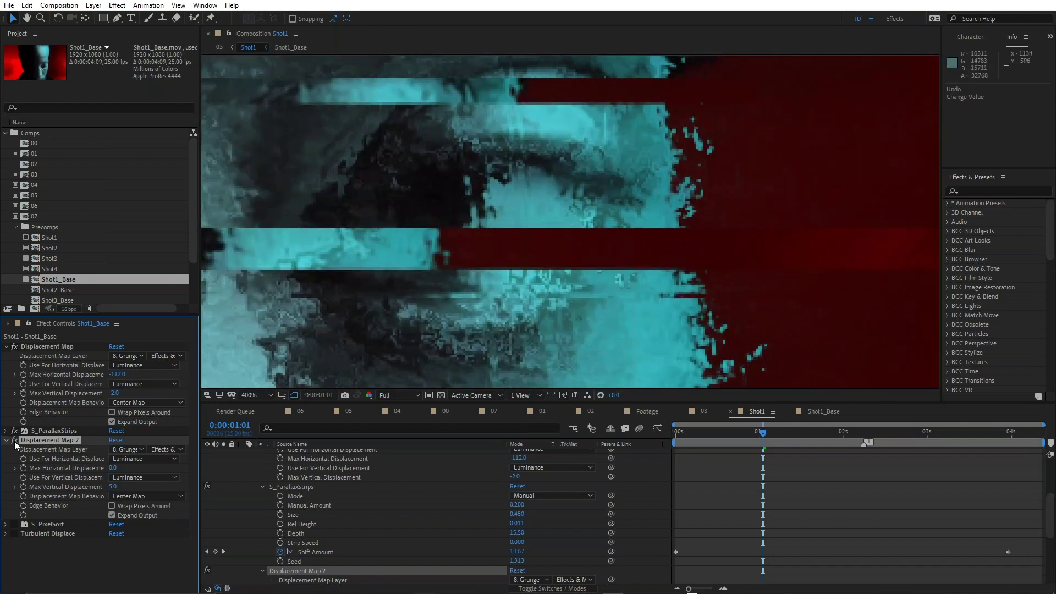
{"action": "left_click", "coordinate": [15, 441]}
{"action": "left_click", "coordinate": [15, 441]}
{"action": "left_click", "coordinate": [15, 441]}
{"action": "left_click", "coordinate": [15, 441]}
{"action": "scroll", "coordinate": [517, 185], "scroll_direction": "down", "scroll_amount": 4}
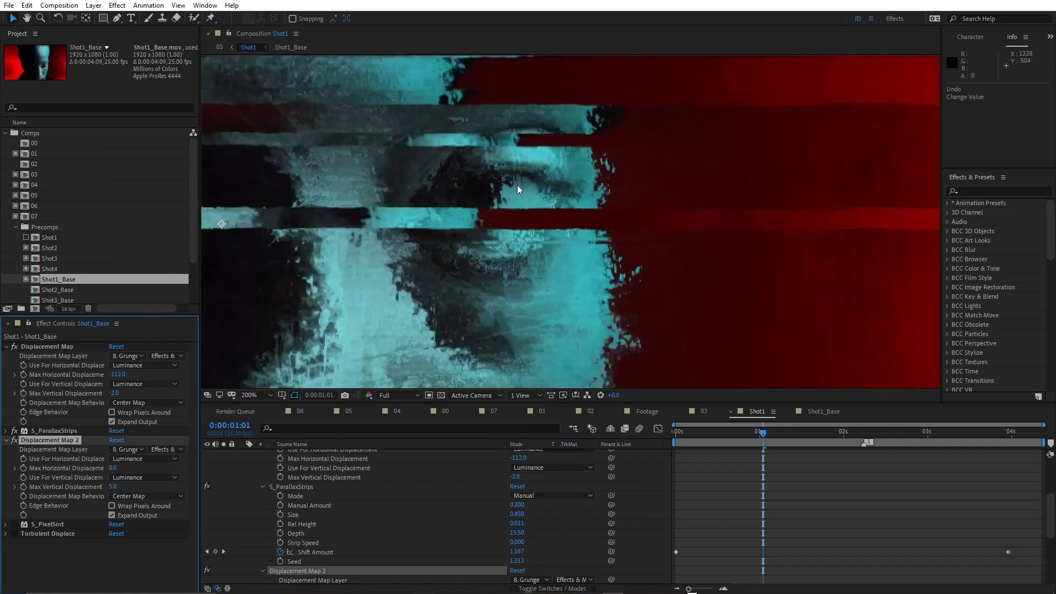
- Try placing S_ParallaxStrips above the first Displacement Map, compare the strips over the face, and undo the reordering
{"action": "left_click", "coordinate": [49, 431], "text": "ctrl"}
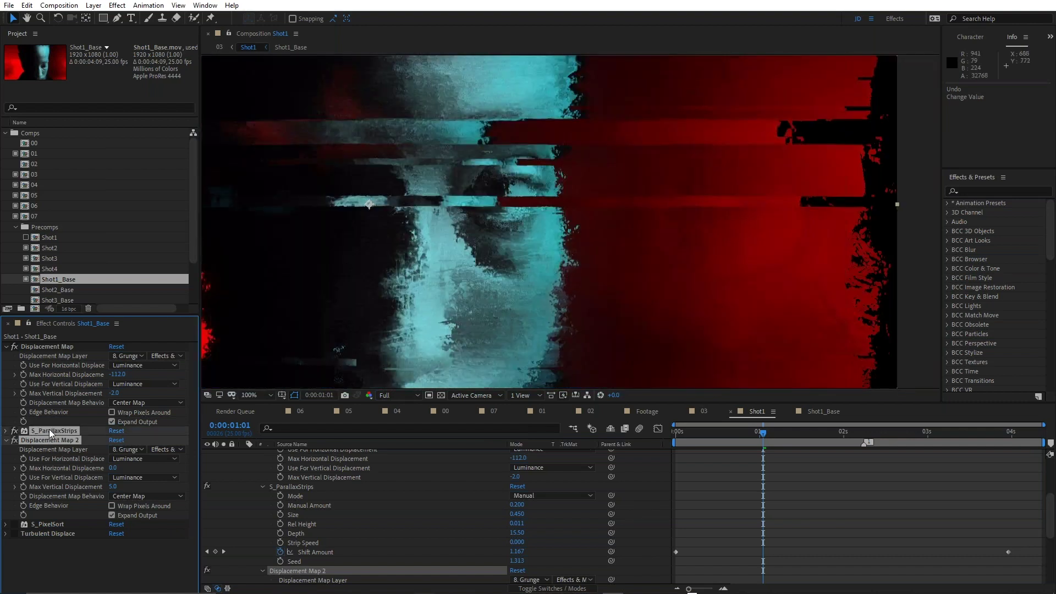
{"action": "left_click_drag", "start_coordinate": [48, 429], "coordinate": [60, 345]}
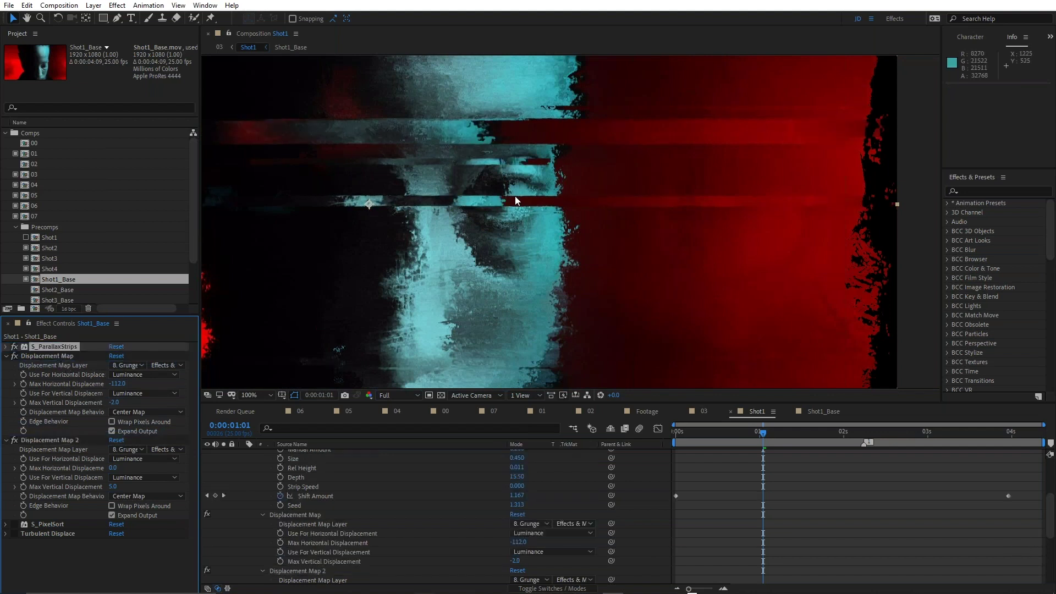
{"action": "scroll", "coordinate": [466, 194], "scroll_direction": "up", "scroll_amount": 1}
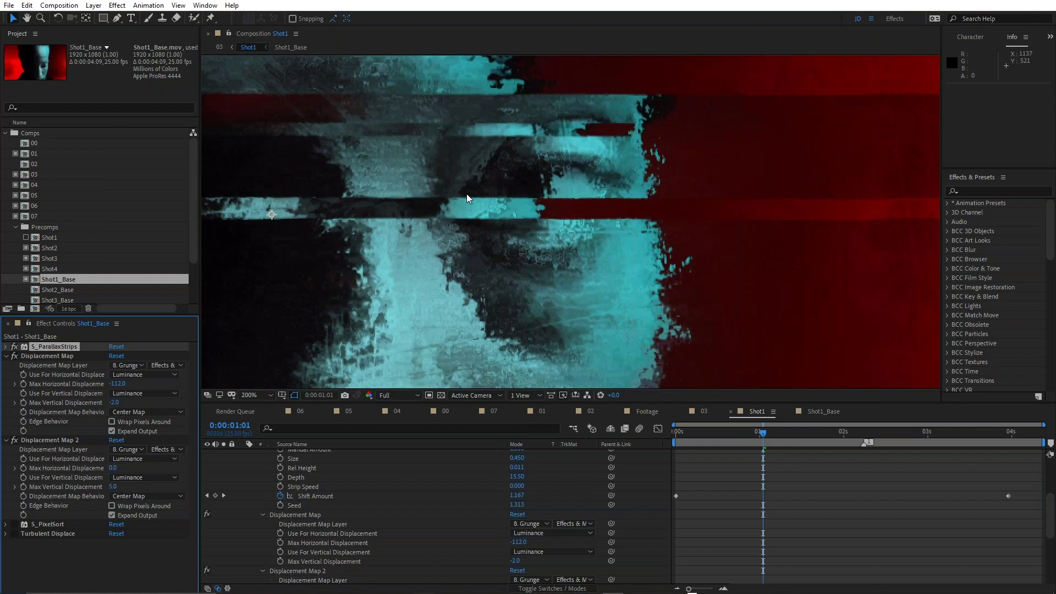
{"action": "scroll", "coordinate": [466, 193], "scroll_direction": "down", "scroll_amount": 1}
{"action": "scroll", "coordinate": [436, 200], "scroll_direction": "down", "scroll_amount": 1}
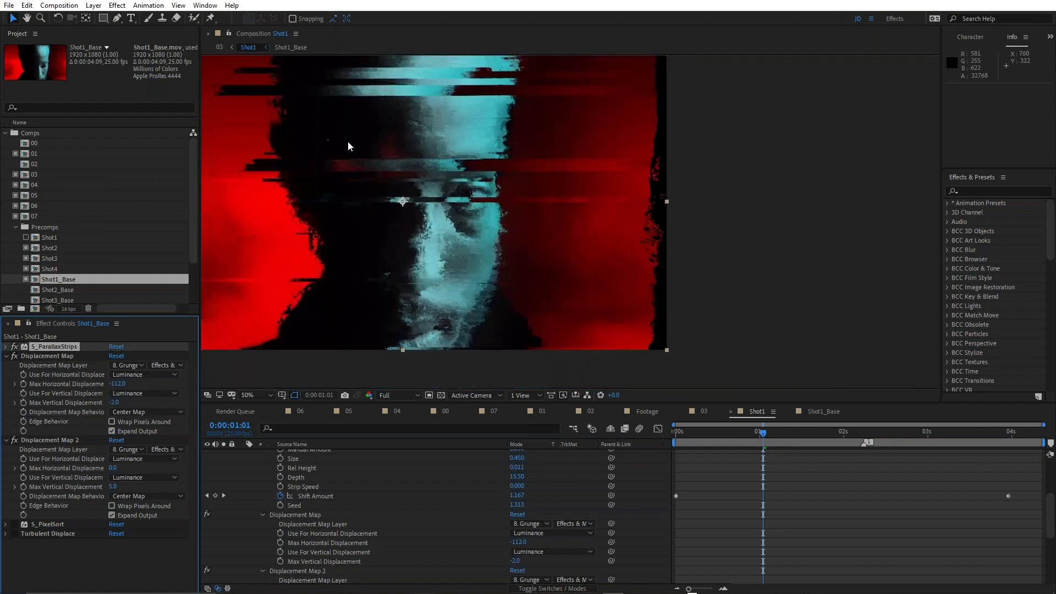
{"action": "scroll", "coordinate": [348, 146], "scroll_direction": "up", "scroll_amount": 1}
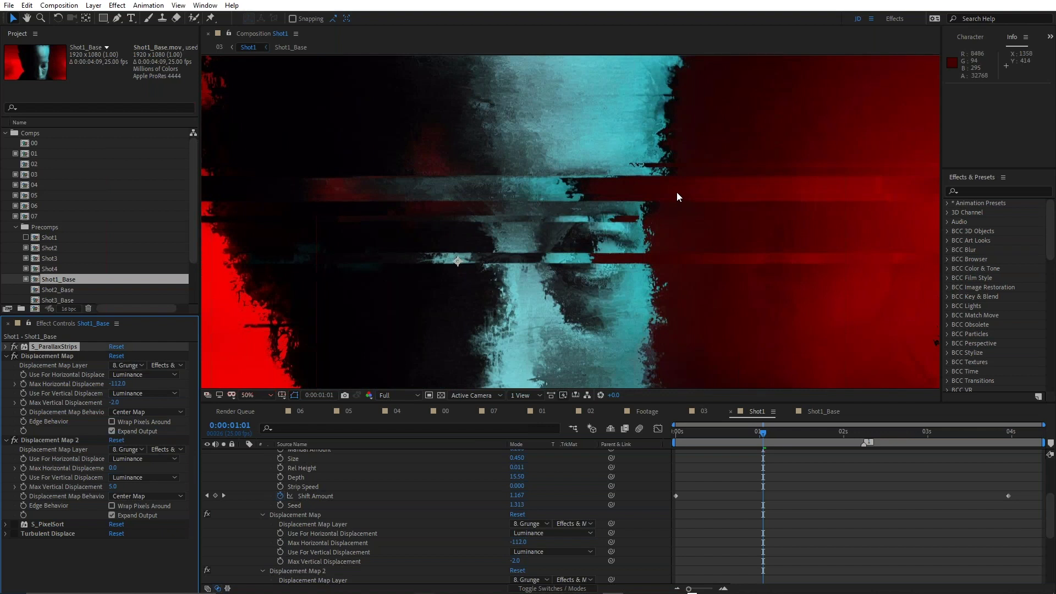
{"action": "scroll", "coordinate": [677, 192], "scroll_direction": "down", "scroll_amount": 1}
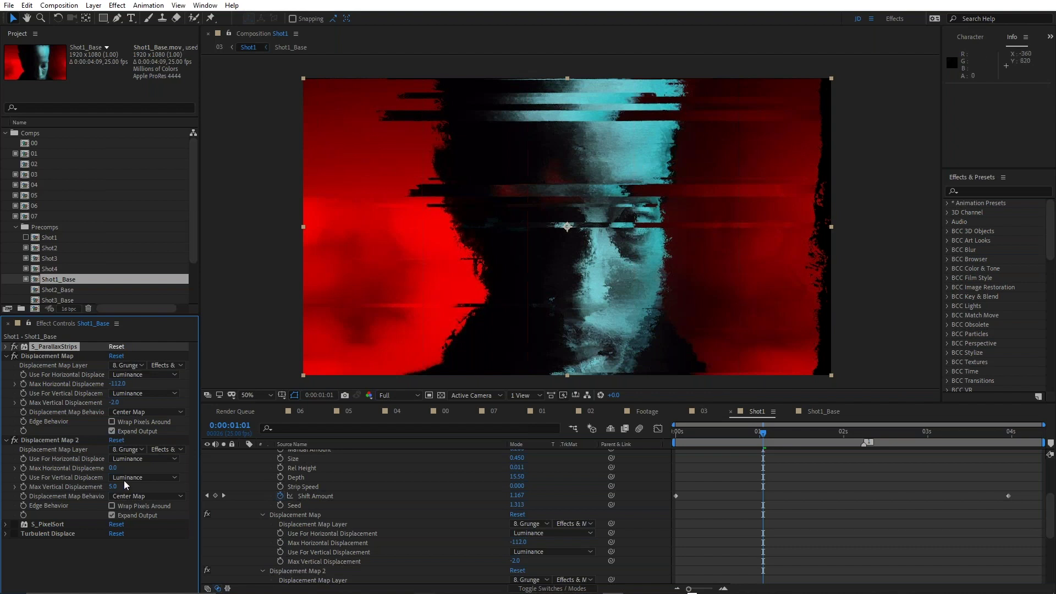
{"action": "left_click_drag", "start_coordinate": [54, 346], "coordinate": [282, 436]}
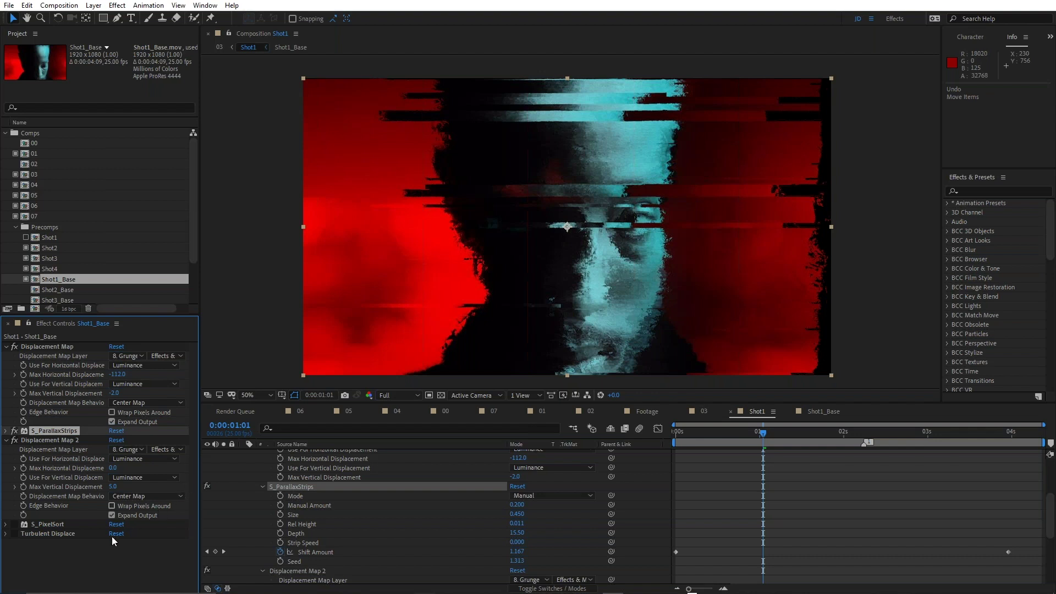
- Toggle Wrap Pixels Around on the first Displacement Map to compare the frame's outer edge, leaving it off
{"action": "left_click", "coordinate": [113, 506]}
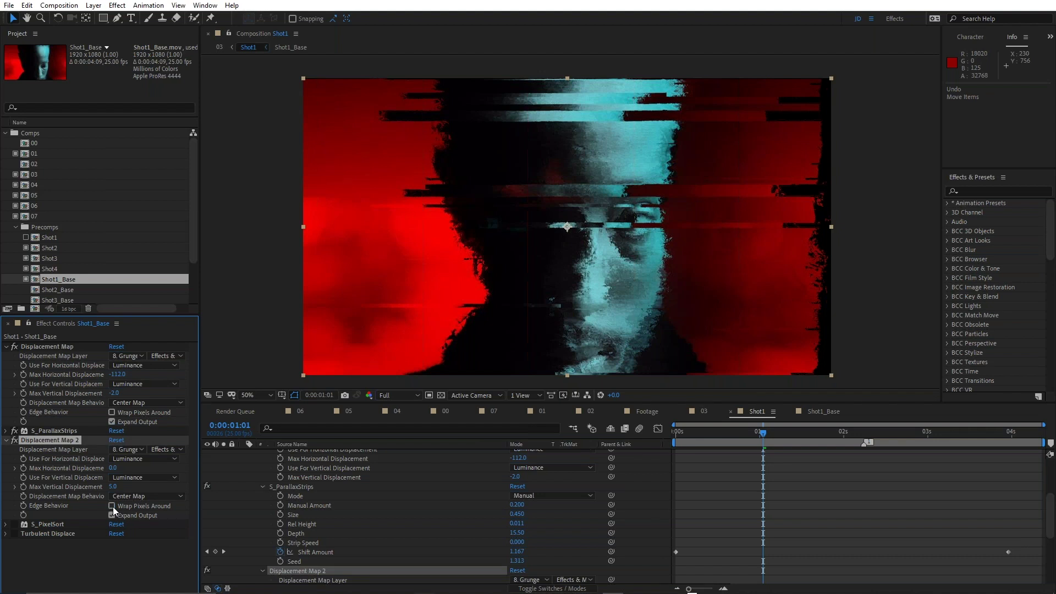
{"action": "left_click", "coordinate": [114, 411]}
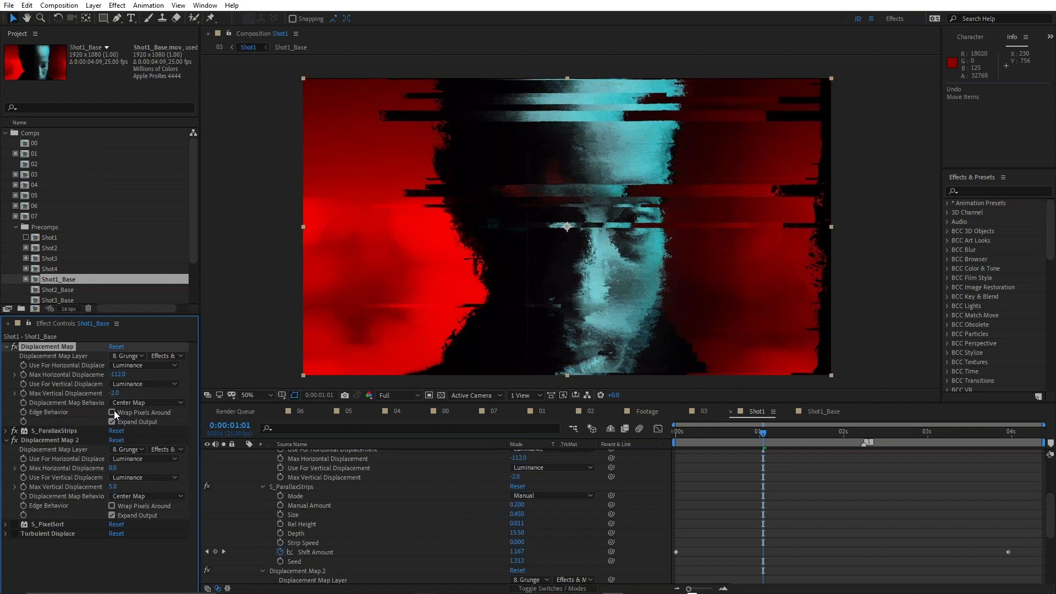
{"action": "left_click", "coordinate": [114, 410]}
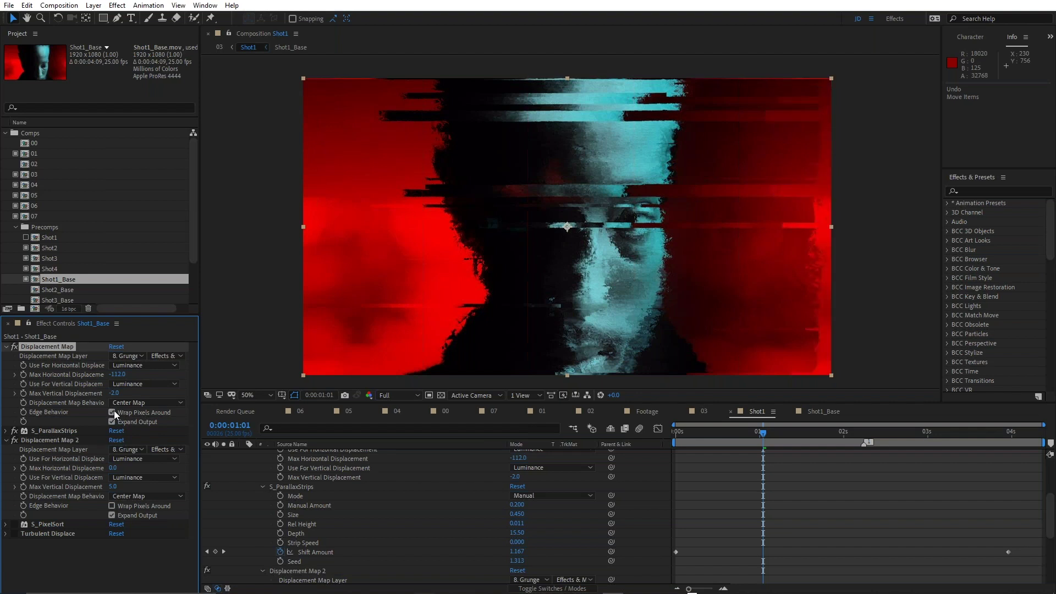
{"action": "left_click", "coordinate": [113, 411]}
{"action": "left_click", "coordinate": [113, 411]}
{"action": "left_click", "coordinate": [114, 412]}
{"action": "left_click", "coordinate": [114, 411]}
{"action": "left_click", "coordinate": [114, 411]}
{"action": "left_click", "coordinate": [114, 412]}
{"action": "scroll", "coordinate": [814, 219], "scroll_direction": "up", "scroll_amount": 2}
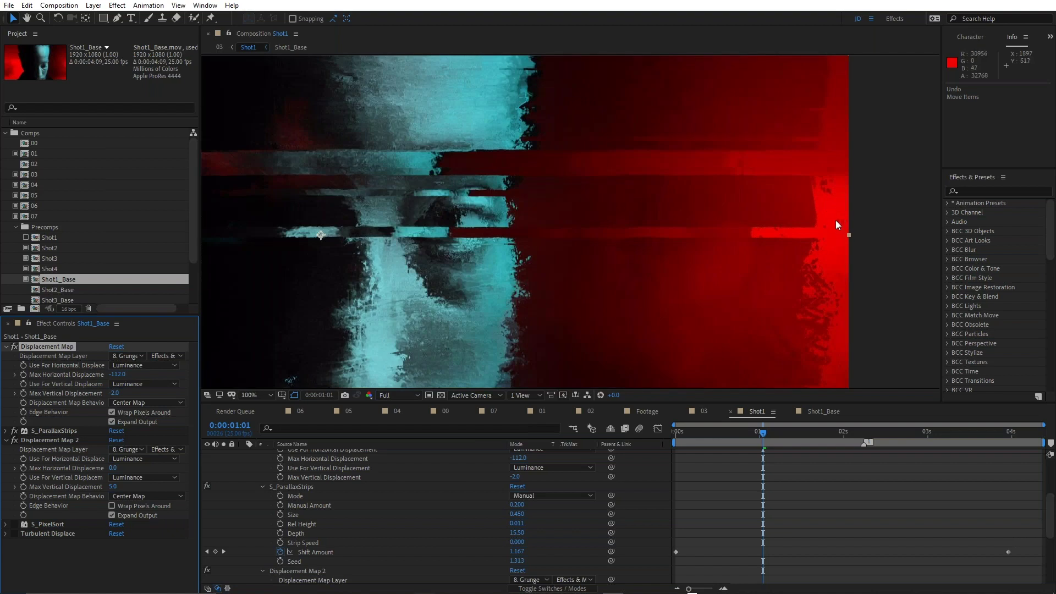
{"action": "scroll", "coordinate": [800, 206], "scroll_direction": "down", "scroll_amount": 2}
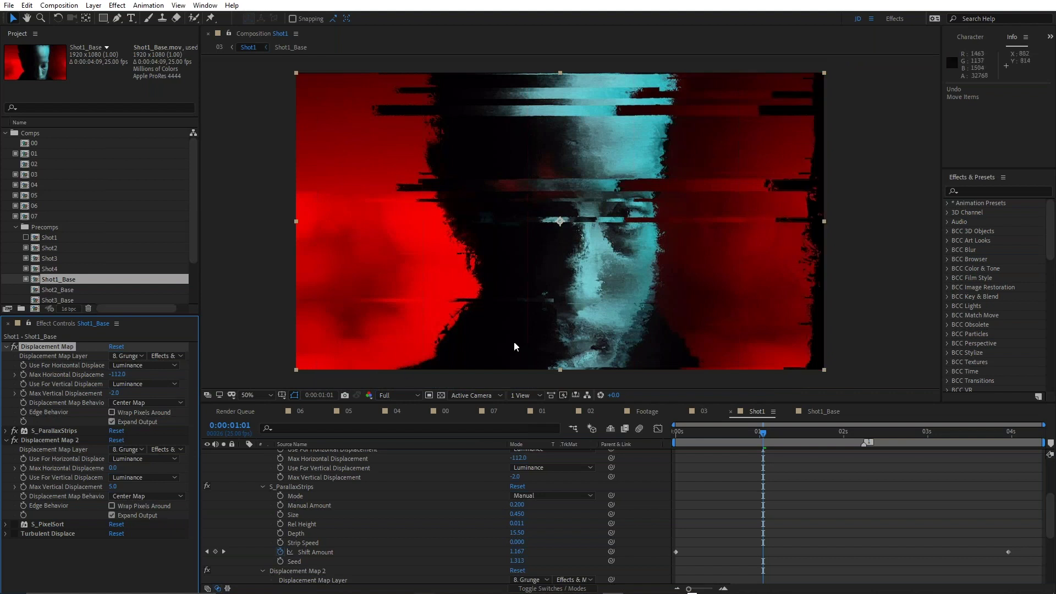
- Collapse Displacement Map 2's settings and enable S_PixelSort on layer 7, checking the pixel streaks across the face
{"action": "scroll", "coordinate": [394, 516], "scroll_direction": "up", "scroll_amount": 4}
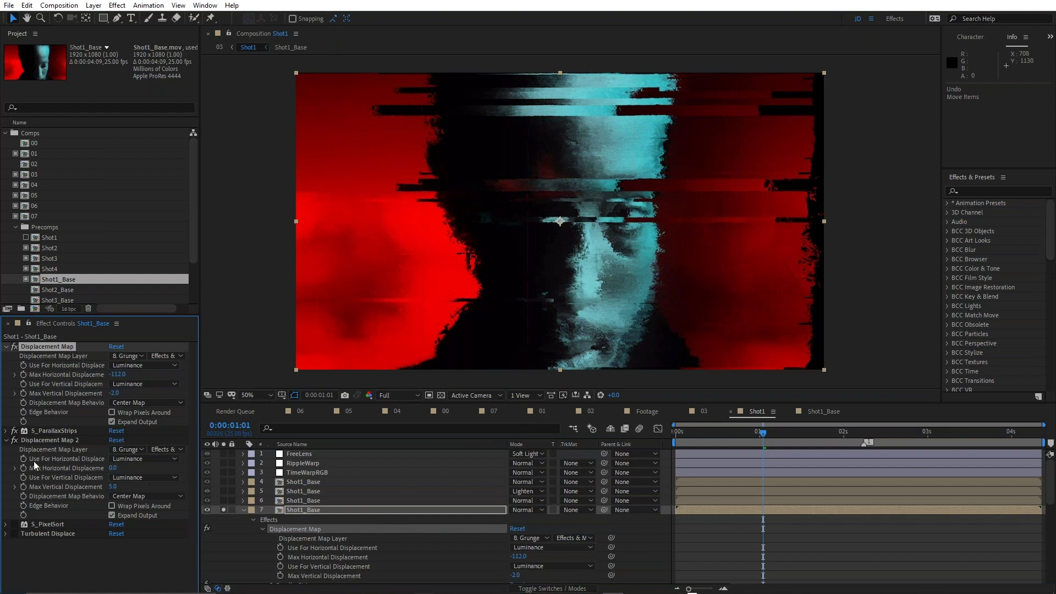
{"action": "left_click", "coordinate": [30, 441]}
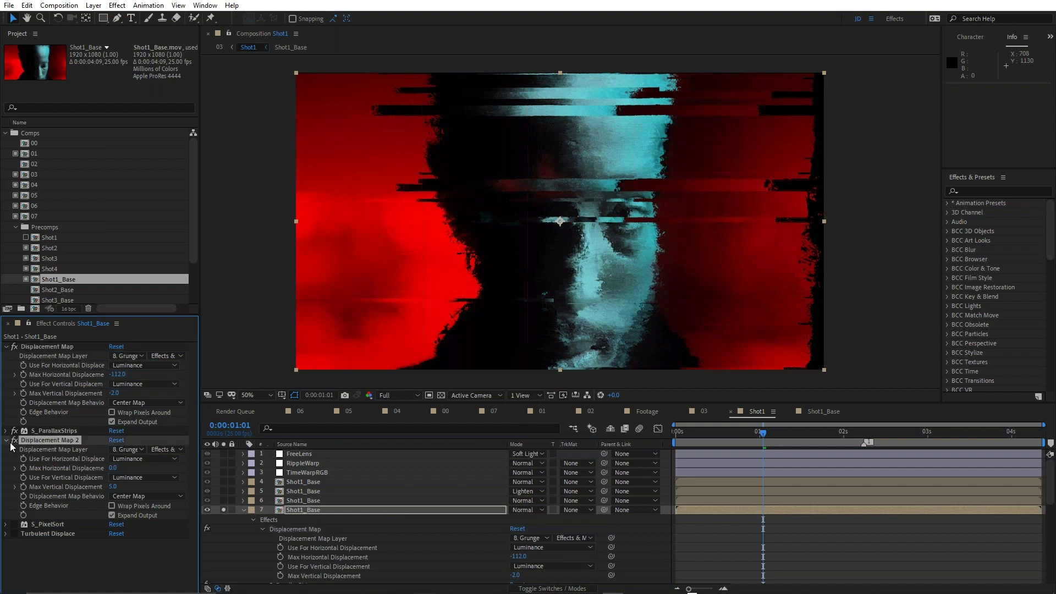
{"action": "left_click", "coordinate": [6, 441]}
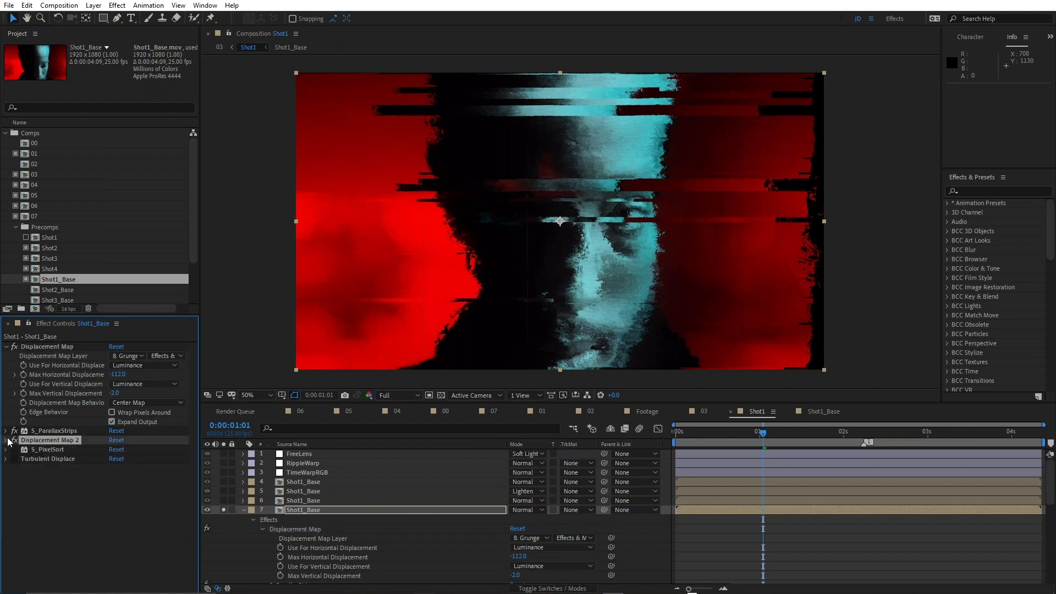
{"action": "left_click", "coordinate": [46, 450]}
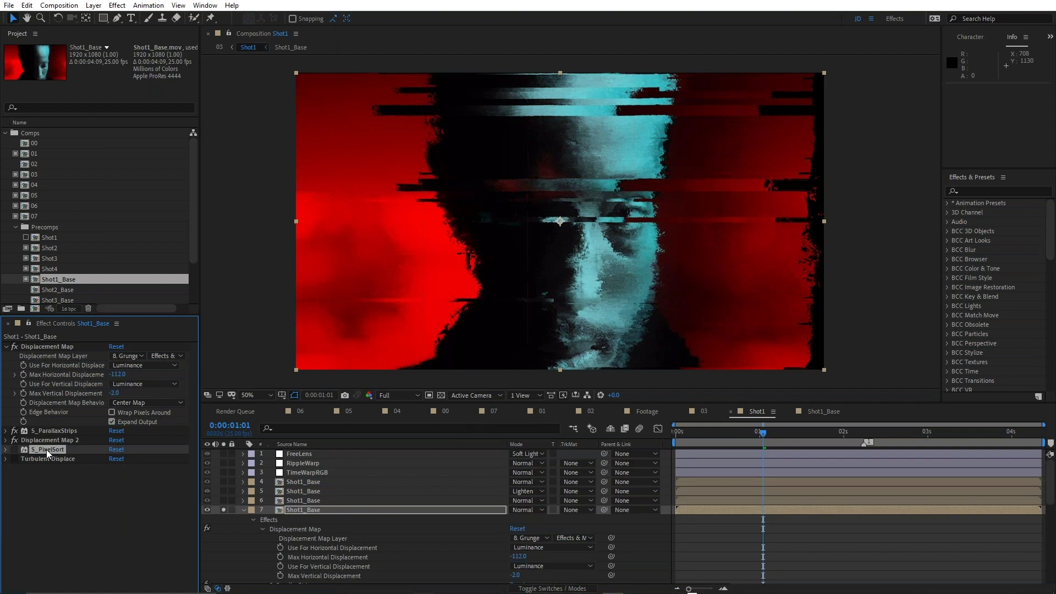
{"action": "left_click", "coordinate": [14, 449]}
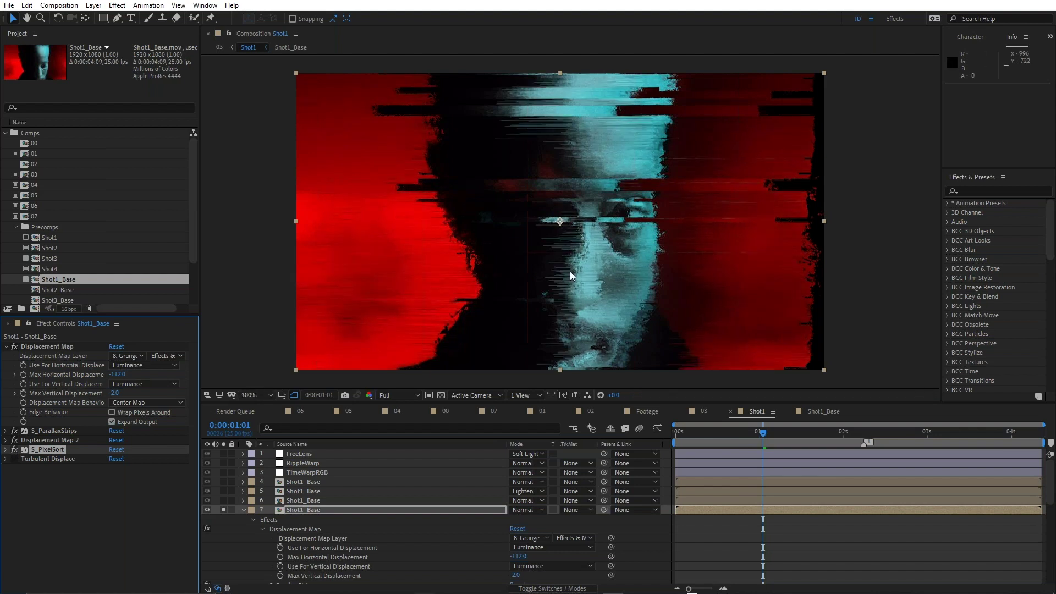
{"action": "scroll", "coordinate": [570, 272], "scroll_direction": "up", "scroll_amount": 1}
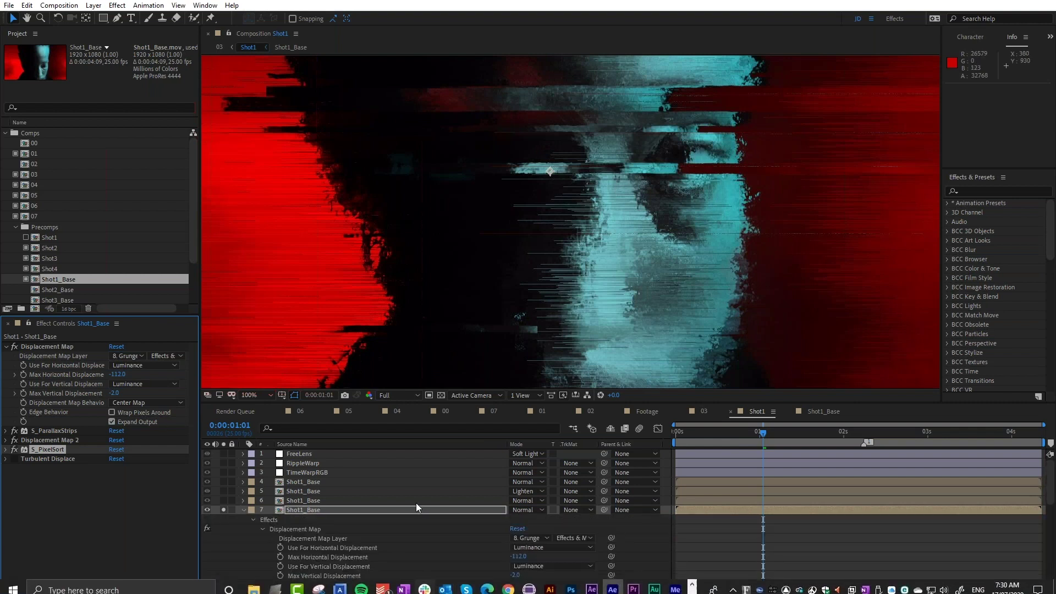
- Collapse layer 7's Displacement Maps and S_ParallaxStrips in the timeline and review S_PixelSort's Sort Type options, keeping red
{"action": "scroll", "coordinate": [397, 518], "scroll_direction": "down", "scroll_amount": 2}
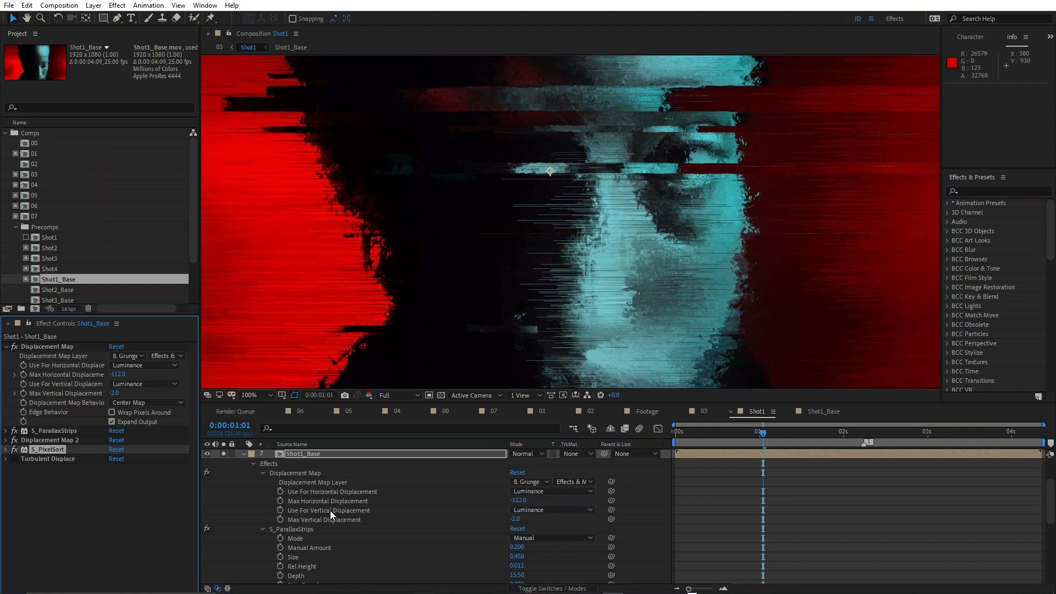
{"action": "left_click", "coordinate": [261, 472]}
{"action": "left_click", "coordinate": [262, 482]}
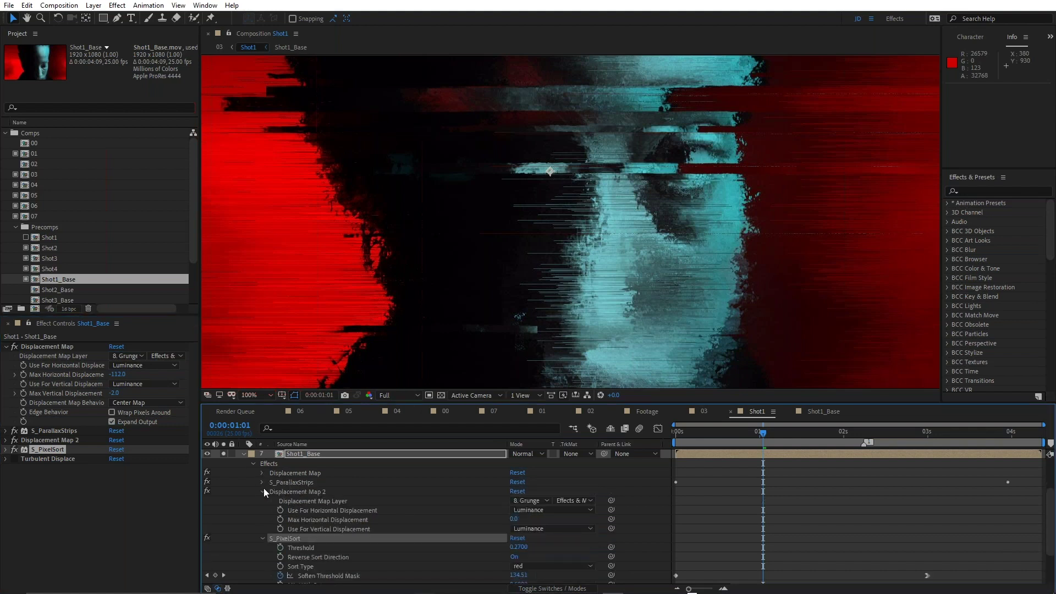
{"action": "left_click", "coordinate": [263, 490]}
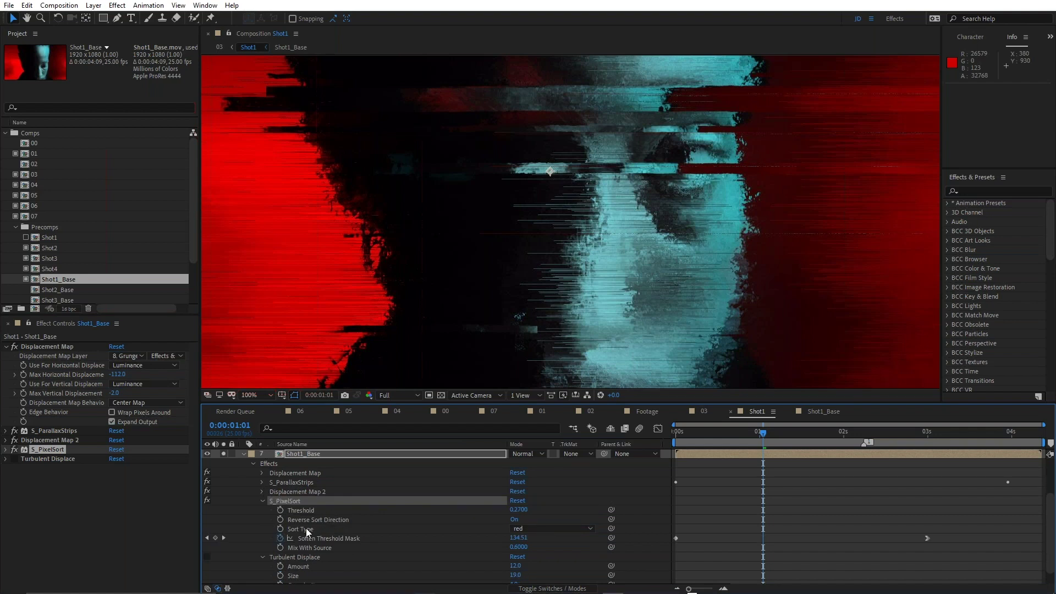
{"action": "left_click", "coordinate": [542, 529]}
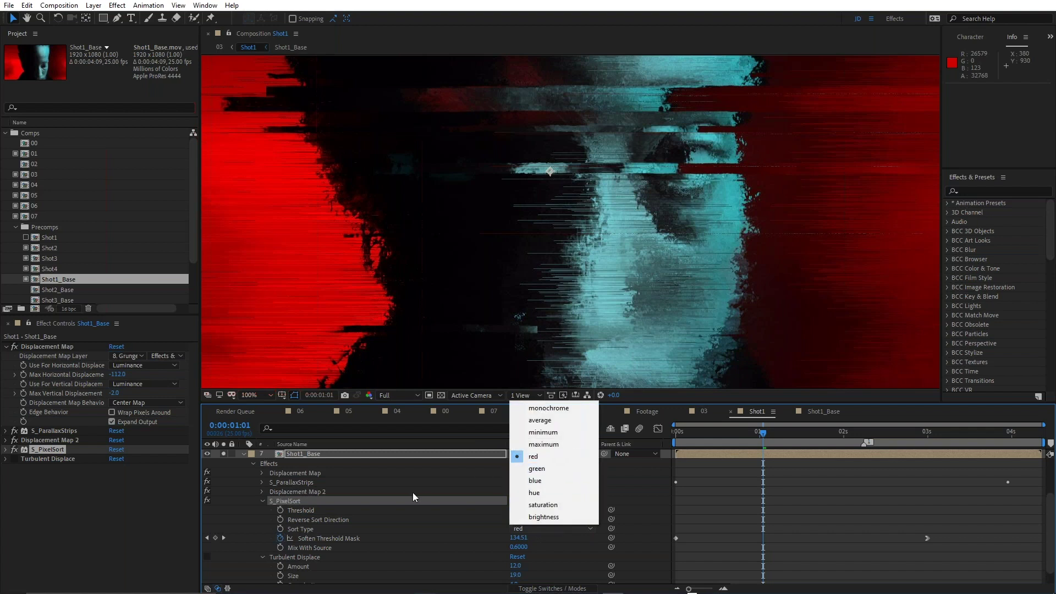
{"action": "left_click", "coordinate": [385, 517]}
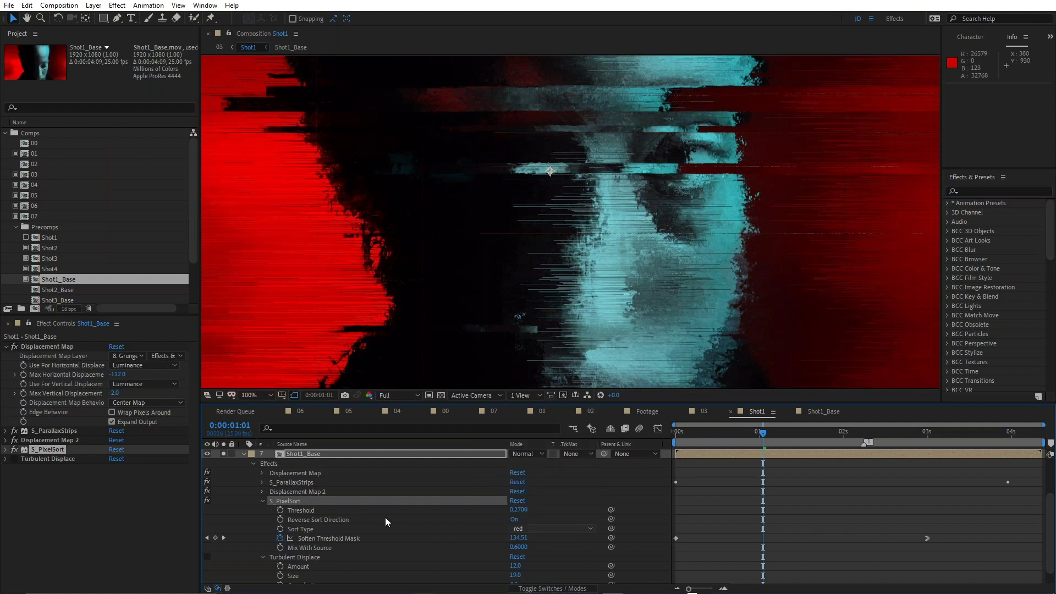
- Try a Soften Threshold Mask of 242.51 in S_PixelSort and undo the value change
{"action": "left_click", "coordinate": [322, 541]}
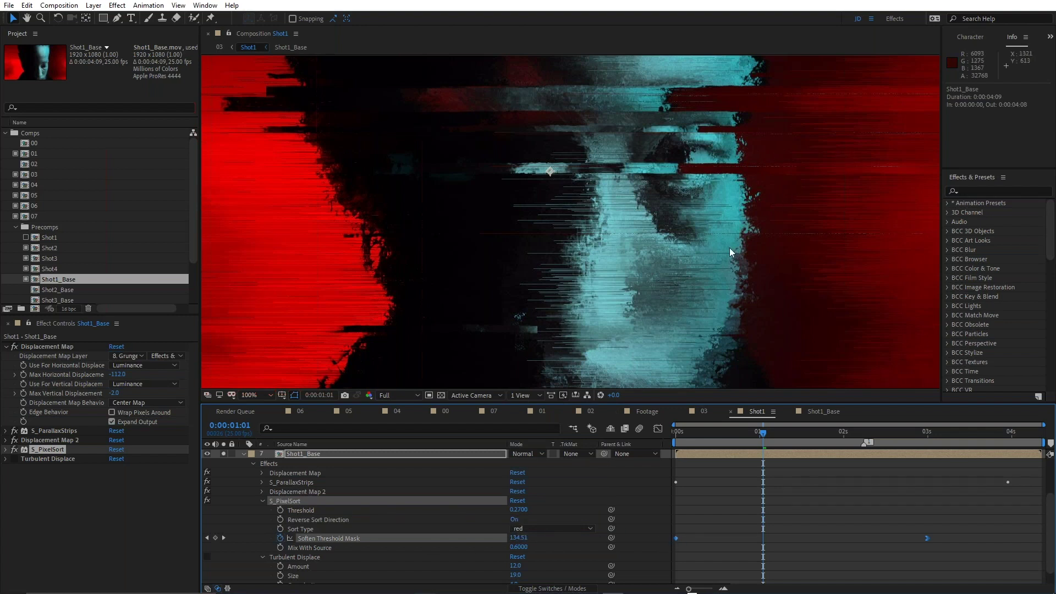
{"action": "mouse_move", "coordinate": [517, 539]}
{"action": "left_mouse_down"}
{"action": "mouse_move", "coordinate": [664, 537]}
{"action": "mouse_move", "coordinate": [541, 536]}
{"action": "mouse_move", "coordinate": [578, 533]}
{"action": "left_mouse_up"}
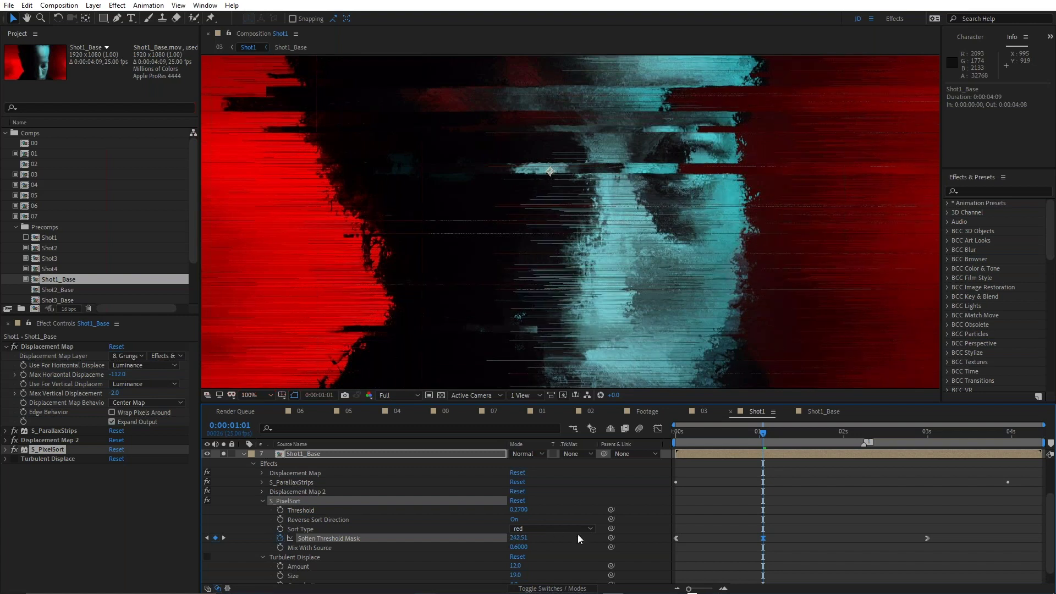
{"action": "key", "text": "ctrl+z"}
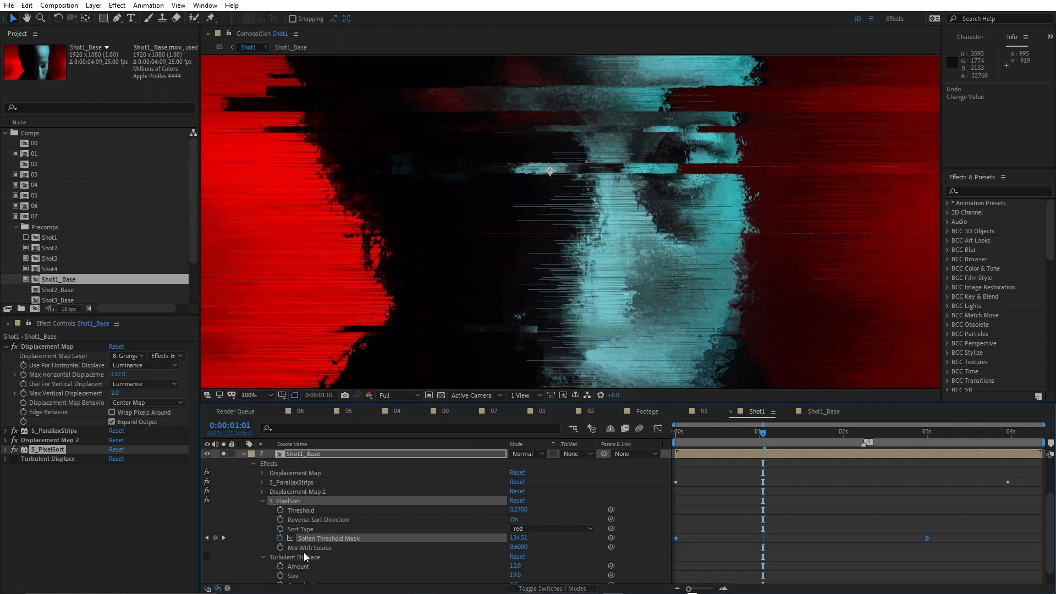
- Try a Mix With Source of 0 in S_PixelSort, inspect the streaks over the face, and undo the change
{"action": "left_click_drag", "start_coordinate": [521, 548], "coordinate": [418, 545]}
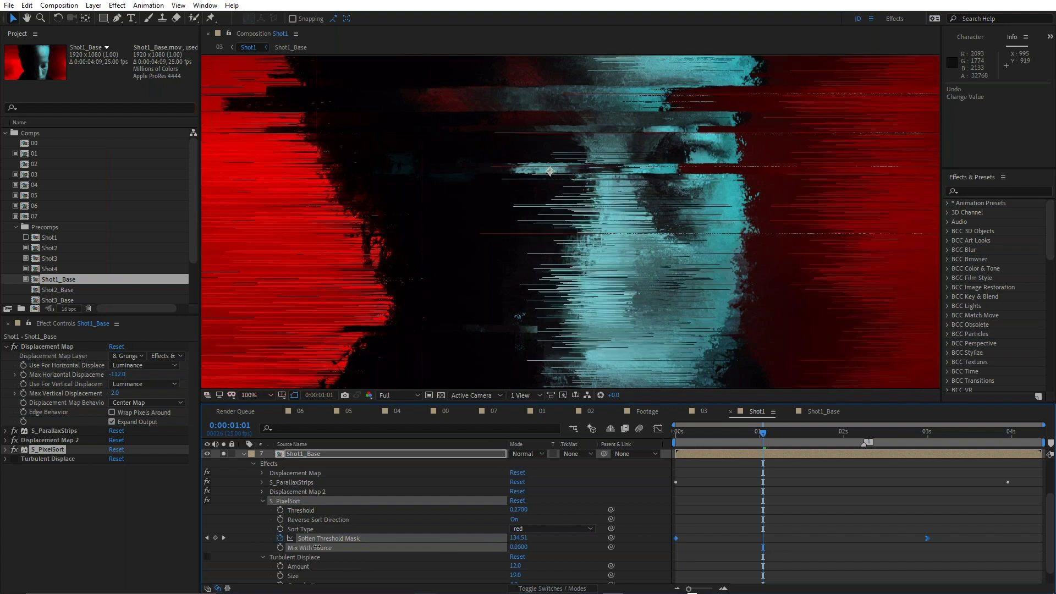
{"action": "scroll", "coordinate": [592, 249], "scroll_direction": "down", "scroll_amount": 2}
{"action": "scroll", "coordinate": [592, 250], "scroll_direction": "up", "scroll_amount": 2}
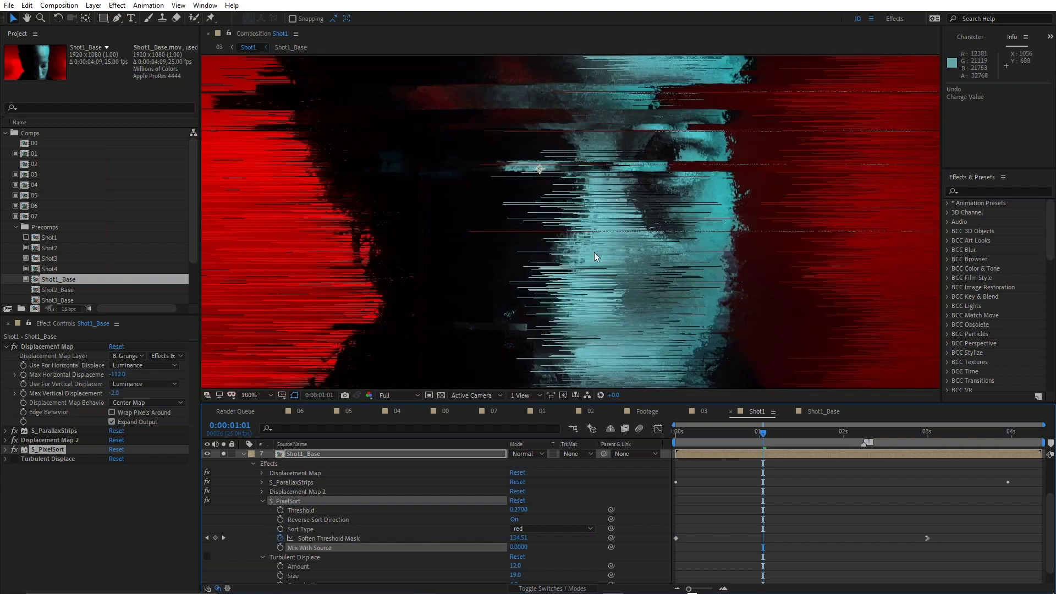
{"action": "key", "text": "ctrl+z"}
- Expand Turbulent Displace's settings and enable the effect while viewing the pixel-sort lines close up
{"action": "scroll", "coordinate": [614, 278], "scroll_direction": "up", "scroll_amount": 2}
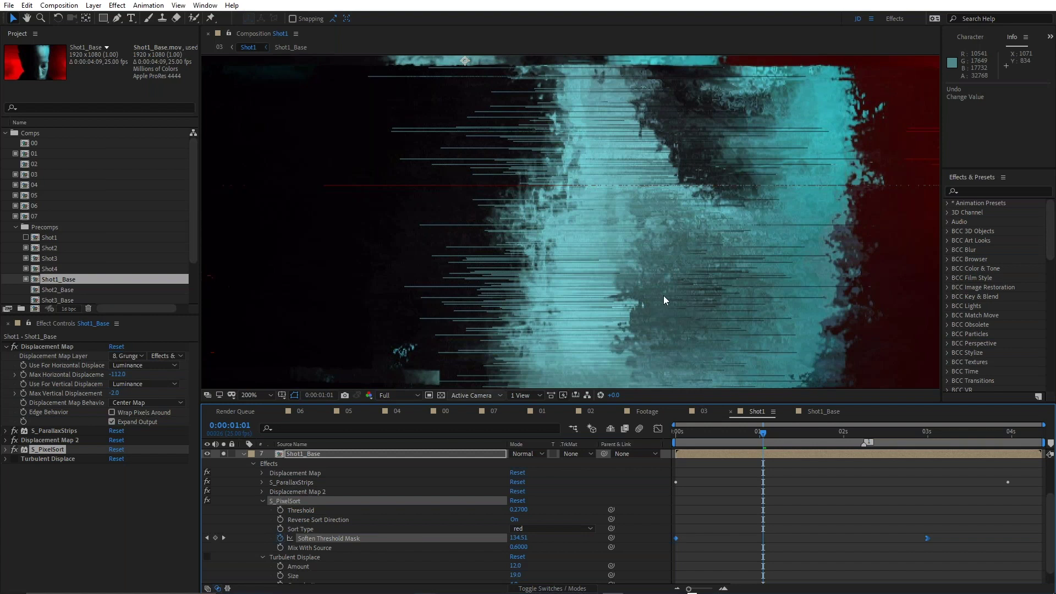
{"action": "left_click", "coordinate": [60, 456]}
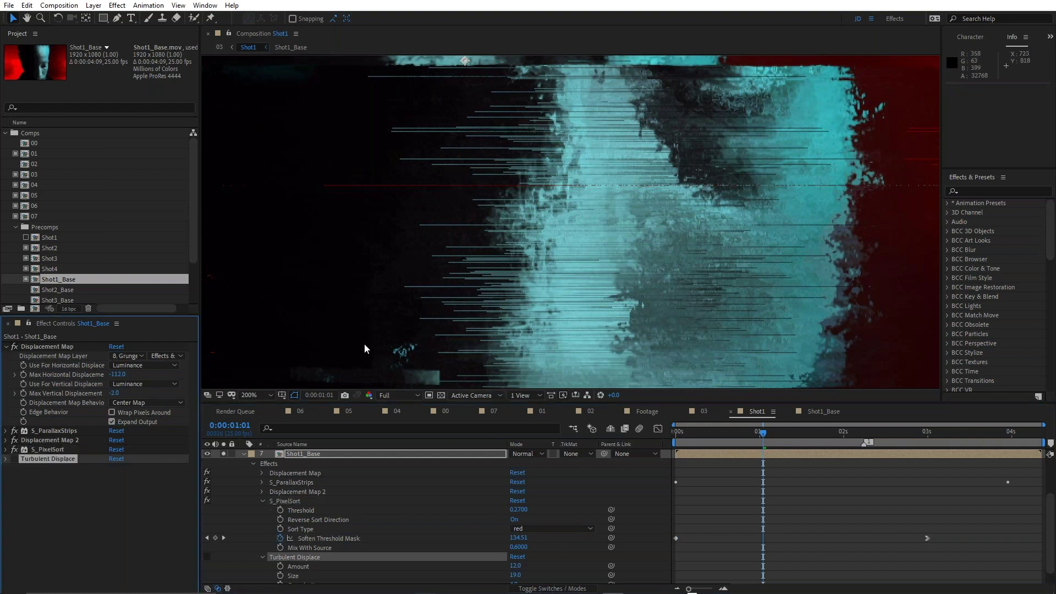
{"action": "scroll", "coordinate": [566, 172], "scroll_direction": "up", "scroll_amount": 2}
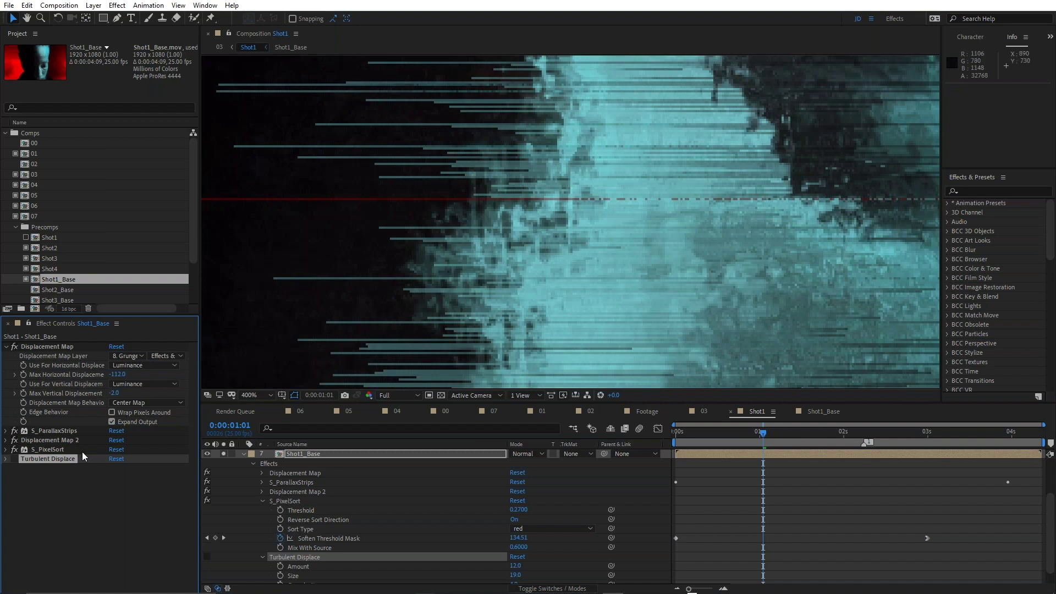
{"action": "left_click", "coordinate": [6, 459]}
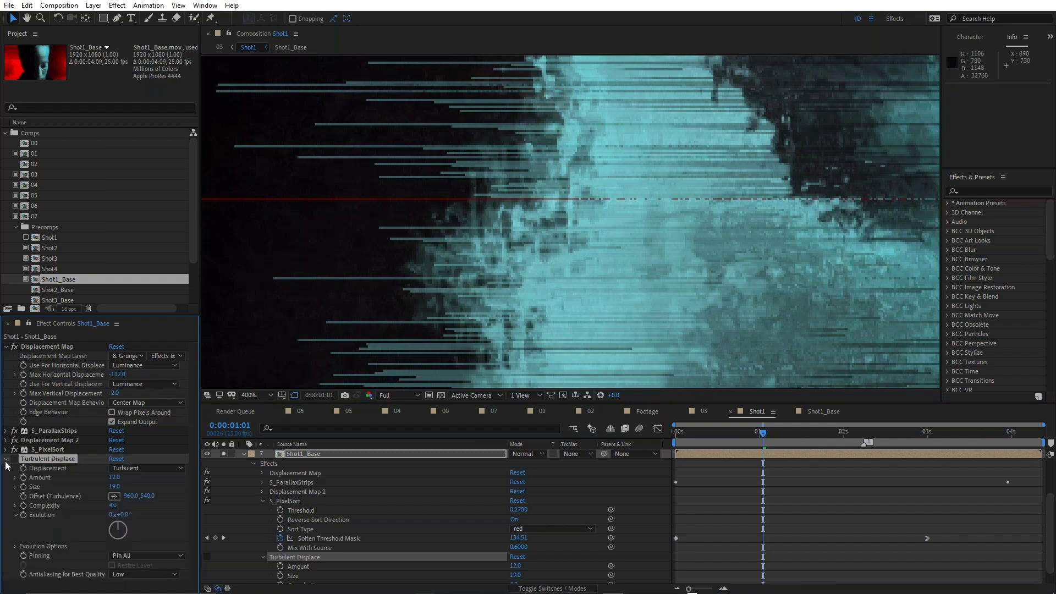
{"action": "left_click", "coordinate": [14, 459]}
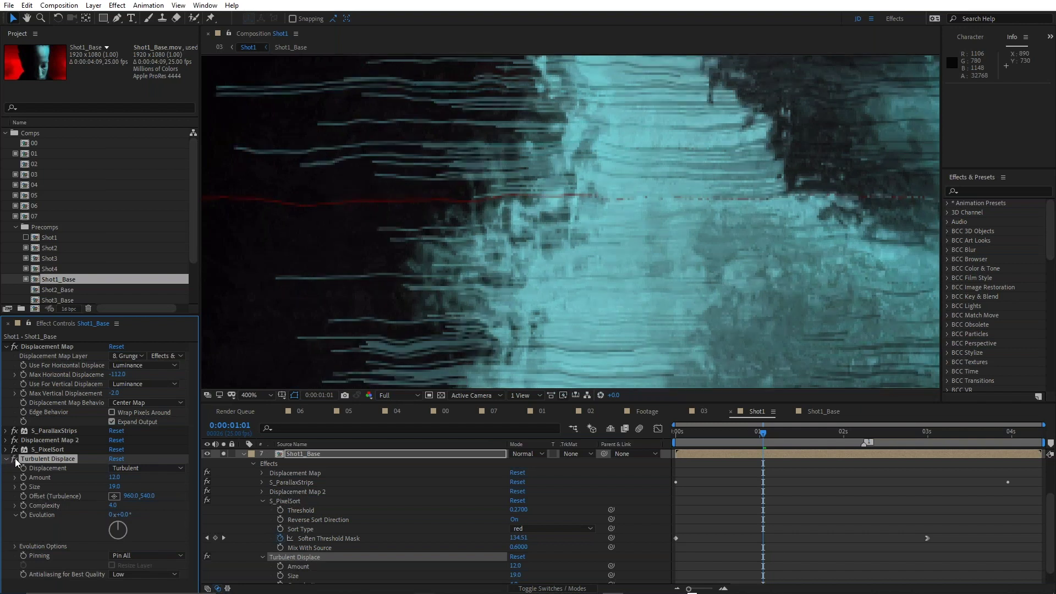
- Toggle Turbulent Displace off and on to compare straight and wavy lines, leave it enabled, and check the whole frame
{"action": "left_click", "coordinate": [15, 459]}
{"action": "left_click", "coordinate": [15, 459]}
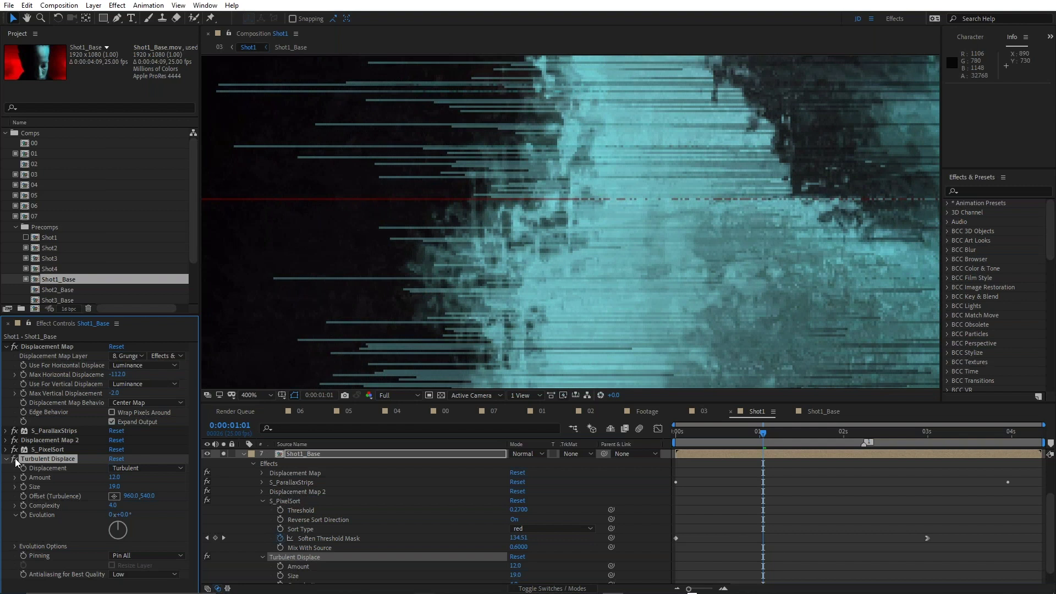
{"action": "left_click", "coordinate": [15, 459]}
{"action": "left_click", "coordinate": [15, 459]}
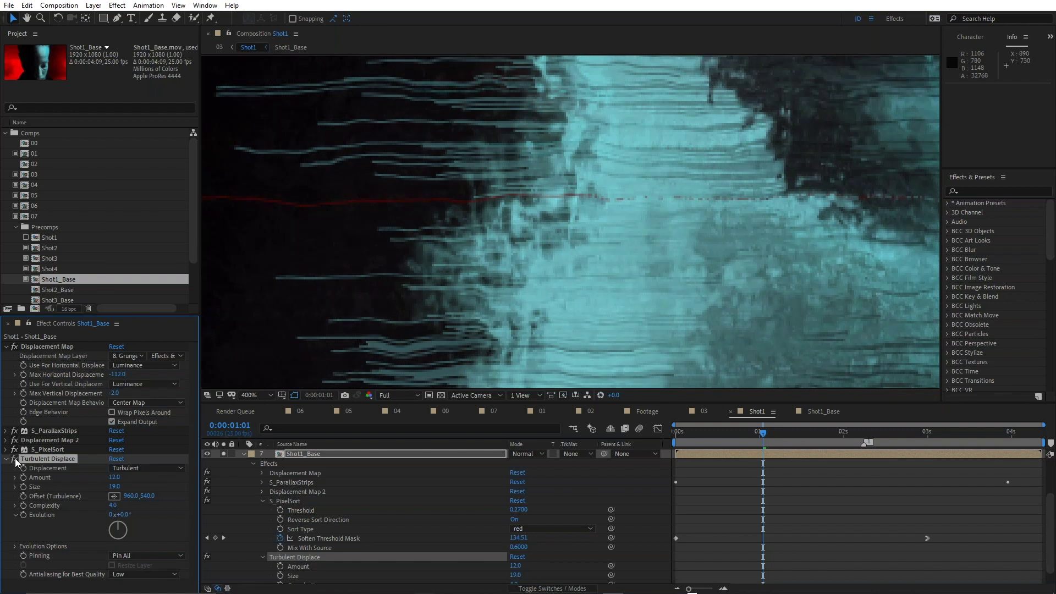
{"action": "left_click", "coordinate": [14, 459]}
{"action": "left_click", "coordinate": [15, 458]}
{"action": "left_click", "coordinate": [15, 459]}
{"action": "left_click", "coordinate": [15, 459]}
{"action": "scroll", "coordinate": [482, 203], "scroll_direction": "down", "scroll_amount": 6}
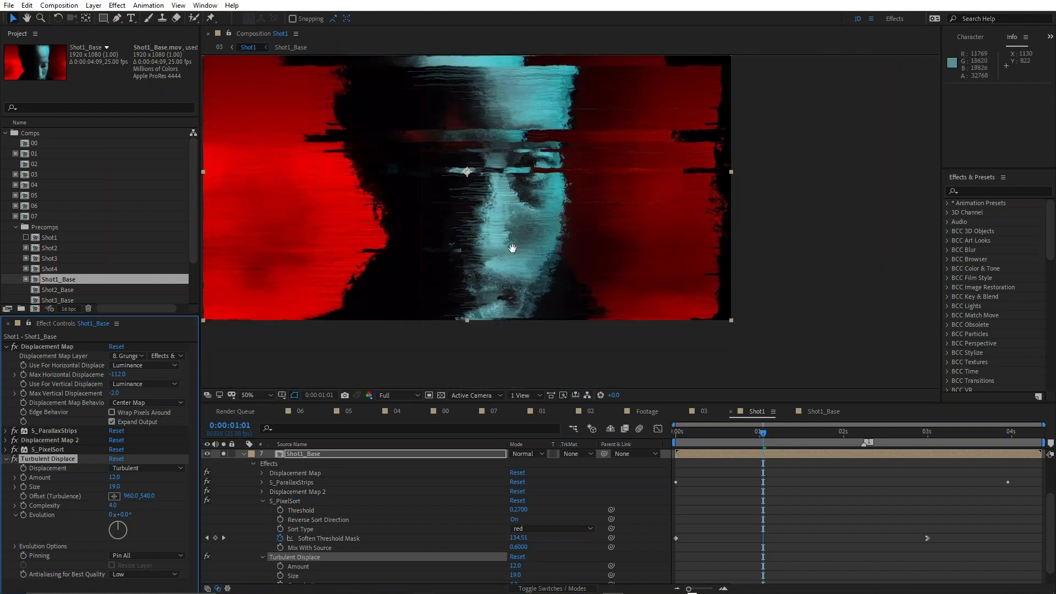
{"action": "left_click_drag", "start_coordinate": [504, 236], "coordinate": [582, 217]}
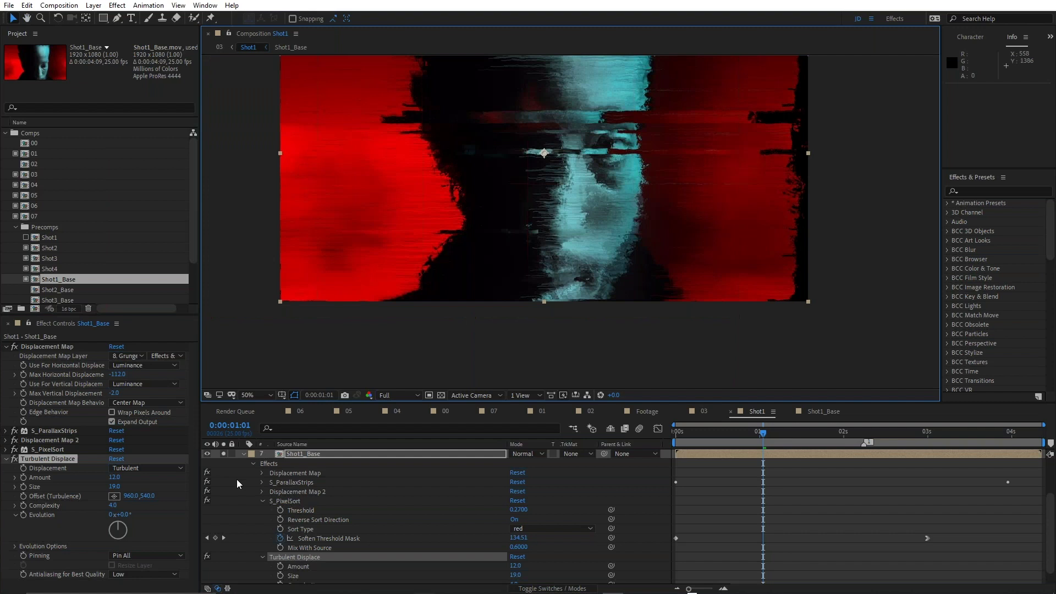
- Collapse the S_PixelSort and Turbulent Displace settings and layer 7 itself in the timeline
{"action": "left_click", "coordinate": [262, 502]}
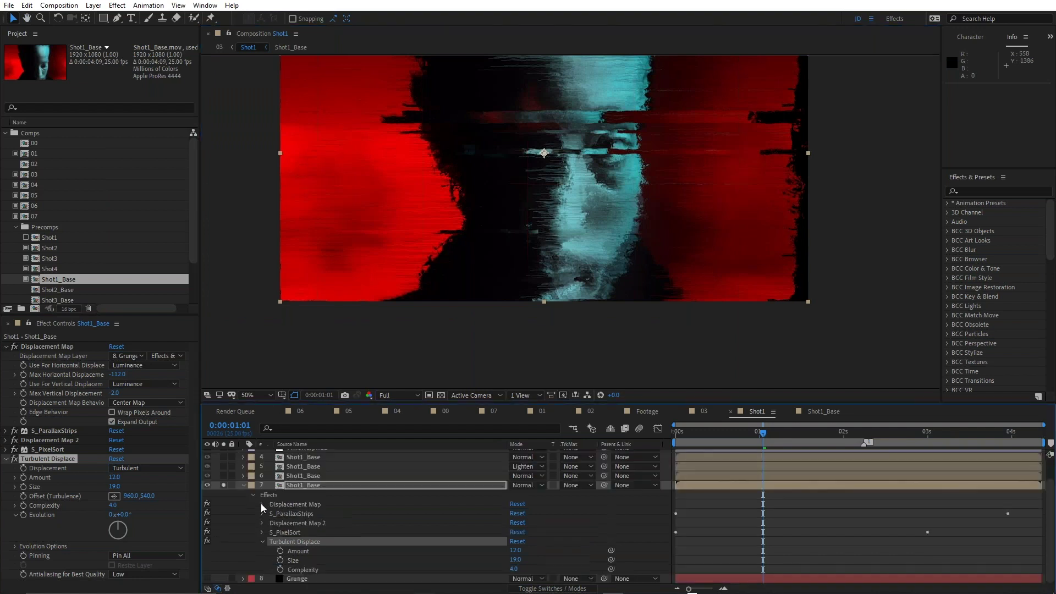
{"action": "left_click", "coordinate": [262, 541]}
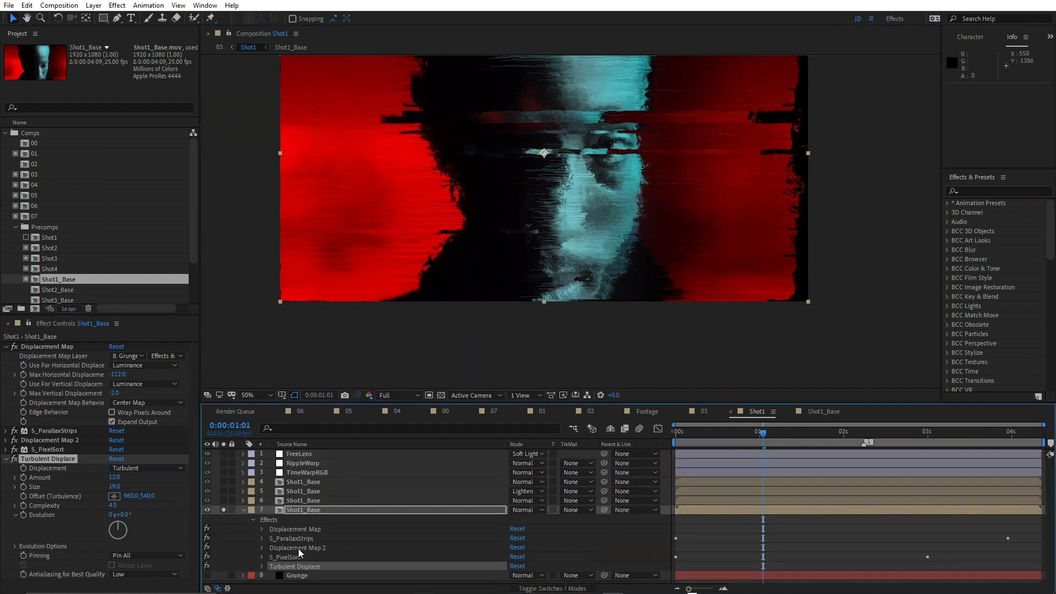
{"action": "left_click", "coordinate": [243, 510]}
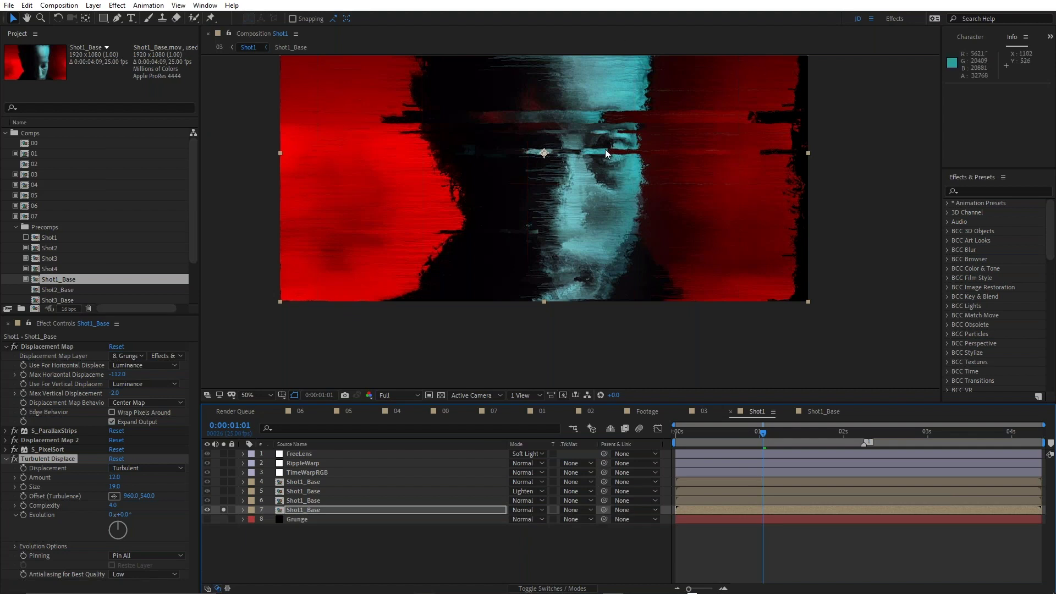
{"action": "left_click_drag", "start_coordinate": [598, 160], "coordinate": [598, 183]}
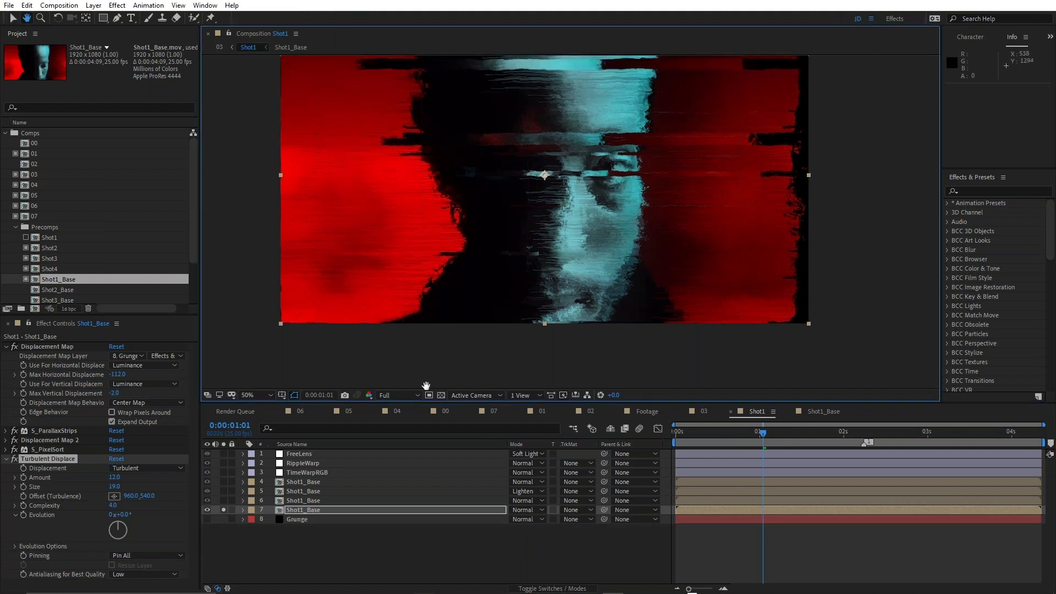
- Select the masked Shot1_Base layer 6 and toggle its solo to compare the face, leaving it soloed together with layer 7
{"action": "left_click", "coordinate": [316, 501]}
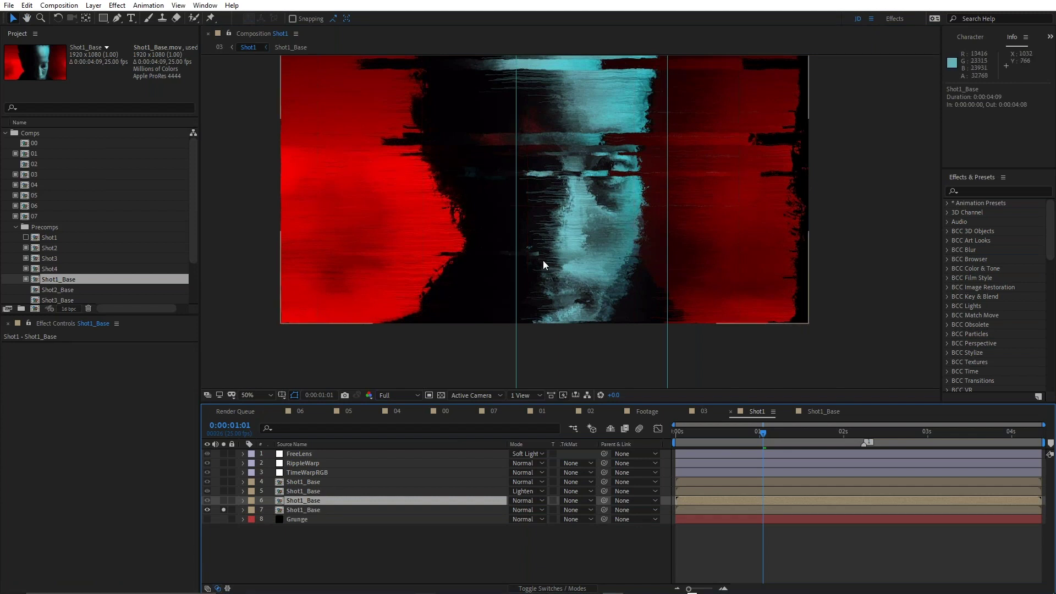
{"action": "left_click", "coordinate": [224, 500]}
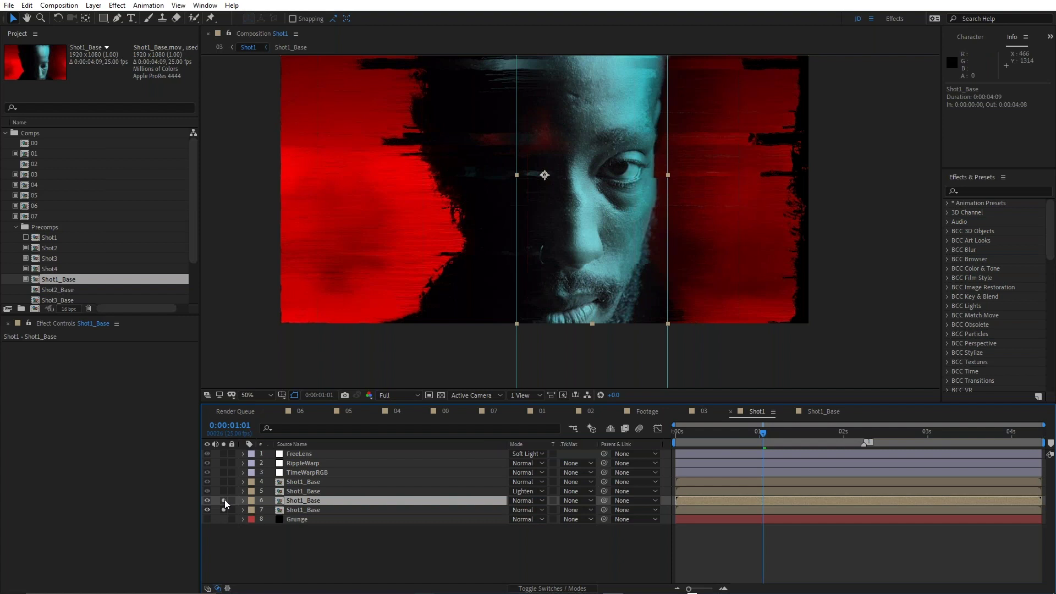
{"action": "left_click", "coordinate": [224, 500]}
{"action": "left_click", "coordinate": [225, 500]}
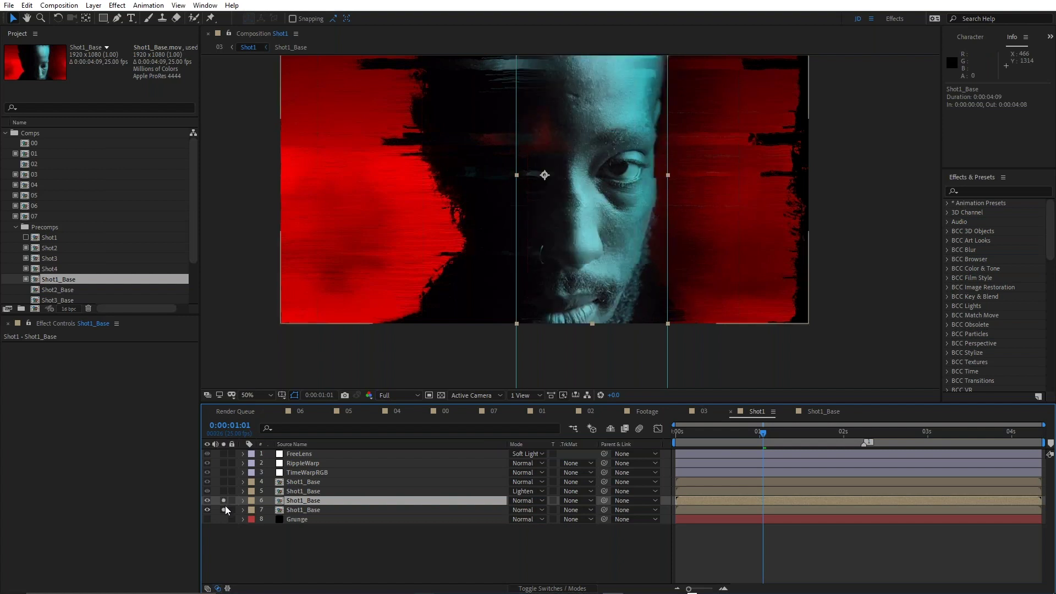
- Isolate layer 6 to examine its masked strip of the face, and solo layer 7 again
{"action": "scroll", "coordinate": [577, 195], "scroll_direction": "down", "scroll_amount": 2}
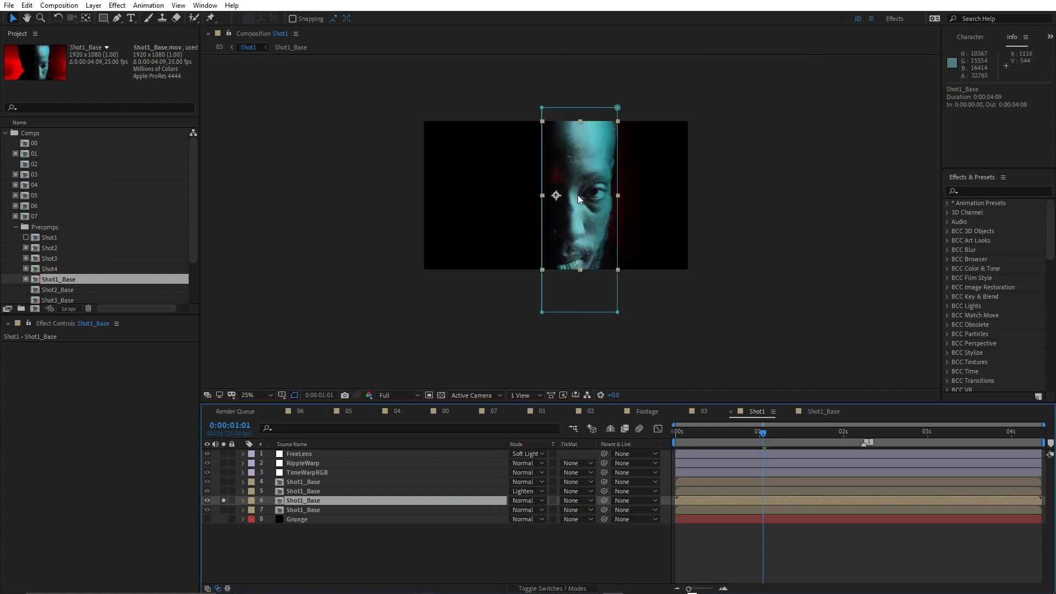
{"action": "scroll", "coordinate": [577, 195], "scroll_direction": "up", "scroll_amount": 2}
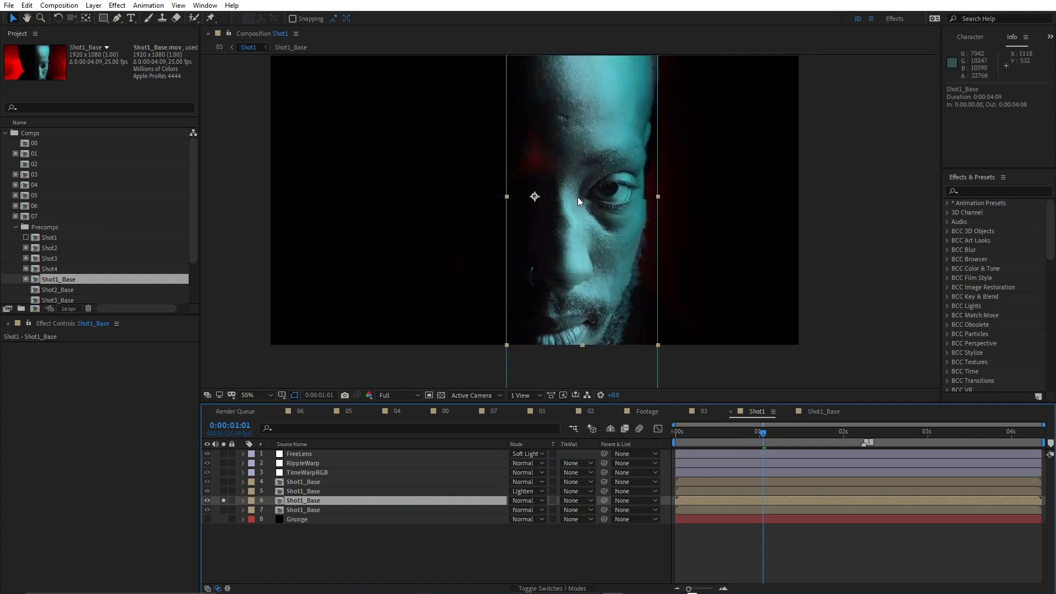
{"action": "left_click", "coordinate": [223, 509]}
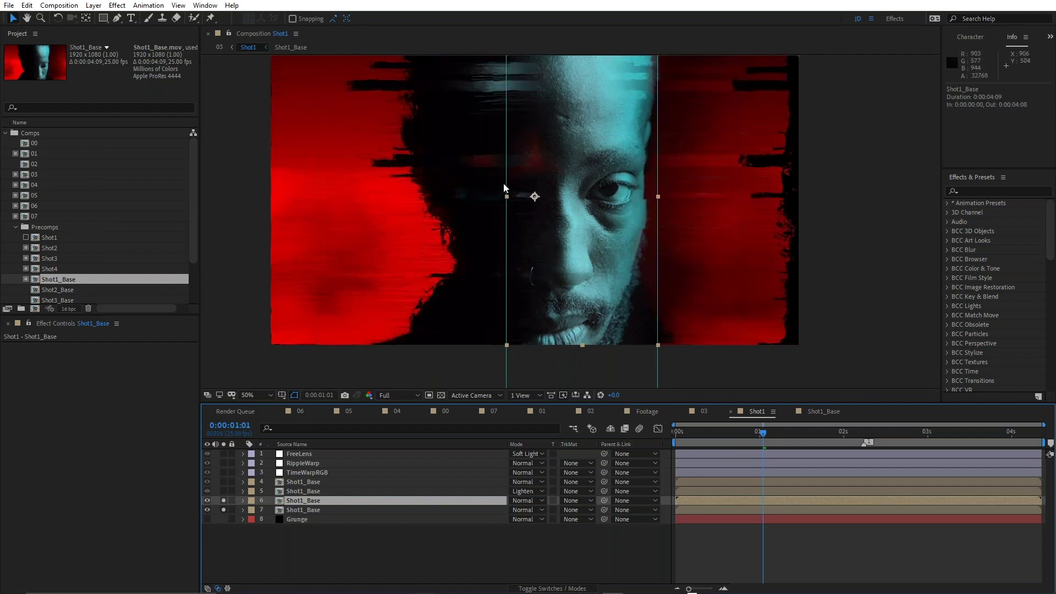
- Move the left edge of layer 6's mask inward toward the nose and its right edge outward past the cheek
{"action": "scroll", "coordinate": [440, 173], "scroll_direction": "up", "scroll_amount": 2}
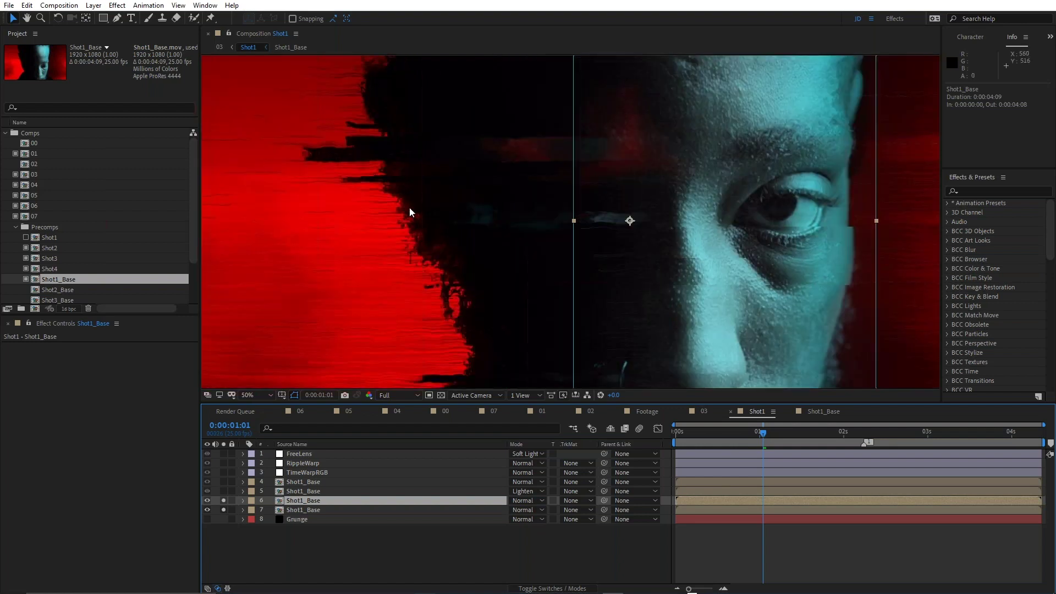
{"action": "scroll", "coordinate": [409, 208], "scroll_direction": "down", "scroll_amount": 2}
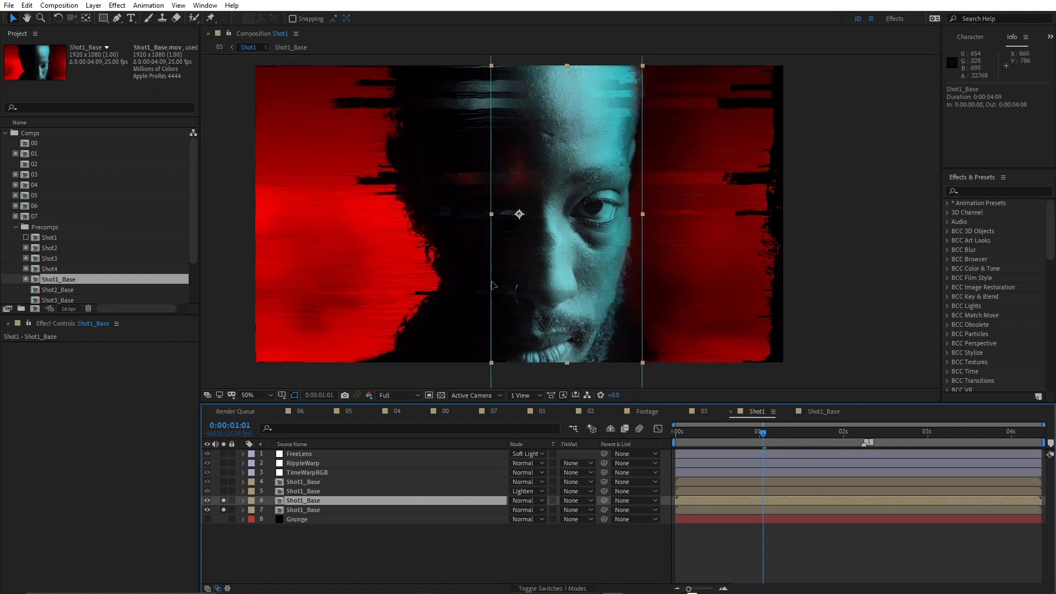
{"action": "left_click_drag", "start_coordinate": [491, 285], "coordinate": [513, 279]}
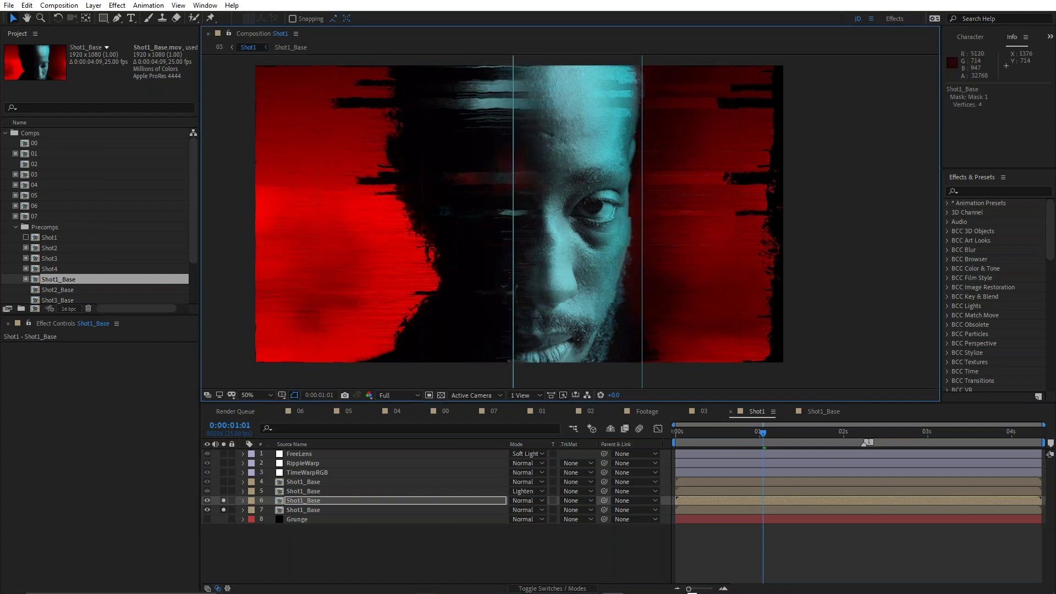
{"action": "mouse_move", "coordinate": [643, 255]}
{"action": "left_mouse_down"}
{"action": "mouse_move", "coordinate": [614, 259]}
{"action": "mouse_move", "coordinate": [655, 259]}
{"action": "left_mouse_up"}
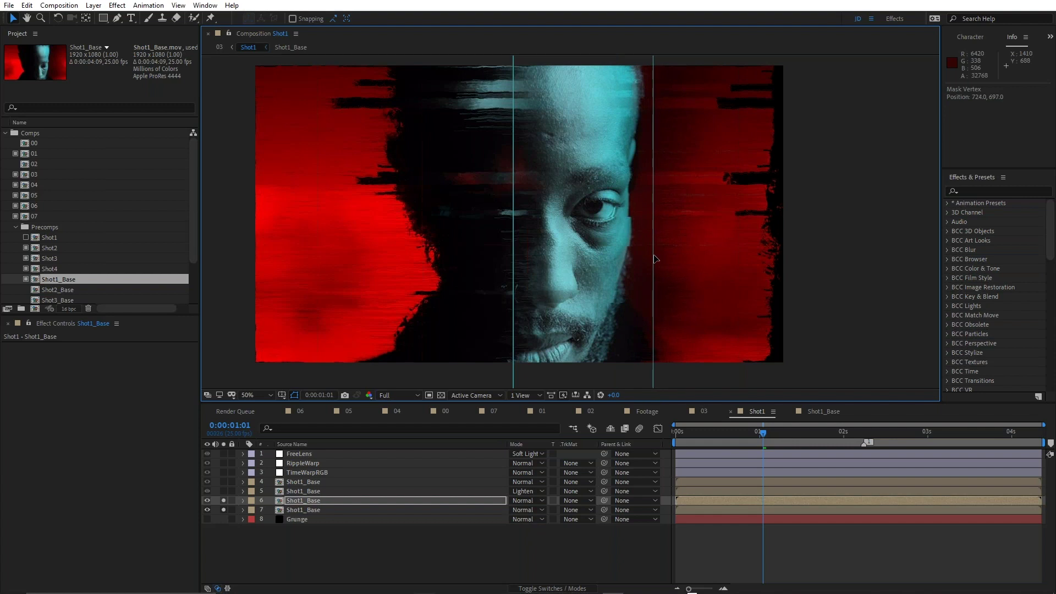
{"action": "left_click", "coordinate": [714, 542]}
- Examine the face, and toggle layer 6's solo off and on to compare the adjusted mask
{"action": "scroll", "coordinate": [601, 221], "scroll_direction": "up", "scroll_amount": 2}
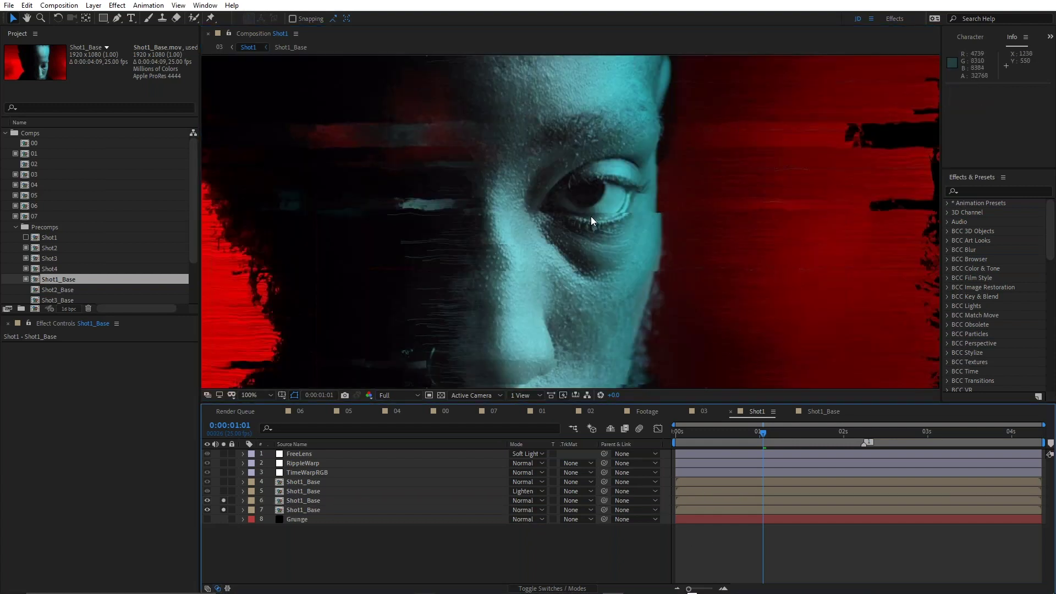
{"action": "scroll", "coordinate": [590, 216], "scroll_direction": "down", "scroll_amount": 2}
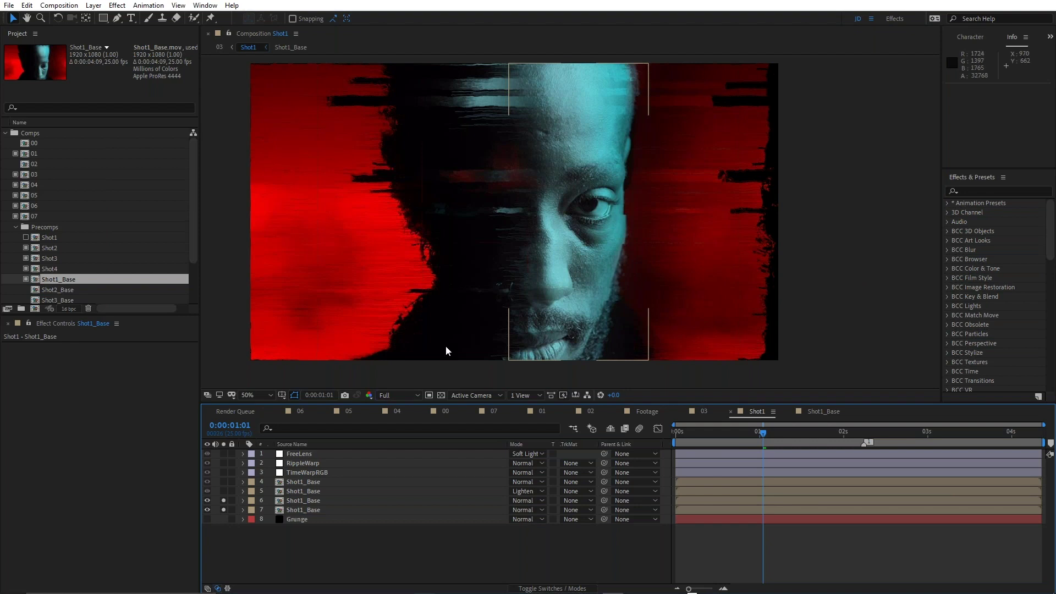
{"action": "left_click", "coordinate": [224, 500]}
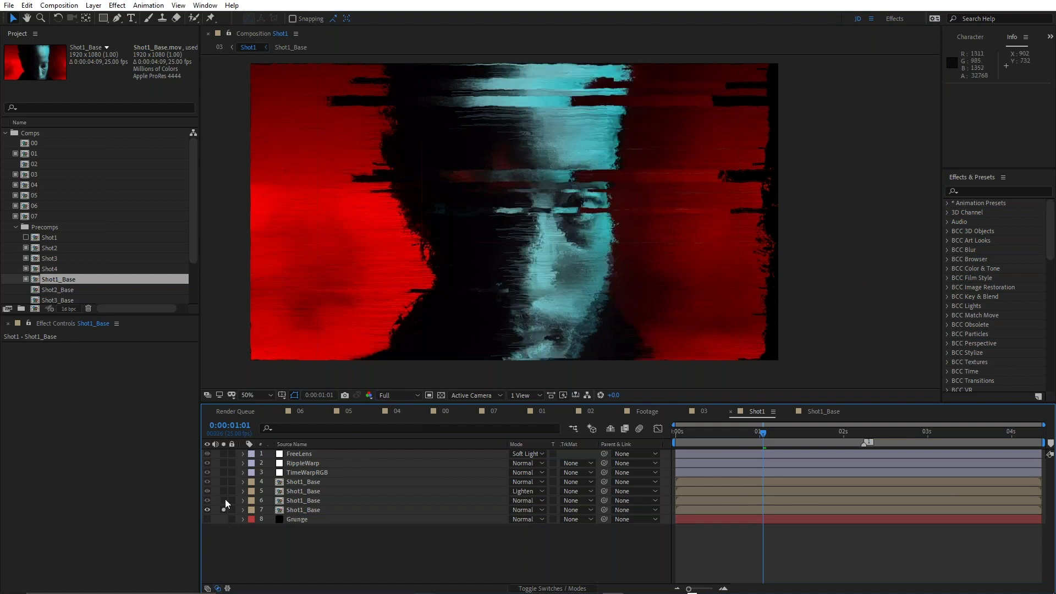
{"action": "left_click", "coordinate": [223, 500]}
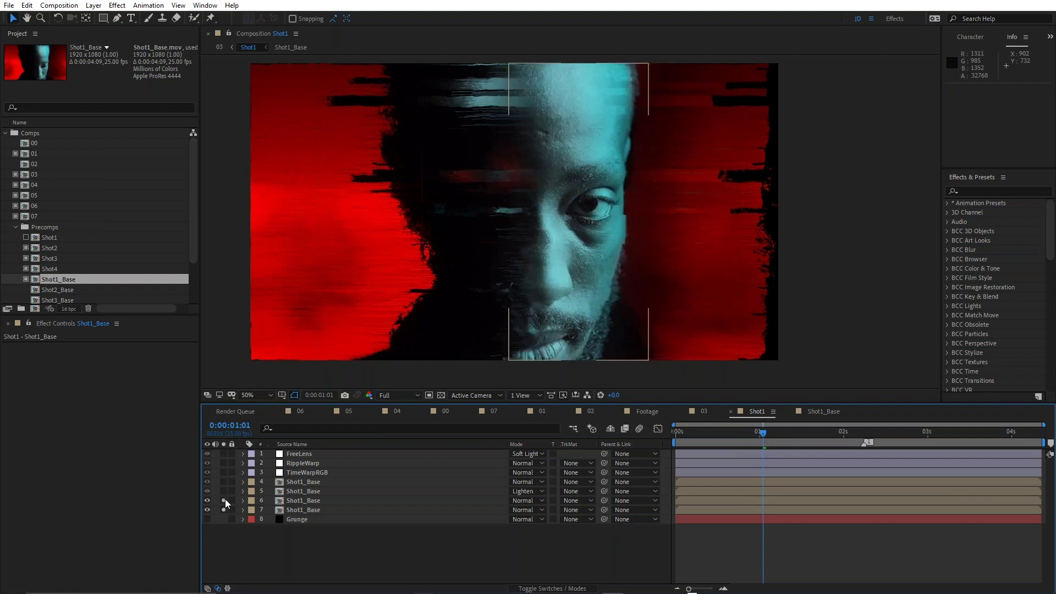
- Select Shot1_Base layer 5 and solo it with layers 6 and 7 to examine its pixel sorting on the face
{"action": "left_click", "coordinate": [305, 491]}
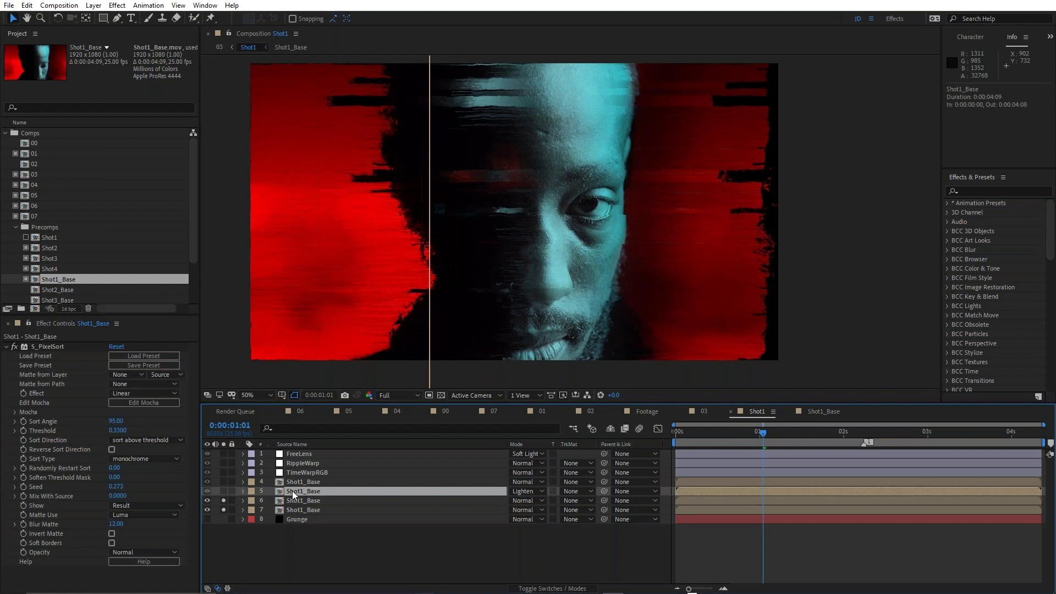
{"action": "left_click", "coordinate": [223, 491]}
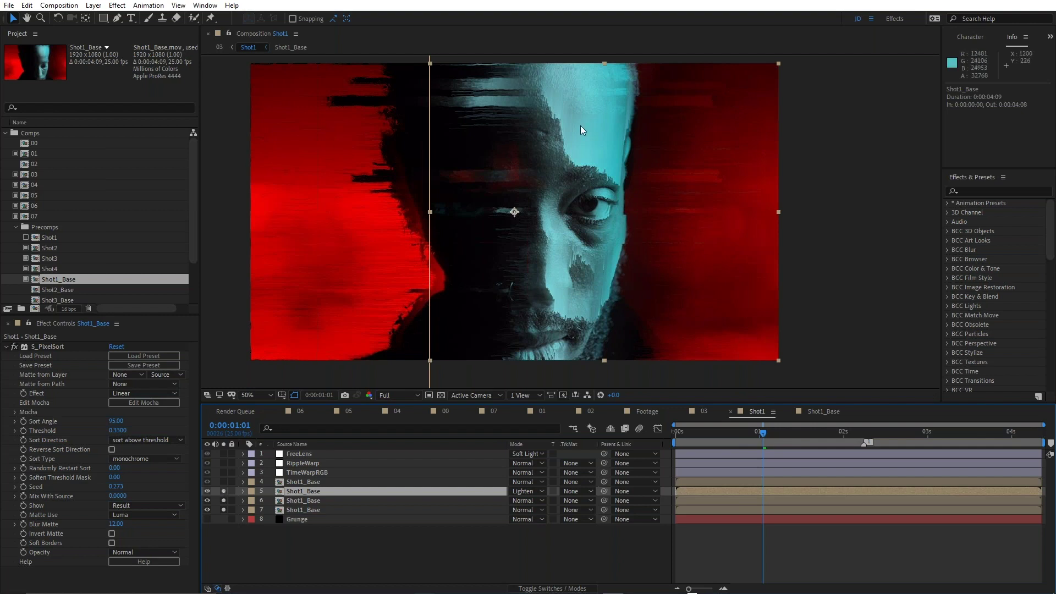
{"action": "scroll", "coordinate": [580, 126], "scroll_direction": "up", "scroll_amount": 2}
{"action": "scroll", "coordinate": [606, 129], "scroll_direction": "down", "scroll_amount": 2}
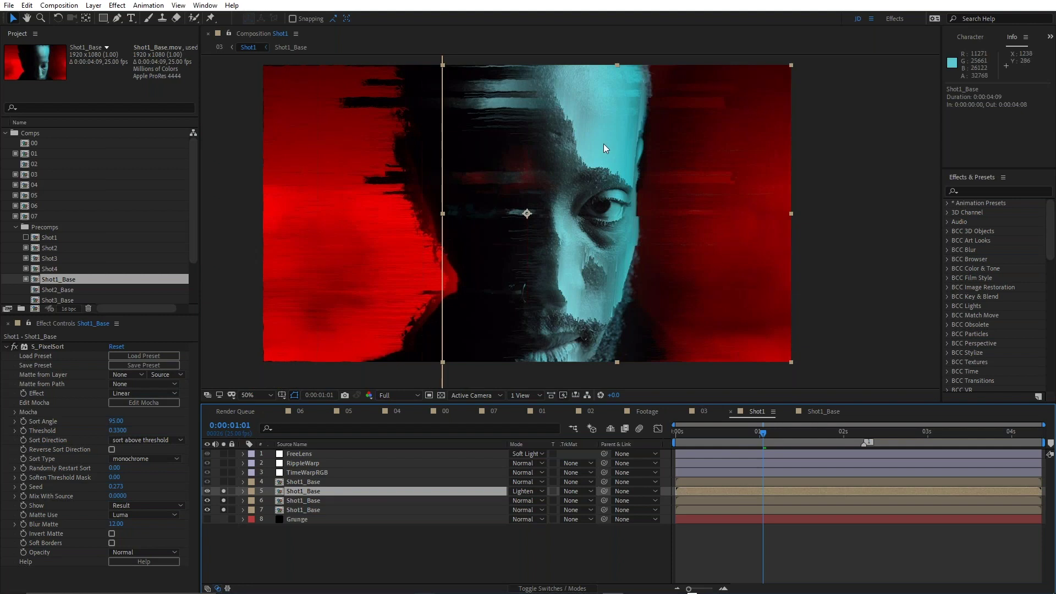
{"action": "scroll", "coordinate": [602, 144], "scroll_direction": "up", "scroll_amount": 2}
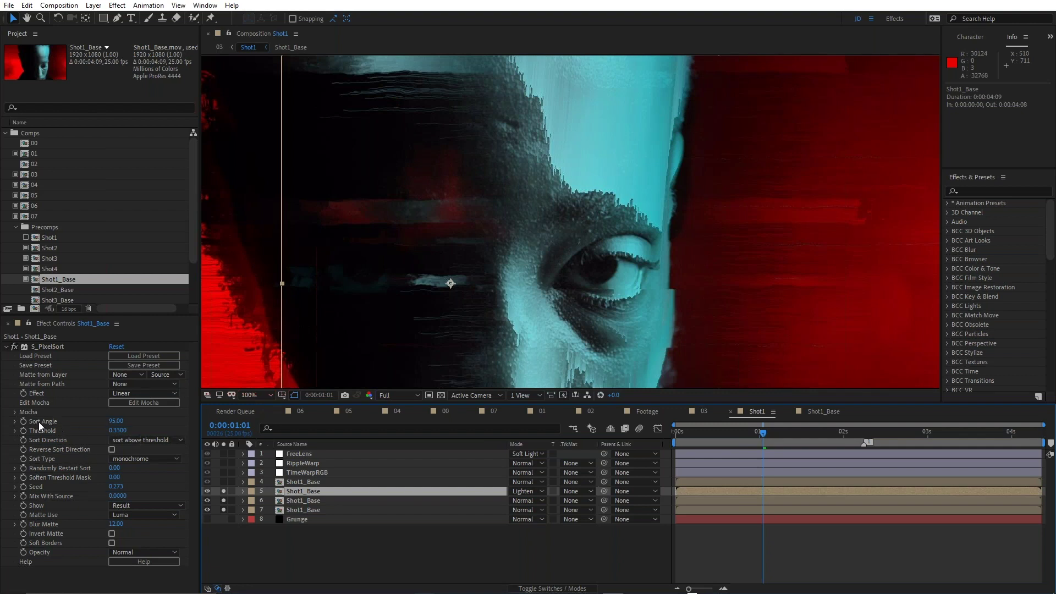
- Try a Sort Angle of 0 in layer 5's S_PixelSort, examine the streaks, and undo the change
{"action": "left_click", "coordinate": [117, 421]}
{"action": "type", "text": "0"}
{"action": "key", "text": "Return"}
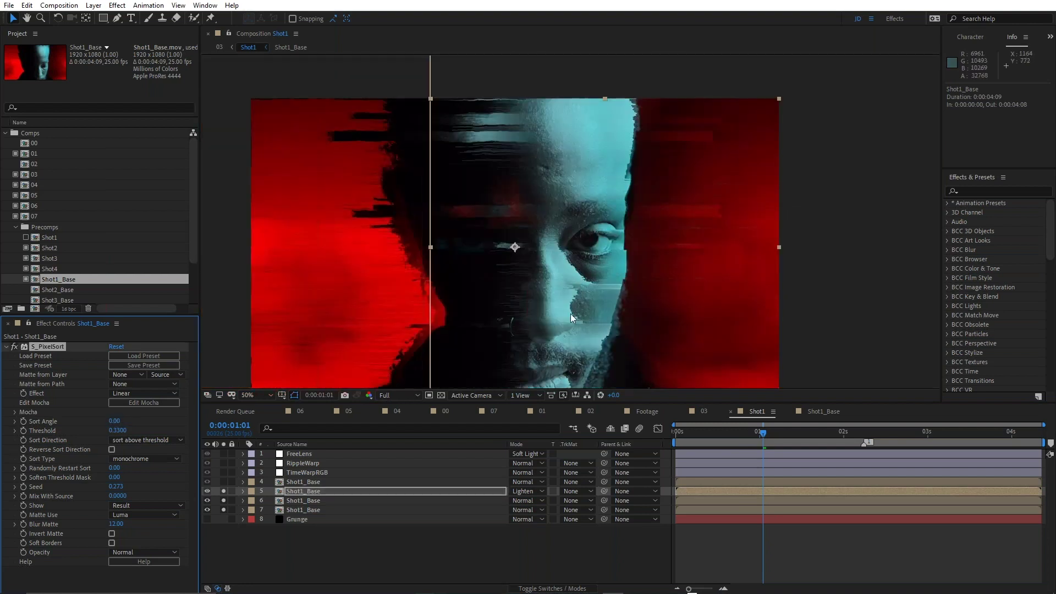
{"action": "scroll", "coordinate": [570, 314], "scroll_direction": "up", "scroll_amount": 2}
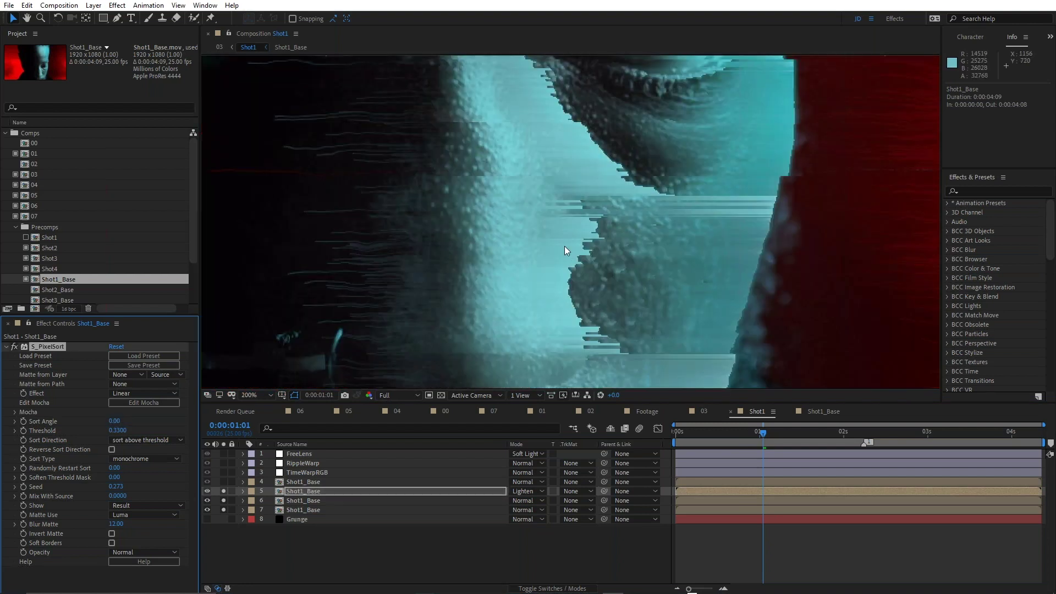
{"action": "key", "text": "ctrl+z"}
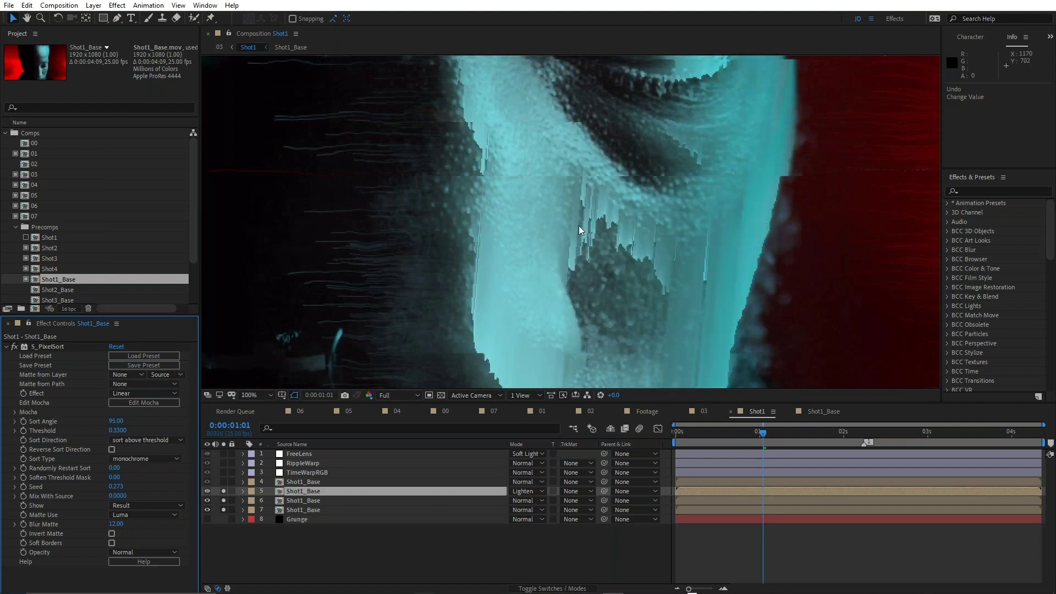
{"action": "scroll", "coordinate": [576, 236], "scroll_direction": "down", "scroll_amount": 4}
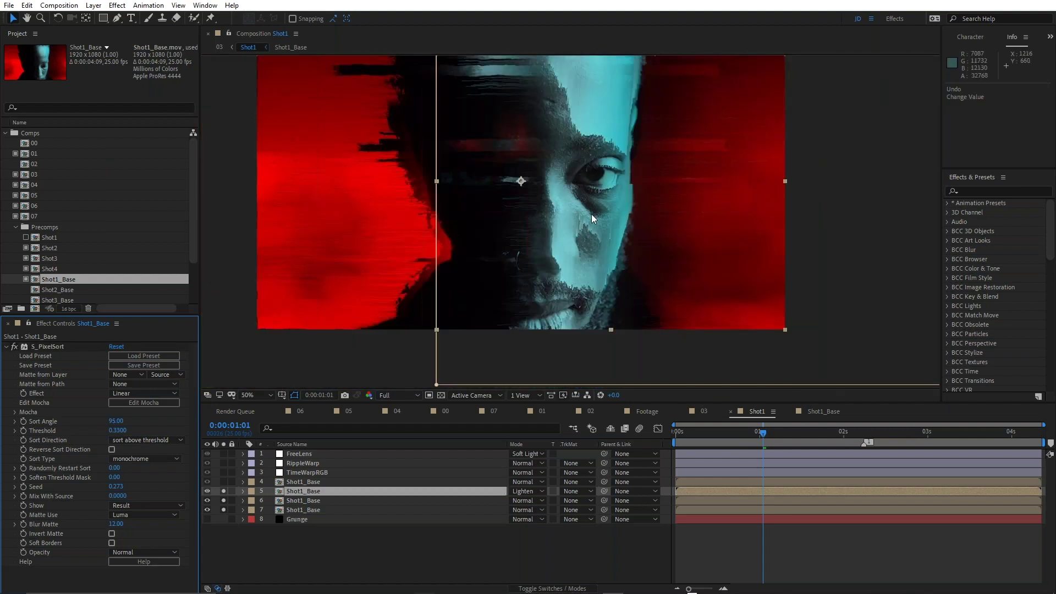
- Try Randomly Restart Sort at 100 on layer 5's S_PixelSort, set it back to 0, and inspect the streaks
{"action": "scroll", "coordinate": [592, 214], "scroll_direction": "up", "scroll_amount": 2}
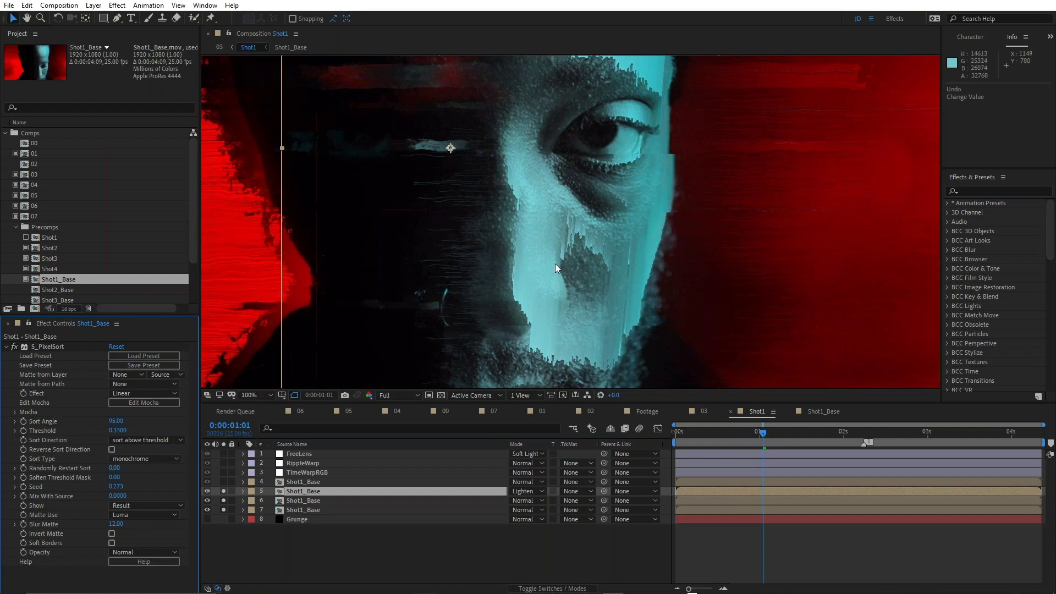
{"action": "scroll", "coordinate": [559, 210], "scroll_direction": "down", "scroll_amount": 2}
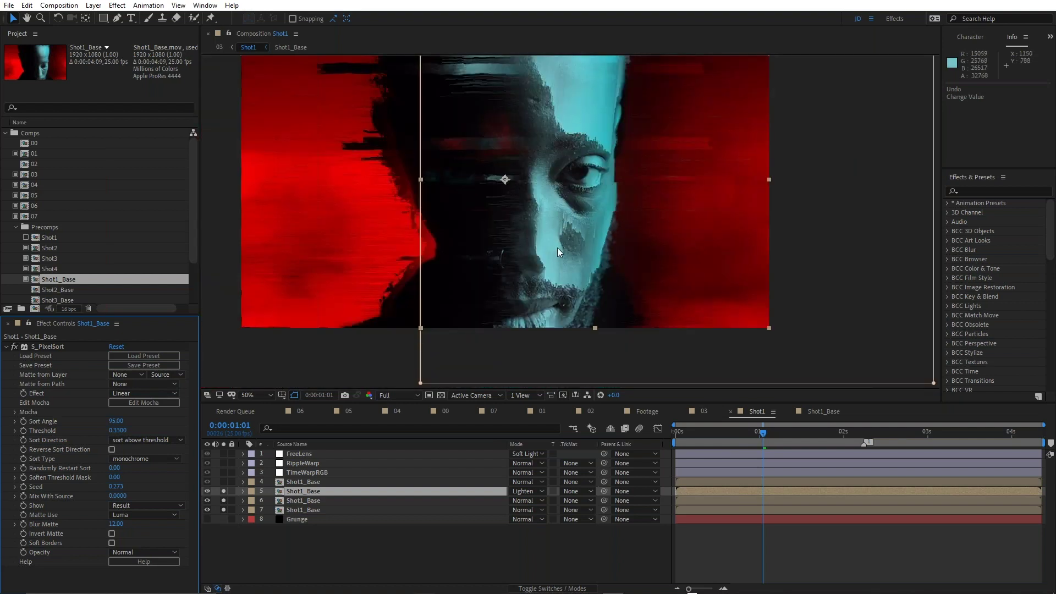
{"action": "scroll", "coordinate": [557, 248], "scroll_direction": "up", "scroll_amount": 2}
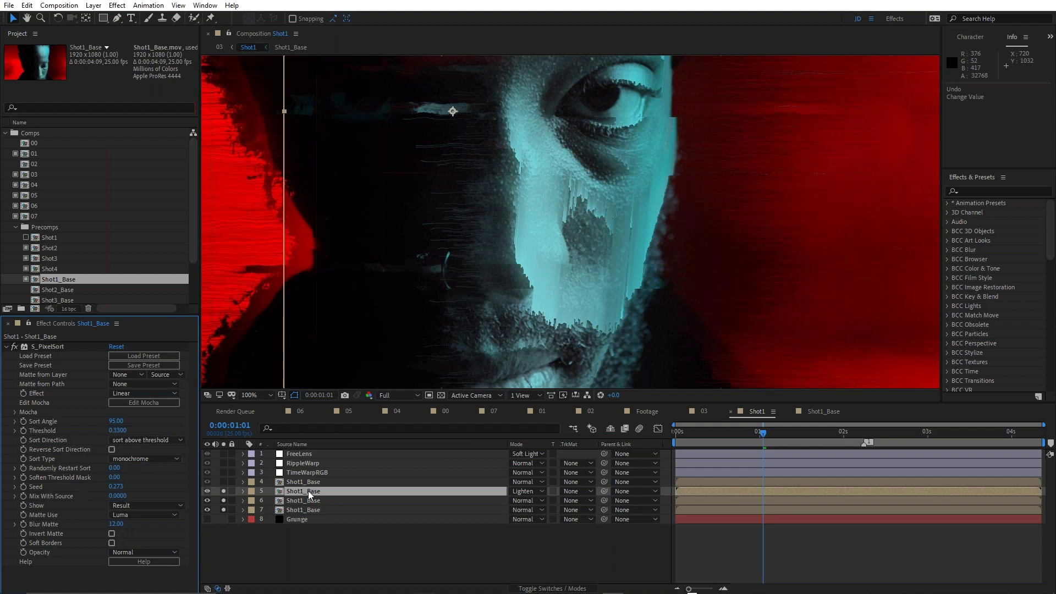
{"action": "right_click", "coordinate": [62, 469]}
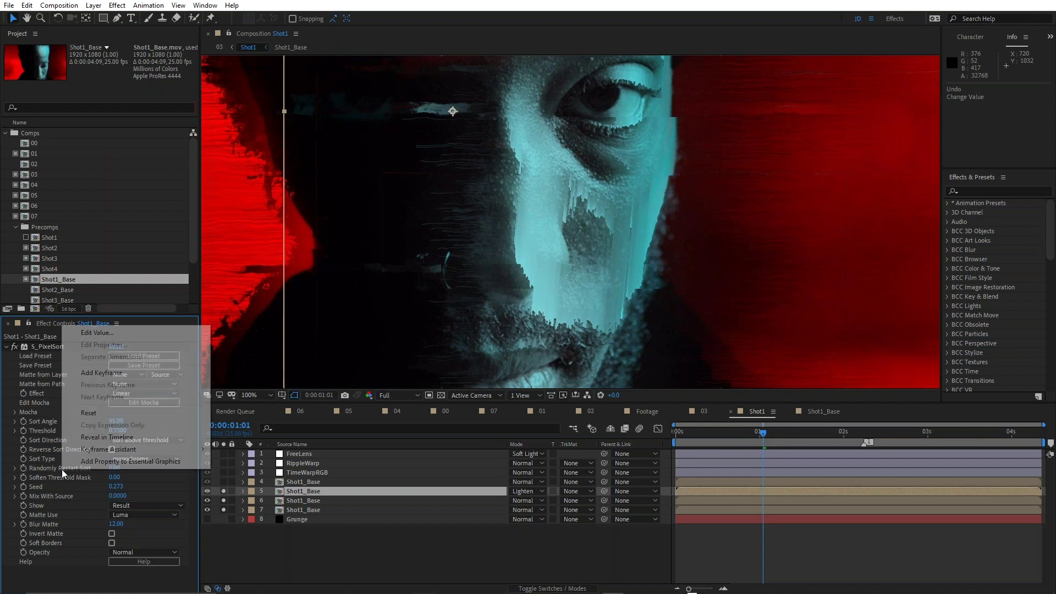
{"action": "left_click", "coordinate": [92, 418]}
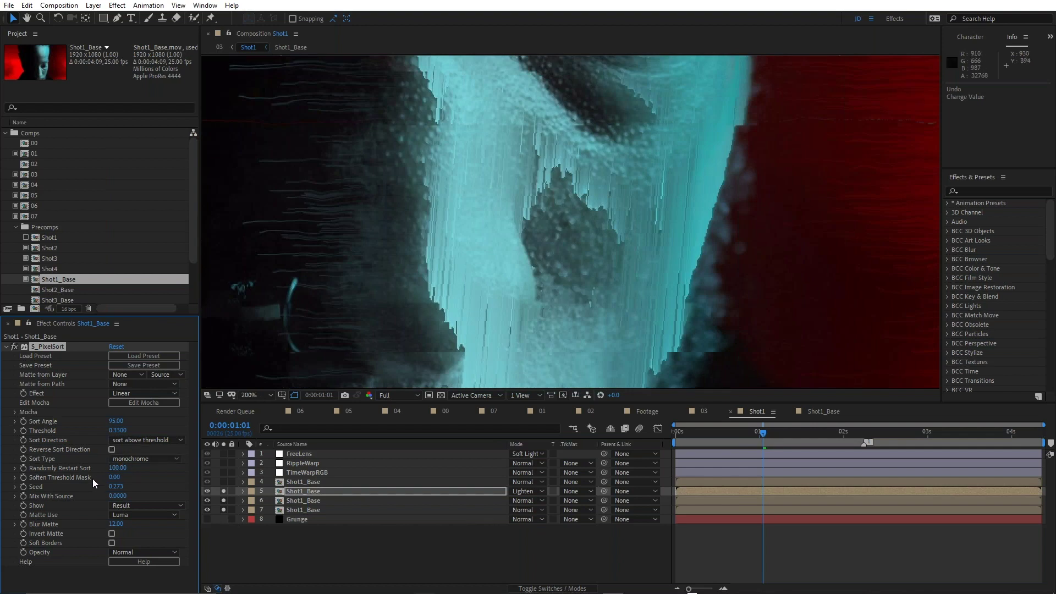
{"action": "left_click_drag", "start_coordinate": [122, 469], "coordinate": [16, 474]}
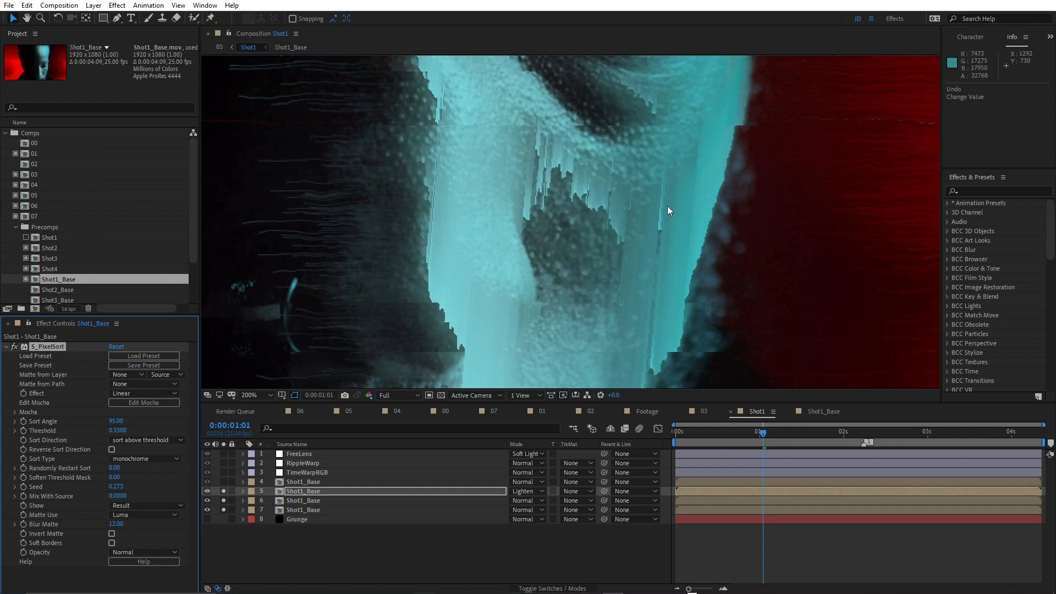
{"action": "scroll", "coordinate": [655, 211], "scroll_direction": "up", "scroll_amount": 2}
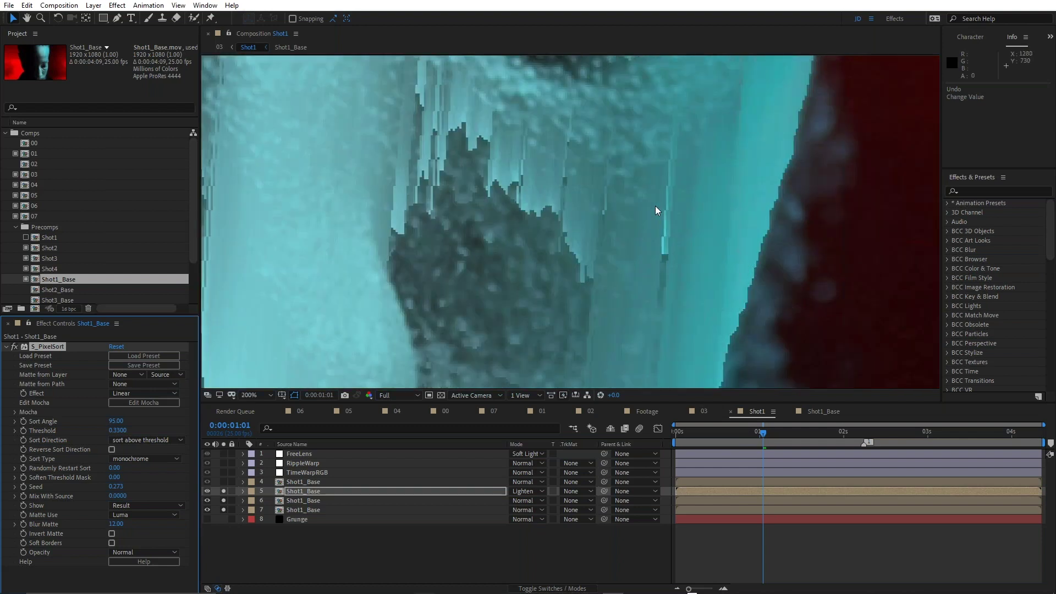
{"action": "scroll", "coordinate": [655, 205], "scroll_direction": "down", "scroll_amount": 5}
{"action": "key", "text": "space"}
{"action": "left_click_drag", "start_coordinate": [649, 169], "coordinate": [648, 203]}
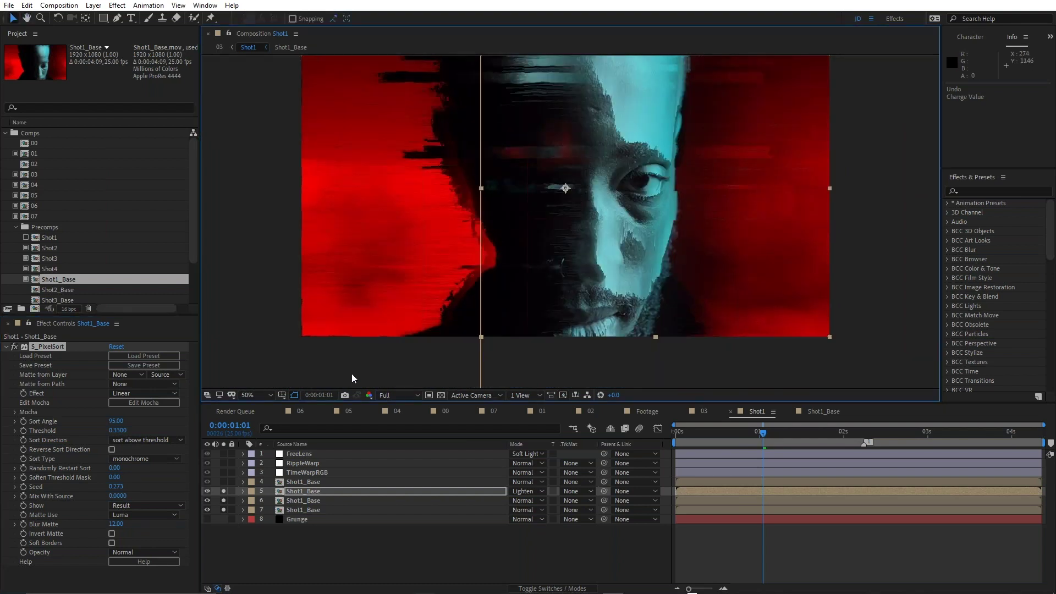
- Unsolo layers 6 and 7 to view layer 5 on its own, and solo both again
{"action": "left_click", "coordinate": [224, 501]}
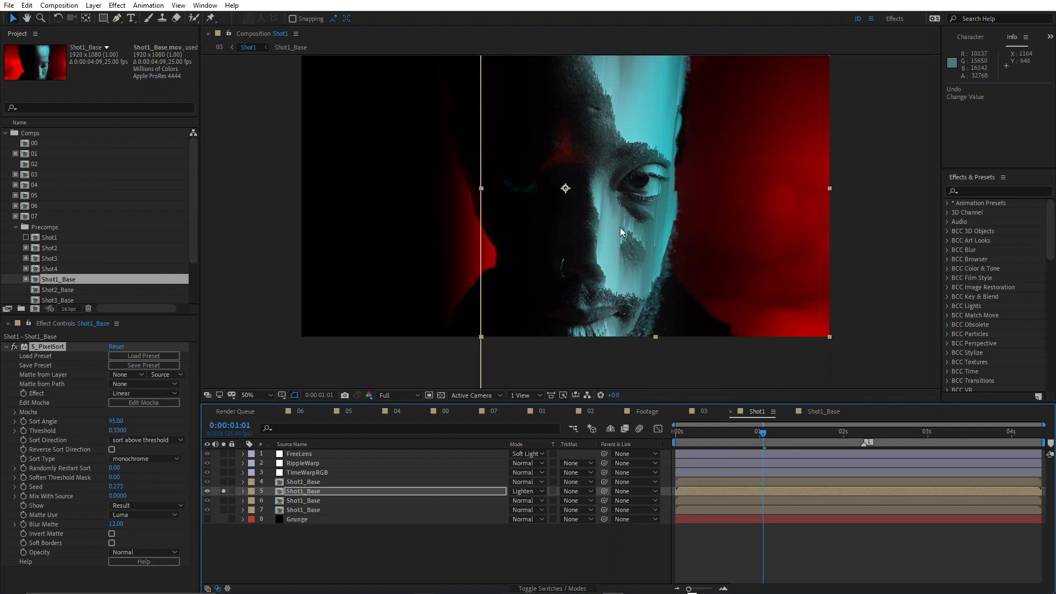
{"action": "left_click", "coordinate": [223, 501]}
{"action": "left_click", "coordinate": [223, 510]}
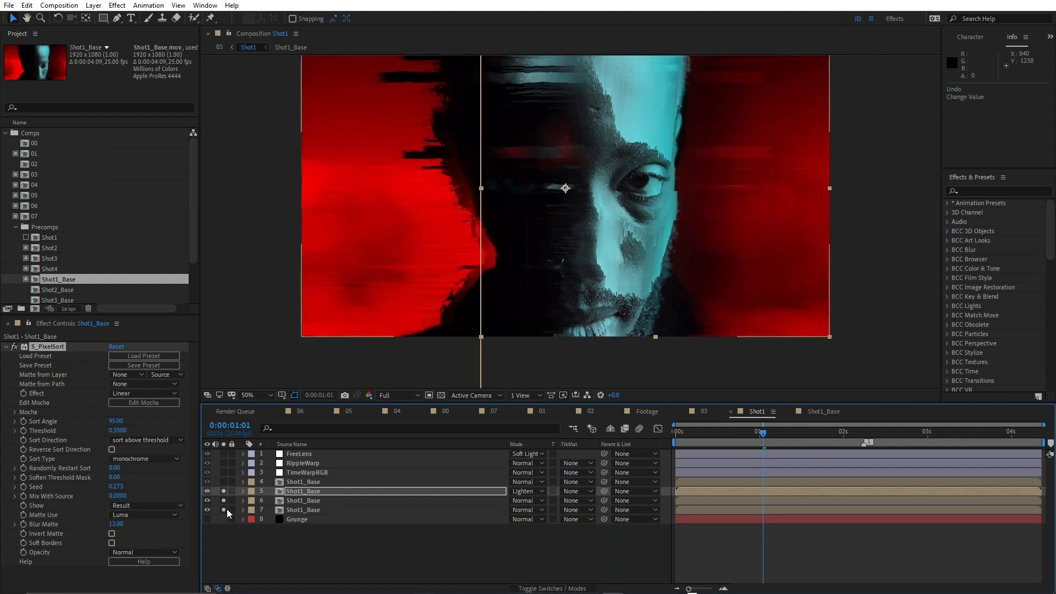
{"action": "key", "text": "slash"}
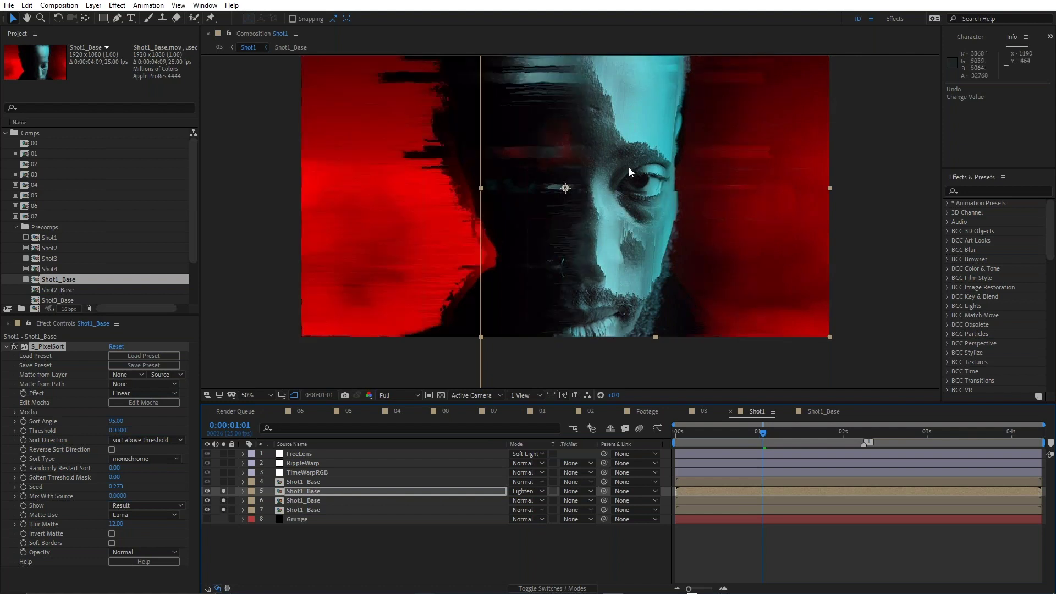
{"action": "key", "text": "shift+slash"}
- Isolate the masked Black & White layer 4 around the eye, resolo layers 5 to 7 with it, and examine the composite
{"action": "left_click", "coordinate": [222, 482]}
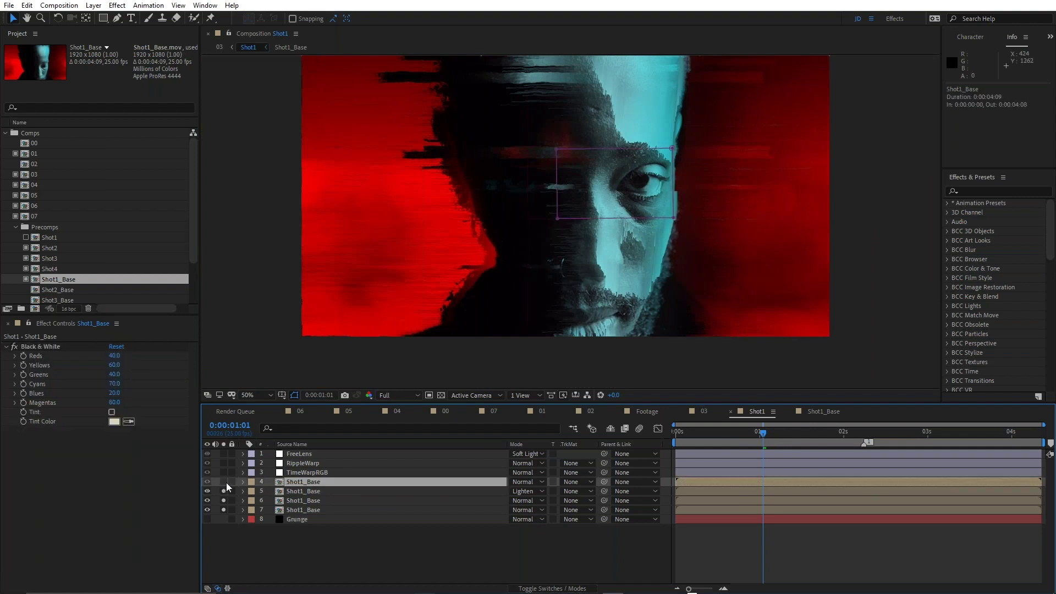
{"action": "scroll", "coordinate": [643, 164], "scroll_direction": "up", "scroll_amount": 2}
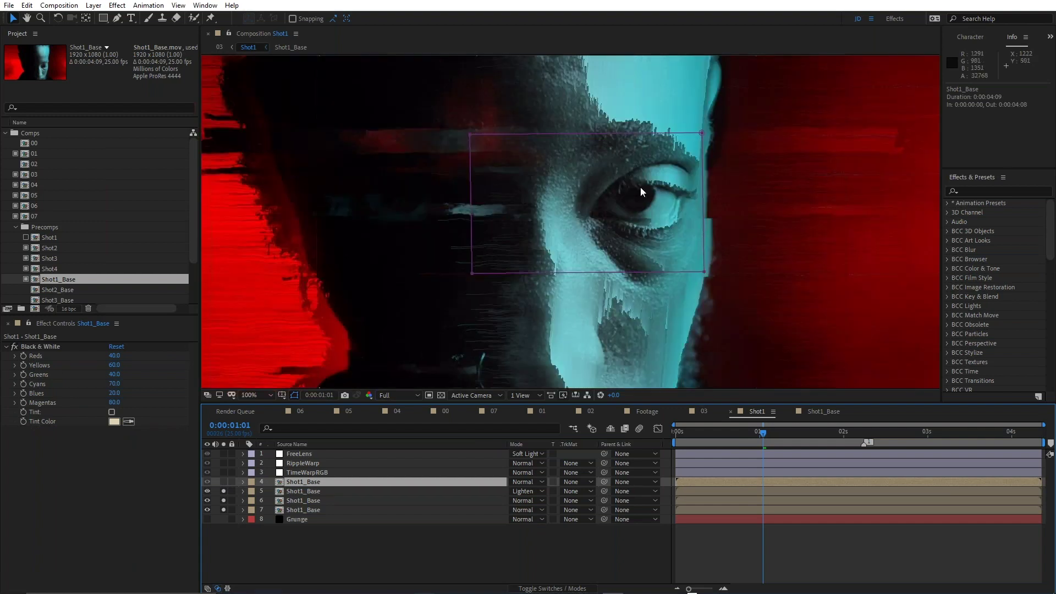
{"action": "left_click", "coordinate": [224, 482], "text": "alt"}
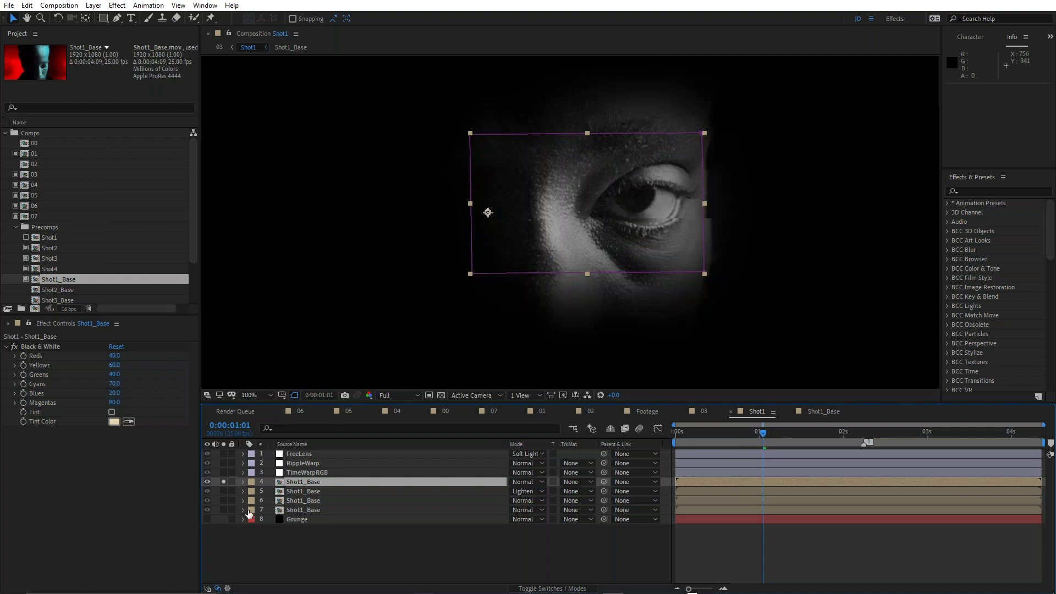
{"action": "left_click", "coordinate": [225, 491]}
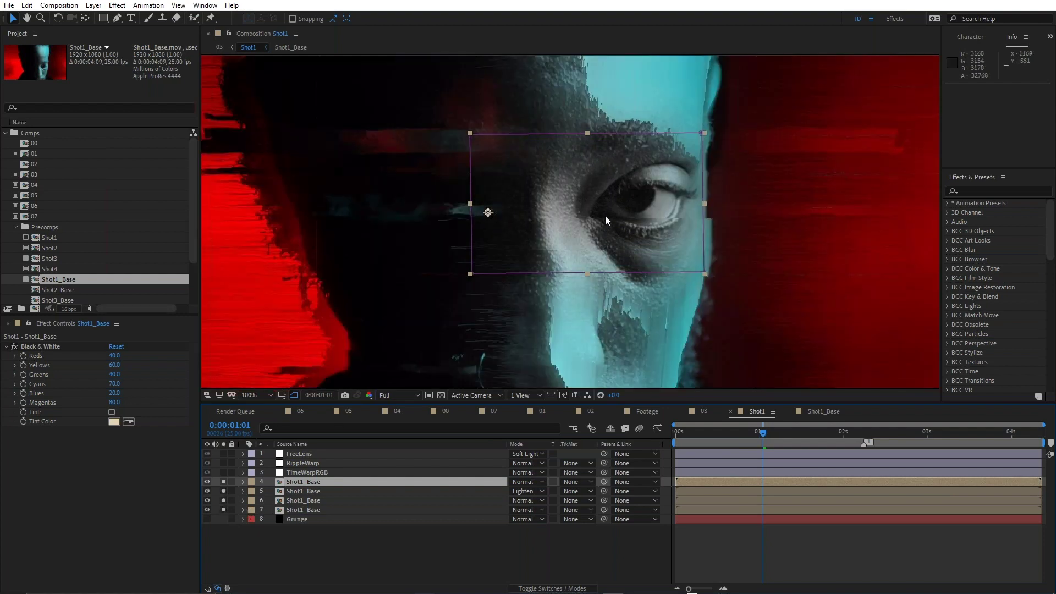
{"action": "key", "text": "ctrl+shift+a"}
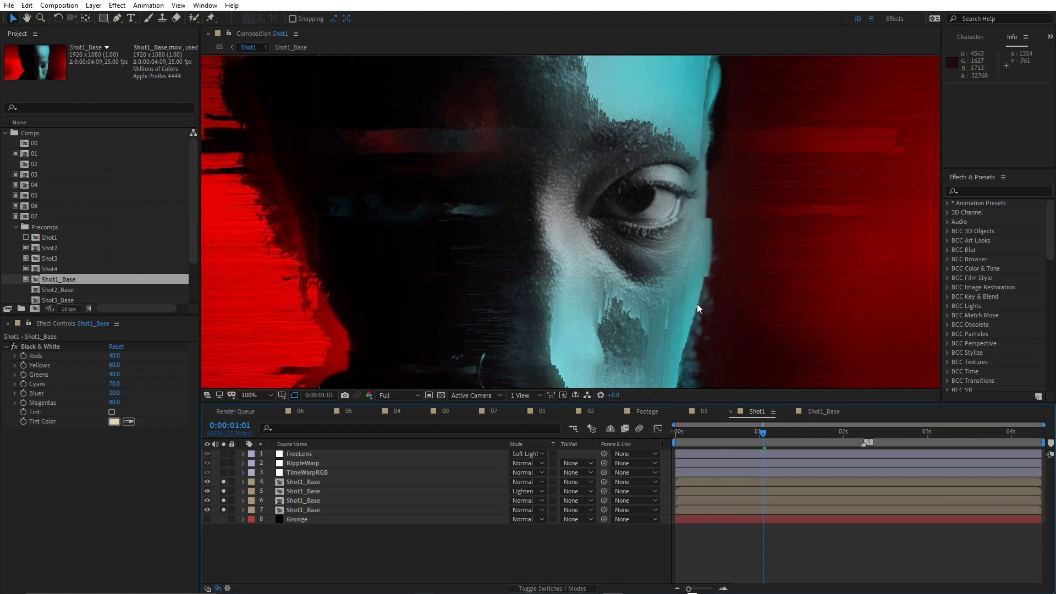
{"action": "scroll", "coordinate": [674, 275], "scroll_direction": "down", "scroll_amount": 2}
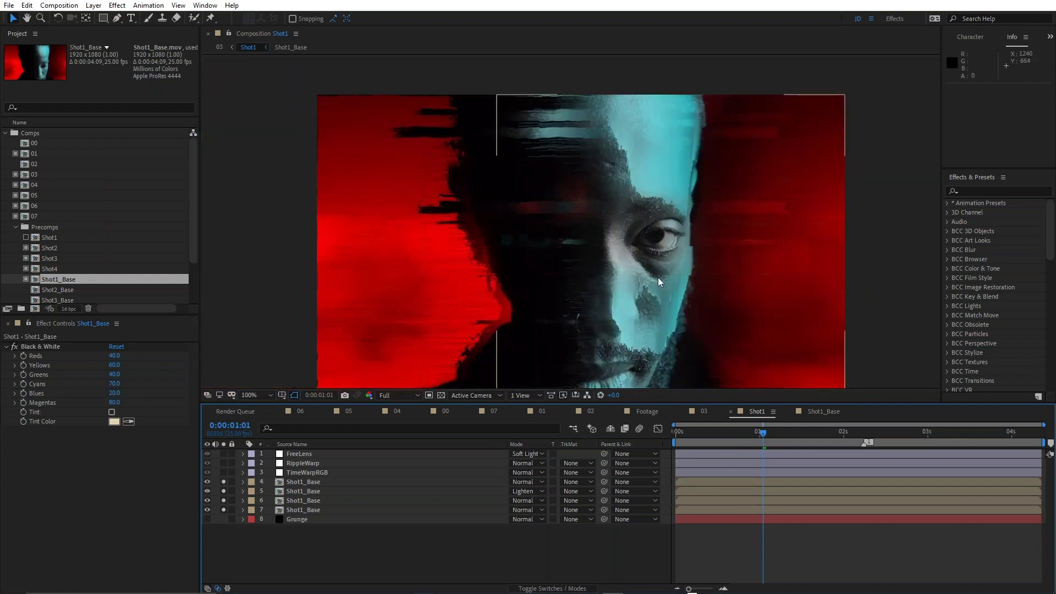
{"action": "scroll", "coordinate": [658, 277], "scroll_direction": "up", "scroll_amount": 1}
{"action": "scroll", "coordinate": [667, 259], "scroll_direction": "down", "scroll_amount": 1}
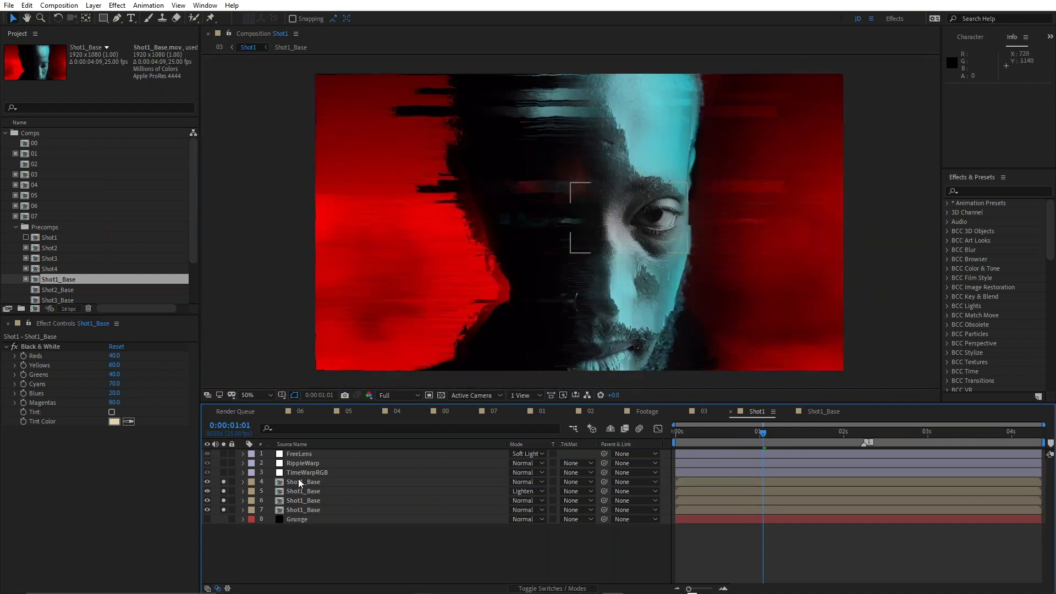
- Add the TimeWarpRGB layer to the soloed layers and examine its color separation around the eye at 0:00:00:07
{"action": "left_click", "coordinate": [298, 471]}
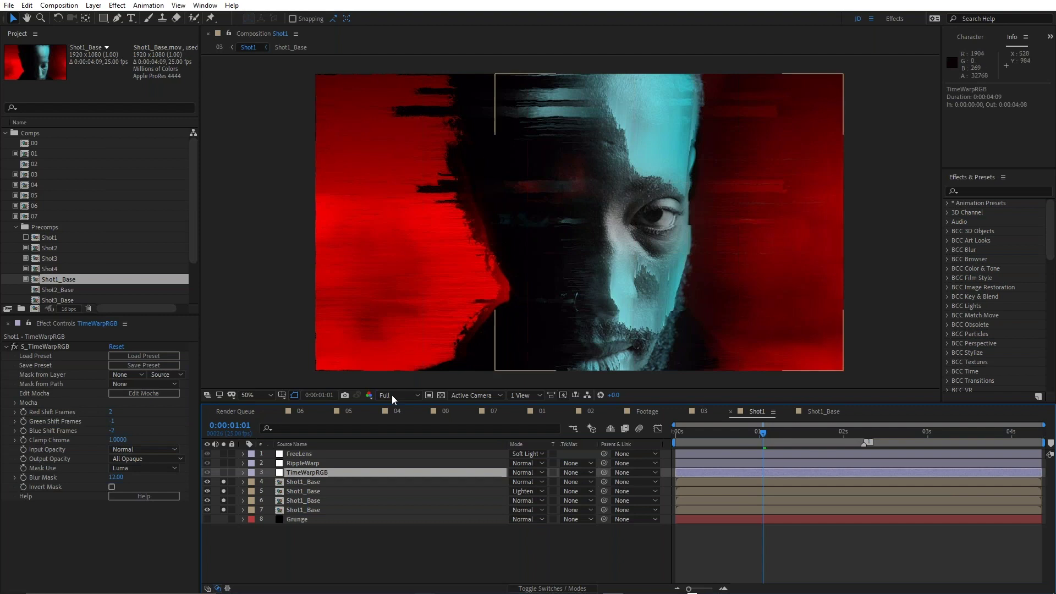
{"action": "left_click", "coordinate": [223, 472]}
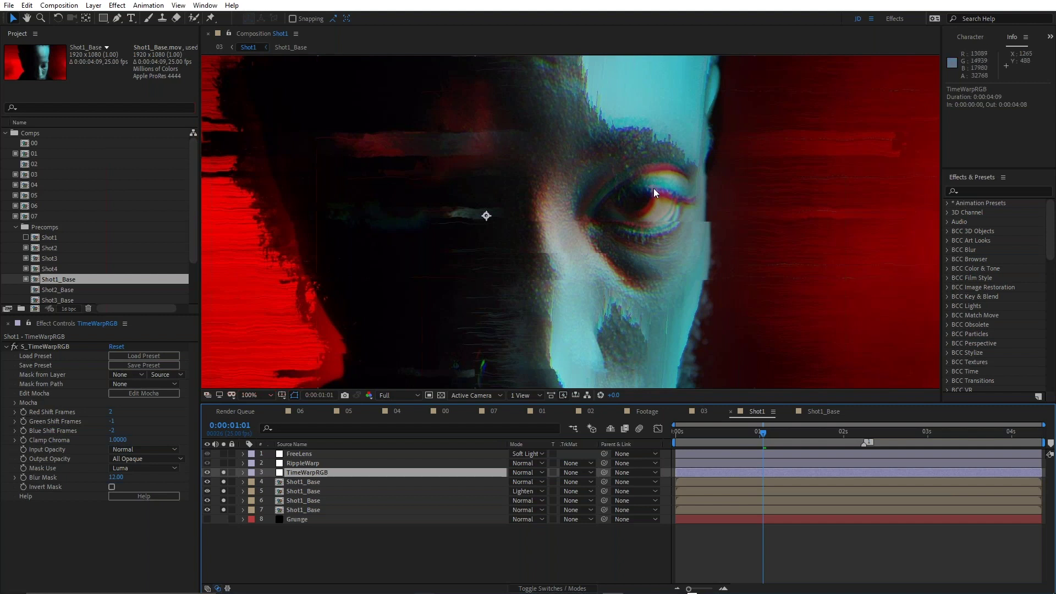
{"action": "scroll", "coordinate": [653, 189], "scroll_direction": "down", "scroll_amount": 2}
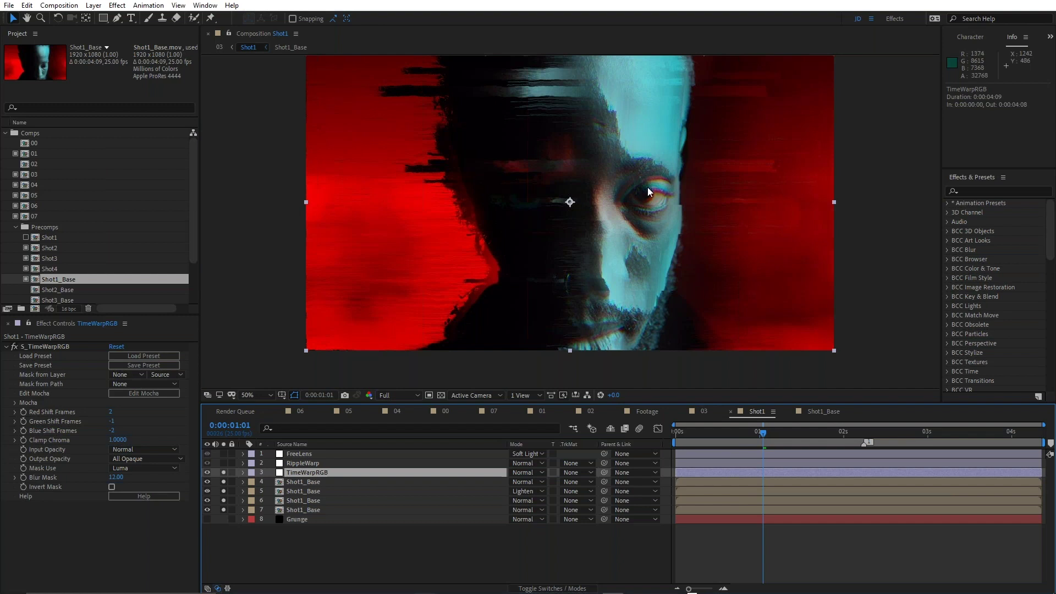
{"action": "left_click", "coordinate": [698, 431]}
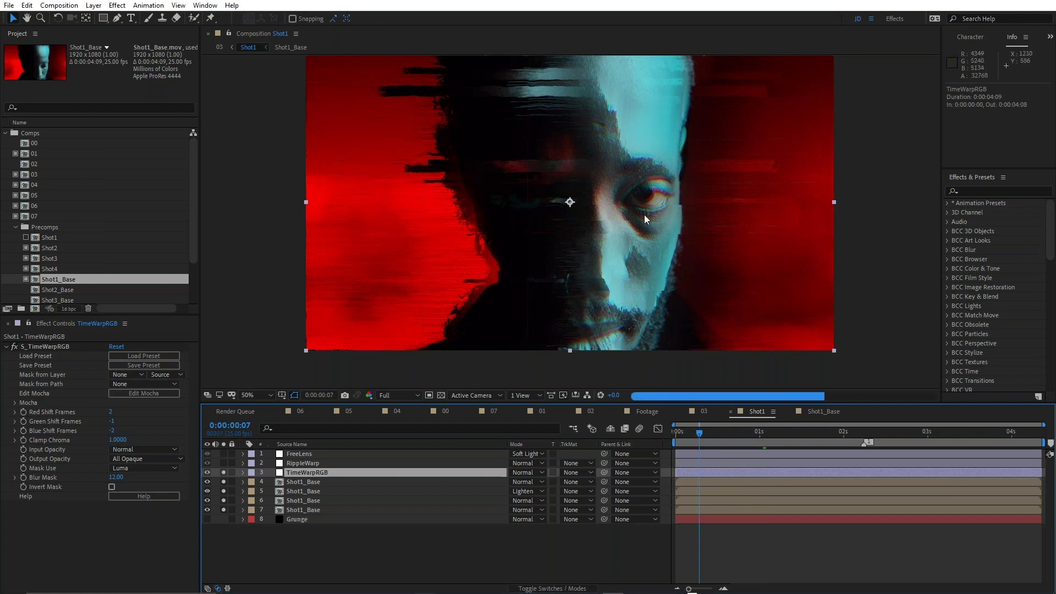
{"action": "scroll", "coordinate": [658, 224], "scroll_direction": "up", "scroll_amount": 3}
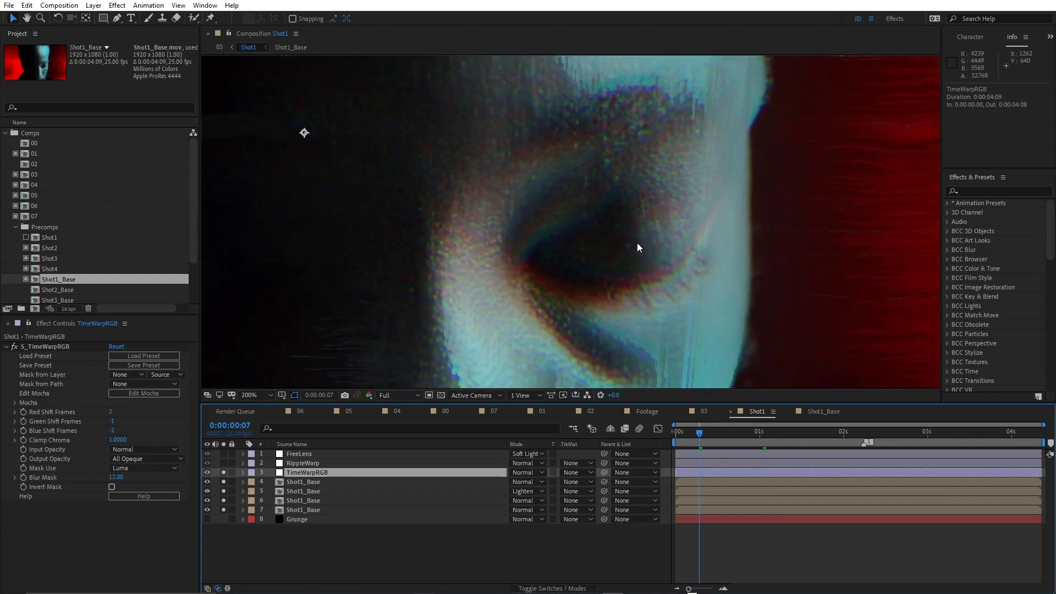
{"action": "scroll", "coordinate": [637, 242], "scroll_direction": "down", "scroll_amount": 4}
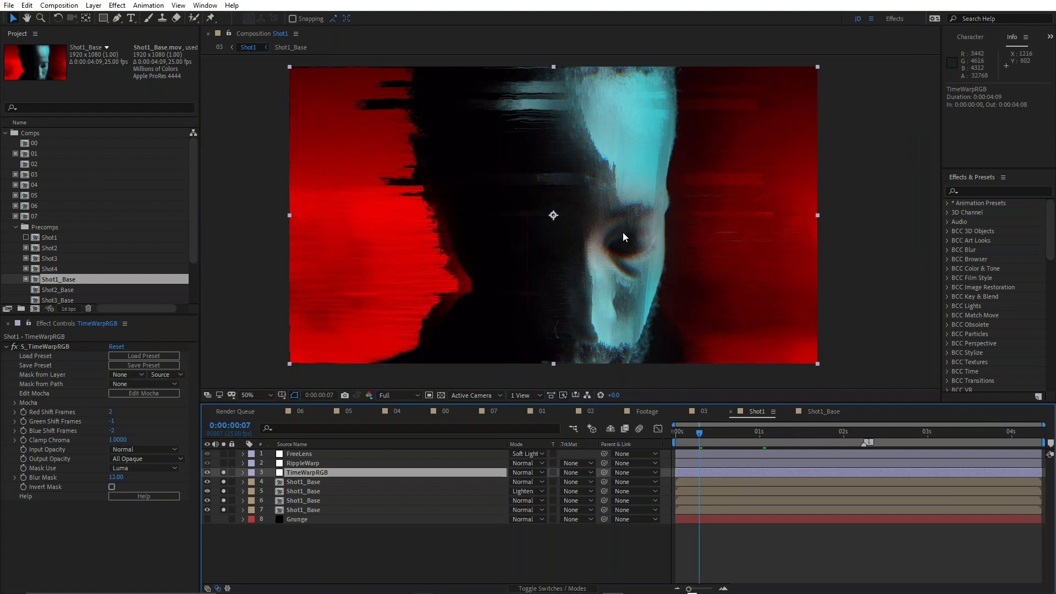
- Examine the TimeWarpRGB color offsets on the moving face at 0:00:00:20 and at 0:00:02:06
{"action": "left_click", "coordinate": [741, 431]}
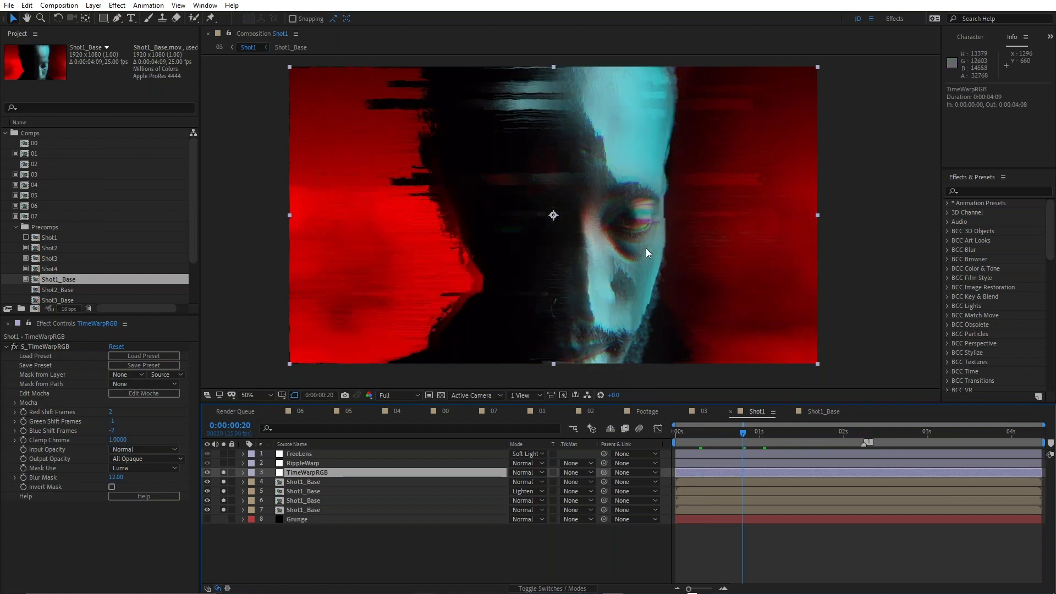
{"action": "left_click", "coordinate": [863, 429]}
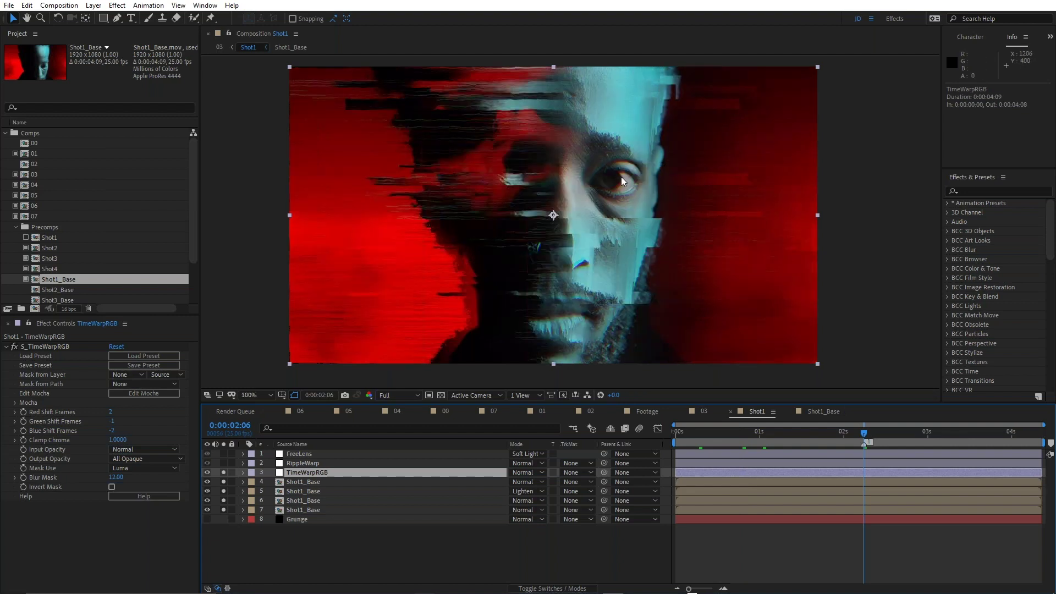
{"action": "scroll", "coordinate": [621, 176], "scroll_direction": "up", "scroll_amount": 3}
{"action": "scroll", "coordinate": [621, 177], "scroll_direction": "down", "scroll_amount": 2}
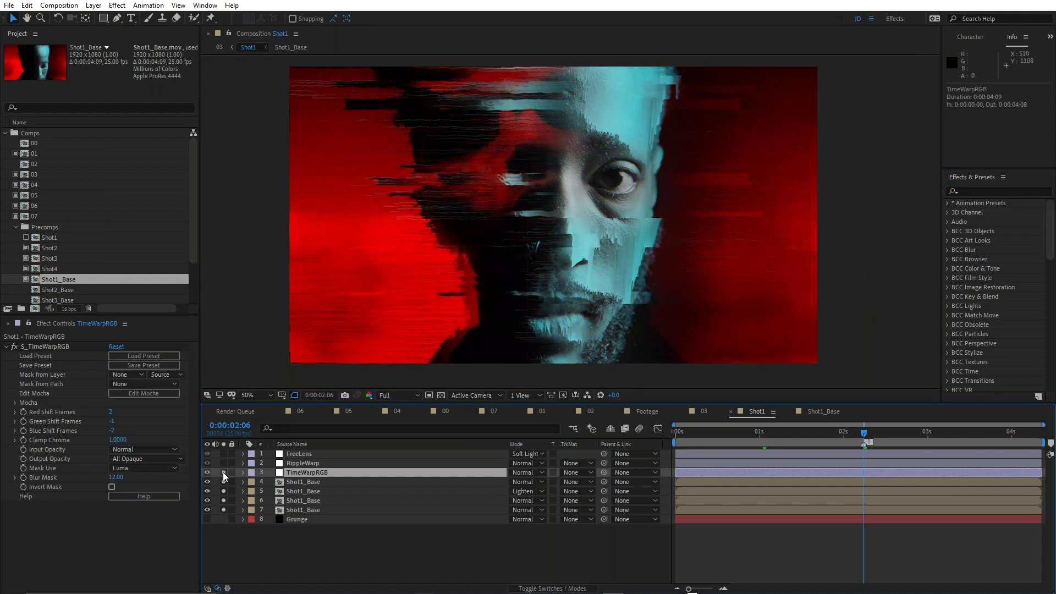
- Solo the masked RippleWarp layer along with the layers below and examine its distortion across the eye strip
{"action": "left_click", "coordinate": [292, 462]}
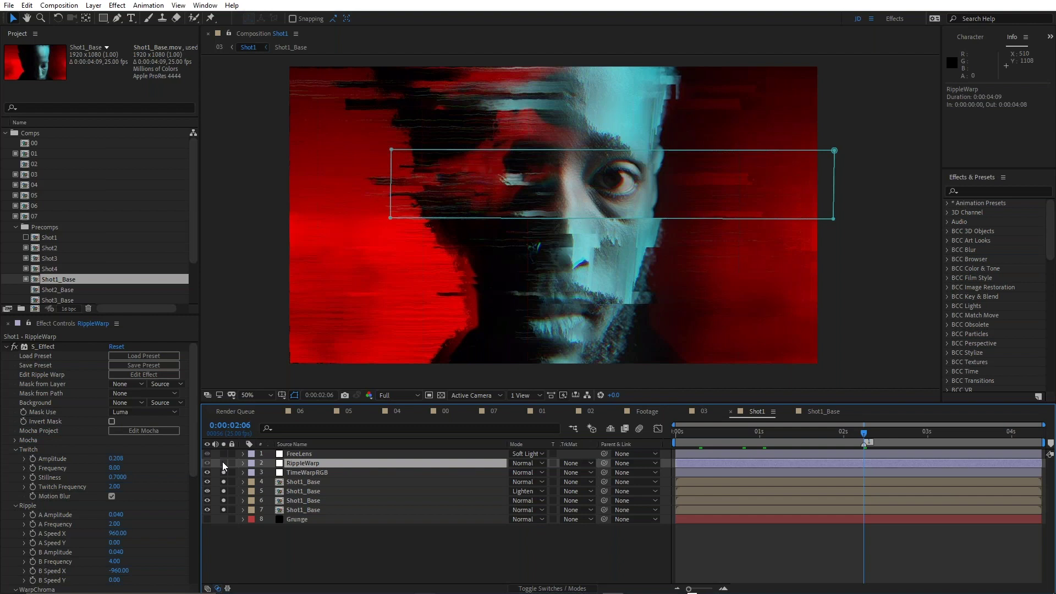
{"action": "left_click", "coordinate": [289, 461]}
{"action": "scroll", "coordinate": [615, 166], "scroll_direction": "up", "scroll_amount": 2}
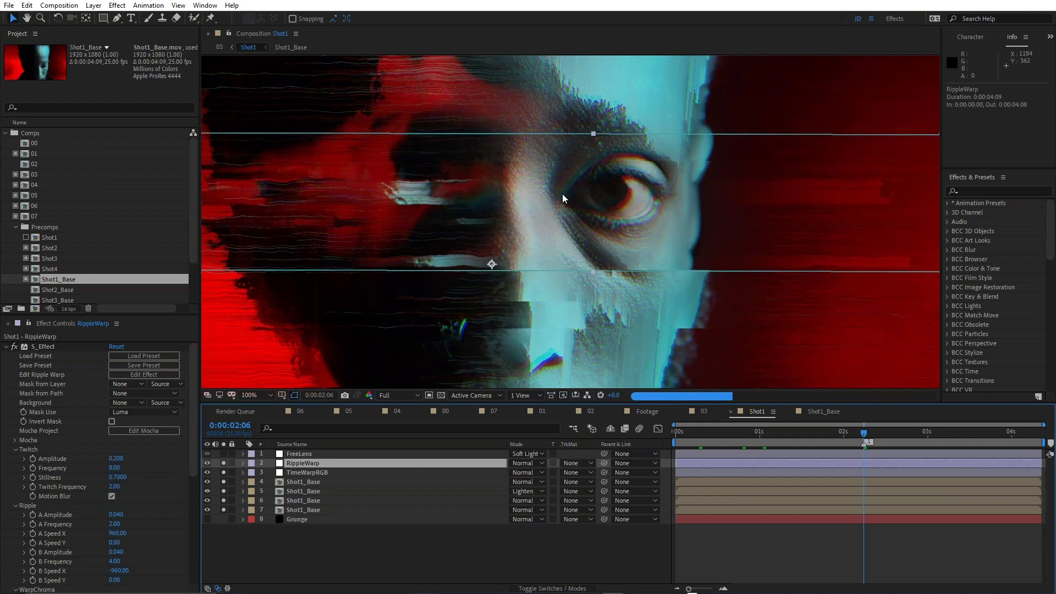
{"action": "scroll", "coordinate": [560, 167], "scroll_direction": "up", "scroll_amount": 1}
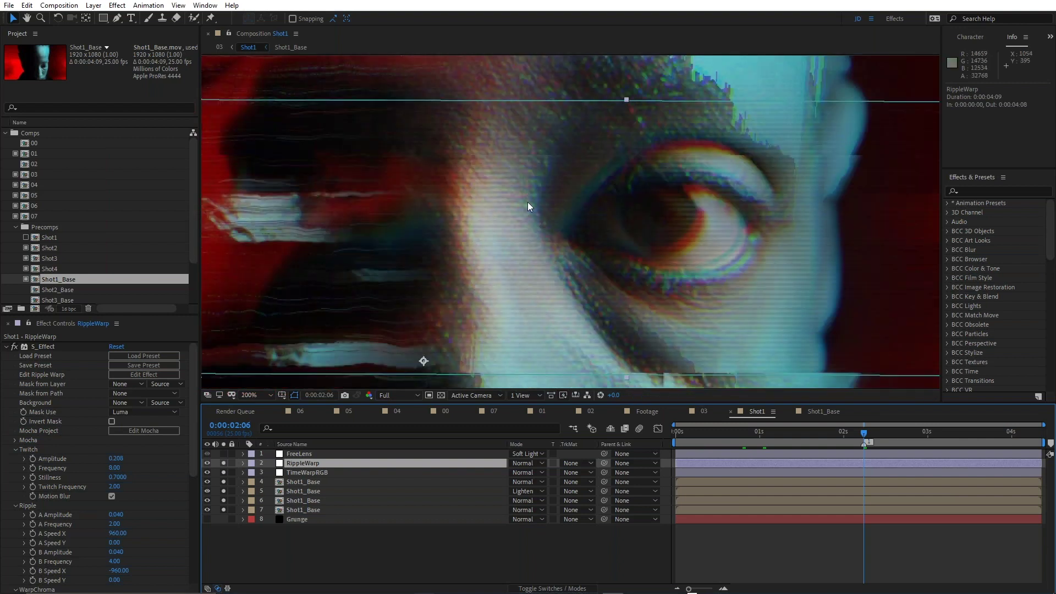
{"action": "scroll", "coordinate": [527, 202], "scroll_direction": "down", "scroll_amount": 1}
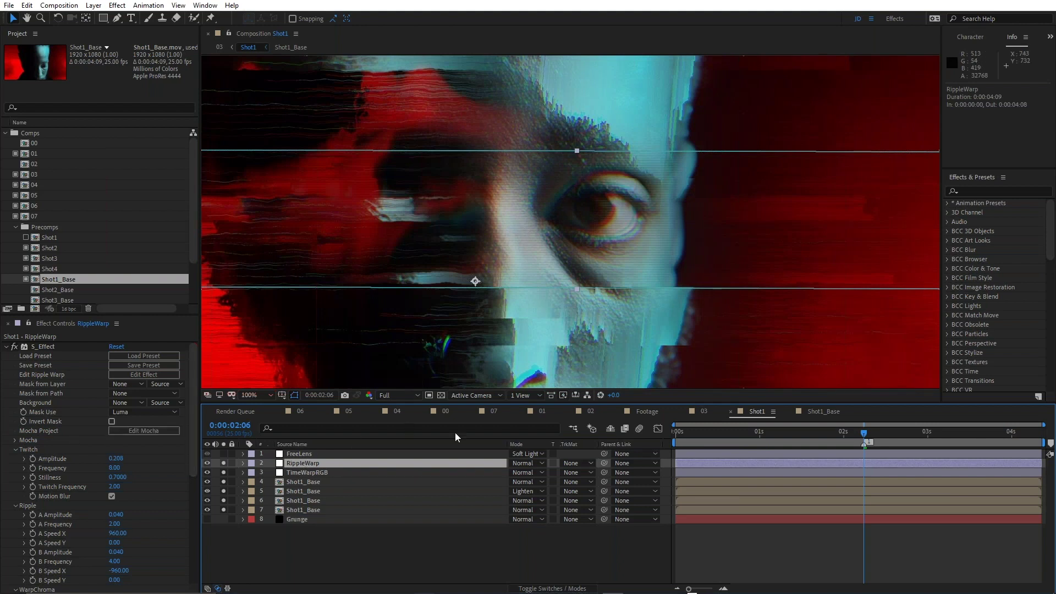
- Save the project and open RippleWarp's S_Effect in the Effect Builder, with the preview enlarged and the whole node chain in view
{"action": "key", "text": "ctrl+s"}
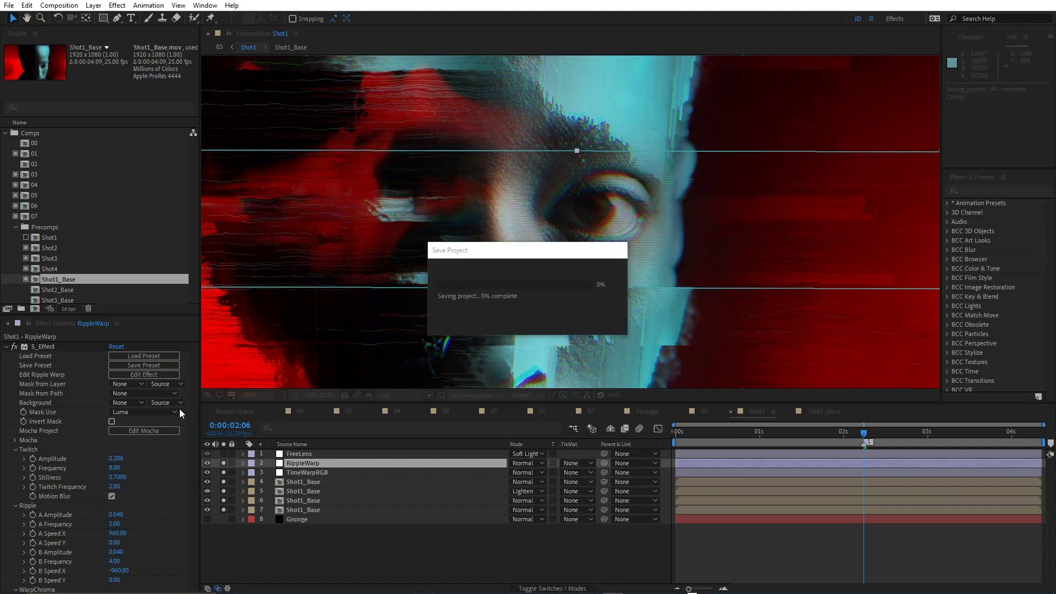
{"action": "left_click", "coordinate": [144, 375]}
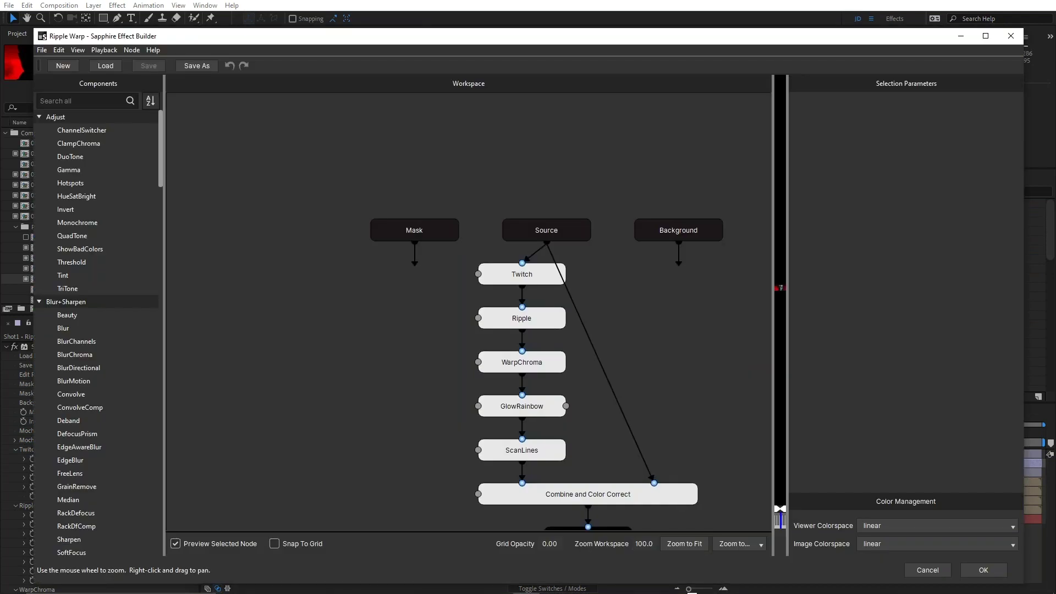
{"action": "left_click_drag", "start_coordinate": [772, 329], "coordinate": [512, 330]}
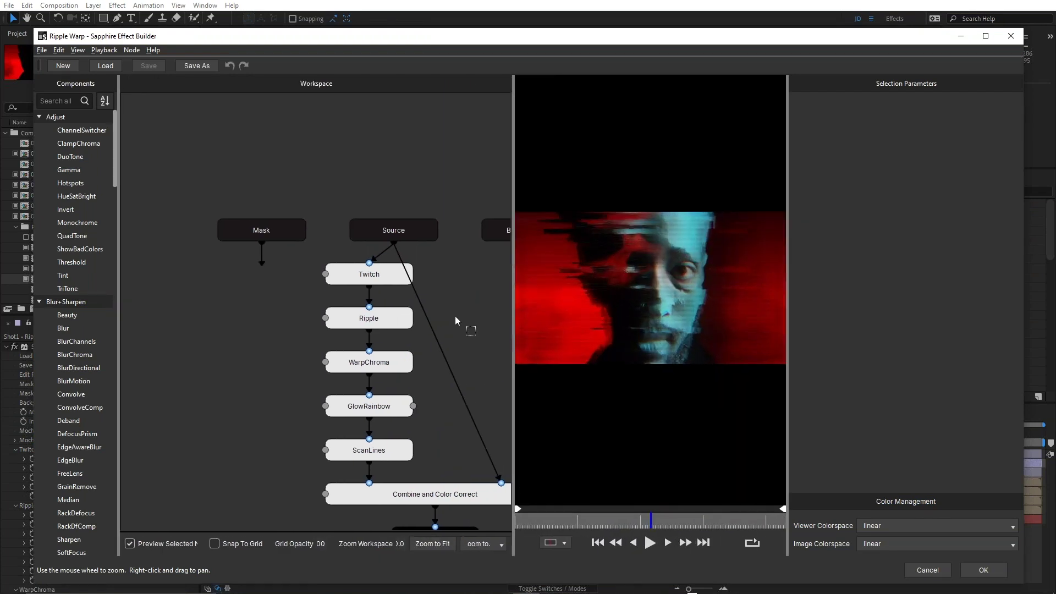
{"action": "left_click_drag", "start_coordinate": [433, 299], "coordinate": [382, 231]}
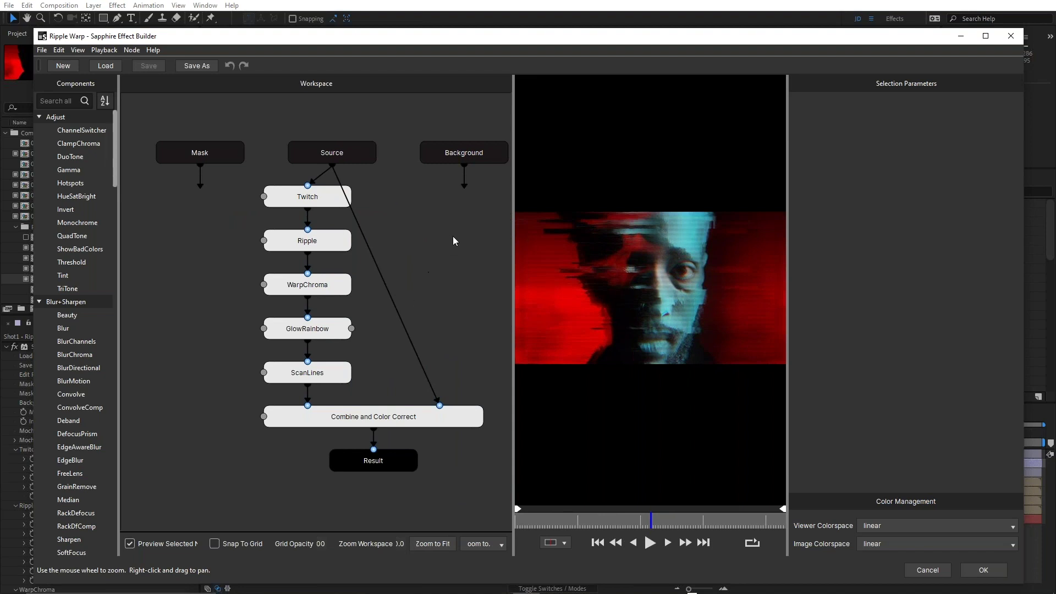
- Inspect each Ripple Warp node's parameters from Twitch through Combine and Color Correct to Result, and close the builder without applying changes
{"action": "left_click", "coordinate": [328, 203]}
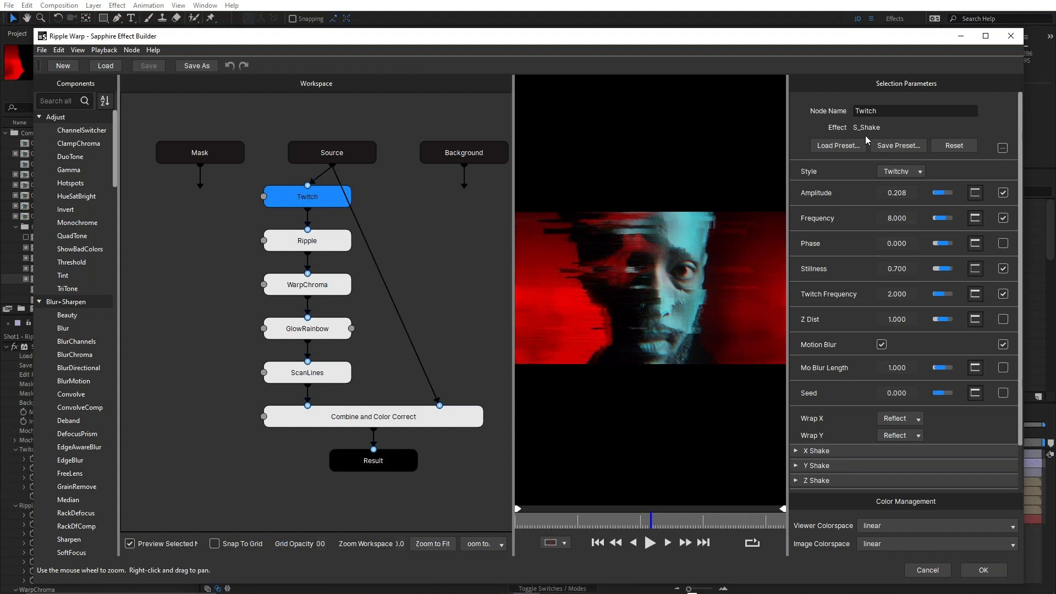
{"action": "left_click", "coordinate": [341, 248]}
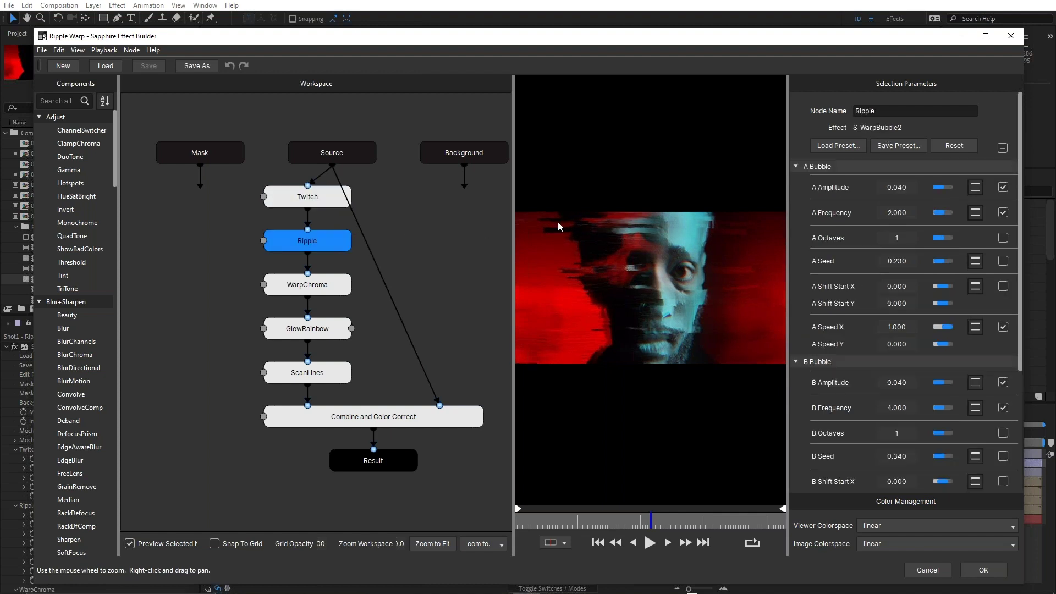
{"action": "left_click", "coordinate": [337, 294]}
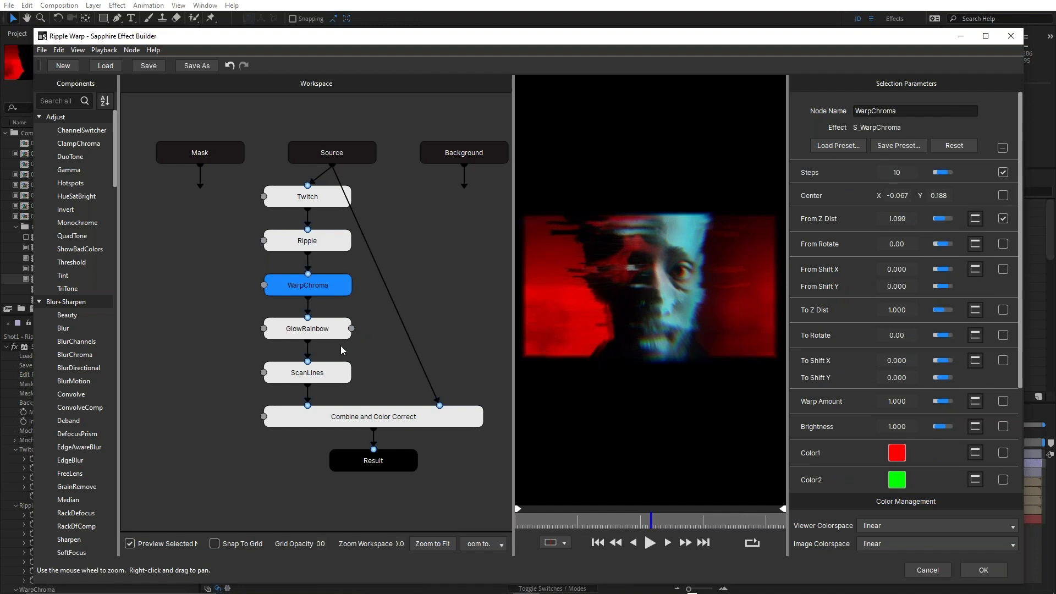
{"action": "left_click", "coordinate": [326, 333]}
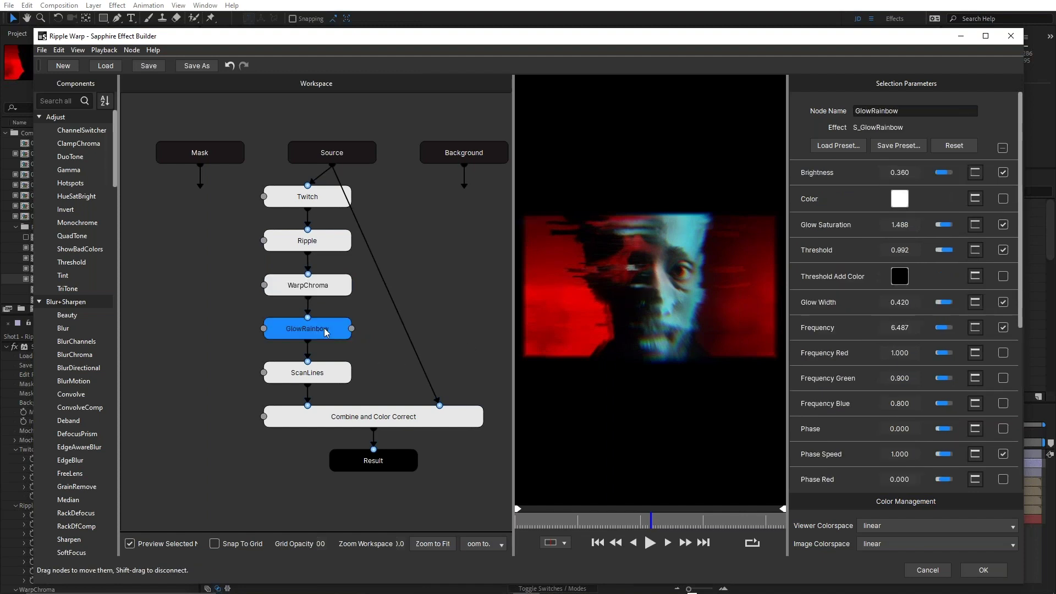
{"action": "left_click", "coordinate": [326, 371]}
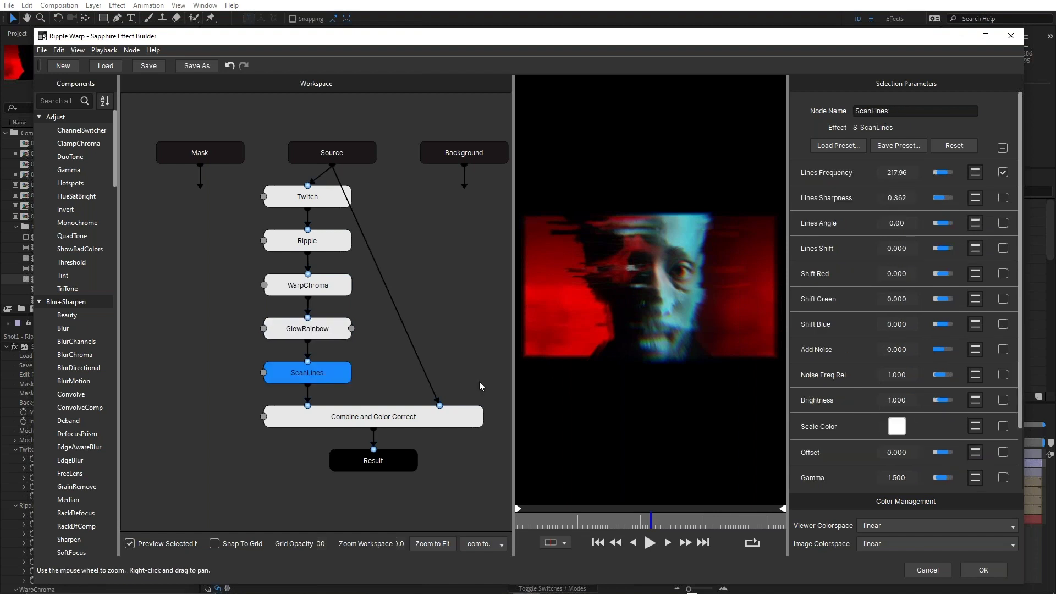
{"action": "left_click", "coordinate": [383, 422]}
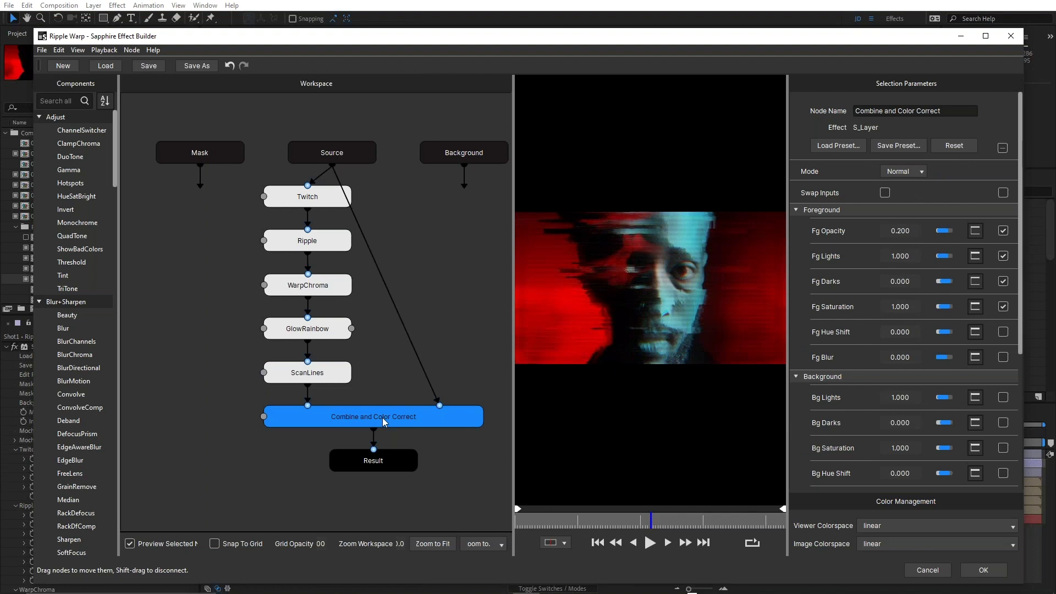
{"action": "left_click", "coordinate": [413, 461]}
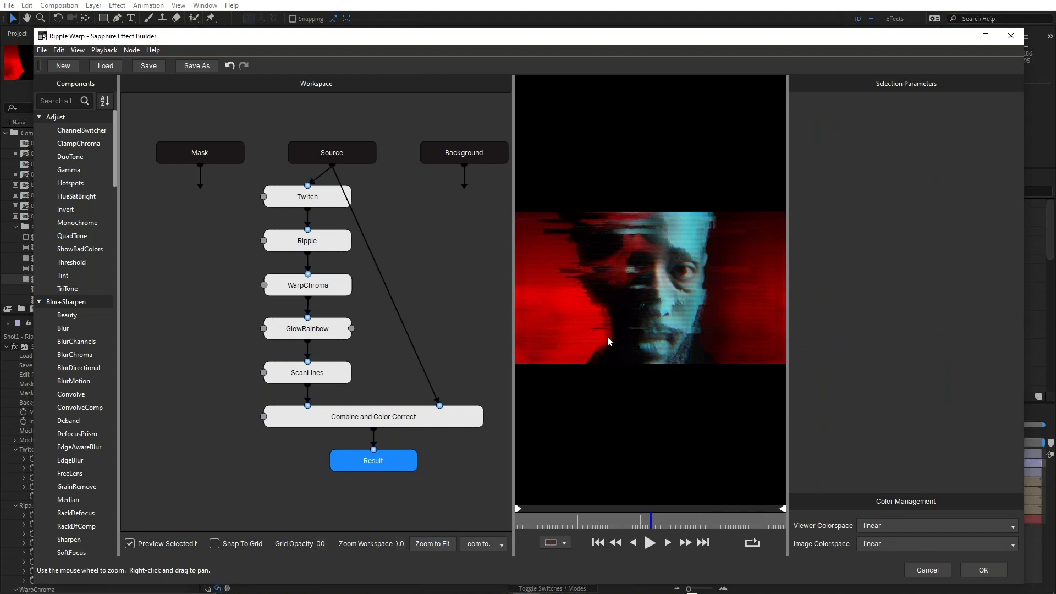
{"action": "left_click", "coordinate": [928, 570]}
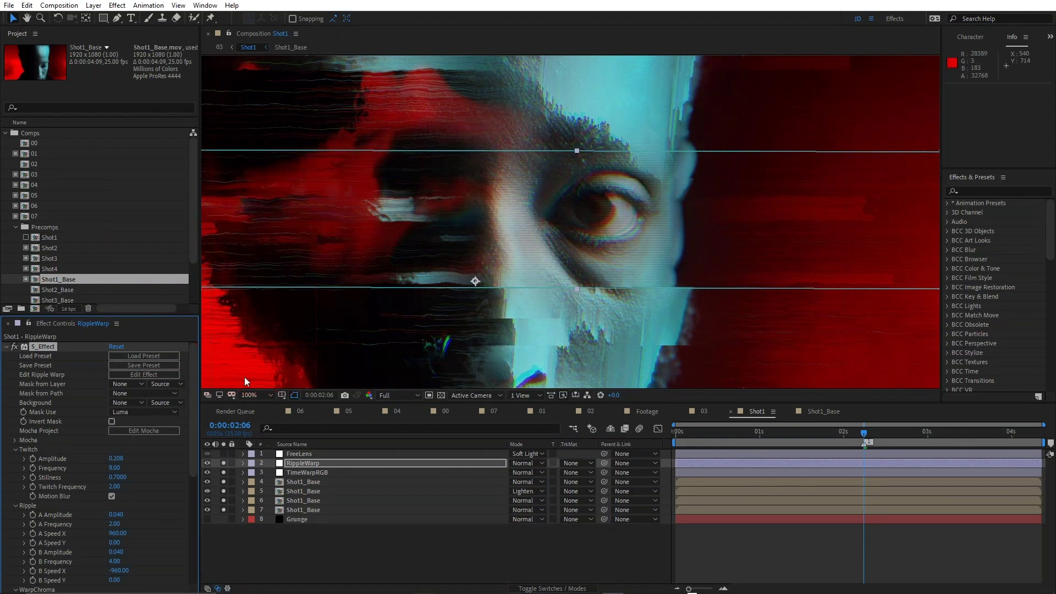
- Select the RippleWarp layer again and examine the scan lines and color fringing inside its mask around the eye
{"action": "left_click", "coordinate": [325, 463]}
{"action": "key", "text": "t"}
{"action": "key", "text": "t"}
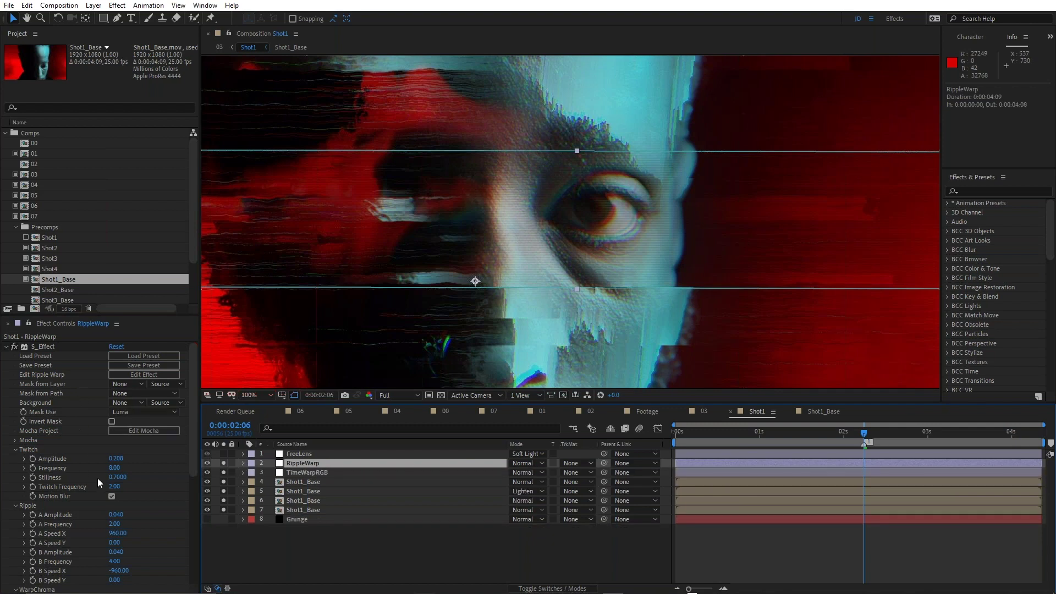
{"action": "scroll", "coordinate": [589, 243], "scroll_direction": "up", "scroll_amount": 1}
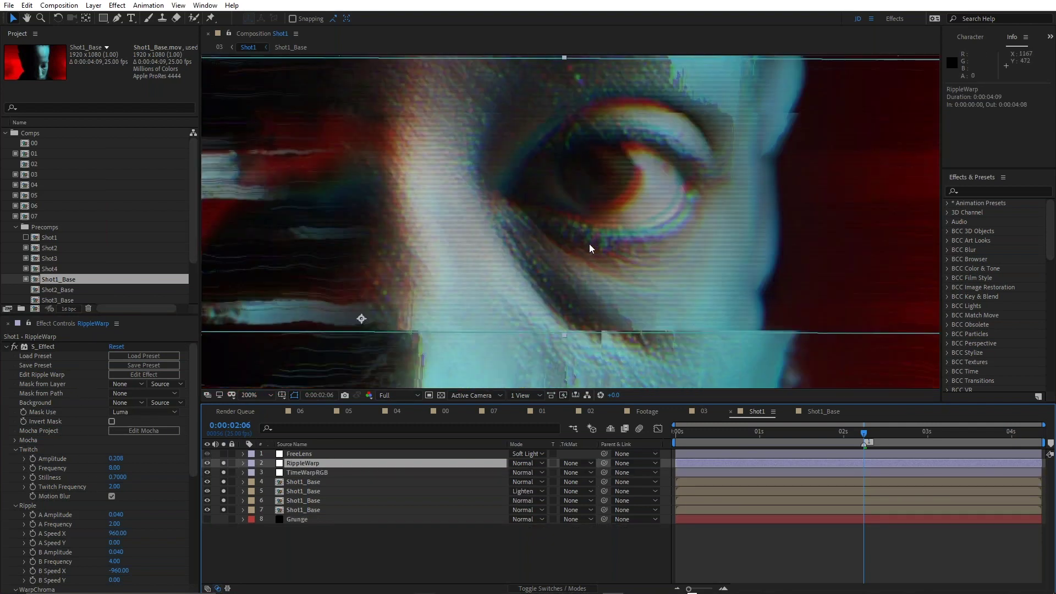
{"action": "scroll", "coordinate": [589, 243], "scroll_direction": "down", "scroll_amount": 1}
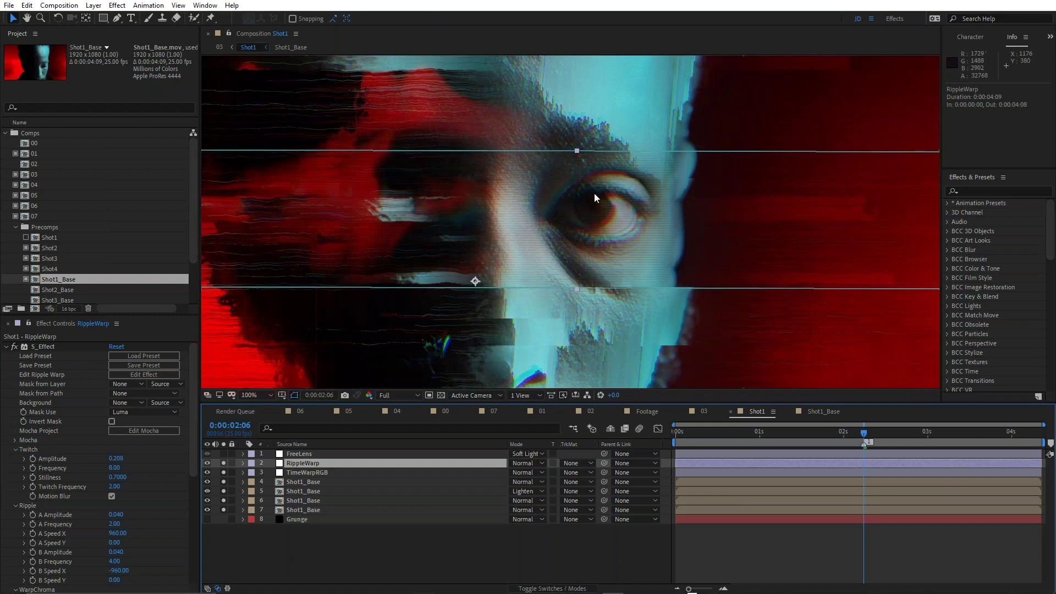
{"action": "scroll", "coordinate": [594, 193], "scroll_direction": "down", "scroll_amount": 1}
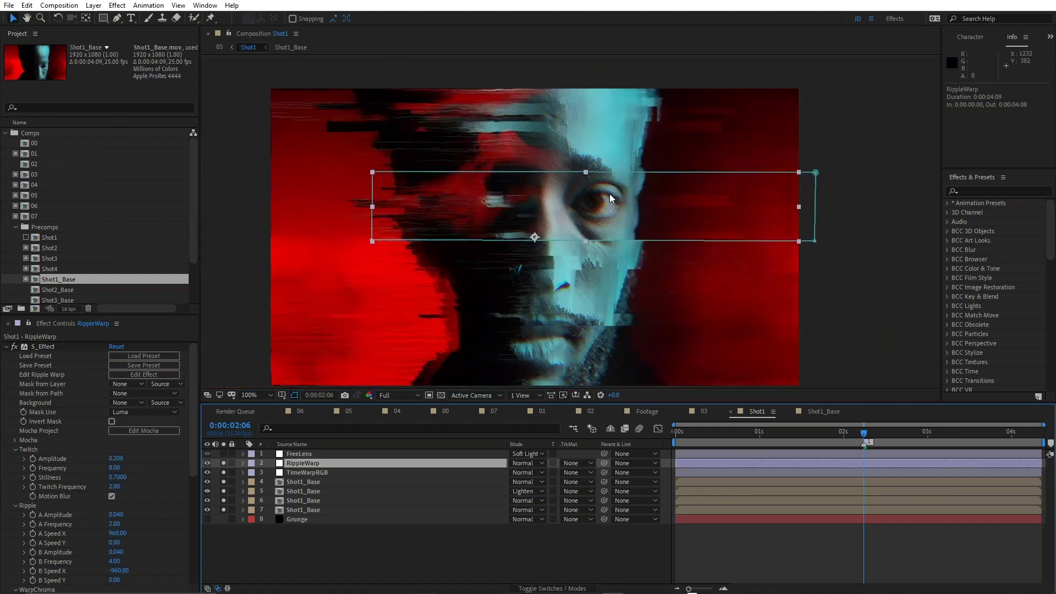
{"action": "scroll", "coordinate": [610, 194], "scroll_direction": "up", "scroll_amount": 1}
{"action": "scroll", "coordinate": [587, 231], "scroll_direction": "down", "scroll_amount": 1}
- Solo the Soft Light FreeLens layer to examine its S_FreeLens lens controls and look, and unsolo it for comparison
{"action": "left_click", "coordinate": [298, 454]}
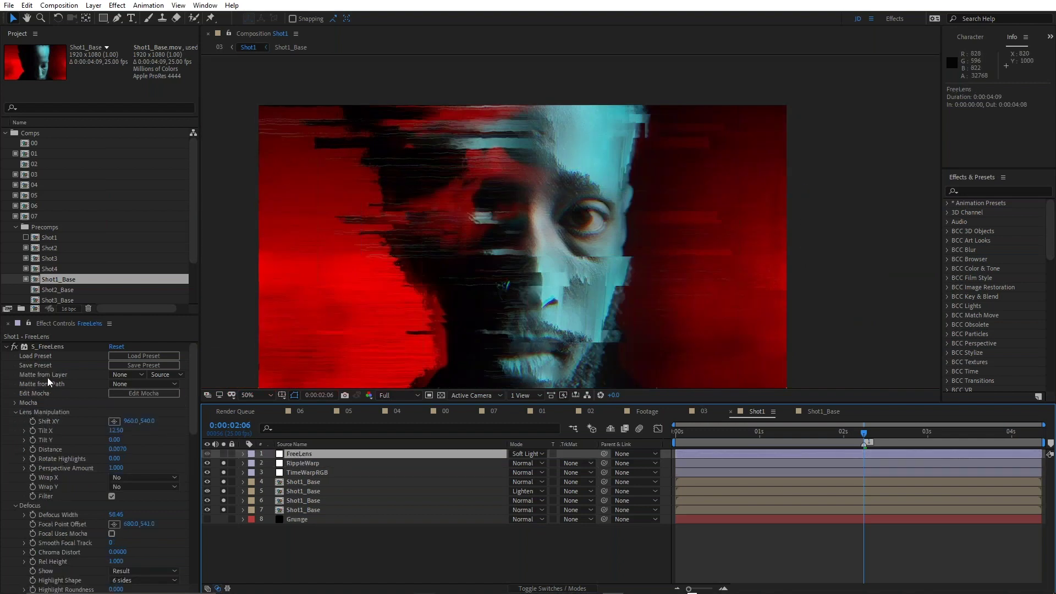
{"action": "left_click", "coordinate": [47, 345]}
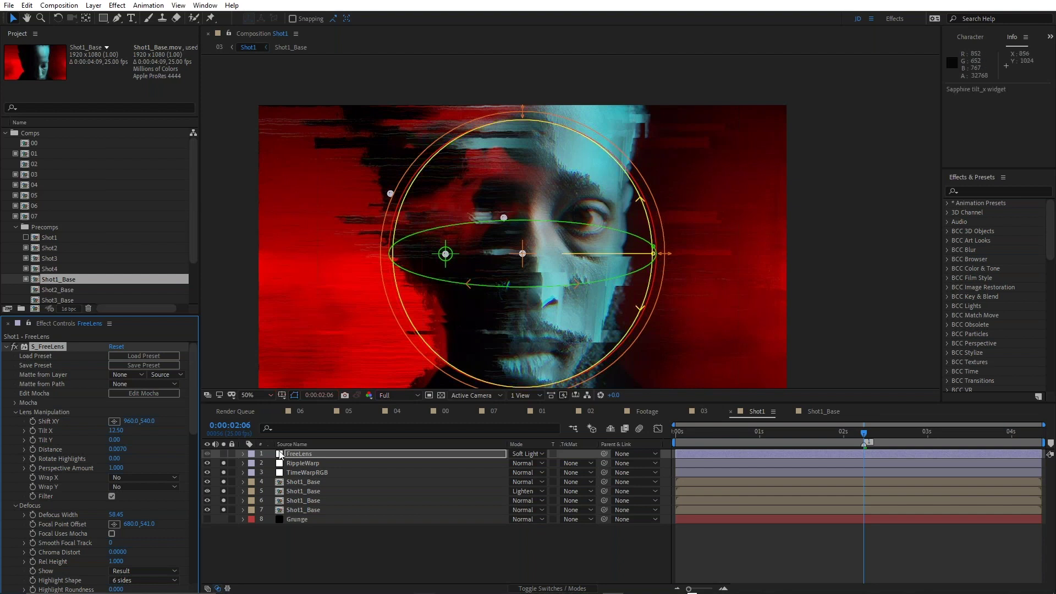
{"action": "left_click", "coordinate": [224, 454]}
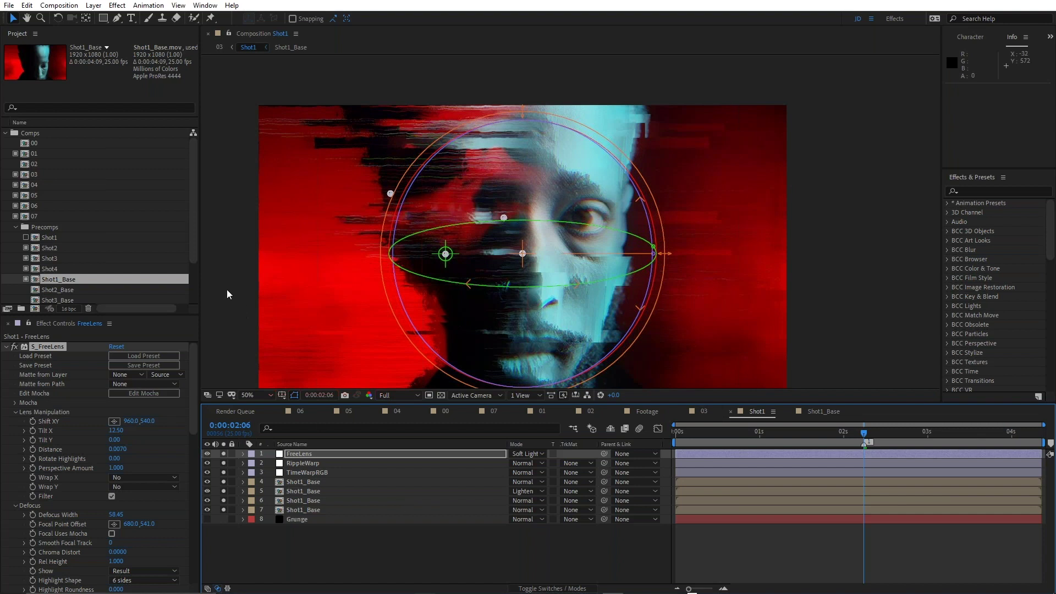
{"action": "left_click", "coordinate": [25, 237]}
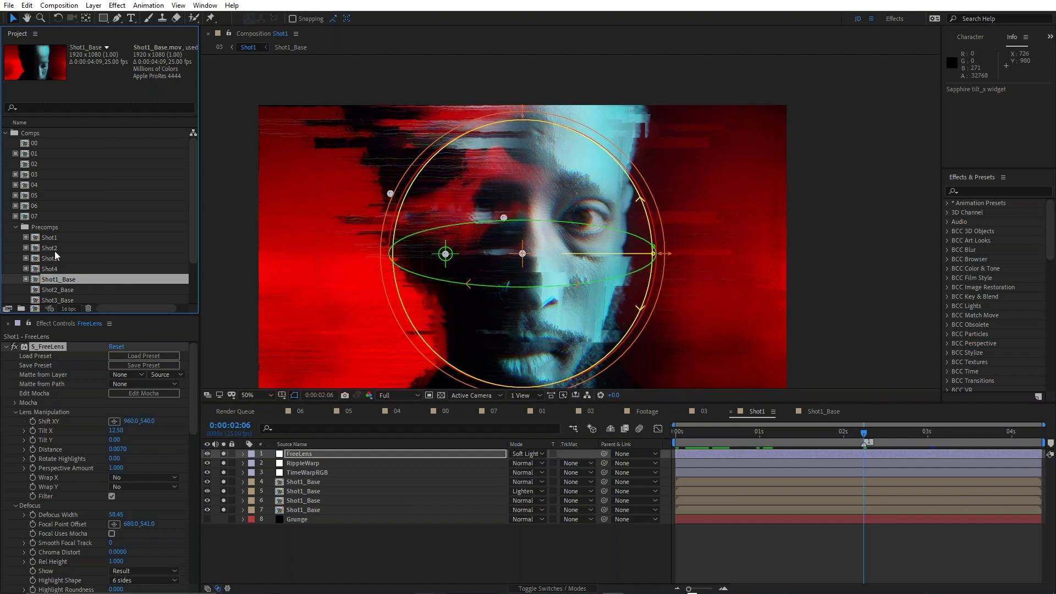
{"action": "left_click", "coordinate": [26, 237]}
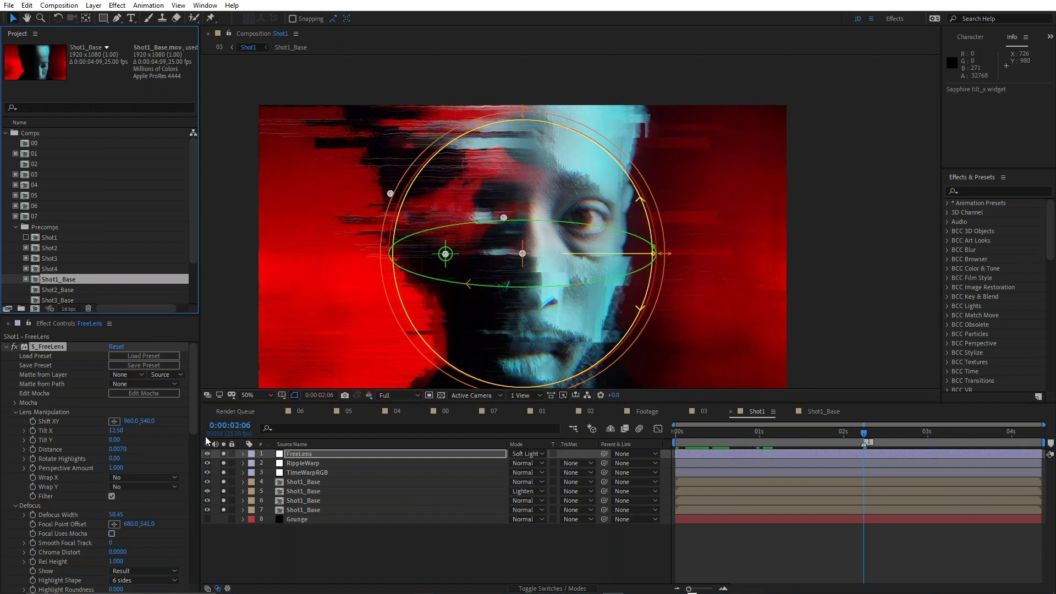
{"action": "left_click", "coordinate": [225, 453]}
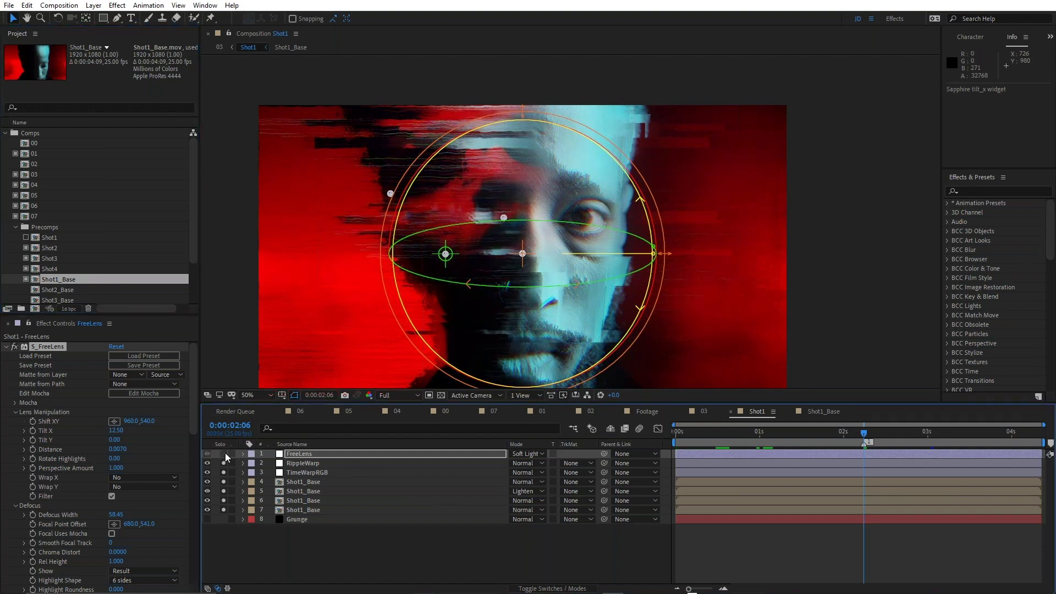
- Enable Shot1's proxy, examine the face and eye with S_FreeLens and FreeLens toggled for comparison, and leave the FreeLens layer soloed
{"action": "left_click", "coordinate": [27, 236]}
{"action": "left_click", "coordinate": [26, 236]}
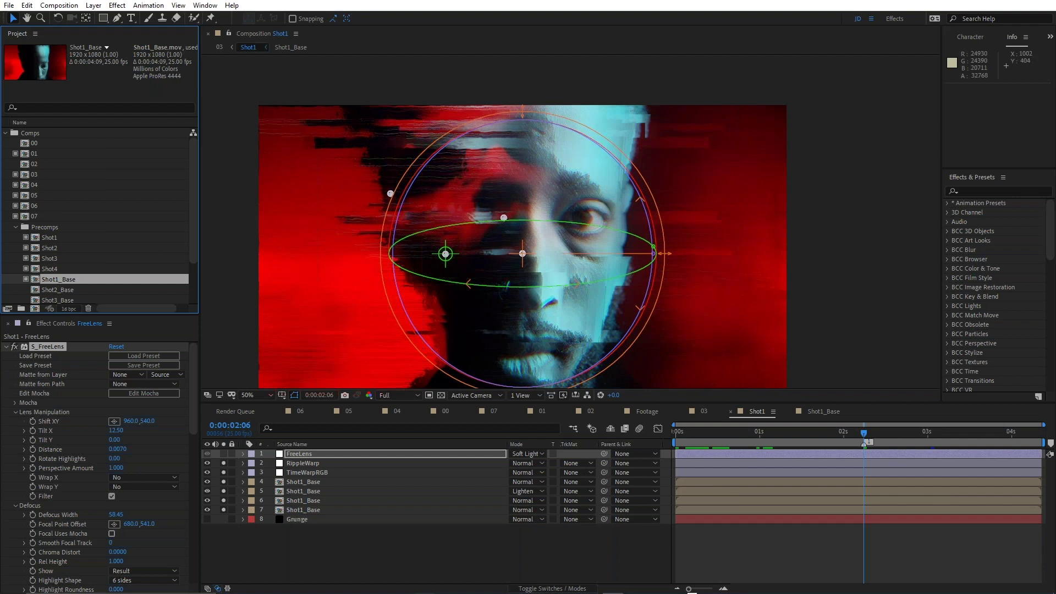
{"action": "scroll", "coordinate": [532, 212], "scroll_direction": "up", "scroll_amount": 2}
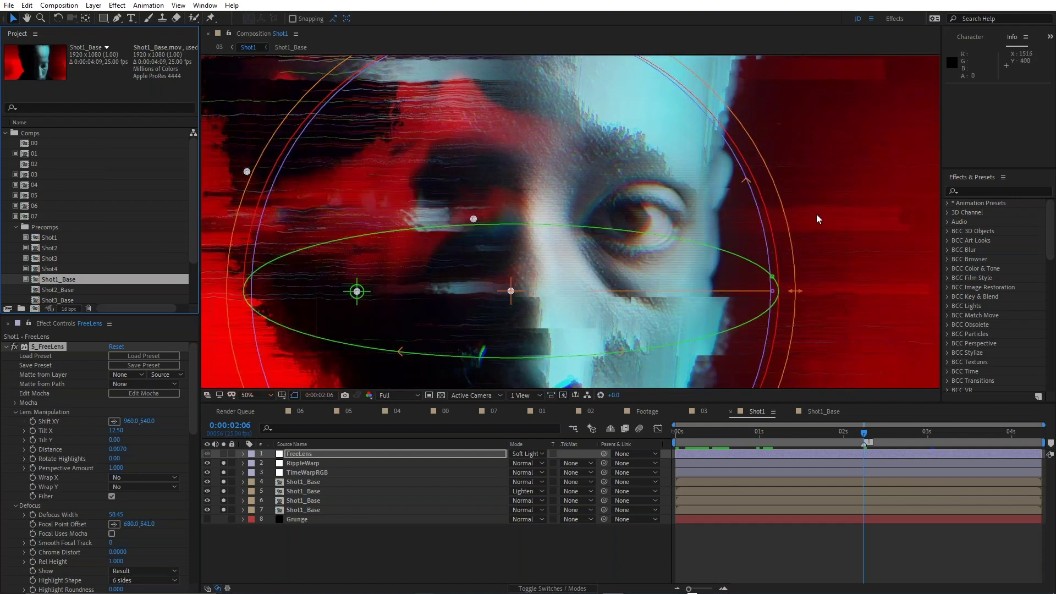
{"action": "scroll", "coordinate": [816, 219], "scroll_direction": "down", "scroll_amount": 2}
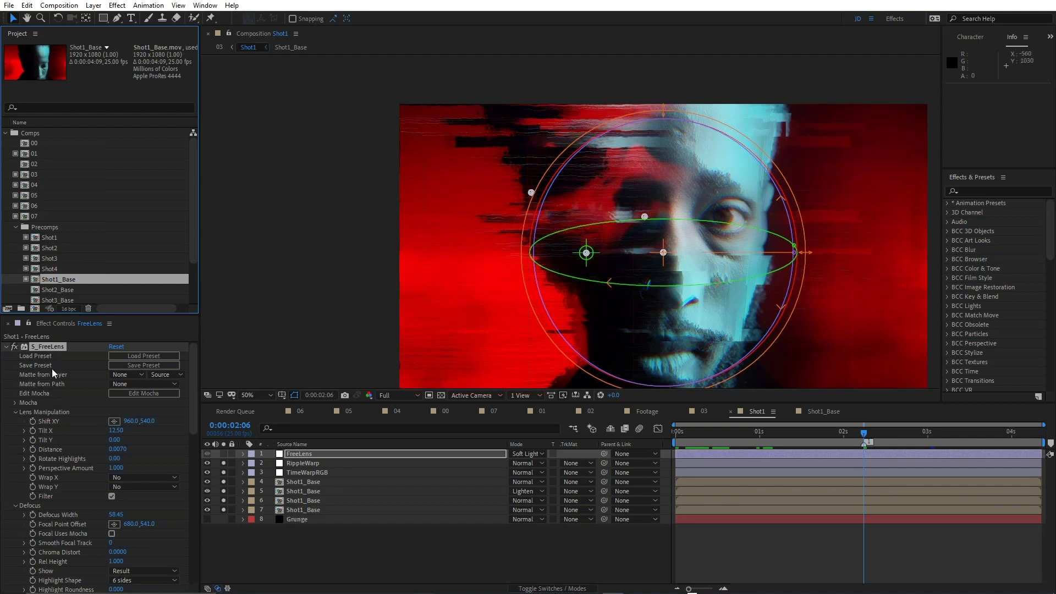
{"action": "left_click", "coordinate": [15, 348]}
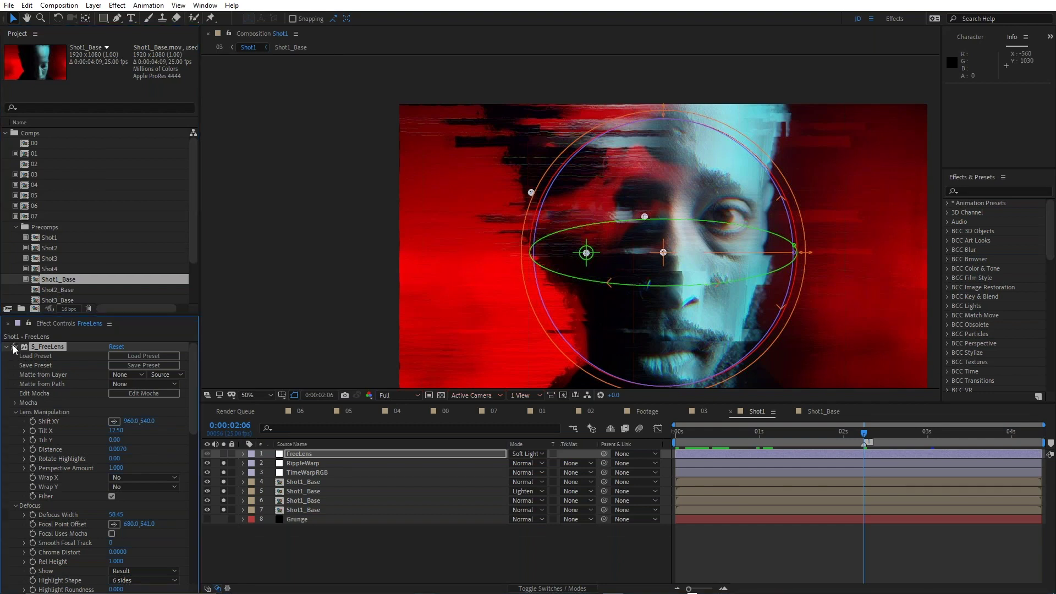
{"action": "left_click", "coordinate": [25, 236]}
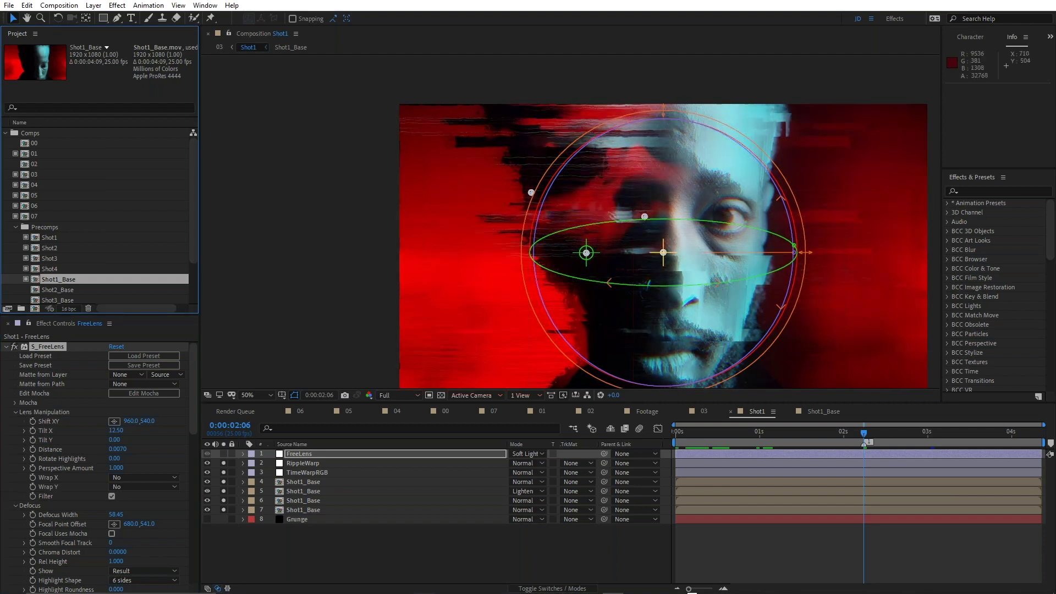
{"action": "scroll", "coordinate": [568, 243], "scroll_direction": "up", "scroll_amount": 1}
{"action": "scroll", "coordinate": [672, 157], "scroll_direction": "up", "scroll_amount": 1}
{"action": "scroll", "coordinate": [671, 157], "scroll_direction": "down", "scroll_amount": 1}
{"action": "scroll", "coordinate": [681, 178], "scroll_direction": "down", "scroll_amount": 1}
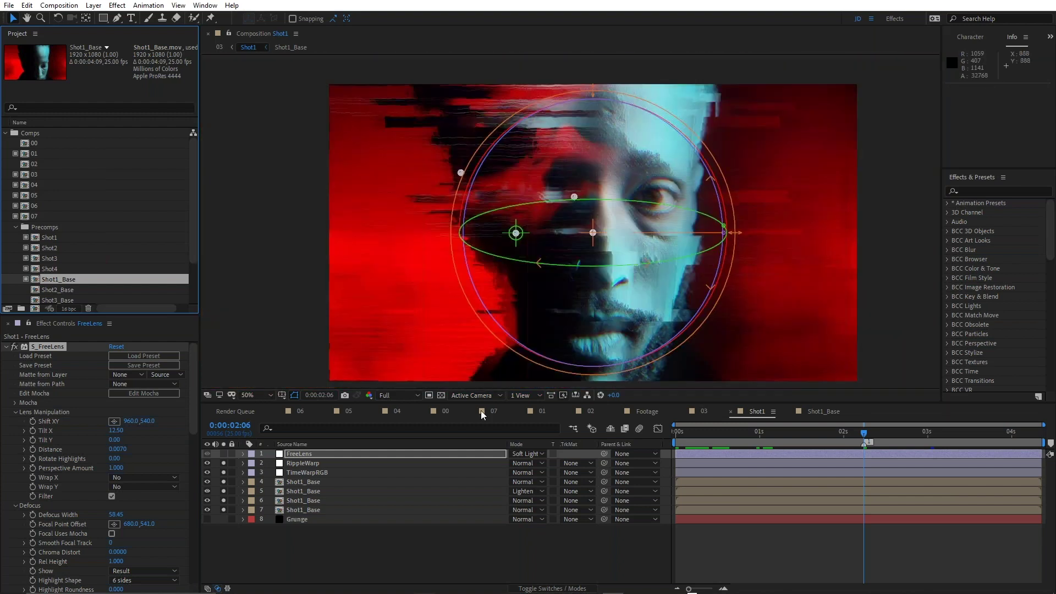
{"action": "left_click", "coordinate": [224, 453]}
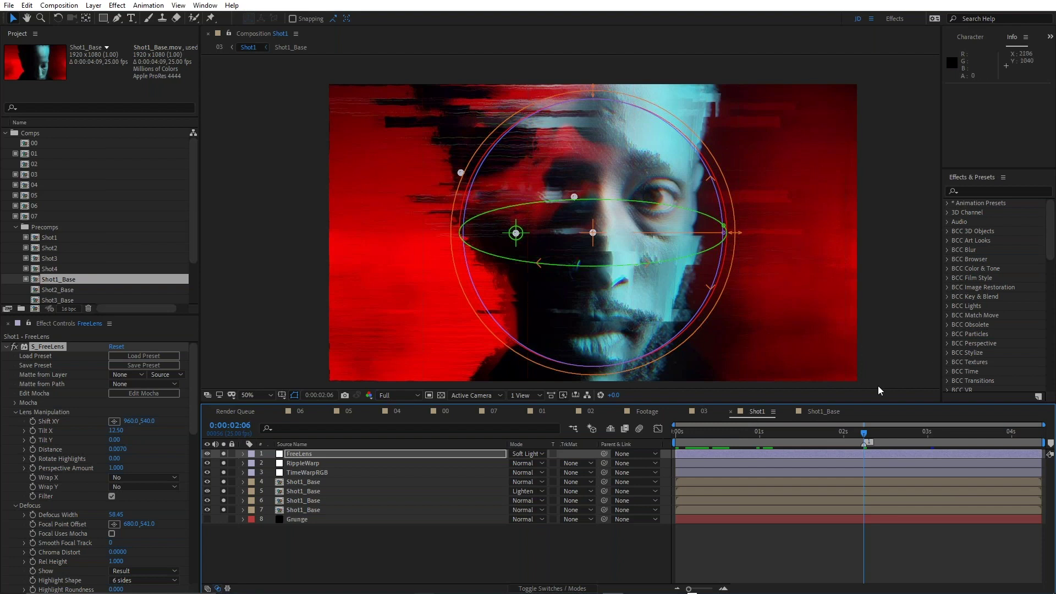
- Open Shot2 from comp 03 and, at 0:00:00:18, open the comp of its lowest Shot2_Base layer
{"action": "left_click", "coordinate": [601, 413]}
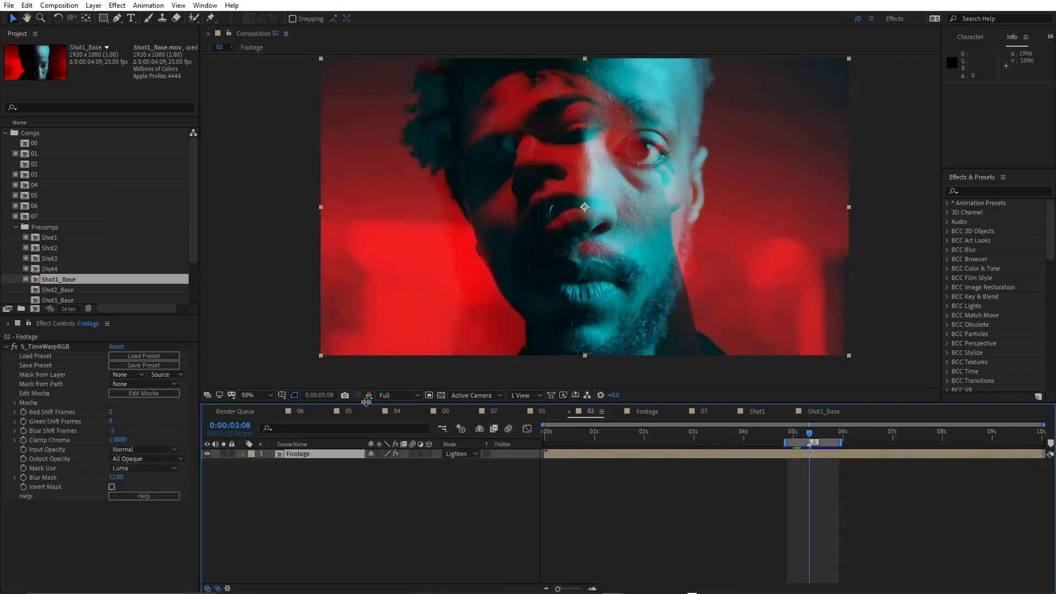
{"action": "left_click", "coordinate": [25, 175]}
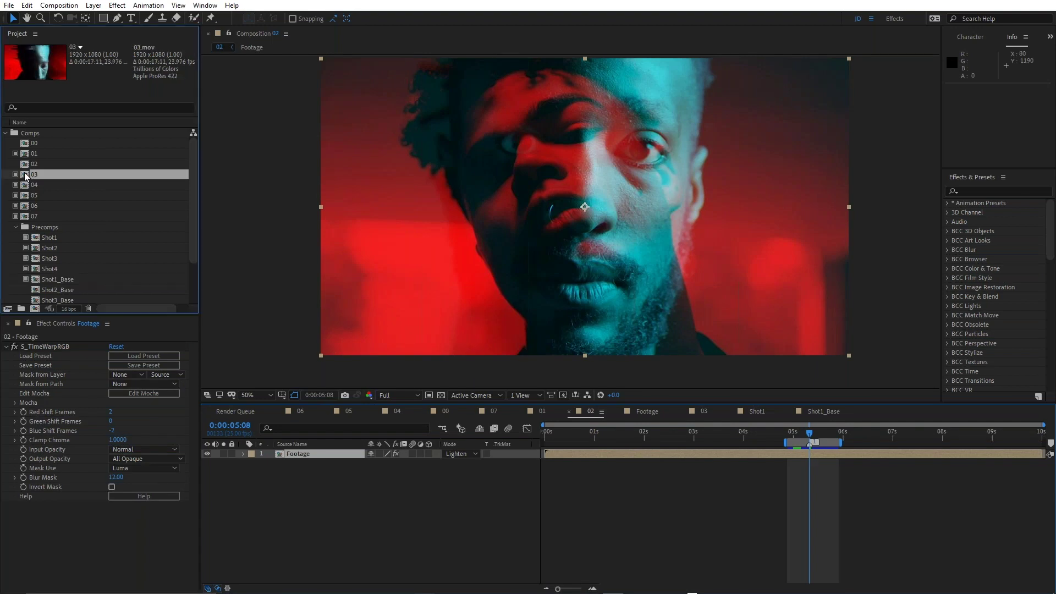
{"action": "double_click", "coordinate": [25, 175]}
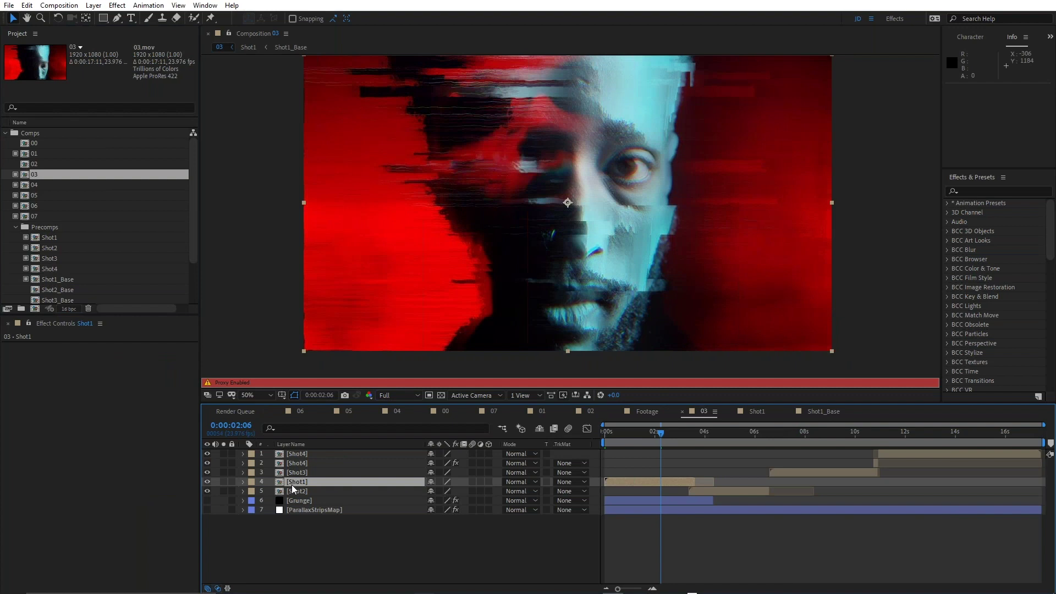
{"action": "double_click", "coordinate": [292, 491]}
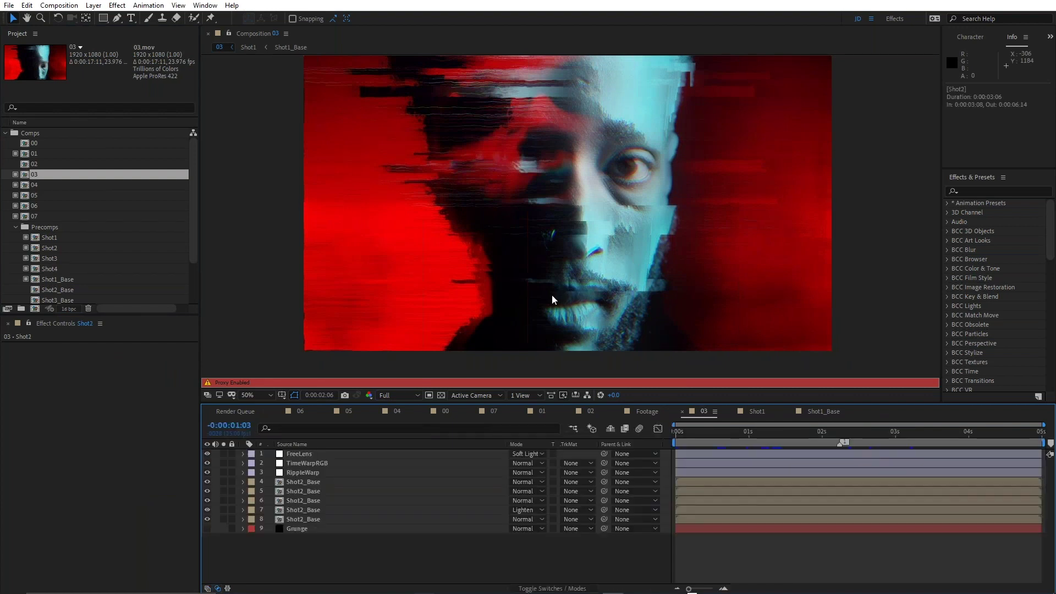
{"action": "left_click", "coordinate": [728, 434]}
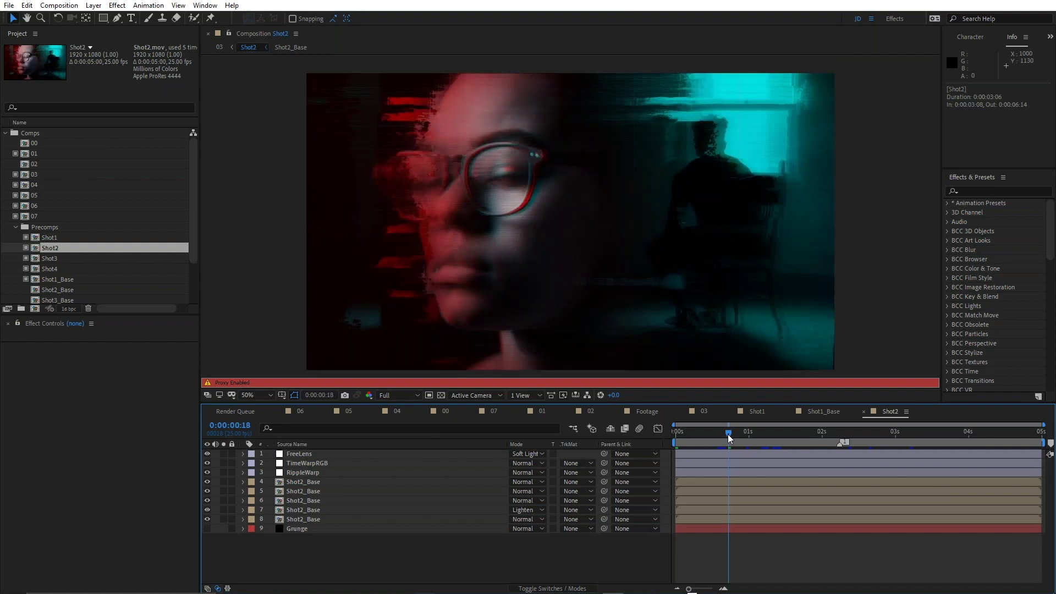
{"action": "double_click", "coordinate": [302, 520]}
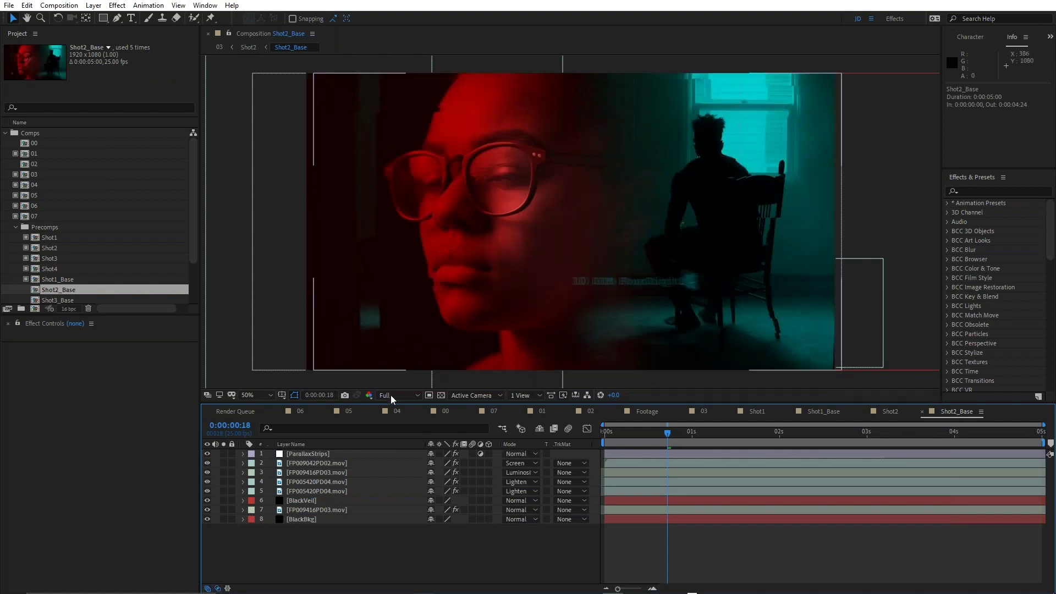
- Solo layer 7 (FP009416PD03.mov), the BlackVeil layer and layer 5 (FP005420PD04.mov) to check how the base image builds up
{"action": "left_click", "coordinate": [223, 509]}
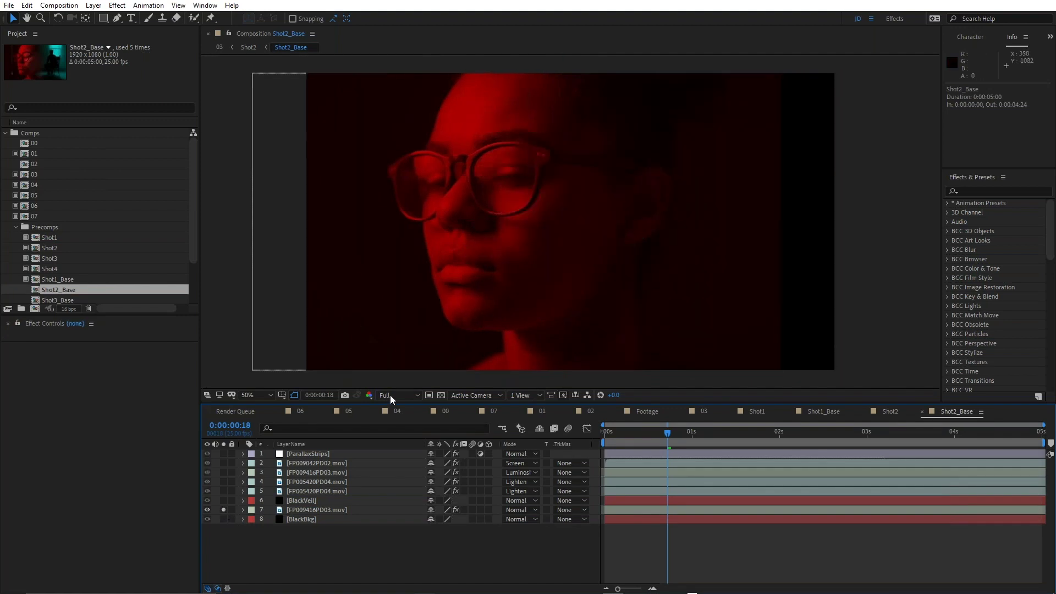
{"action": "left_click", "coordinate": [224, 500]}
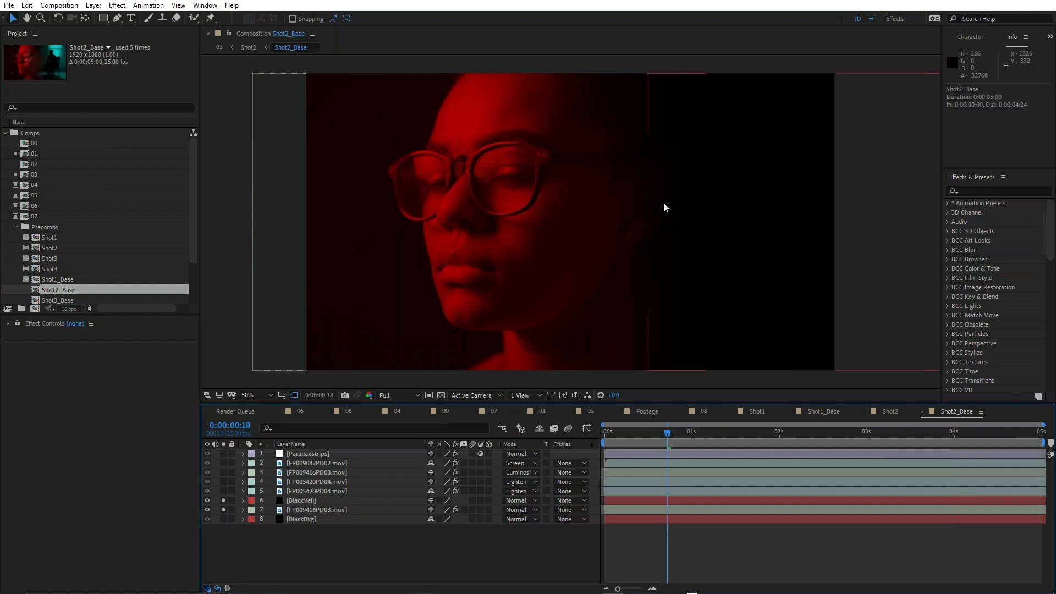
{"action": "left_click", "coordinate": [223, 490]}
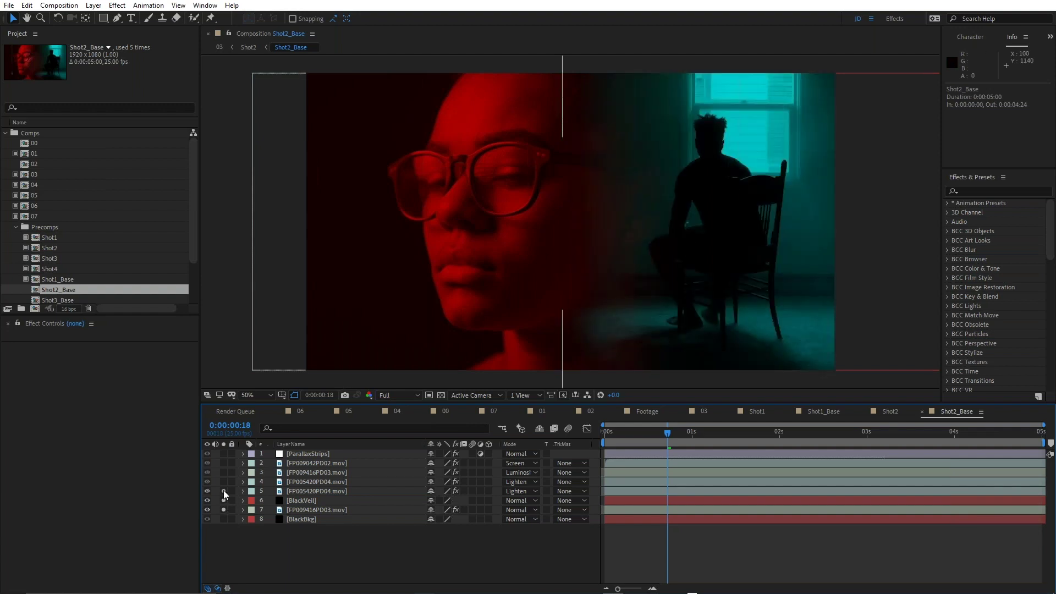
{"action": "left_click", "coordinate": [223, 491]}
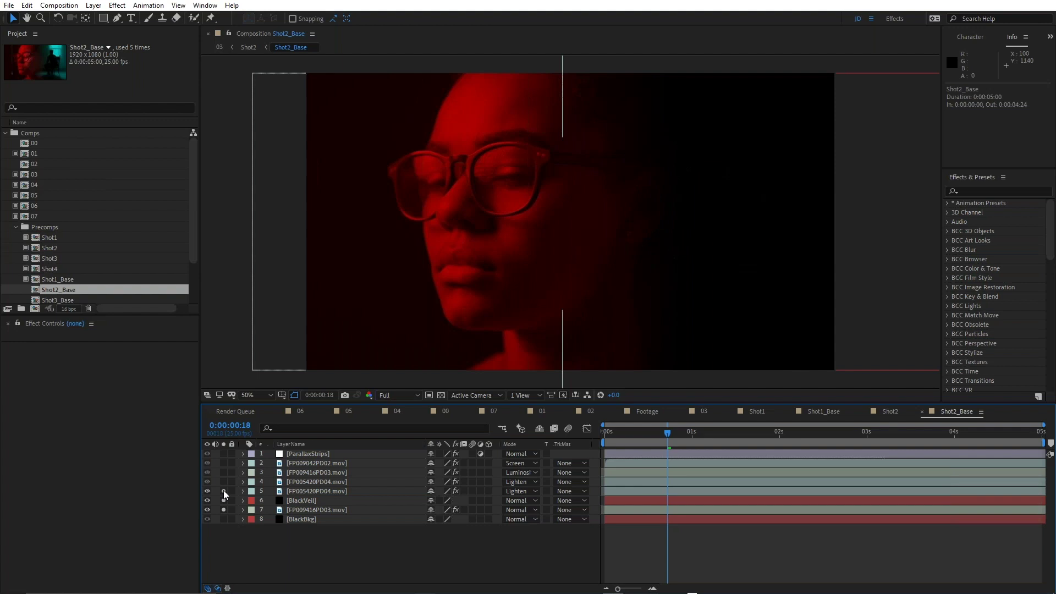
{"action": "left_click", "coordinate": [223, 490]}
- Add layer 4 (FP005420PD04.mov) to the soloed layers and examine its contribution to the dark area beside the face
{"action": "left_click", "coordinate": [223, 483]}
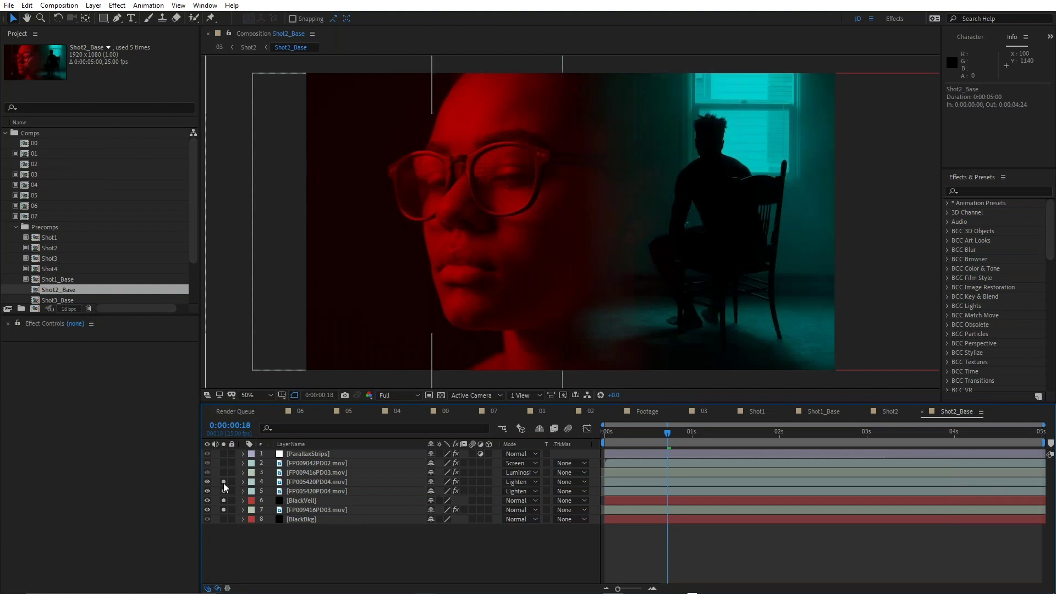
{"action": "left_click", "coordinate": [306, 480]}
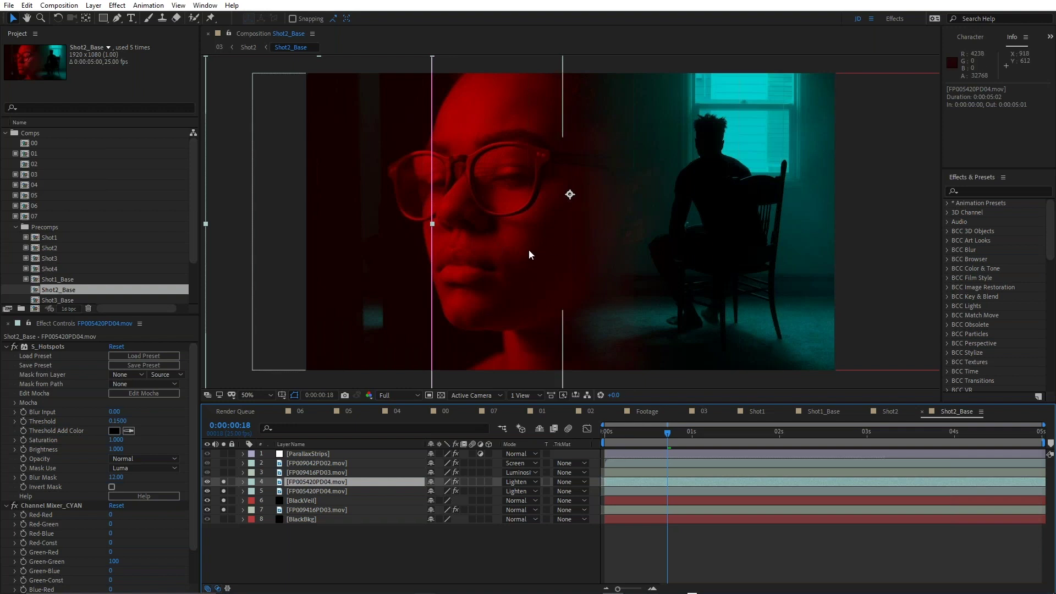
{"action": "scroll", "coordinate": [389, 317], "scroll_direction": "up", "scroll_amount": 1}
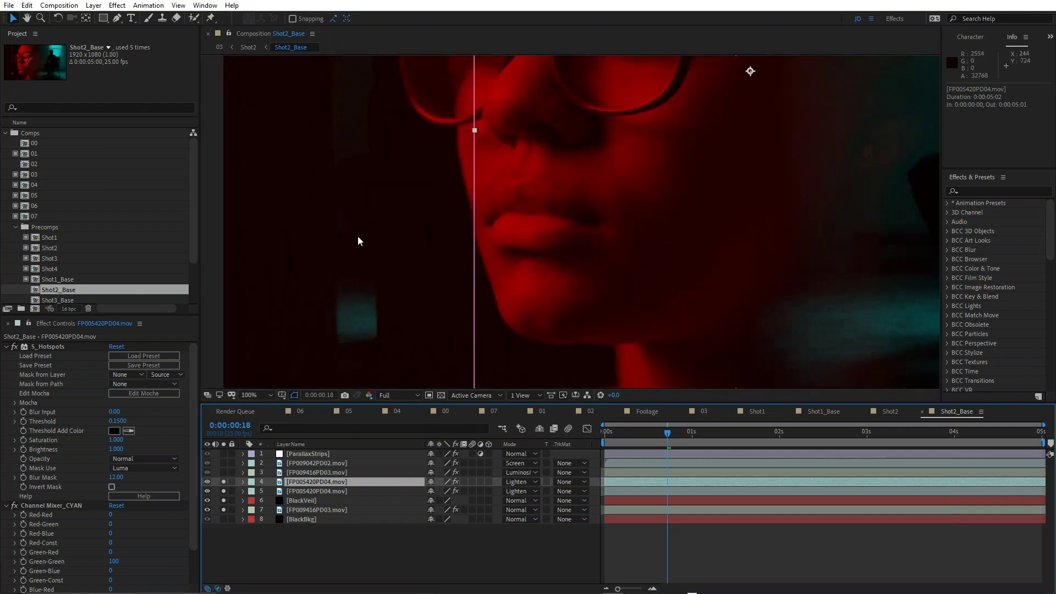
{"action": "scroll", "coordinate": [356, 222], "scroll_direction": "down", "scroll_amount": 1}
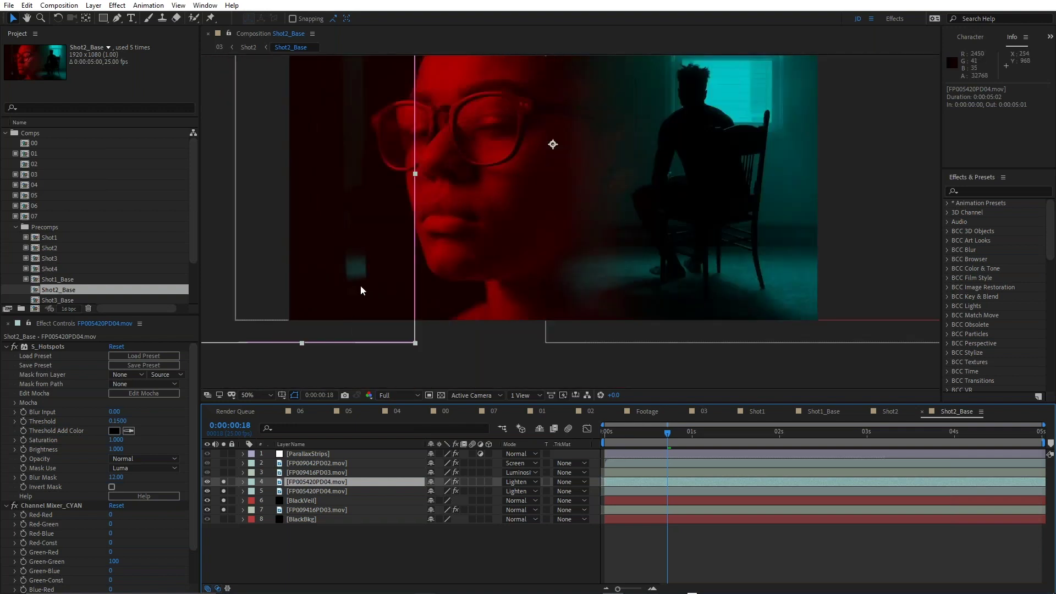
{"action": "scroll", "coordinate": [415, 240], "scroll_direction": "down", "scroll_amount": 1}
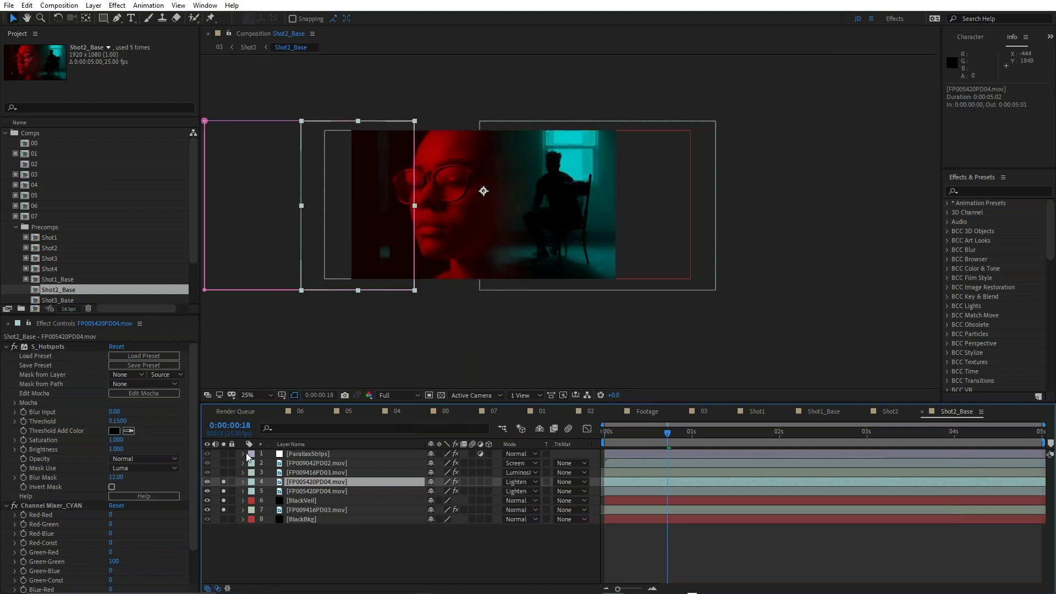
- Solo layer 3 (FP009416PD03.mov) and layer 2 (FP009042PD02.mov) too, to check their overlays on the composite
{"action": "left_click_drag", "start_coordinate": [222, 473], "coordinate": [224, 471]}
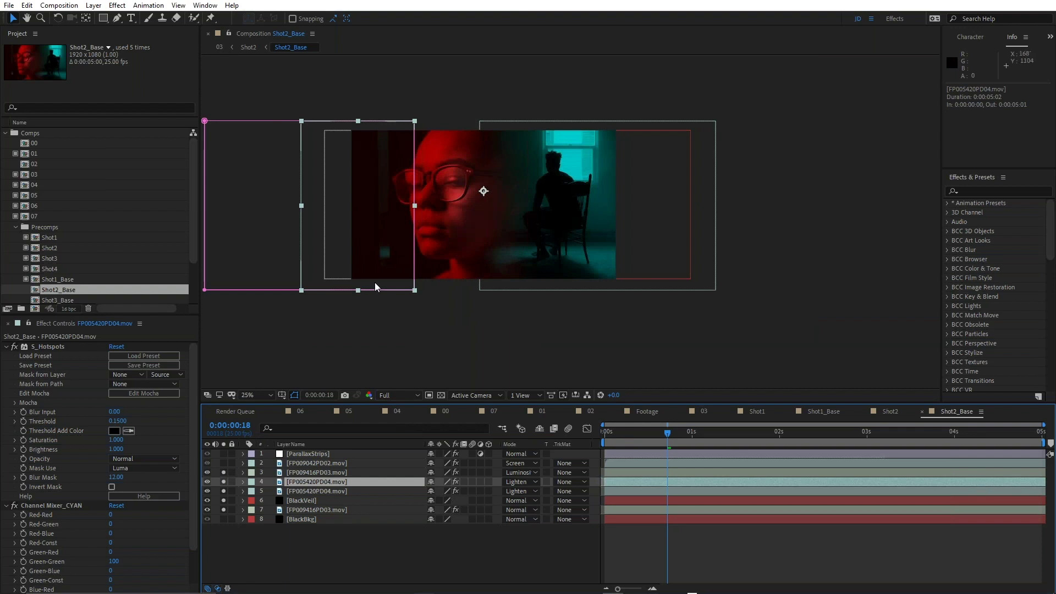
{"action": "scroll", "coordinate": [450, 202], "scroll_direction": "up", "scroll_amount": 1}
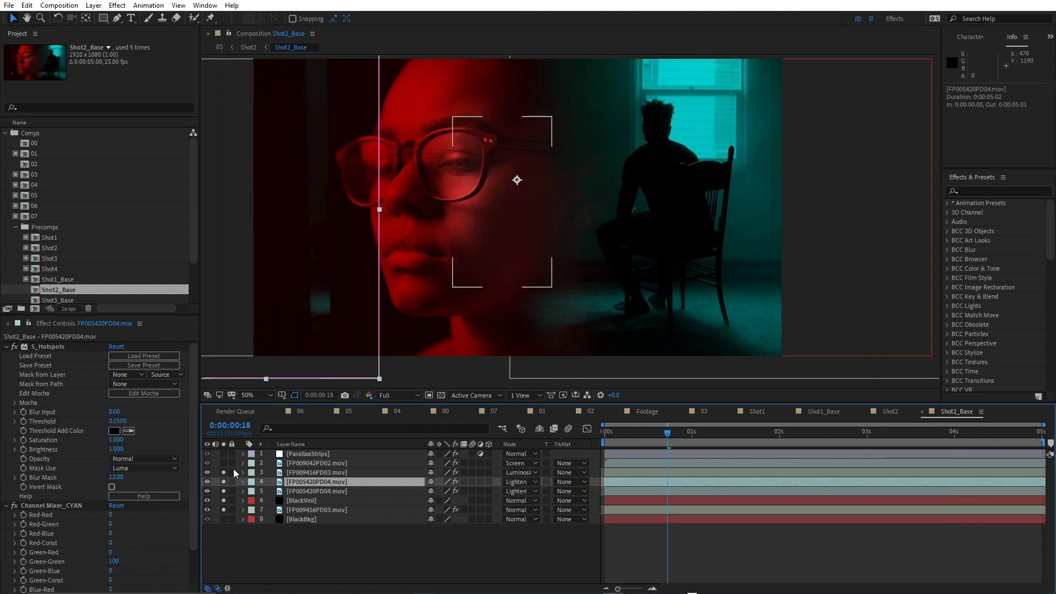
{"action": "left_click", "coordinate": [309, 464]}
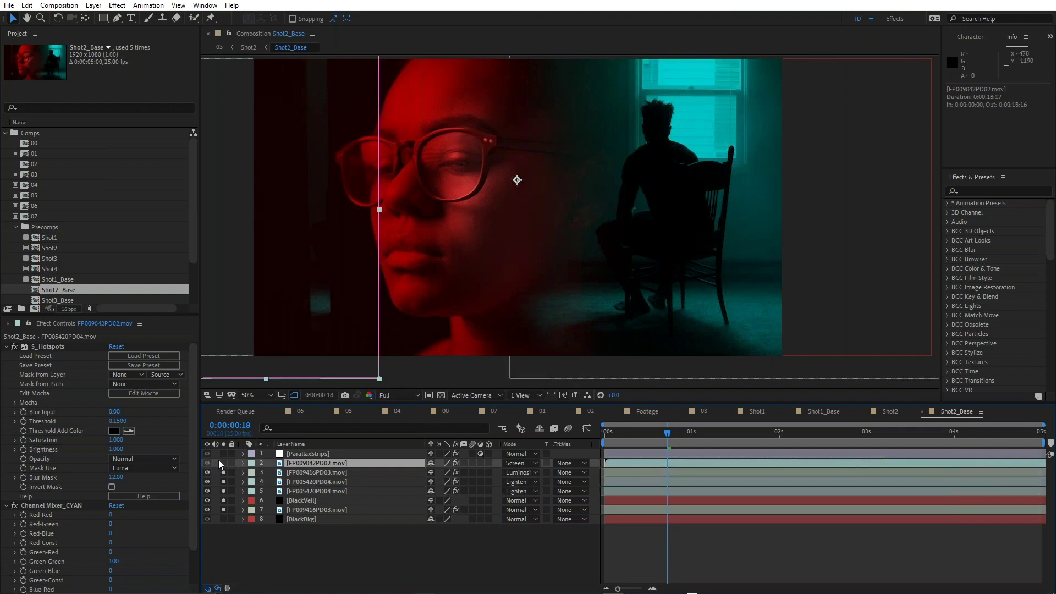
{"action": "left_click", "coordinate": [223, 463]}
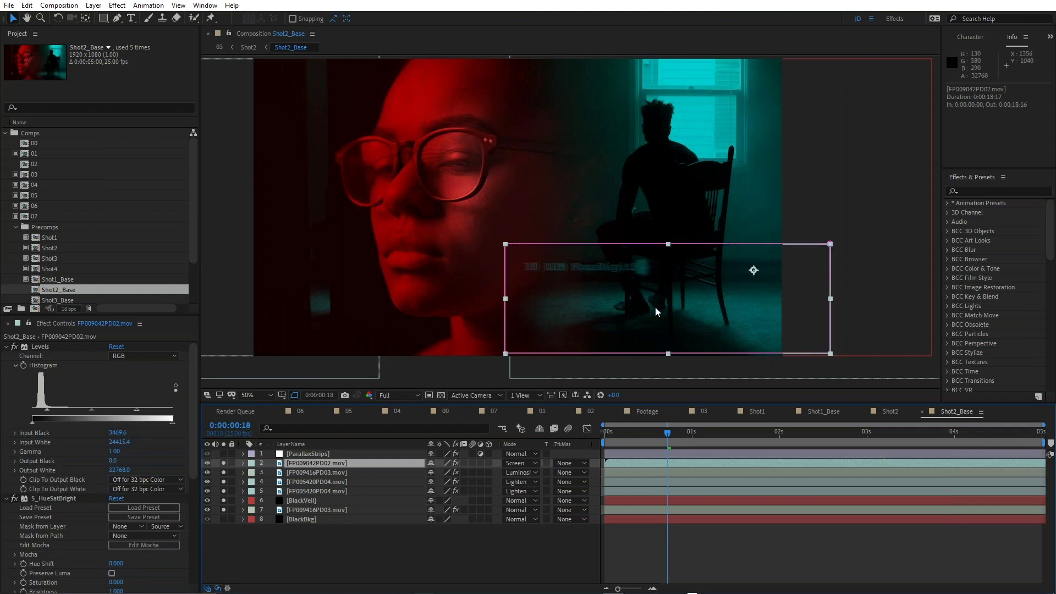
- Scrub the Shot2_Base composition to 0:00:02:14 and clear the layer solos to view the full composite
{"action": "key", "text": "Page_Down"}
{"action": "key", "text": "Page_Down"}
{"action": "left_click_drag", "start_coordinate": [711, 441], "coordinate": [830, 453]}
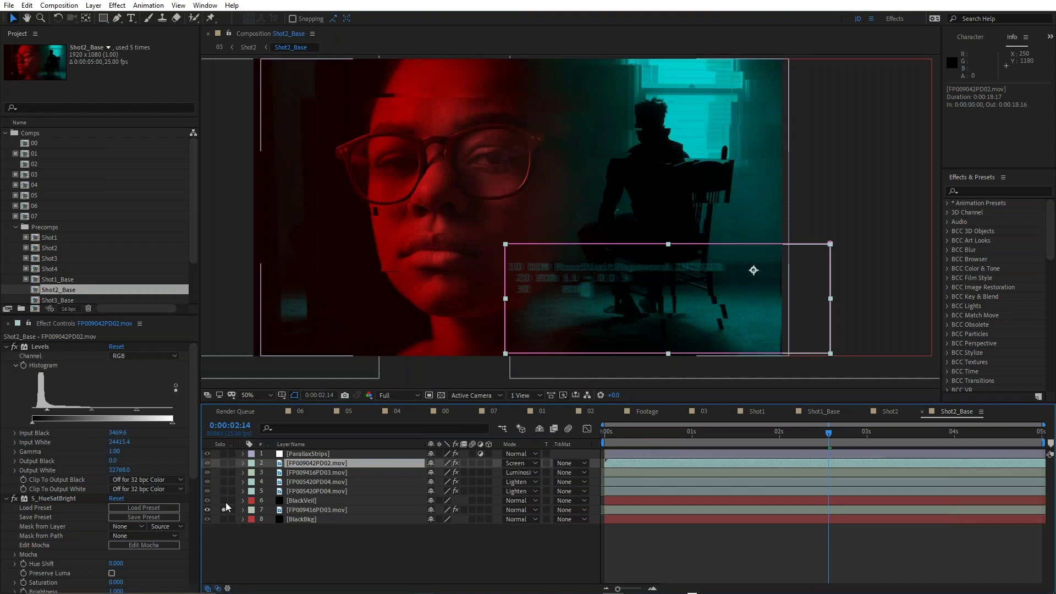
- Switch to the Shot2 composition, reveal it in the project and disable its proxy
{"action": "left_click", "coordinate": [618, 413]}
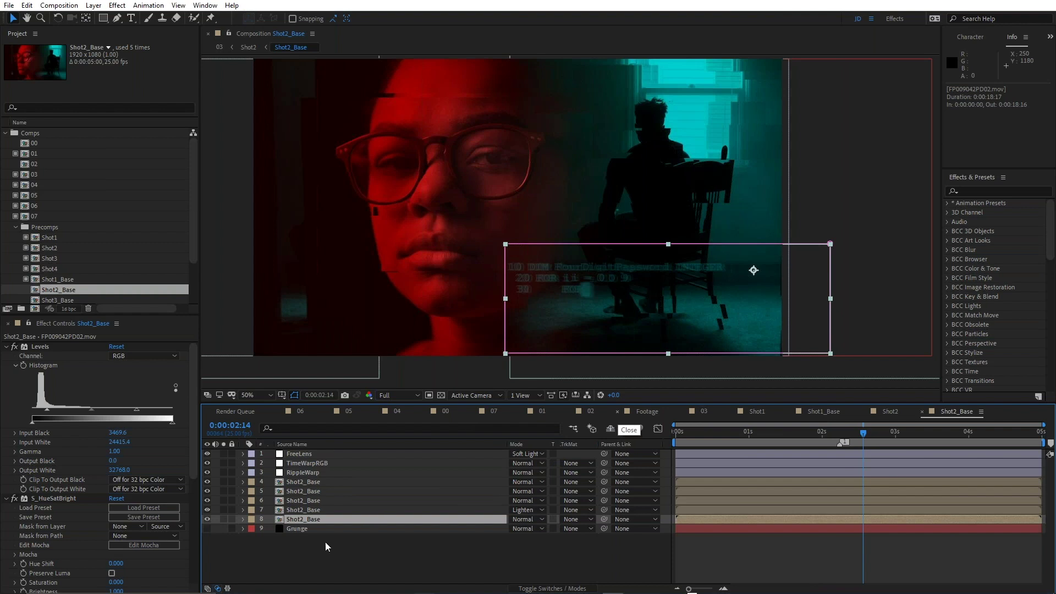
{"action": "left_click", "coordinate": [305, 519]}
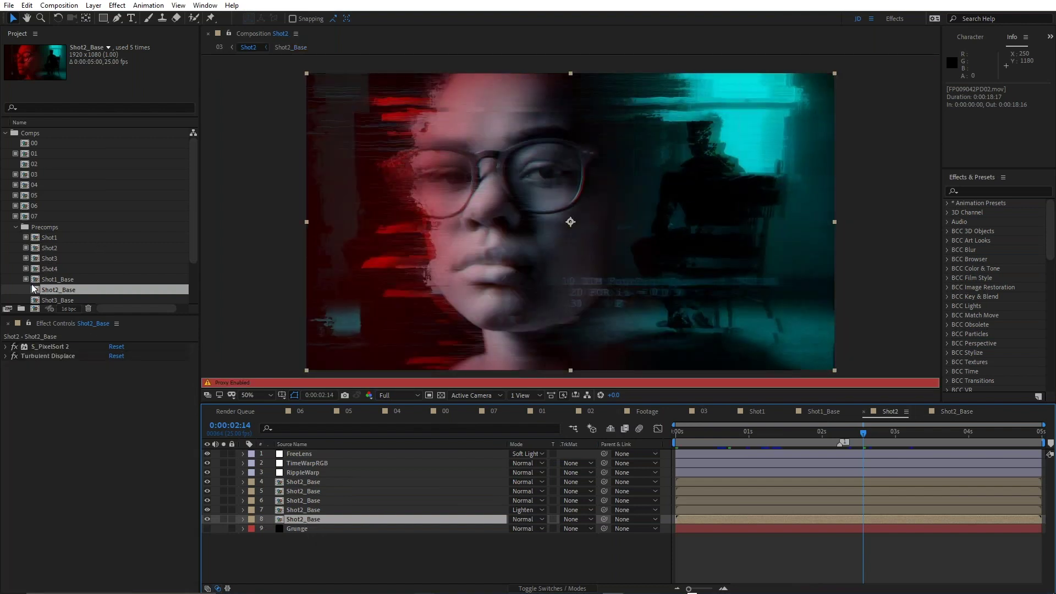
{"action": "scroll", "coordinate": [49, 245], "scroll_direction": "down", "scroll_amount": 3}
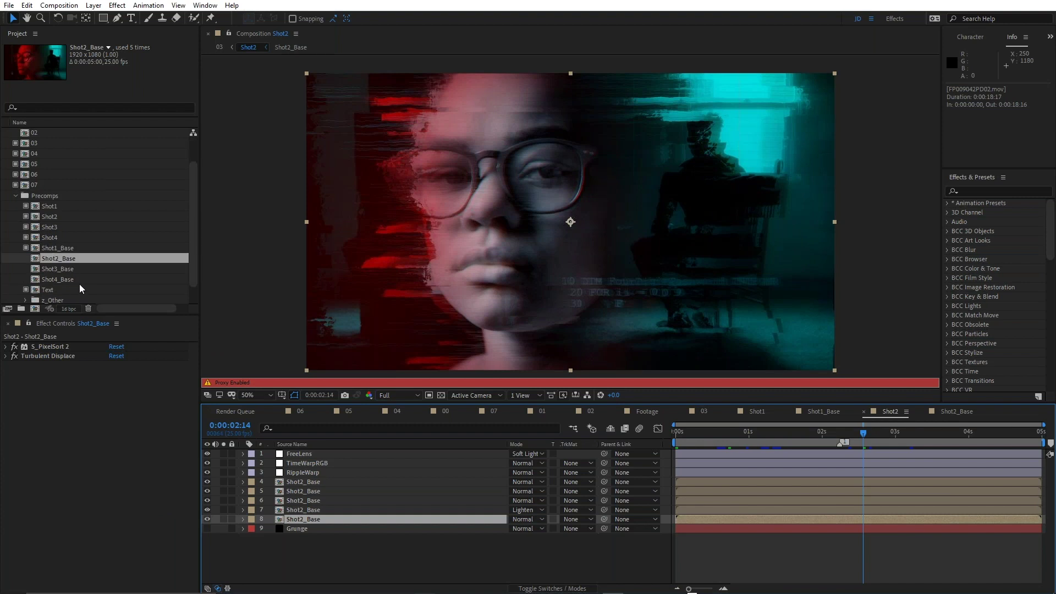
{"action": "right_click", "coordinate": [306, 552]}
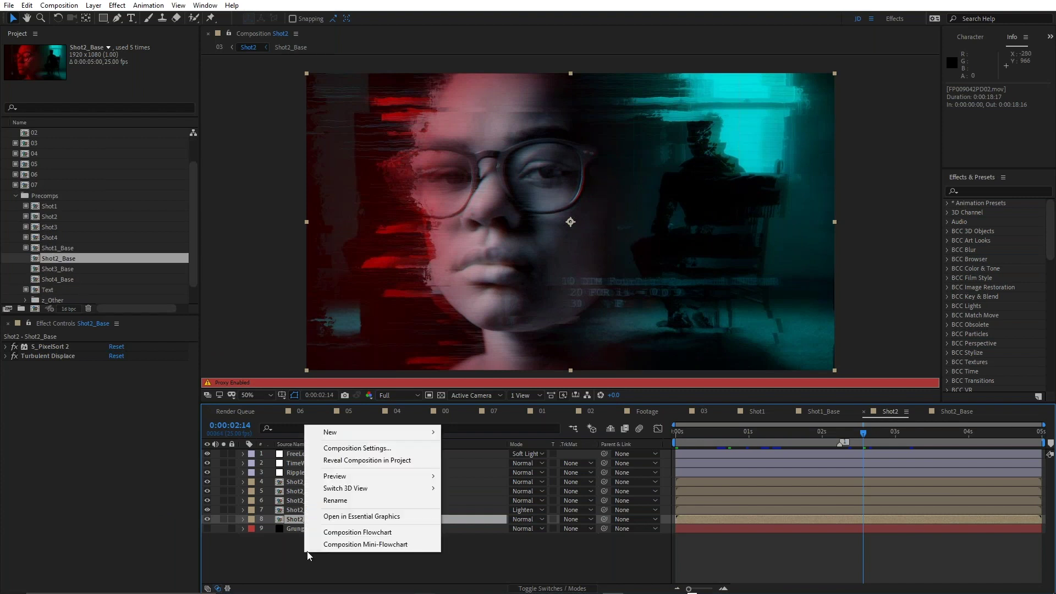
{"action": "left_click", "coordinate": [348, 461]}
{"action": "left_click", "coordinate": [26, 216]}
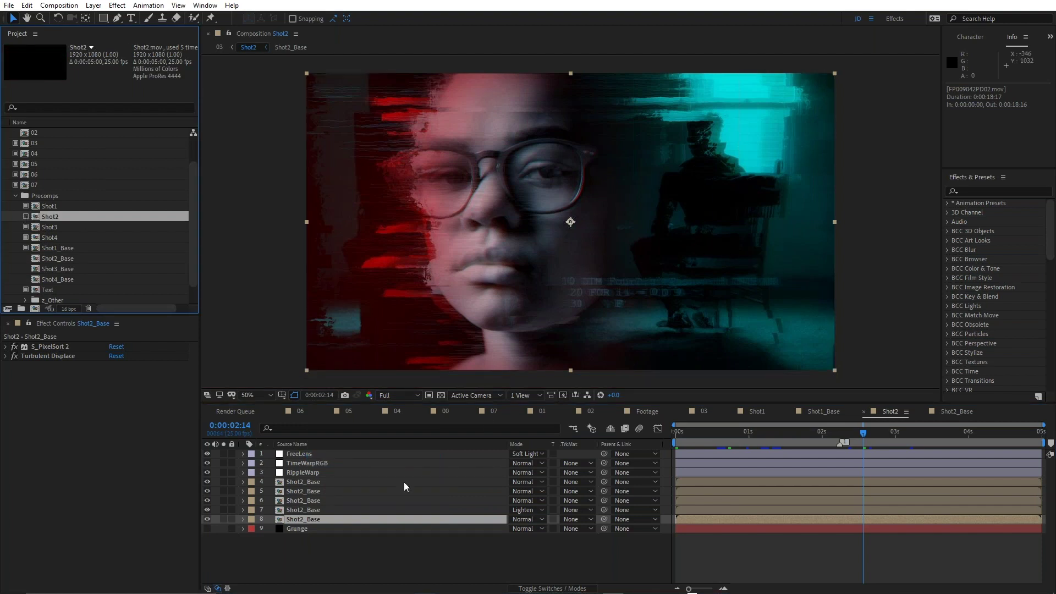
- Solo the Shot2_Base layer 8 and examine its pixel sorting on the face at 0:00:01:03
{"action": "left_click", "coordinate": [223, 519]}
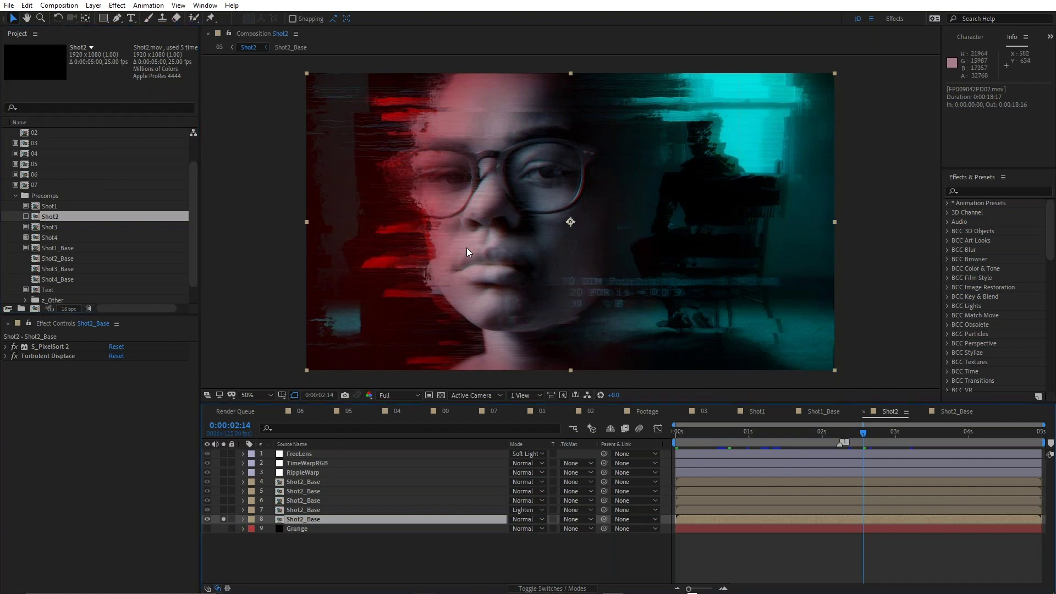
{"action": "left_click", "coordinate": [763, 431]}
{"action": "left_click", "coordinate": [758, 435]}
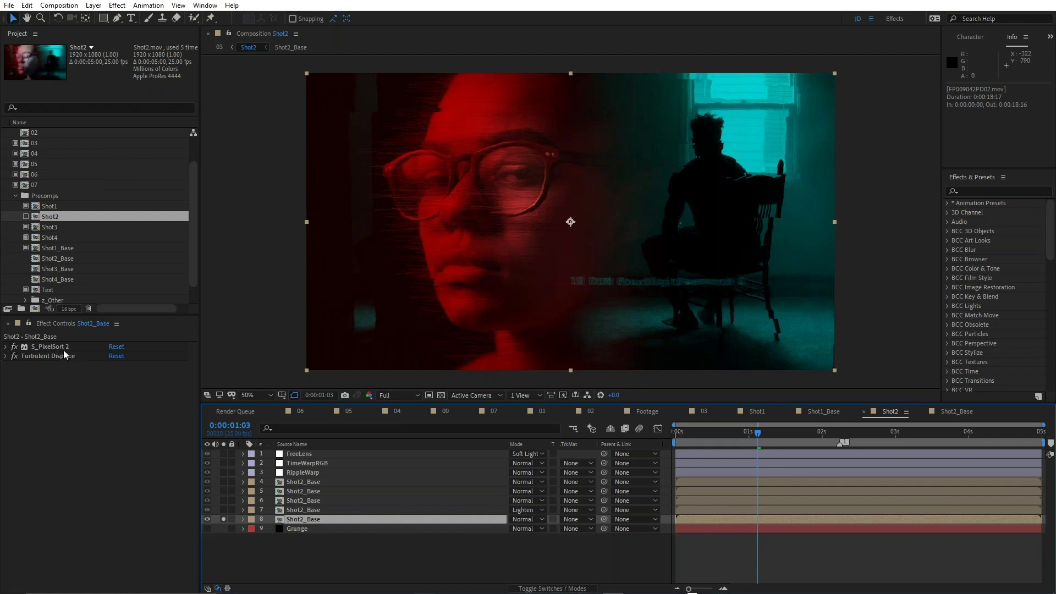
{"action": "scroll", "coordinate": [477, 240], "scroll_direction": "up", "scroll_amount": 2}
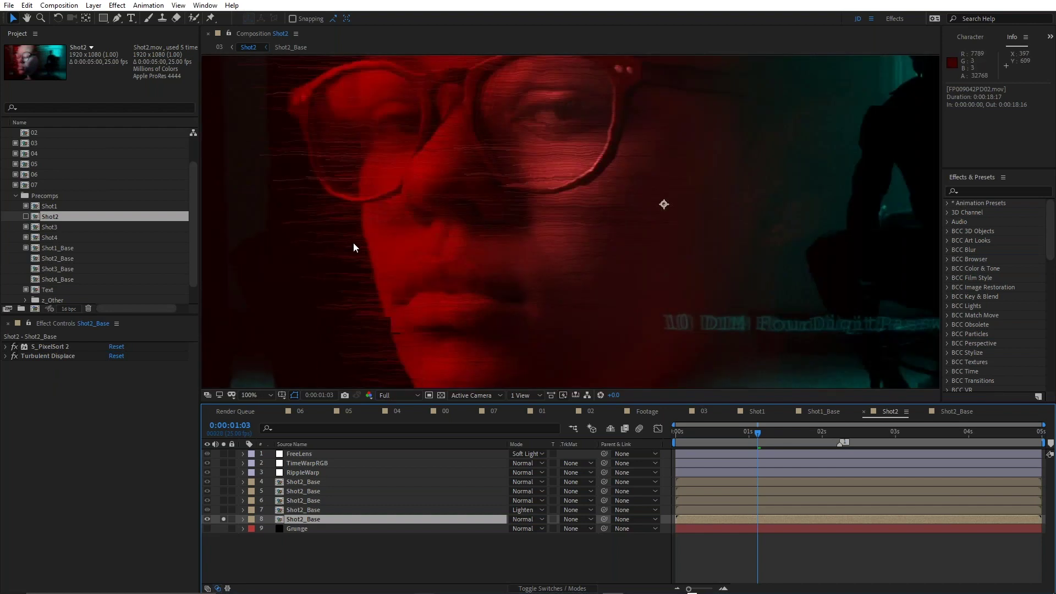
{"action": "scroll", "coordinate": [365, 242], "scroll_direction": "down", "scroll_amount": 2}
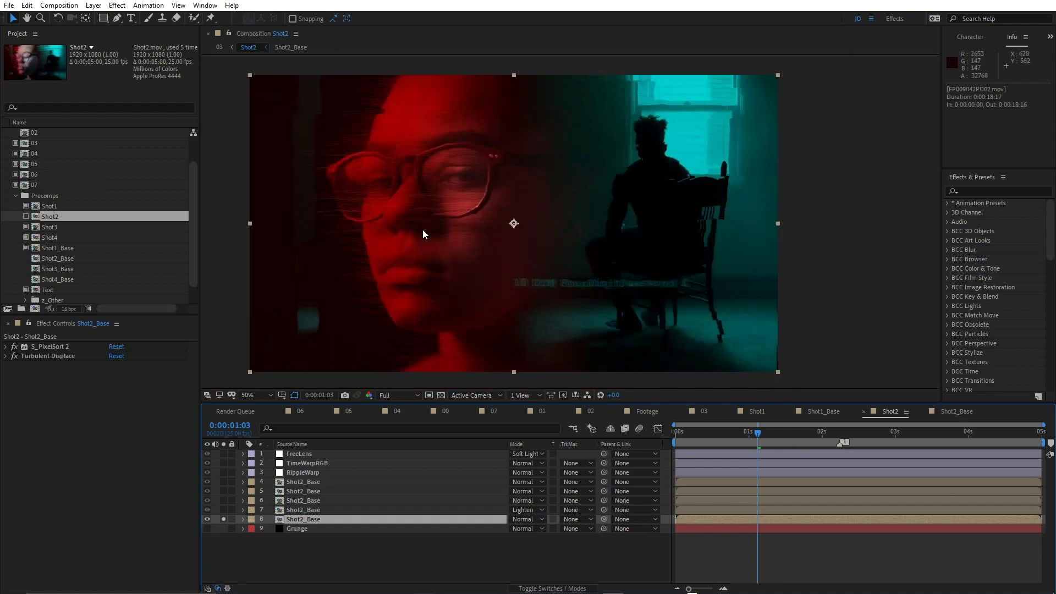
{"action": "scroll", "coordinate": [423, 234], "scroll_direction": "up", "scroll_amount": 2}
{"action": "scroll", "coordinate": [387, 224], "scroll_direction": "down", "scroll_amount": 2}
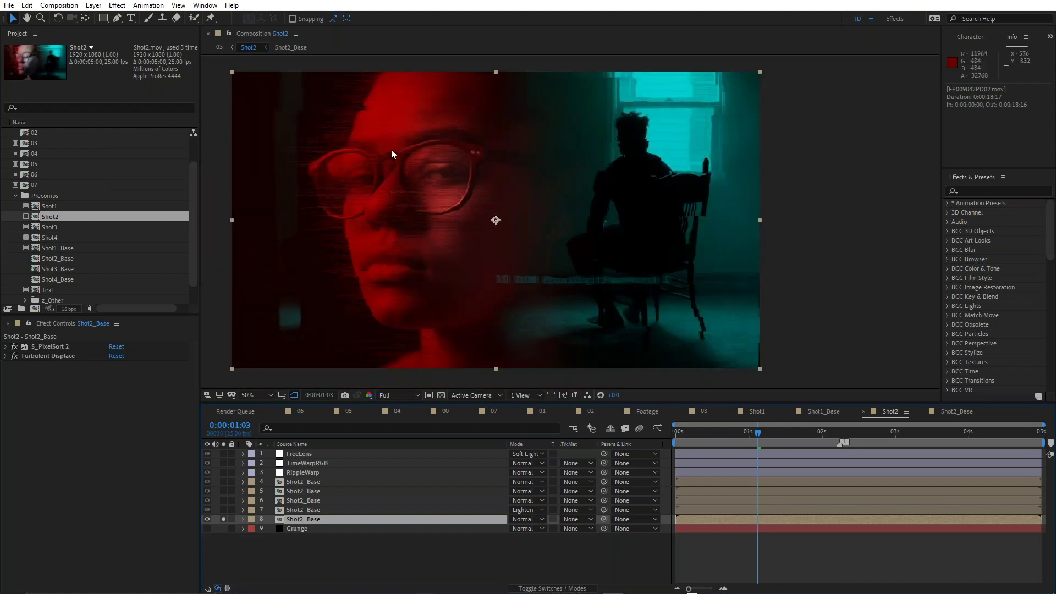
- Select the Shot2_Base layer 7 and solo it together with layer 8 to check its displacement effects
{"action": "left_click", "coordinate": [316, 510]}
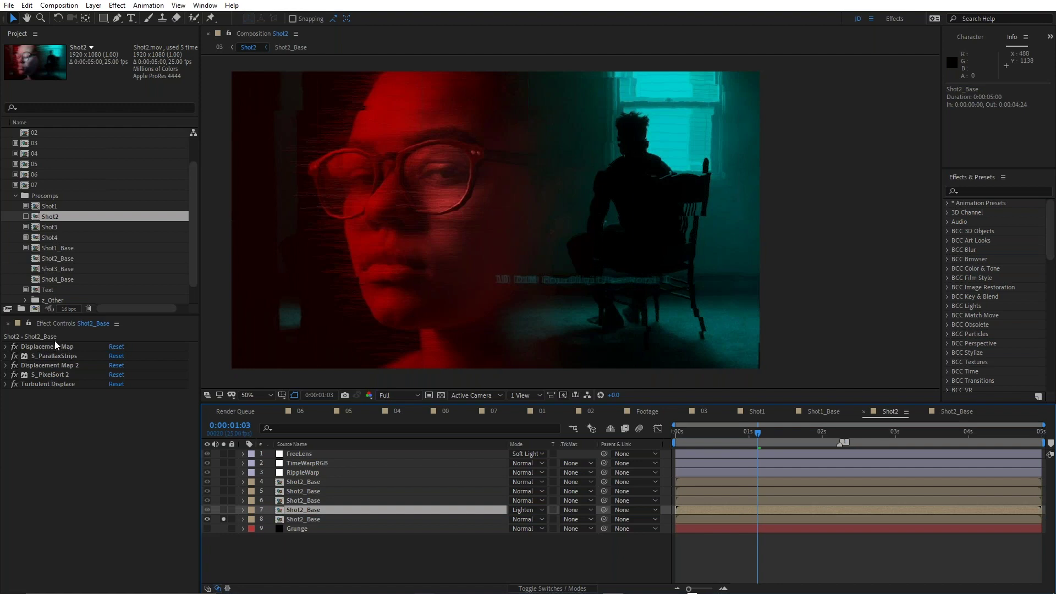
{"action": "left_click", "coordinate": [223, 510]}
{"action": "left_click", "coordinate": [223, 519]}
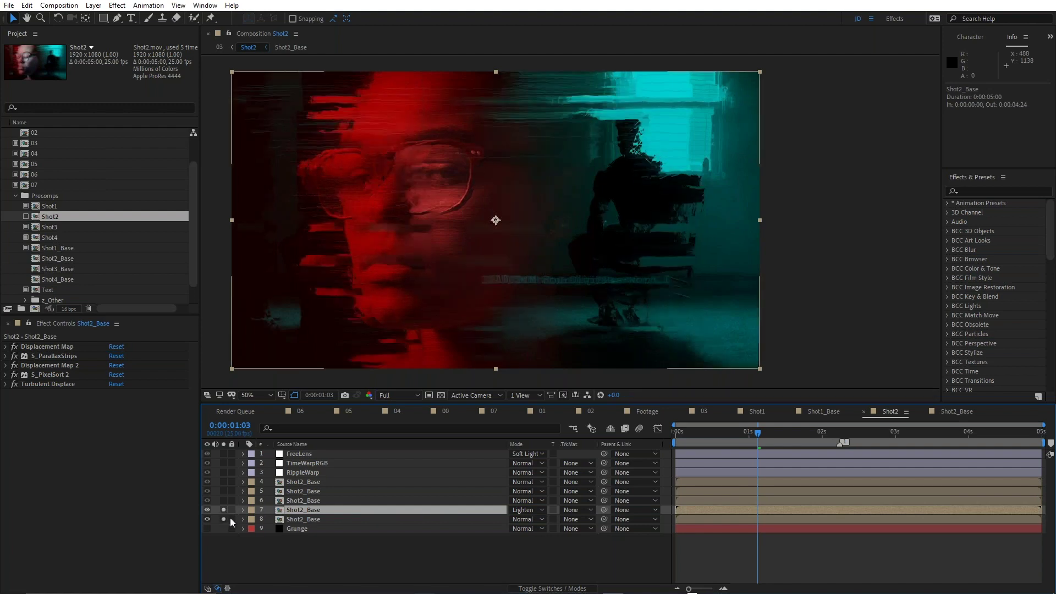
- Try the Normal blending mode on the Shot2_Base layer 7 and undo the change
{"action": "left_click", "coordinate": [530, 510]}
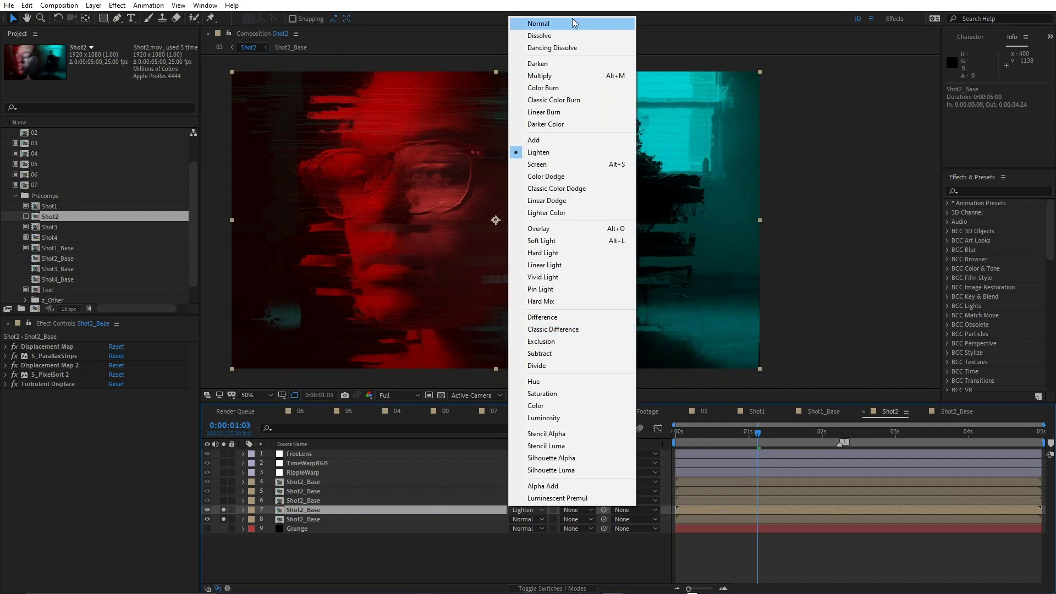
{"action": "left_click", "coordinate": [572, 19]}
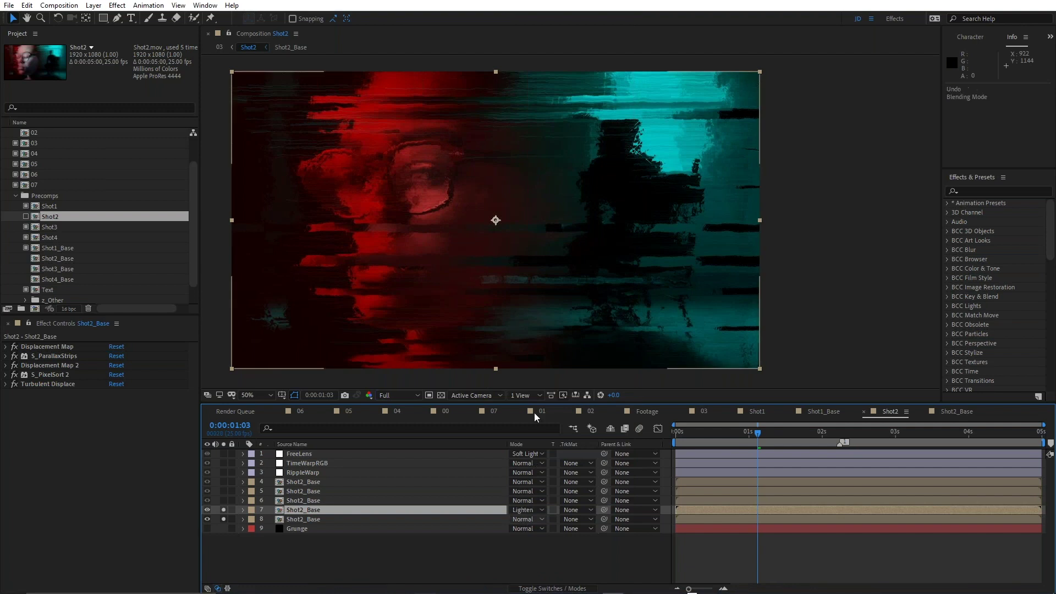
{"action": "key", "text": "ctrl+z"}
- Examine the distorted glasses and eye up close with layer 7 blended in Lighten mode
{"action": "scroll", "coordinate": [369, 193], "scroll_direction": "up", "scroll_amount": 2}
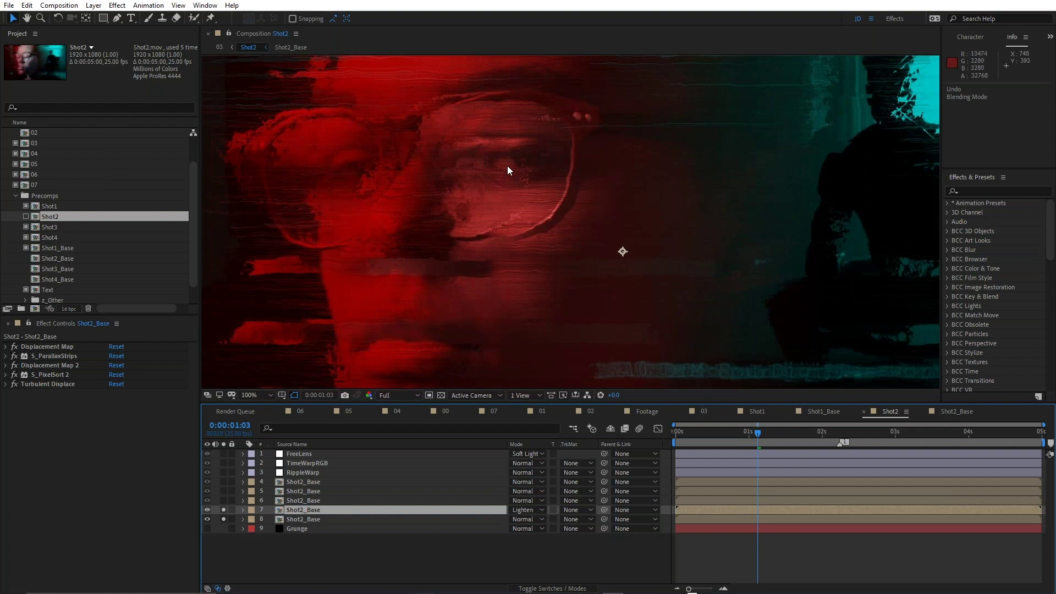
{"action": "scroll", "coordinate": [507, 166], "scroll_direction": "up", "scroll_amount": 2}
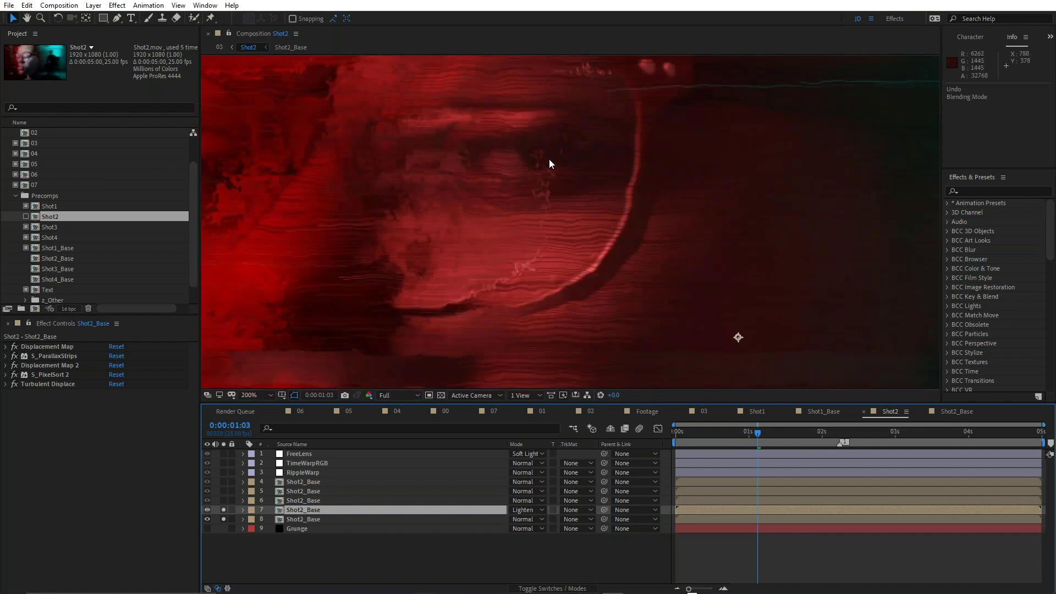
{"action": "scroll", "coordinate": [549, 160], "scroll_direction": "down", "scroll_amount": 5}
{"action": "scroll", "coordinate": [559, 156], "scroll_direction": "up", "scroll_amount": 1}
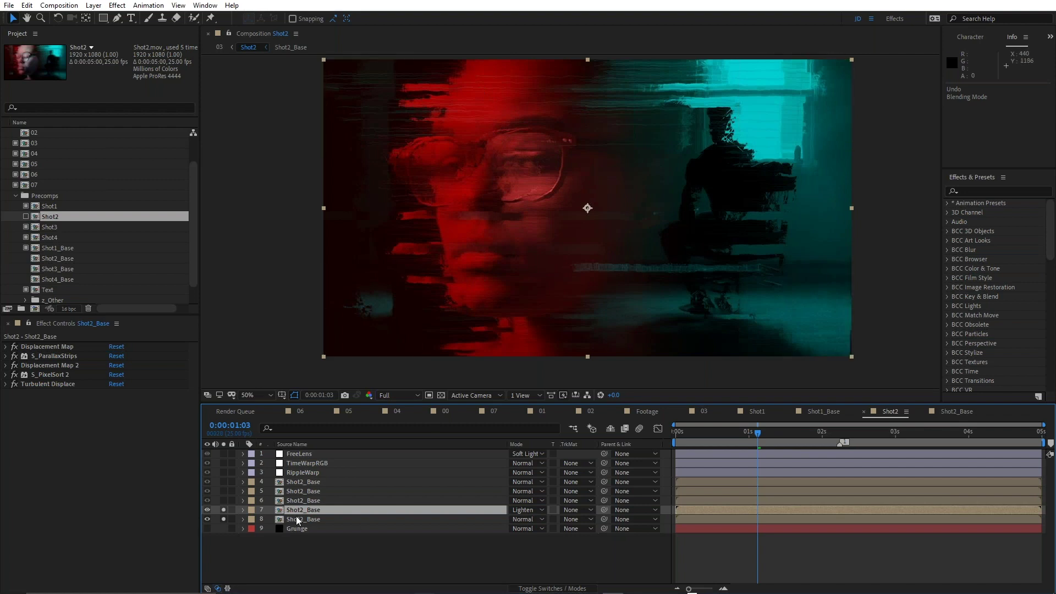
- Solo the masked Shot2_Base layer 6 along with layers 7 and 8 and examine the eye and nose area
{"action": "left_click", "coordinate": [224, 500]}
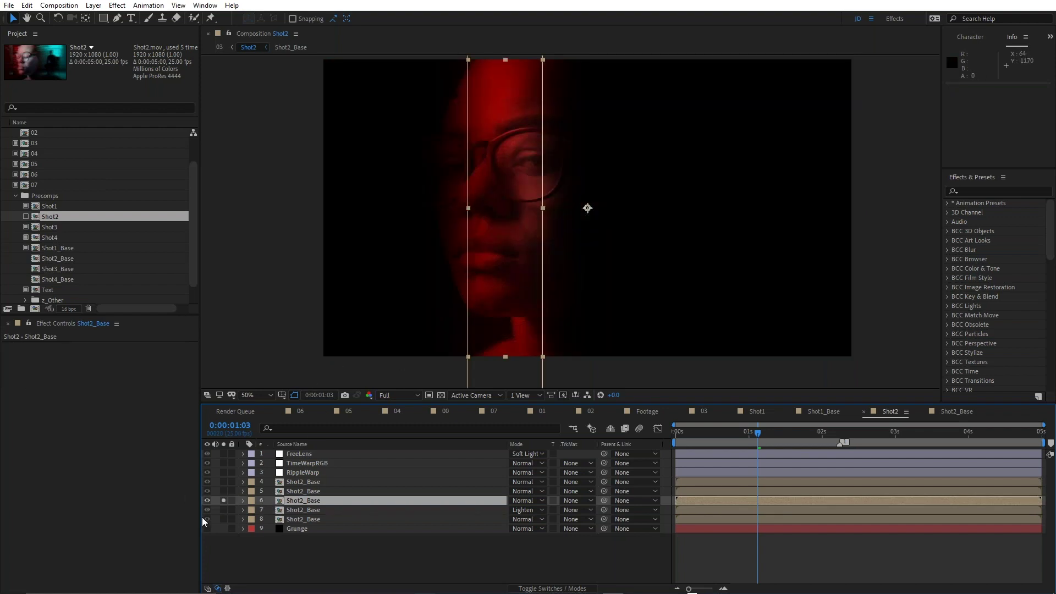
{"action": "left_click", "coordinate": [223, 509]}
{"action": "left_click", "coordinate": [224, 519]}
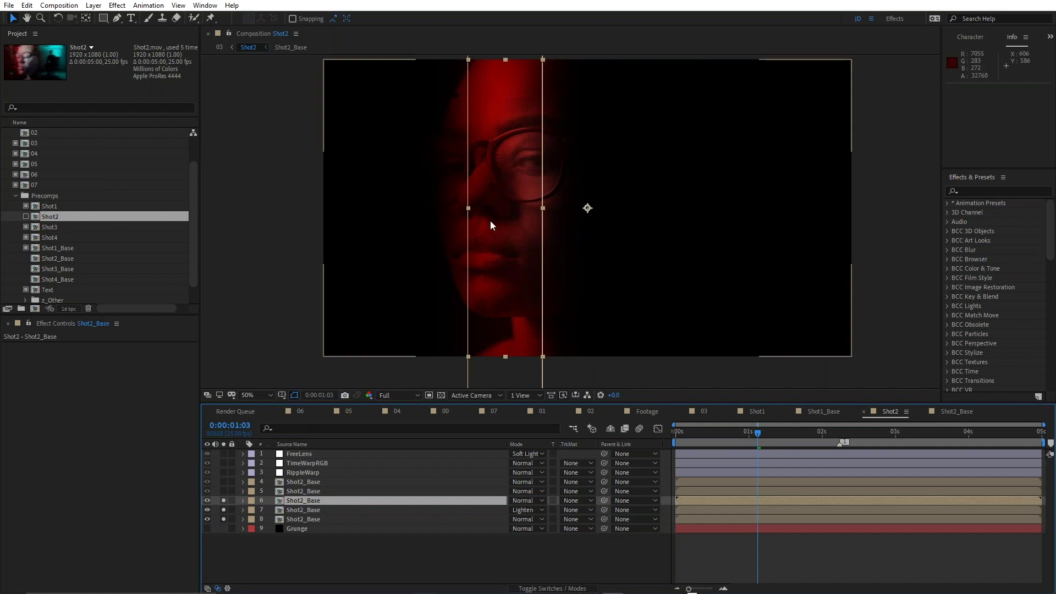
{"action": "scroll", "coordinate": [529, 170], "scroll_direction": "up", "scroll_amount": 2}
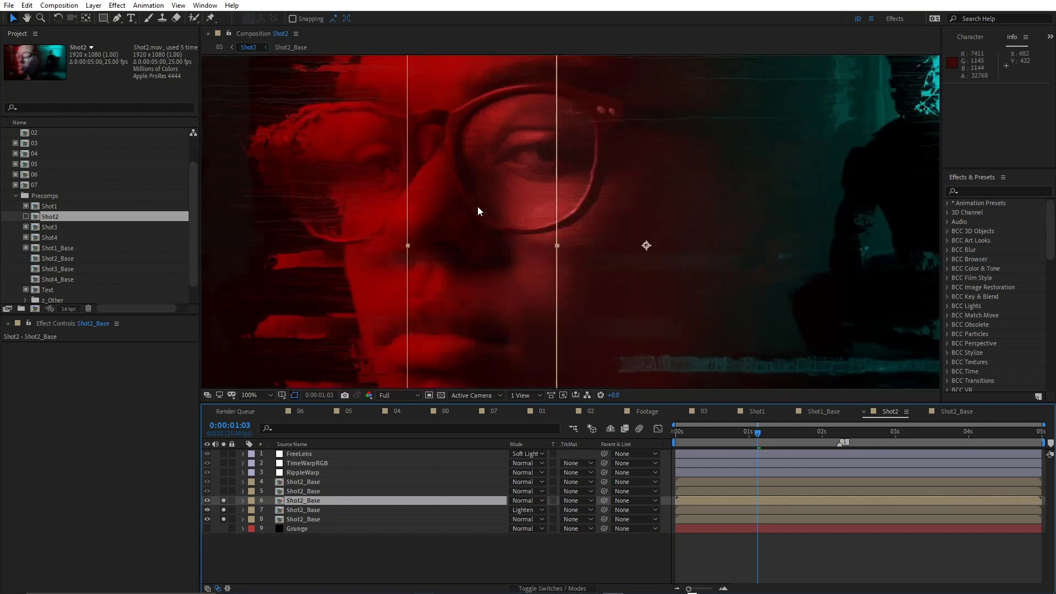
{"action": "scroll", "coordinate": [441, 148], "scroll_direction": "up", "scroll_amount": 2}
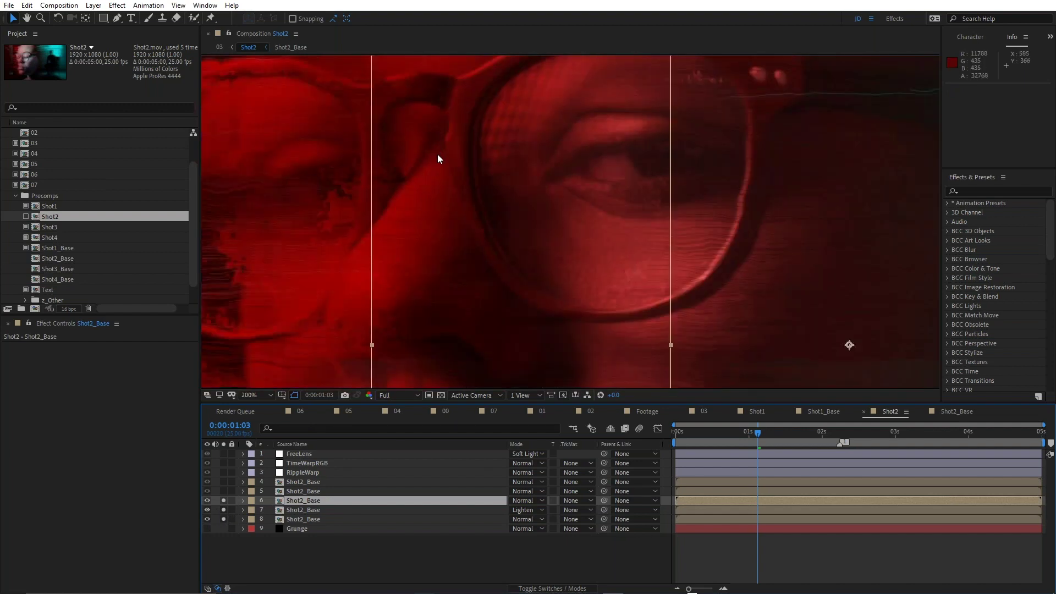
- Solo the masked Shot2_Base layer 5 on the cyan chair area, both by itself and combined with layers 6 to 8
{"action": "scroll", "coordinate": [438, 154], "scroll_direction": "down", "scroll_amount": 2}
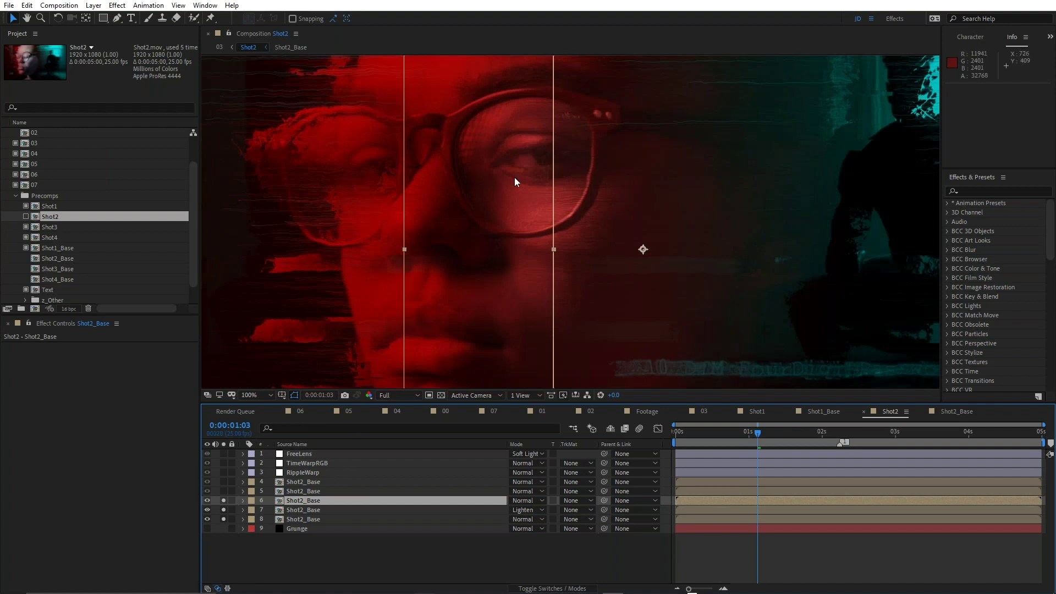
{"action": "scroll", "coordinate": [514, 177], "scroll_direction": "down", "scroll_amount": 2}
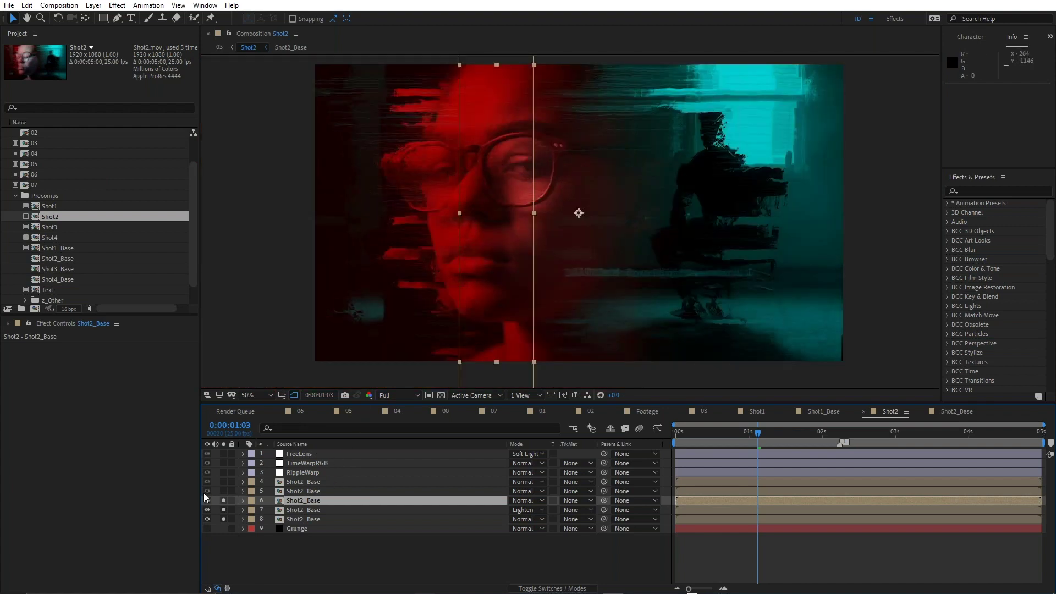
{"action": "left_click", "coordinate": [223, 491]}
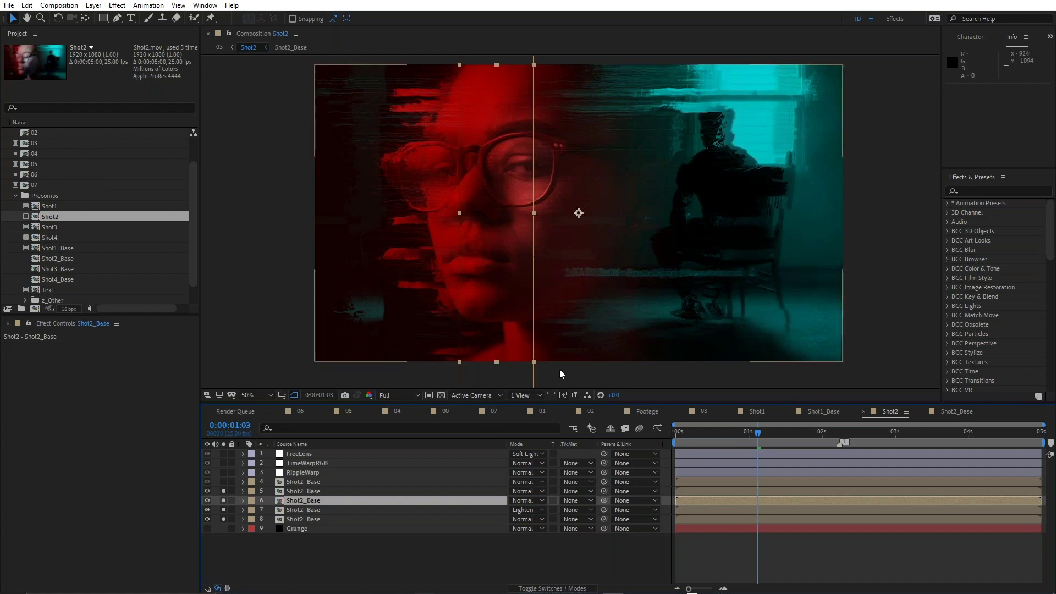
{"action": "left_click", "coordinate": [224, 491], "text": "alt"}
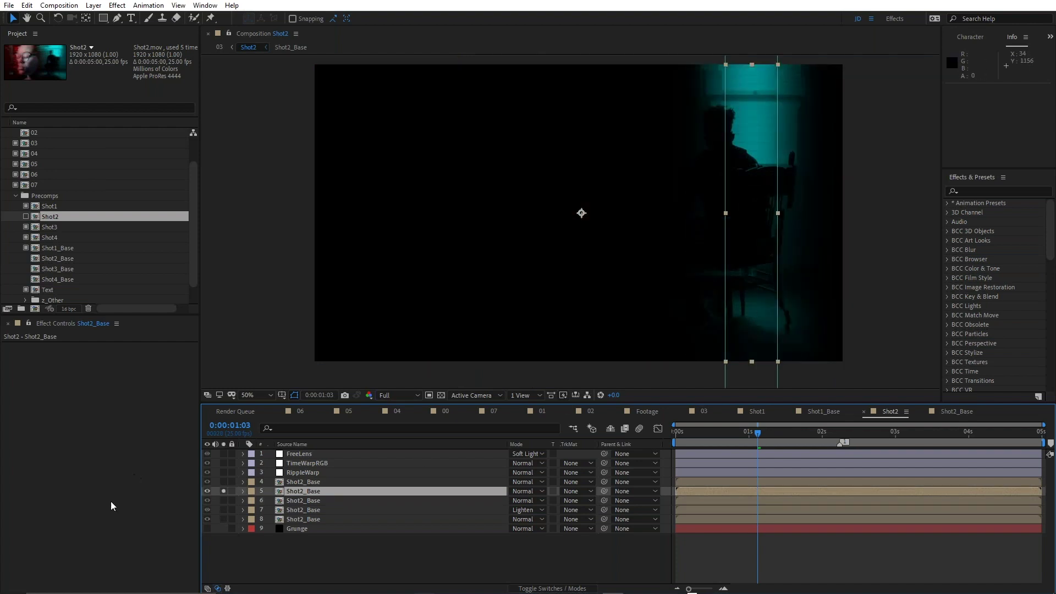
{"action": "left_click", "coordinate": [224, 500]}
{"action": "left_click", "coordinate": [226, 517]}
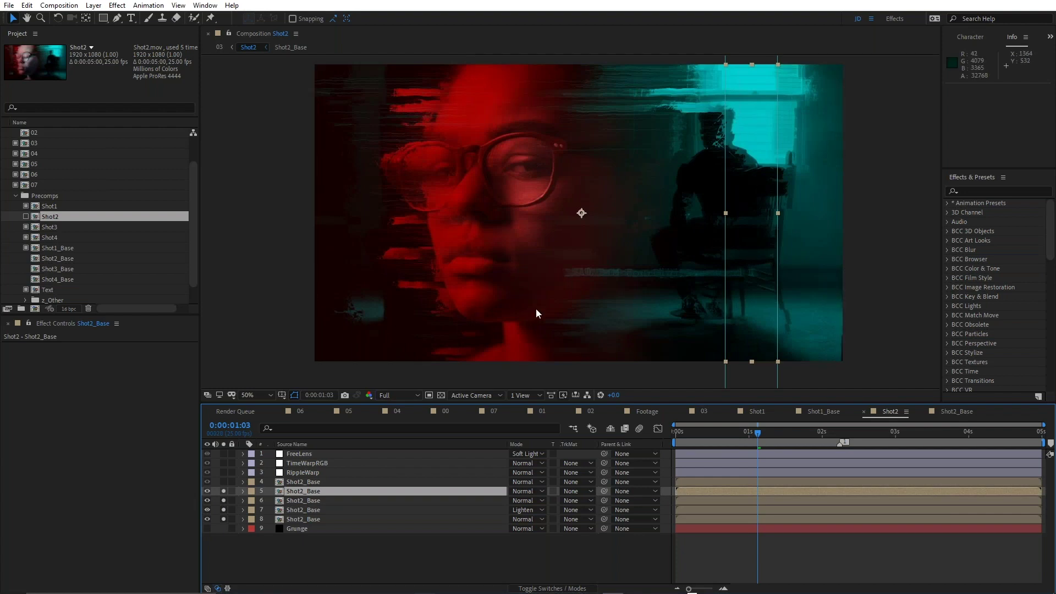
- Isolate the black-and-white Shot2_Base layer 4, restore the other layers, and compare the portrait with layer 4 hidden and shown
{"action": "left_click", "coordinate": [294, 481]}
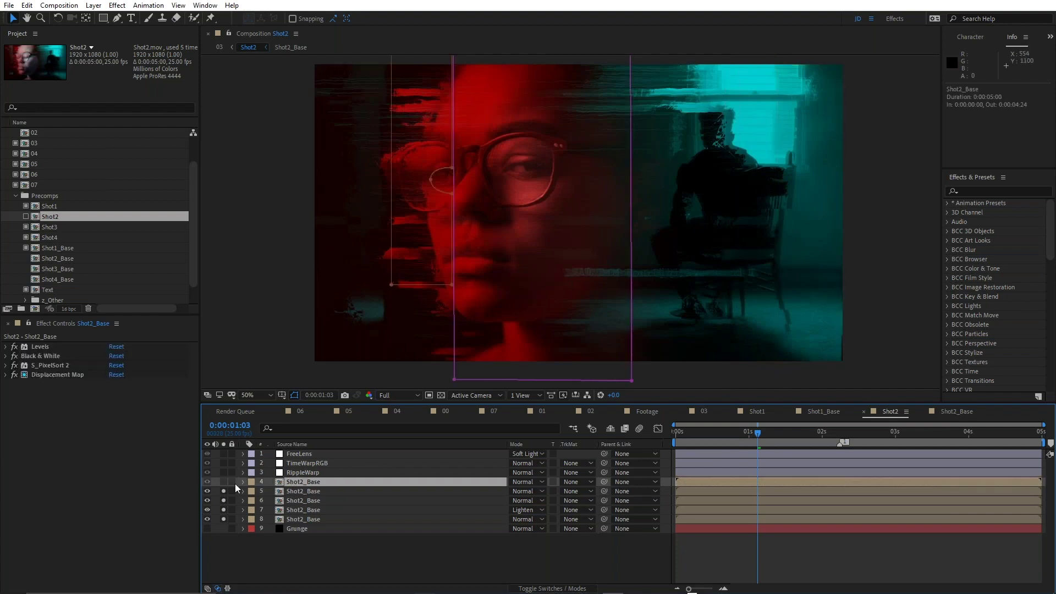
{"action": "left_click", "coordinate": [224, 481], "text": "alt"}
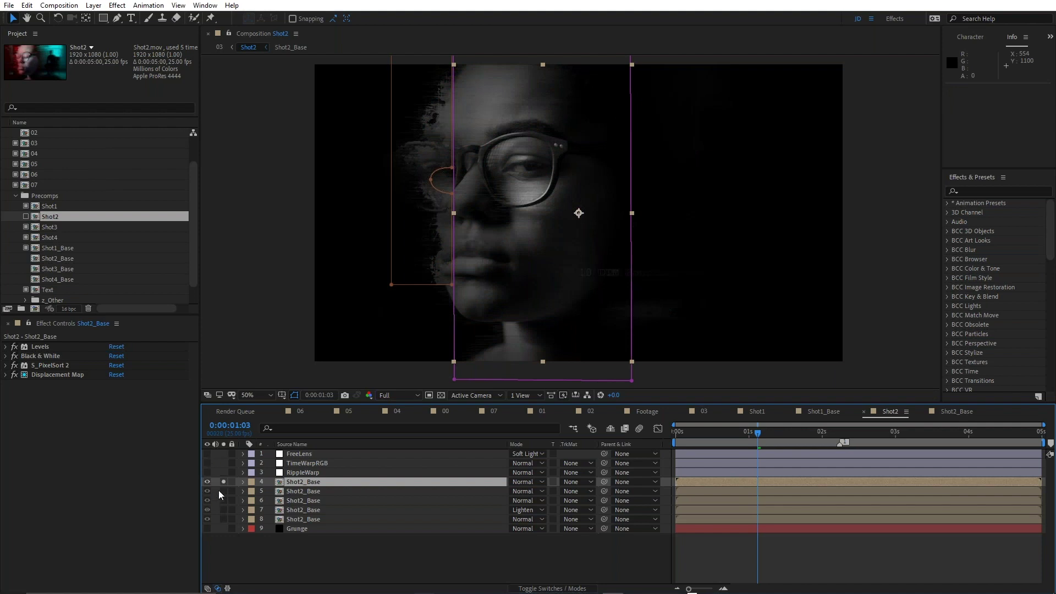
{"action": "left_click", "coordinate": [224, 482]}
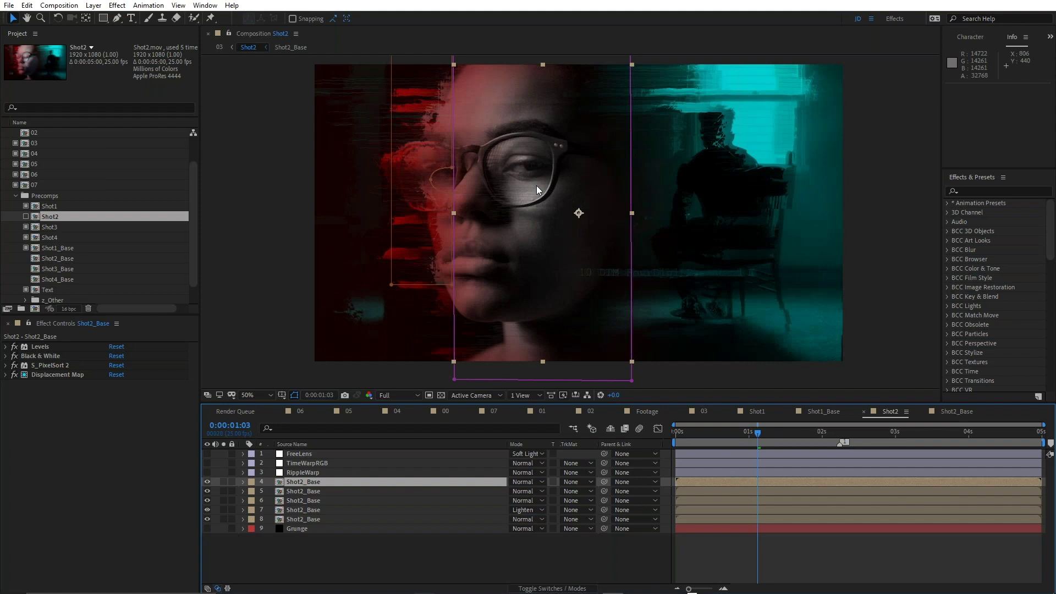
{"action": "scroll", "coordinate": [537, 186], "scroll_direction": "up", "scroll_amount": 2}
{"action": "scroll", "coordinate": [536, 186], "scroll_direction": "down", "scroll_amount": 2}
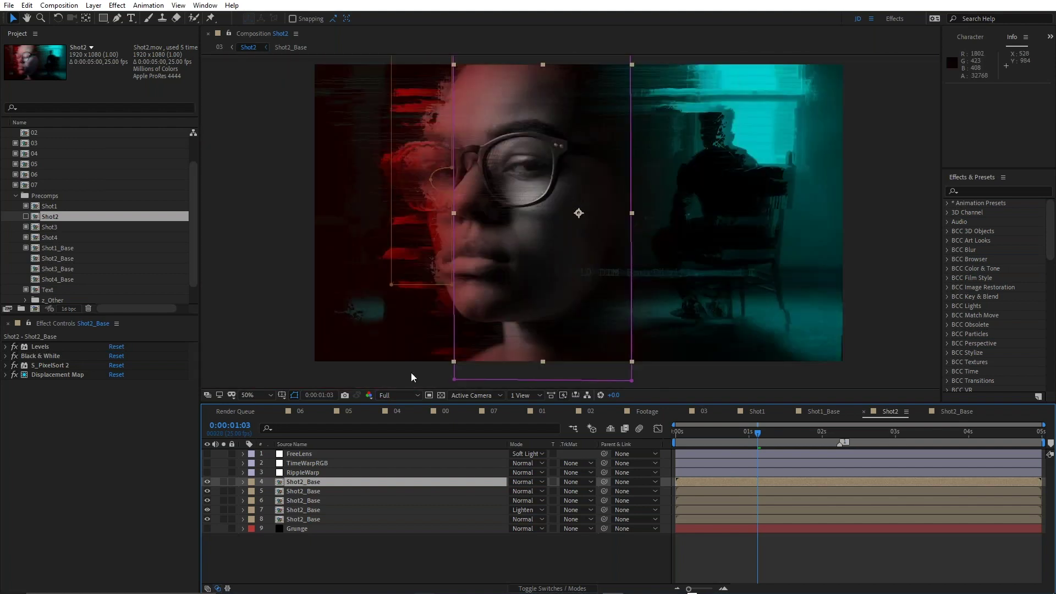
{"action": "left_click", "coordinate": [207, 481]}
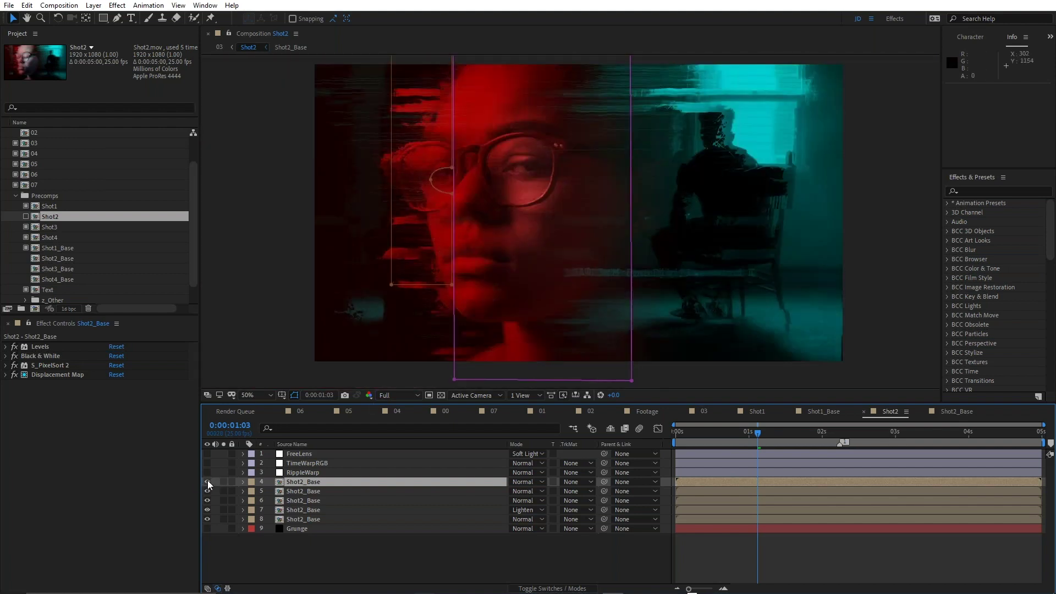
{"action": "left_click", "coordinate": [207, 481]}
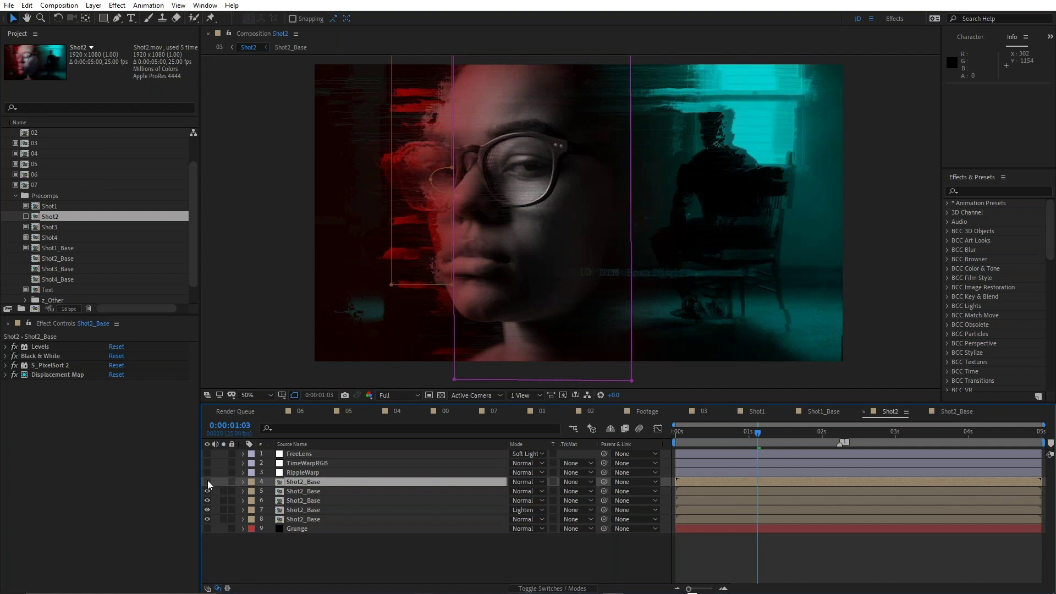
- Select the RippleWarp adjustment layer and turn on its visibility with the glasses and face enlarged
{"action": "left_click", "coordinate": [322, 473]}
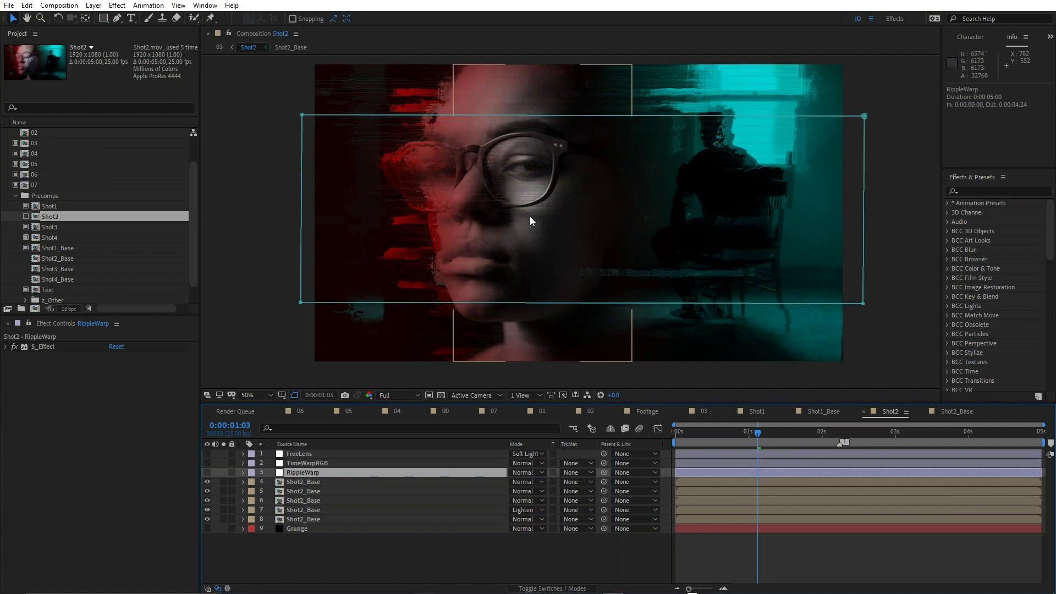
{"action": "scroll", "coordinate": [530, 217], "scroll_direction": "up", "scroll_amount": 2}
{"action": "left_click", "coordinate": [207, 473]}
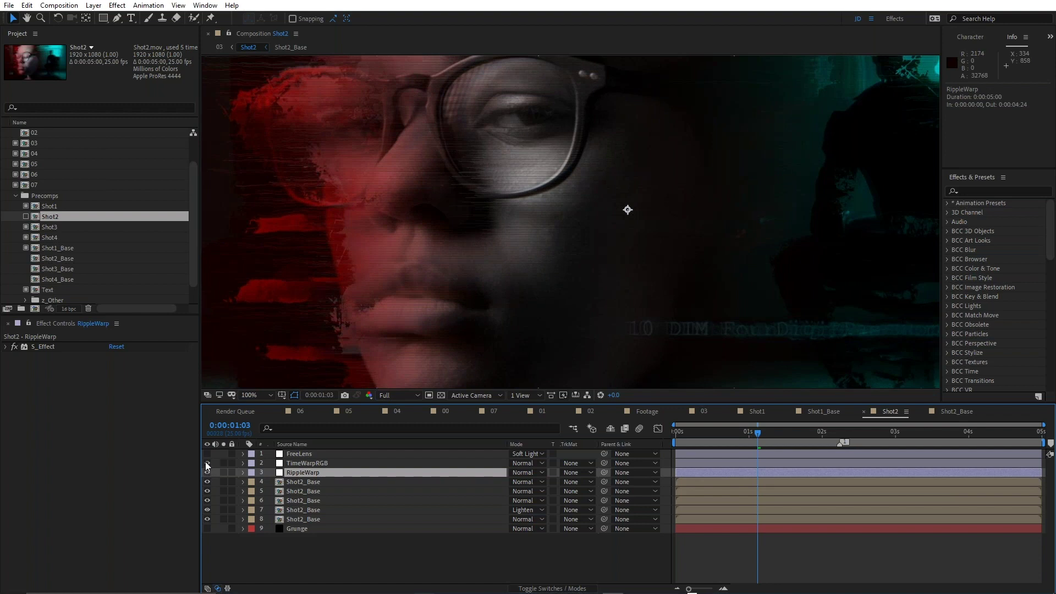
- Turn on the TimeWarpRGB layer and examine its color separation around the glasses, both up close and in the full frame
{"action": "left_click", "coordinate": [207, 463]}
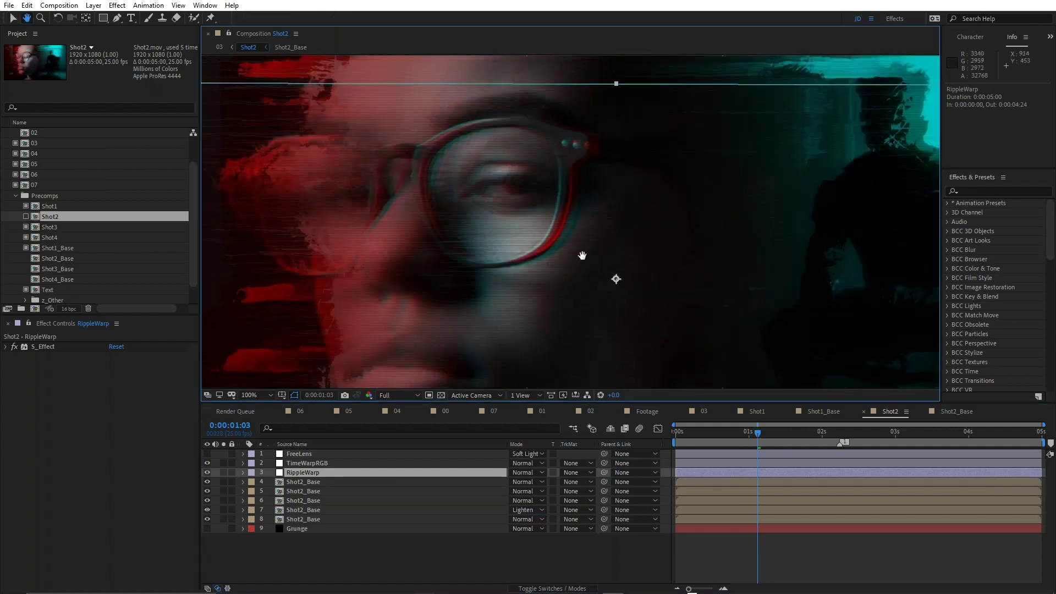
{"action": "scroll", "coordinate": [550, 221], "scroll_direction": "up", "scroll_amount": 1}
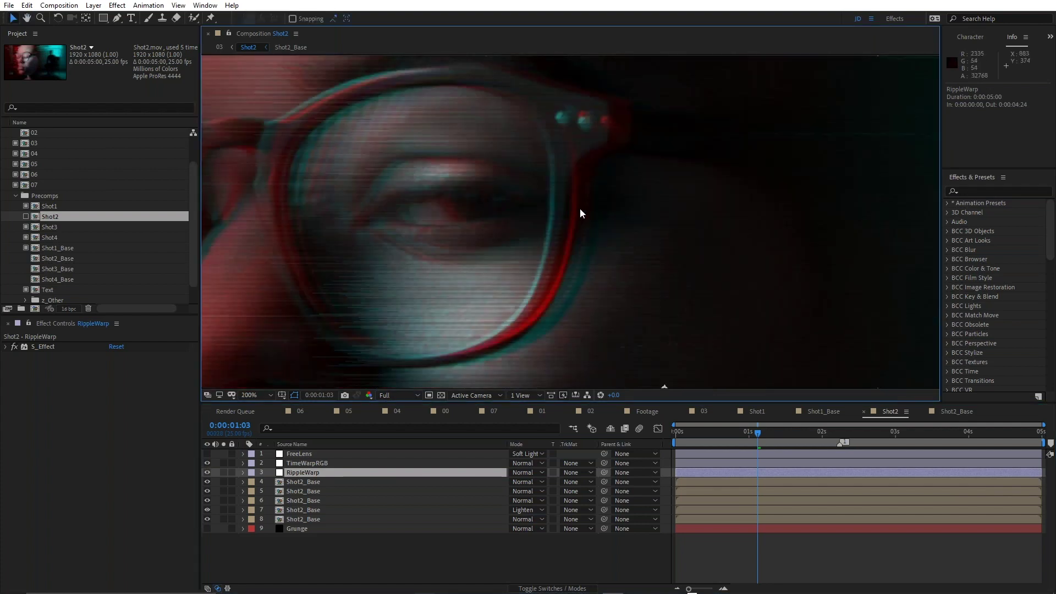
{"action": "scroll", "coordinate": [555, 183], "scroll_direction": "down", "scroll_amount": 4}
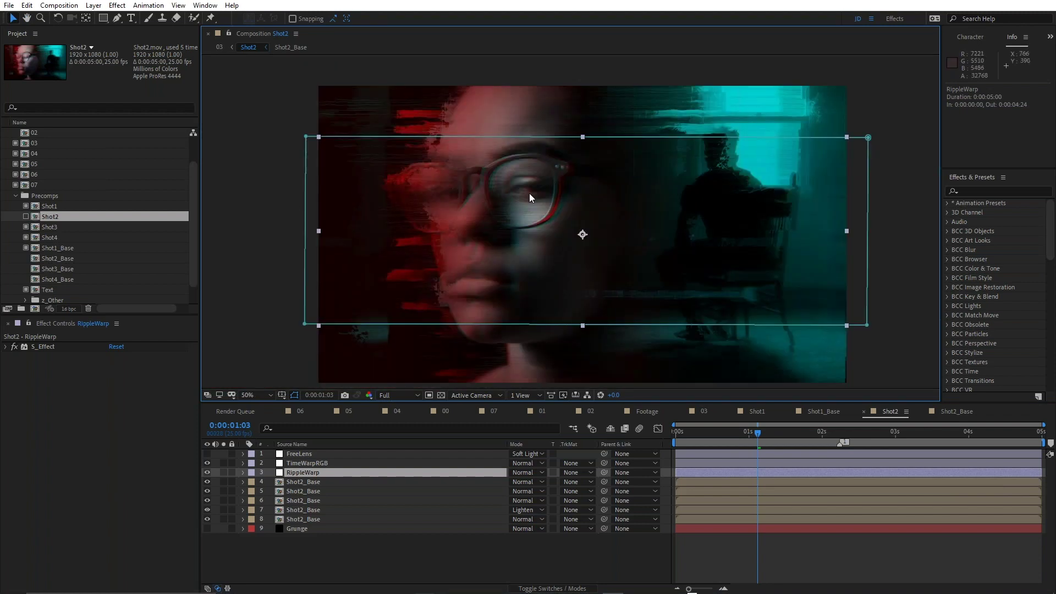
{"action": "scroll", "coordinate": [529, 193], "scroll_direction": "up", "scroll_amount": 2}
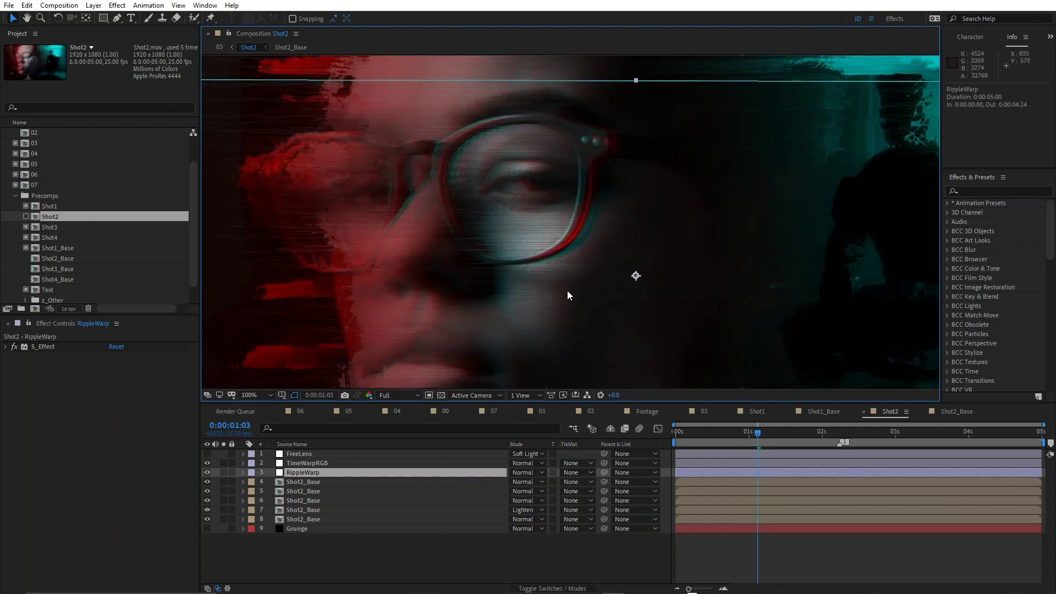
{"action": "scroll", "coordinate": [566, 220], "scroll_direction": "down", "scroll_amount": 4}
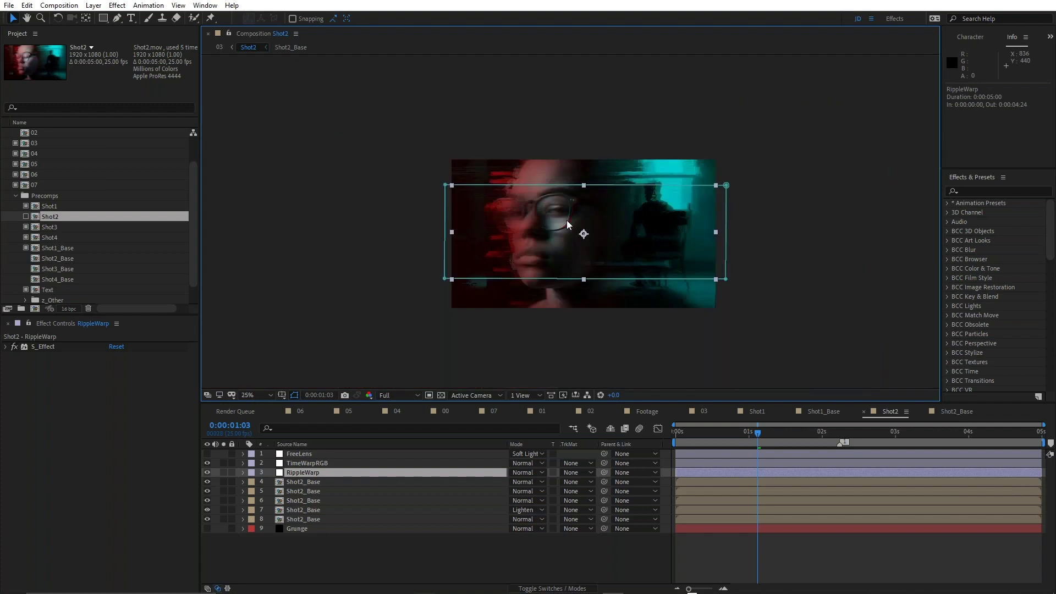
{"action": "scroll", "coordinate": [567, 220], "scroll_direction": "up", "scroll_amount": 2}
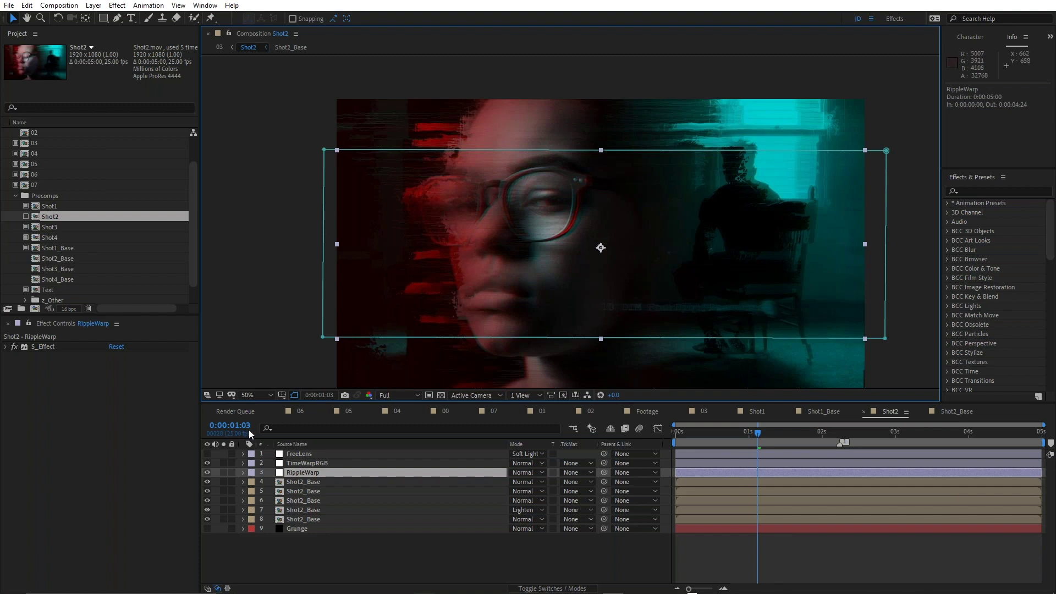
- Turn on the FreeLens layer, enable the Shot2 composition's proxy, and inspect the finished portrait
{"action": "left_click", "coordinate": [207, 453]}
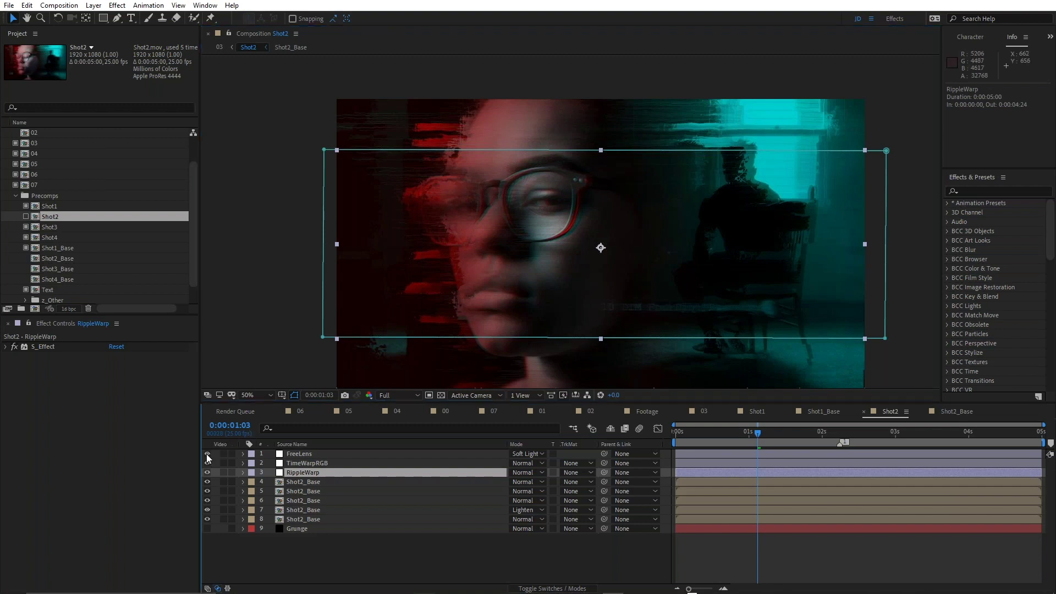
{"action": "left_click", "coordinate": [25, 217]}
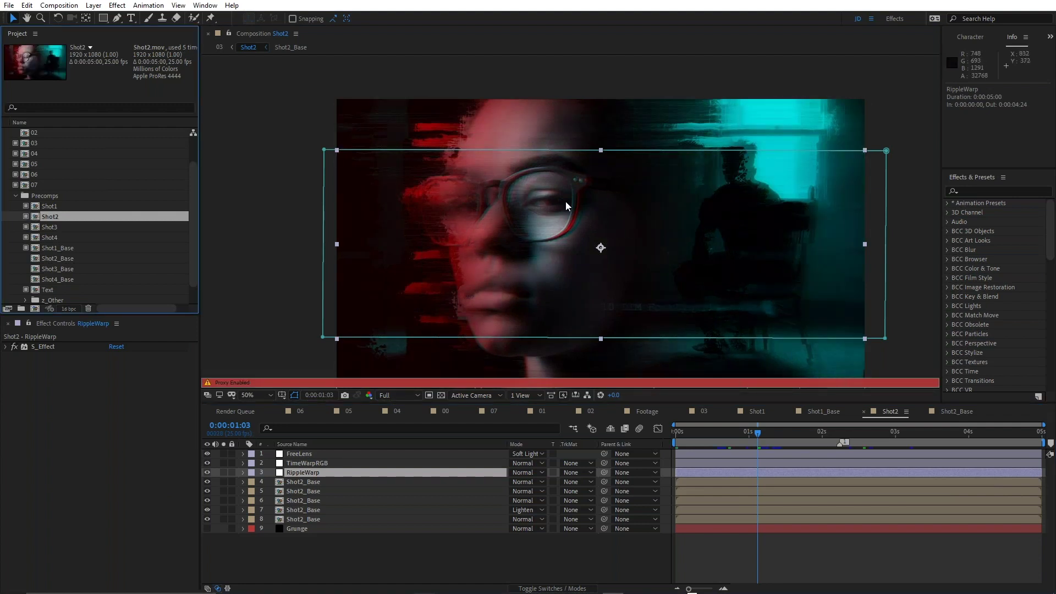
{"action": "scroll", "coordinate": [566, 201], "scroll_direction": "up", "scroll_amount": 2}
{"action": "scroll", "coordinate": [524, 180], "scroll_direction": "up", "scroll_amount": 2}
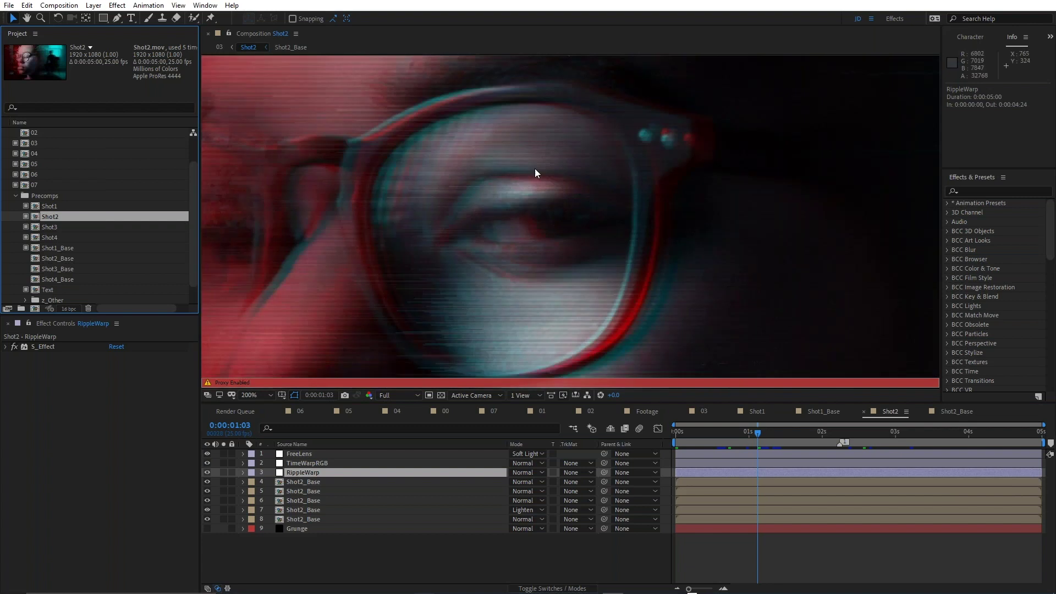
{"action": "scroll", "coordinate": [536, 167], "scroll_direction": "down", "scroll_amount": 2}
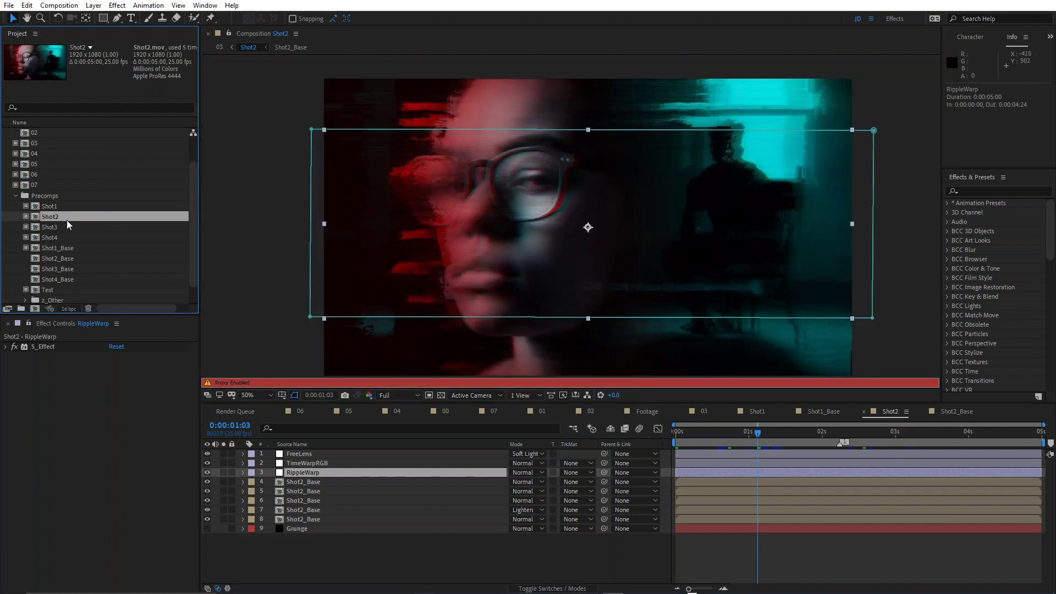
- Open the Shot3 composition, view its full frame, and open the Shot3_Base precomp from layer 8
{"action": "double_click", "coordinate": [35, 225]}
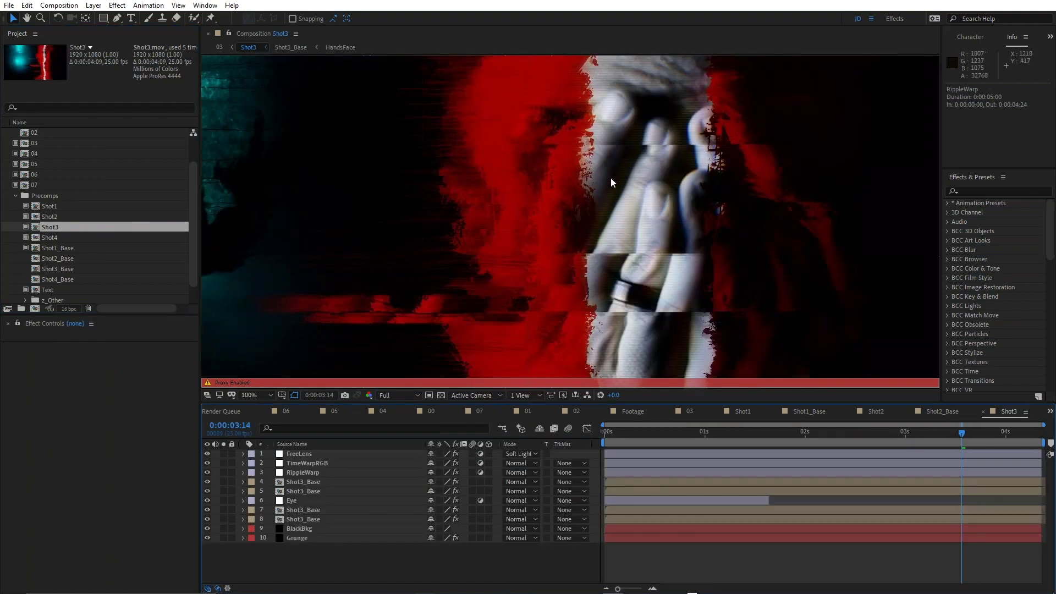
{"action": "key", "text": "comma"}
{"action": "key", "text": "comma"}
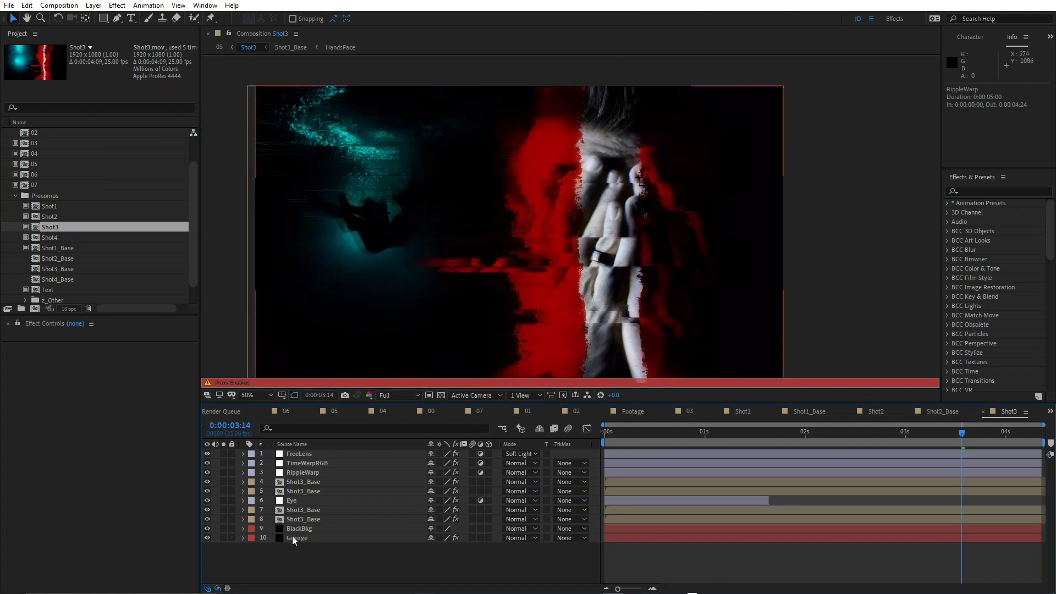
{"action": "left_click", "coordinate": [315, 519]}
{"action": "double_click", "coordinate": [315, 518]}
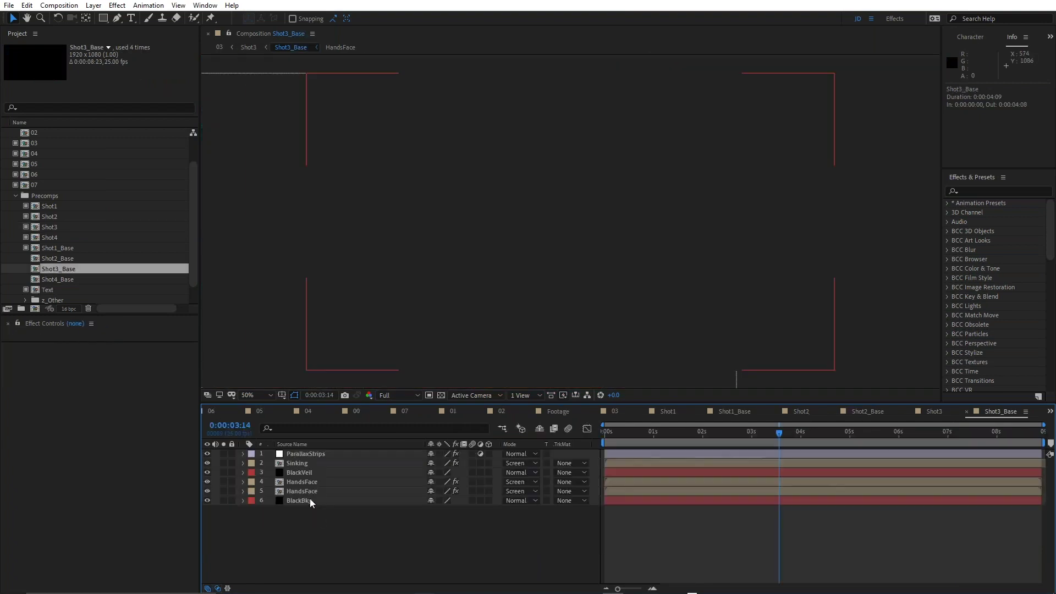
- Solo the HandsFace layer 5 in Shot3_Base and scrub between 0:00:01:12 and 0:00:04:15 to review the footage
{"action": "left_click", "coordinate": [309, 500]}
{"action": "left_click", "coordinate": [223, 491]}
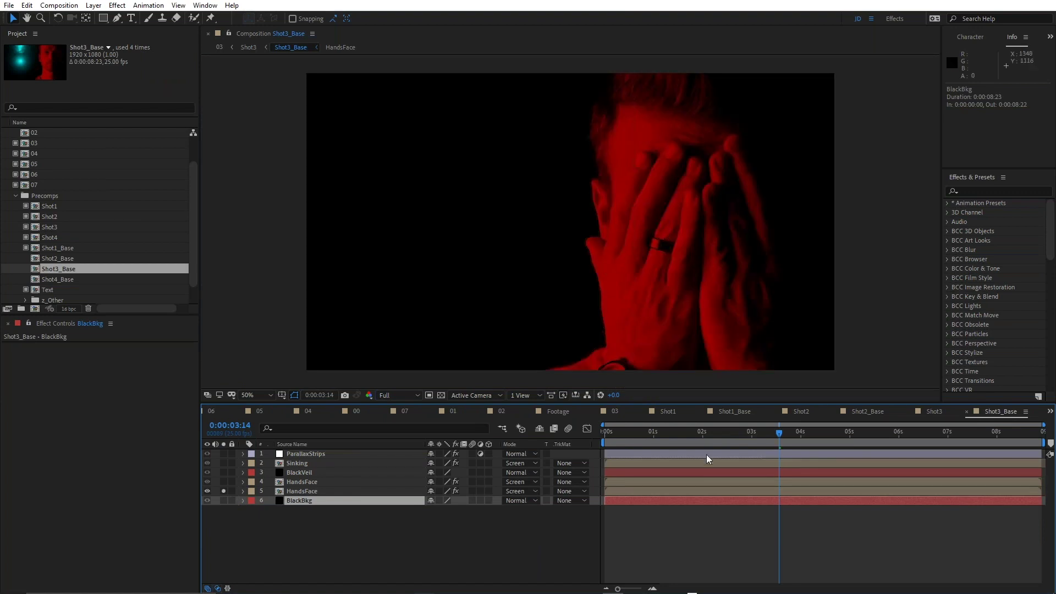
{"action": "left_click", "coordinate": [676, 434]}
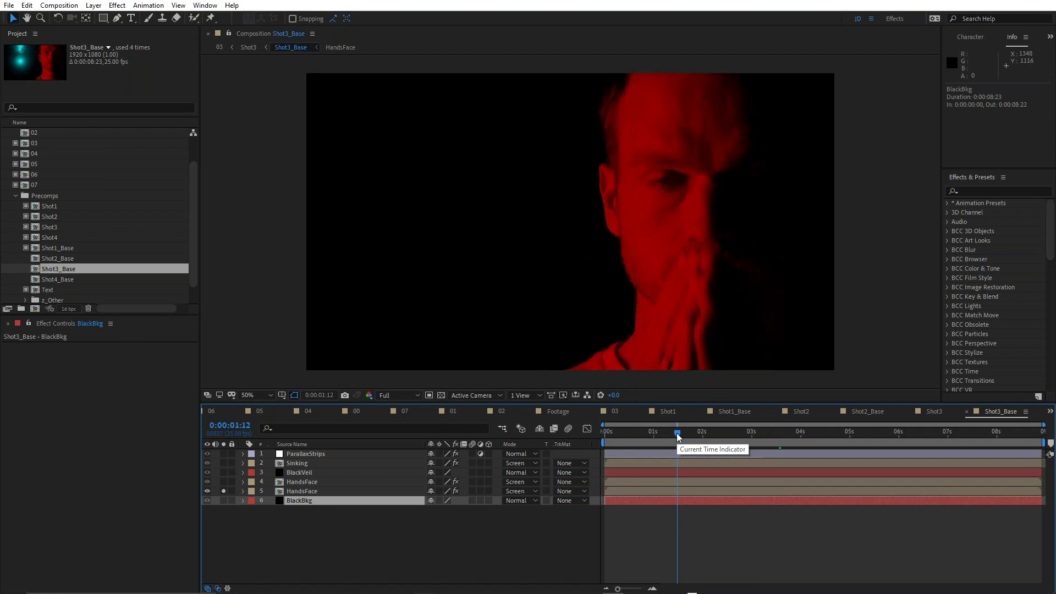
{"action": "left_click_drag", "start_coordinate": [677, 434], "coordinate": [830, 433]}
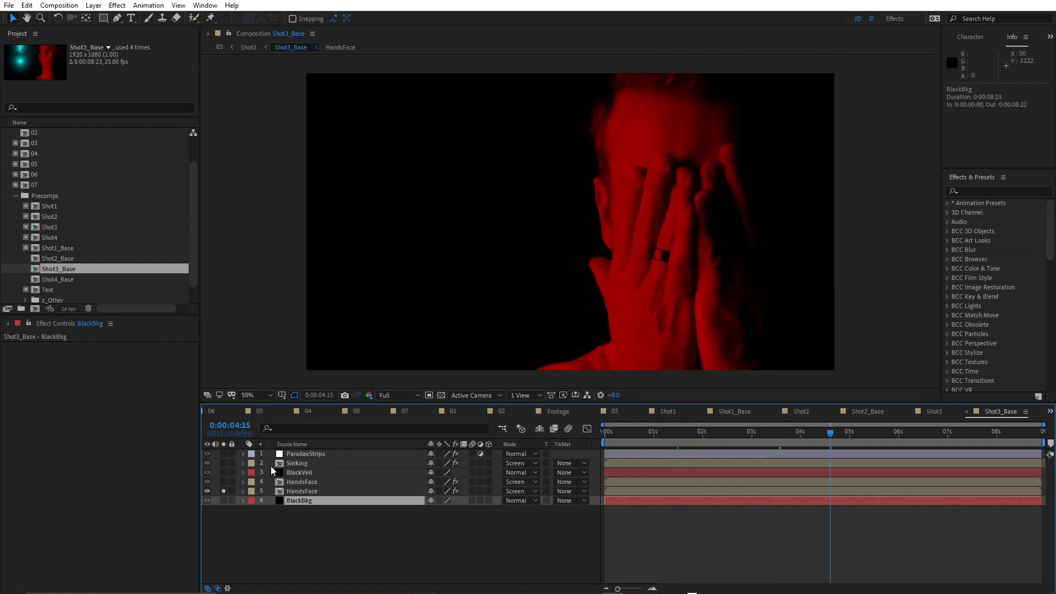
- Solo the masked HandsFace layer 4 along with layer 5, scrub to 0:00:07:21 and return to the first frame
{"action": "left_click", "coordinate": [296, 482]}
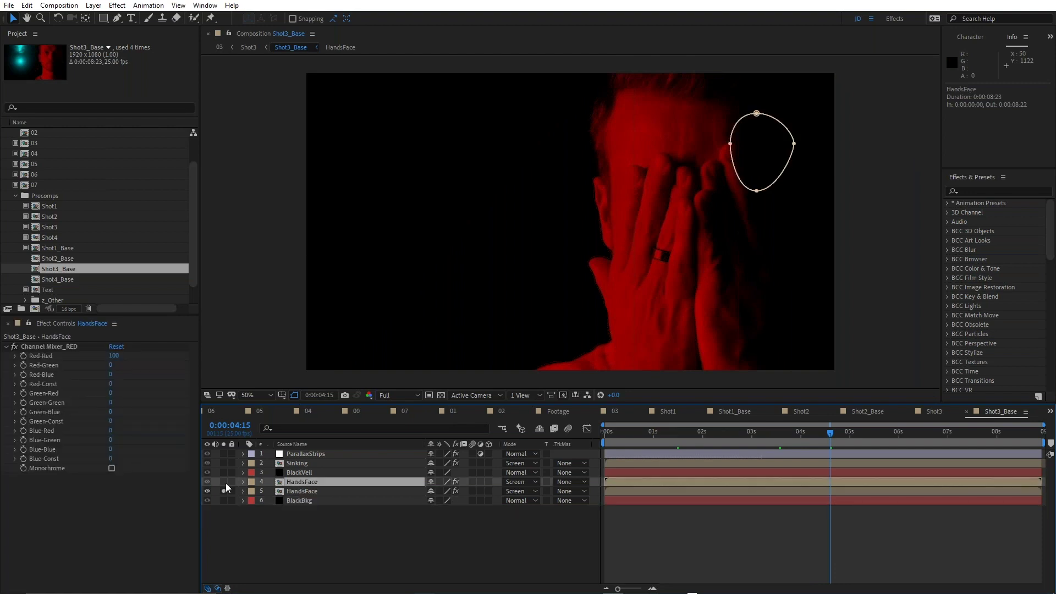
{"action": "key", "text": "ctrl+t"}
{"action": "scroll", "coordinate": [783, 129], "scroll_direction": "up", "scroll_amount": 2}
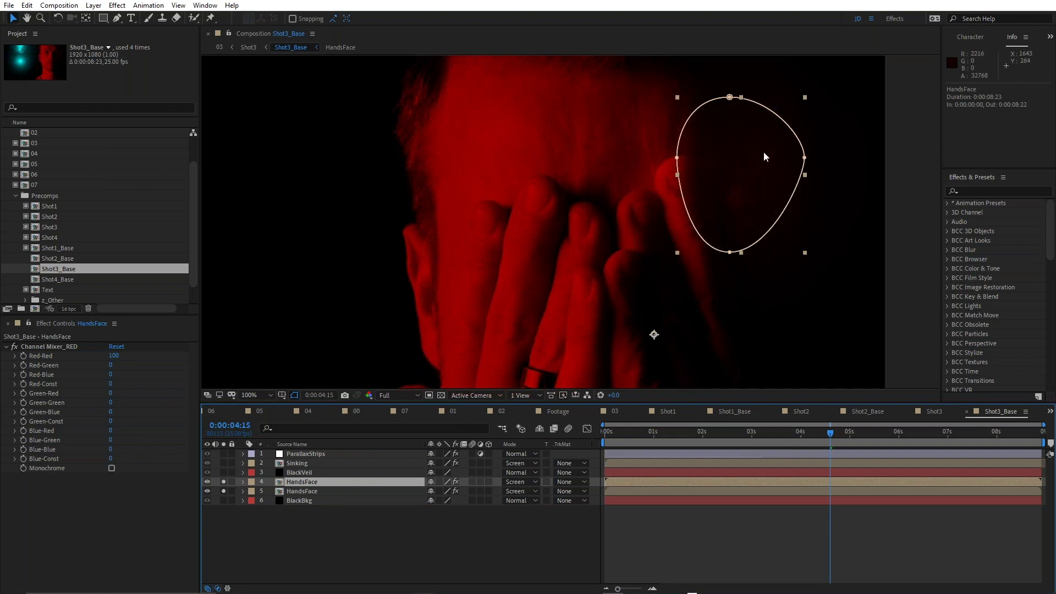
{"action": "left_click_drag", "start_coordinate": [823, 432], "coordinate": [988, 434]}
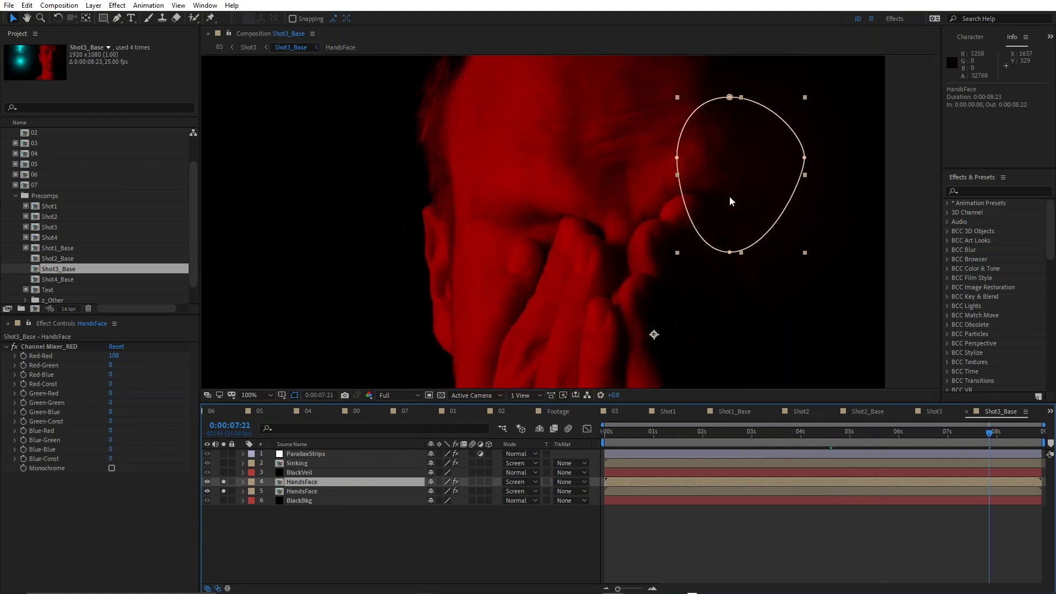
{"action": "left_click_drag", "start_coordinate": [645, 436], "coordinate": [579, 442]}
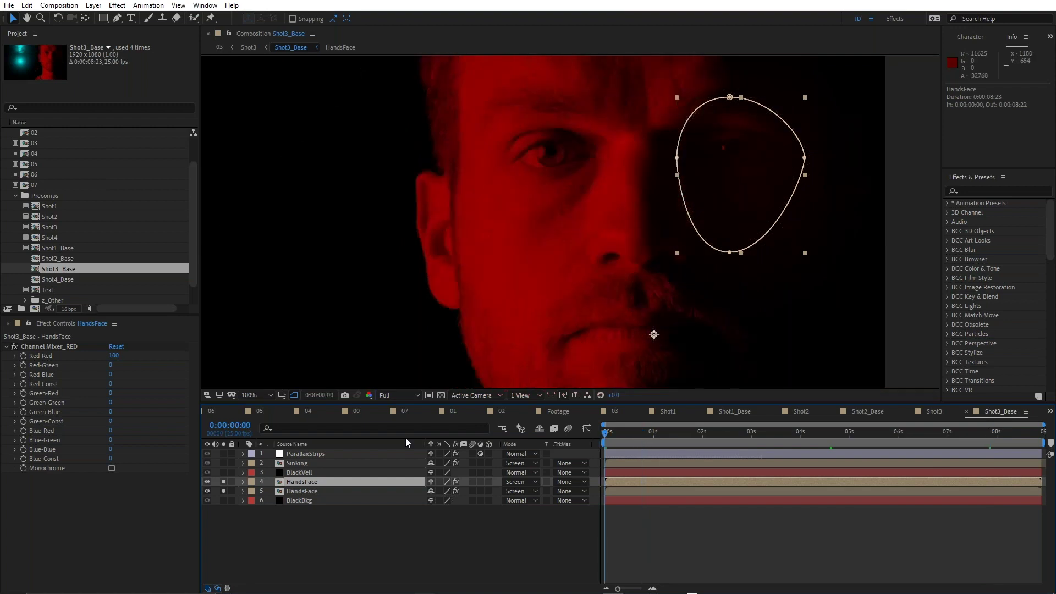
- Toggle the solo state of HandsFace layer 4 to compare the shadowed eye area with and without it
{"action": "left_click", "coordinate": [224, 482]}
{"action": "left_click", "coordinate": [223, 482]}
{"action": "left_click", "coordinate": [223, 482]}
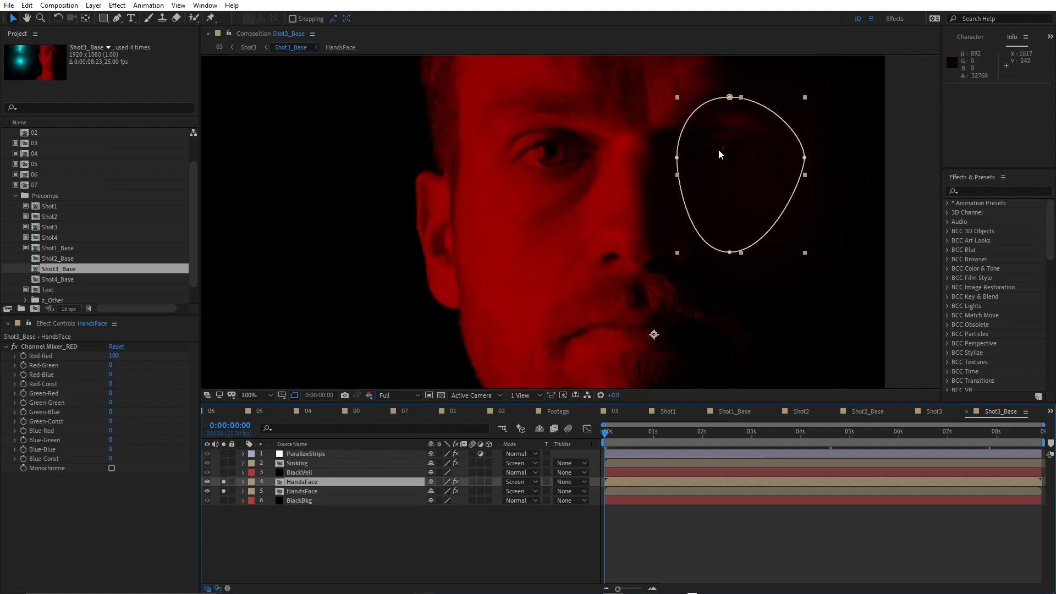
{"action": "left_click", "coordinate": [223, 482]}
{"action": "left_click", "coordinate": [223, 482]}
- Check the BlackVeil layer 3 mask in Shot3_Base, then solo the Sinking layer 2 and scrub to 0:00:03:06
{"action": "left_click", "coordinate": [296, 471]}
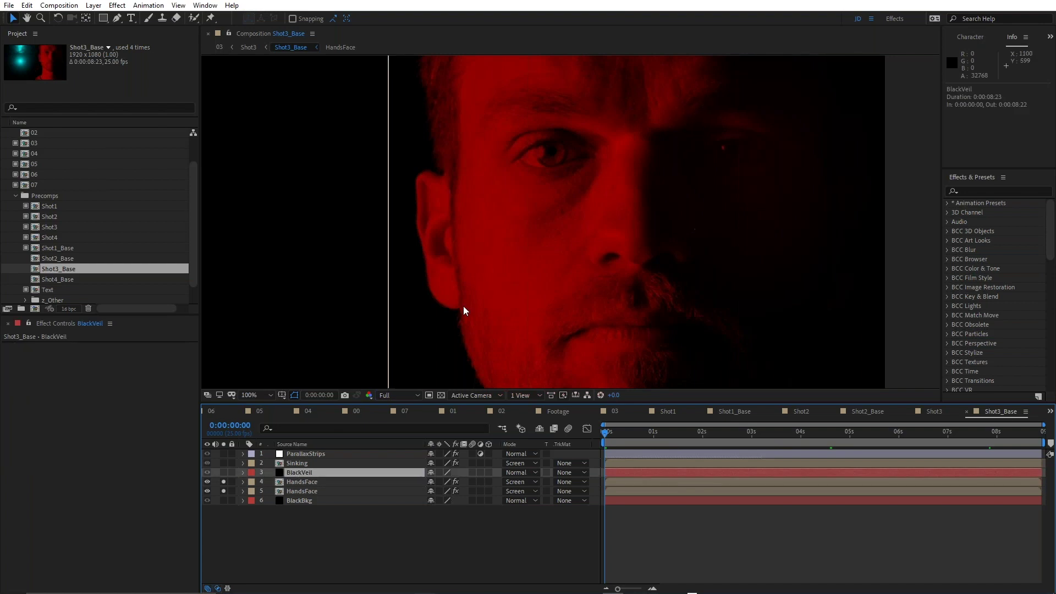
{"action": "scroll", "coordinate": [414, 362], "scroll_direction": "down", "scroll_amount": 2}
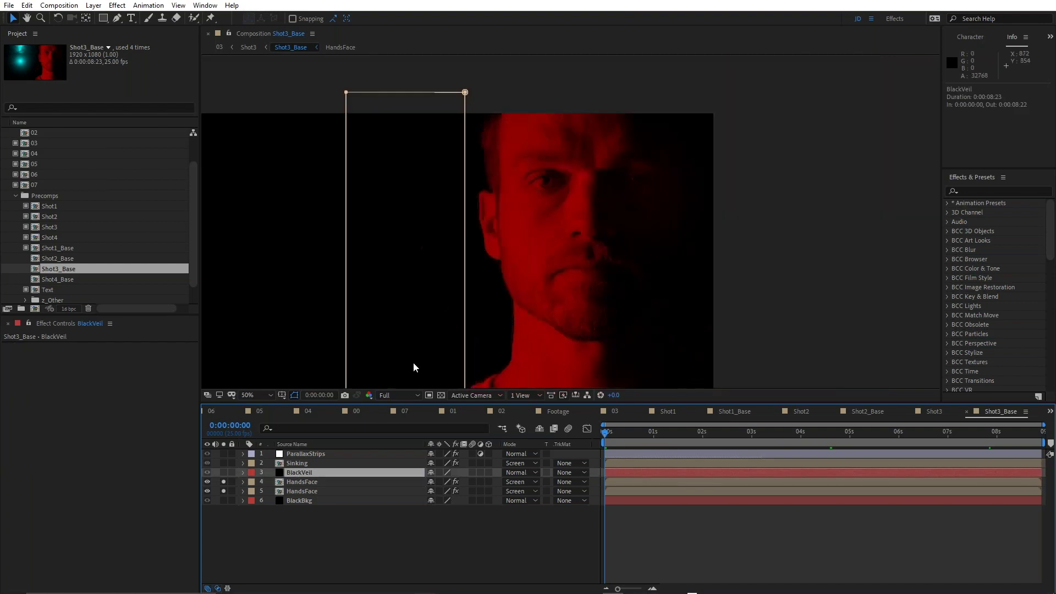
{"action": "left_click", "coordinate": [221, 463]}
{"action": "left_click", "coordinate": [286, 463]}
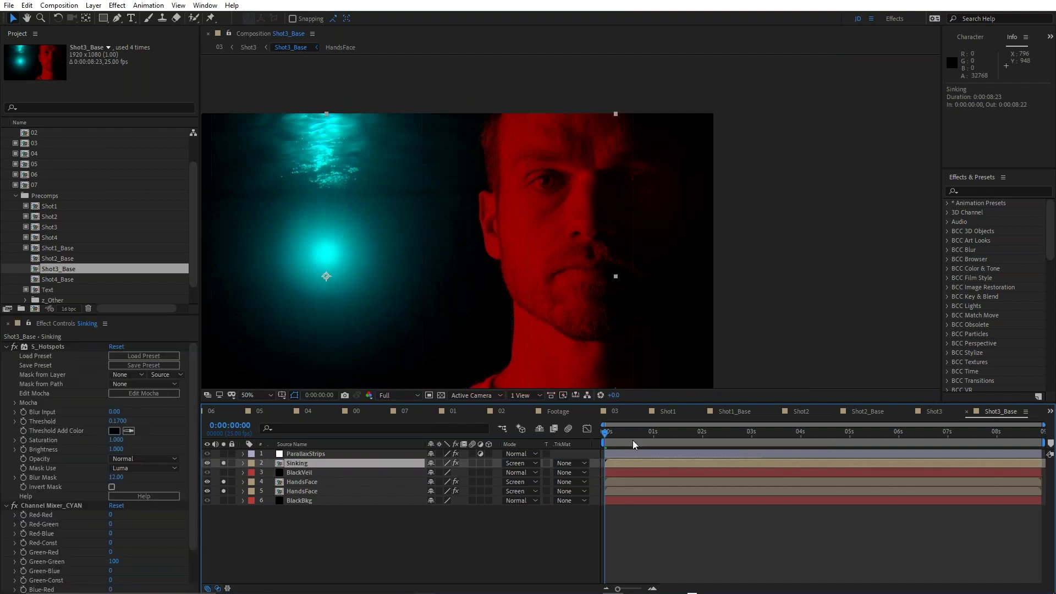
{"action": "left_click_drag", "start_coordinate": [685, 430], "coordinate": [763, 441]}
- Select BlackVeil layer 3, turn off all solos, and inspect the full Shot3_Base picture with the ParallaxStrips glitch
{"action": "left_click", "coordinate": [307, 472]}
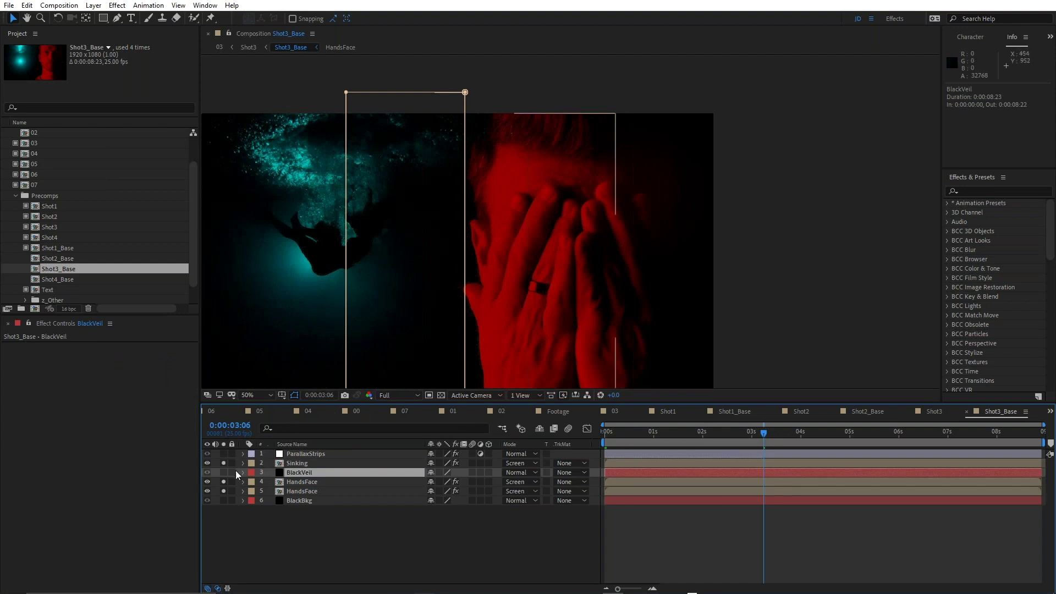
{"action": "scroll", "coordinate": [451, 290], "scroll_direction": "up", "scroll_amount": 2}
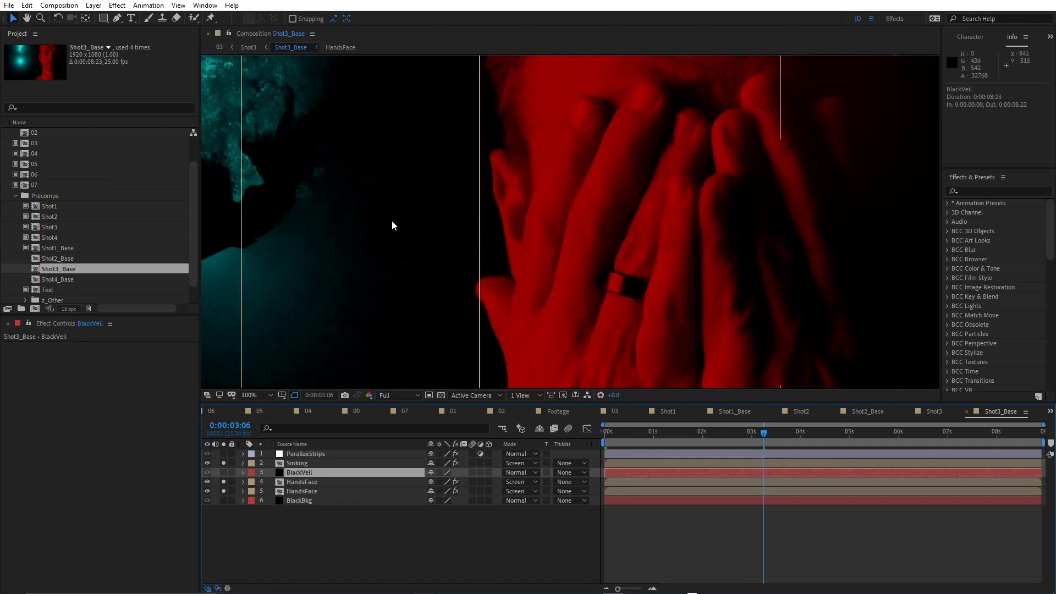
{"action": "left_click", "coordinate": [224, 473]}
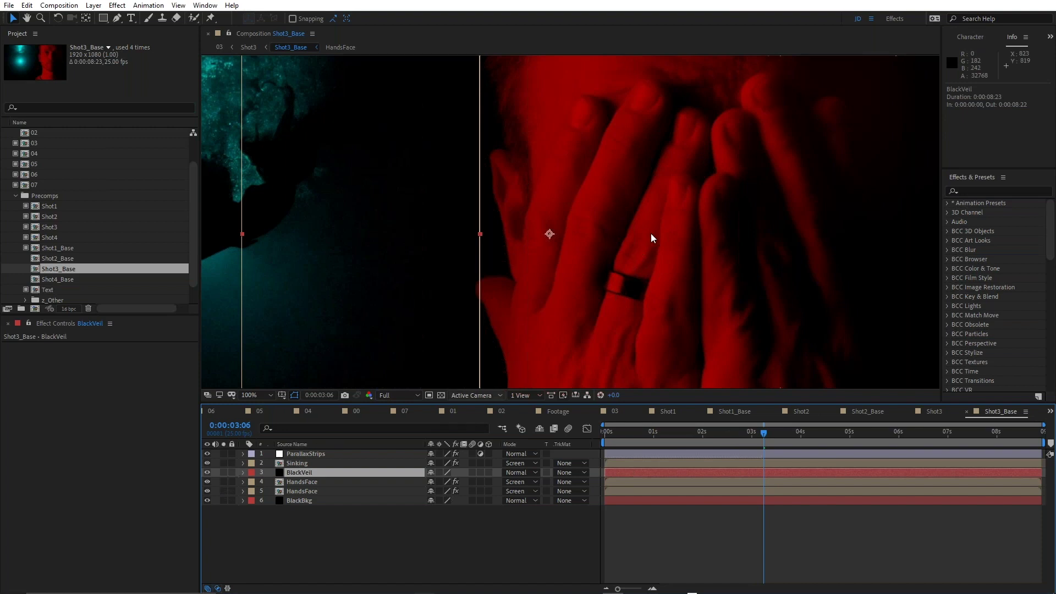
{"action": "scroll", "coordinate": [648, 229], "scroll_direction": "up", "scroll_amount": 1}
{"action": "scroll", "coordinate": [648, 229], "scroll_direction": "down", "scroll_amount": 1}
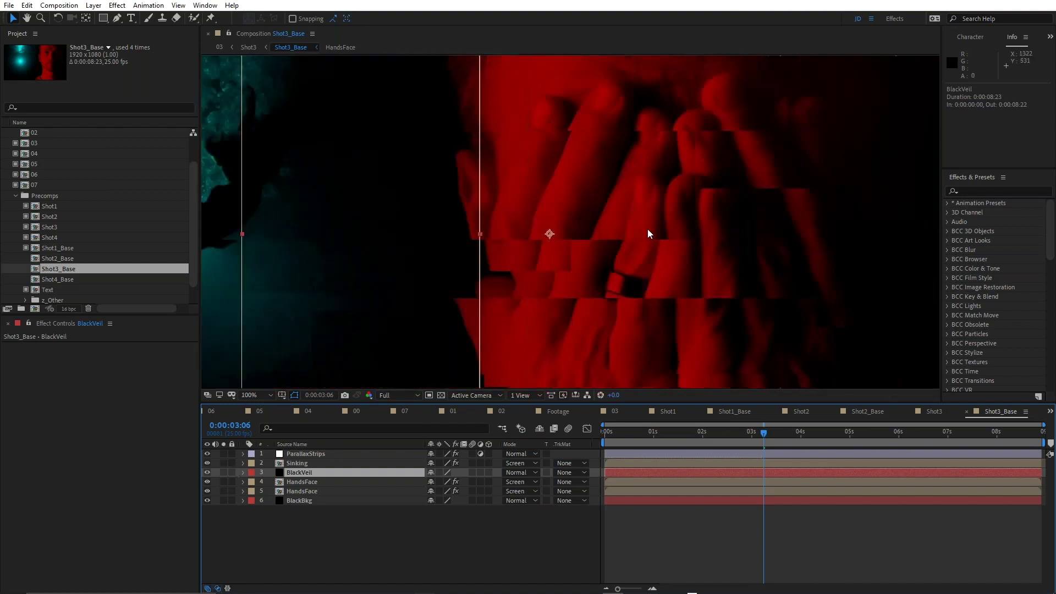
{"action": "scroll", "coordinate": [648, 229], "scroll_direction": "down", "scroll_amount": 1}
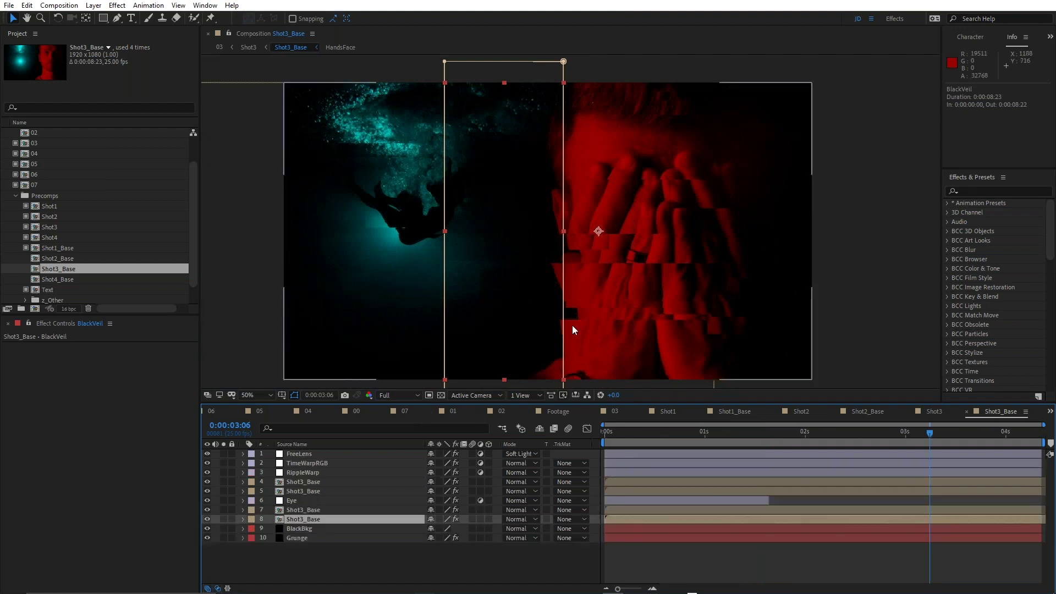
- Return to the Shot3 composition, turn off composition 03's proxy, and solo Shot3_Base layer 8
{"action": "left_click", "coordinate": [368, 436]}
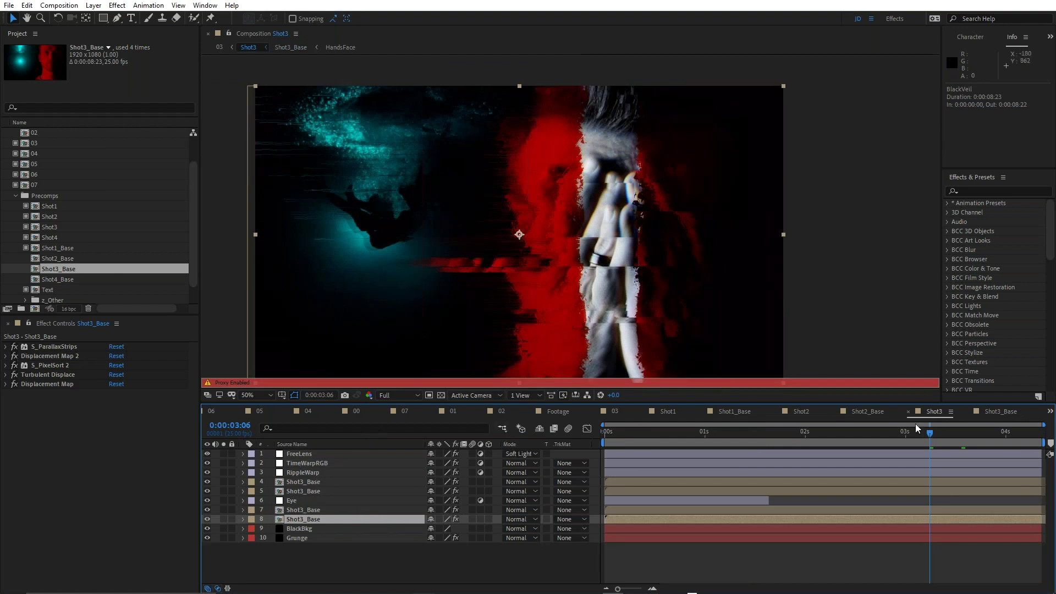
{"action": "left_click", "coordinate": [19, 146]}
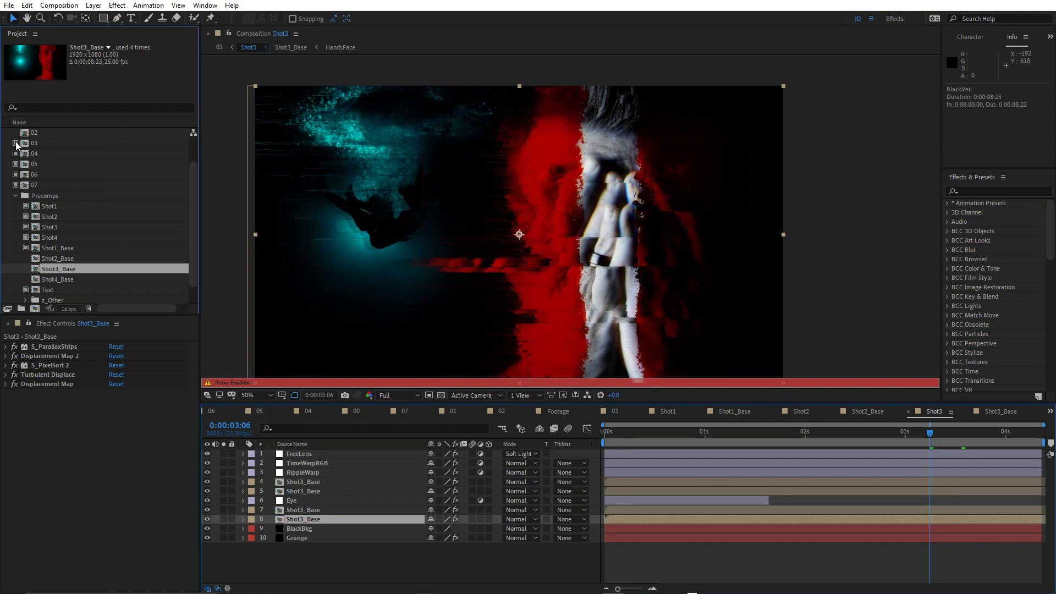
{"action": "left_click", "coordinate": [223, 518]}
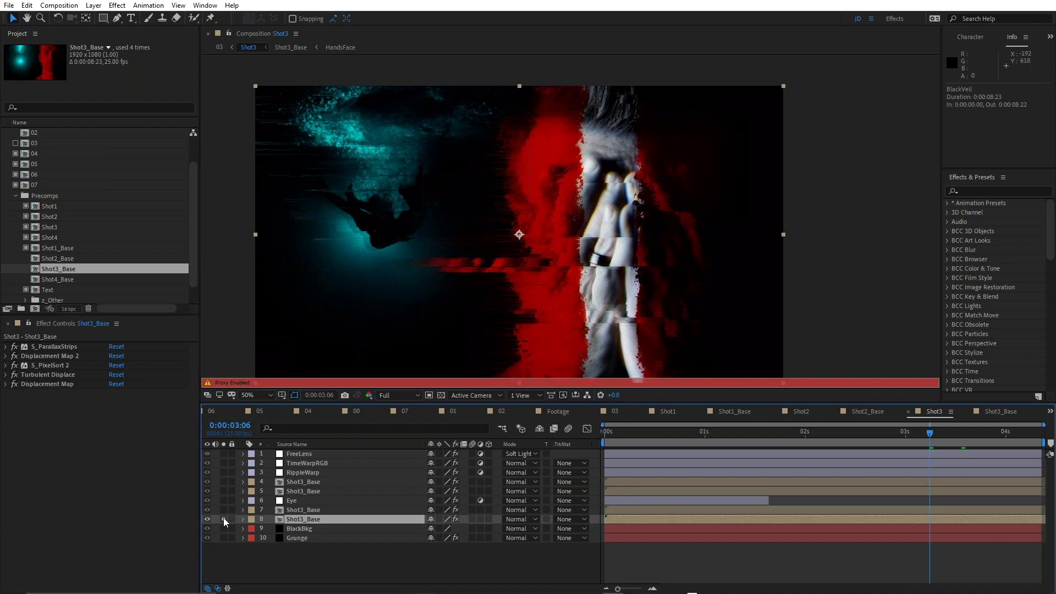
- Reveal the Shot3 composition in the project and turn off its proxy
{"action": "right_click", "coordinate": [390, 563]}
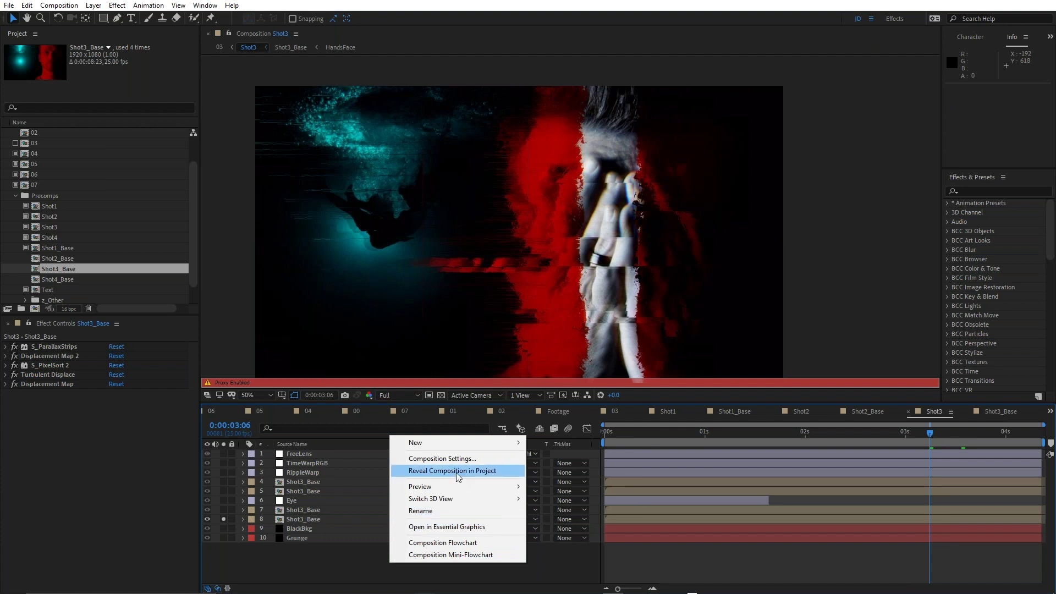
{"action": "left_click", "coordinate": [456, 471]}
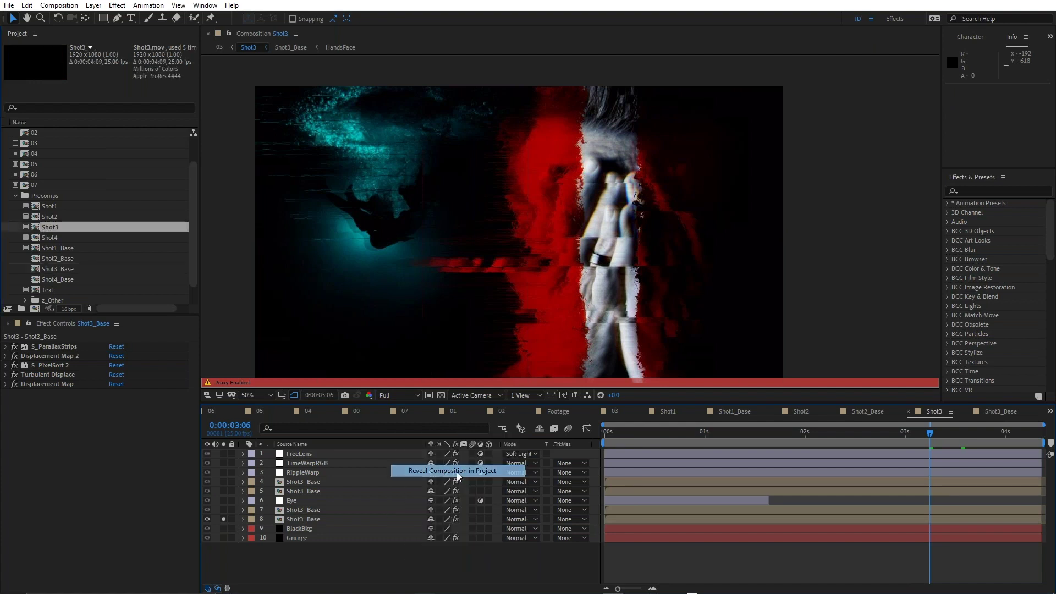
{"action": "left_click", "coordinate": [25, 227]}
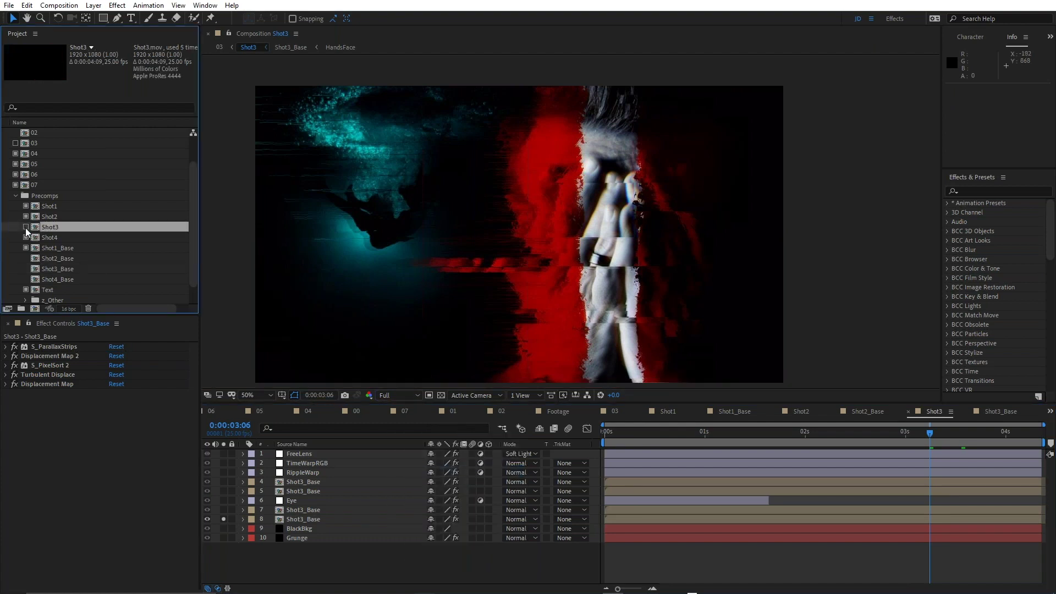
{"action": "left_click", "coordinate": [15, 143]}
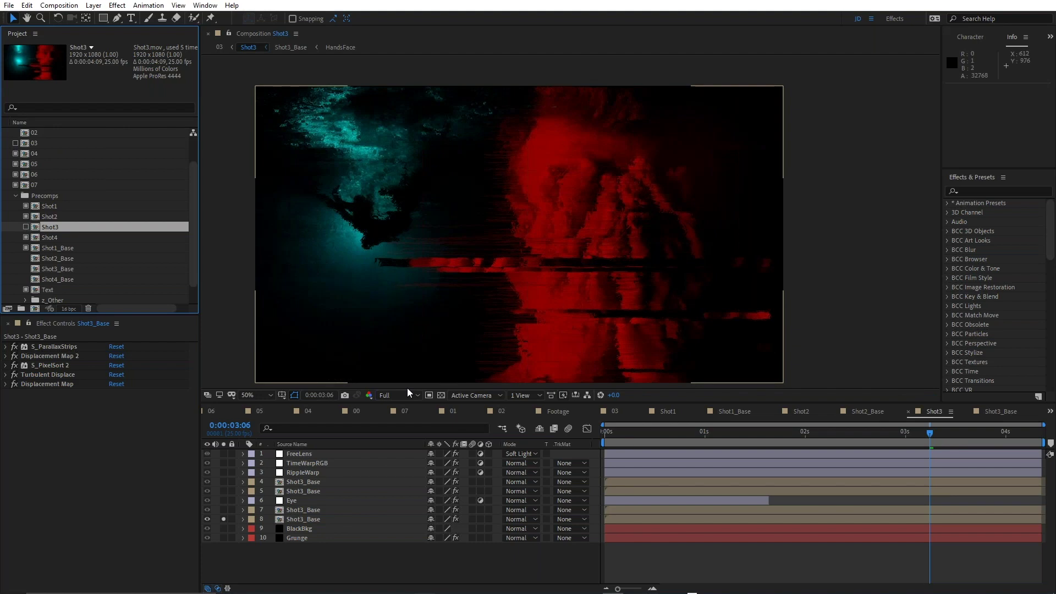
- Inspect Shot3_Base layer 8 up close, then solo the black-and-white layer 7 alone and together with layer 8
{"action": "left_click", "coordinate": [315, 519]}
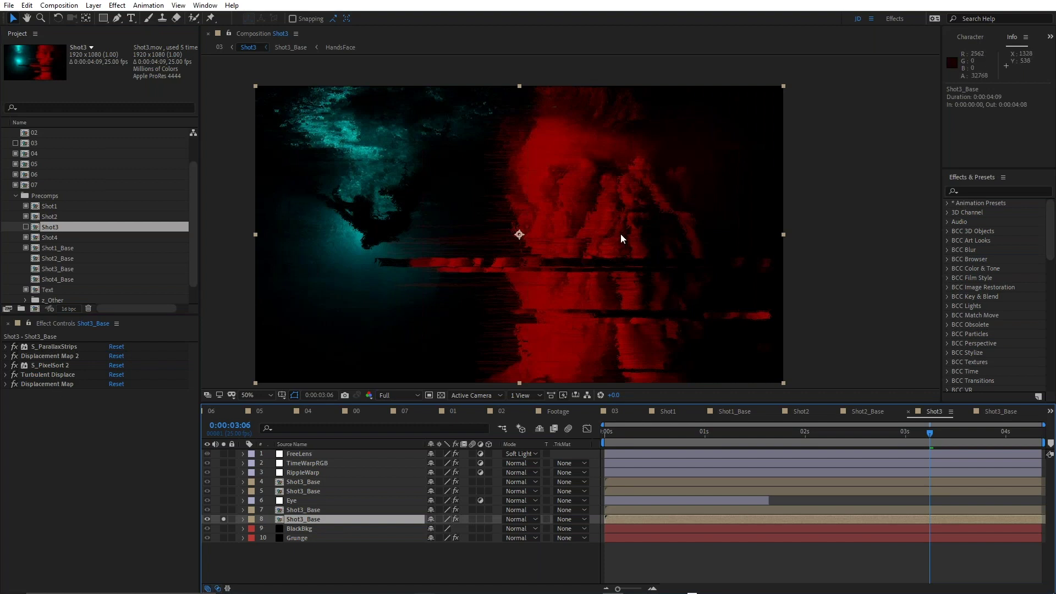
{"action": "scroll", "coordinate": [620, 233], "scroll_direction": "up", "scroll_amount": 2}
{"action": "scroll", "coordinate": [583, 197], "scroll_direction": "down", "scroll_amount": 2}
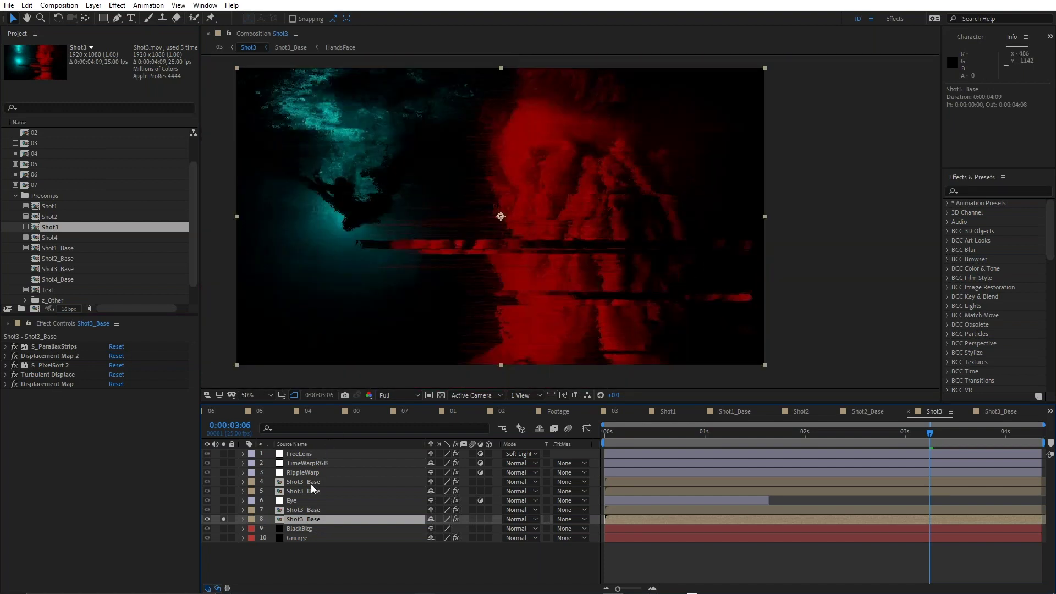
{"action": "left_click", "coordinate": [223, 510], "text": "alt"}
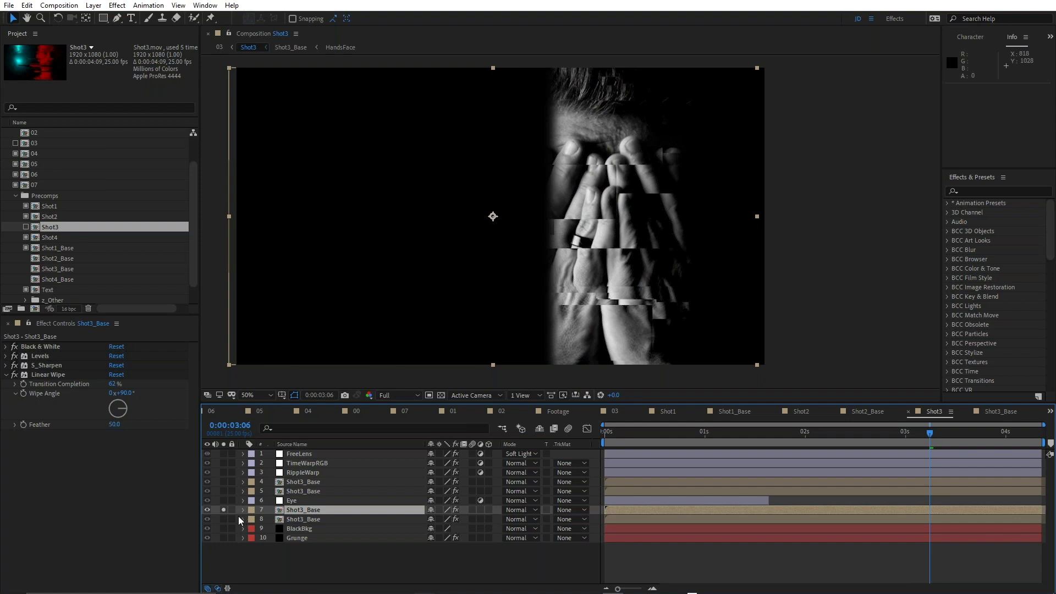
{"action": "left_click", "coordinate": [223, 519]}
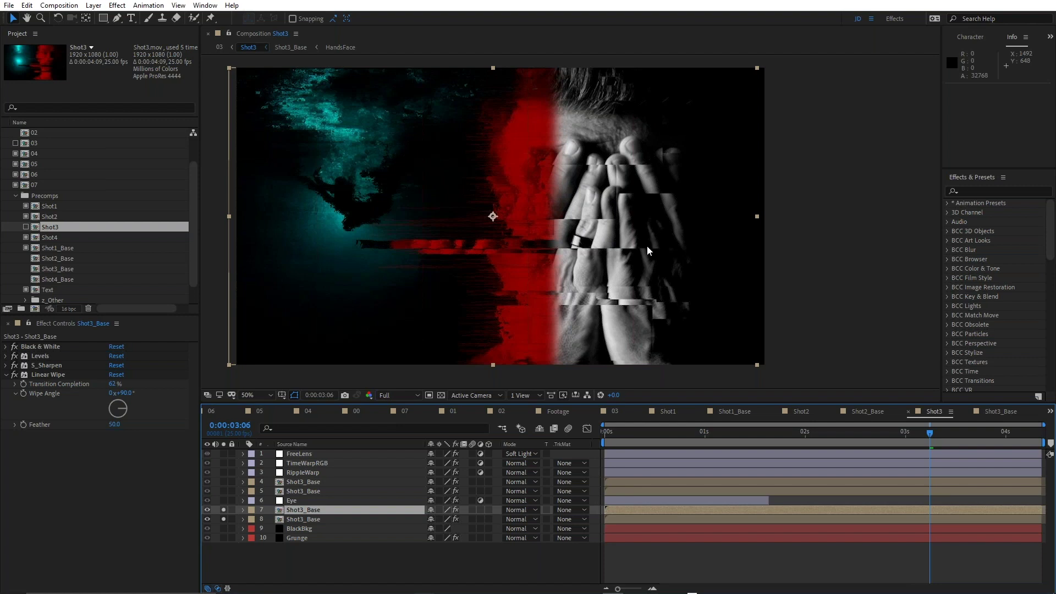
- Solo only Shot3_Base layer 5 and reveal the mask paths of its two masks
{"action": "left_click", "coordinate": [296, 491]}
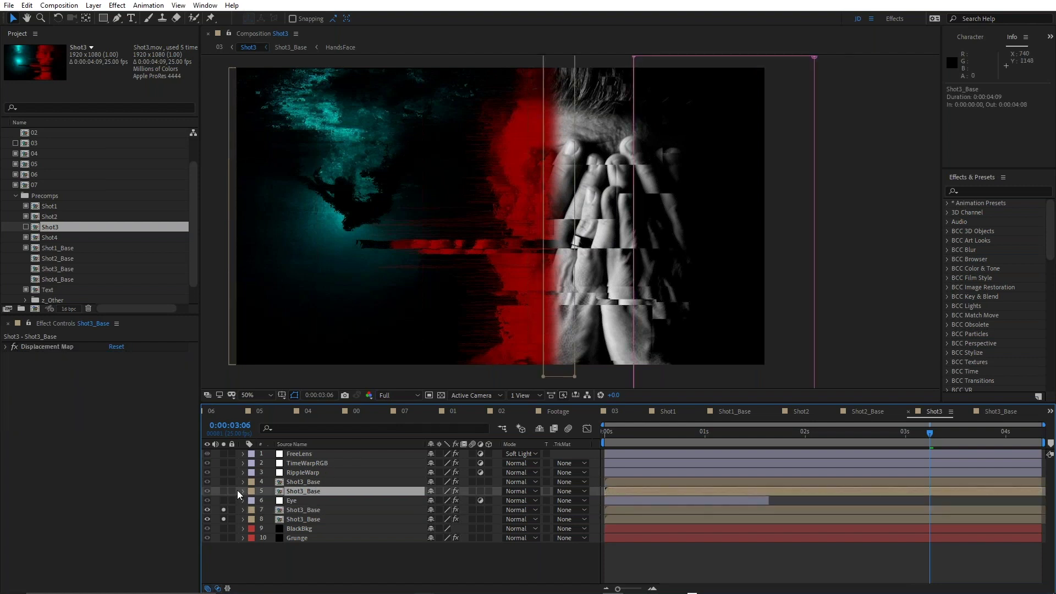
{"action": "left_click", "coordinate": [225, 490], "text": "alt"}
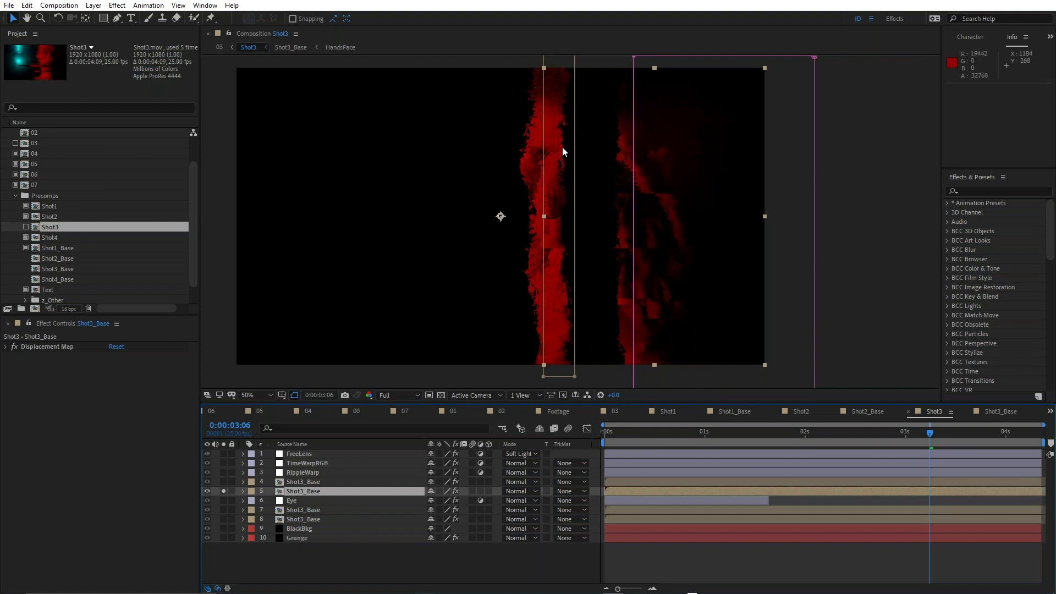
{"action": "key", "text": "m"}
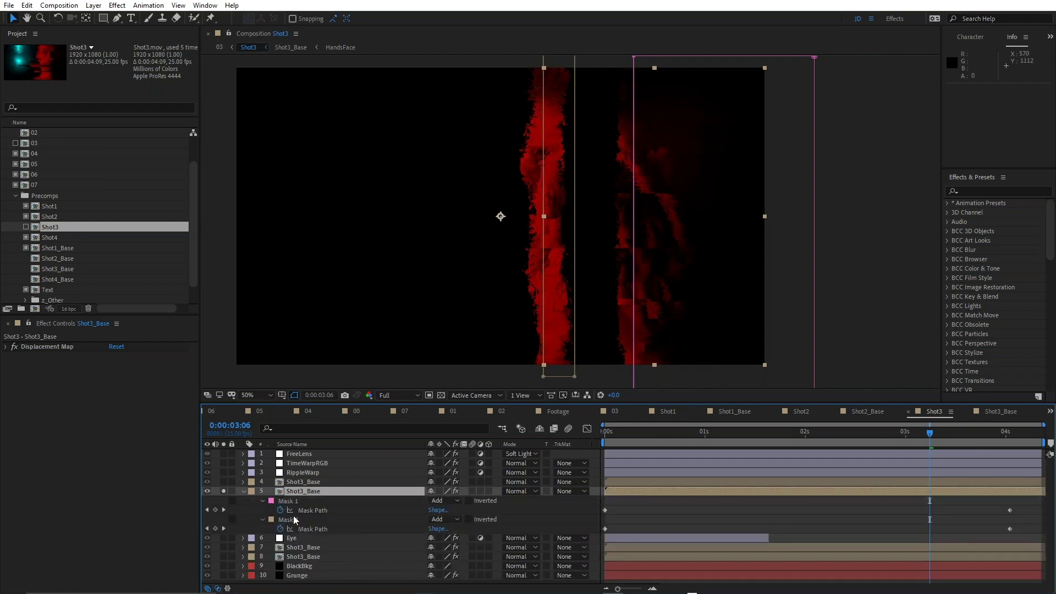
- Try setting Mask 1 and Mask 2 on layer 5 to None, undo the change and collapse the layer
{"action": "left_click", "coordinate": [289, 502]}
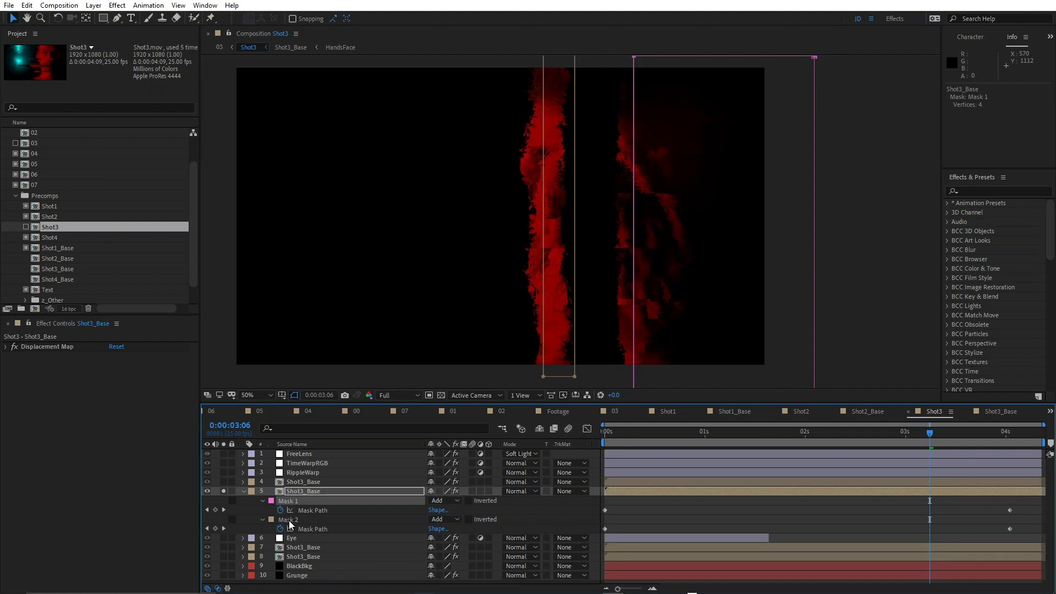
{"action": "left_click", "coordinate": [289, 519], "text": "shift"}
{"action": "left_click", "coordinate": [457, 501]}
{"action": "left_click", "coordinate": [459, 511]}
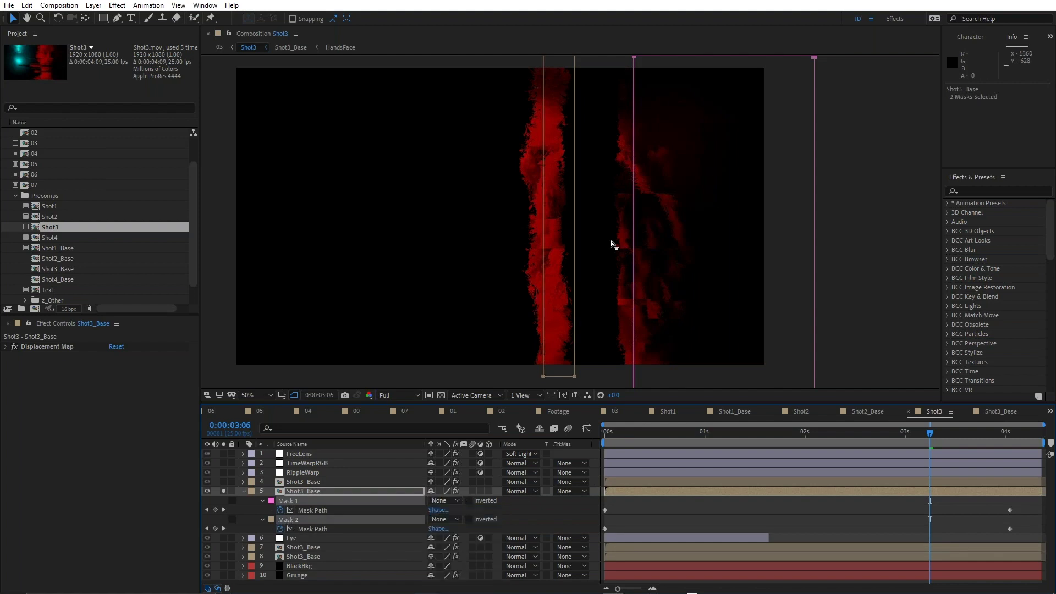
{"action": "key", "text": "ctrl+z"}
{"action": "left_click", "coordinate": [243, 490]}
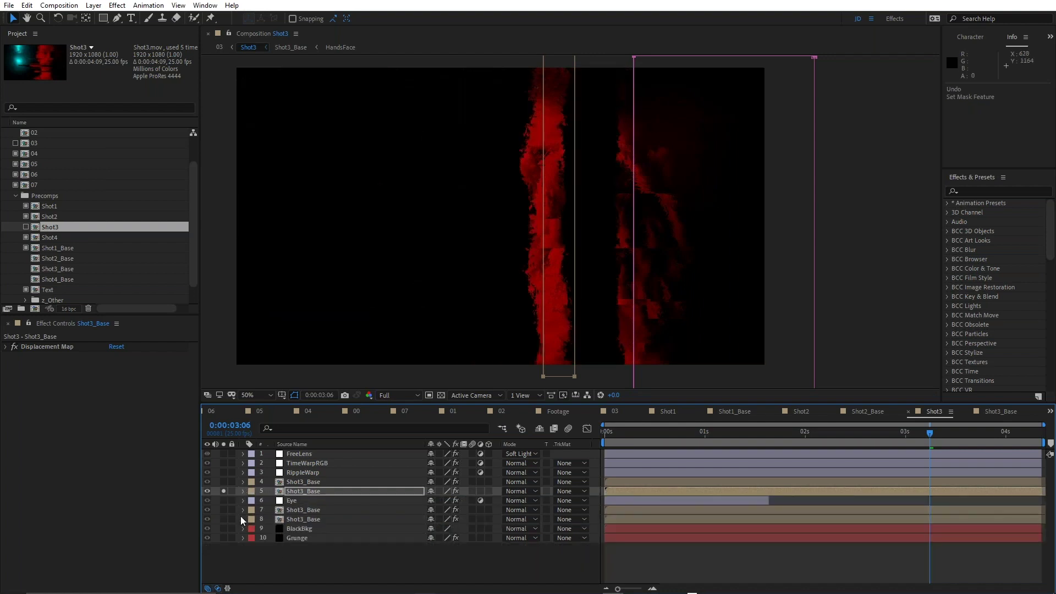
- Solo Shot3_Base layers 7 and 8 and BlackBkg along with layer 5, and clear the selection to view the combined picture
{"action": "left_click_drag", "start_coordinate": [226, 508], "coordinate": [222, 523]}
{"action": "left_click", "coordinate": [224, 527]}
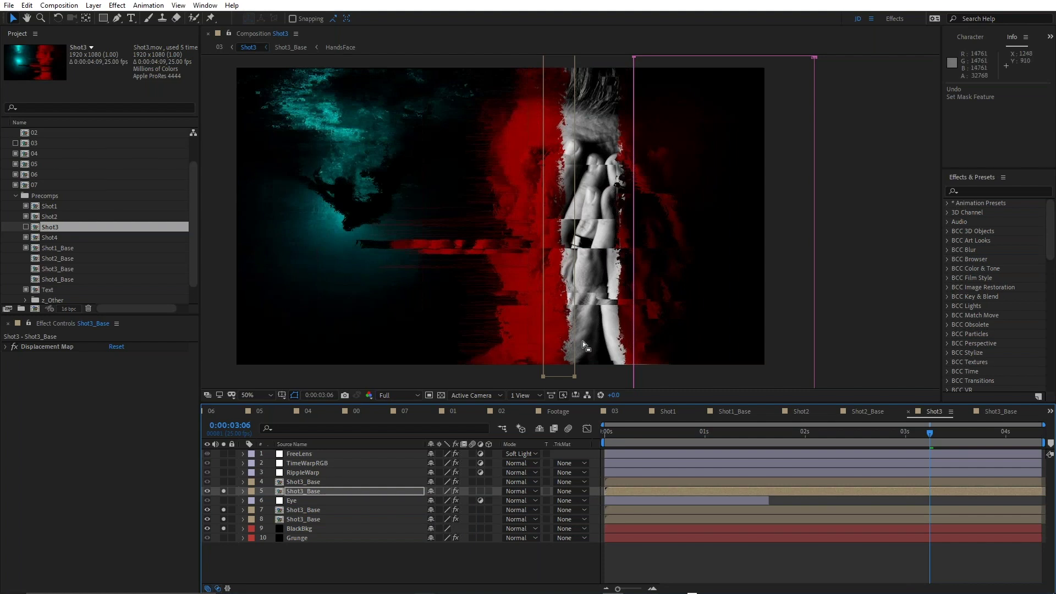
{"action": "left_click", "coordinate": [675, 545]}
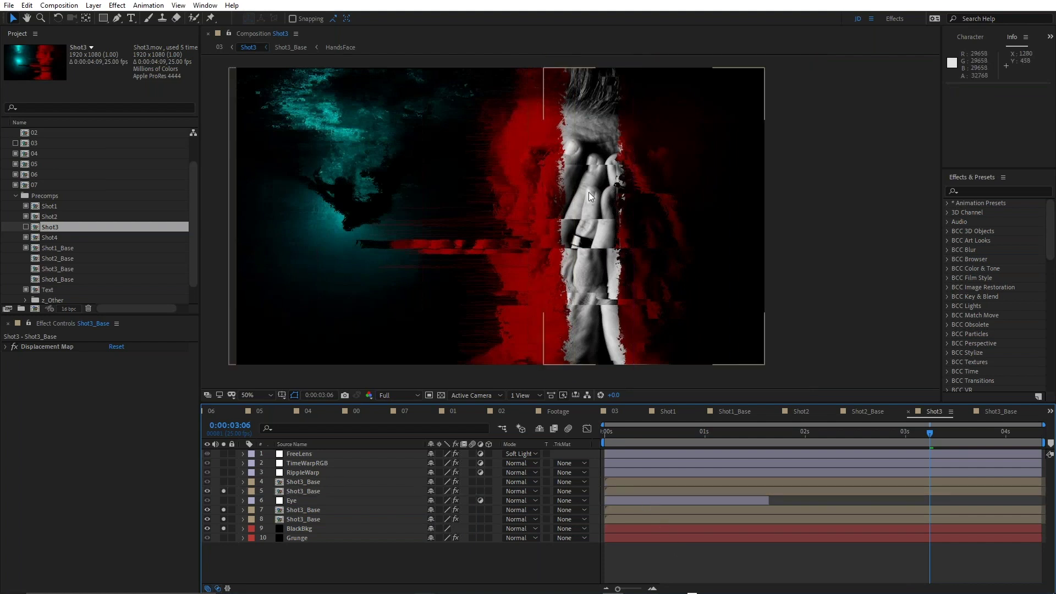
{"action": "scroll", "coordinate": [592, 169], "scroll_direction": "down", "scroll_amount": 2}
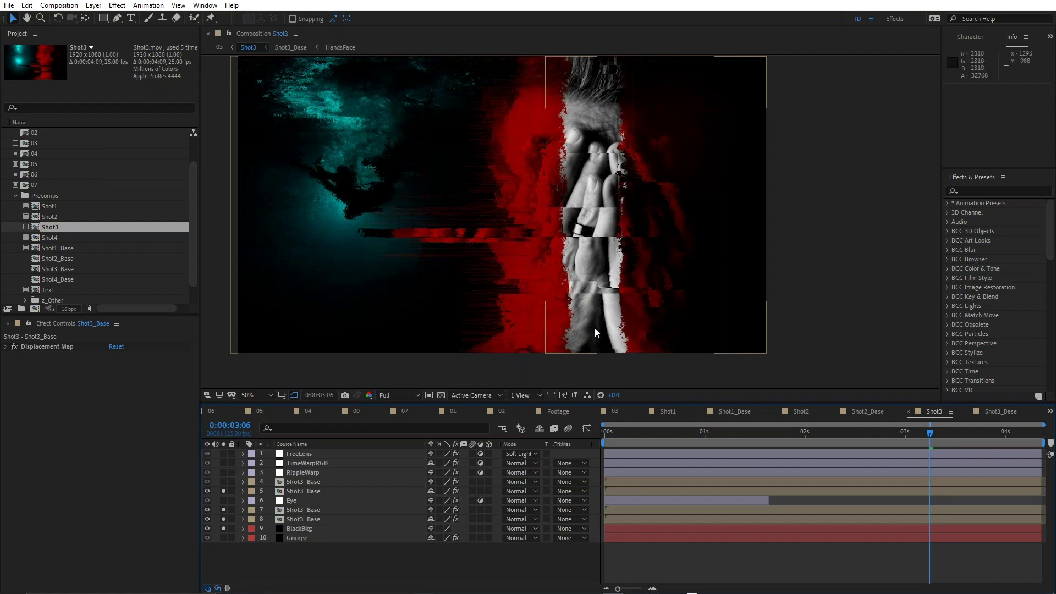
- Toggle the solo state of Shot3_Base layer 5 to compare the black-and-white strip with and without its displaced edges
{"action": "left_click", "coordinate": [224, 490]}
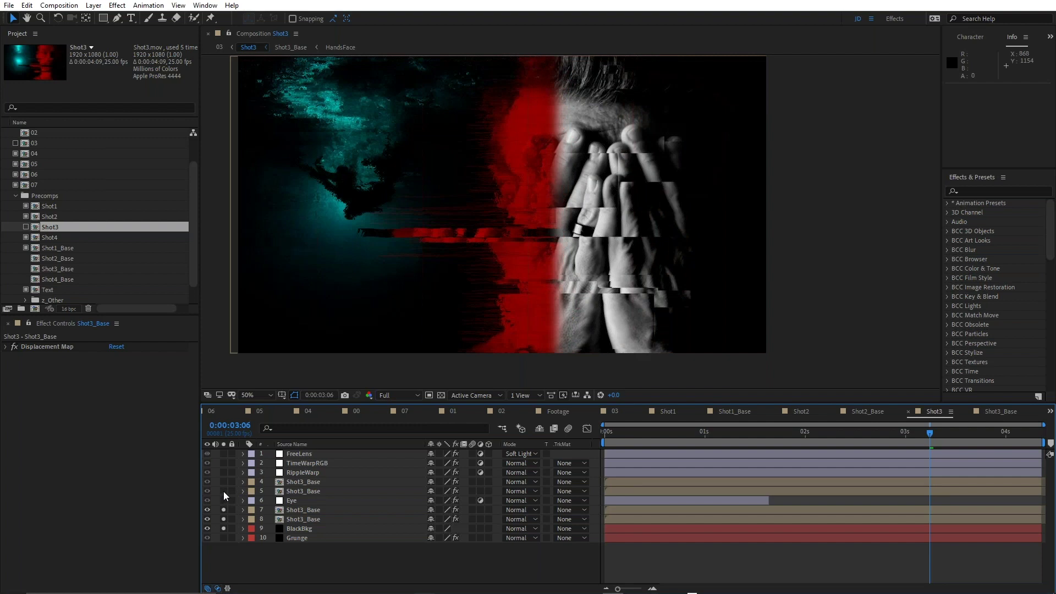
{"action": "left_click", "coordinate": [223, 490]}
{"action": "left_click", "coordinate": [223, 491]}
{"action": "left_click", "coordinate": [223, 490]}
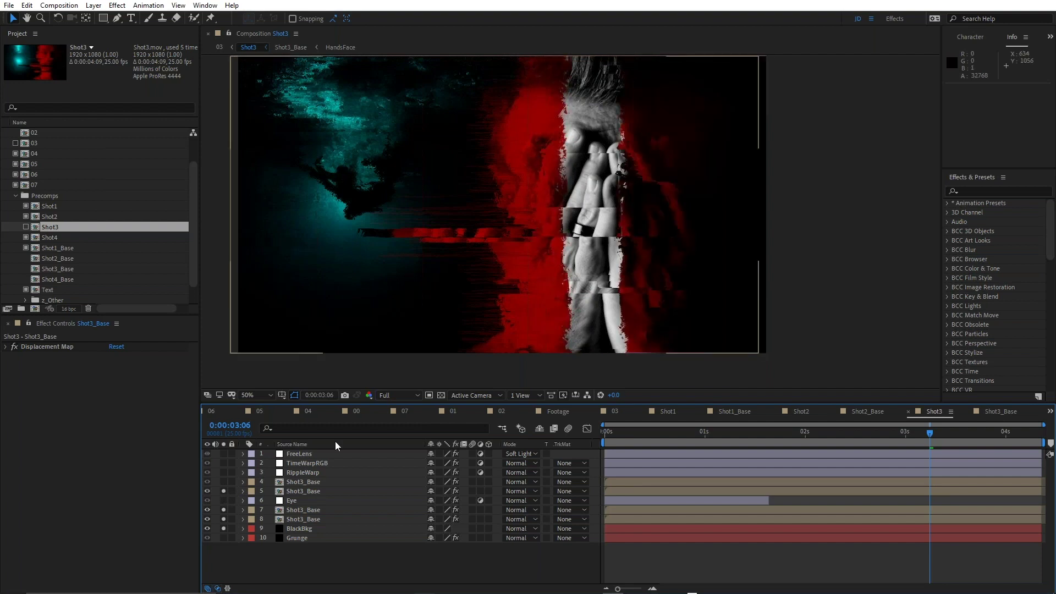
- Add Shot3_Base layer 4 to the soloed layers and inspect its pixel-sorted streaks around the sinking figure
{"action": "left_click", "coordinate": [292, 482]}
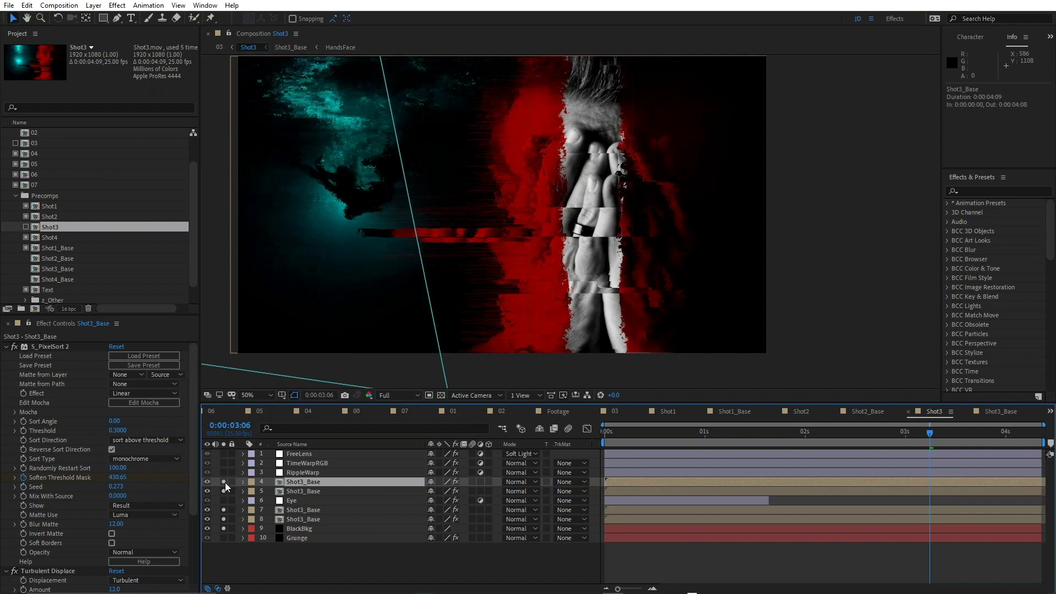
{"action": "scroll", "coordinate": [325, 170], "scroll_direction": "up", "scroll_amount": 2}
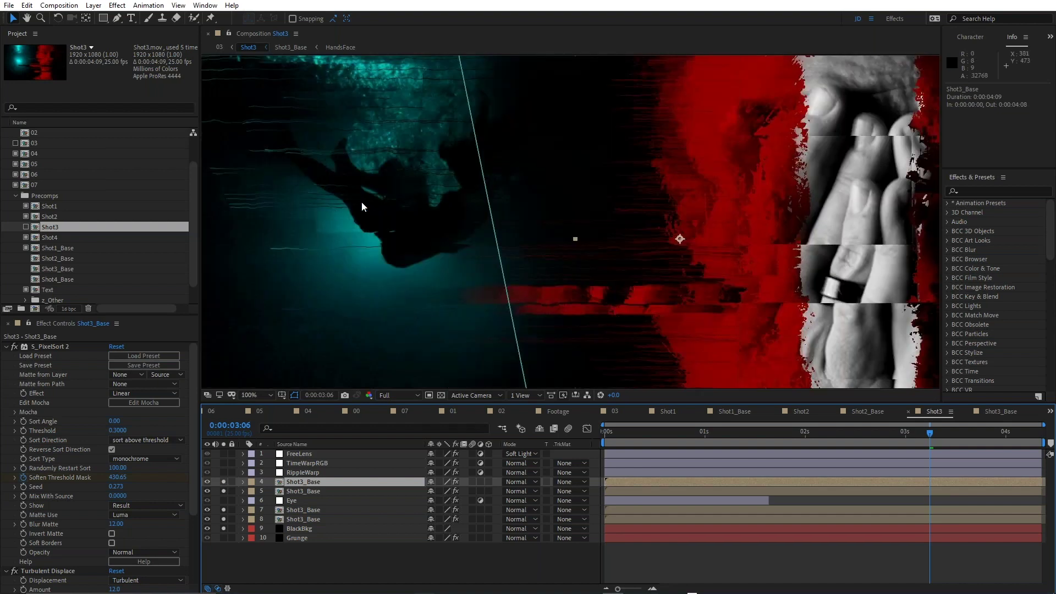
{"action": "scroll", "coordinate": [361, 201], "scroll_direction": "down", "scroll_amount": 2}
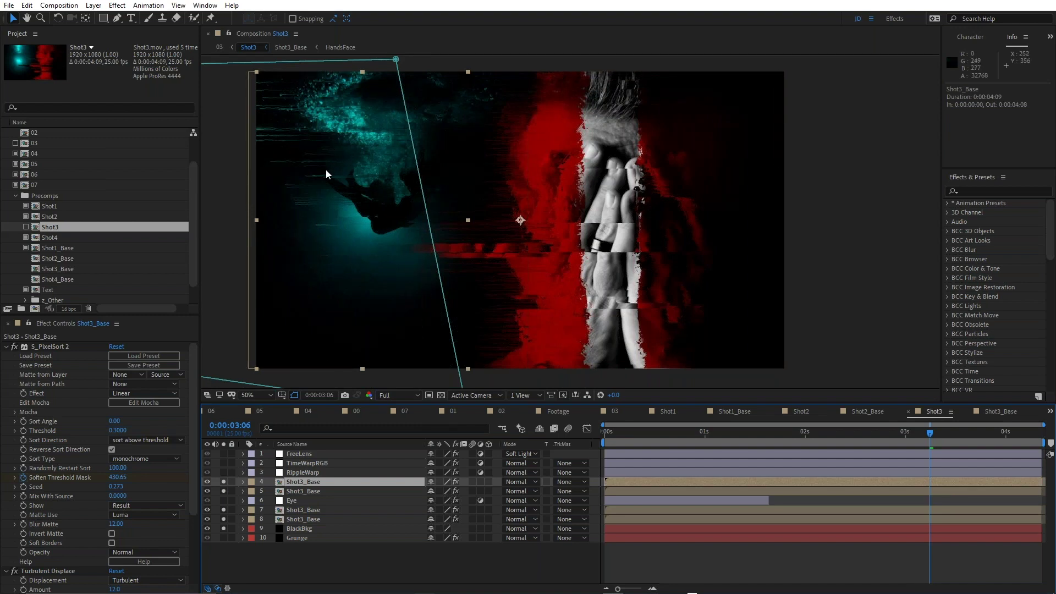
{"action": "scroll", "coordinate": [325, 169], "scroll_direction": "up", "scroll_amount": 2}
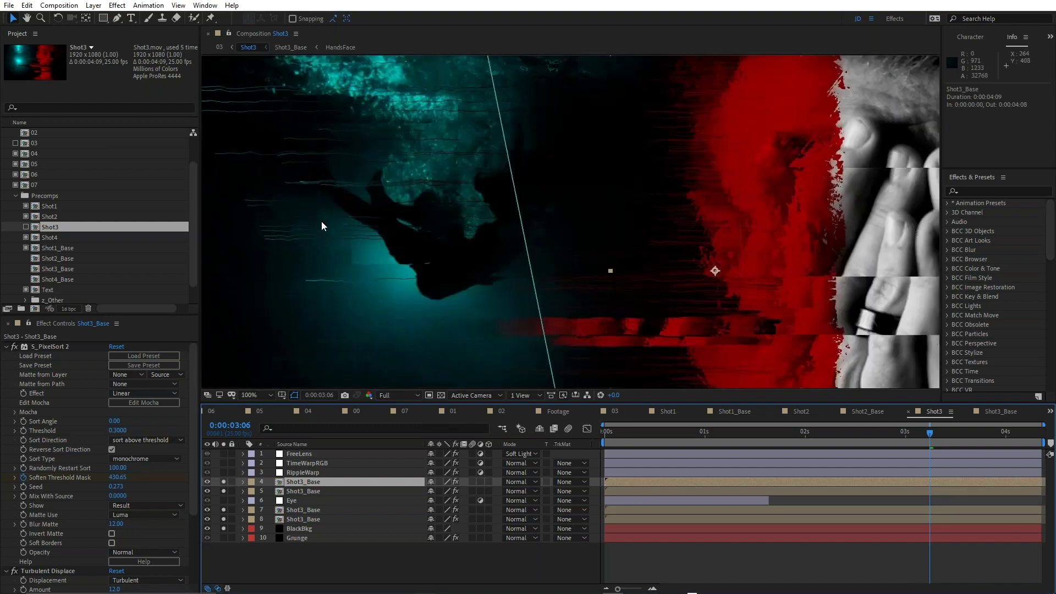
- Add the RippleWarp, TimeWarpRGB and FreeLens adjustment layers to the soloed layers and inspect their distortion on the face and hands
{"action": "left_click", "coordinate": [302, 473]}
{"action": "left_click", "coordinate": [224, 473]}
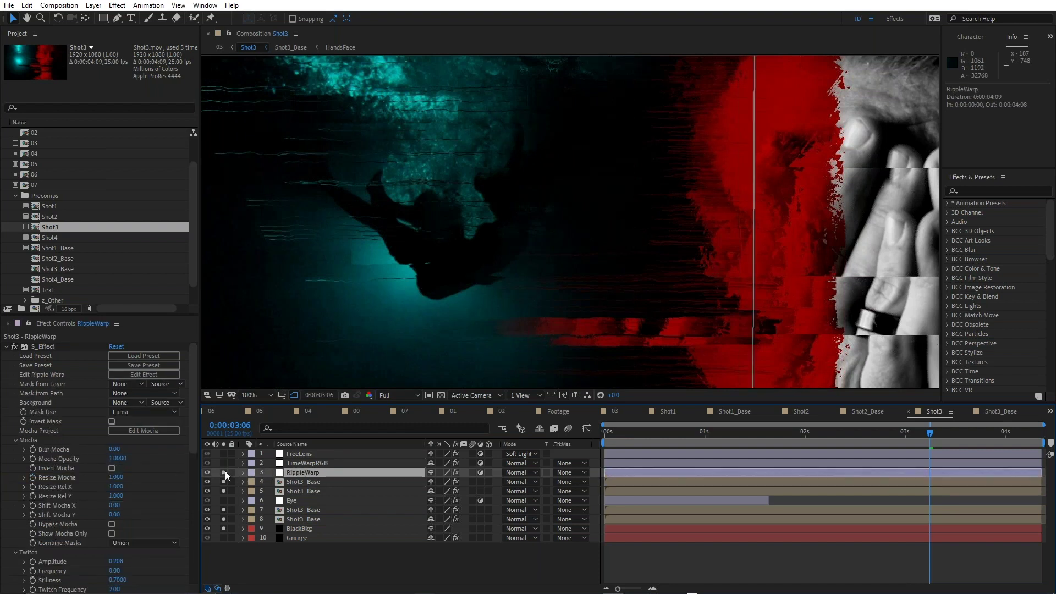
{"action": "left_click_drag", "start_coordinate": [222, 463], "coordinate": [223, 453]}
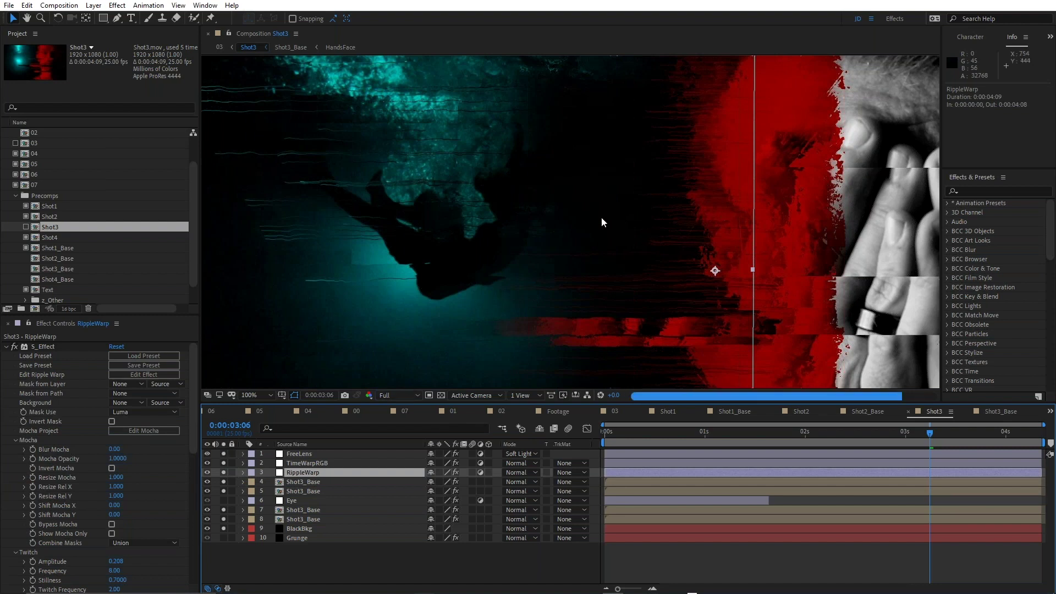
{"action": "scroll", "coordinate": [601, 217], "scroll_direction": "down", "scroll_amount": 2}
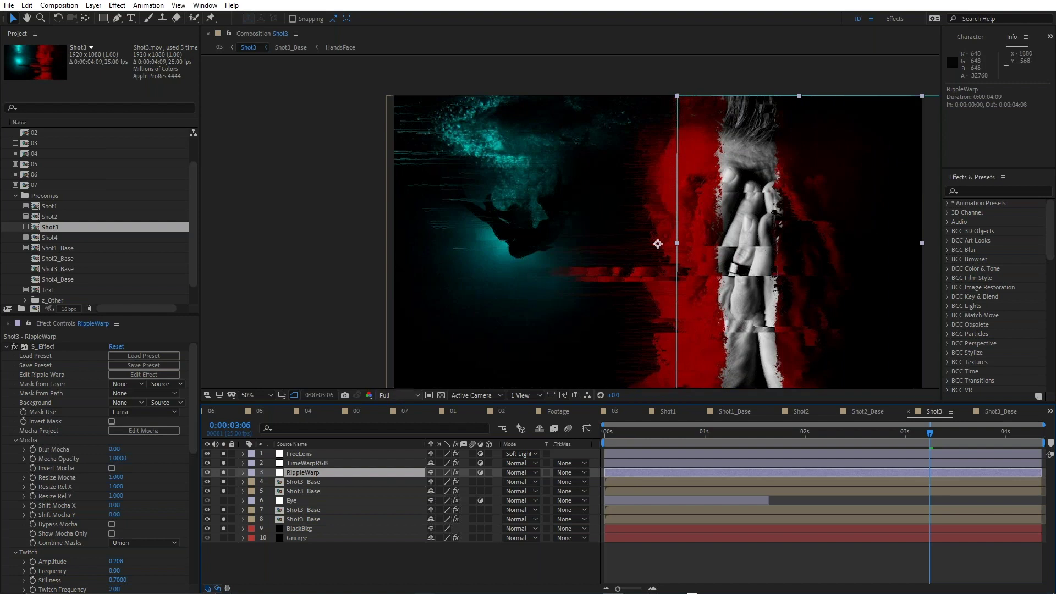
{"action": "scroll", "coordinate": [753, 200], "scroll_direction": "up", "scroll_amount": 2}
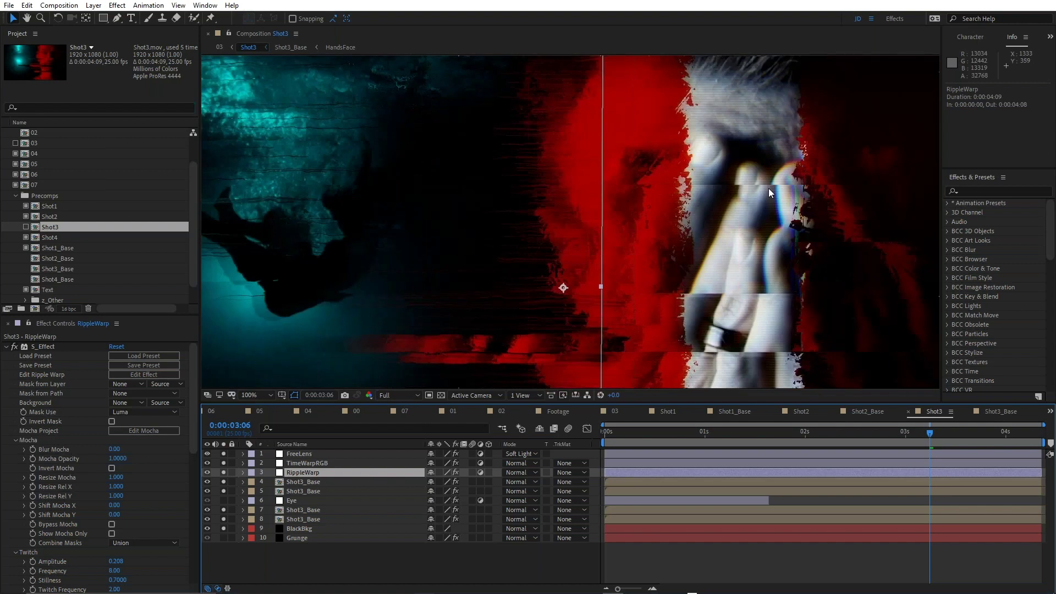
{"action": "scroll", "coordinate": [768, 188], "scroll_direction": "up", "scroll_amount": 2}
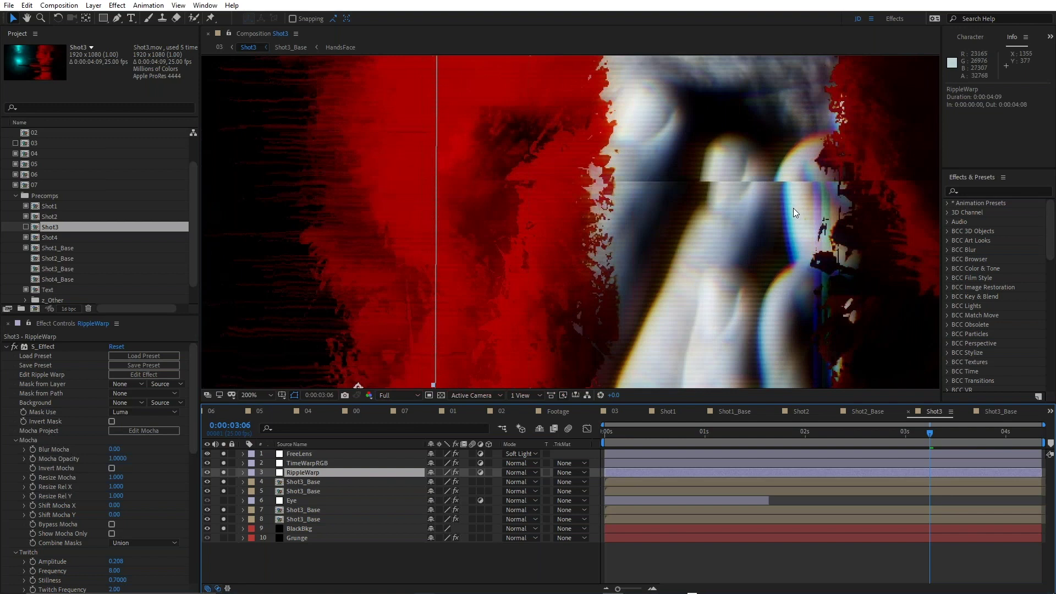
{"action": "scroll", "coordinate": [793, 208], "scroll_direction": "down", "scroll_amount": 4}
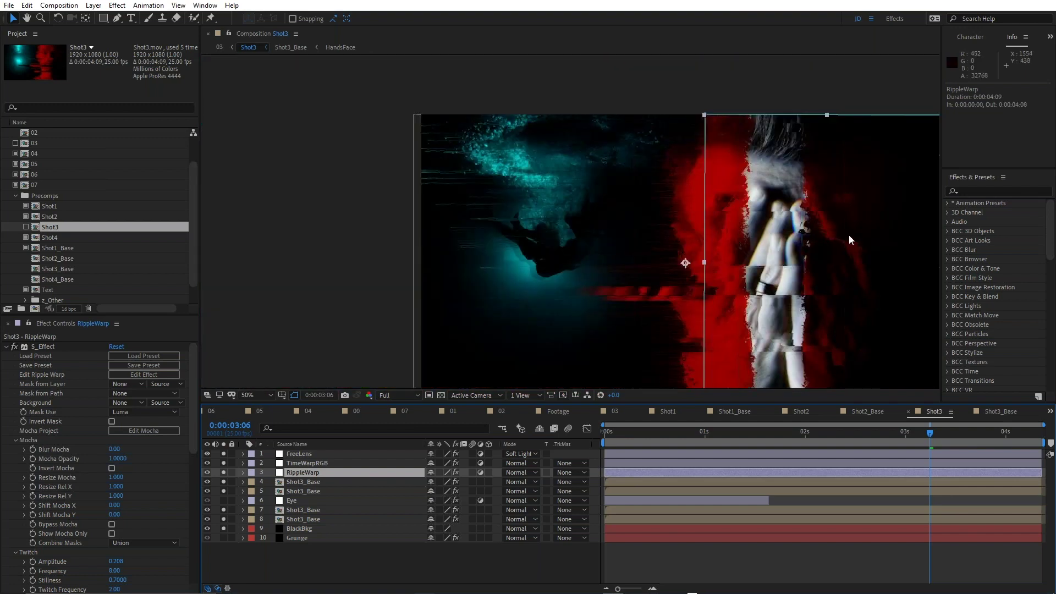
{"action": "scroll", "coordinate": [850, 234], "scroll_direction": "up", "scroll_amount": 2}
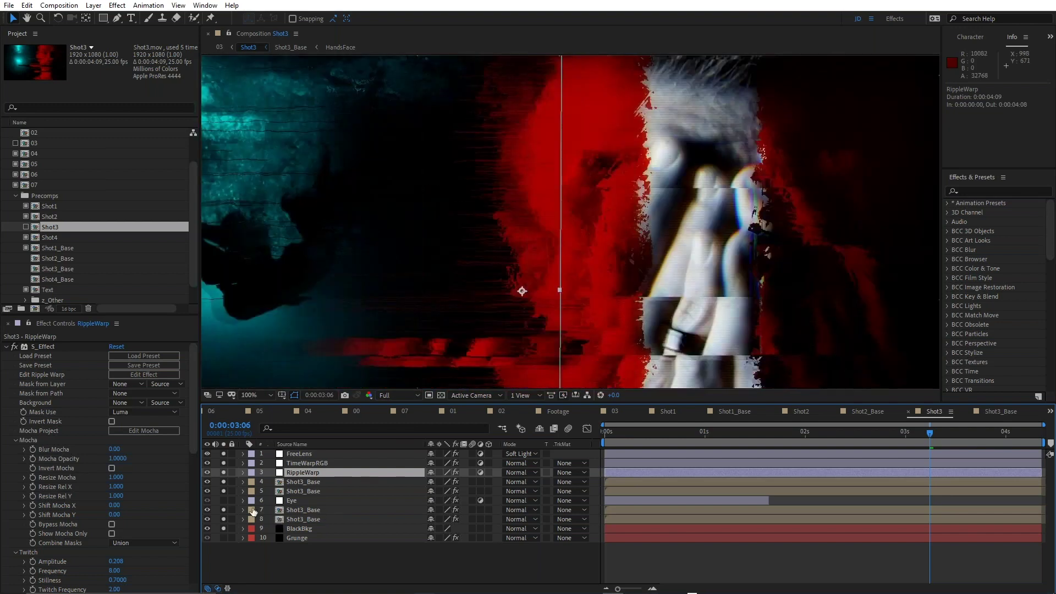
- Solo the Eye layer with Shot3_Base layer 7 and inspect the cyan-tinted iris at 0:00:00:07
{"action": "left_click", "coordinate": [223, 500], "text": "alt"}
{"action": "left_click_drag", "start_coordinate": [801, 435], "coordinate": [632, 457]}
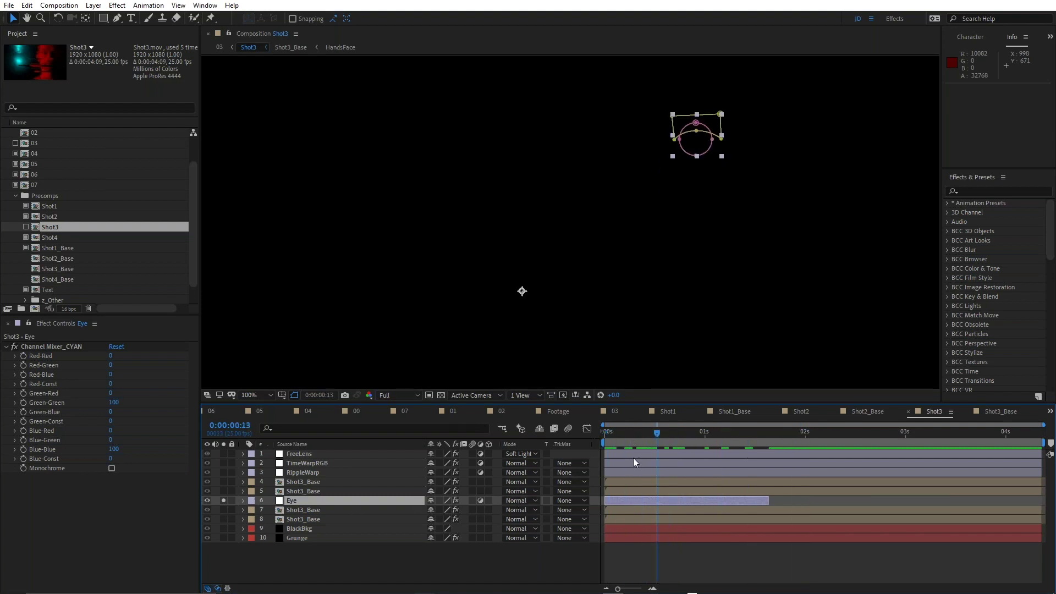
{"action": "left_click", "coordinate": [301, 501]}
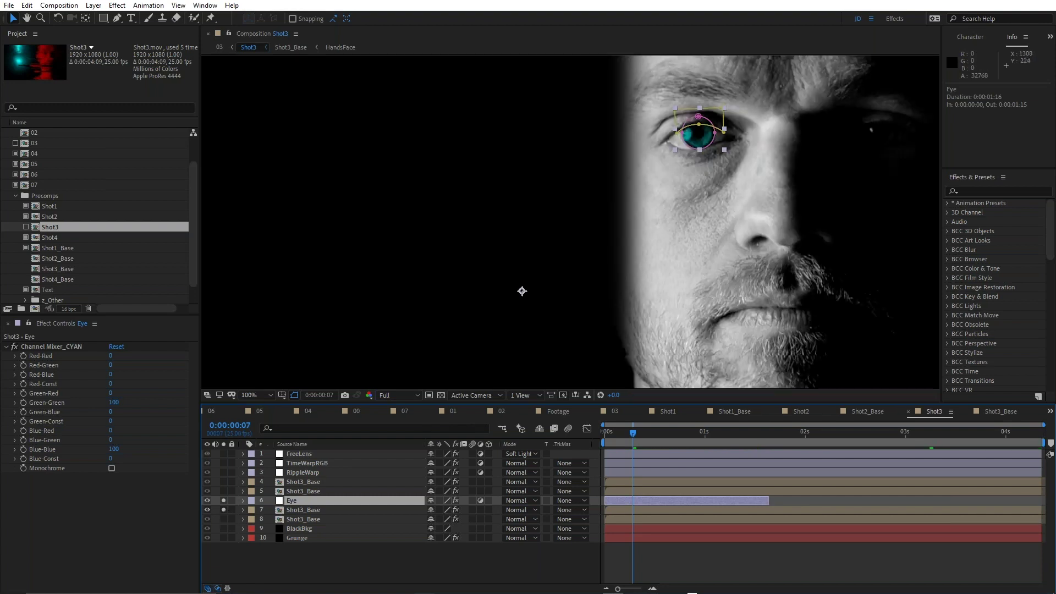
{"action": "scroll", "coordinate": [706, 131], "scroll_direction": "up", "scroll_amount": 2}
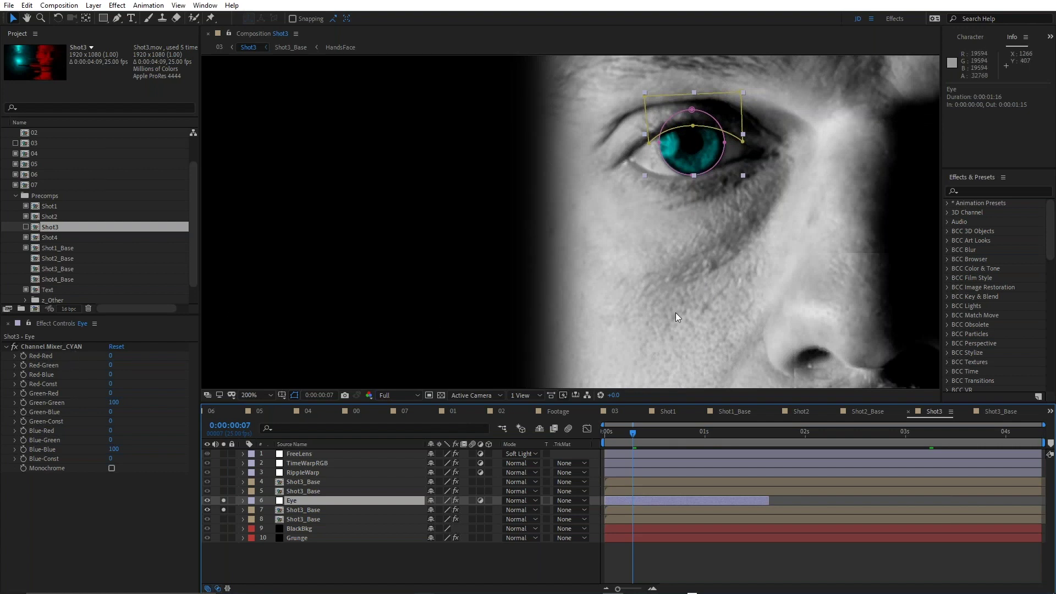
- Reveal the Eye layer's animated masks, examine Mask 1 around the iris up to 0:00:00:19, and collapse the layer
{"action": "key", "text": "m"}
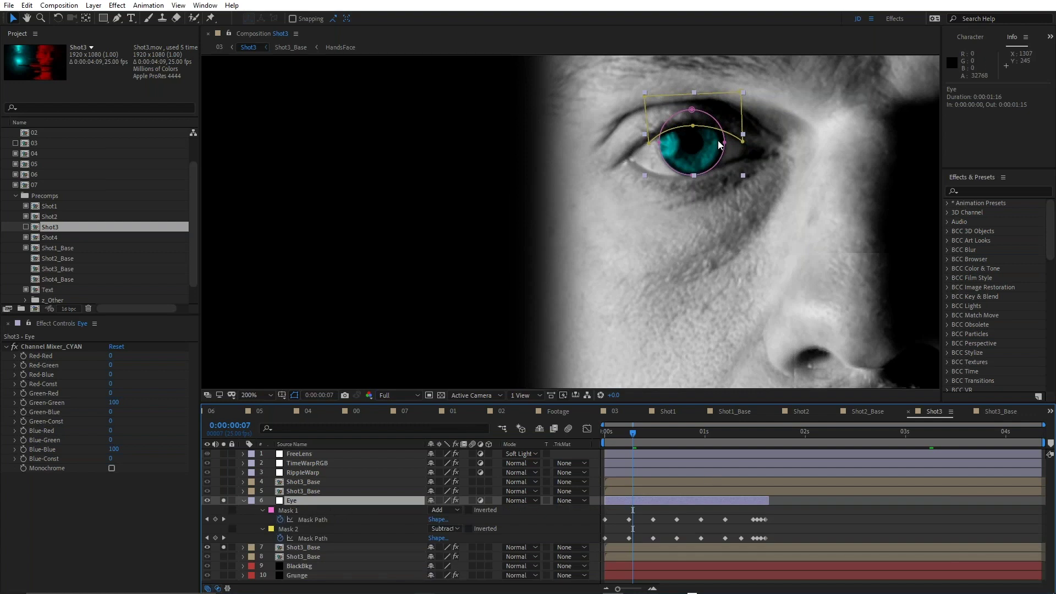
{"action": "left_click", "coordinate": [290, 511]}
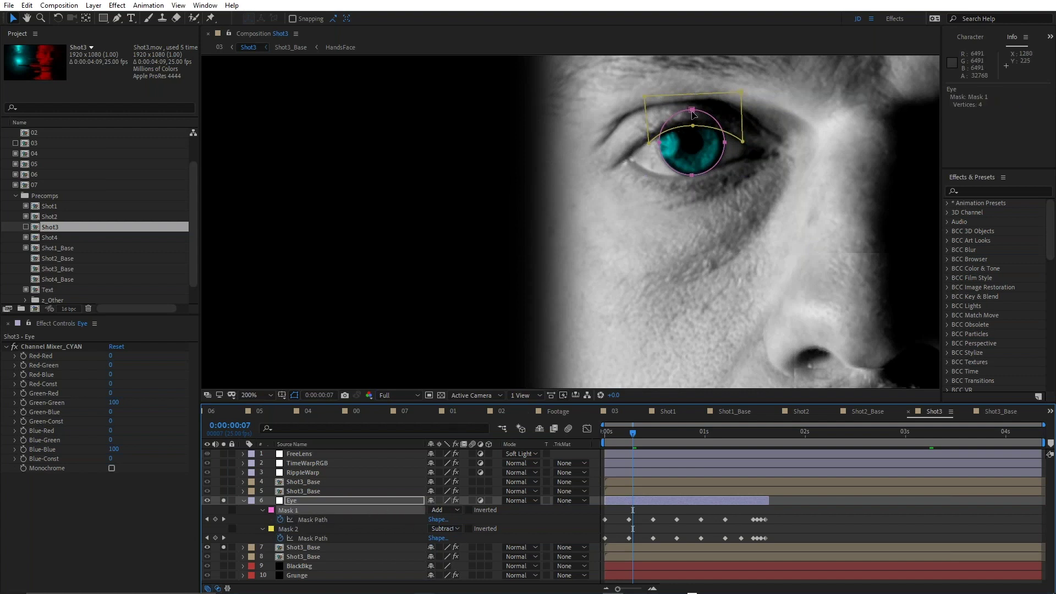
{"action": "scroll", "coordinate": [691, 112], "scroll_direction": "up", "scroll_amount": 2}
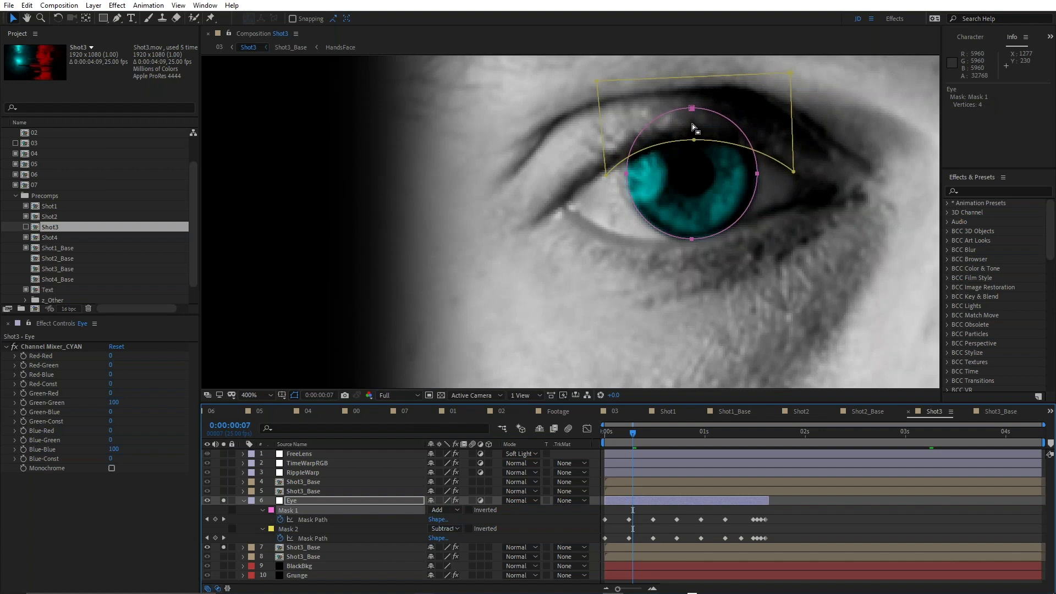
{"action": "scroll", "coordinate": [701, 128], "scroll_direction": "down", "scroll_amount": 2}
{"action": "left_click_drag", "start_coordinate": [664, 428], "coordinate": [681, 430]}
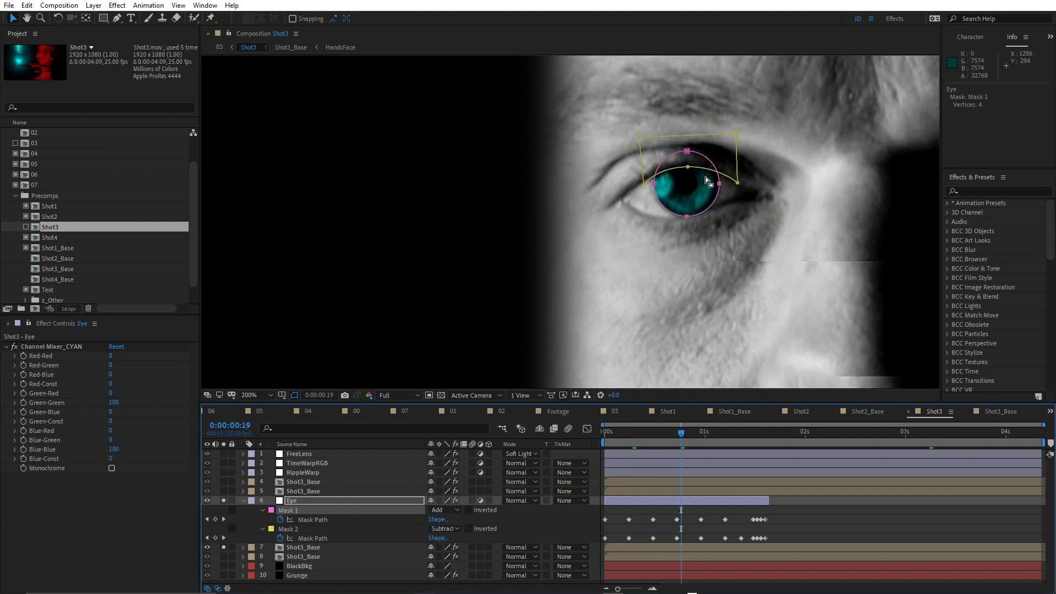
{"action": "scroll", "coordinate": [697, 187], "scroll_direction": "down", "scroll_amount": 1}
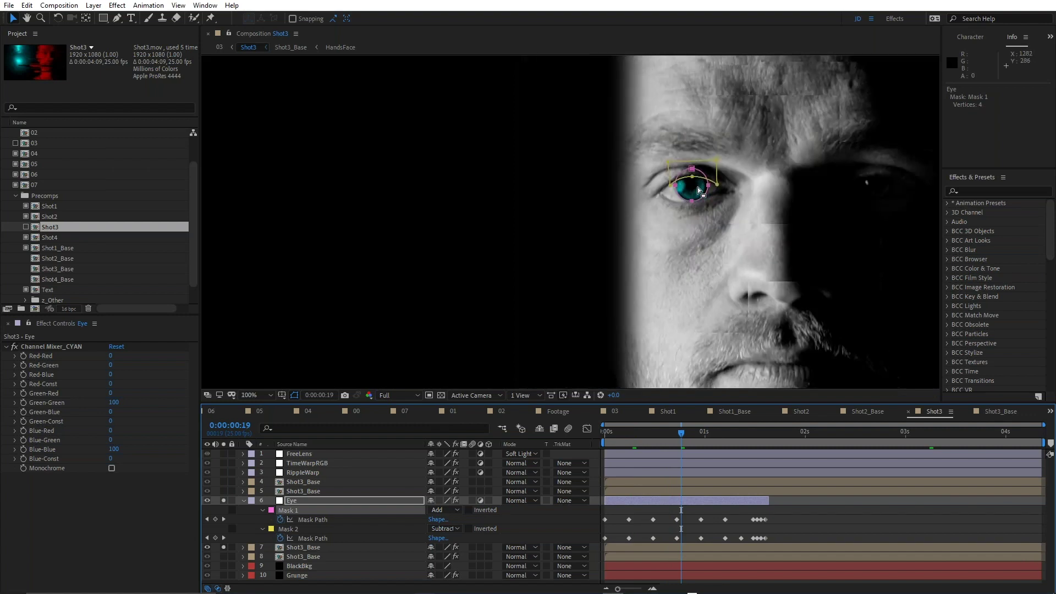
{"action": "left_click", "coordinate": [243, 501]}
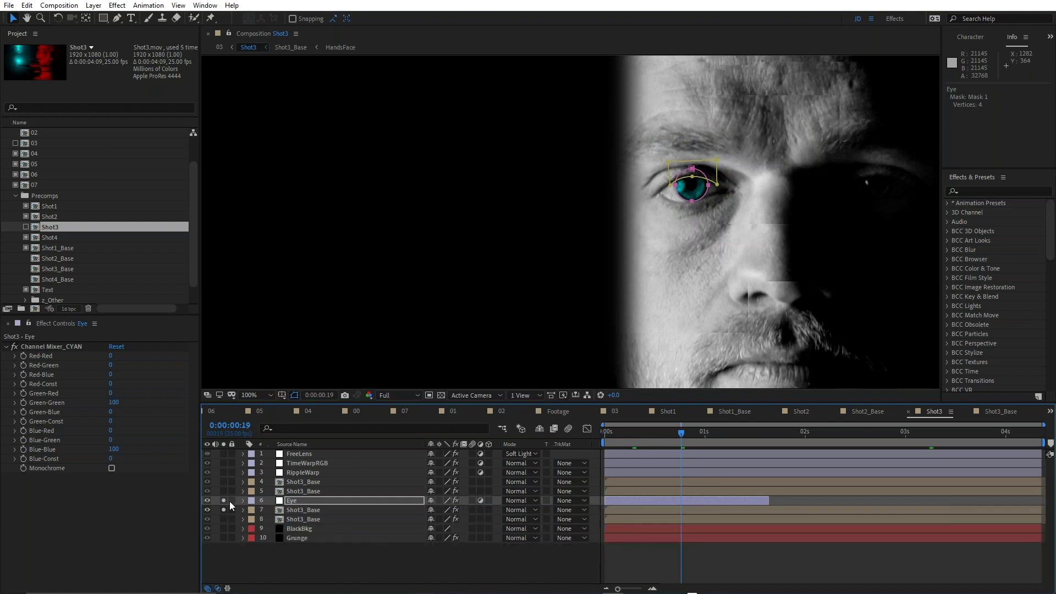
- Unsolo Eye and Shot3_Base layer 7, re-enable the Shot3 proxy and clear the layer selection
{"action": "left_click_drag", "start_coordinate": [224, 502], "coordinate": [224, 510]}
{"action": "left_click", "coordinate": [28, 226]}
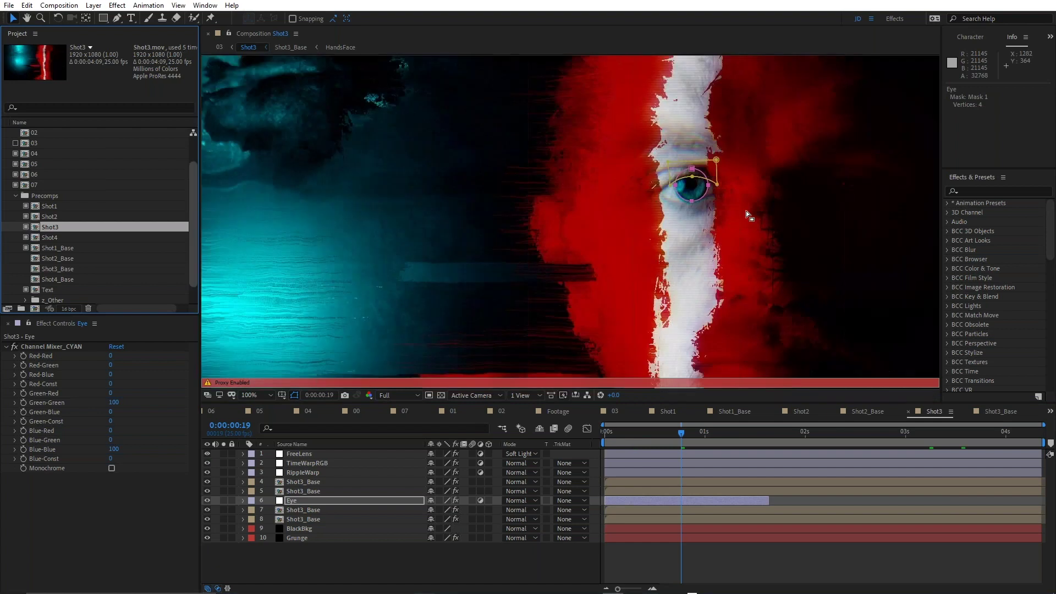
{"action": "left_click", "coordinate": [735, 569]}
- Scrub through the complete Shot3 picture to 0:00:01:00 and view the full frame
{"action": "scroll", "coordinate": [709, 216], "scroll_direction": "down", "scroll_amount": 2}
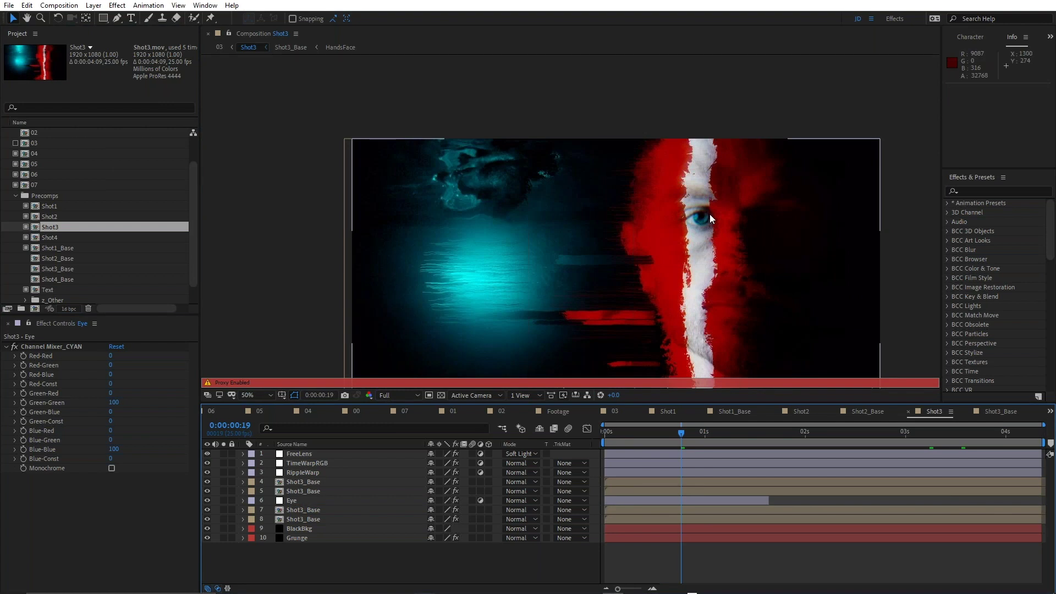
{"action": "scroll", "coordinate": [709, 213], "scroll_direction": "up", "scroll_amount": 2}
{"action": "left_click_drag", "start_coordinate": [637, 432], "coordinate": [705, 440]}
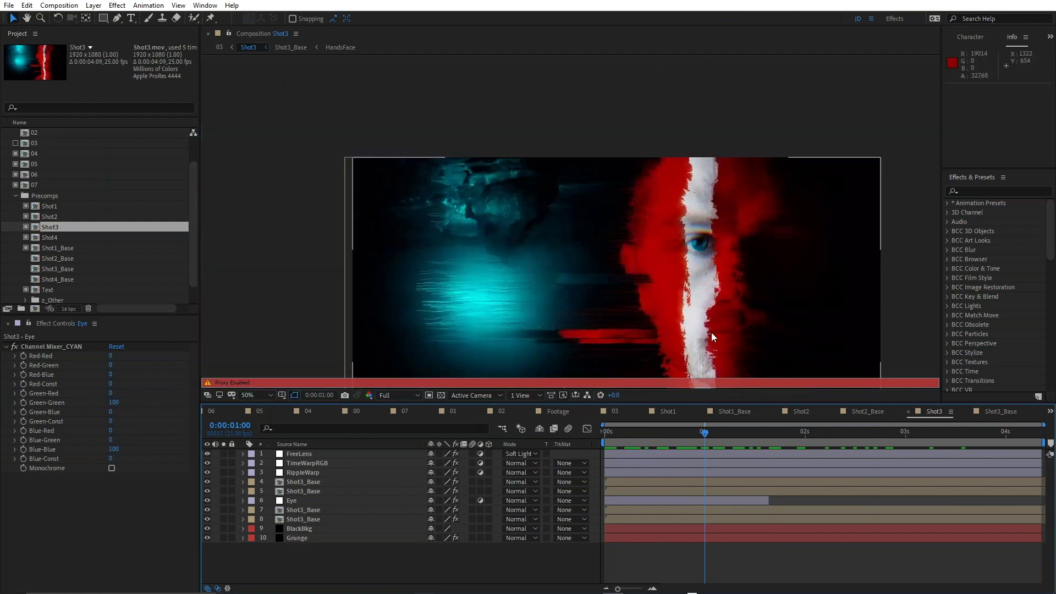
{"action": "left_click_drag", "start_coordinate": [695, 283], "coordinate": [617, 183]}
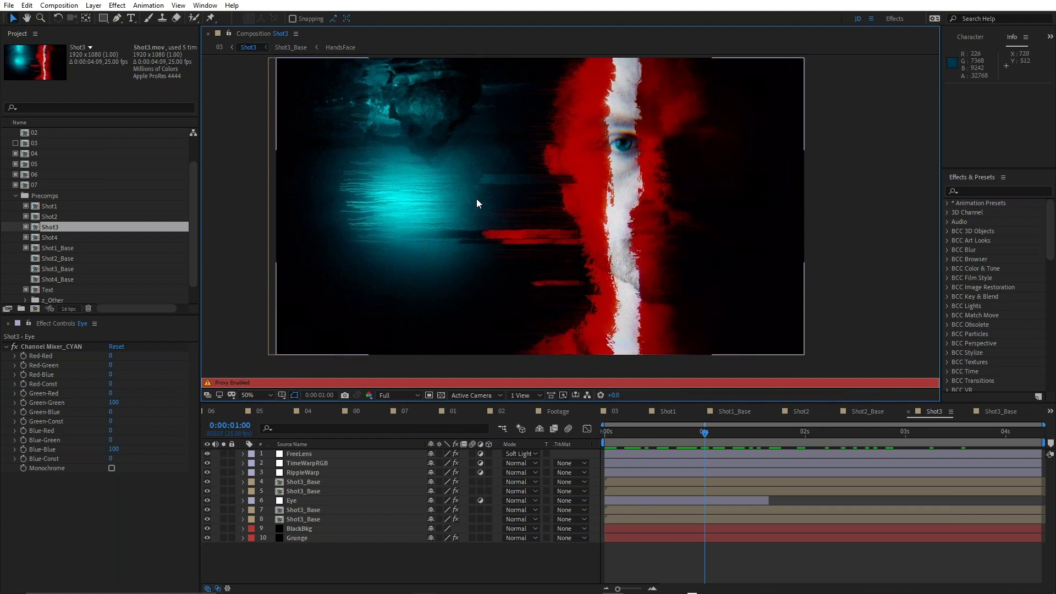
- Open Shot4 and its Shot4_Base precomp, and view the soloed railway footage FP005413PD01.mov at 0:00:03:02
{"action": "double_click", "coordinate": [37, 237]}
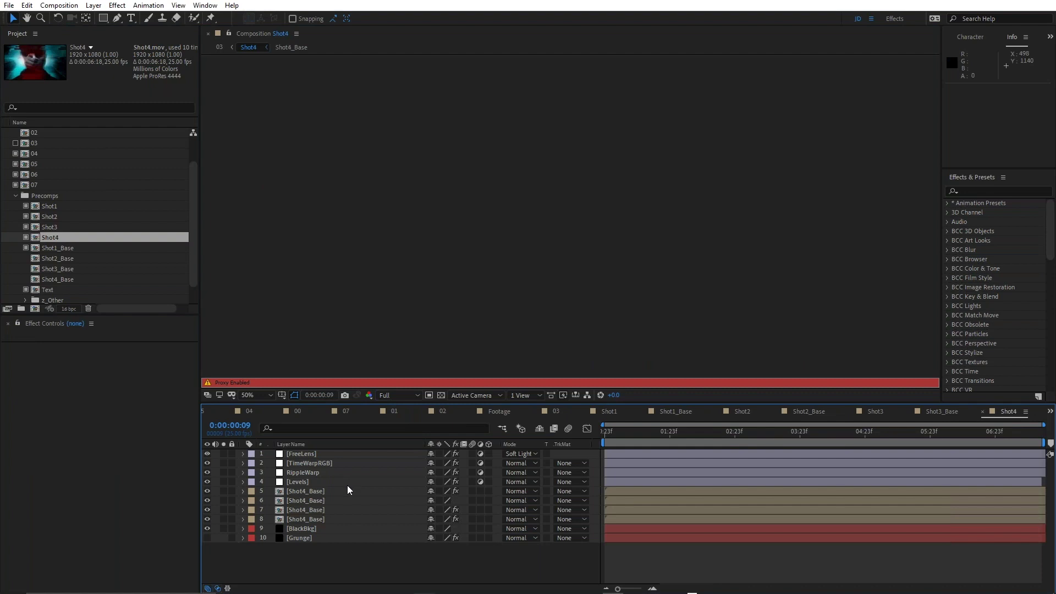
{"action": "left_click", "coordinate": [299, 517]}
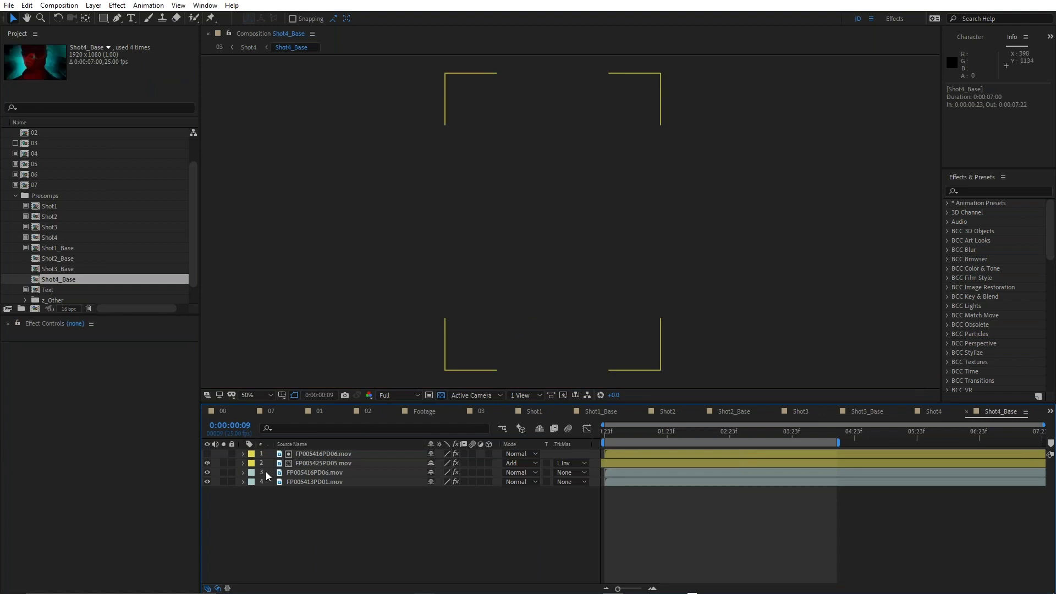
{"action": "left_click", "coordinate": [740, 430]}
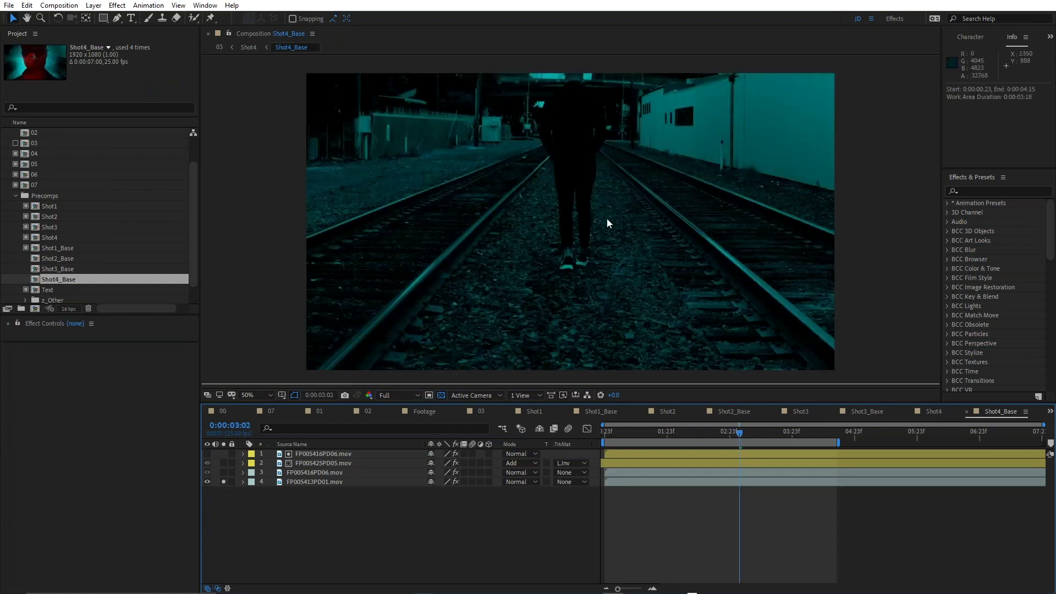
{"action": "scroll", "coordinate": [579, 187], "scroll_direction": "down", "scroll_amount": 2}
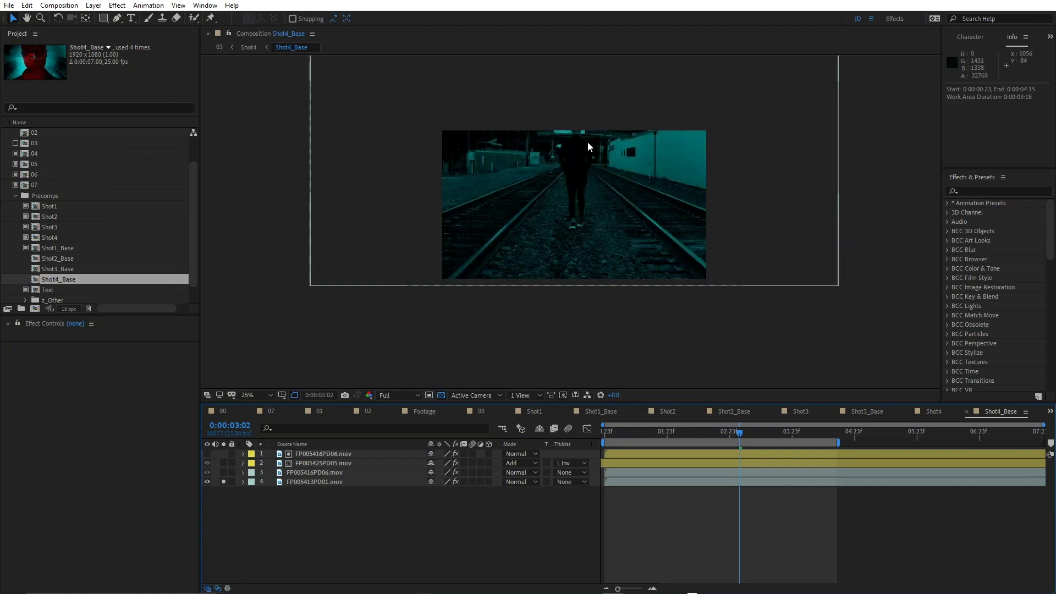
{"action": "scroll", "coordinate": [587, 141], "scroll_direction": "up", "scroll_amount": 2}
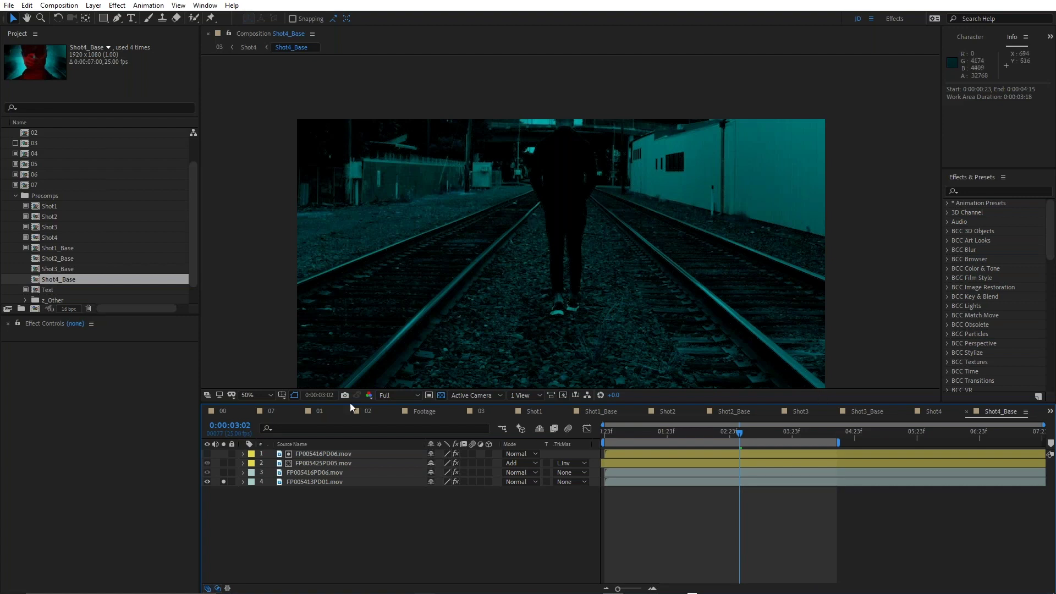
- Add layer 3, FP005416PD06.mov, to the soloed layers and inspect the masked cyan silhouette over the railway tracks
{"action": "left_click", "coordinate": [225, 472]}
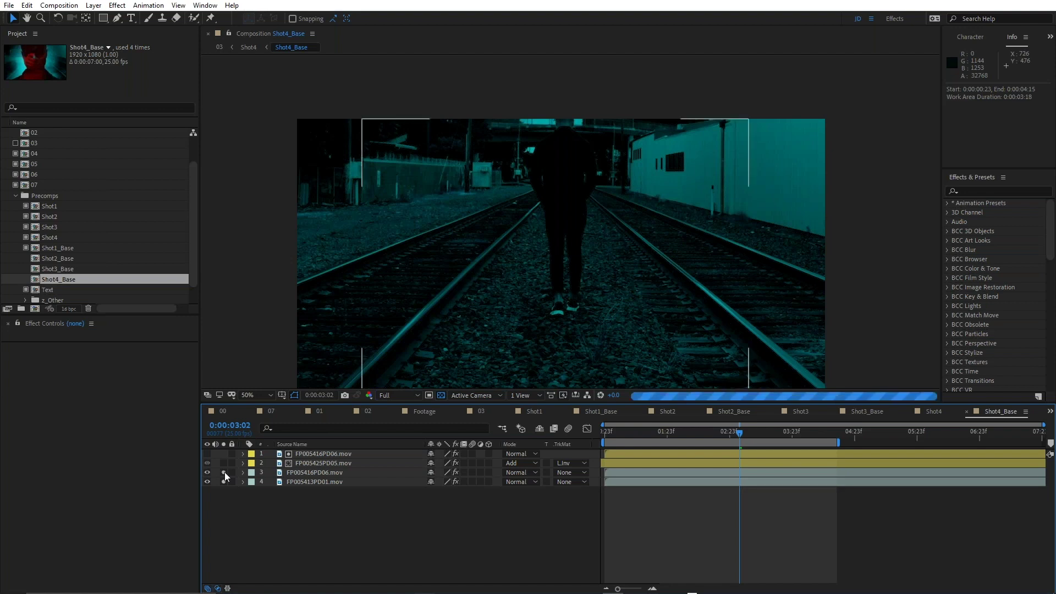
{"action": "left_click", "coordinate": [298, 471]}
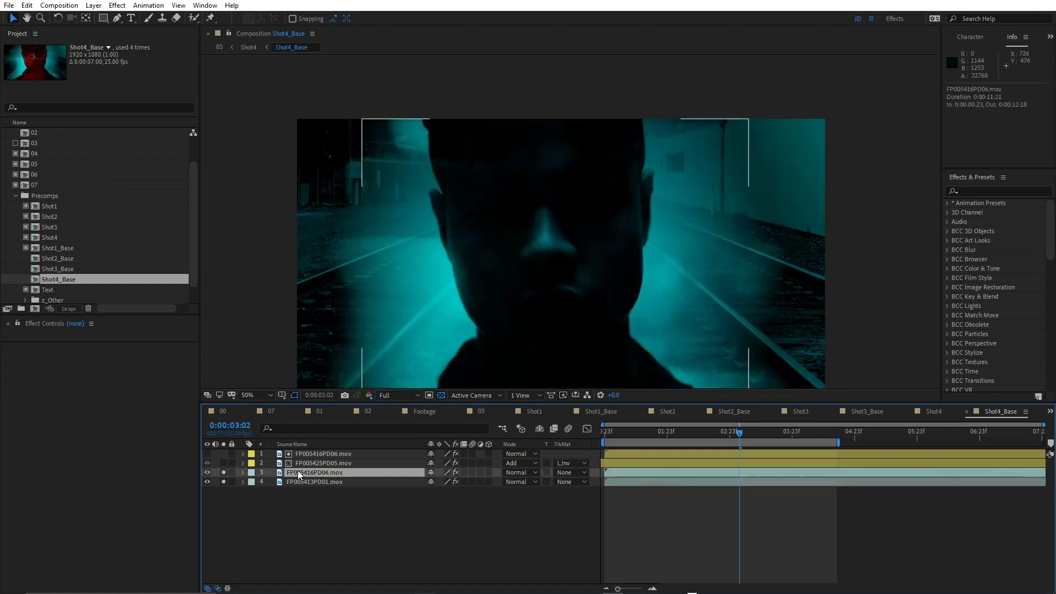
{"action": "scroll", "coordinate": [556, 233], "scroll_direction": "down", "scroll_amount": 2}
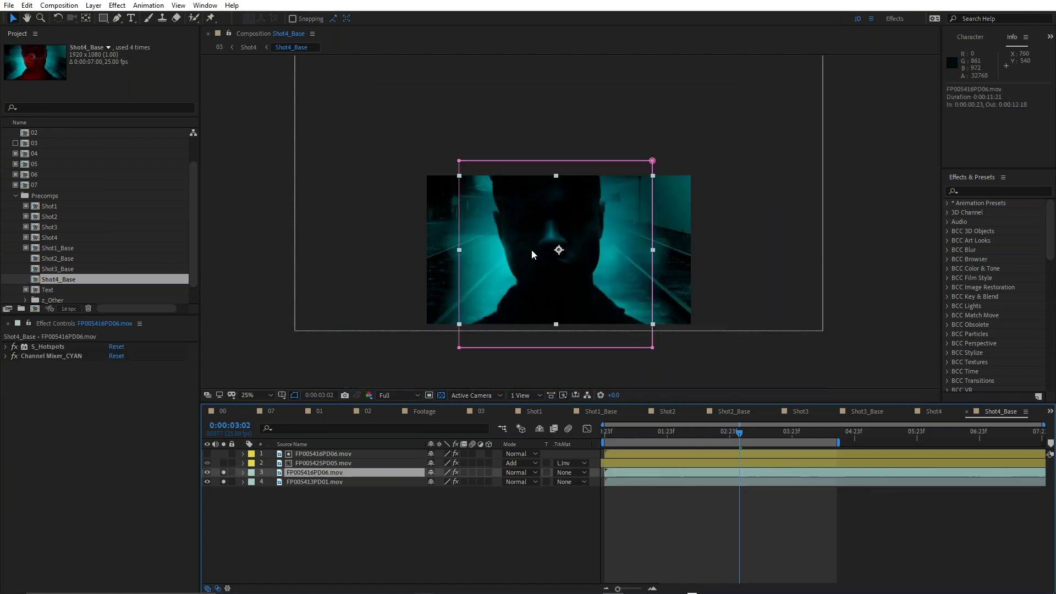
{"action": "scroll", "coordinate": [531, 250], "scroll_direction": "up", "scroll_amount": 2}
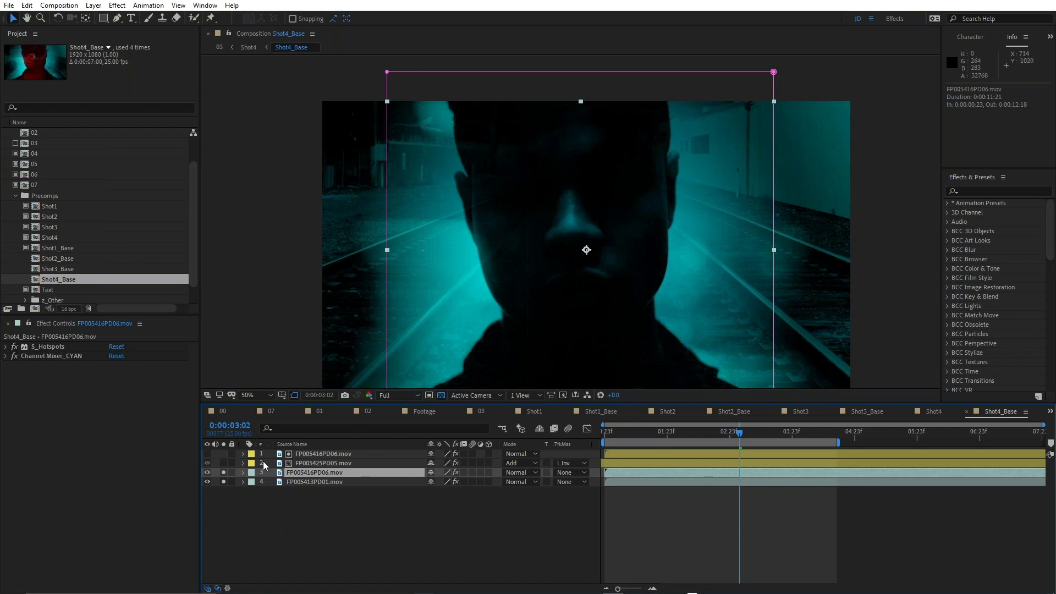
- Solo only the red hands layer FP005425PD05.mov and set its track matte to No Track Matte
{"action": "left_click", "coordinate": [223, 463], "text": "alt"}
{"action": "left_click", "coordinate": [288, 463]}
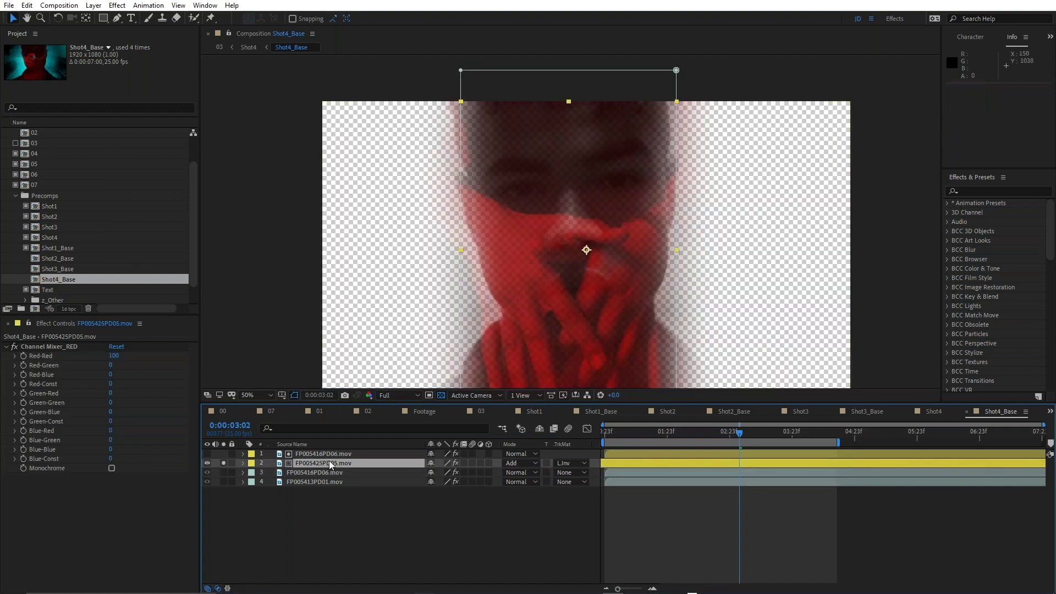
{"action": "left_click", "coordinate": [575, 462]}
{"action": "left_click", "coordinate": [580, 475]}
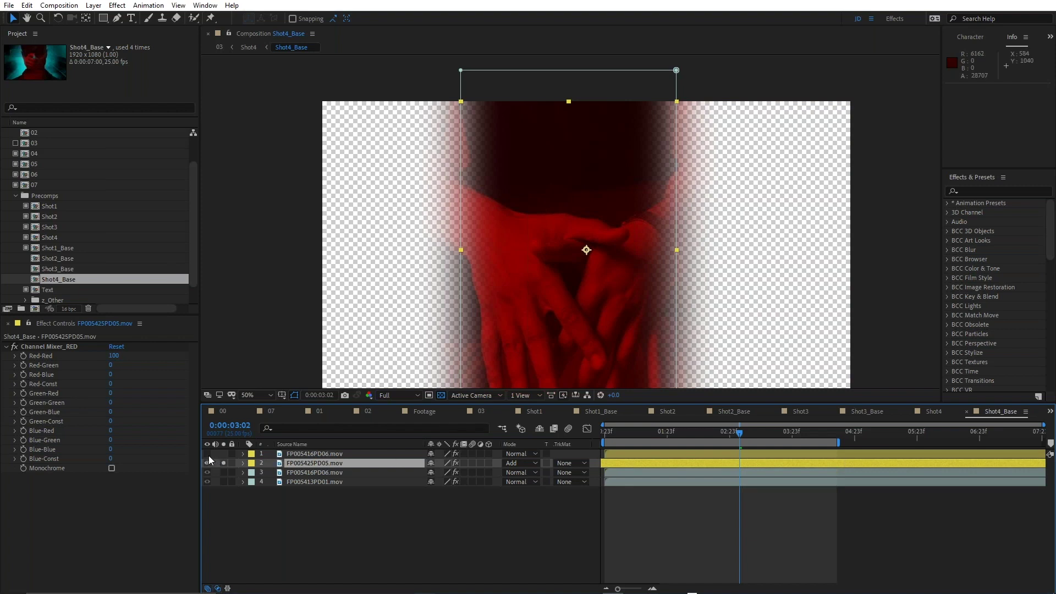
- Solo the cyan face layer 1, FP005416PD06.mov, then add the red hands layer 2, FP005425PD05.mov, to the soloed layers
{"action": "left_click", "coordinate": [223, 453]}
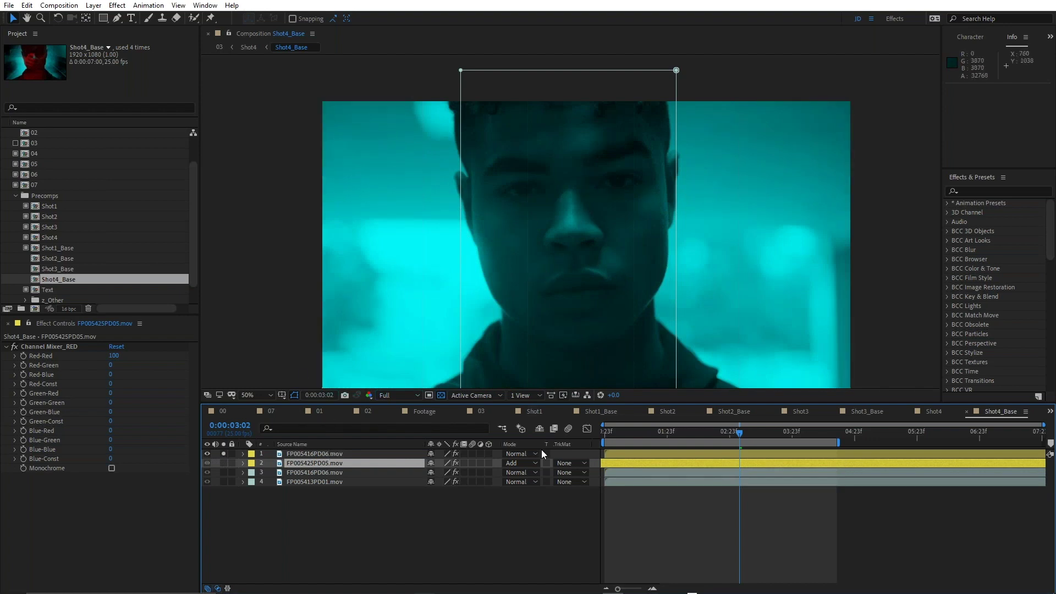
{"action": "left_click", "coordinate": [312, 453]}
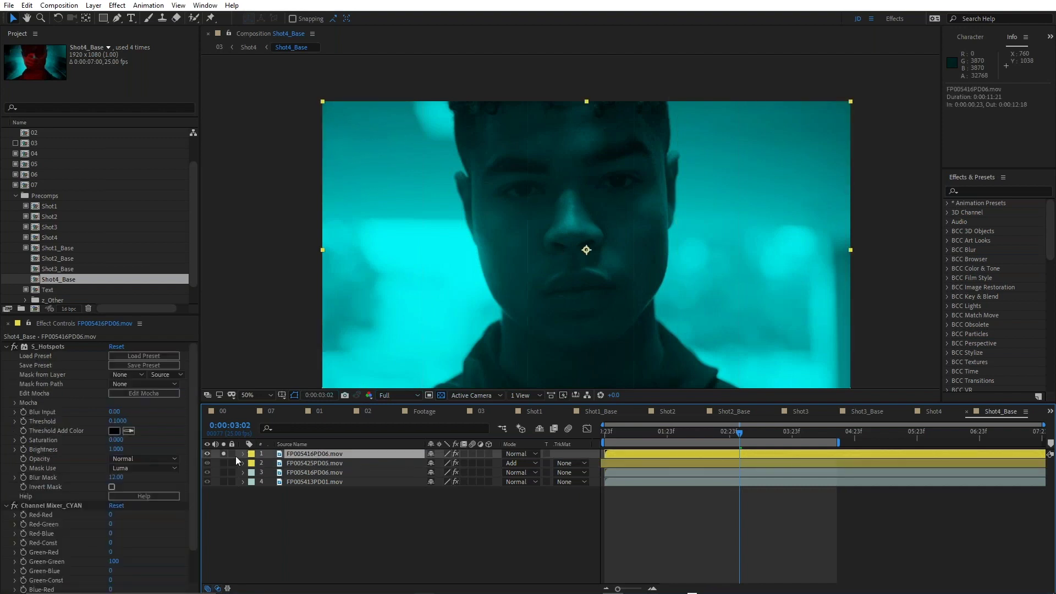
{"action": "left_click", "coordinate": [223, 462]}
{"action": "left_click", "coordinate": [311, 462]}
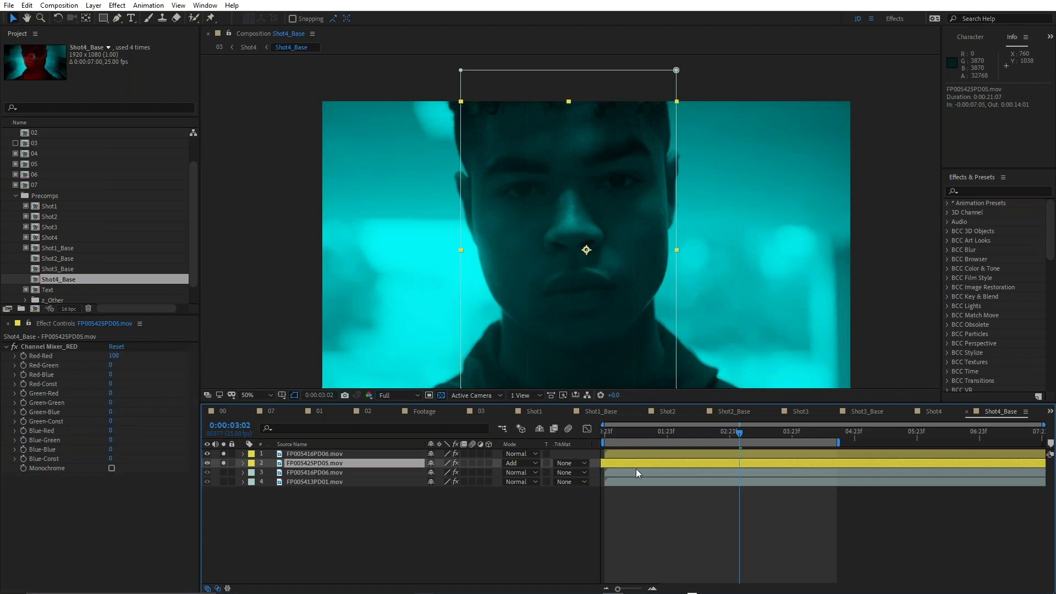
- Set the red hands layer's track matte to Luma Inverted Matte "FP005416PD06.mov" and inspect the matted result
{"action": "left_click", "coordinate": [566, 463]}
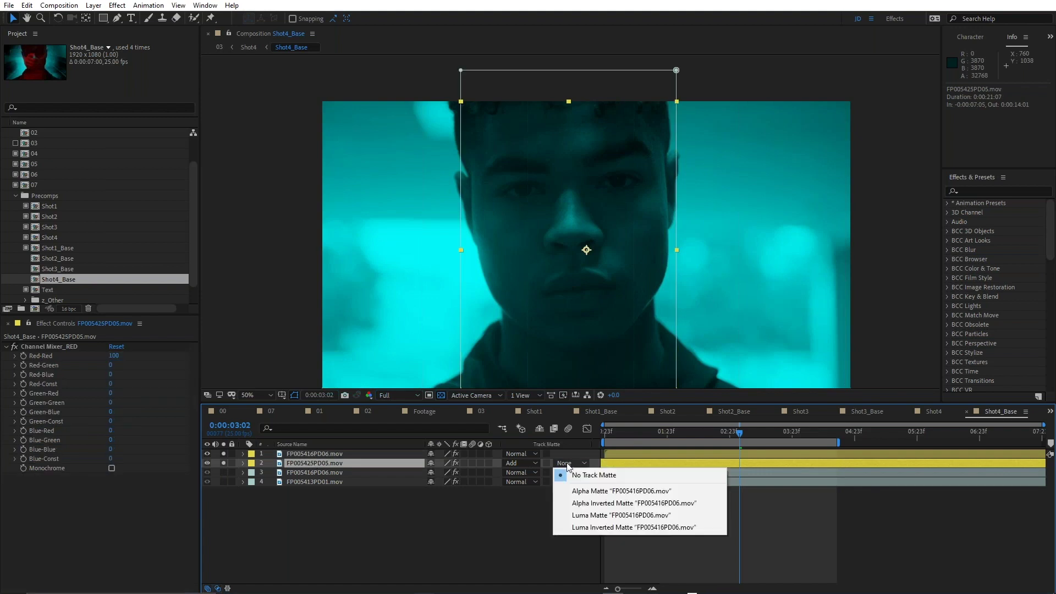
{"action": "left_click", "coordinate": [591, 528]}
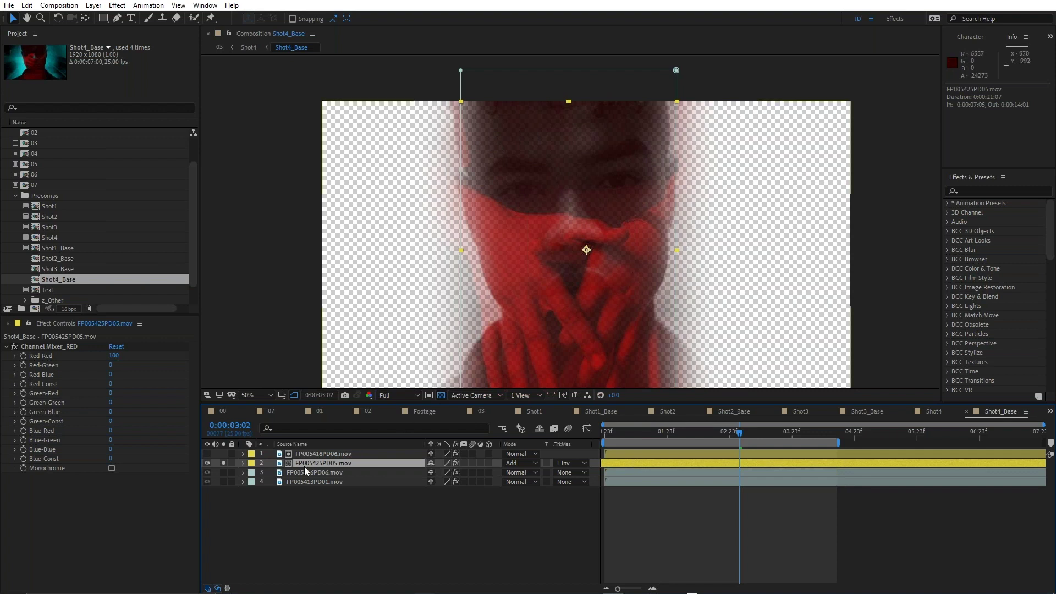
{"action": "scroll", "coordinate": [445, 253], "scroll_direction": "down", "scroll_amount": 2}
{"action": "scroll", "coordinate": [560, 251], "scroll_direction": "up", "scroll_amount": 4}
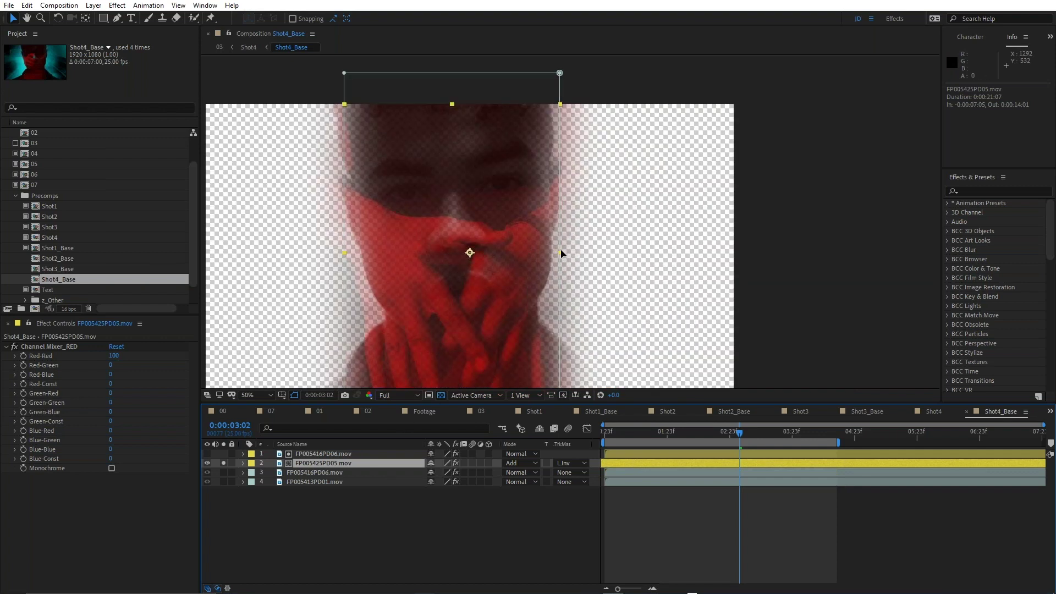
{"action": "scroll", "coordinate": [748, 187], "scroll_direction": "down", "scroll_amount": 2}
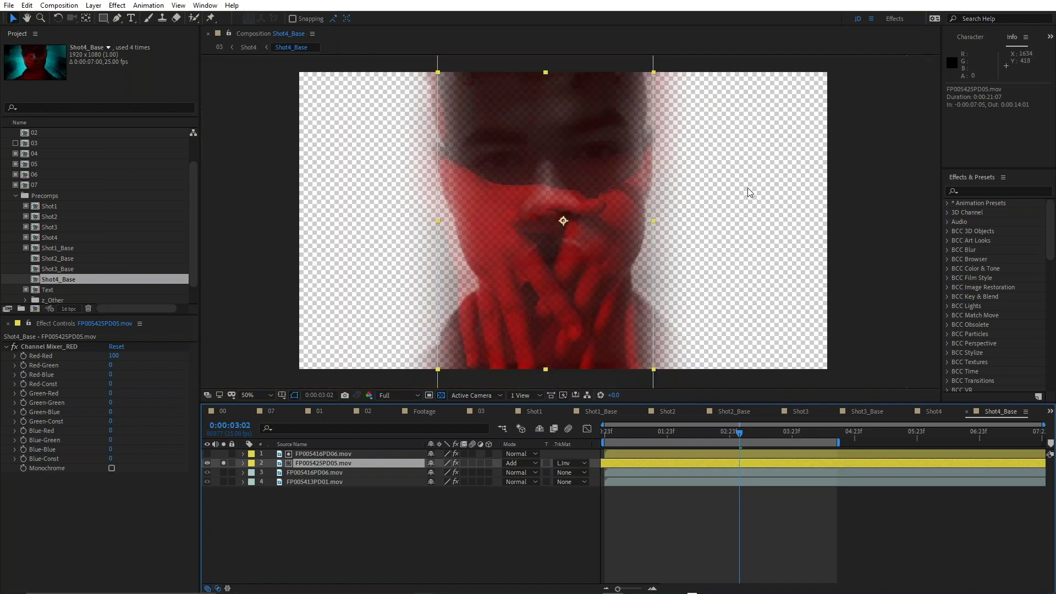
- Add layers 3 and 4 to the soloed layers and compare the composite with and without the red hands layer
{"action": "left_click", "coordinate": [224, 473]}
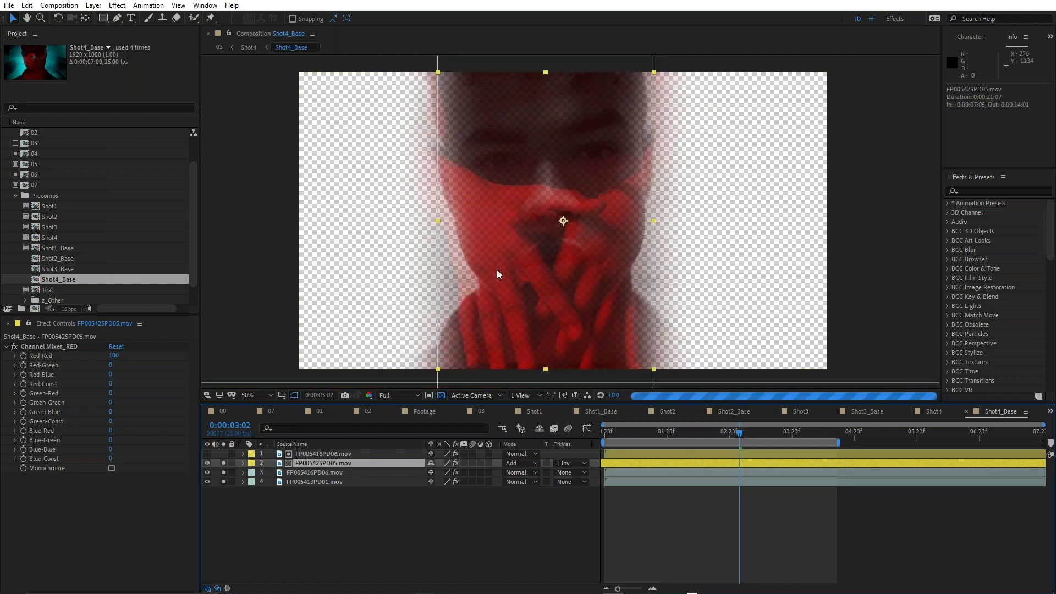
{"action": "left_click", "coordinate": [301, 506]}
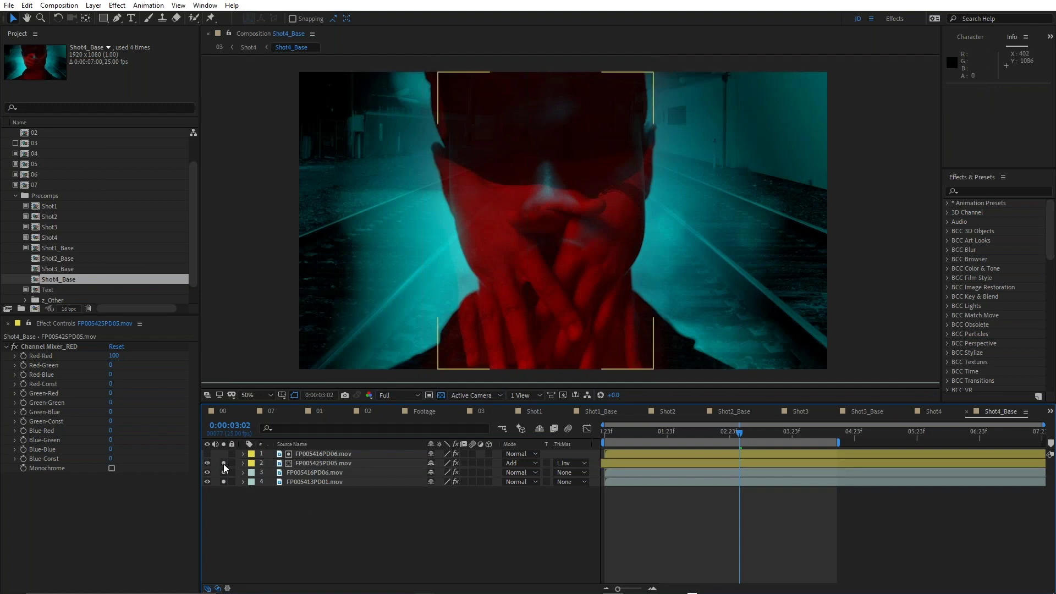
{"action": "left_click", "coordinate": [223, 464]}
{"action": "left_click", "coordinate": [223, 464]}
{"action": "left_click", "coordinate": [223, 464]}
{"action": "left_click", "coordinate": [223, 463]}
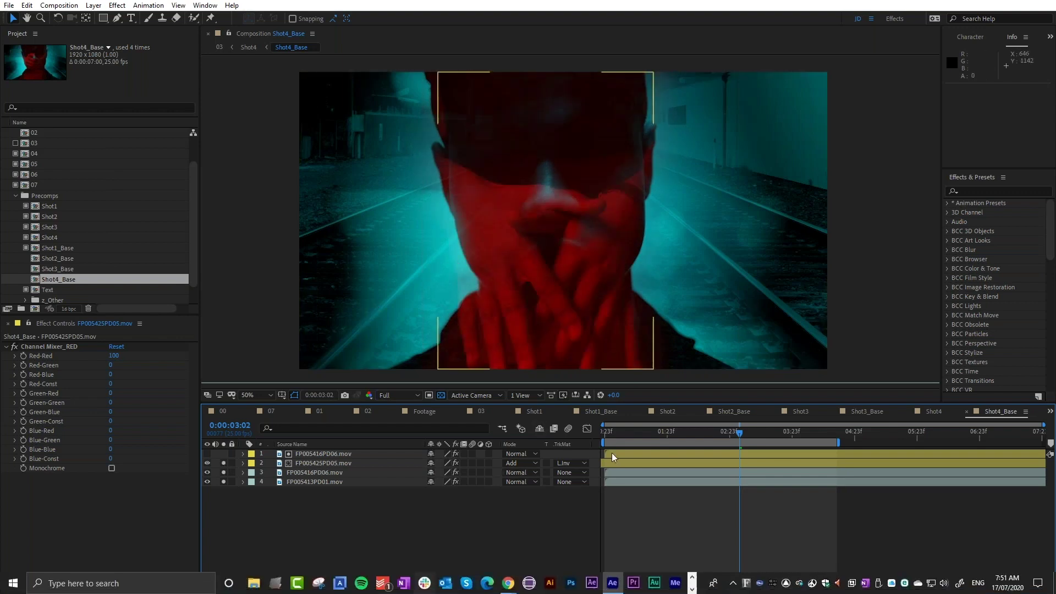
- Set layer 2, FP005425PD05.mov, to No Track Matte and inspect the hands over the face in the composite
{"action": "left_click", "coordinate": [573, 462]}
{"action": "left_click", "coordinate": [579, 471]}
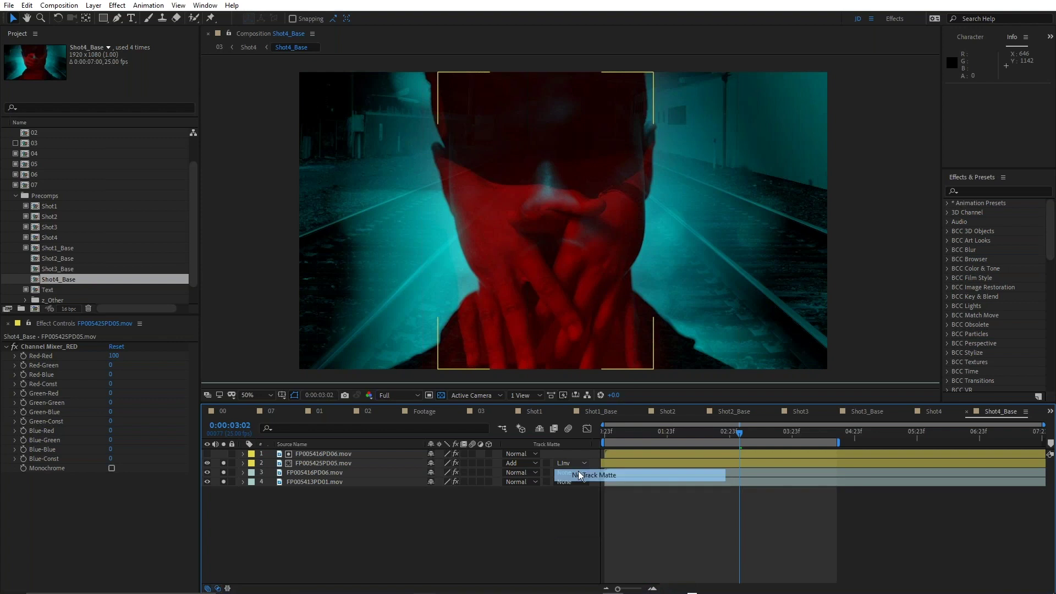
{"action": "left_click", "coordinate": [222, 461]}
{"action": "left_click", "coordinate": [222, 461]}
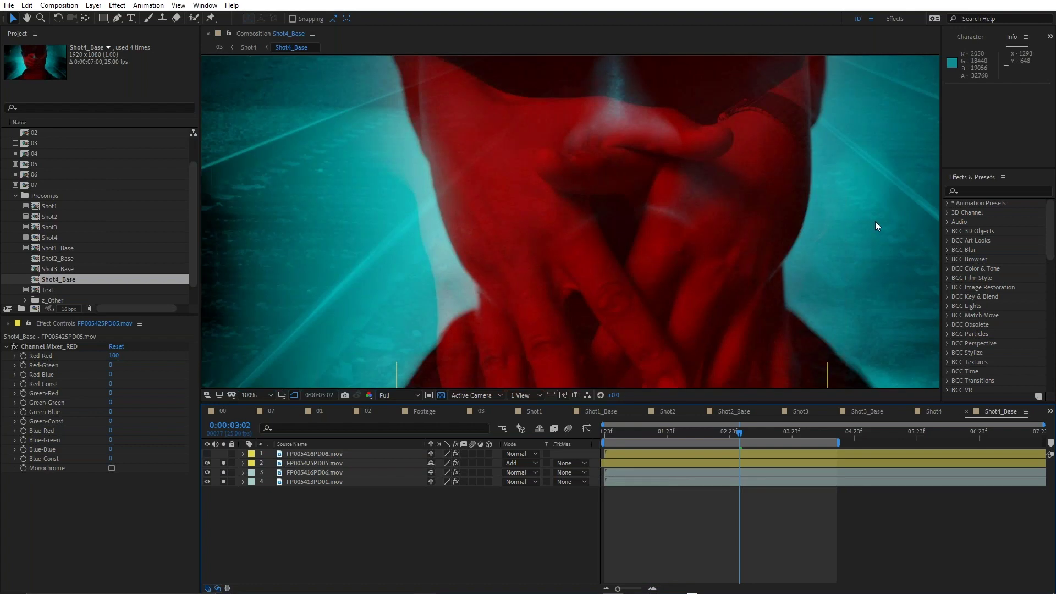
{"action": "scroll", "coordinate": [558, 261], "scroll_direction": "down", "scroll_amount": 2}
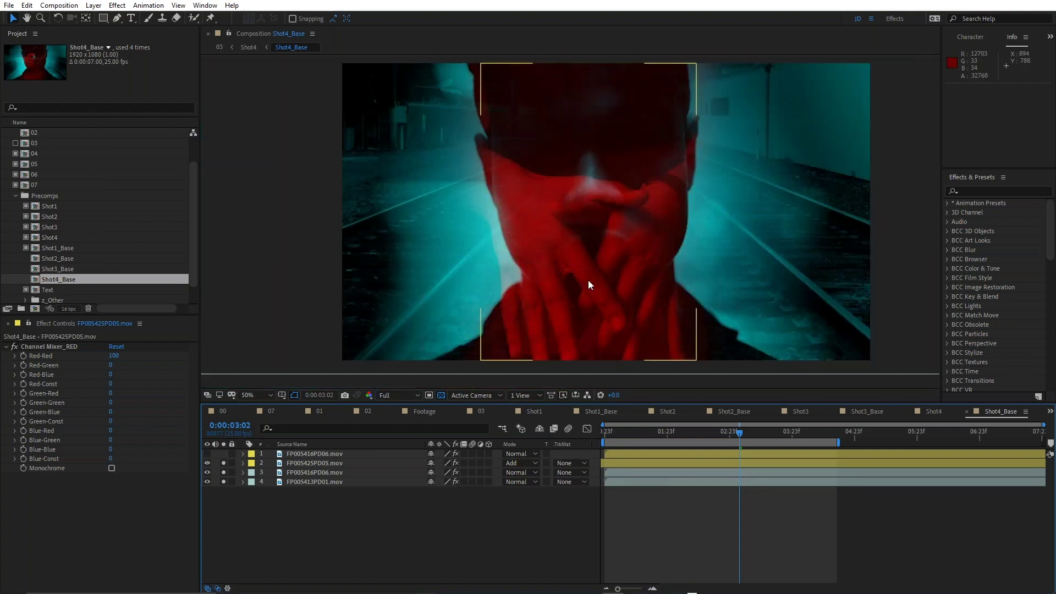
- Undo the track matte change on the red hands layer and inspect the edges of the hands and jaw
{"action": "key", "text": "ctrl+z"}
{"action": "key", "text": "ctrl+shift+z"}
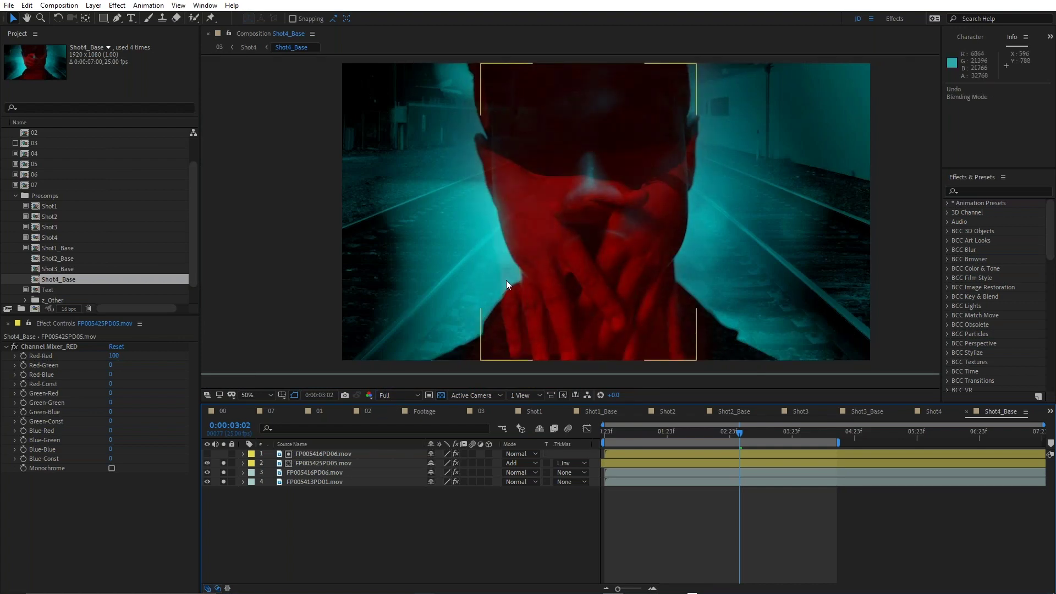
{"action": "scroll", "coordinate": [498, 277], "scroll_direction": "up", "scroll_amount": 4}
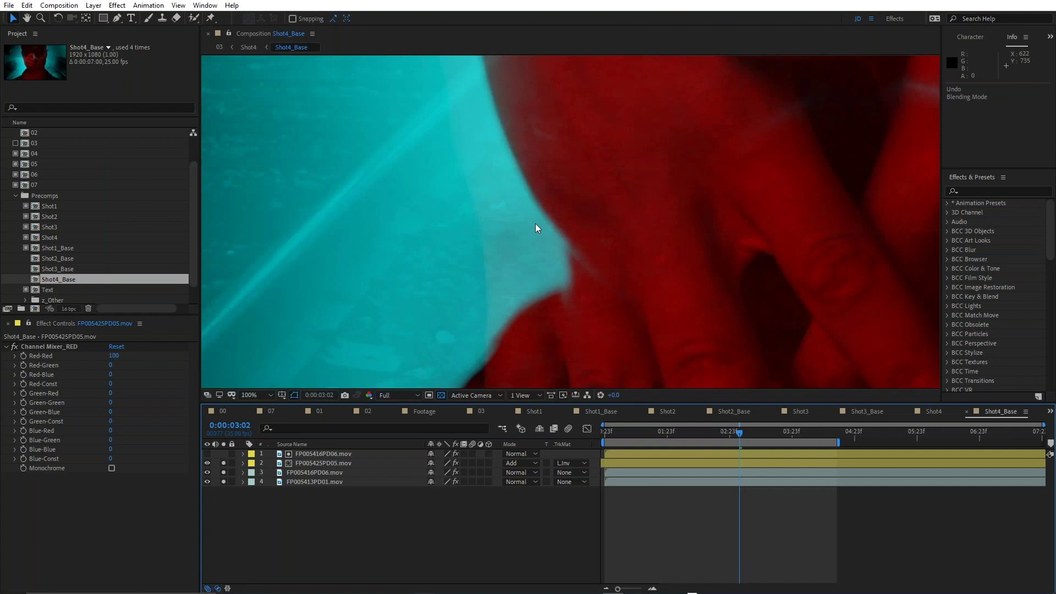
{"action": "scroll", "coordinate": [536, 223], "scroll_direction": "down", "scroll_amount": 5}
{"action": "scroll", "coordinate": [577, 167], "scroll_direction": "up", "scroll_amount": 2}
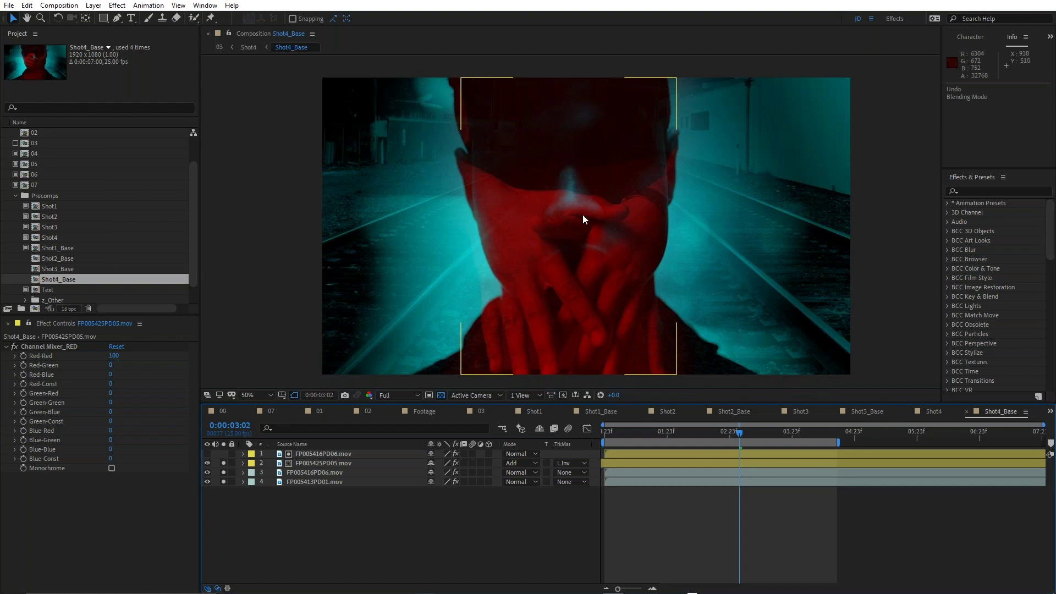
{"action": "scroll", "coordinate": [582, 214], "scroll_direction": "down", "scroll_amount": 2}
{"action": "scroll", "coordinate": [583, 215], "scroll_direction": "up", "scroll_amount": 2}
{"action": "left_click", "coordinate": [312, 520]}
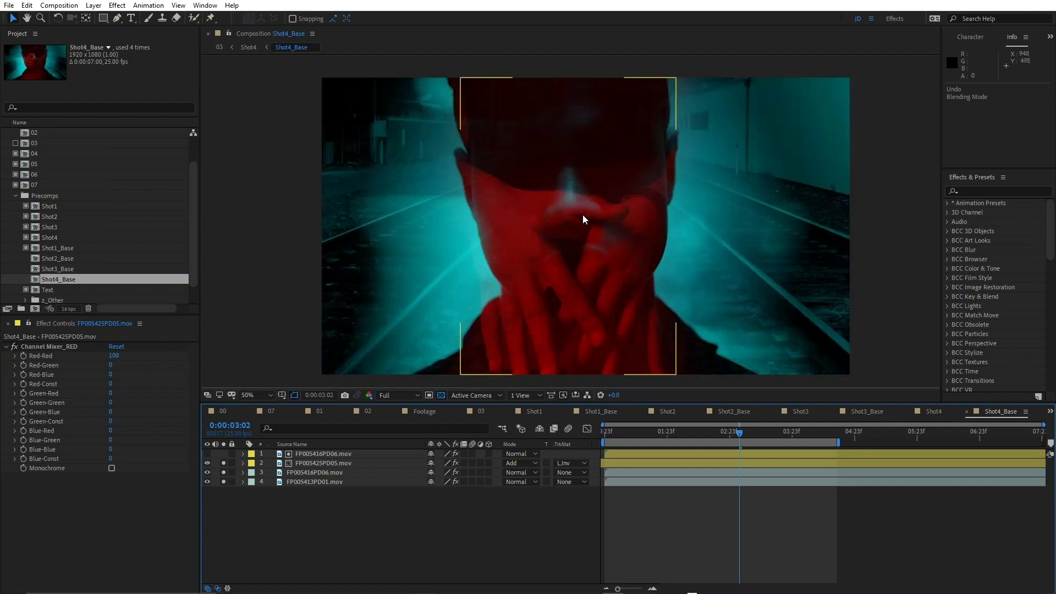
- Turn off solo for layers 2, 3 and 4 in Shot4_Base and return to the Shot4 composition
{"action": "left_click", "coordinate": [223, 464]}
{"action": "left_click", "coordinate": [223, 474]}
{"action": "left_click", "coordinate": [223, 482]}
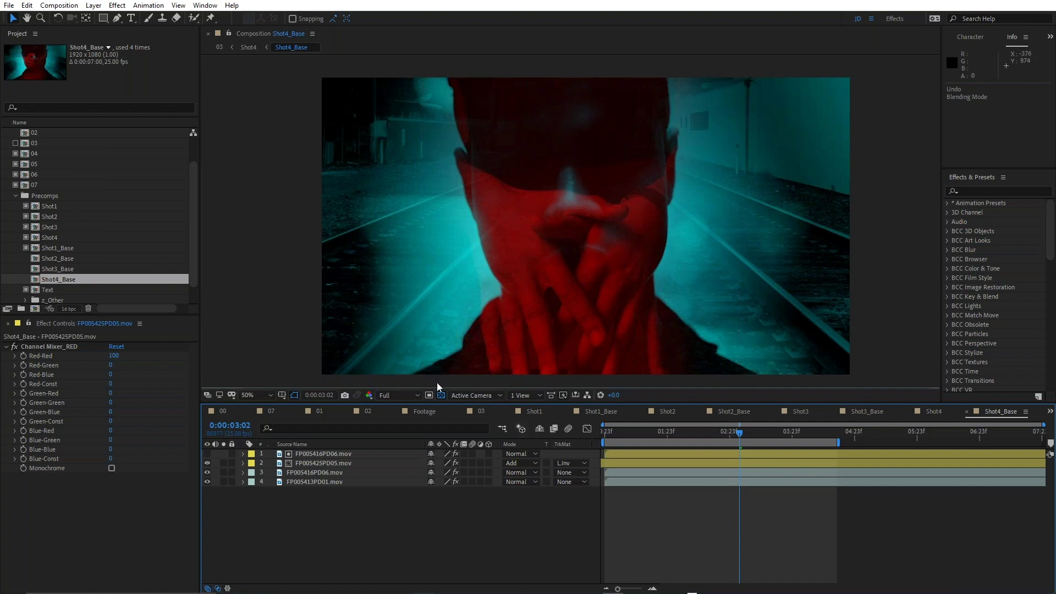
{"action": "key", "text": "shift+comma"}
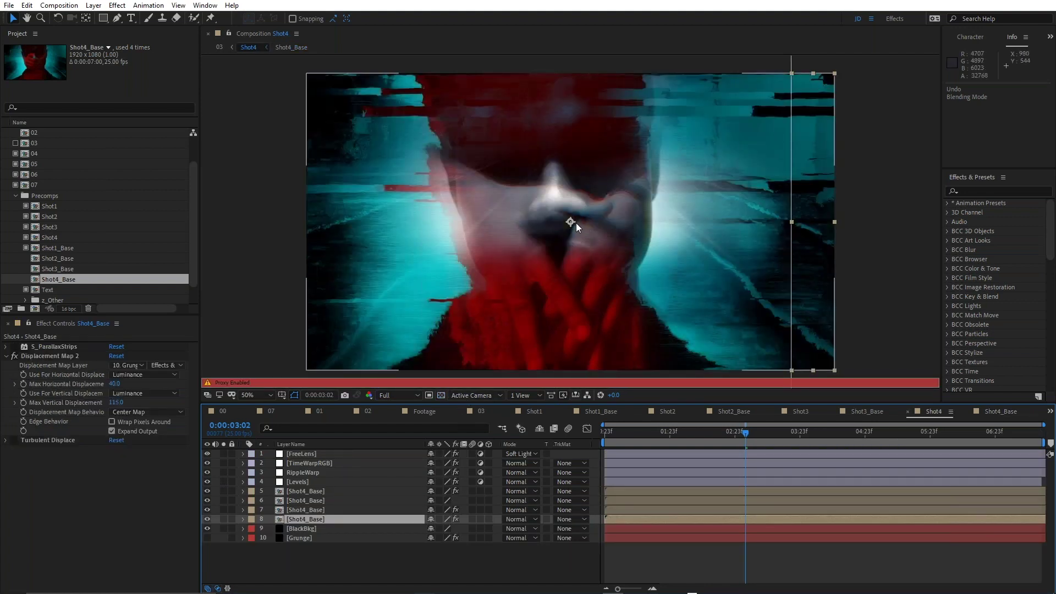
- Inspect the nose and mouth area in Shot4 up close, then preview the shot from 0:00:02:11
{"action": "scroll", "coordinate": [576, 222], "scroll_direction": "up", "scroll_amount": 2}
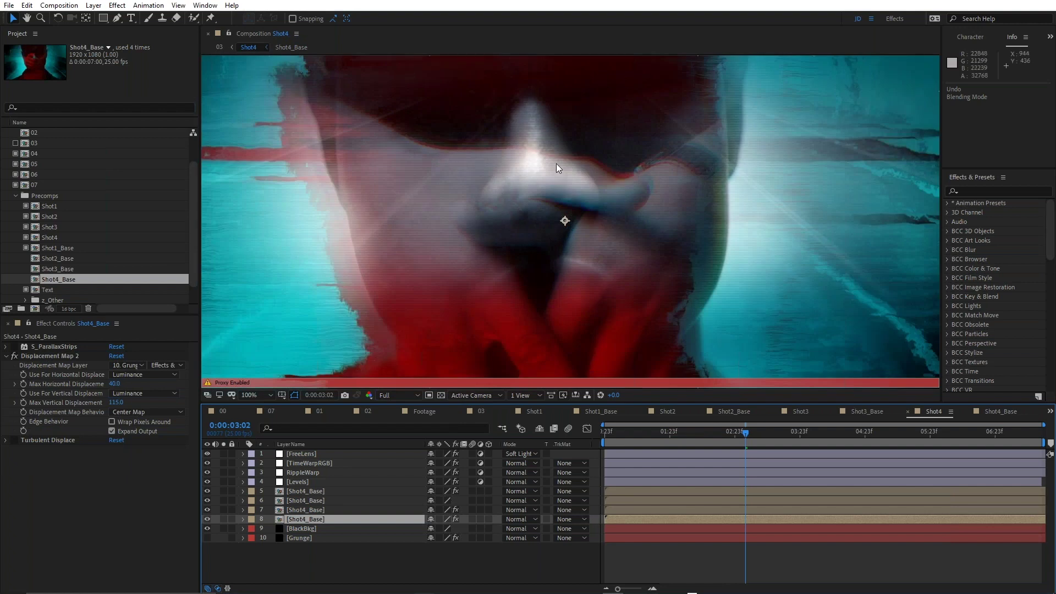
{"action": "scroll", "coordinate": [556, 164], "scroll_direction": "down", "scroll_amount": 2}
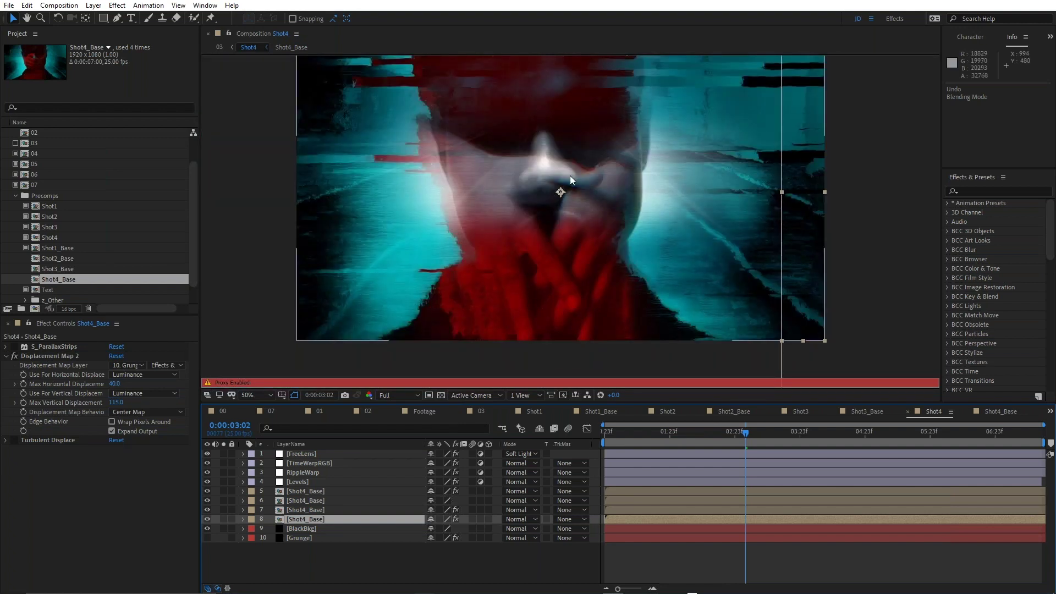
{"action": "scroll", "coordinate": [570, 176], "scroll_direction": "up", "scroll_amount": 2}
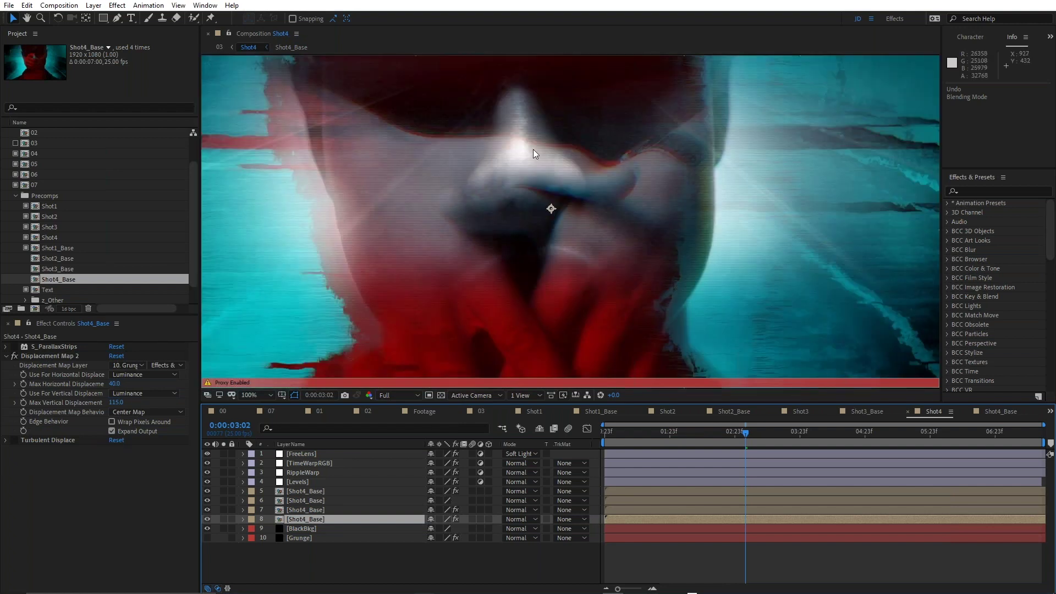
{"action": "scroll", "coordinate": [533, 150], "scroll_direction": "down", "scroll_amount": 1}
{"action": "left_click", "coordinate": [704, 440]}
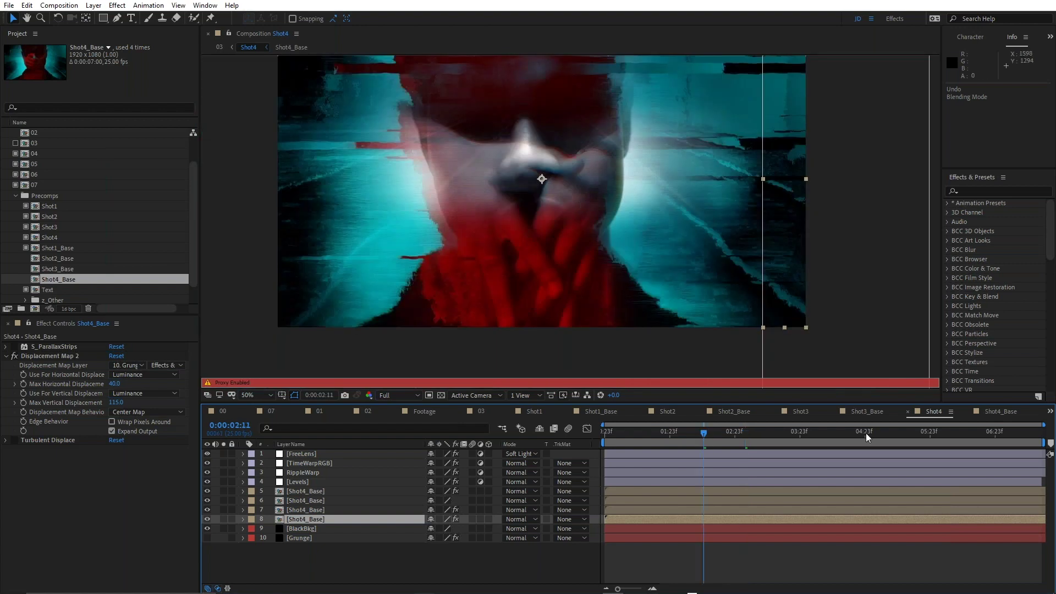
{"action": "key", "text": "space"}
{"action": "key", "text": "space"}
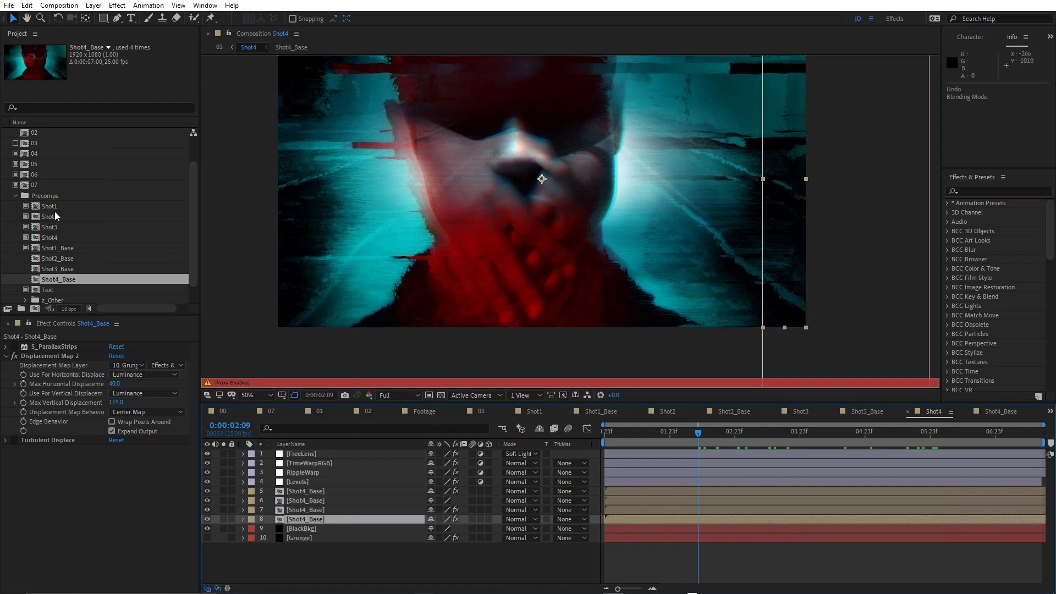
- Open composition 04, reveal it in the project and disable its proxy
{"action": "double_click", "coordinate": [25, 154]}
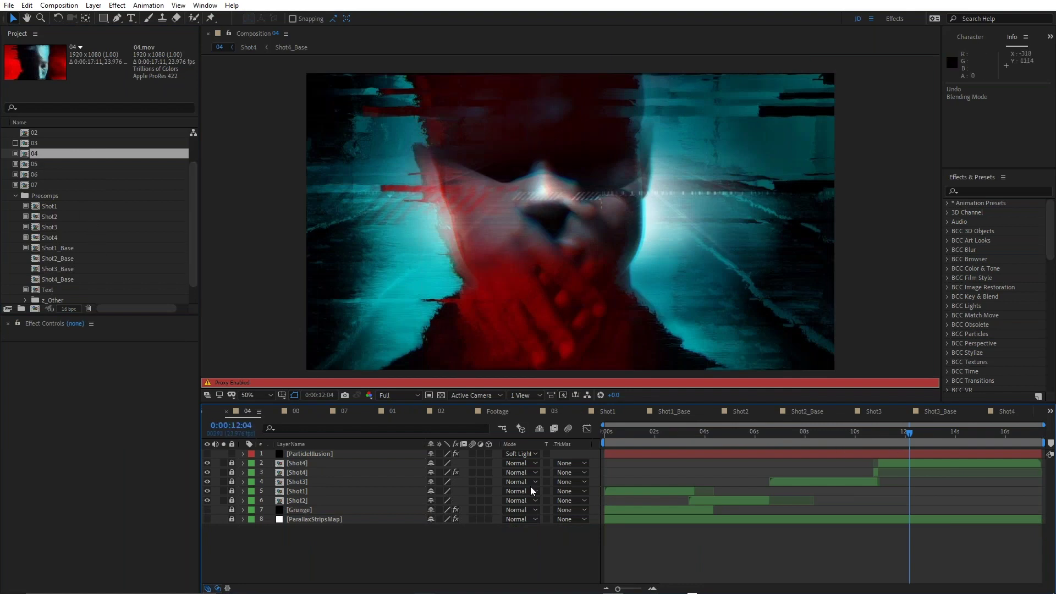
{"action": "right_click", "coordinate": [444, 536]}
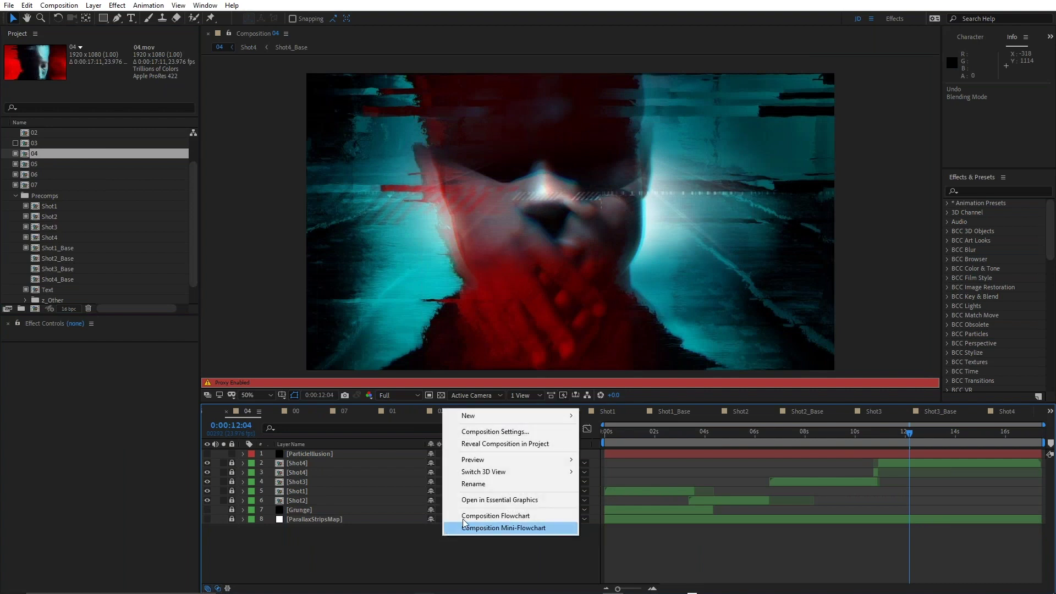
{"action": "left_click", "coordinate": [495, 443]}
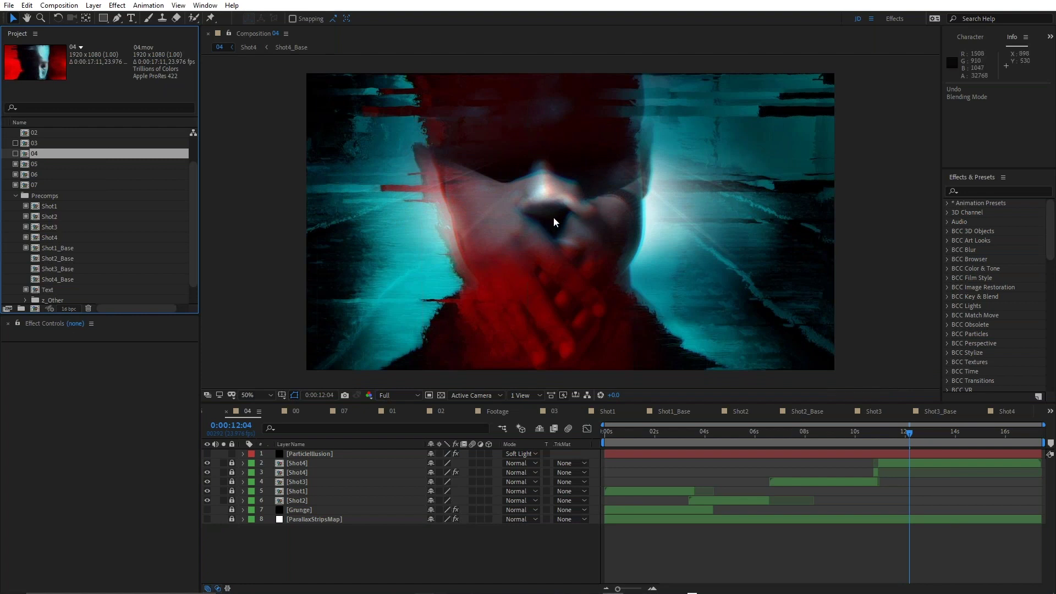
- Make the ParticleIllusion layer visible, solo it, and scrub its graphics to 0:00:08:17
{"action": "left_click", "coordinate": [206, 454]}
{"action": "left_click", "coordinate": [224, 453]}
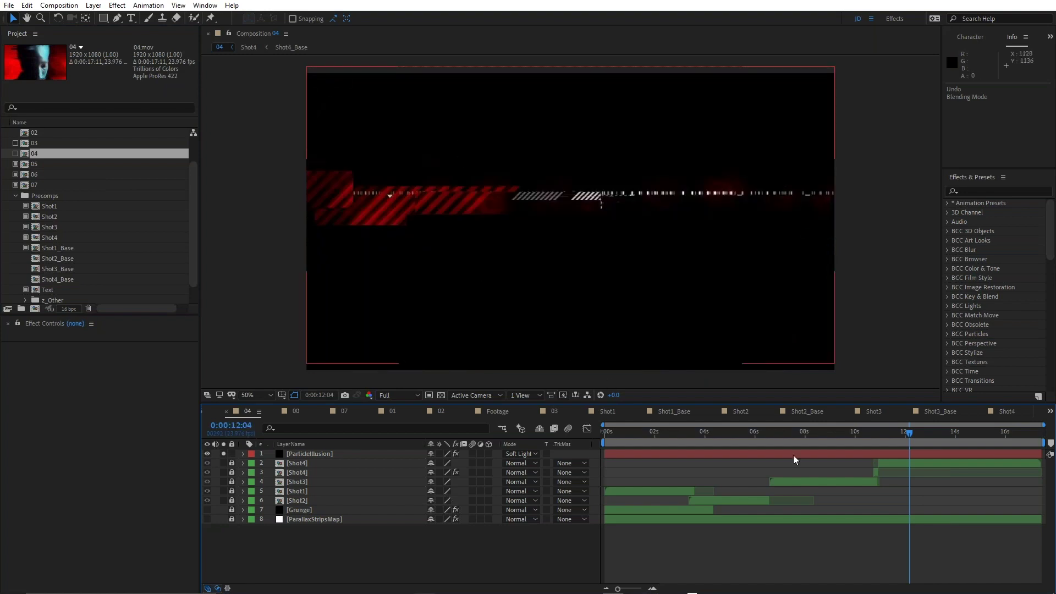
{"action": "left_click_drag", "start_coordinate": [795, 440], "coordinate": [823, 443]}
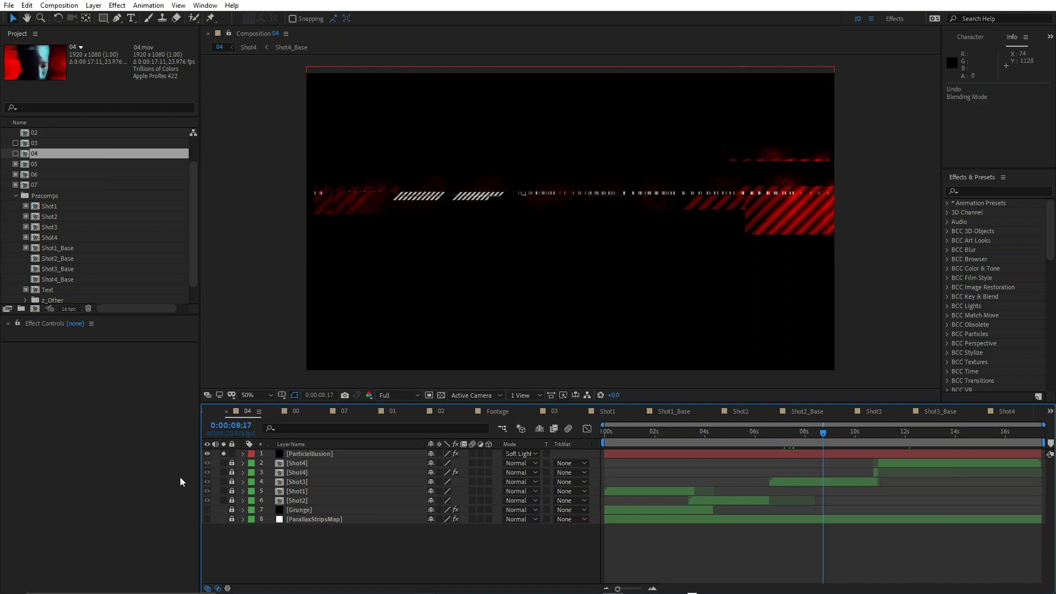
- Show the ParticleIllusion layer's effects in an enlarged settings area and browse the BCC Particle Illusion preset list
{"action": "left_click", "coordinate": [324, 455]}
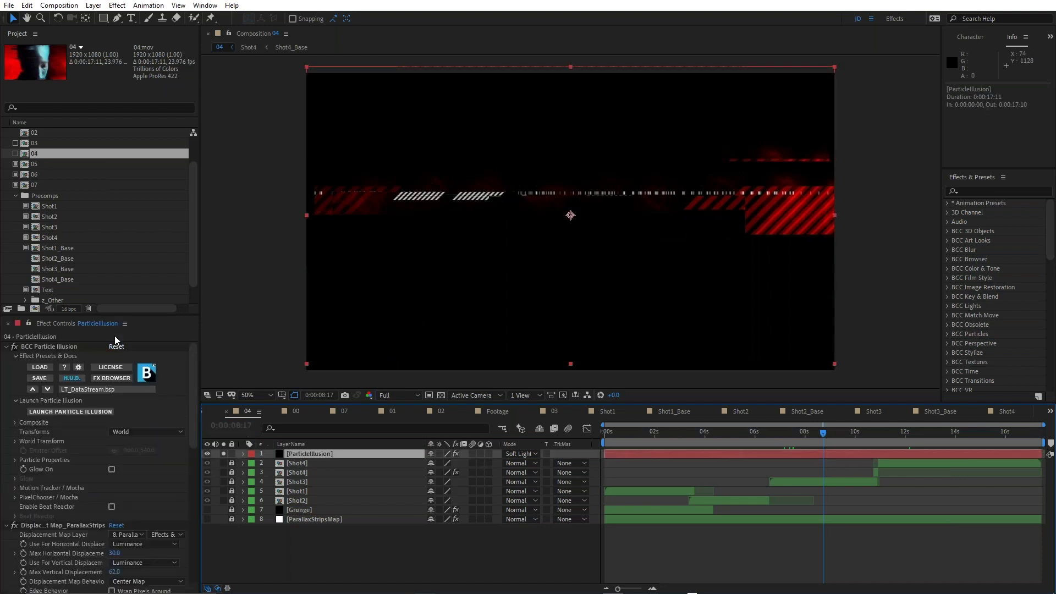
{"action": "left_click_drag", "start_coordinate": [105, 315], "coordinate": [105, 197]}
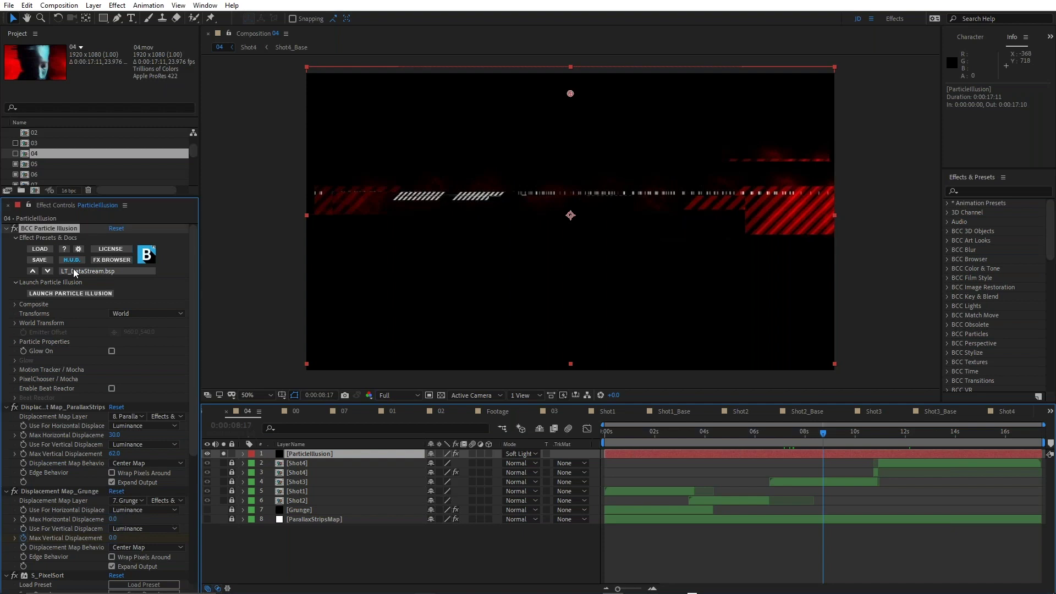
{"action": "left_click", "coordinate": [75, 271]}
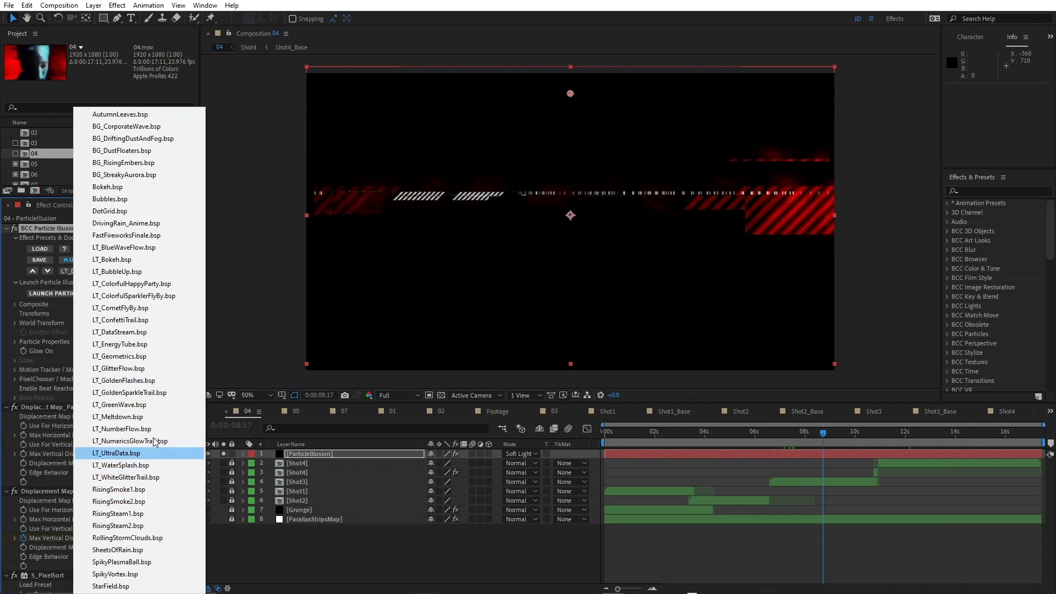
{"action": "left_click", "coordinate": [714, 562]}
{"action": "left_click", "coordinate": [633, 503]}
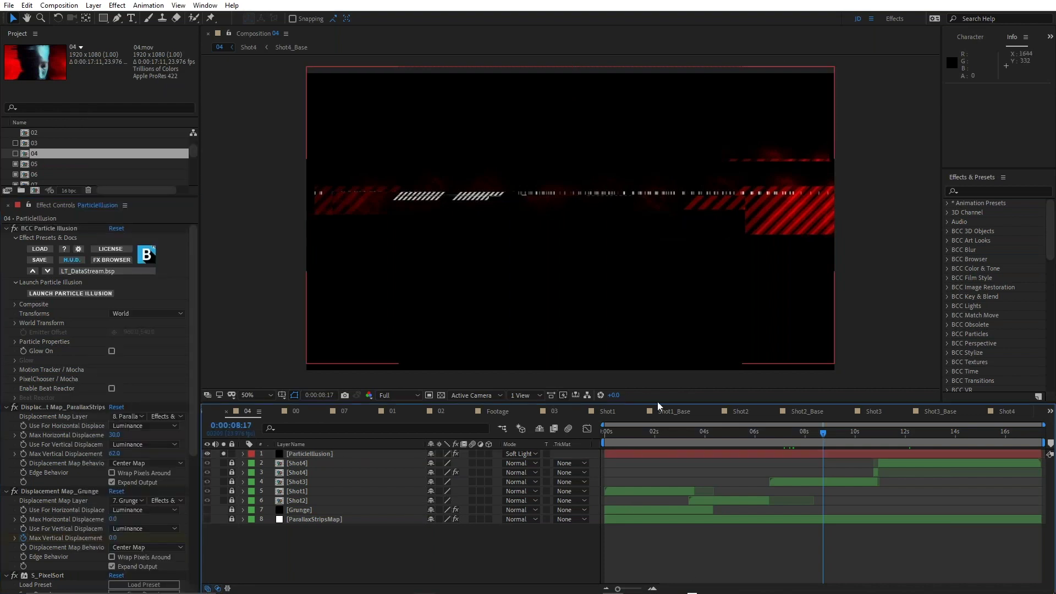
- Scrub the soloed ParticleIllusion layer to 0:00:05:08 and view its data stream graphics
{"action": "left_click_drag", "start_coordinate": [641, 433], "coordinate": [736, 432]}
{"action": "left_click", "coordinate": [797, 456]}
{"action": "key", "text": "space"}
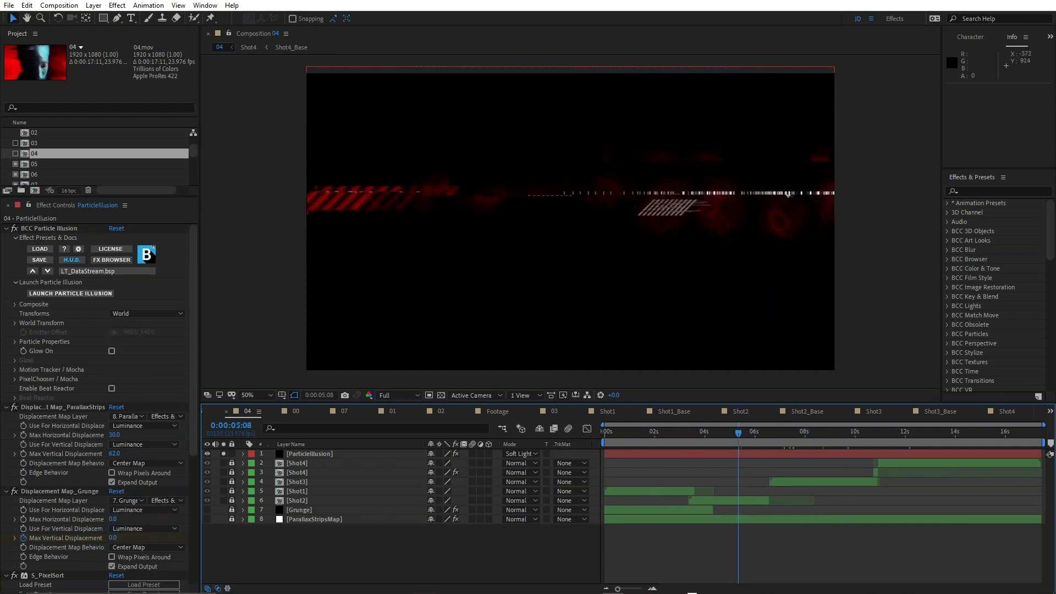
{"action": "left_click", "coordinate": [194, 330]}
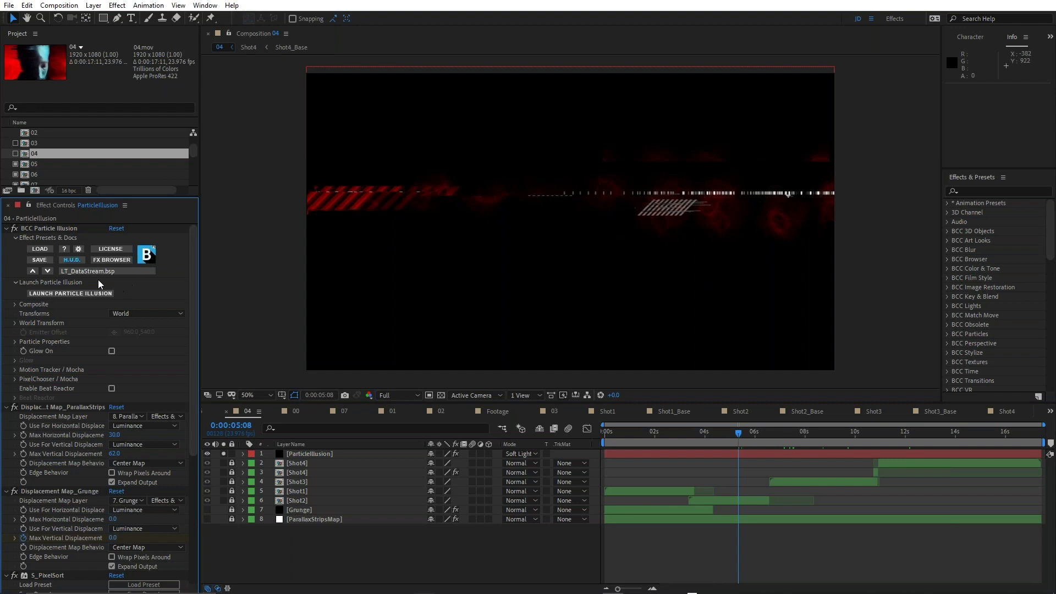
- Launch Particle Illusion from the BCC effect, fit its window to the screen and widen the stage preview
{"action": "left_click", "coordinate": [72, 294]}
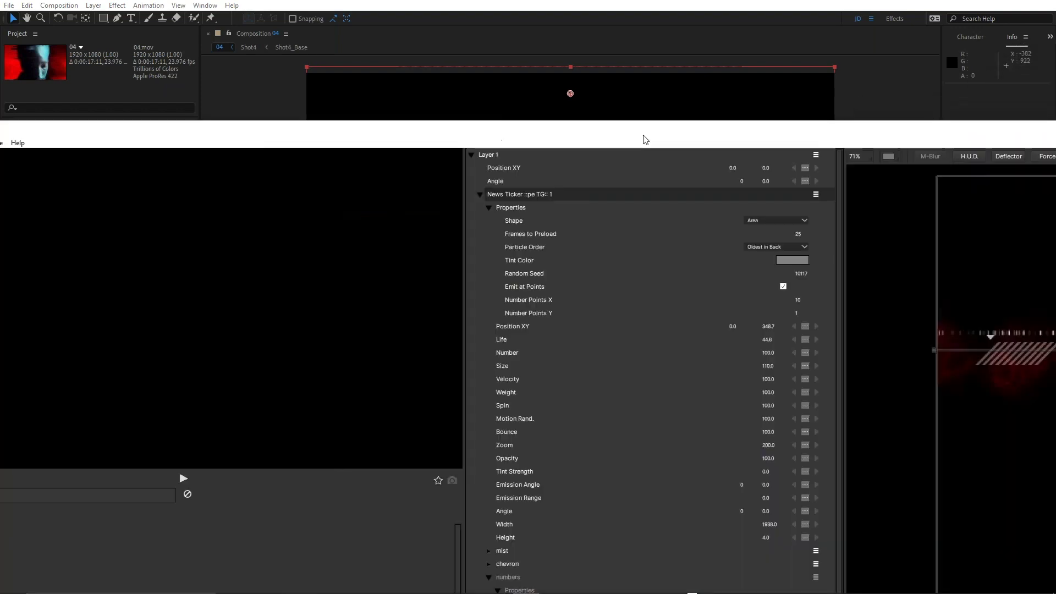
{"action": "left_click_drag", "start_coordinate": [641, 137], "coordinate": [1, 104]}
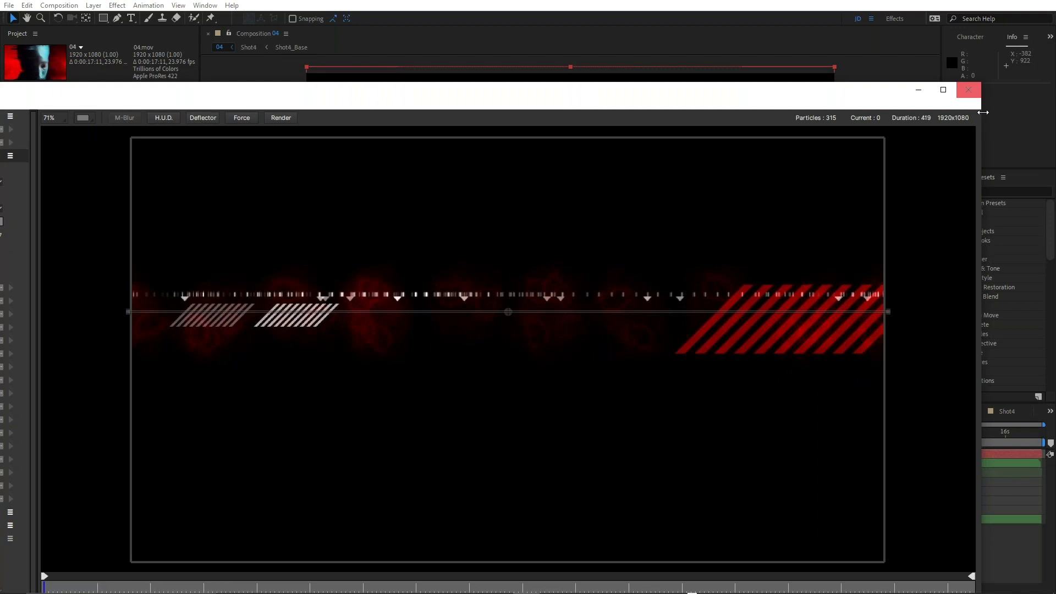
{"action": "left_click_drag", "start_coordinate": [981, 165], "coordinate": [96, 201]}
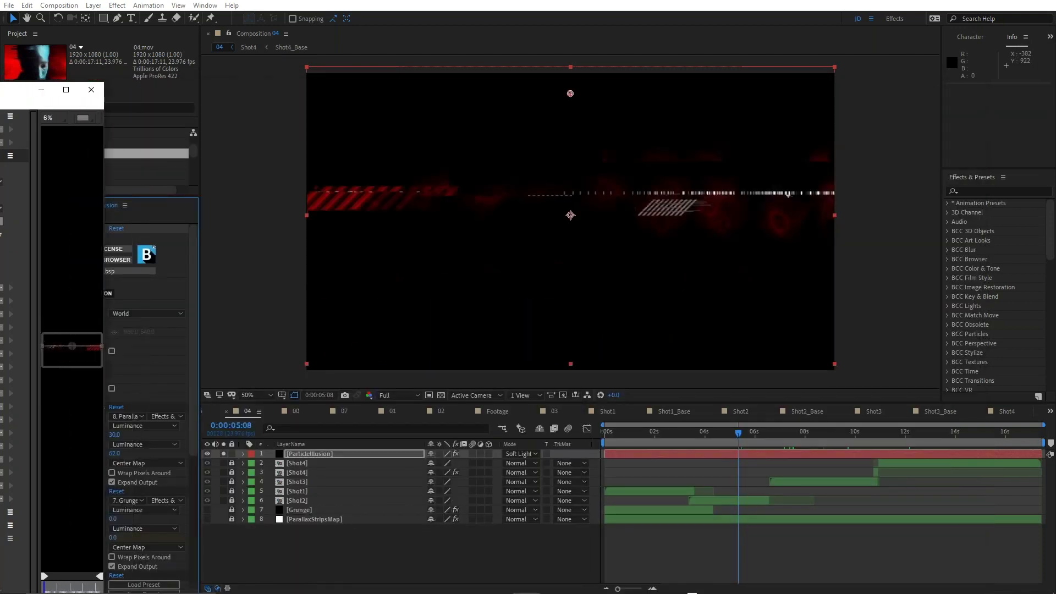
{"action": "double_click", "coordinate": [17, 98]}
{"action": "left_click_drag", "start_coordinate": [697, 91], "coordinate": [990, 39]}
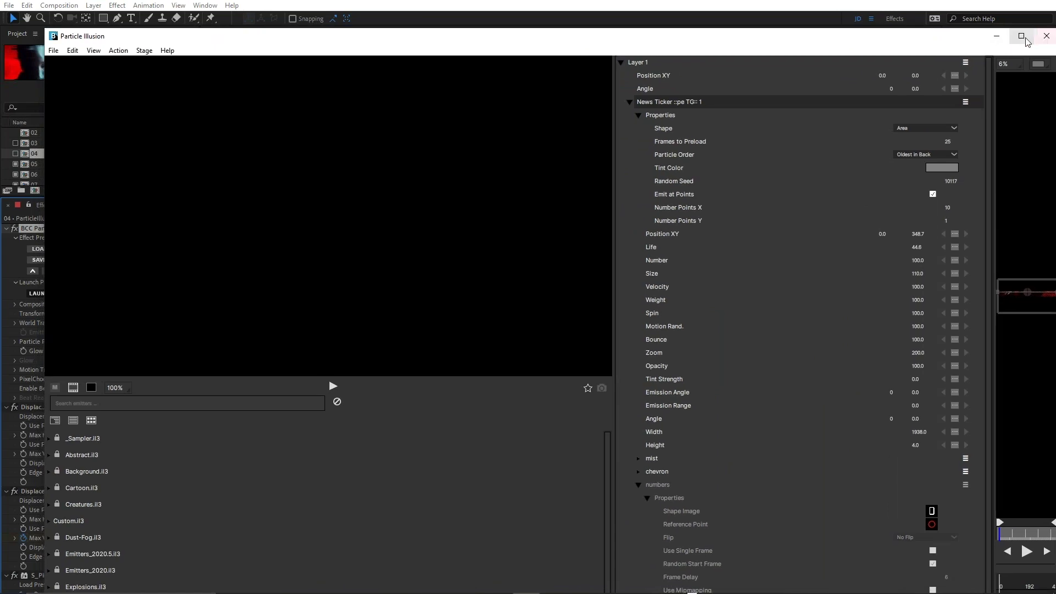
{"action": "left_click", "coordinate": [1022, 36]}
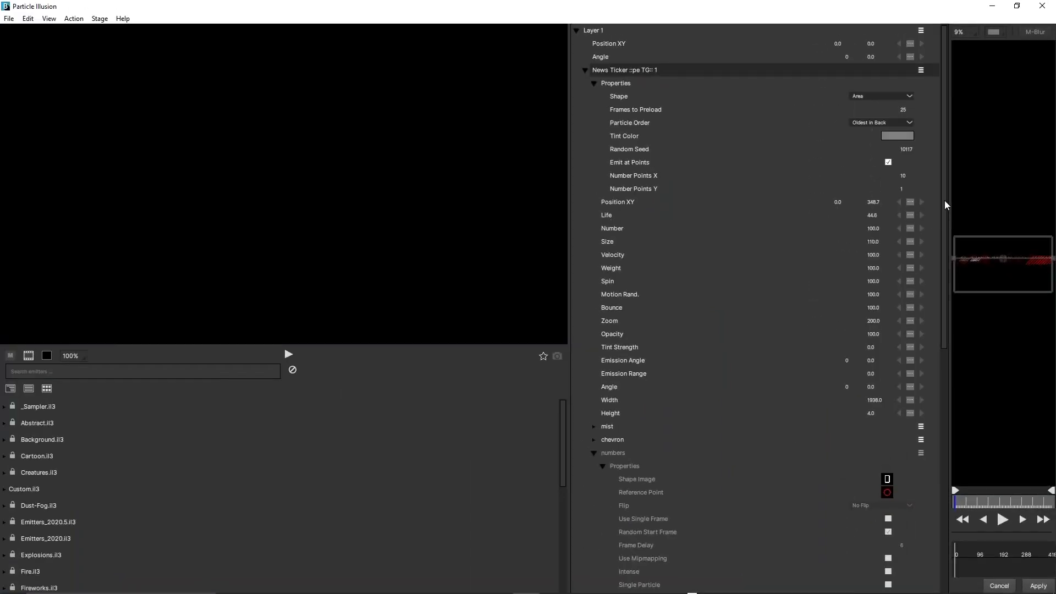
{"action": "left_click_drag", "start_coordinate": [948, 401], "coordinate": [751, 405]}
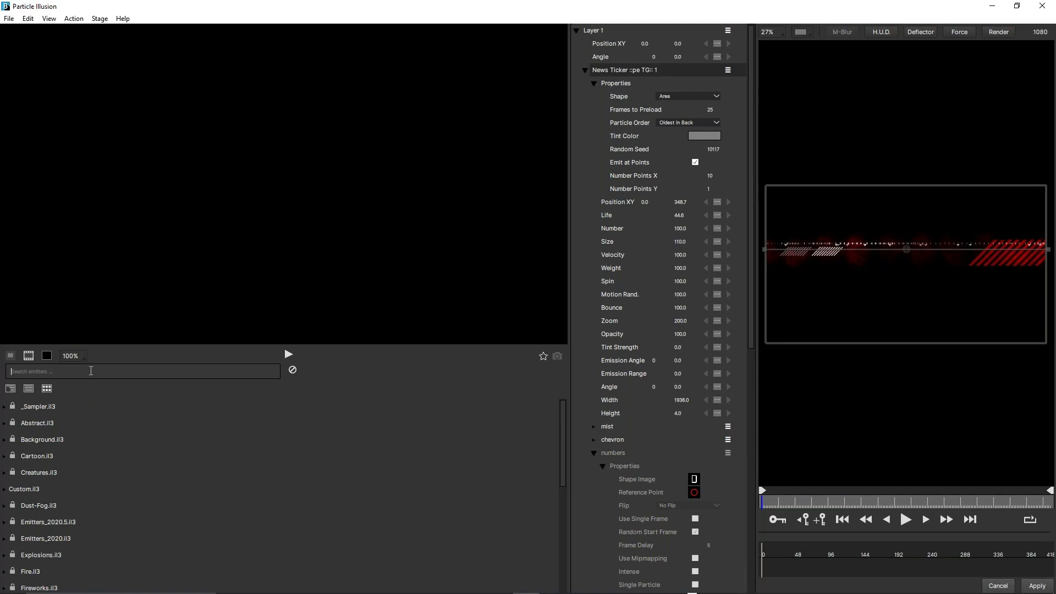
- Search the emitter library for "news" and play a preview of the News Ticker emitter
{"action": "type", "text": "r"}
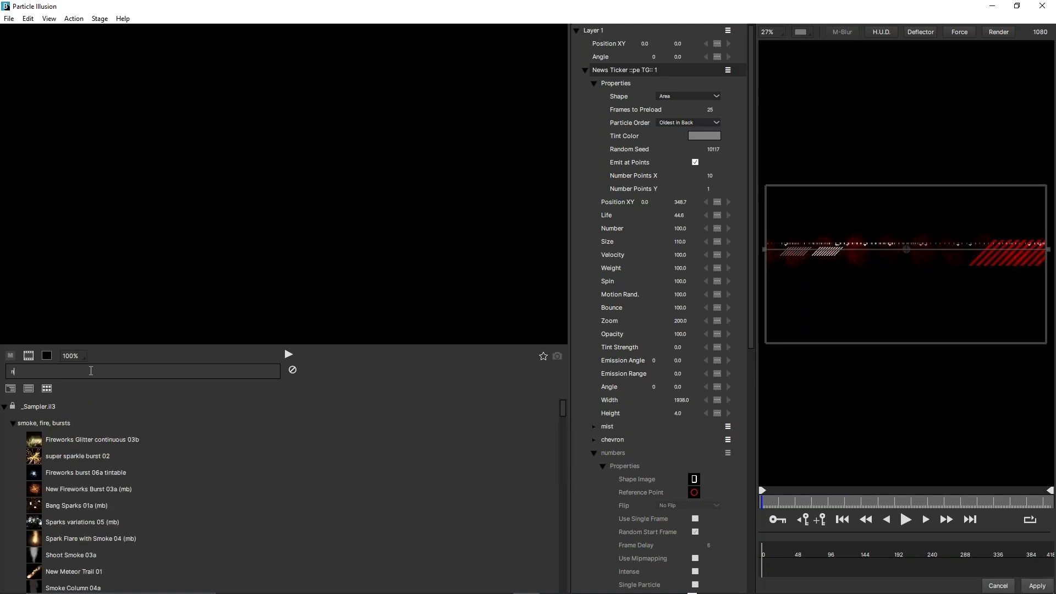
{"action": "type", "text": "e"}
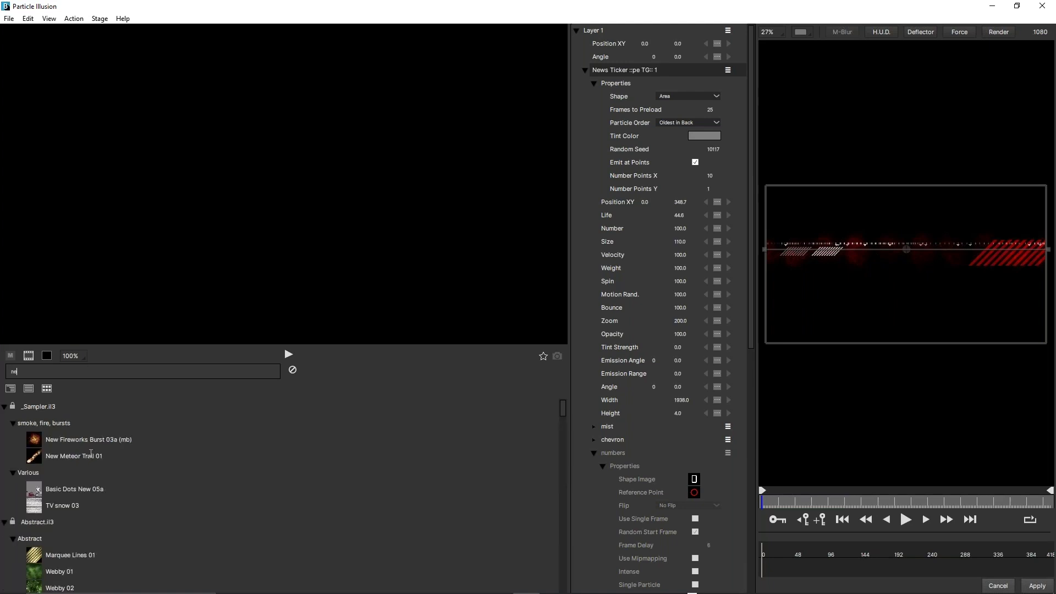
{"action": "type", "text": "ws"}
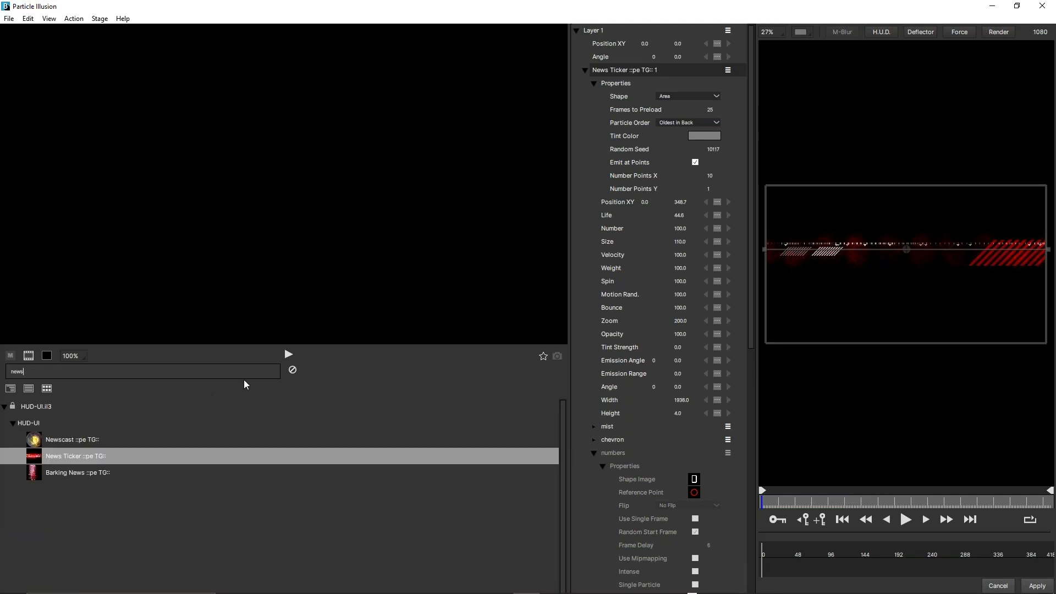
{"action": "left_click", "coordinate": [289, 354]}
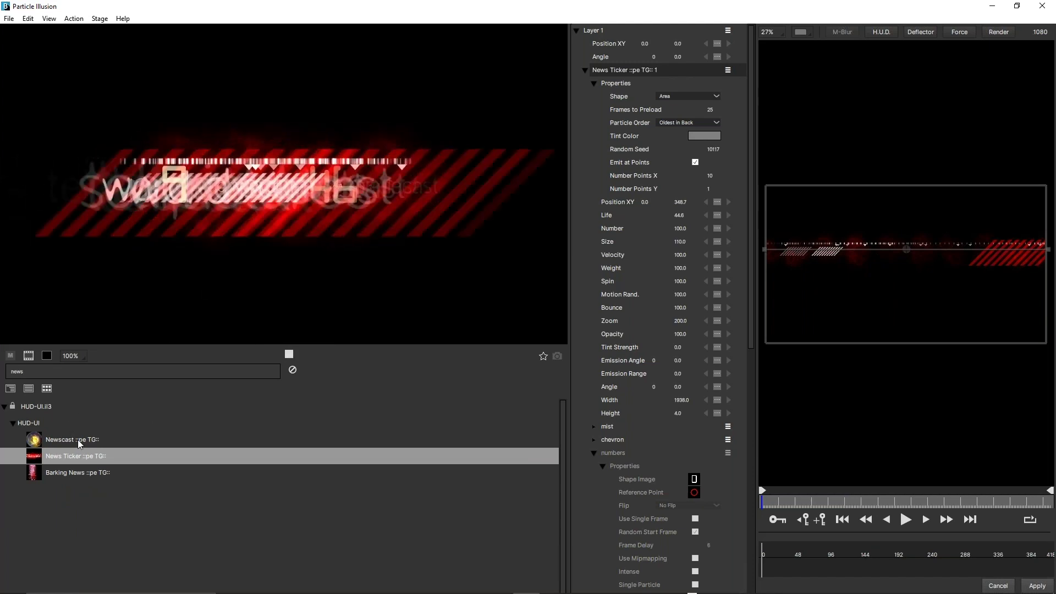
{"action": "left_click", "coordinate": [289, 353]}
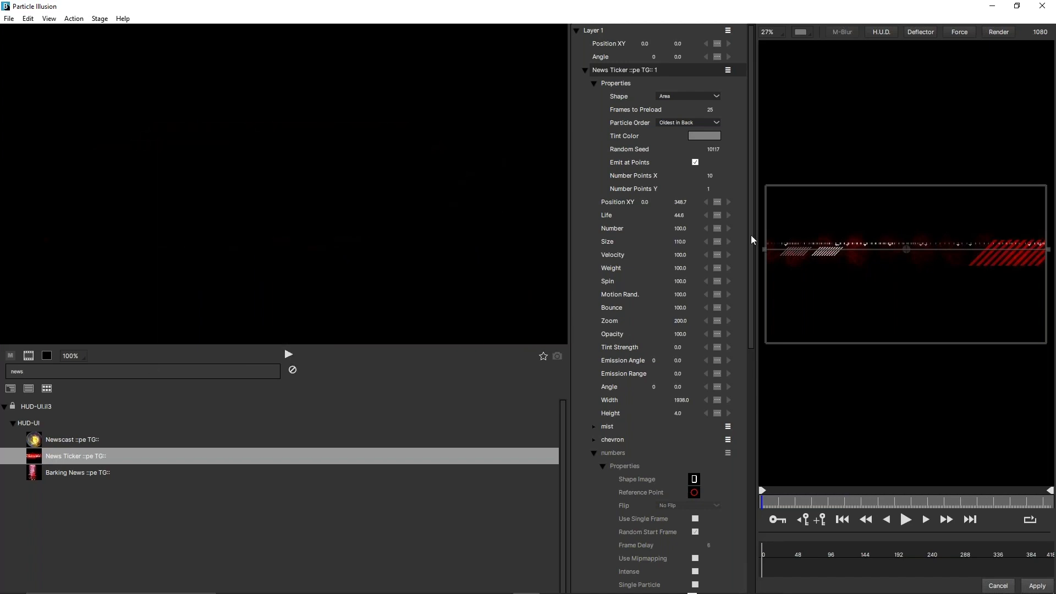
- Collapse the numbers particle type and select the text particle type in the News Ticker emitter's parameters
{"action": "left_click_drag", "start_coordinate": [750, 222], "coordinate": [754, 420]}
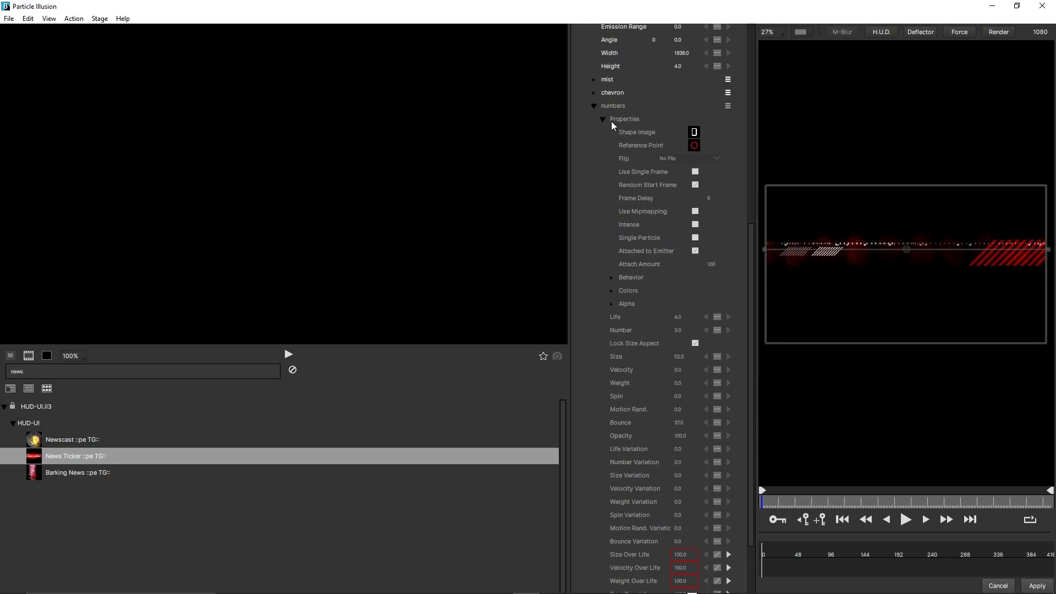
{"action": "left_click", "coordinate": [593, 105]}
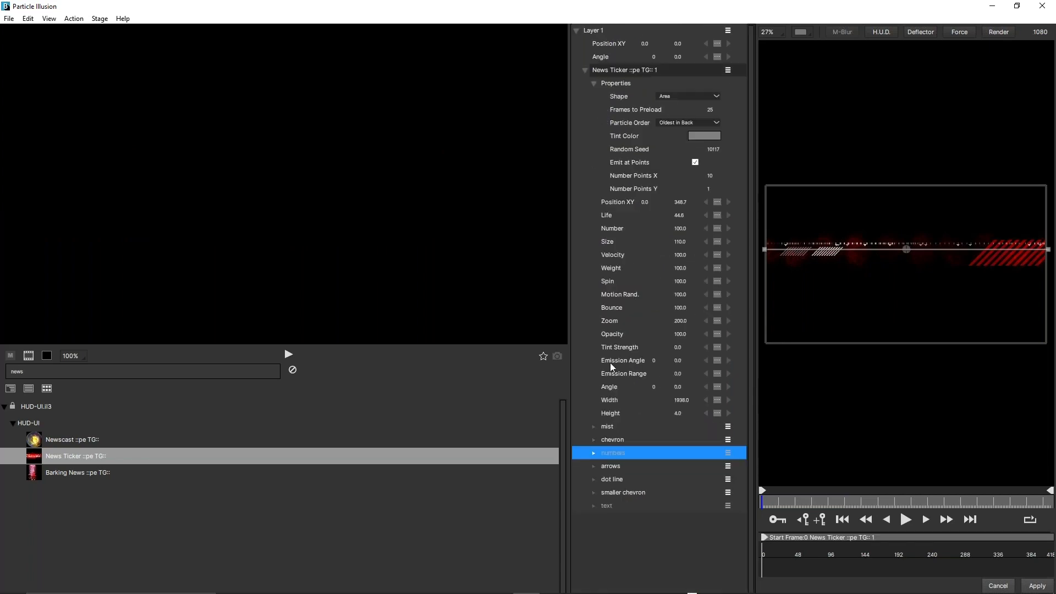
{"action": "left_click", "coordinate": [609, 507]}
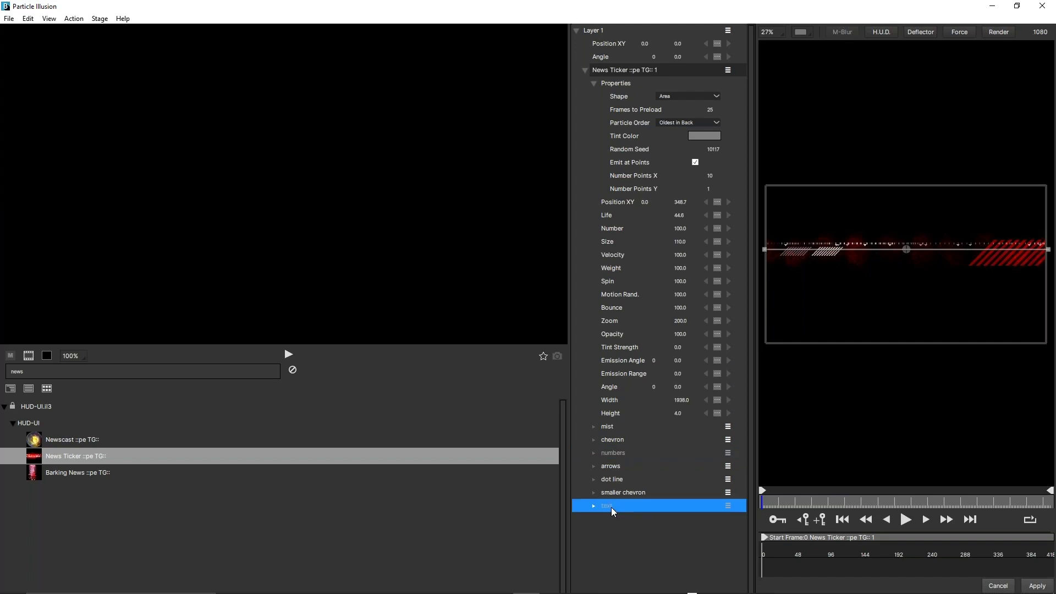
{"action": "left_click", "coordinate": [729, 504]}
- Scrub the modified News Ticker on the stage and close Particle Illusion without applying changes
{"action": "mouse_move", "coordinate": [843, 503]}
{"action": "left_mouse_down"}
{"action": "mouse_move", "coordinate": [867, 504]}
{"action": "mouse_move", "coordinate": [835, 493]}
{"action": "left_mouse_up"}
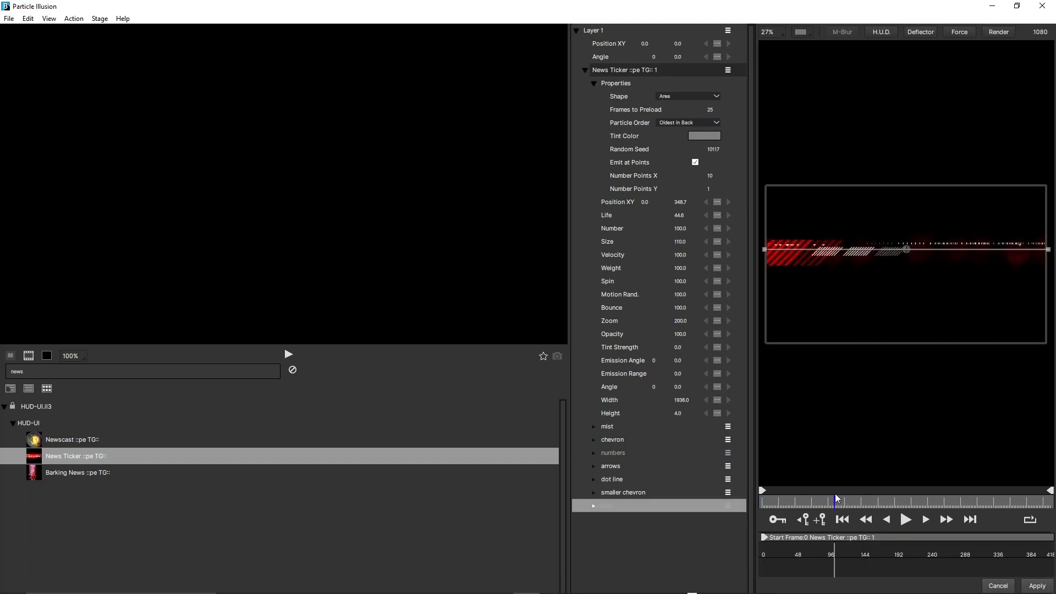
{"action": "left_click", "coordinate": [874, 494]}
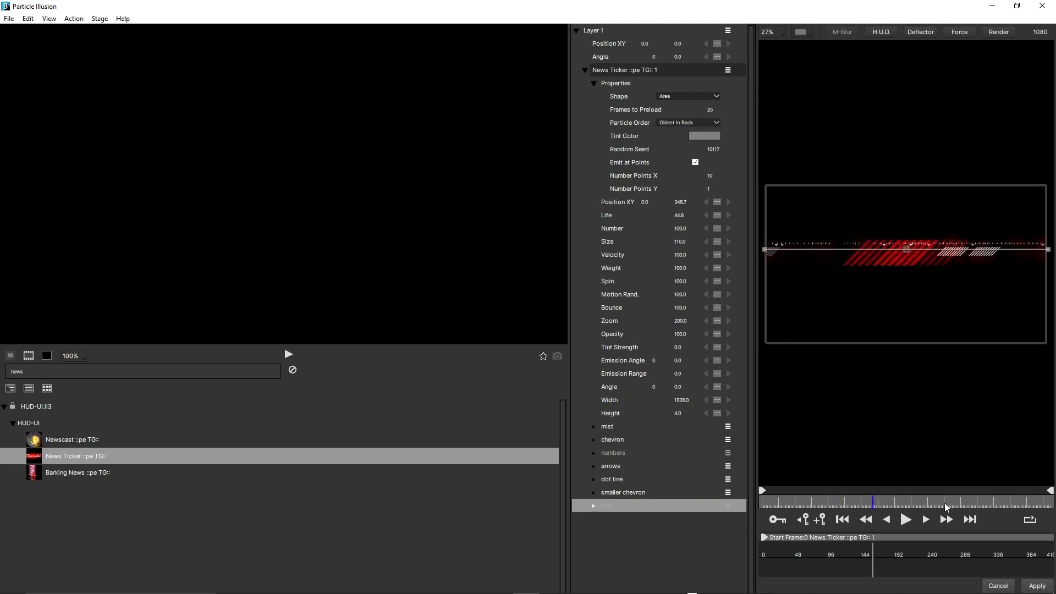
{"action": "left_click", "coordinate": [998, 586]}
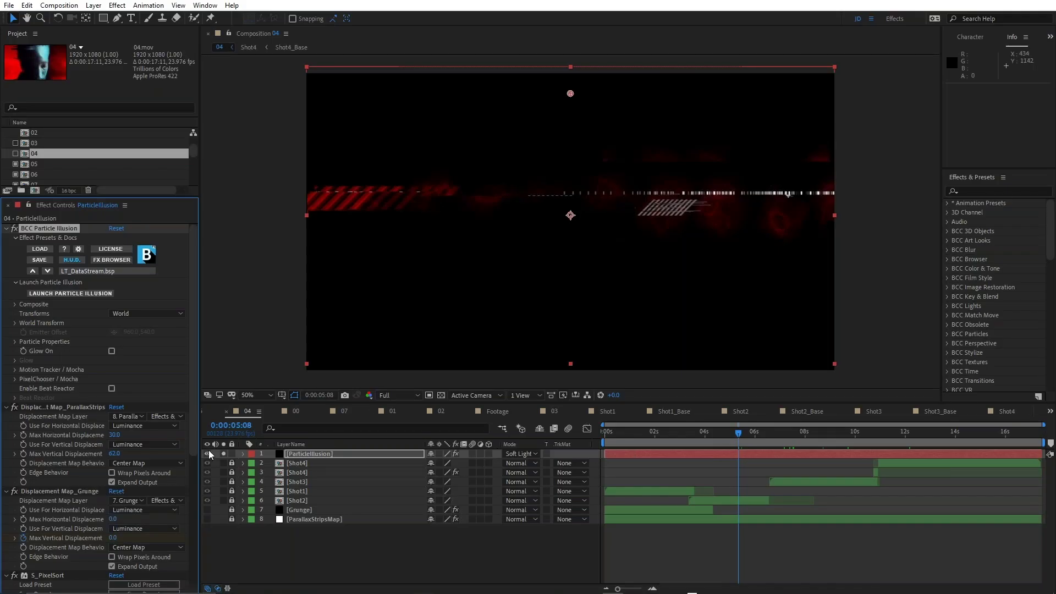
- Unsolo the ParticleIllusion layer and compare the full composite with the soloed graphics at 0:00:05:08
{"action": "left_click", "coordinate": [224, 452]}
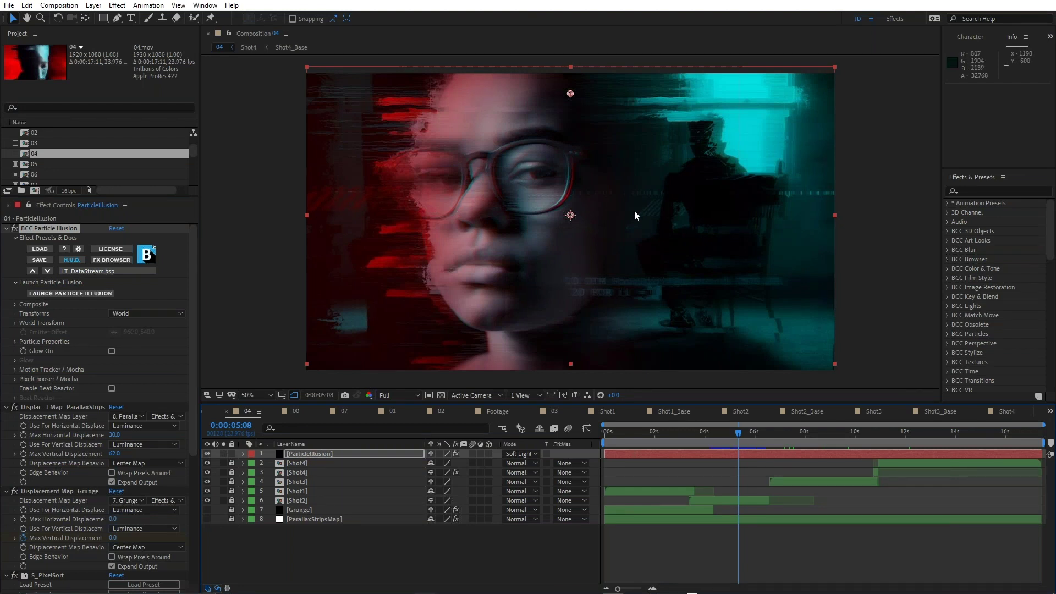
{"action": "left_click_drag", "start_coordinate": [752, 436], "coordinate": [849, 443]}
{"action": "left_click", "coordinate": [738, 432]}
{"action": "scroll", "coordinate": [657, 201], "scroll_direction": "up", "scroll_amount": 2}
{"action": "scroll", "coordinate": [657, 202], "scroll_direction": "down", "scroll_amount": 2}
{"action": "left_click", "coordinate": [223, 454]}
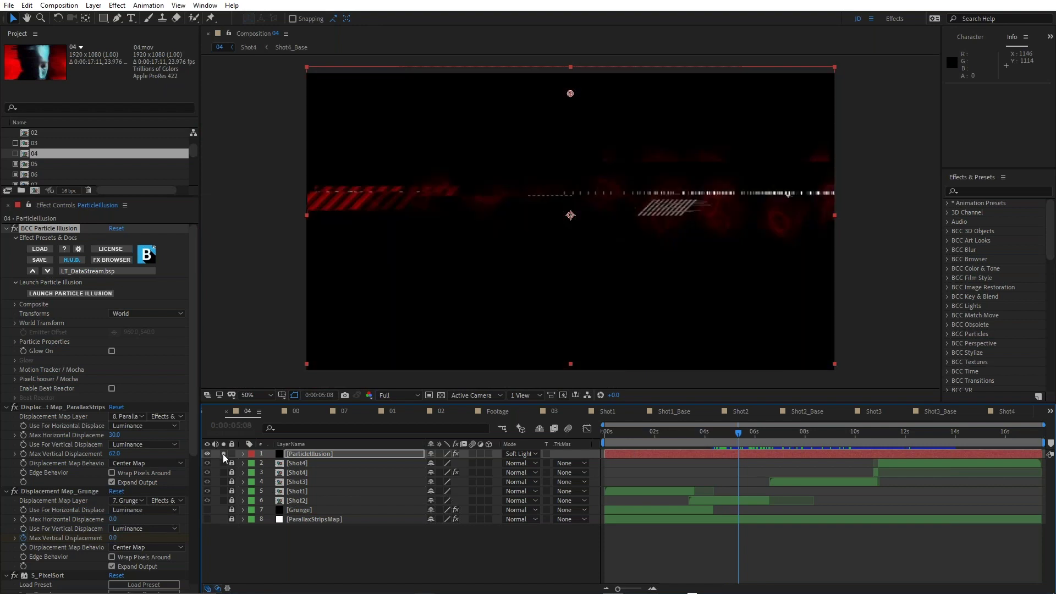
{"action": "left_click", "coordinate": [223, 453]}
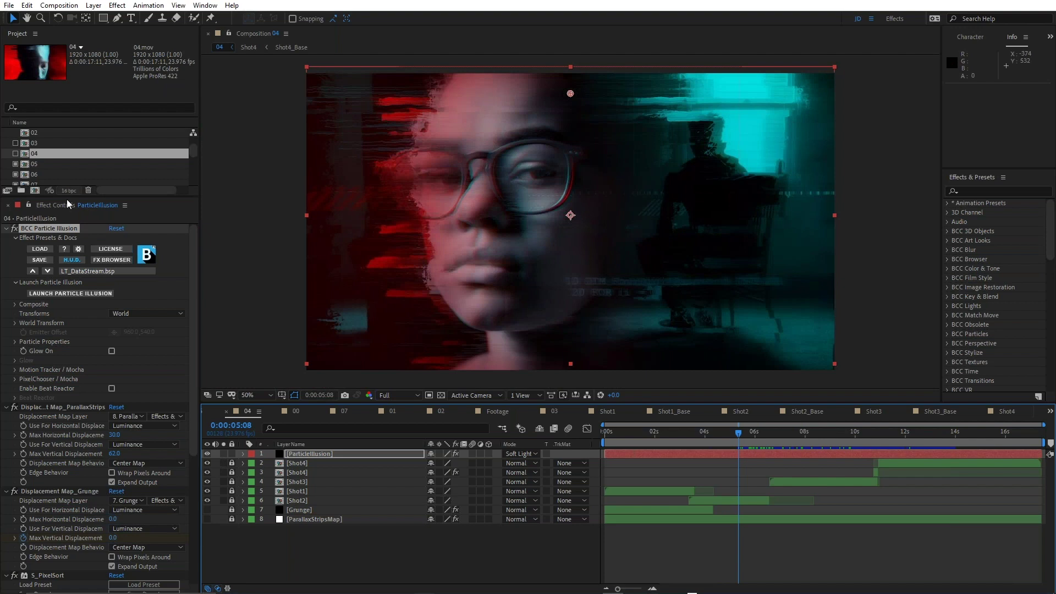
- Enlarge the project area and open composition 05
{"action": "left_click_drag", "start_coordinate": [65, 198], "coordinate": [65, 200]}
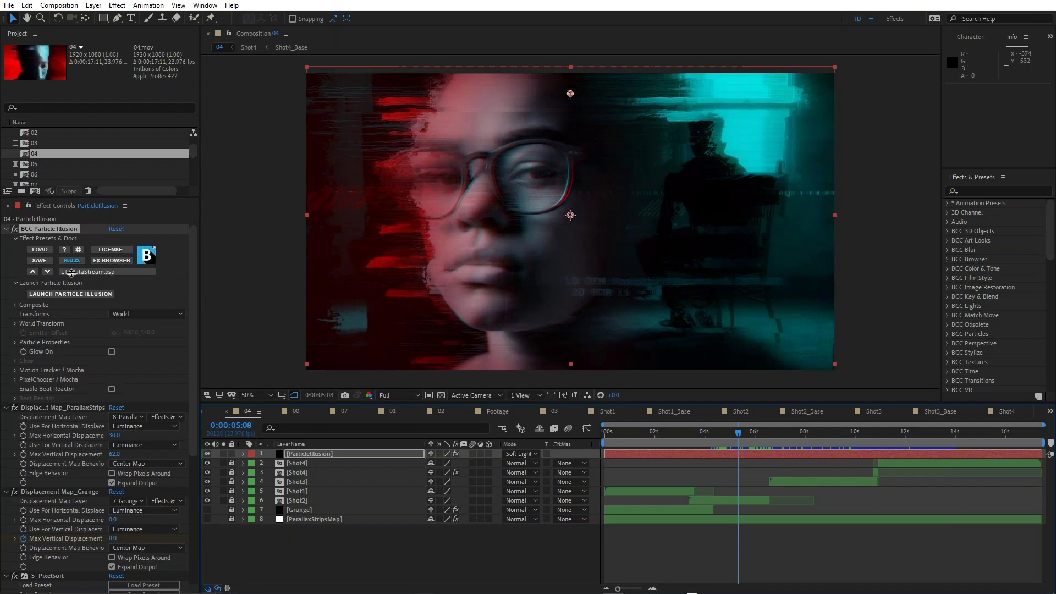
{"action": "left_click_drag", "start_coordinate": [73, 306], "coordinate": [73, 307]}
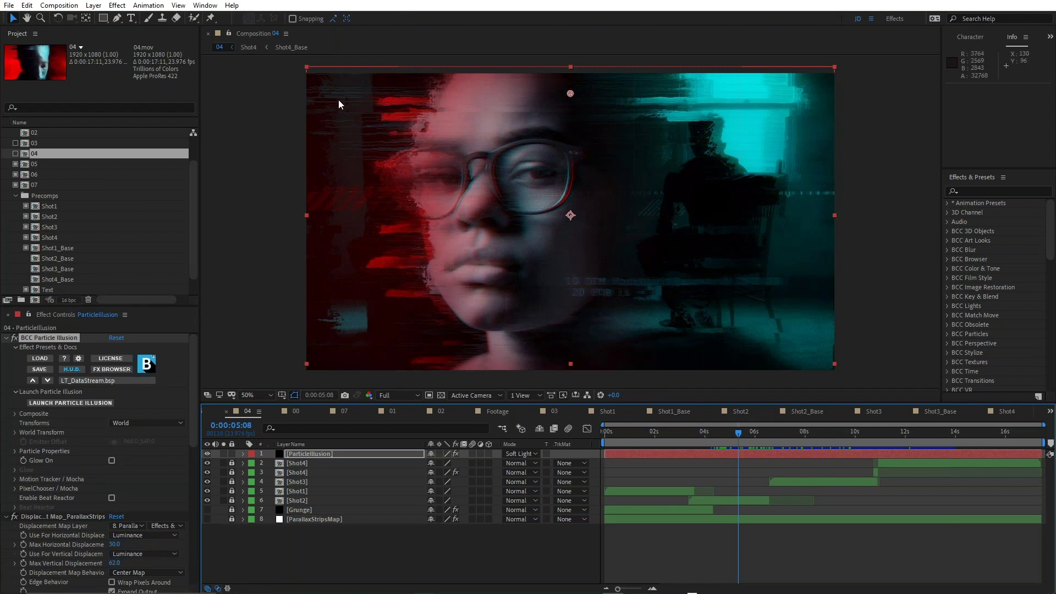
{"action": "double_click", "coordinate": [24, 164]}
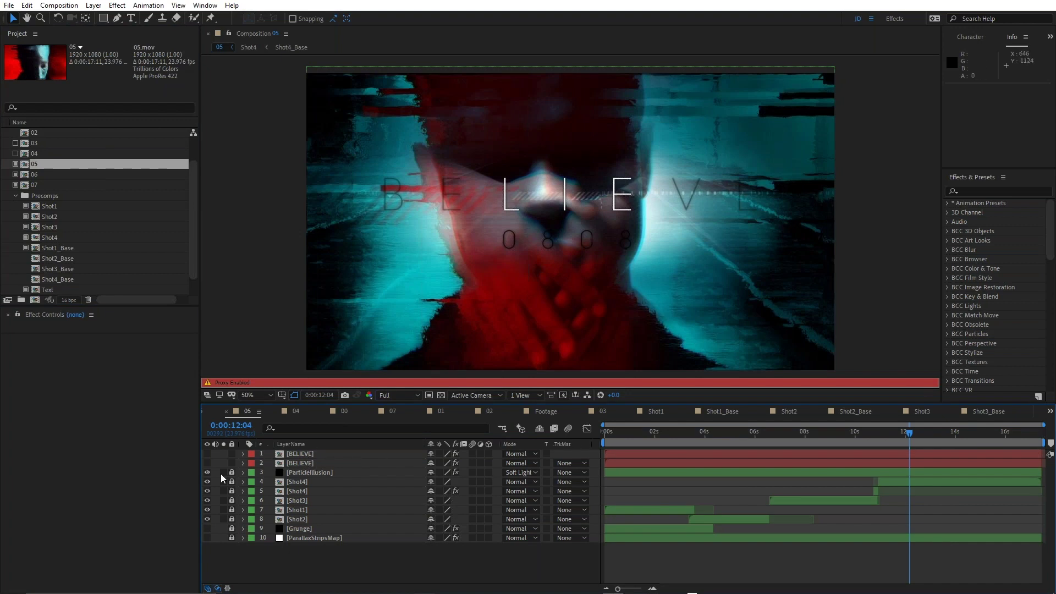
- Scrub composition 05 from the start to 0:00:13:21 and play back its BELIEVE title animation
{"action": "left_click", "coordinate": [605, 432]}
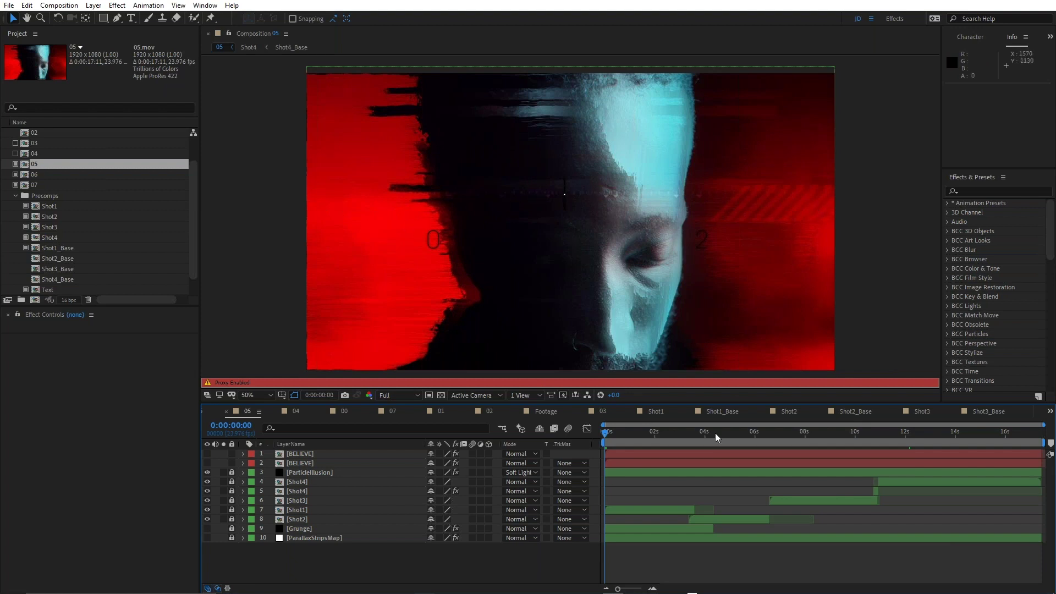
{"action": "left_click_drag", "start_coordinate": [622, 434], "coordinate": [939, 463]}
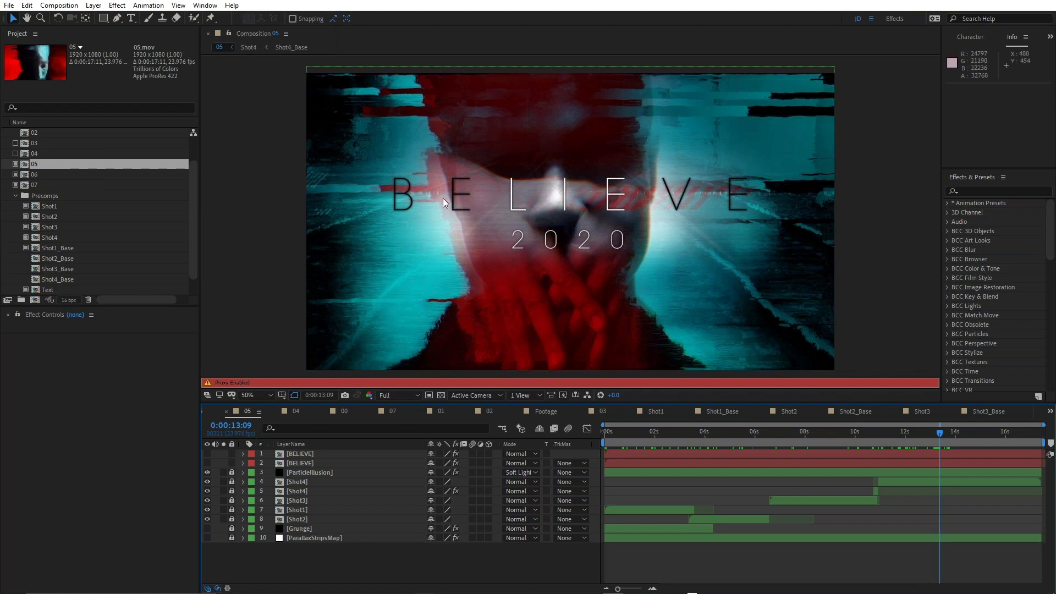
{"action": "left_click_drag", "start_coordinate": [908, 434], "coordinate": [951, 494]}
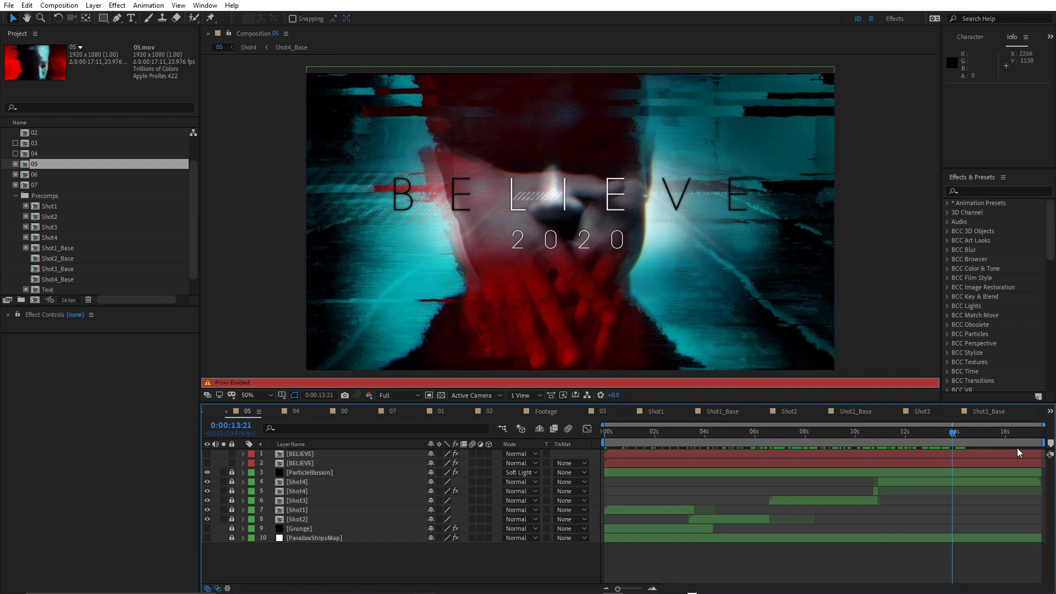
{"action": "key", "text": "space"}
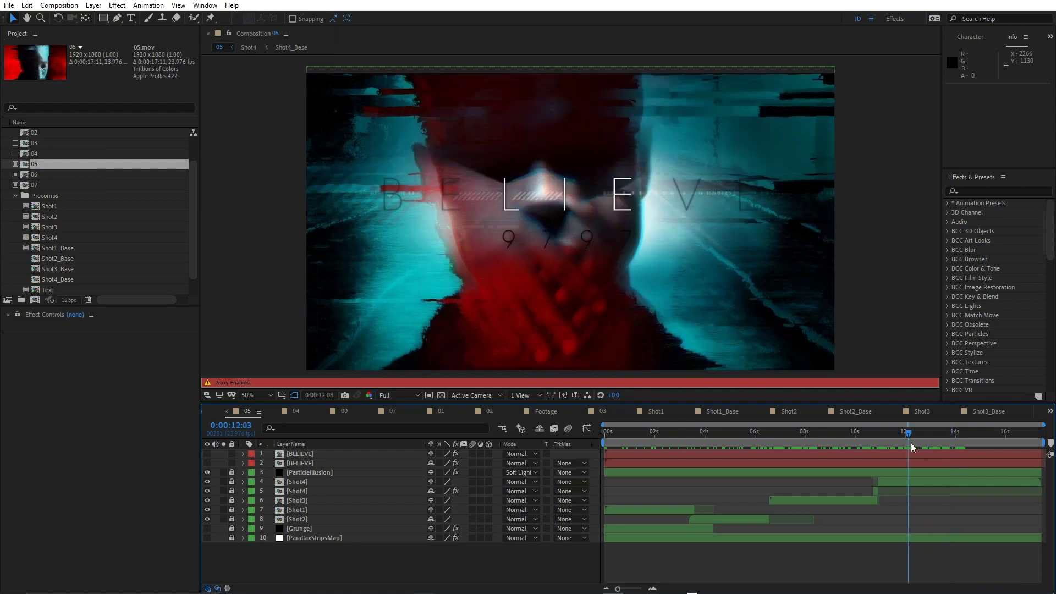
{"action": "left_click", "coordinate": [907, 446]}
{"action": "left_click", "coordinate": [908, 442]}
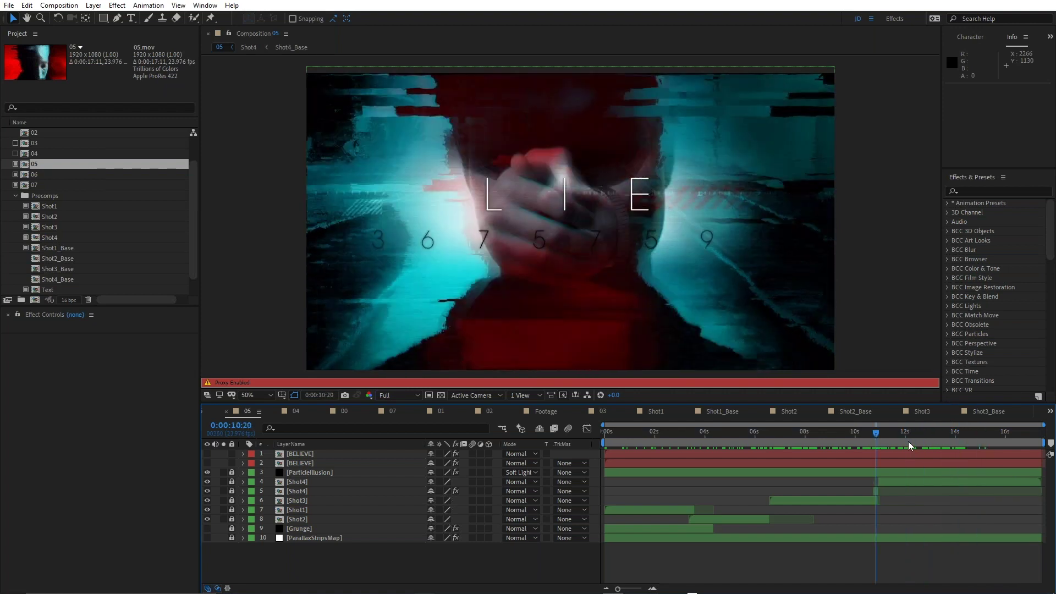
{"action": "key", "text": "space"}
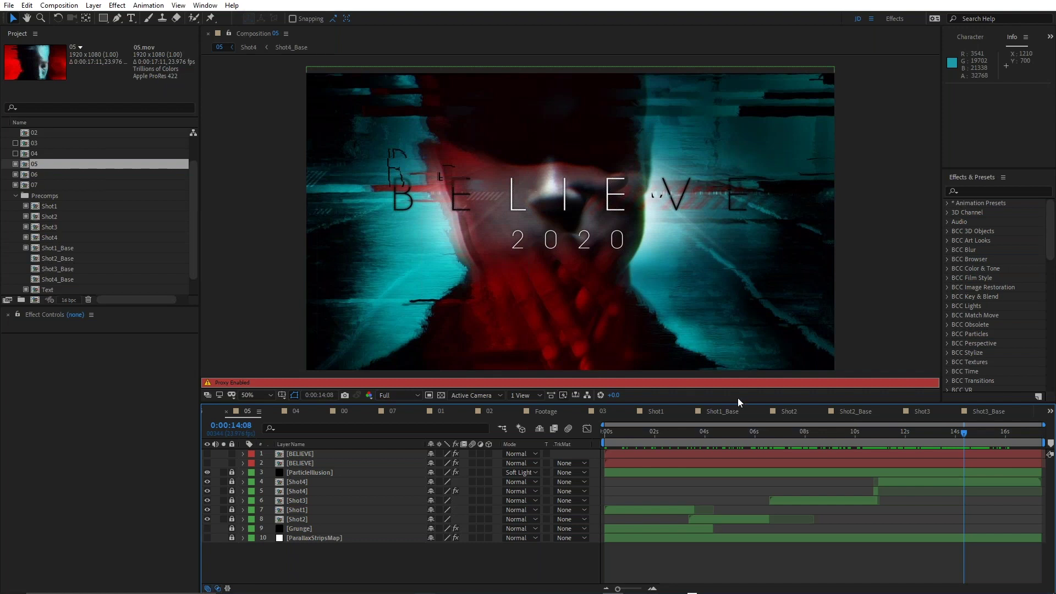
- Open the BELIEVE precomp from composition 05's second layer and solo its BELIEVE text layer
{"action": "left_click", "coordinate": [305, 464]}
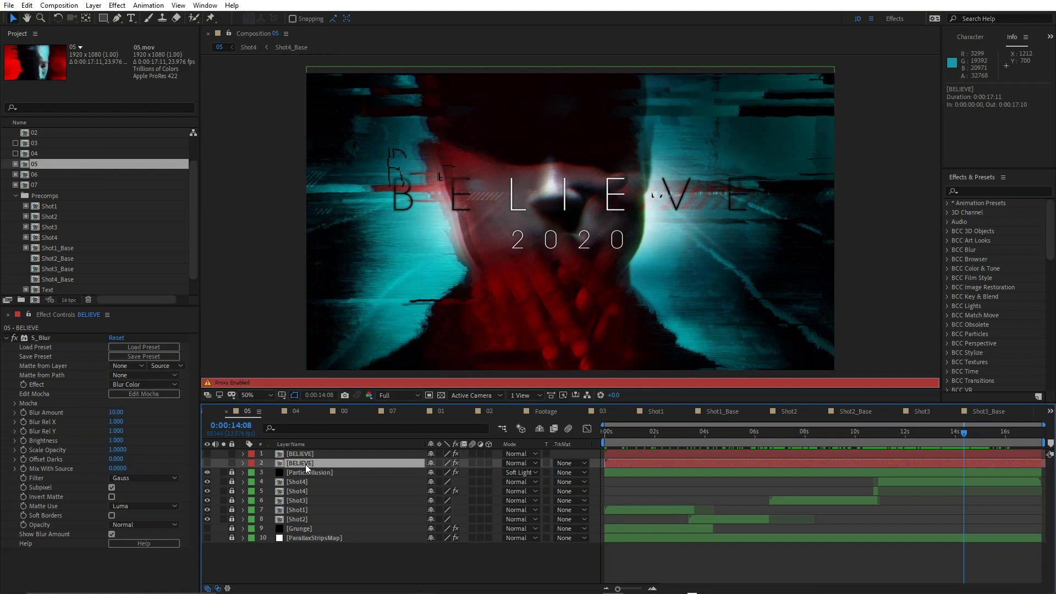
{"action": "double_click", "coordinate": [306, 464]}
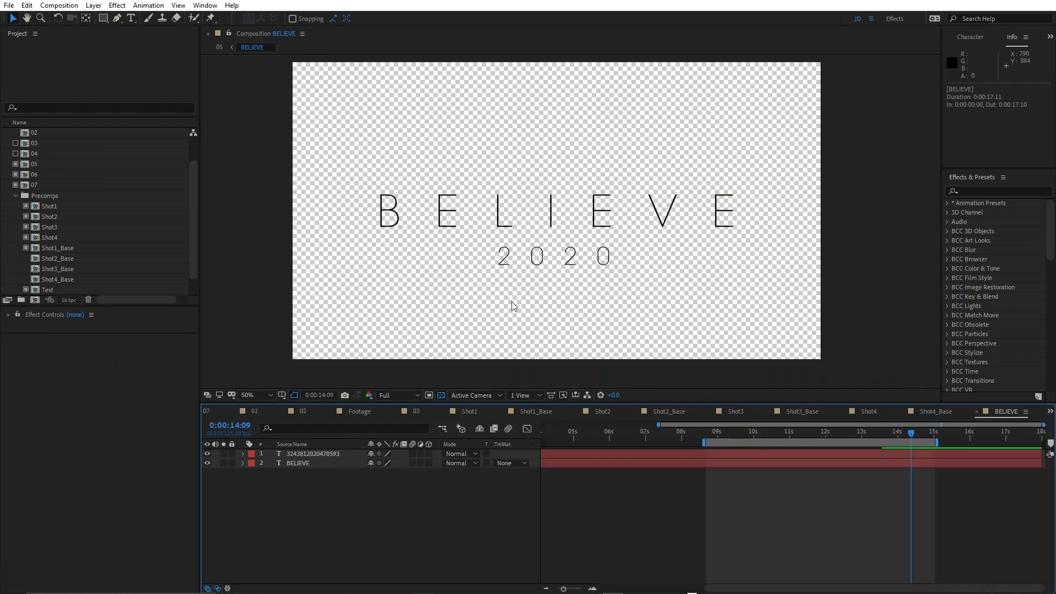
{"action": "left_click", "coordinate": [441, 394]}
{"action": "left_click", "coordinate": [300, 463]}
{"action": "key", "text": "Return"}
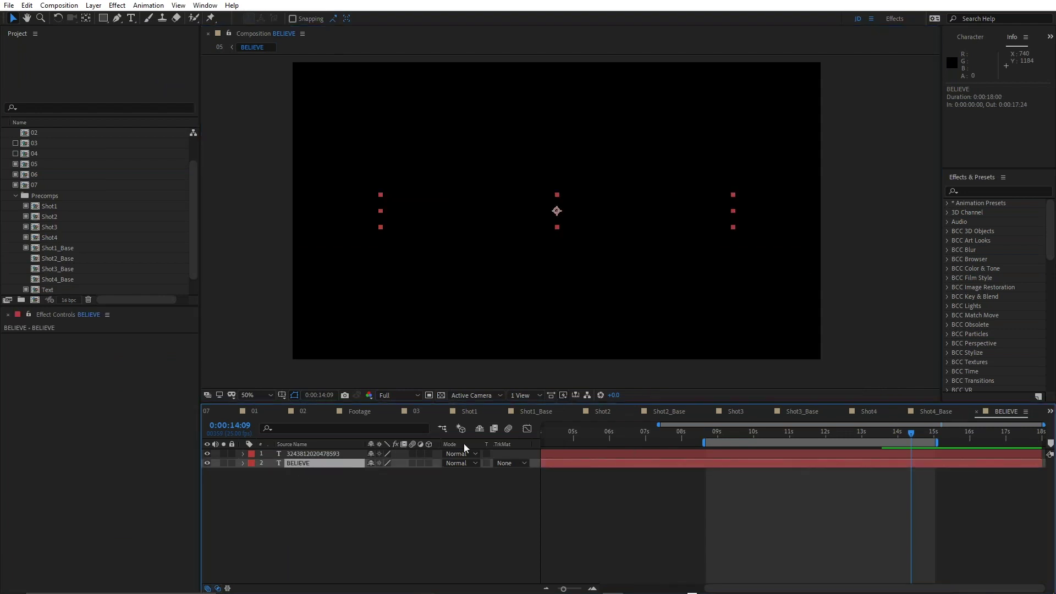
{"action": "left_click", "coordinate": [641, 436]}
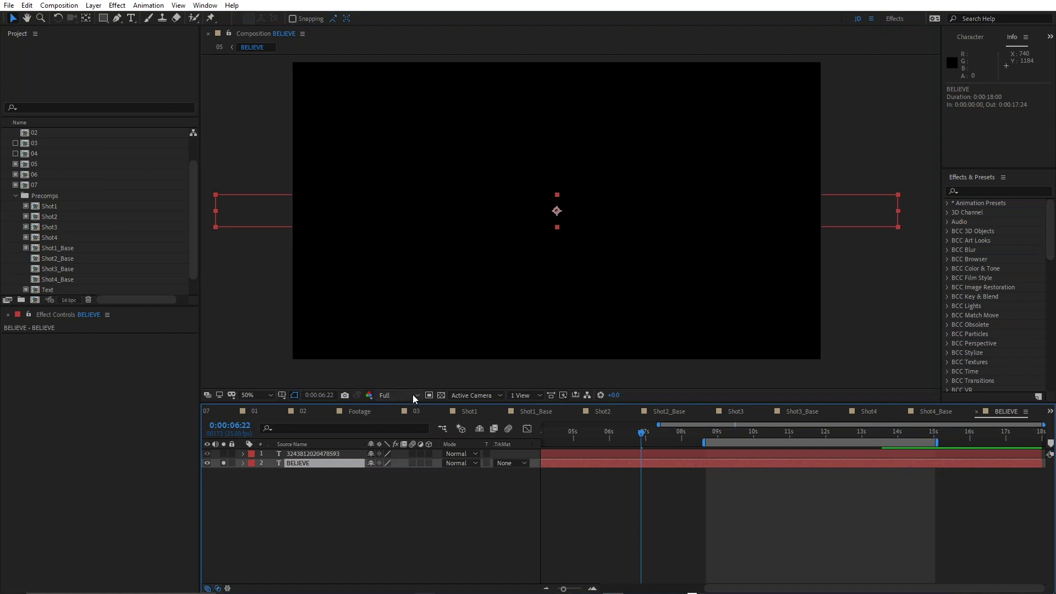
- Preview the soloed BELIEVE text over the transparency grid to 0:00:05:06 and reveal its modified animator properties
{"action": "left_click", "coordinate": [441, 395]}
{"action": "left_click", "coordinate": [551, 435]}
{"action": "scroll", "coordinate": [539, 440], "scroll_direction": "left", "scroll_amount": 3}
{"action": "key", "text": "space"}
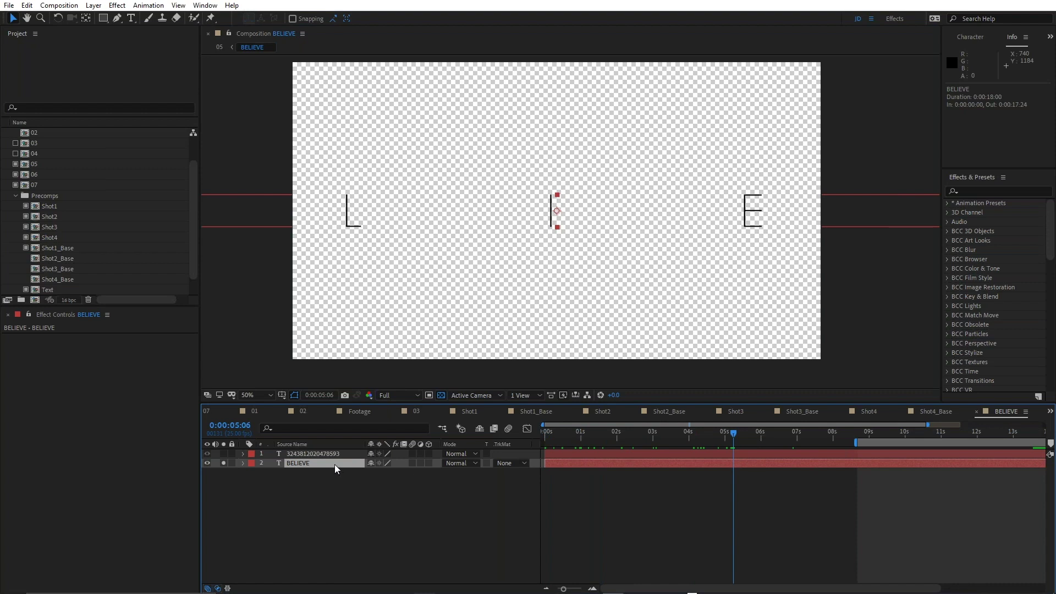
{"action": "key", "text": "u"}
{"action": "key", "text": "u"}
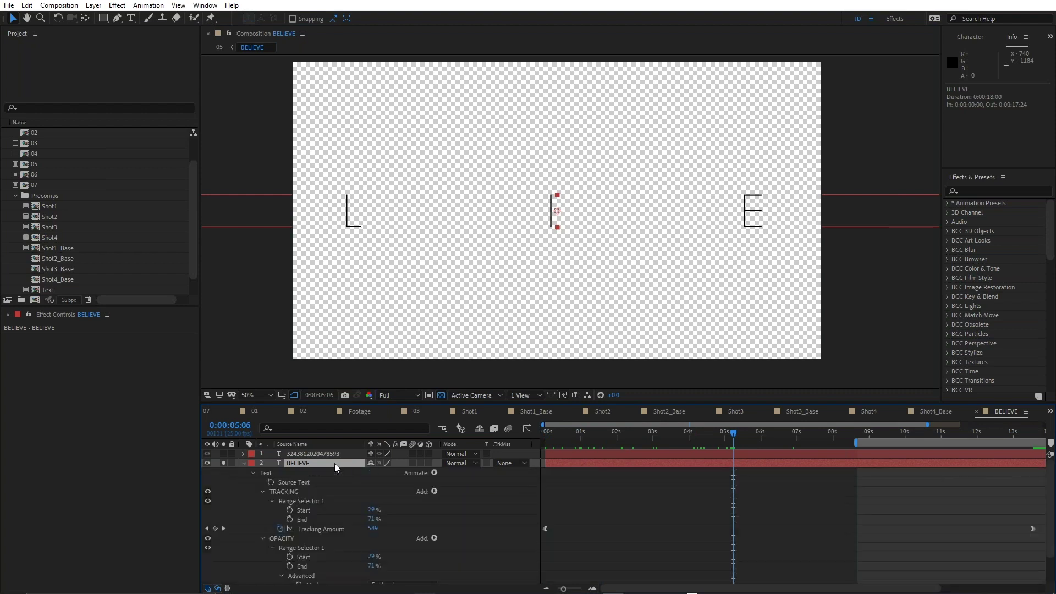
- Look over the animatable text properties for the BELIEVE layer and fold its text animators down to their group names
{"action": "left_click", "coordinate": [434, 473]}
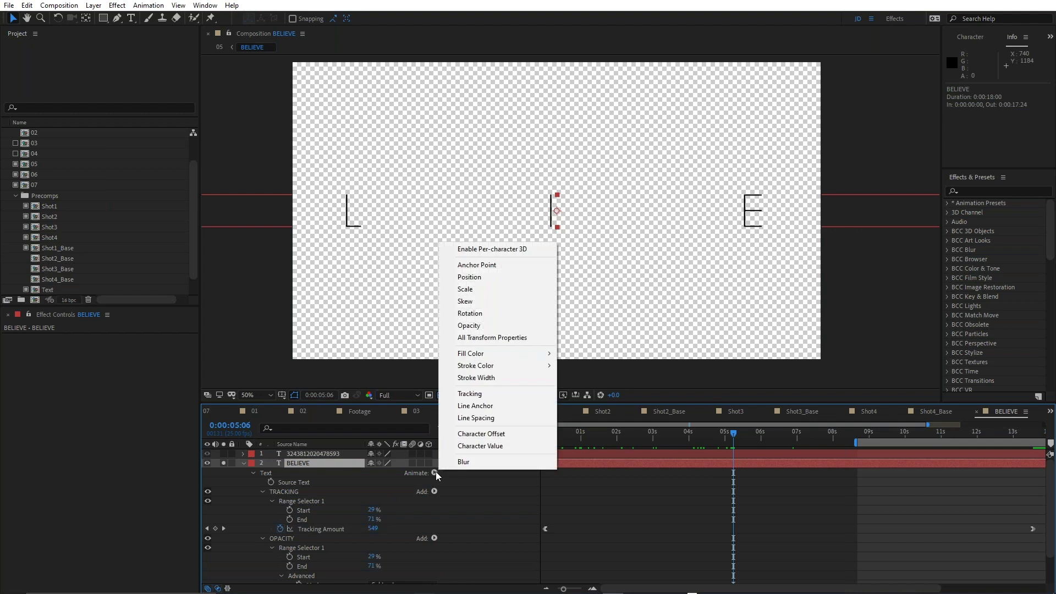
{"action": "left_click", "coordinate": [658, 496]}
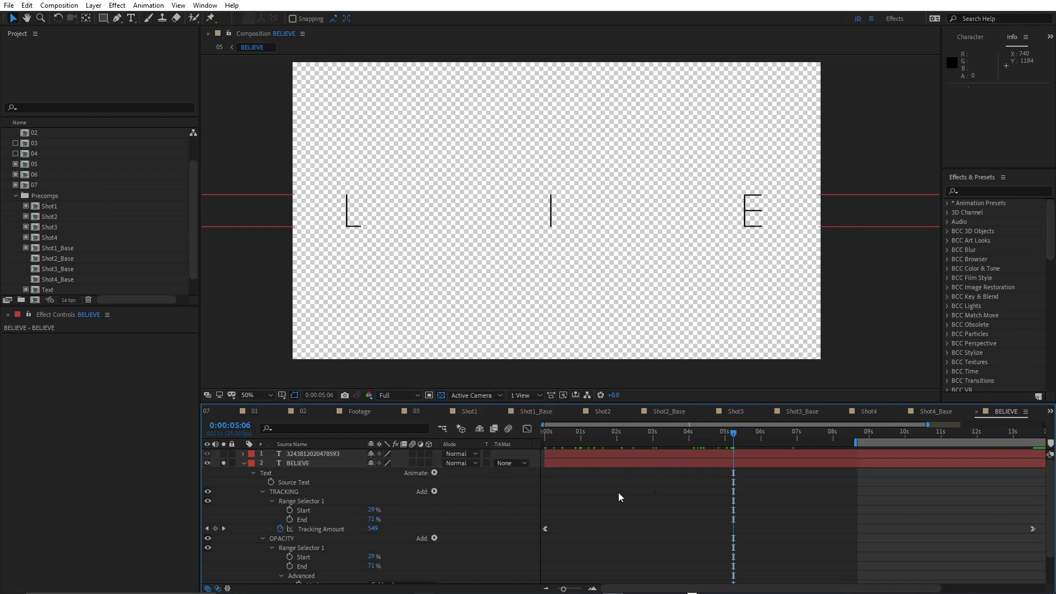
{"action": "left_click", "coordinate": [254, 473]}
{"action": "left_click", "coordinate": [254, 473]}
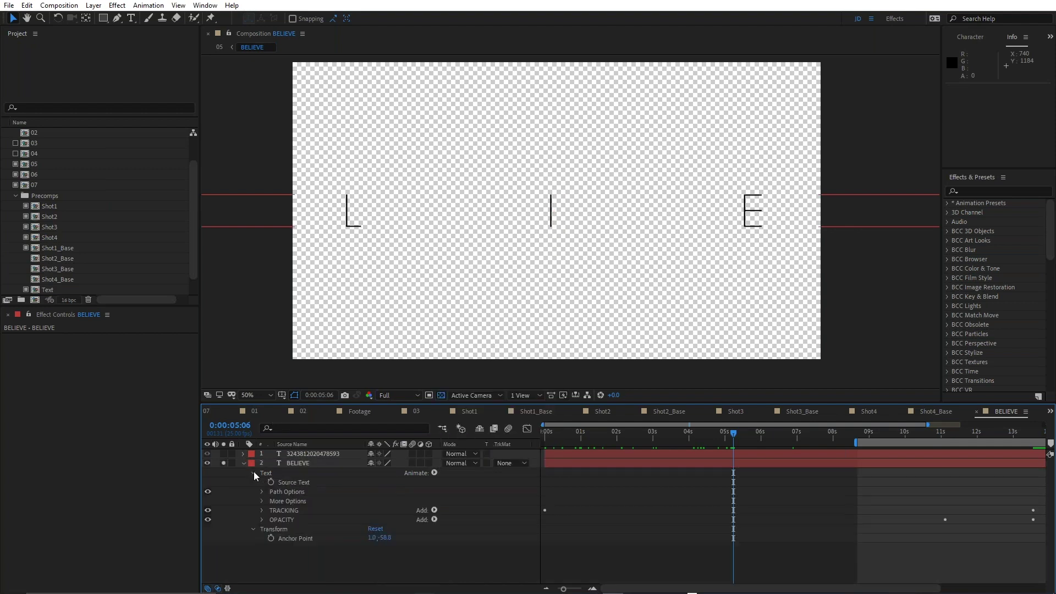
- Disable the TRACKING and OPACITY animators to view the plain BELIEVE text, and locate Tracking among the animatable properties
{"action": "left_click", "coordinate": [279, 510]}
{"action": "left_click", "coordinate": [277, 519]}
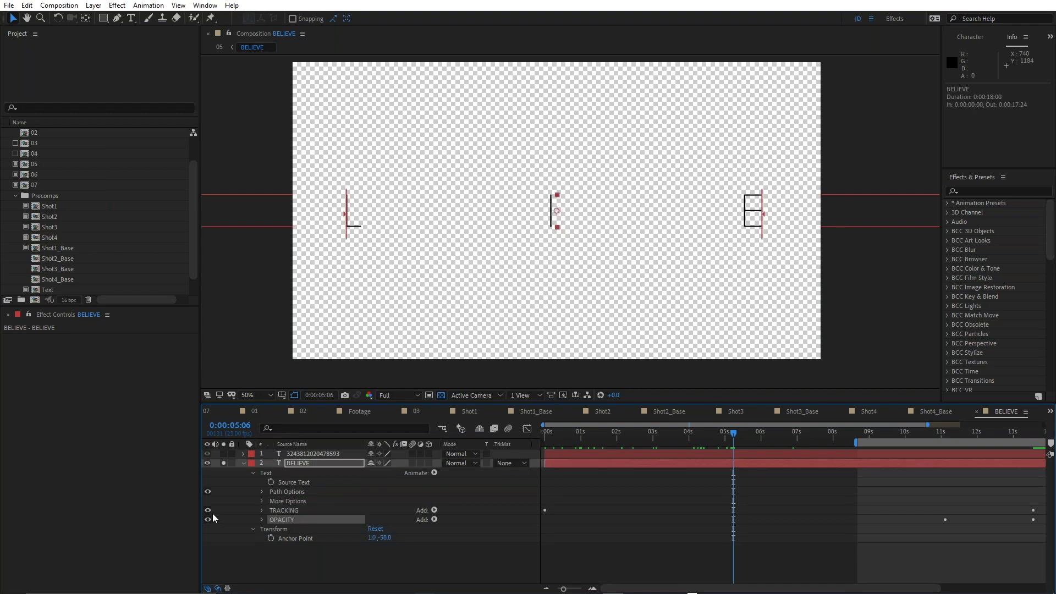
{"action": "left_click", "coordinate": [208, 520]}
{"action": "left_click", "coordinate": [278, 510]}
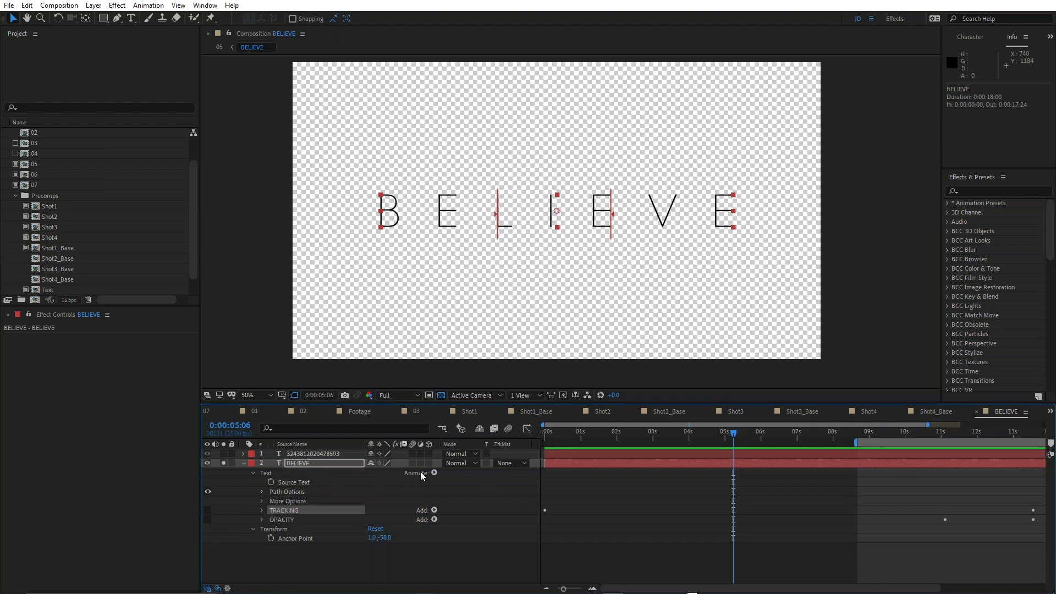
{"action": "left_click", "coordinate": [434, 473]}
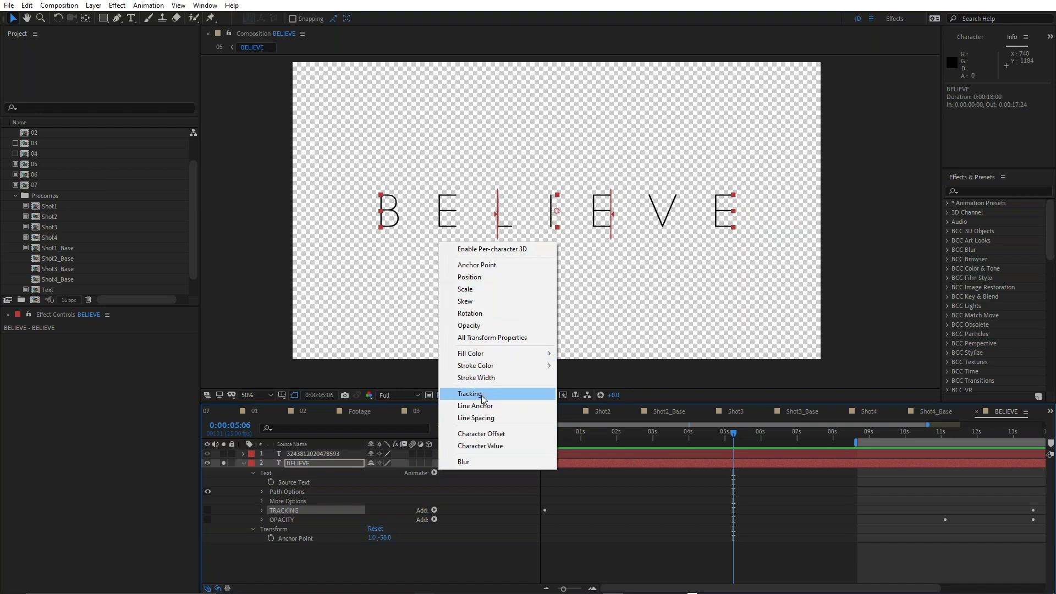
{"action": "left_click", "coordinate": [584, 486]}
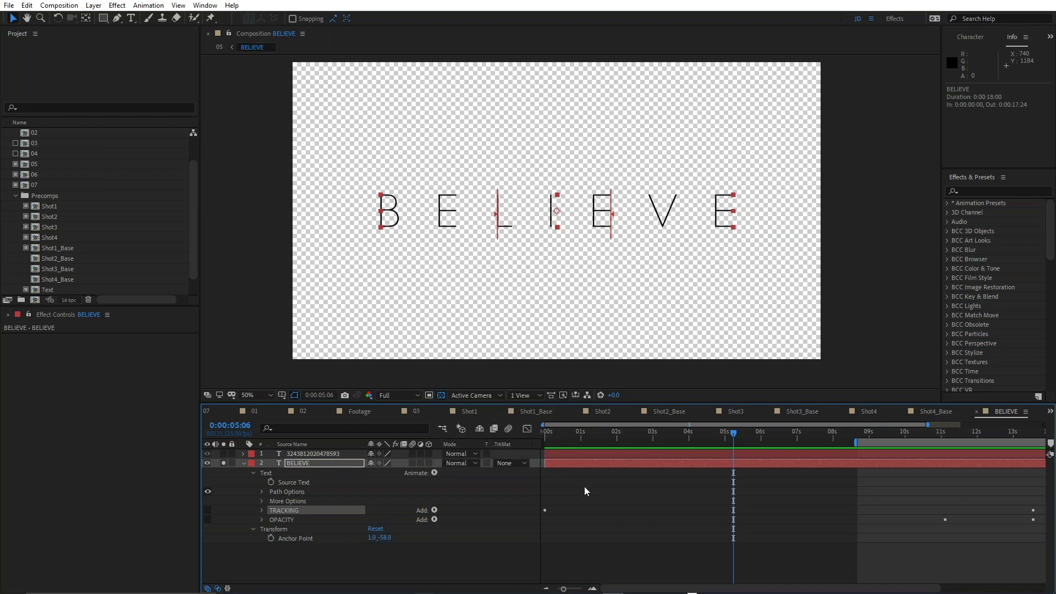
- Re-enable only the TRACKING animator at 0:00:00:00 and scrub the title to 0:00:10:16
{"action": "left_click", "coordinate": [546, 439]}
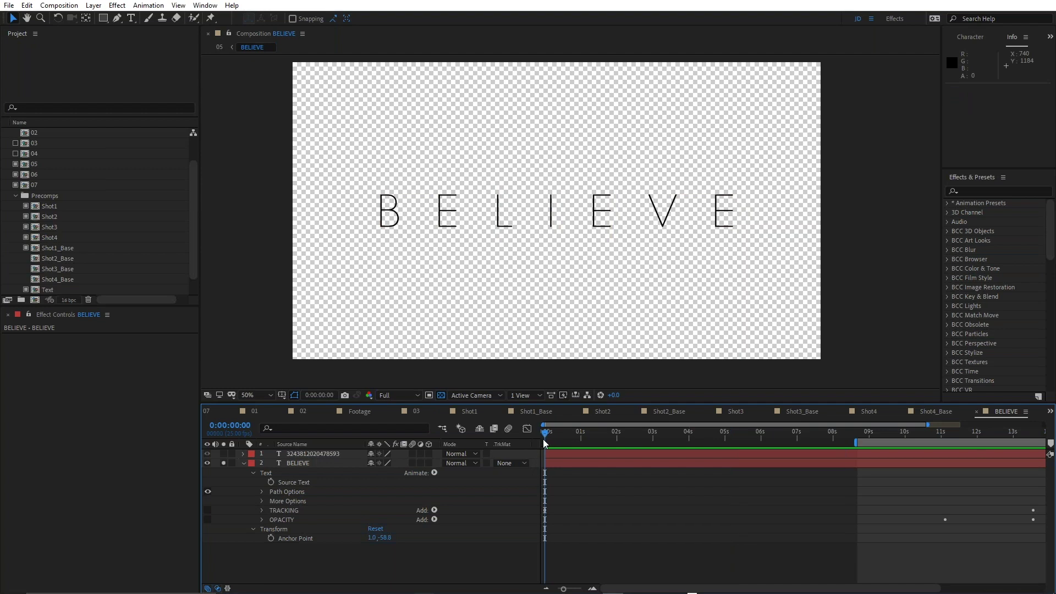
{"action": "left_click", "coordinate": [208, 511]}
{"action": "left_click", "coordinate": [208, 520]}
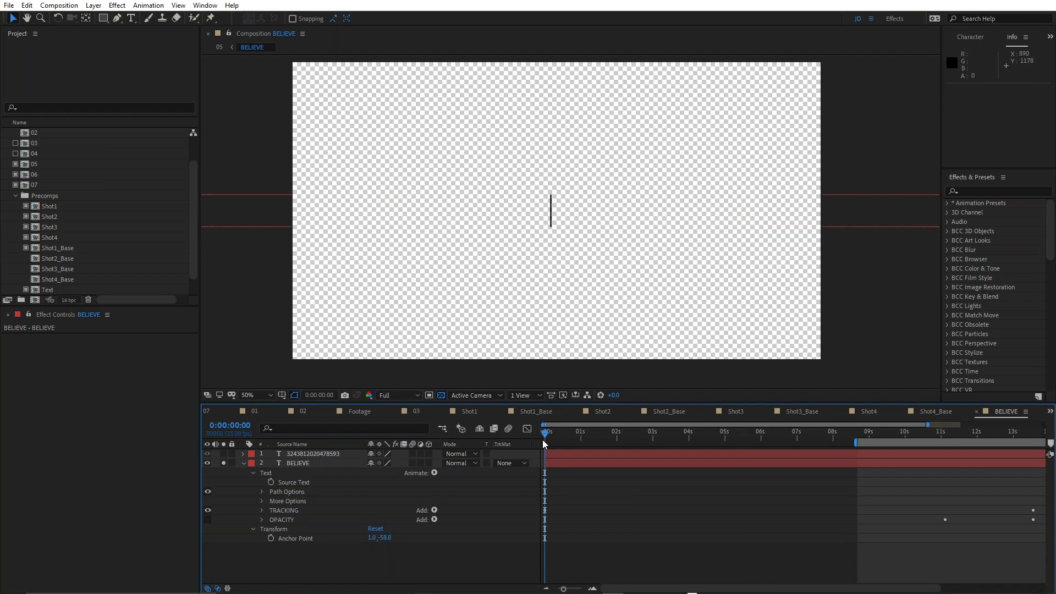
{"action": "left_click_drag", "start_coordinate": [545, 439], "coordinate": [927, 528]}
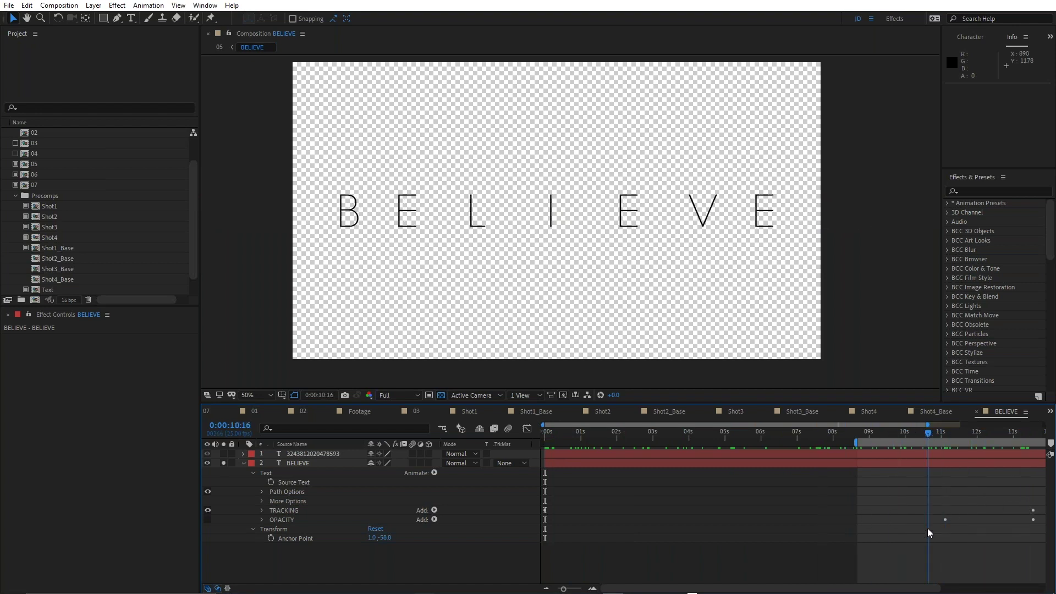
- Examine which properties can be added to the existing TRACKING animator without adding one
{"action": "left_click", "coordinate": [276, 515]}
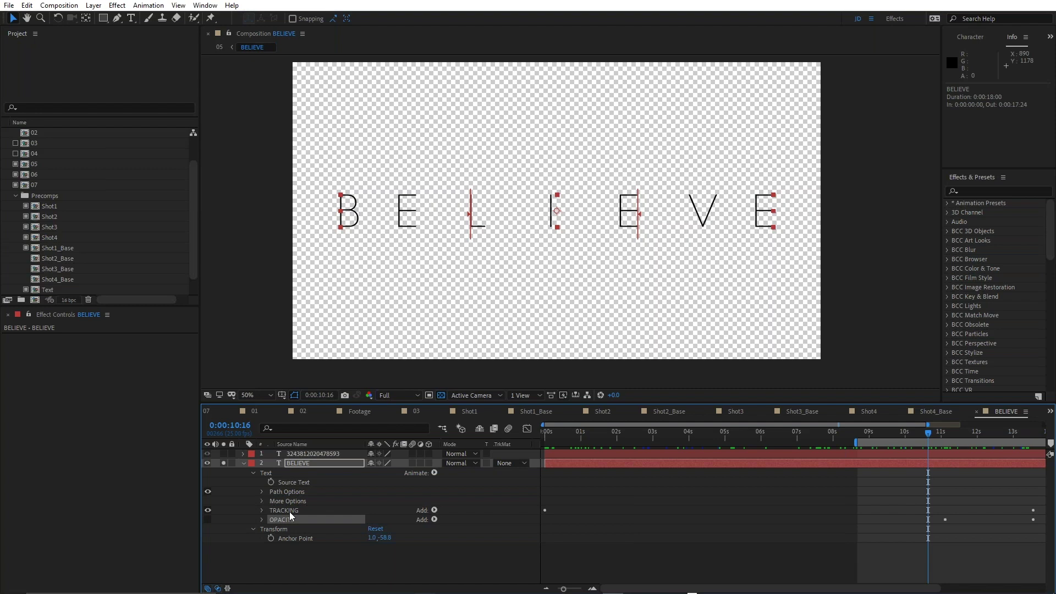
{"action": "left_click", "coordinate": [434, 511]}
{"action": "mouse_move", "coordinate": [435, 514]}
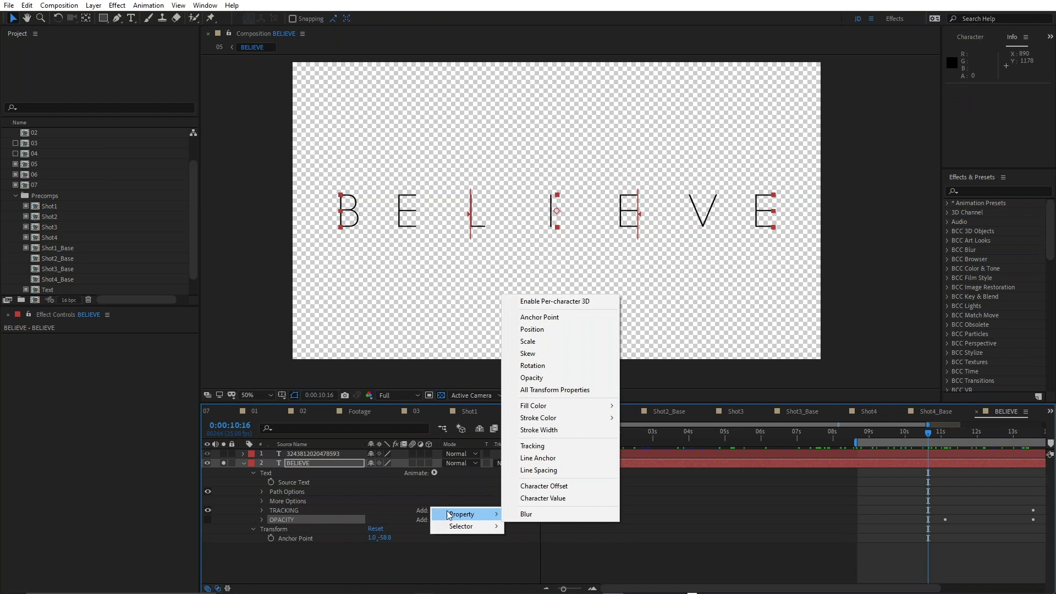
{"action": "left_click", "coordinate": [418, 482]}
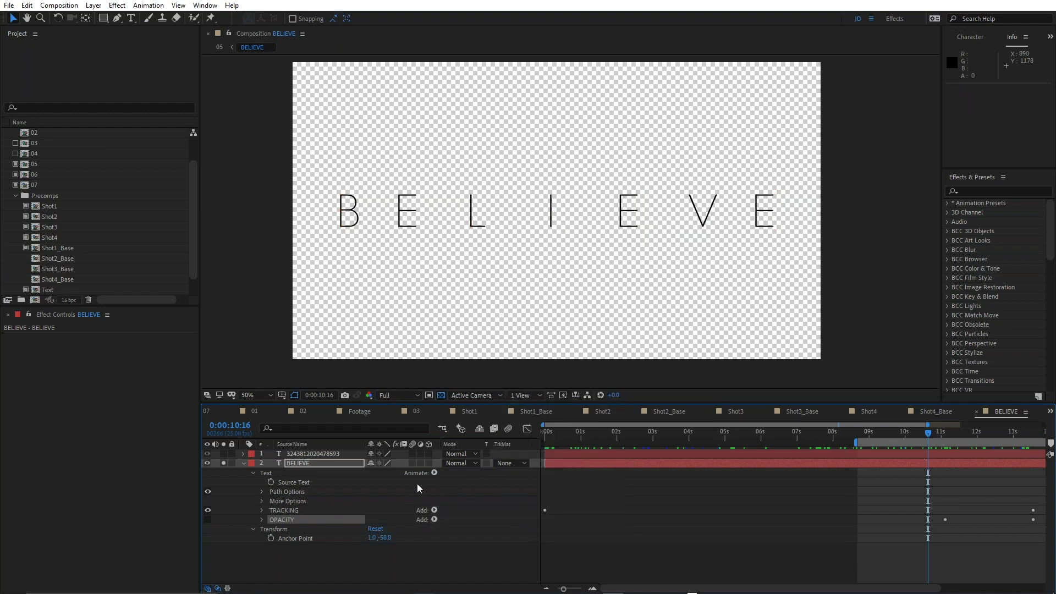
- Disable the TRACKING animator, enable OPACITY alone, and scrub the BELIEVE title to 0:00:13:05
{"action": "left_click", "coordinate": [285, 519]}
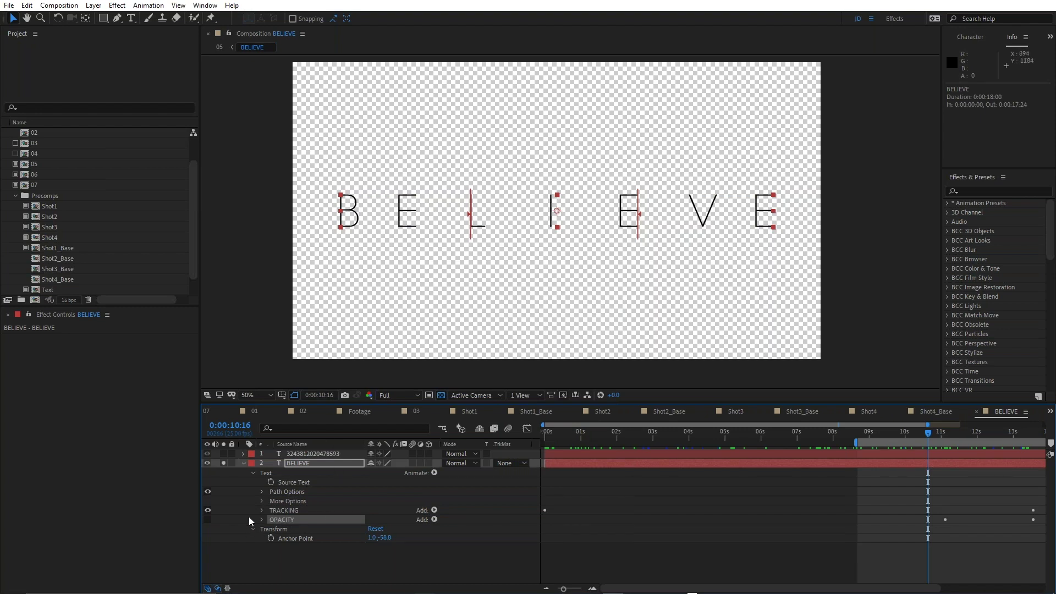
{"action": "left_click", "coordinate": [208, 510]}
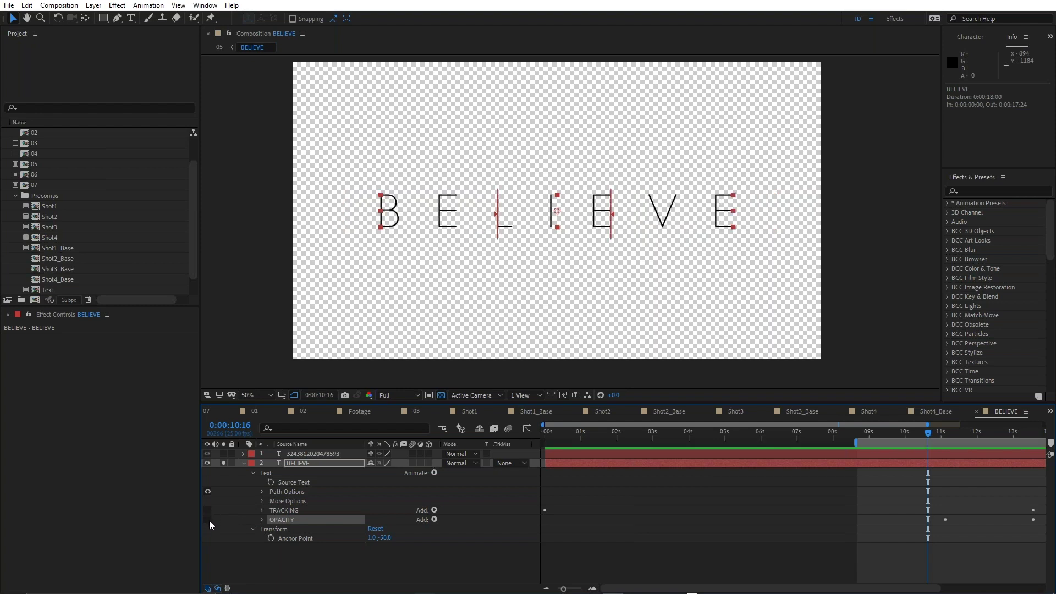
{"action": "left_click", "coordinate": [208, 521]}
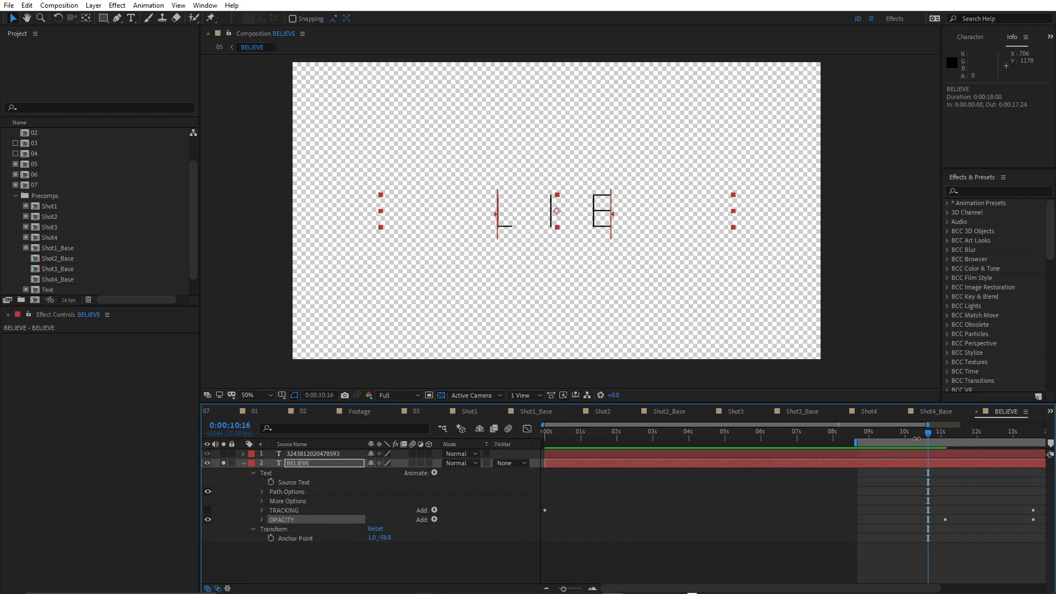
{"action": "left_click_drag", "start_coordinate": [926, 435], "coordinate": [934, 433]}
{"action": "left_click_drag", "start_coordinate": [944, 436], "coordinate": [1021, 441]}
- Expand the OPACITY animator's Range Selector 1 and its Advanced settings down to Randomize Order
{"action": "left_click", "coordinate": [261, 519]}
{"action": "left_click", "coordinate": [270, 528]}
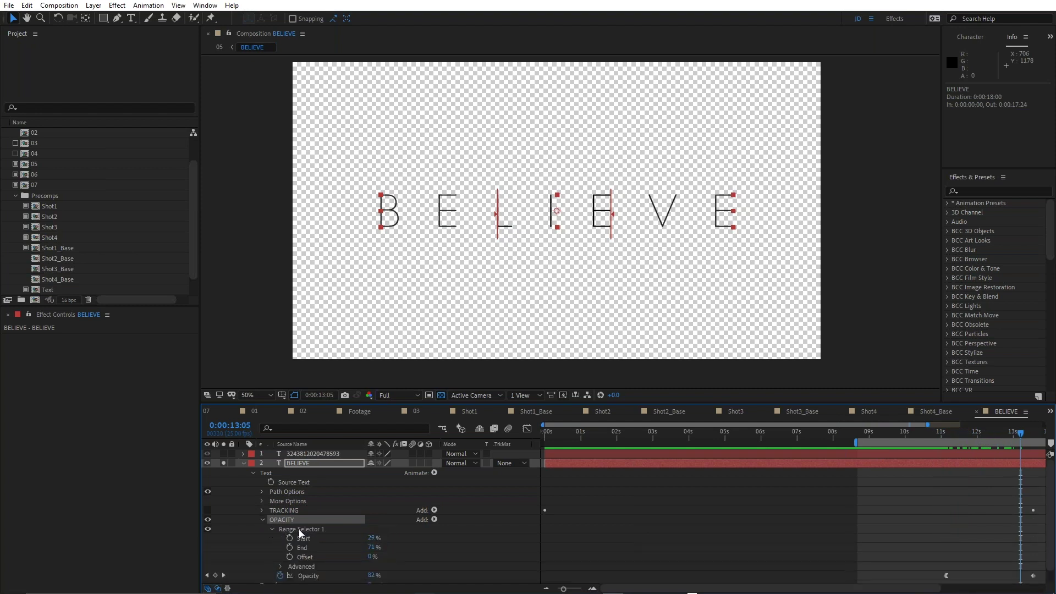
{"action": "scroll", "coordinate": [319, 533], "scroll_direction": "down", "scroll_amount": 1}
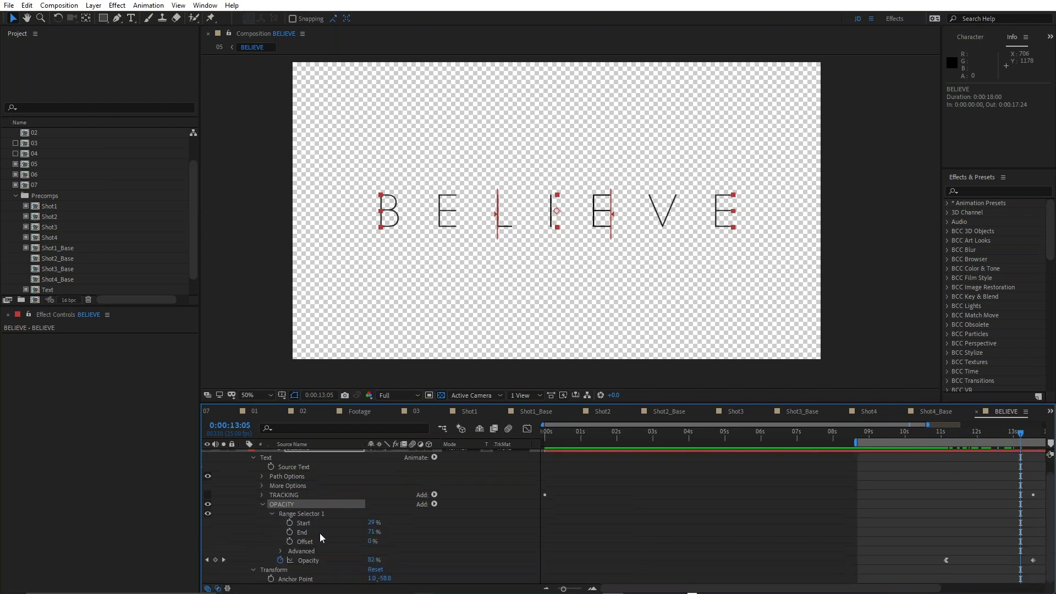
{"action": "left_click", "coordinate": [283, 550]}
{"action": "scroll", "coordinate": [324, 545], "scroll_direction": "down", "scroll_amount": 4}
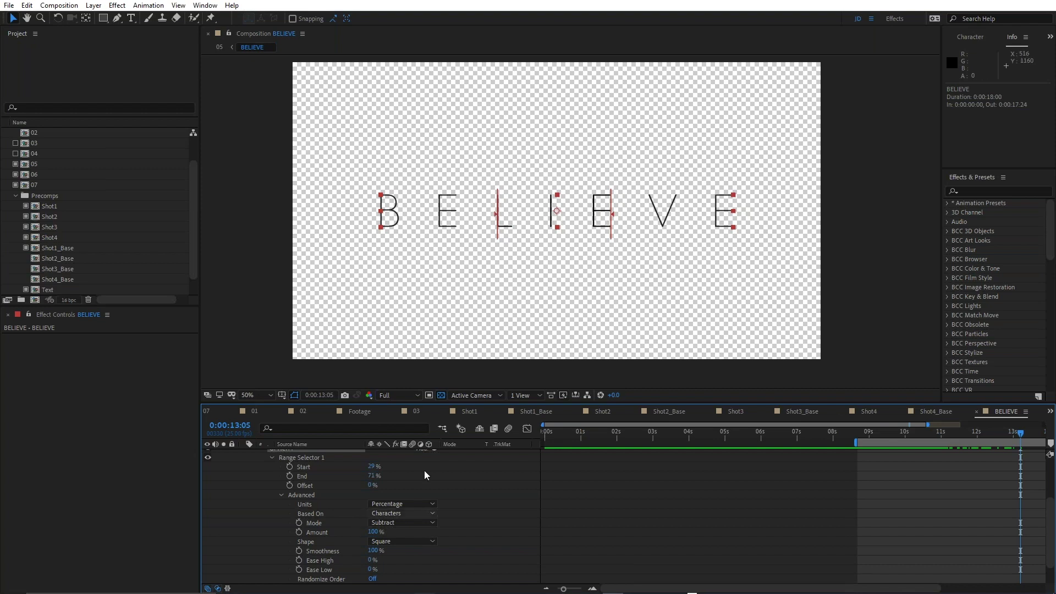
- Try the Add mode on the OPACITY range selector, check it at 0:00:12:21, and restore the mode to Subtract
{"action": "left_click", "coordinate": [388, 523]}
{"action": "left_click", "coordinate": [393, 451]}
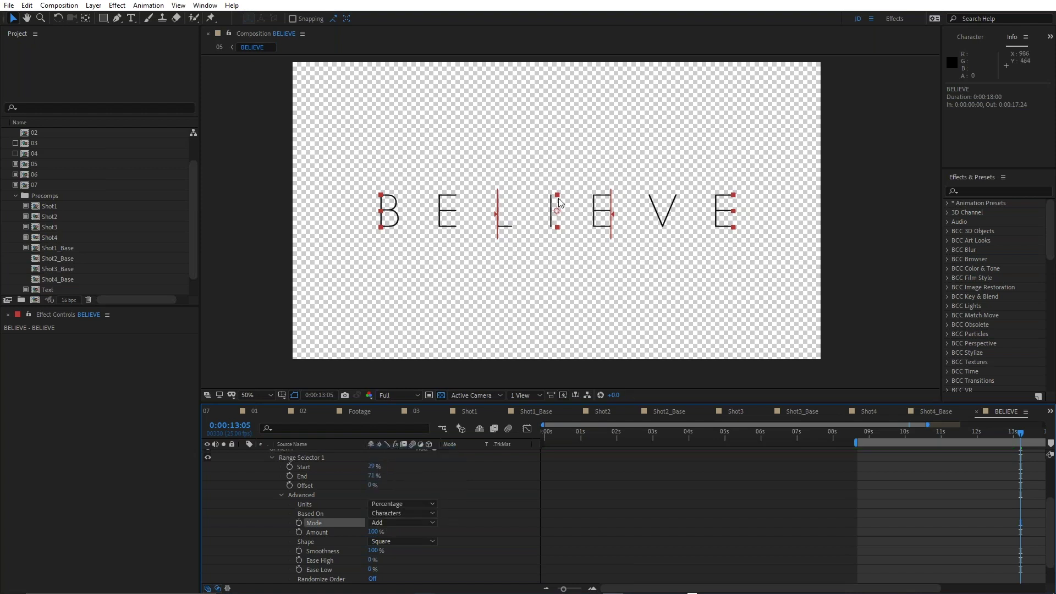
{"action": "left_click_drag", "start_coordinate": [1036, 433], "coordinate": [1007, 450]}
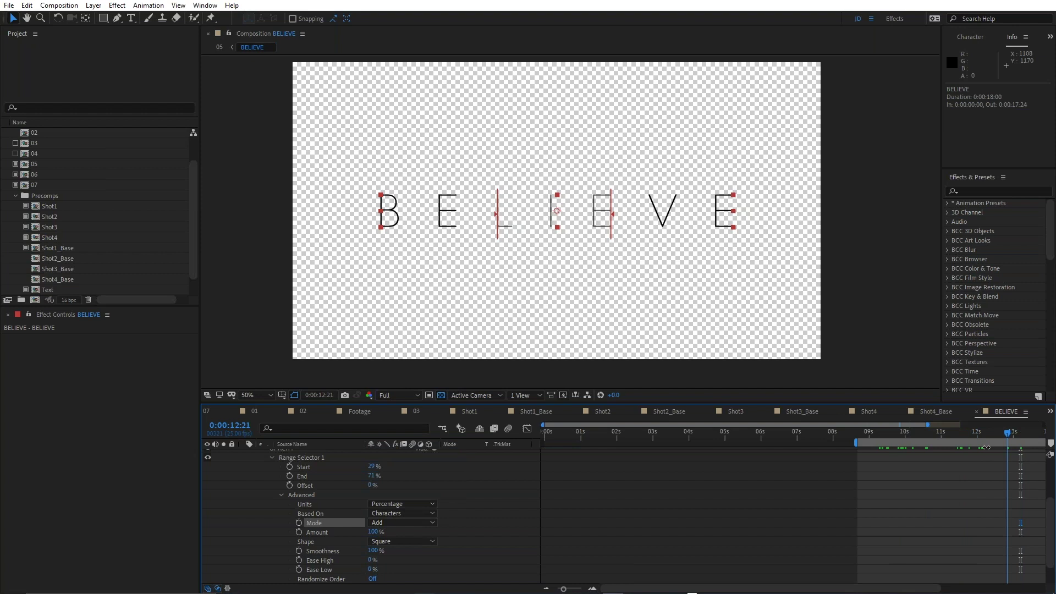
{"action": "left_click", "coordinate": [408, 523]}
{"action": "left_click", "coordinate": [406, 462]}
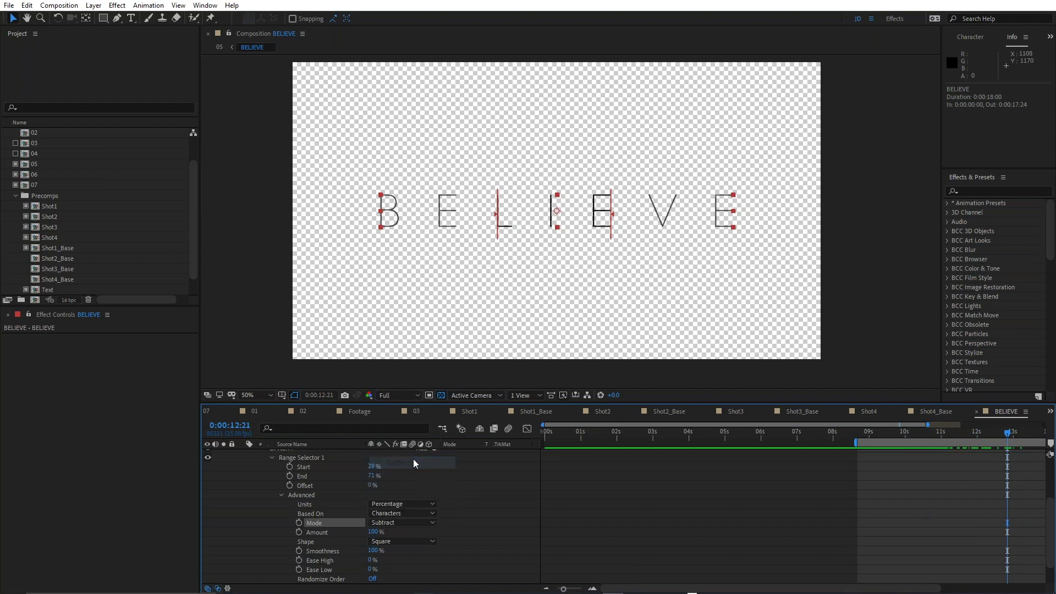
- Scrub the BELIEVE title to 0:00:10:10 with both the TRACKING and OPACITY animators enabled
{"action": "left_click_drag", "start_coordinate": [905, 430], "coordinate": [713, 440]}
{"action": "left_click_drag", "start_coordinate": [638, 467], "coordinate": [924, 449]}
{"action": "scroll", "coordinate": [340, 498], "scroll_direction": "up", "scroll_amount": 3}
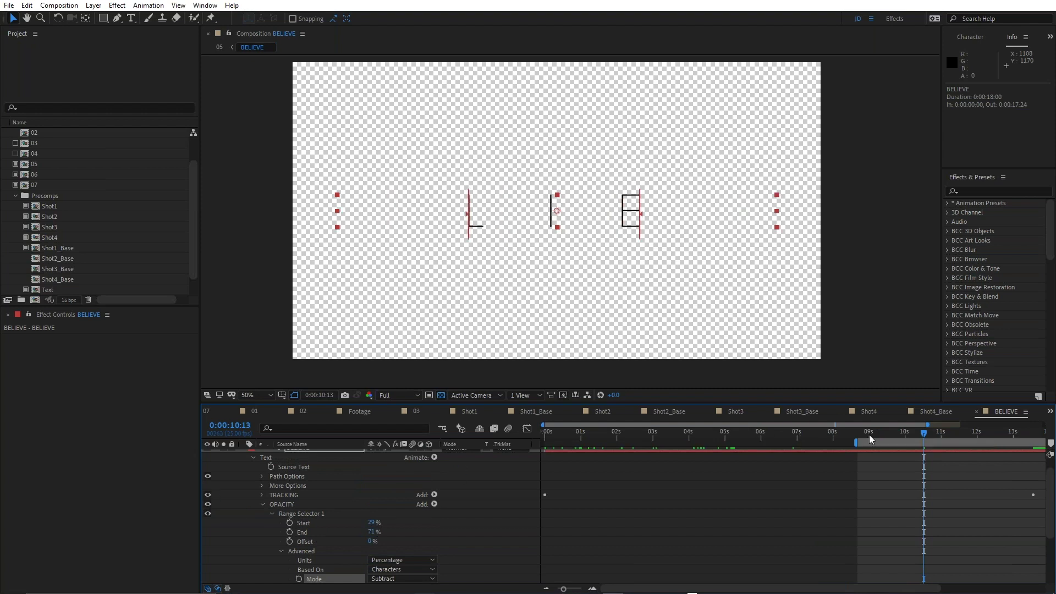
{"action": "left_click_drag", "start_coordinate": [873, 433], "coordinate": [919, 433]}
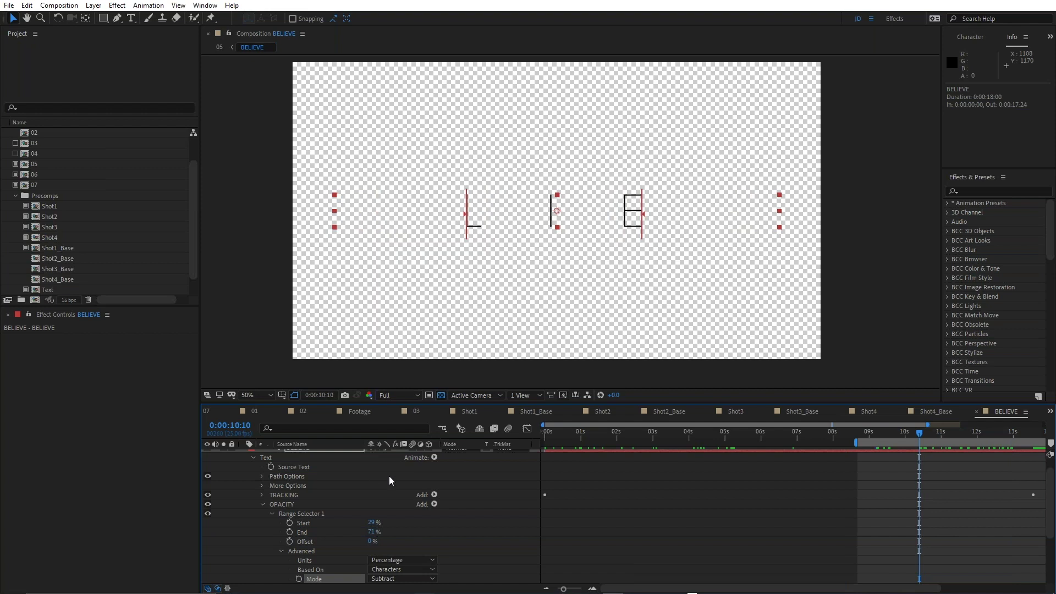
{"action": "scroll", "coordinate": [520, 525], "scroll_direction": "up", "scroll_amount": 1}
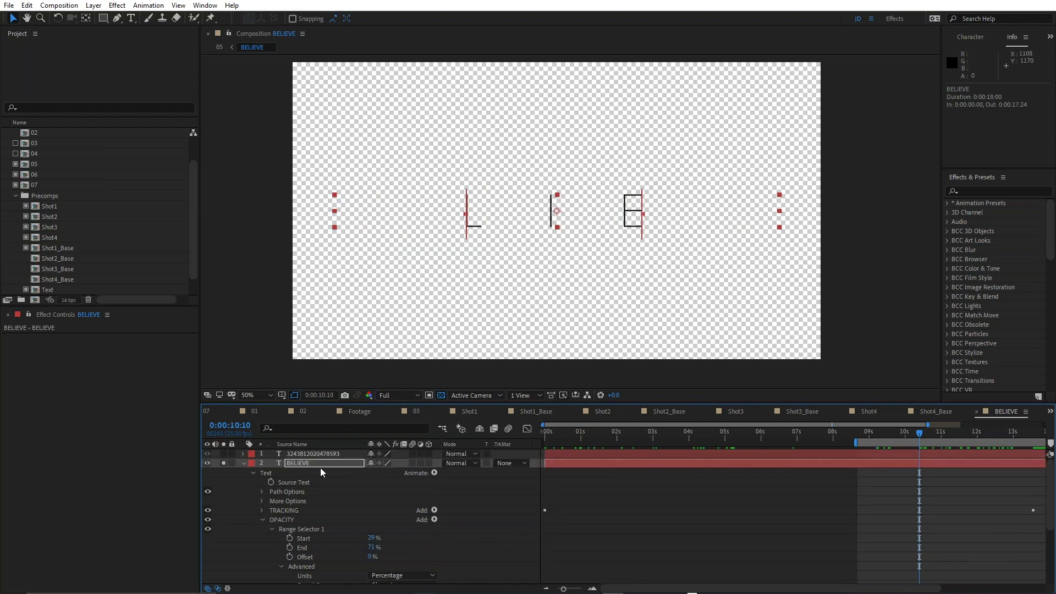
- Collapse the BELIEVE layer, solo the number text layer above it as well, and scrub both to 0:00:12:09
{"action": "left_click", "coordinate": [293, 463]}
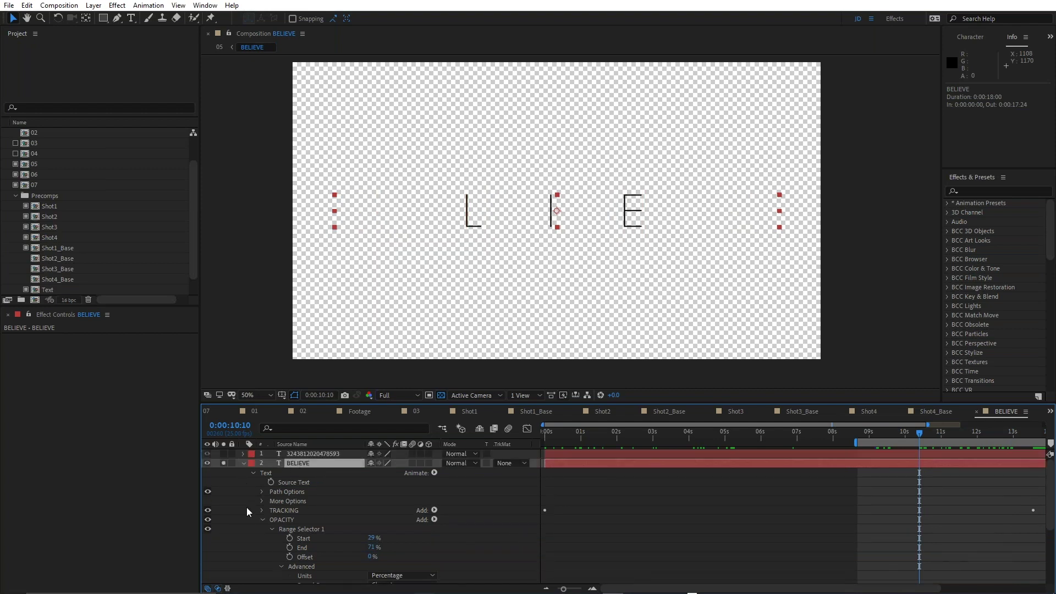
{"action": "left_click", "coordinate": [243, 463]}
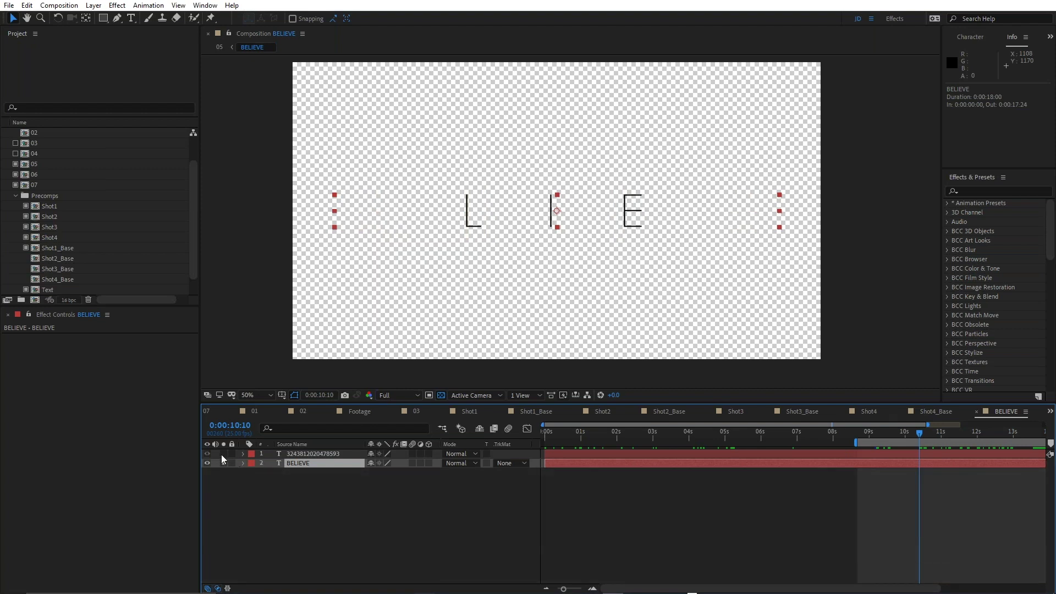
{"action": "left_click", "coordinate": [306, 454]}
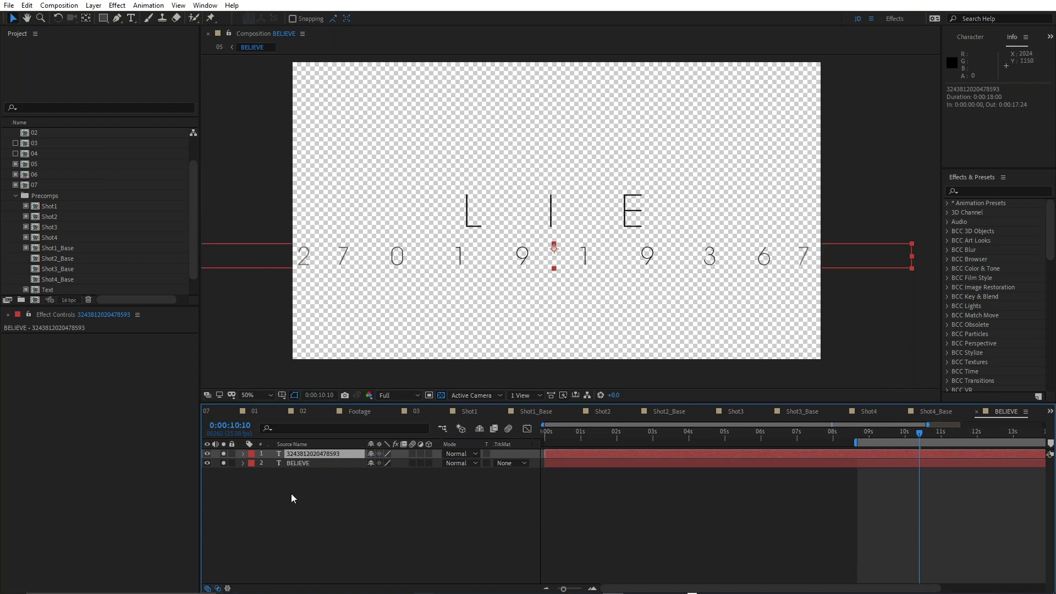
{"action": "left_click_drag", "start_coordinate": [914, 434], "coordinate": [991, 457]}
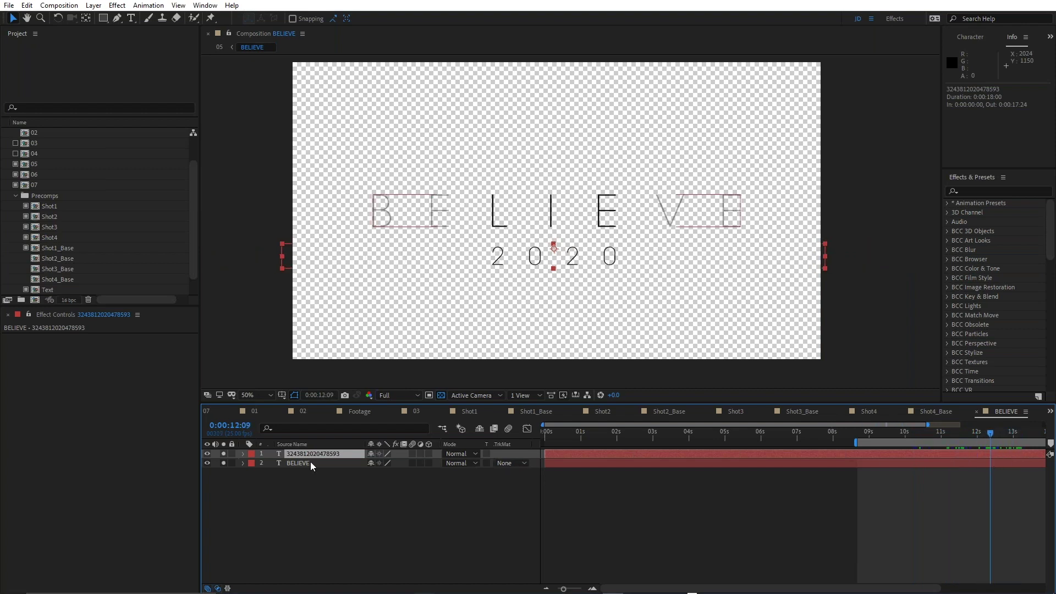
- Reveal the number layer's modified properties and collapse its TRACKING, OPACITY, CHARACTEROFFSET and BLUR animators
{"action": "key", "text": "u"}
{"action": "key", "text": "u"}
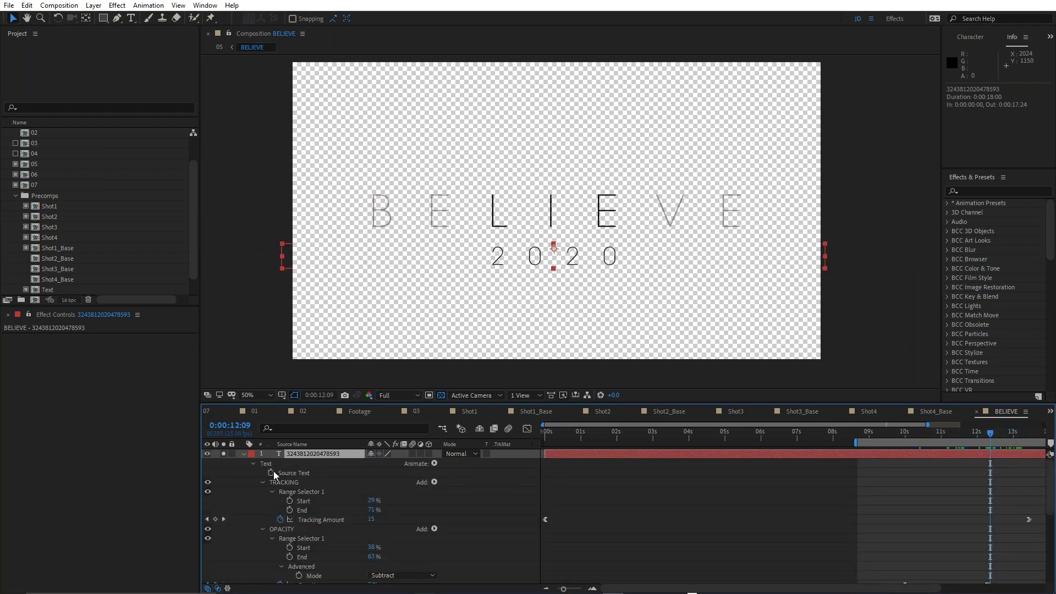
{"action": "left_click", "coordinate": [263, 482]}
{"action": "left_click", "coordinate": [262, 491]}
{"action": "left_click", "coordinate": [262, 501]}
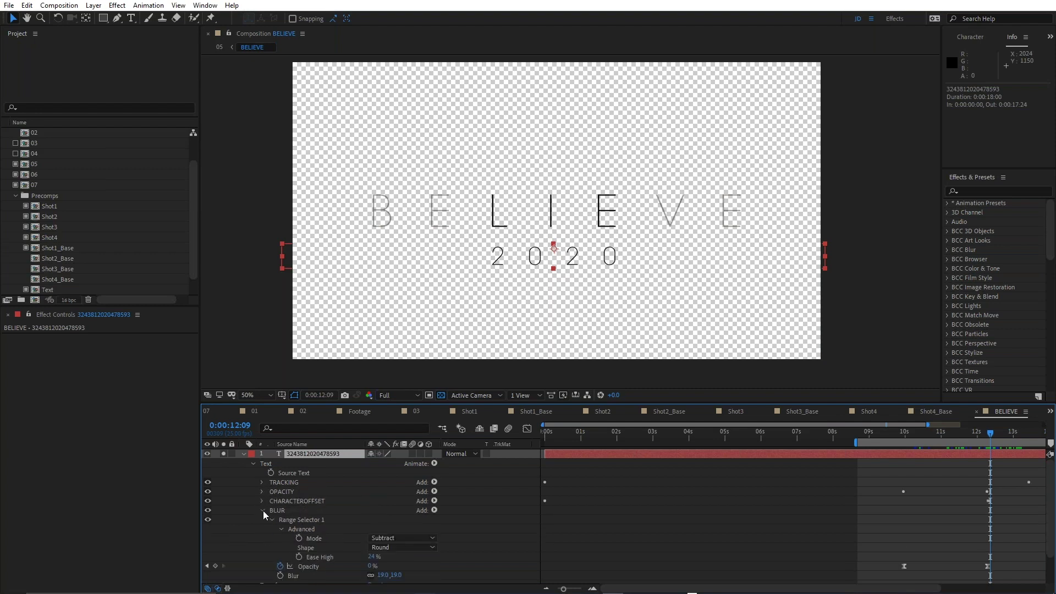
{"action": "left_click", "coordinate": [263, 509]}
- Hide the BELIEVE layer, look over the number layer's TRACKING, OPACITY and CHARACTEROFFSET animators and the Character Offset property, and scrub to 0:00:12:08
{"action": "left_click", "coordinate": [208, 548]}
{"action": "left_click", "coordinate": [285, 484]}
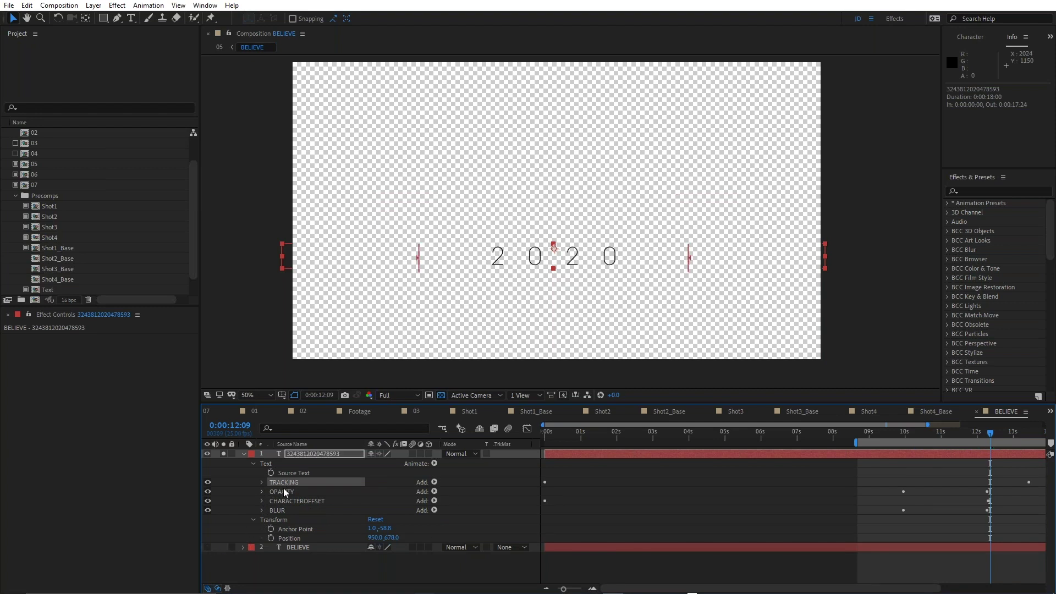
{"action": "left_click", "coordinate": [282, 493]}
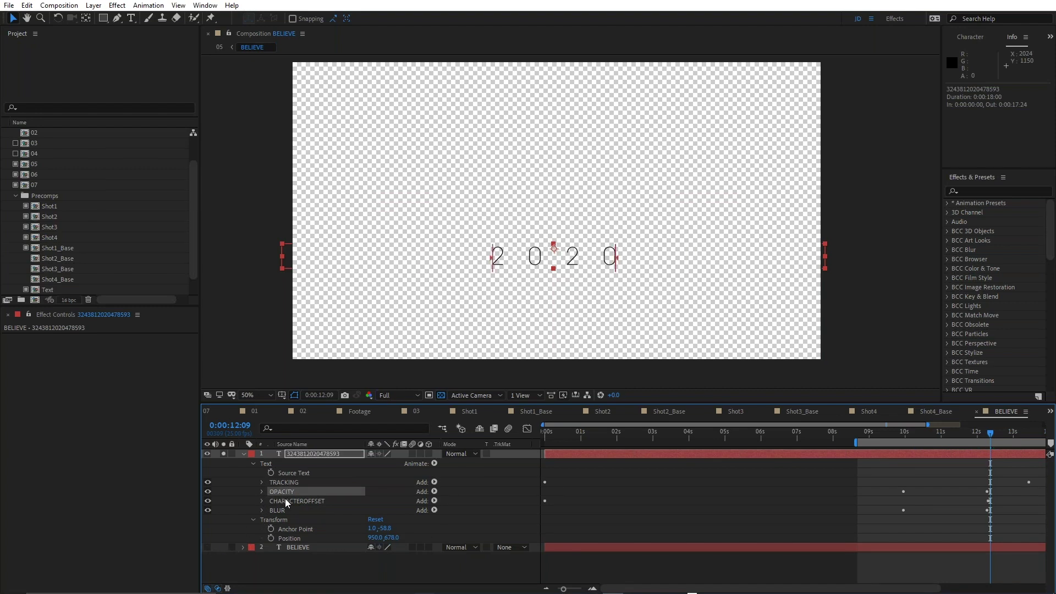
{"action": "left_click", "coordinate": [285, 499]}
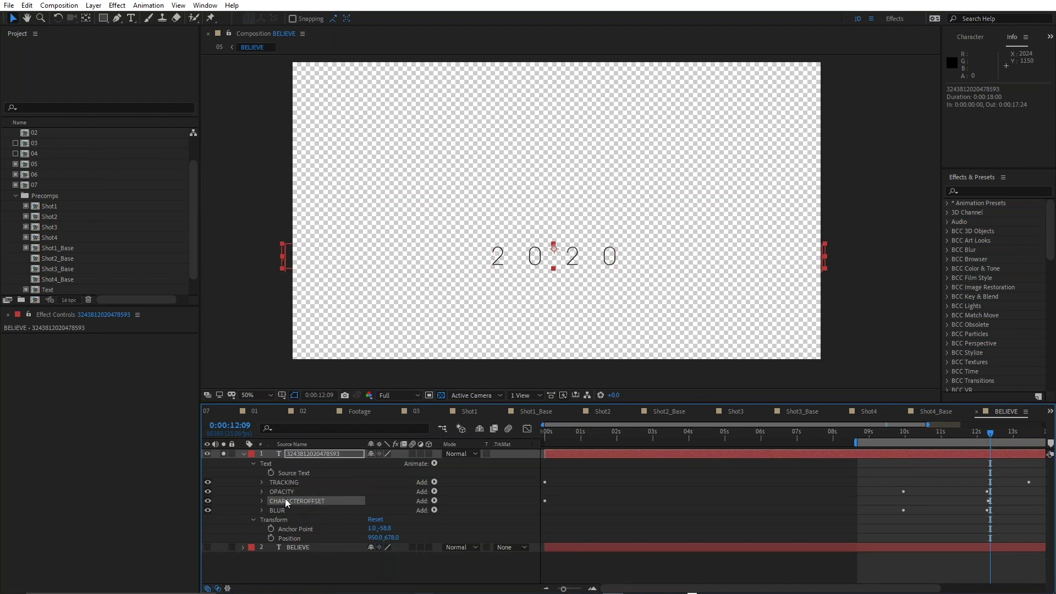
{"action": "left_click", "coordinate": [434, 464]}
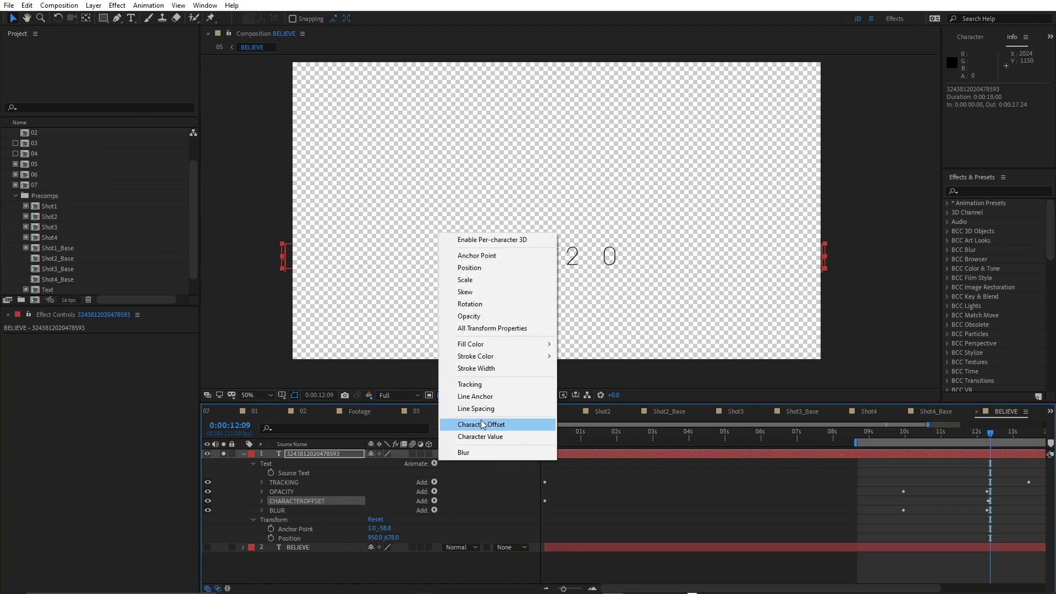
{"action": "left_click_drag", "start_coordinate": [735, 437], "coordinate": [988, 450]}
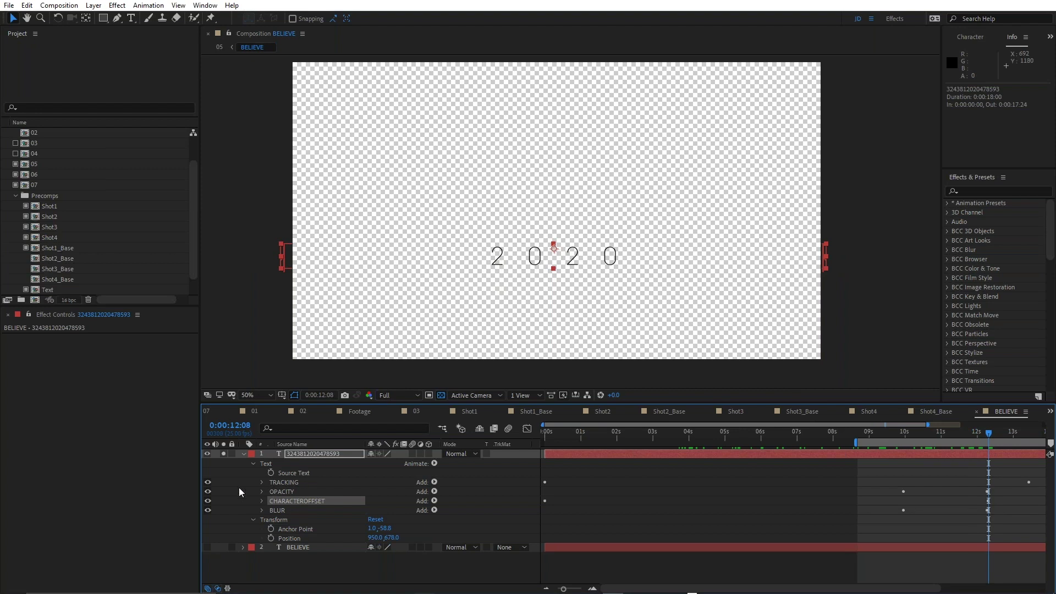
- Disable the OPACITY, TRACKING and BLUR animators and scrub the number layer from 0:00:10:00 to 0:00:12:12 with only CHARACTEROFFSET active
{"action": "left_click_drag", "start_coordinate": [207, 491], "coordinate": [207, 482]}
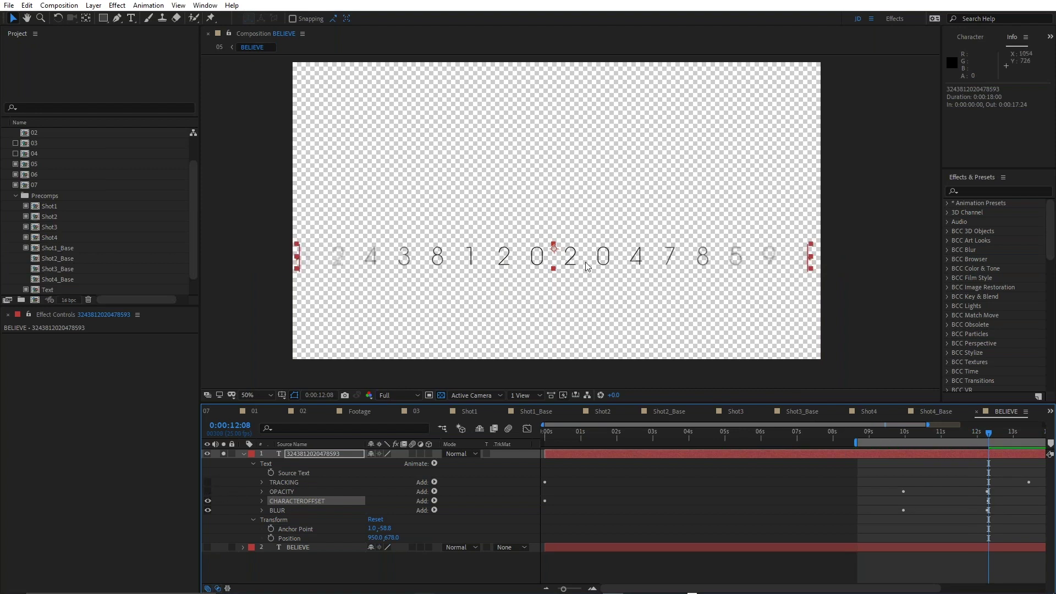
{"action": "left_click", "coordinate": [207, 510]}
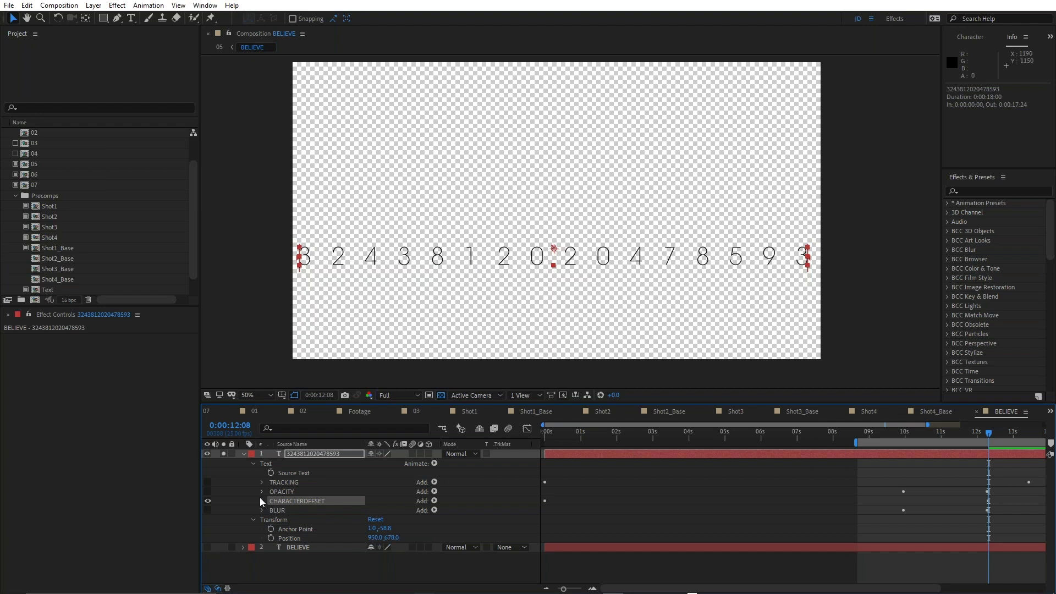
{"action": "left_click_drag", "start_coordinate": [991, 432], "coordinate": [905, 454]}
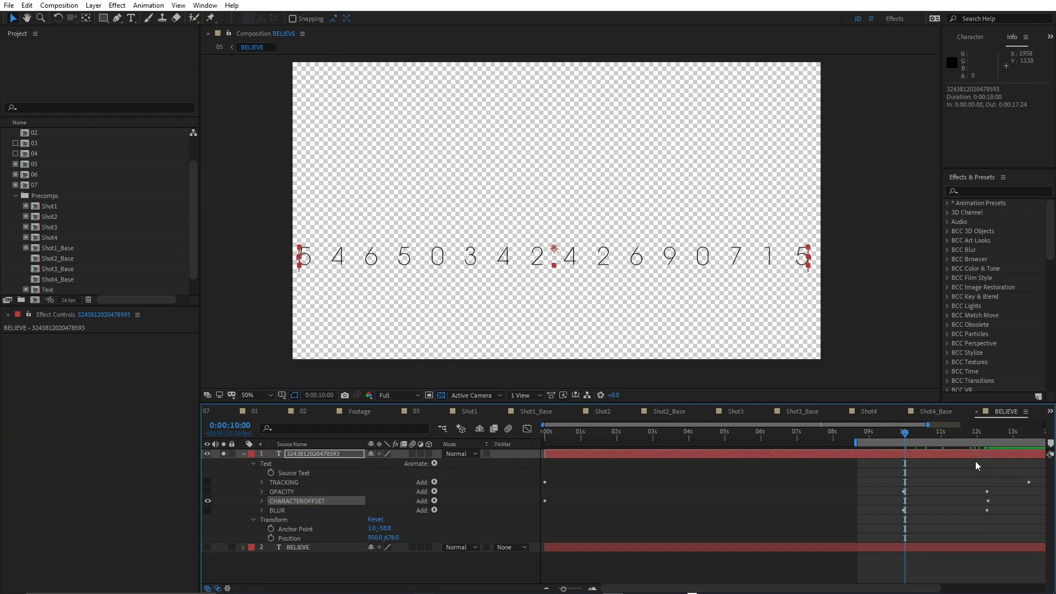
{"action": "left_click_drag", "start_coordinate": [901, 428], "coordinate": [995, 455]}
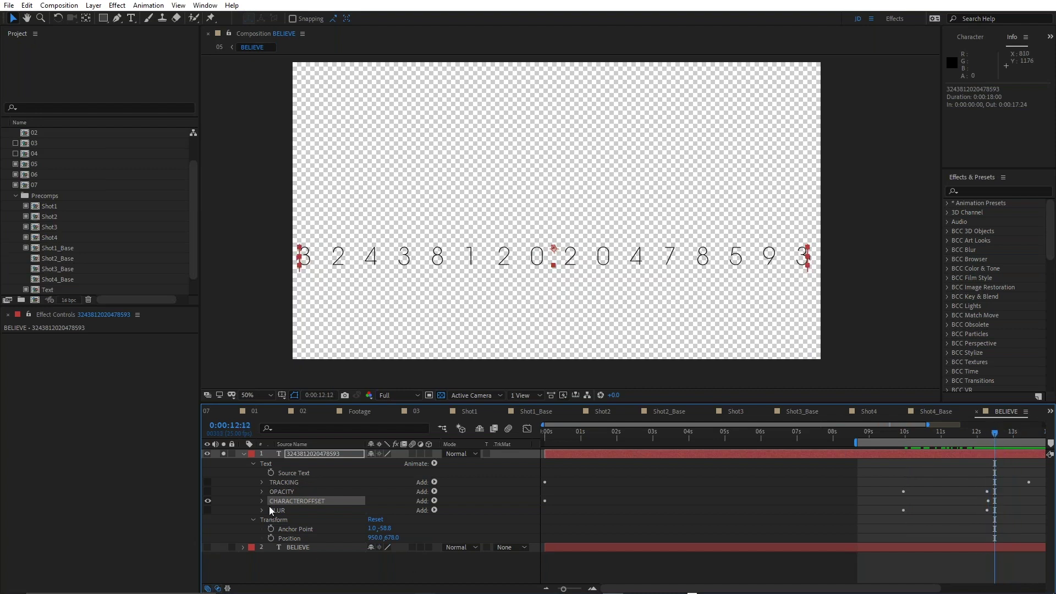
- Re-enable the OPACITY and TRACKING animators on the number layer, scrubbing to 0:00:12:03 and 0:00:13:13 to check each
{"action": "left_click", "coordinate": [207, 491]}
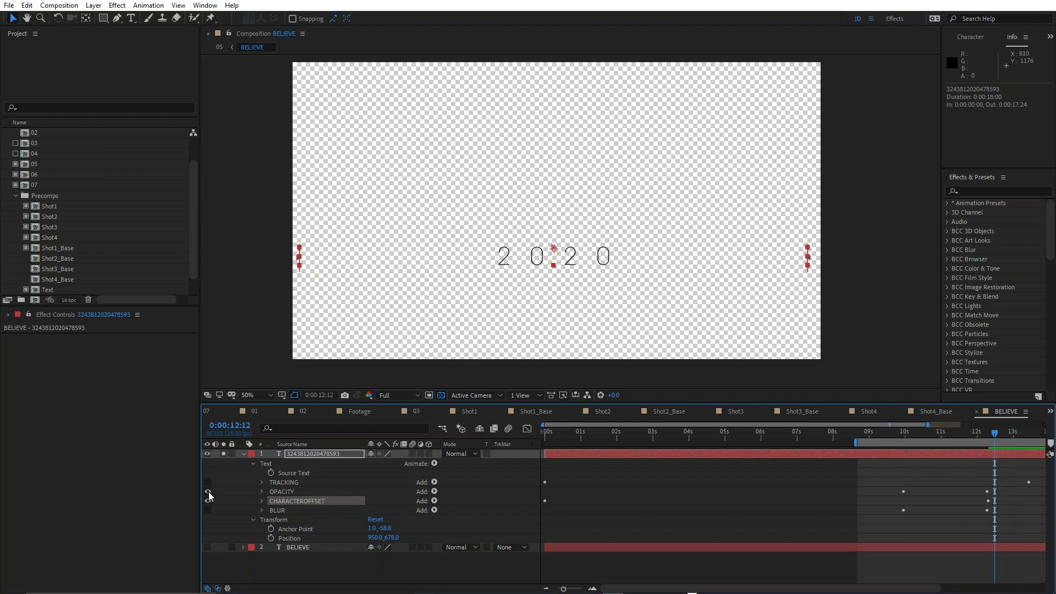
{"action": "left_click_drag", "start_coordinate": [932, 435], "coordinate": [982, 460]}
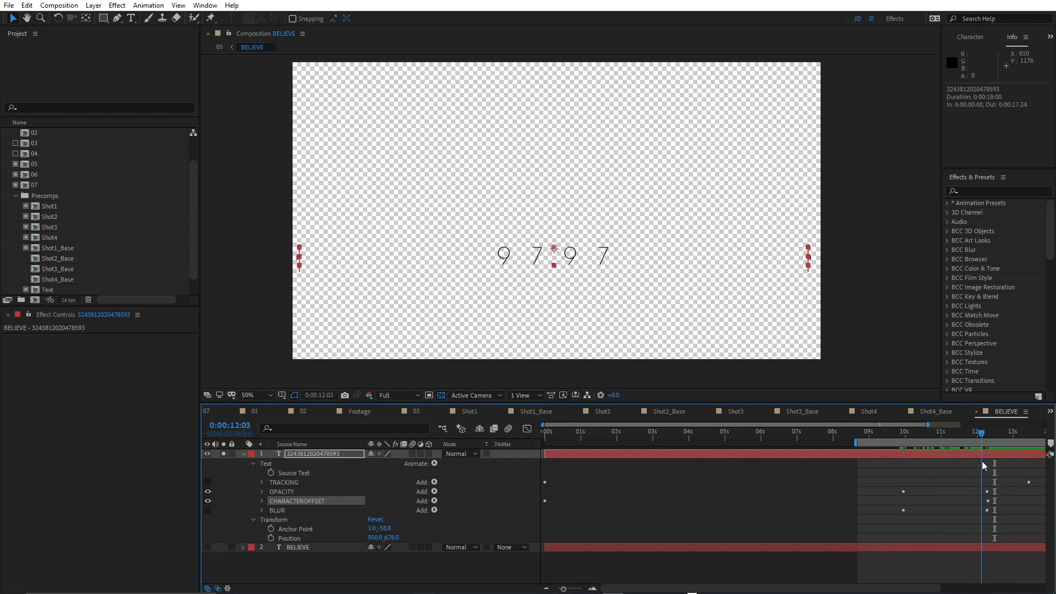
{"action": "left_click", "coordinate": [279, 482]}
{"action": "left_click", "coordinate": [207, 482]}
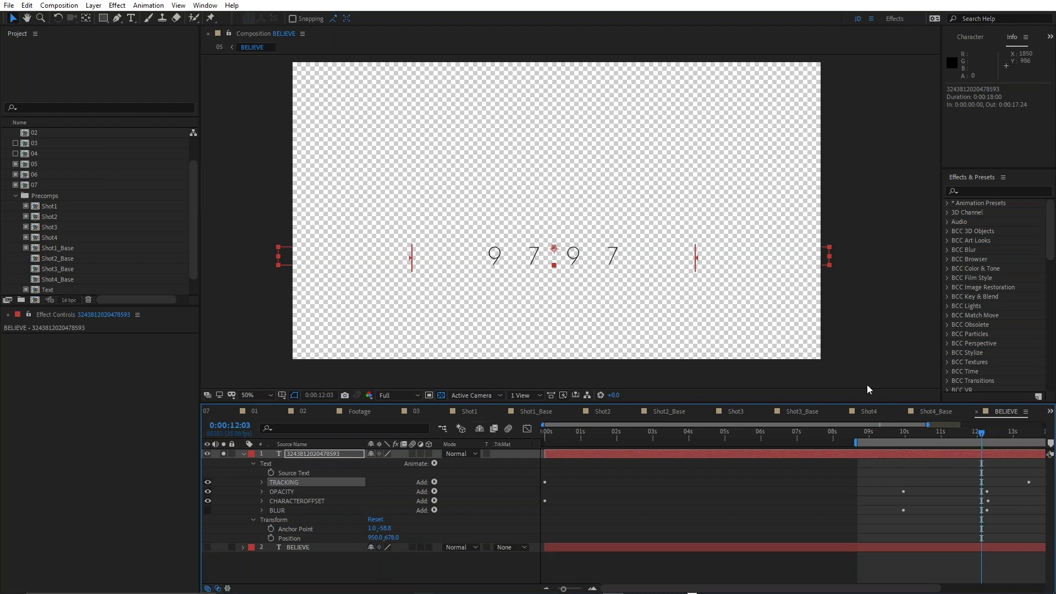
{"action": "left_click_drag", "start_coordinate": [991, 434], "coordinate": [1031, 433]}
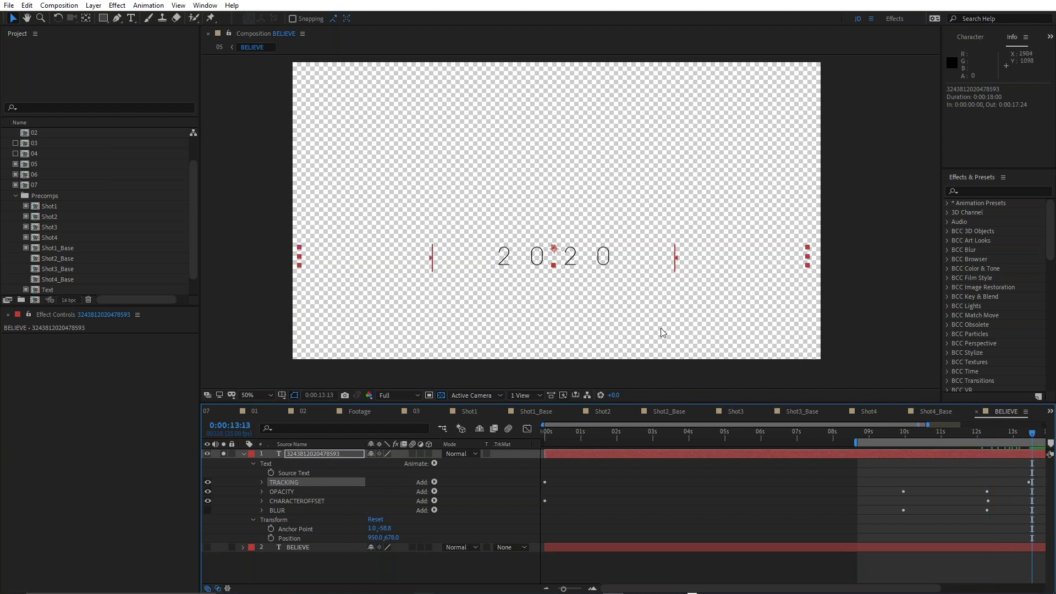
- Check the Blur property among the text animators, then enable BLUR and disable TRACKING and OPACITY on the number layer
{"action": "left_click", "coordinate": [276, 511]}
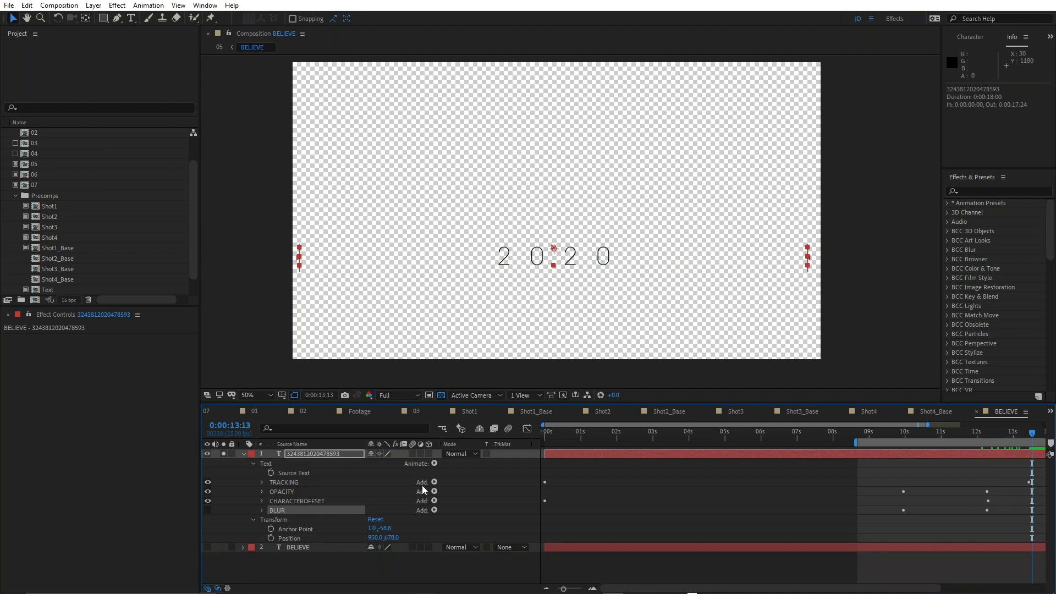
{"action": "left_click", "coordinate": [434, 463]}
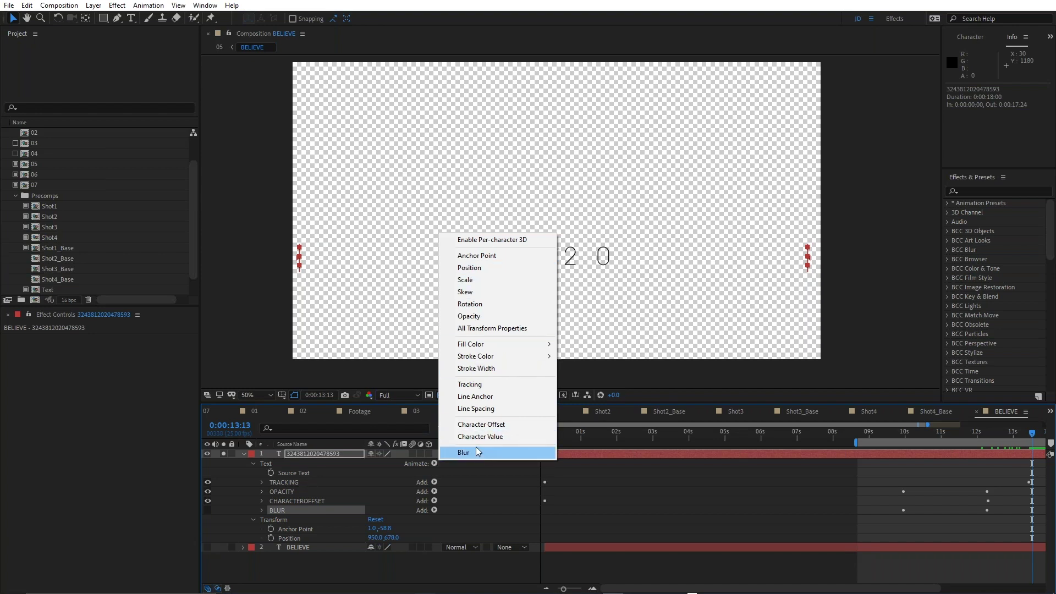
{"action": "left_click", "coordinate": [671, 483]}
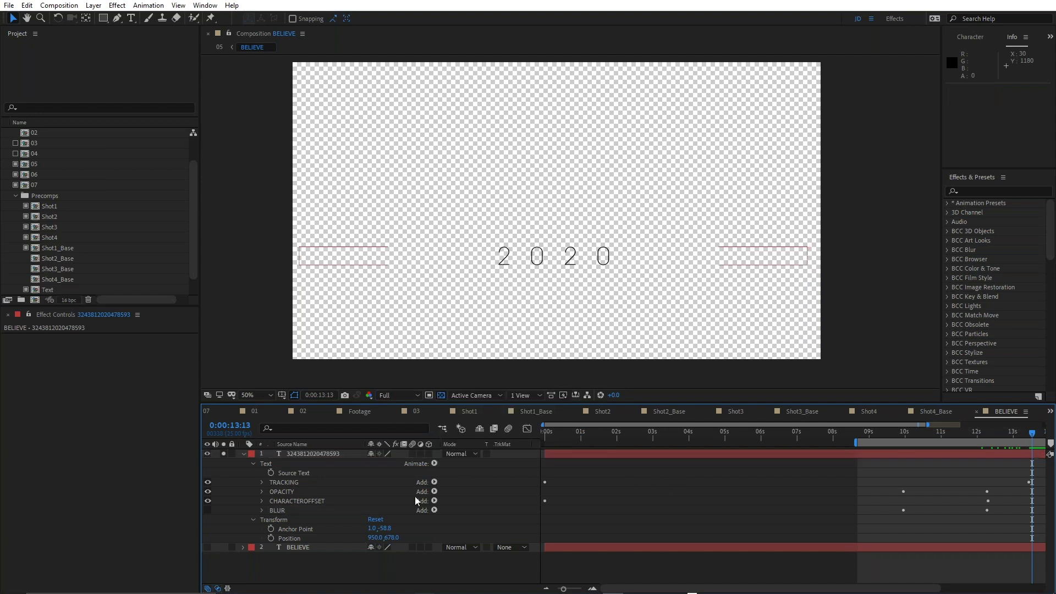
{"action": "left_click", "coordinate": [280, 510]}
{"action": "left_click", "coordinate": [208, 511]}
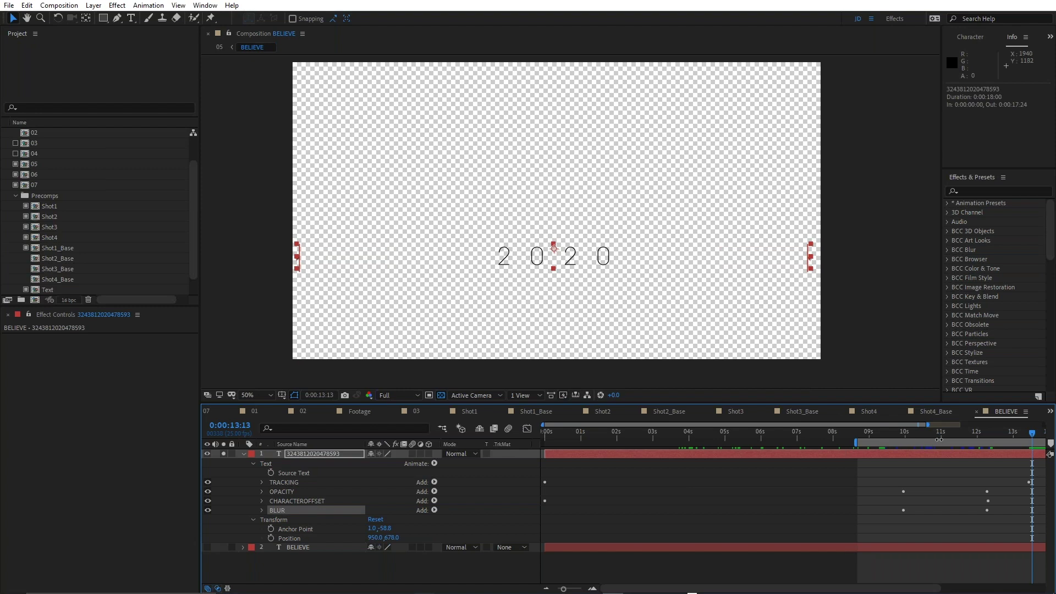
{"action": "left_click_drag", "start_coordinate": [208, 482], "coordinate": [208, 492]}
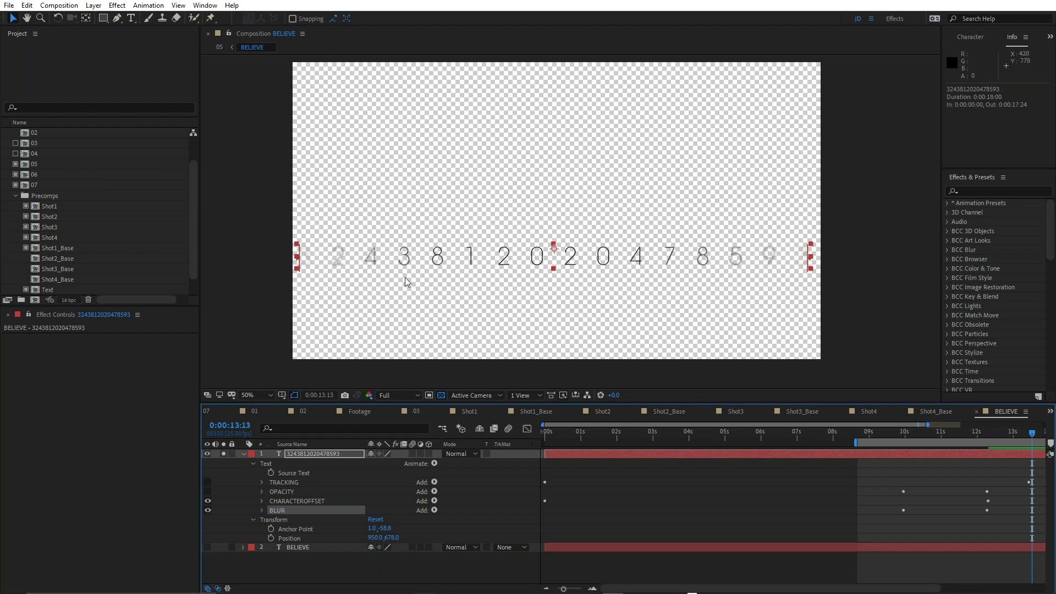
- Expand the BLUR animator and examine its range selector's advanced settings
{"action": "left_click", "coordinate": [261, 510]}
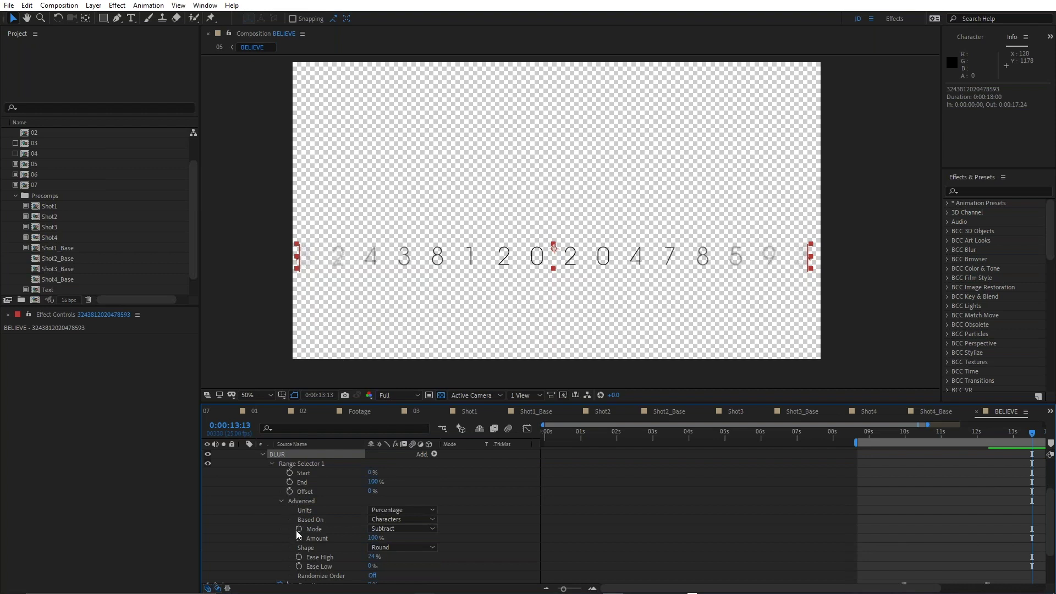
{"action": "left_click", "coordinate": [281, 502]}
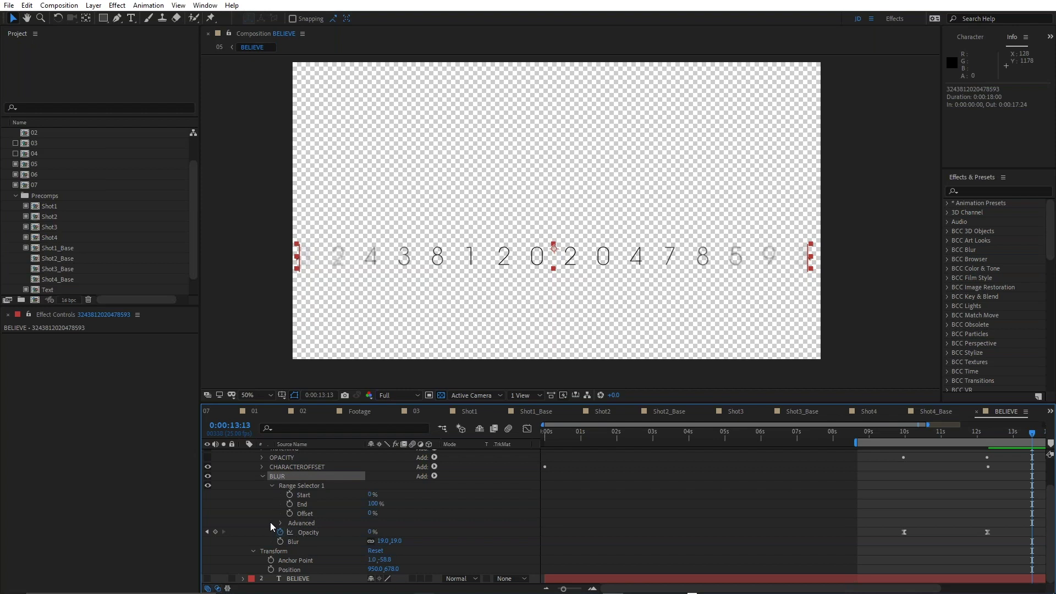
{"action": "left_click", "coordinate": [281, 523]}
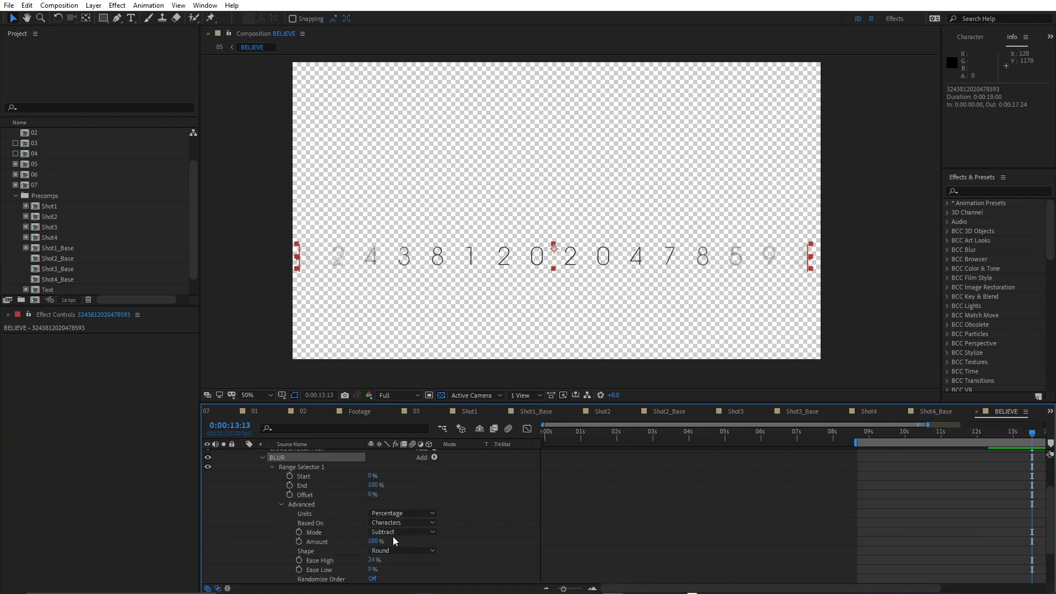
- Try the Square shape on the BLUR range selector, restore the shape to Round, and collapse the animator
{"action": "left_click", "coordinate": [312, 552]}
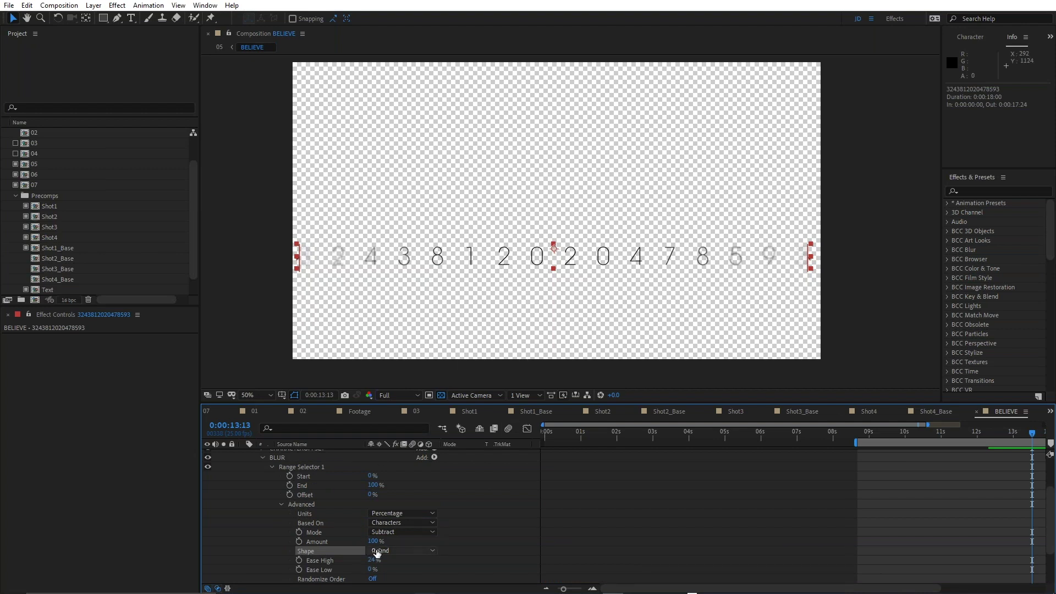
{"action": "left_click", "coordinate": [397, 551]}
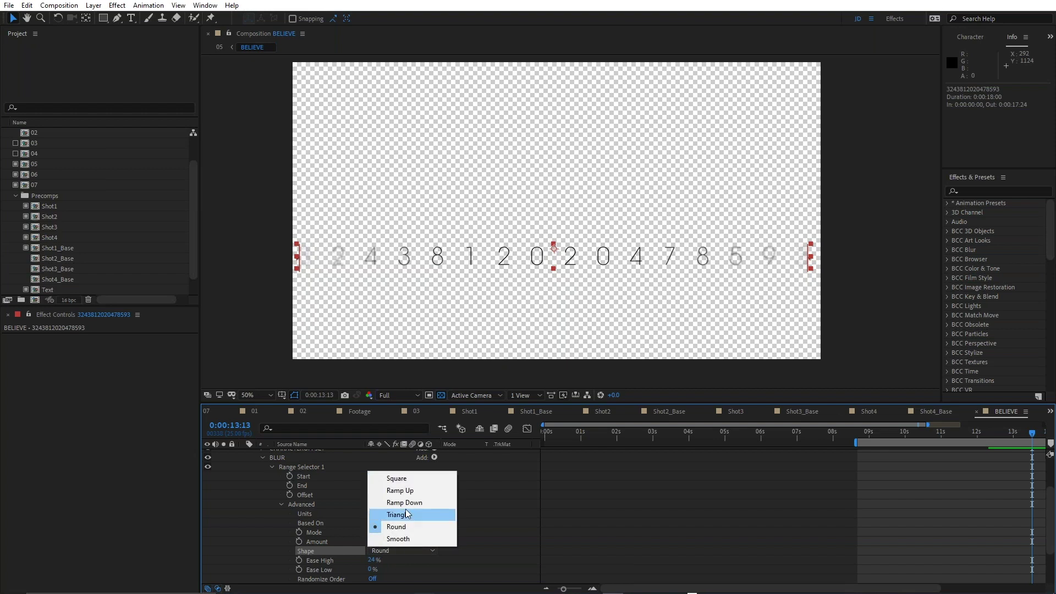
{"action": "left_click", "coordinate": [404, 478]}
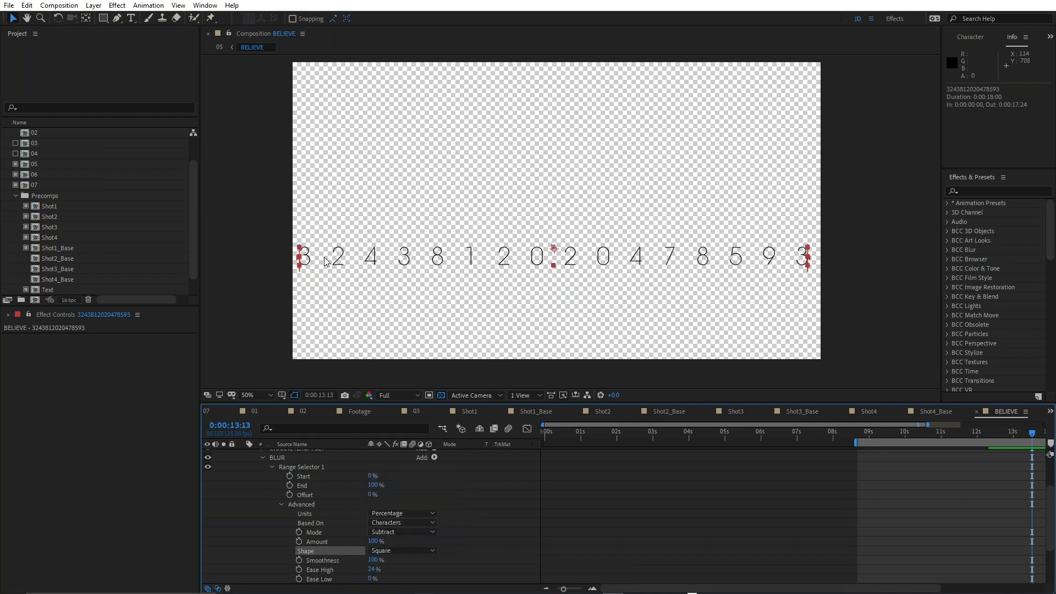
{"action": "scroll", "coordinate": [326, 262], "scroll_direction": "up", "scroll_amount": 2}
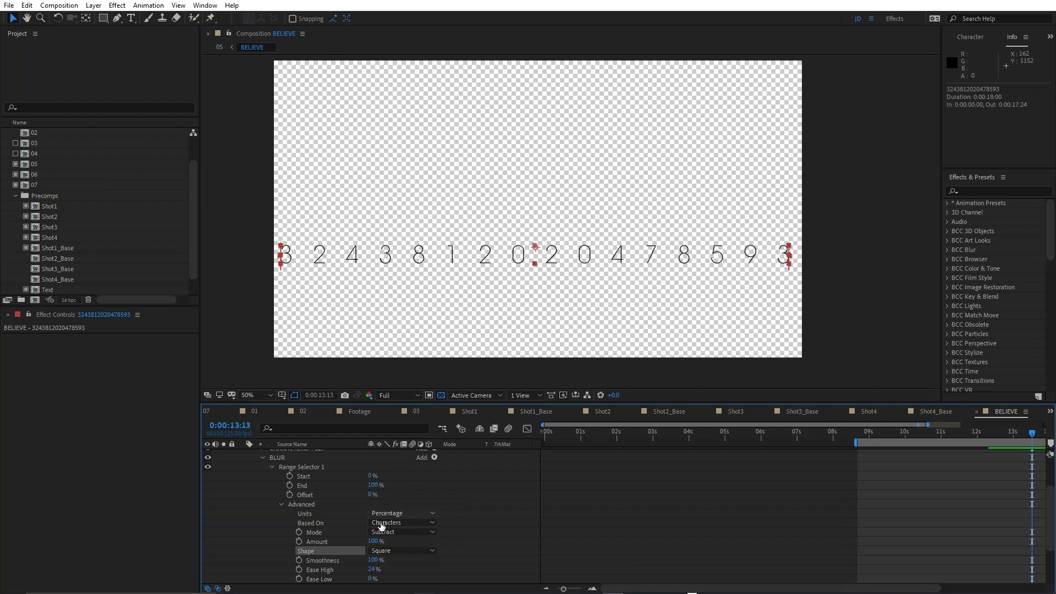
{"action": "left_click", "coordinate": [400, 550]}
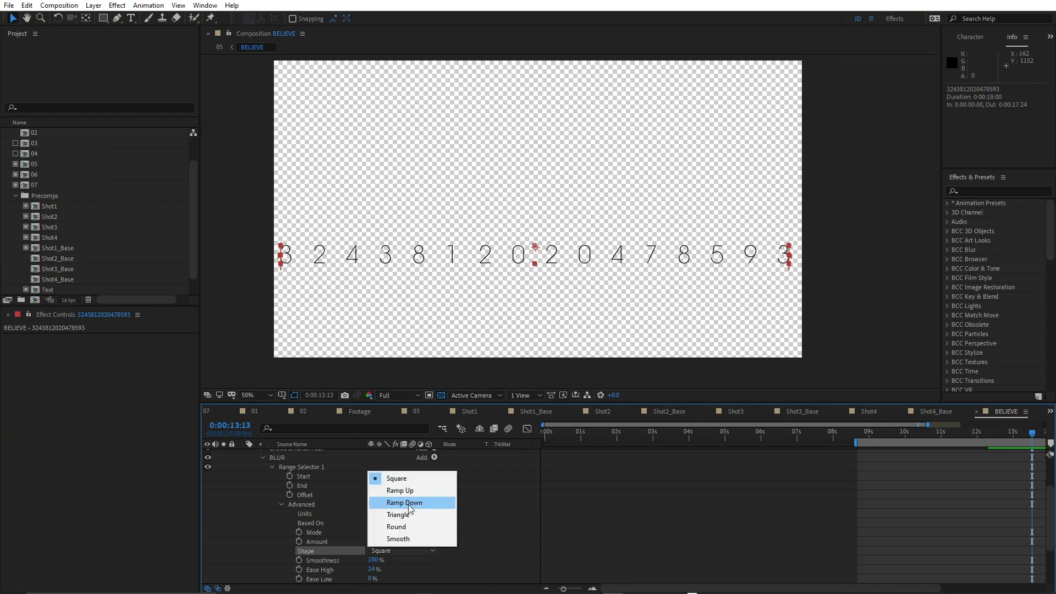
{"action": "left_click", "coordinate": [410, 526]}
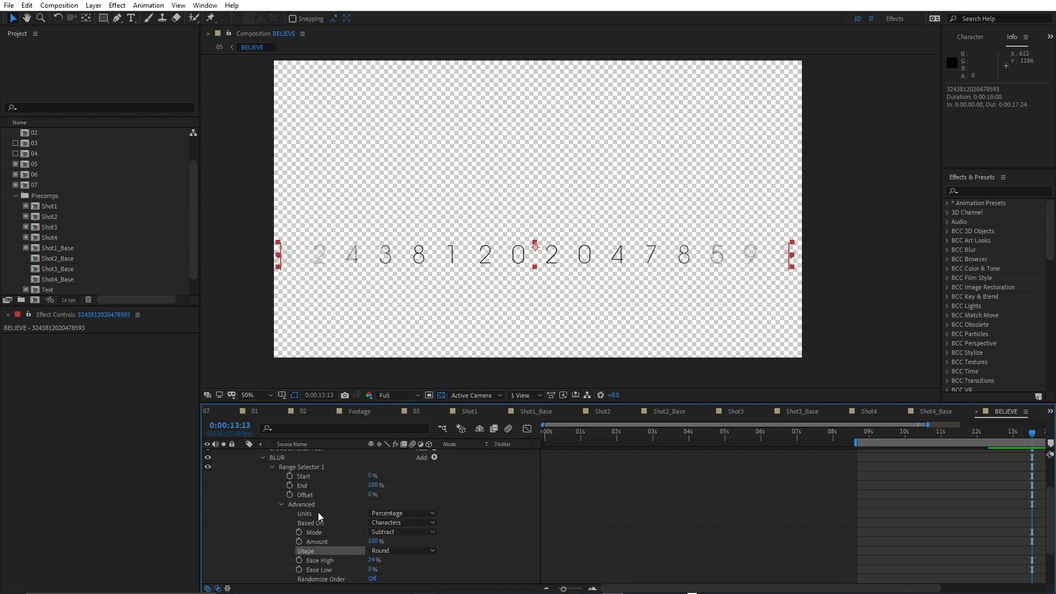
{"action": "scroll", "coordinate": [319, 516], "scroll_direction": "up", "scroll_amount": 2}
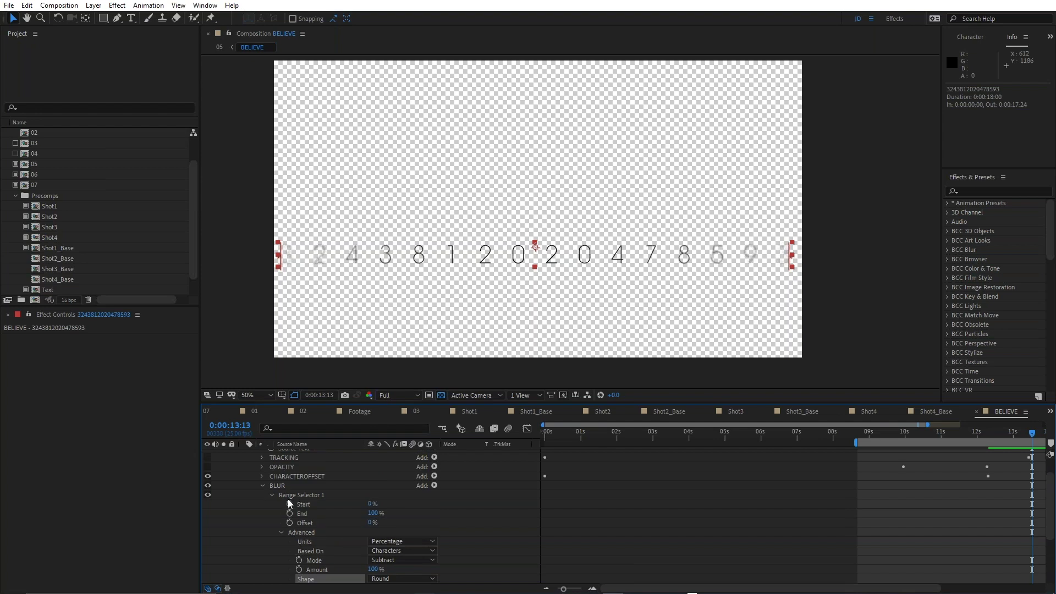
{"action": "left_click", "coordinate": [262, 486]}
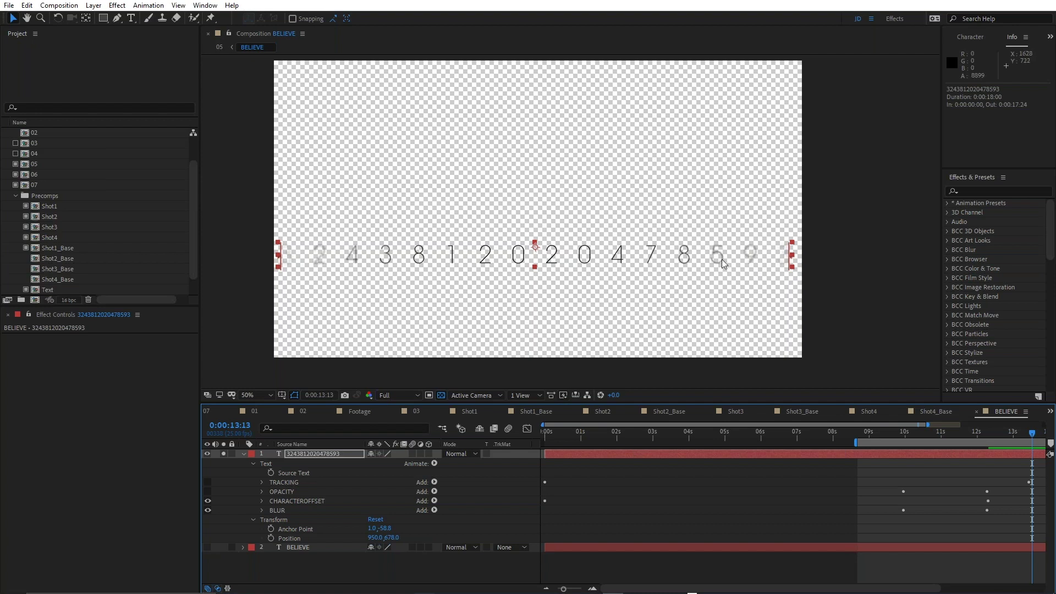
- Inspect the blurred outer digits up close and re-enable the number layer's disabled text animators
{"action": "scroll", "coordinate": [725, 264], "scroll_direction": "up", "scroll_amount": 4}
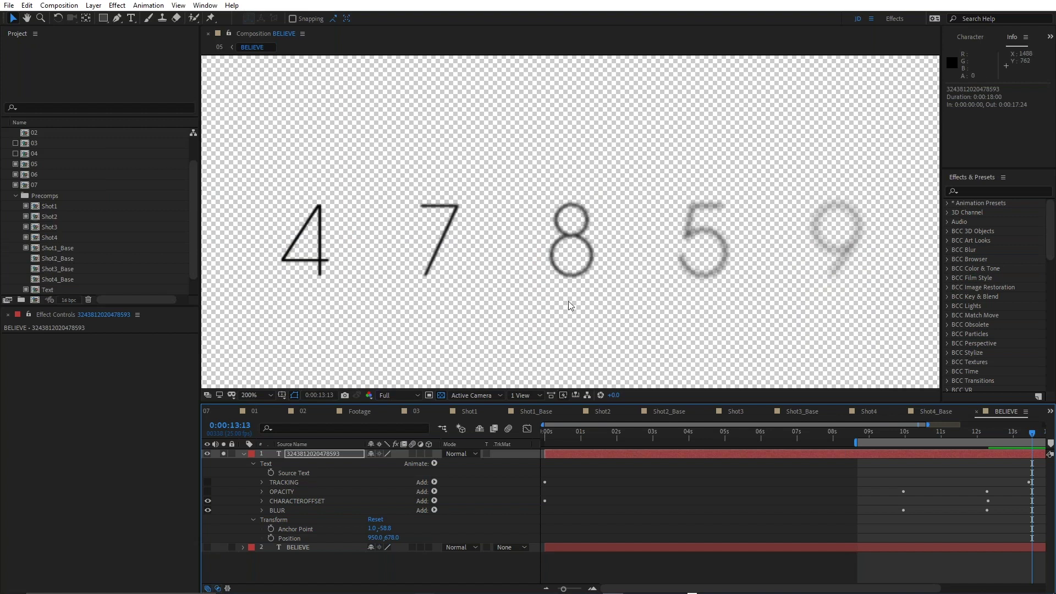
{"action": "scroll", "coordinate": [648, 235], "scroll_direction": "down", "scroll_amount": 4}
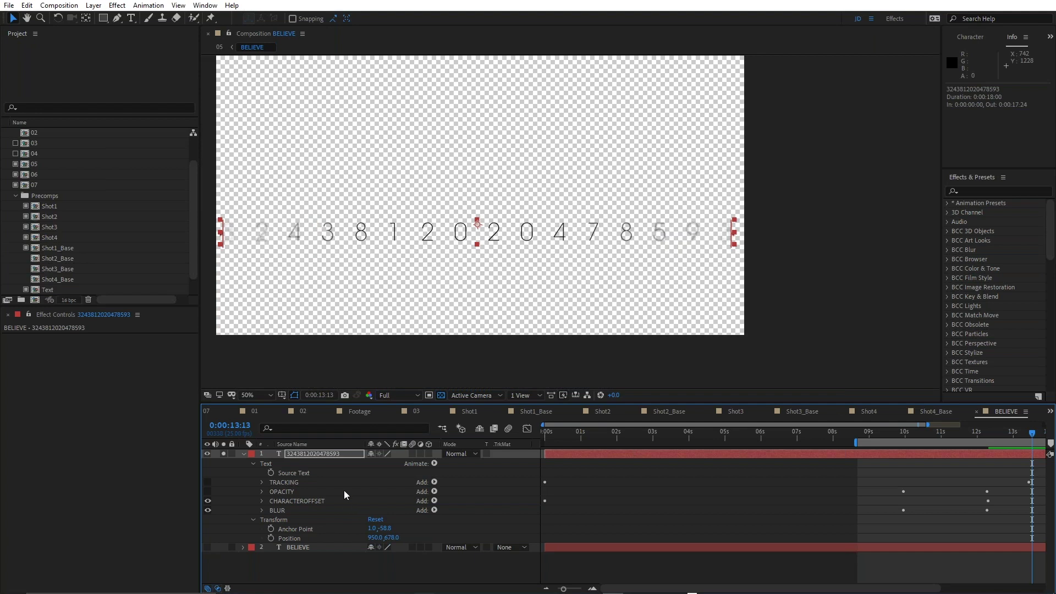
{"action": "left_click_drag", "start_coordinate": [207, 501], "coordinate": [208, 482]}
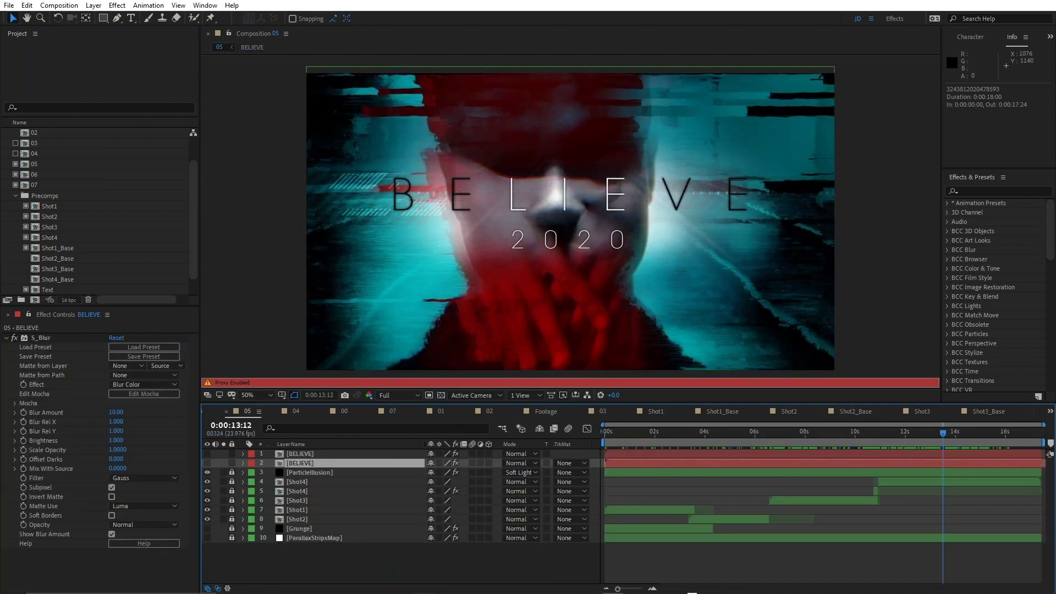
- Reveal composition 05 in the project and turn off its proxy
{"action": "right_click", "coordinate": [474, 561]}
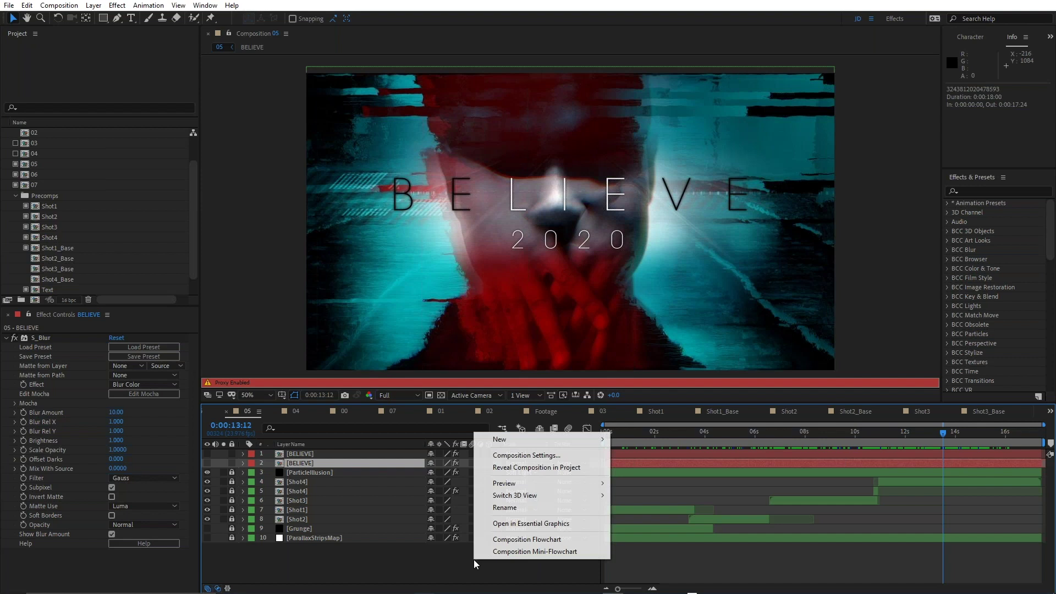
{"action": "left_click", "coordinate": [517, 472]}
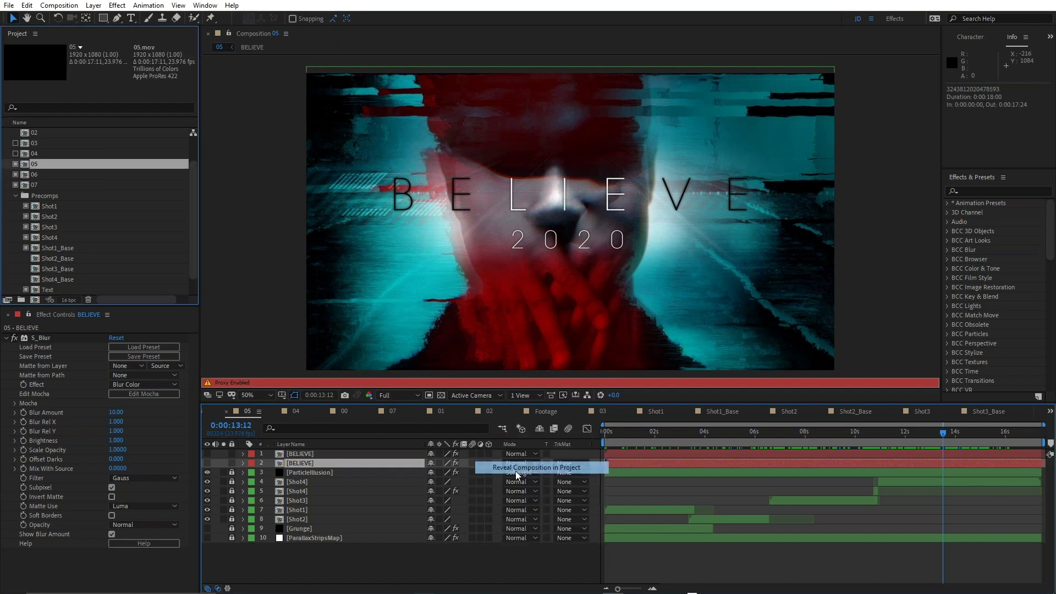
{"action": "left_click", "coordinate": [16, 165]}
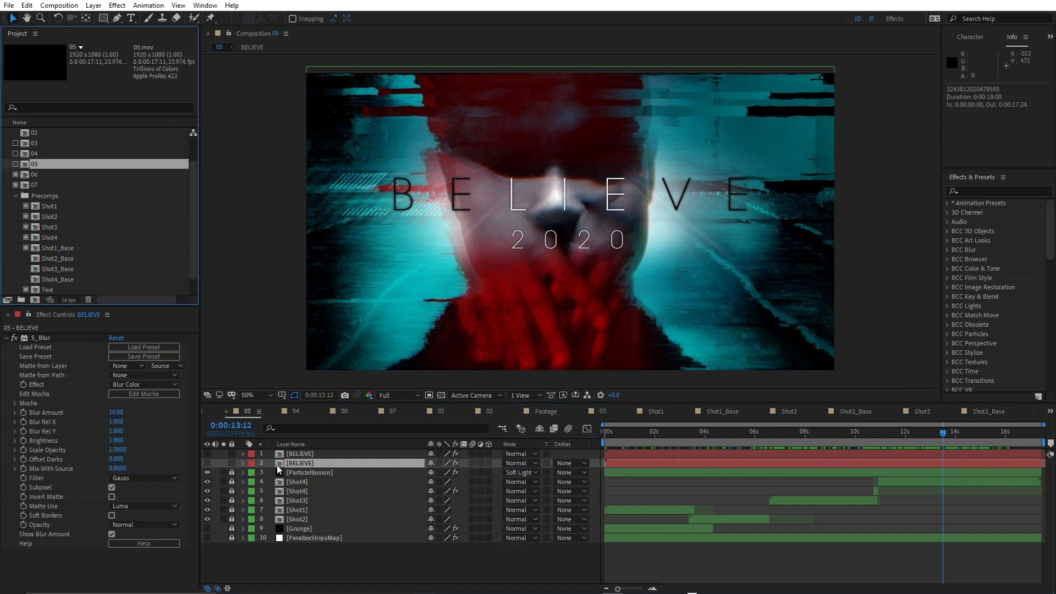
- Turn on the visibility of both BELIEVE layers in composition 05 and solo them
{"action": "left_click_drag", "start_coordinate": [207, 465], "coordinate": [207, 454]}
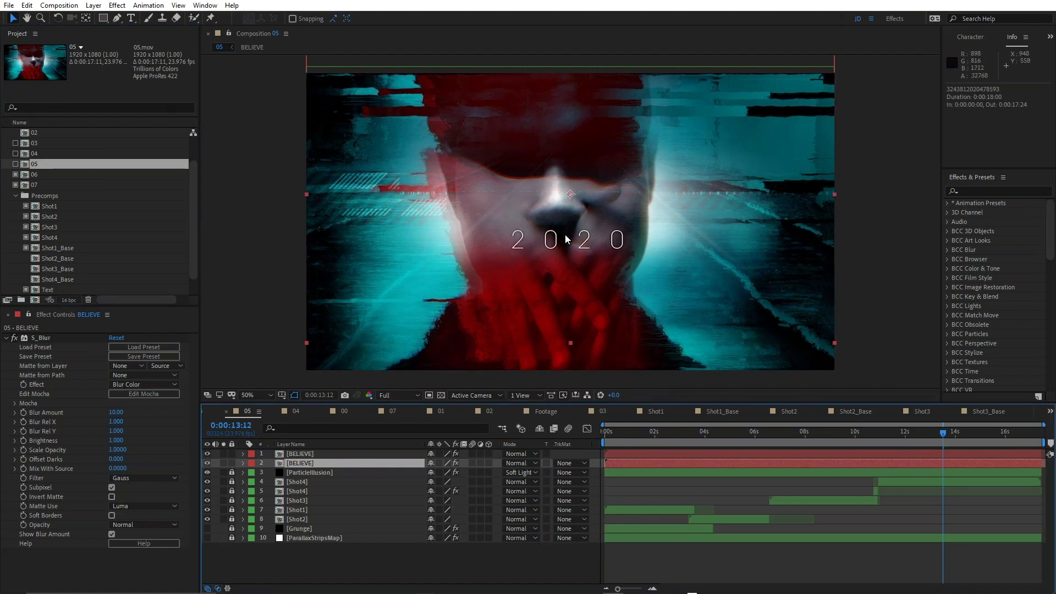
{"action": "left_click", "coordinate": [223, 452]}
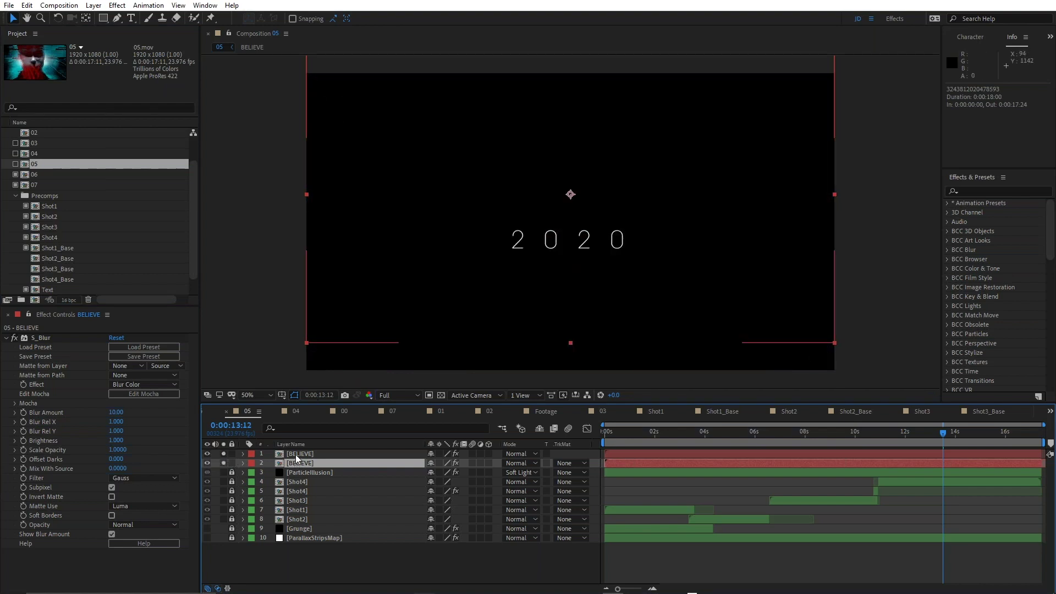
- Inside the BELIEVE precomp, unsolo the number layer, turn on the BELIEVE text layer, and return to composition 05
{"action": "left_click", "coordinate": [296, 454]}
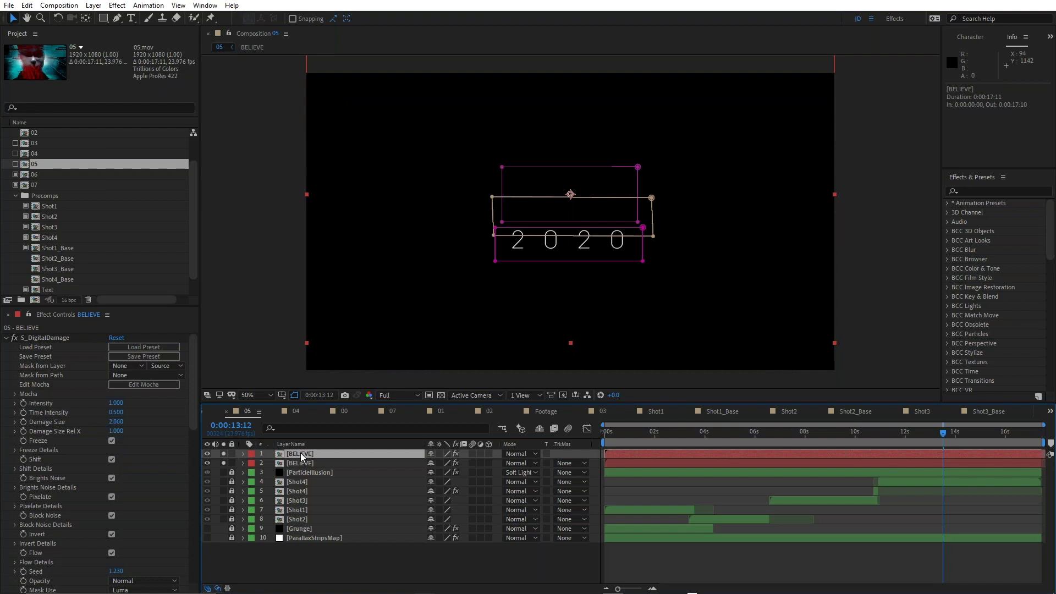
{"action": "double_click", "coordinate": [301, 456]}
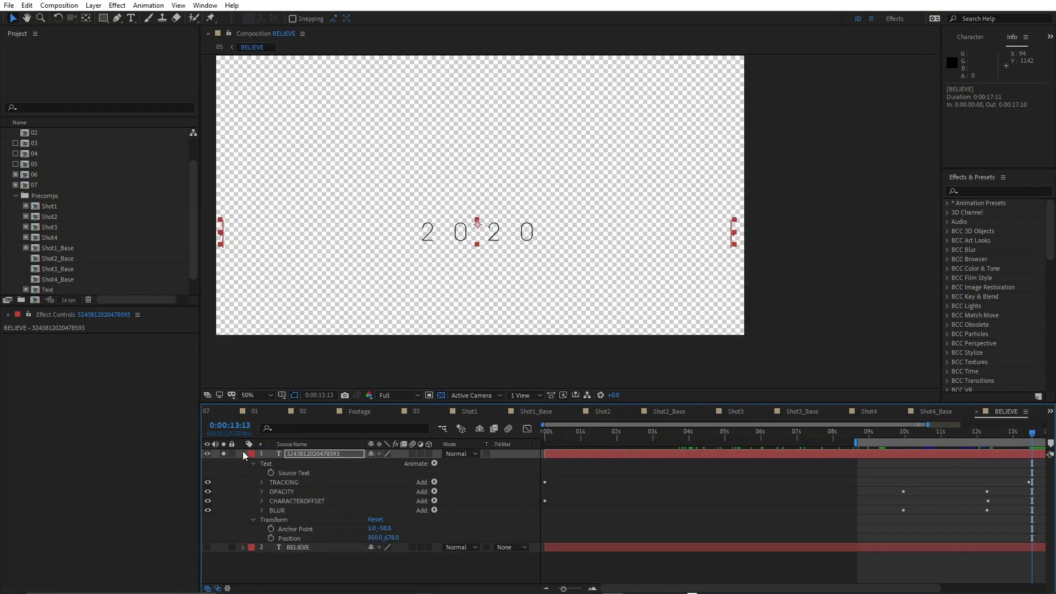
{"action": "left_click", "coordinate": [243, 454]}
{"action": "left_click", "coordinate": [223, 454]}
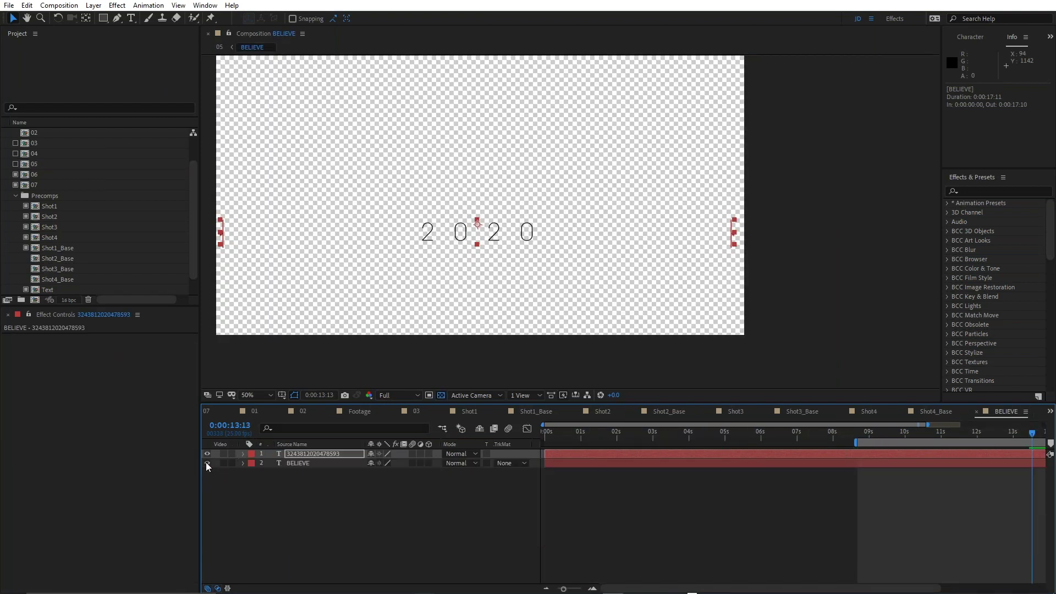
{"action": "left_click", "coordinate": [207, 464]}
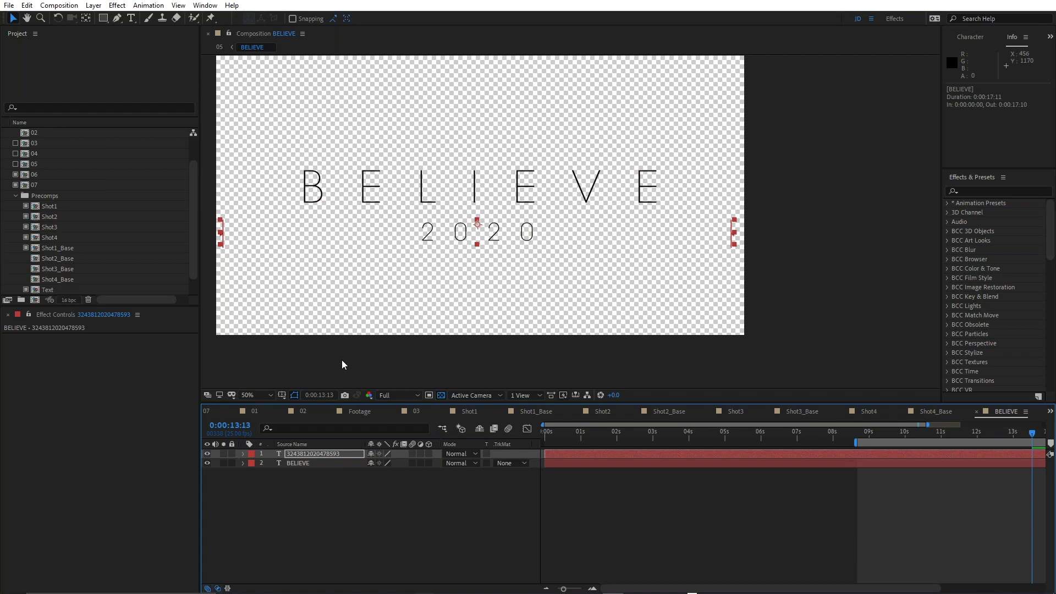
{"action": "key", "text": "ctrl+w"}
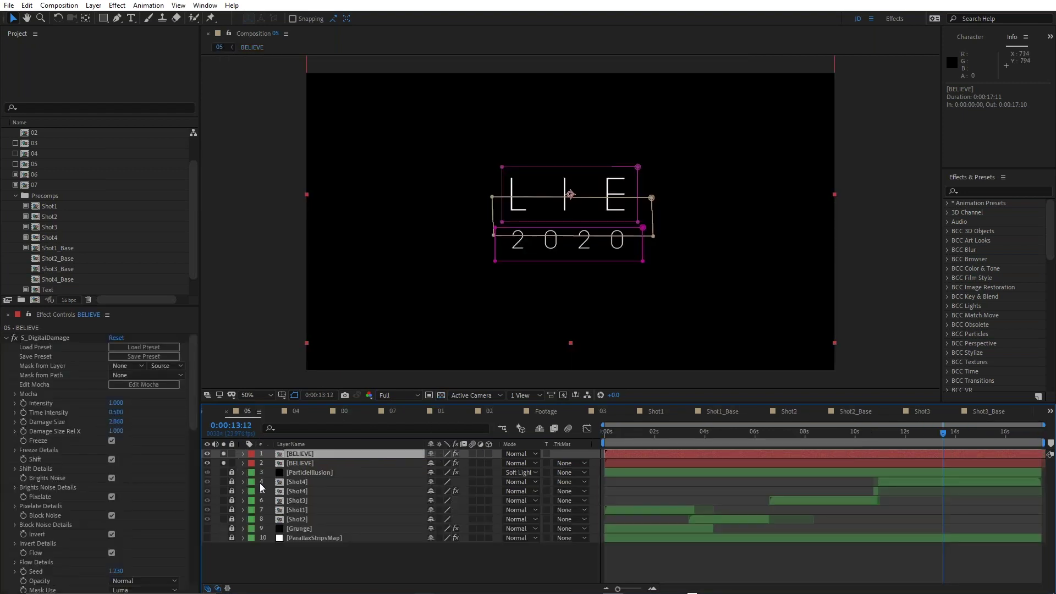
- Unsolo the second BELIEVE layer and place a new gray solid beneath all layers as a plain background for the titles
{"action": "left_click", "coordinate": [707, 557]}
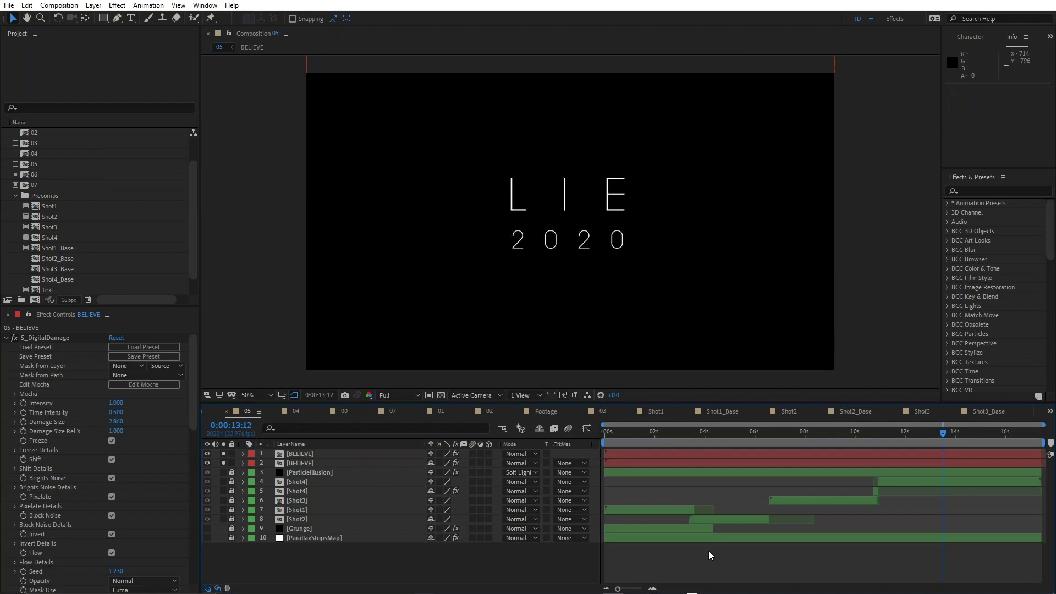
{"action": "left_click", "coordinate": [441, 395]}
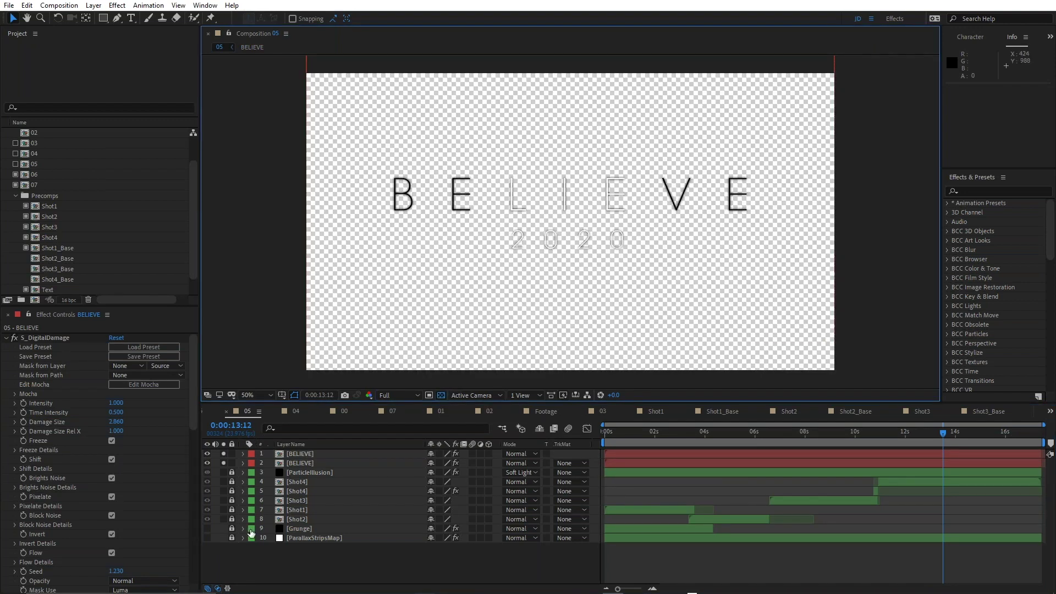
{"action": "left_click", "coordinate": [224, 463]}
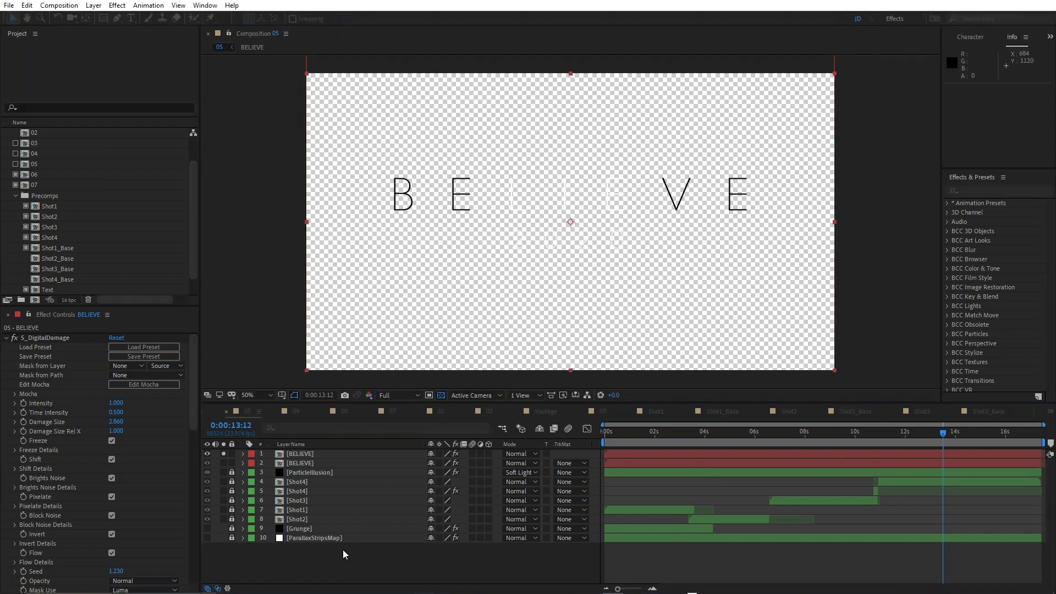
{"action": "key", "text": "Return"}
{"action": "key", "text": "ctrl+shift+bracketleft"}
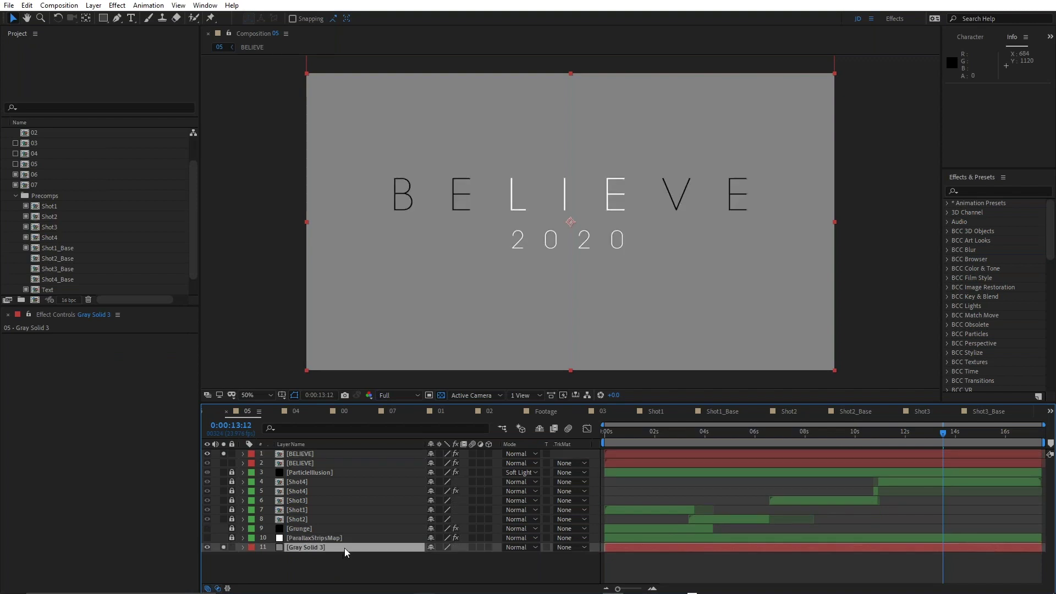
- Select the top BELIEVE layer and collapse its S_DigitalDamage, S_Invert and two Displacement Map effects
{"action": "left_click", "coordinate": [302, 455]}
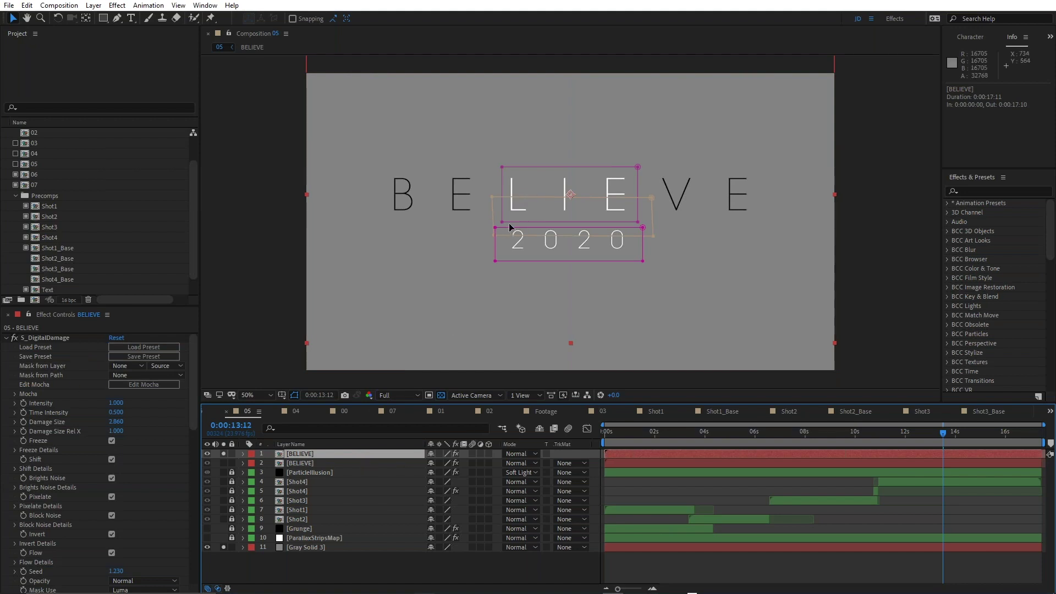
{"action": "scroll", "coordinate": [516, 177], "scroll_direction": "up", "scroll_amount": 2}
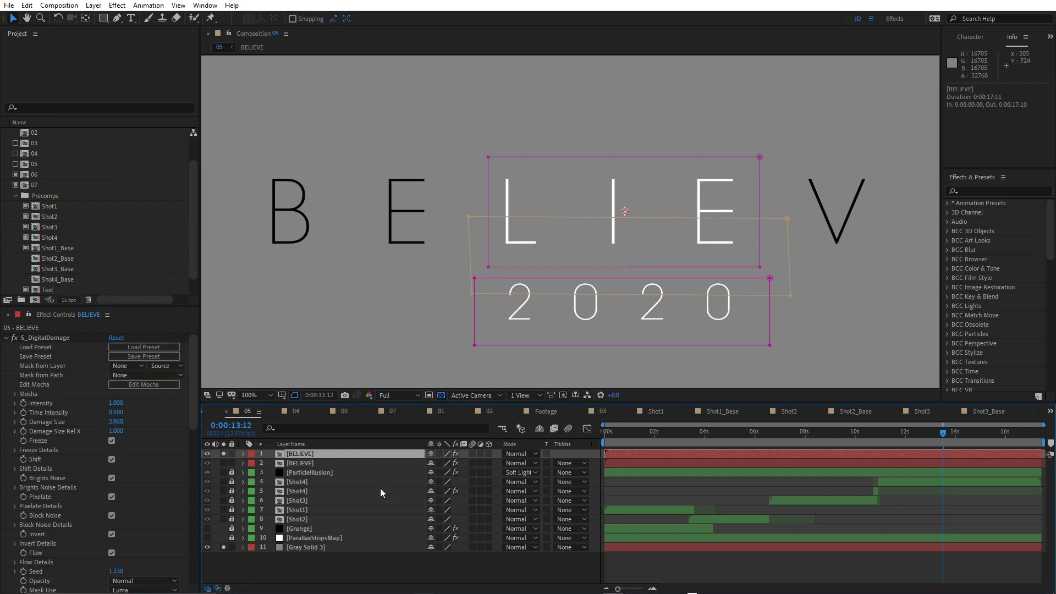
{"action": "left_click", "coordinate": [7, 338]}
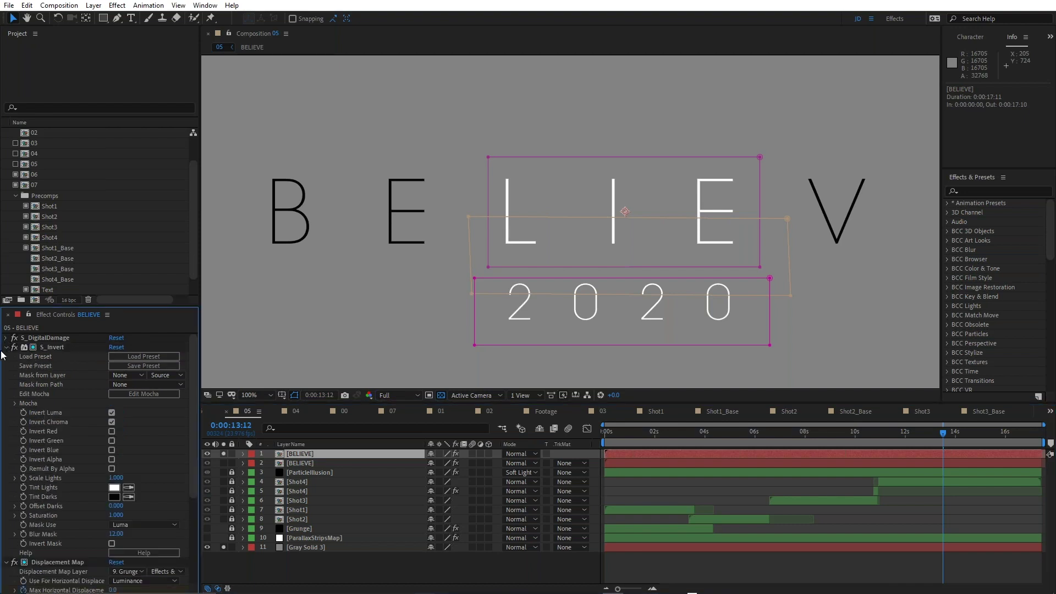
{"action": "left_click", "coordinate": [4, 348]}
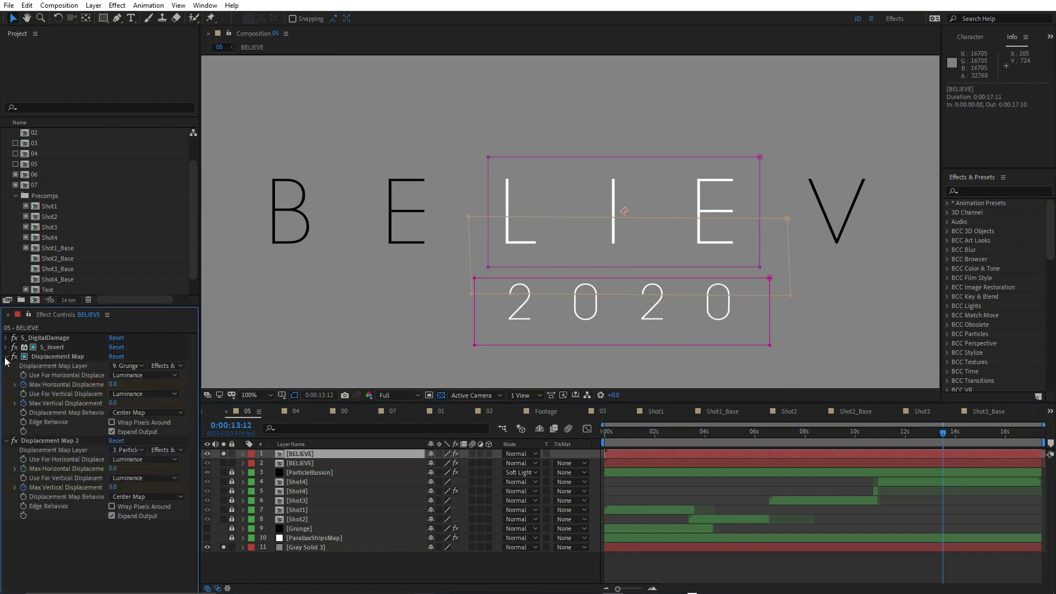
{"action": "left_click", "coordinate": [6, 357]}
{"action": "left_click", "coordinate": [6, 366]}
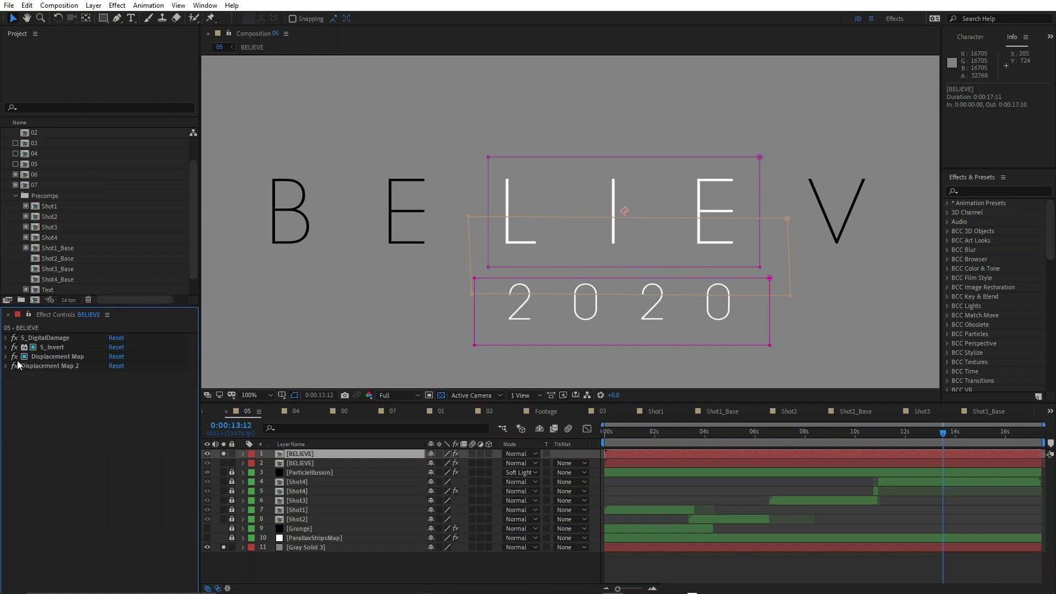
- Filter the layer's properties by "comp" and examine the mask references in S_Invert's Compositing Options
{"action": "left_click", "coordinate": [52, 347]}
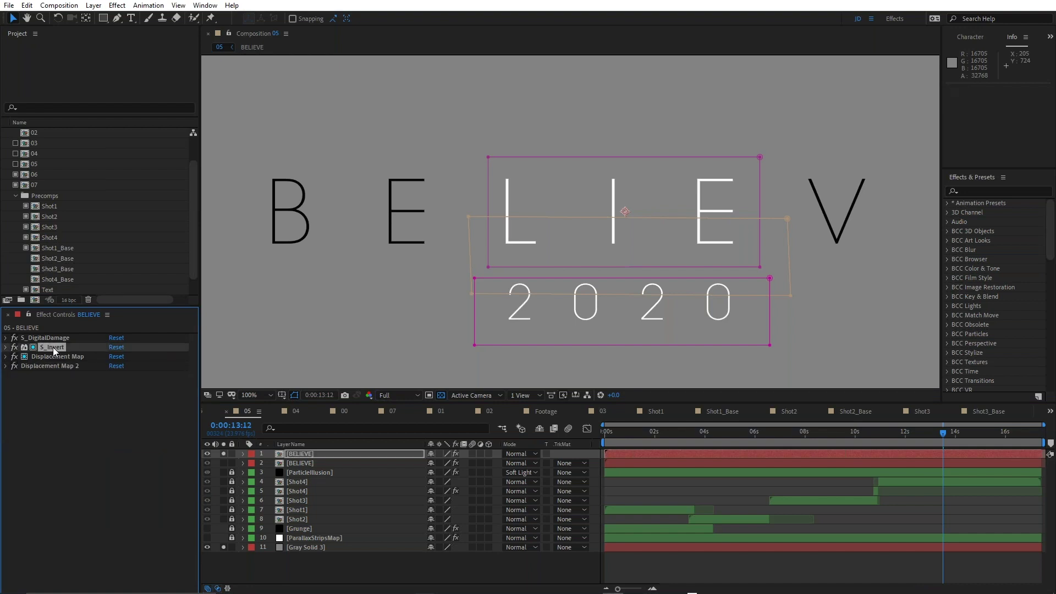
{"action": "left_click", "coordinate": [6, 348]}
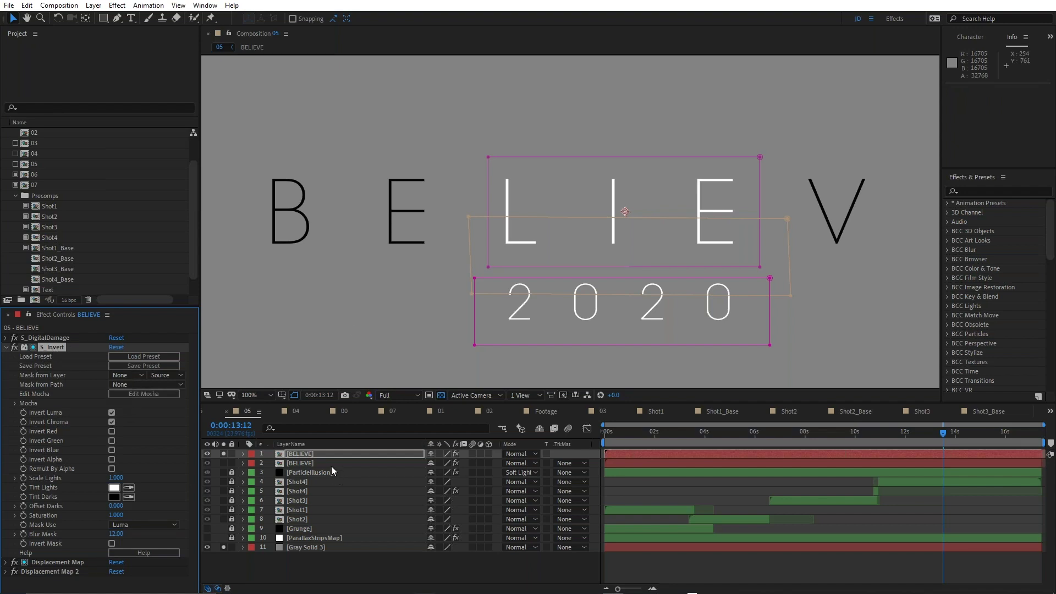
{"action": "left_click", "coordinate": [308, 426]}
{"action": "type", "text": "comp"}
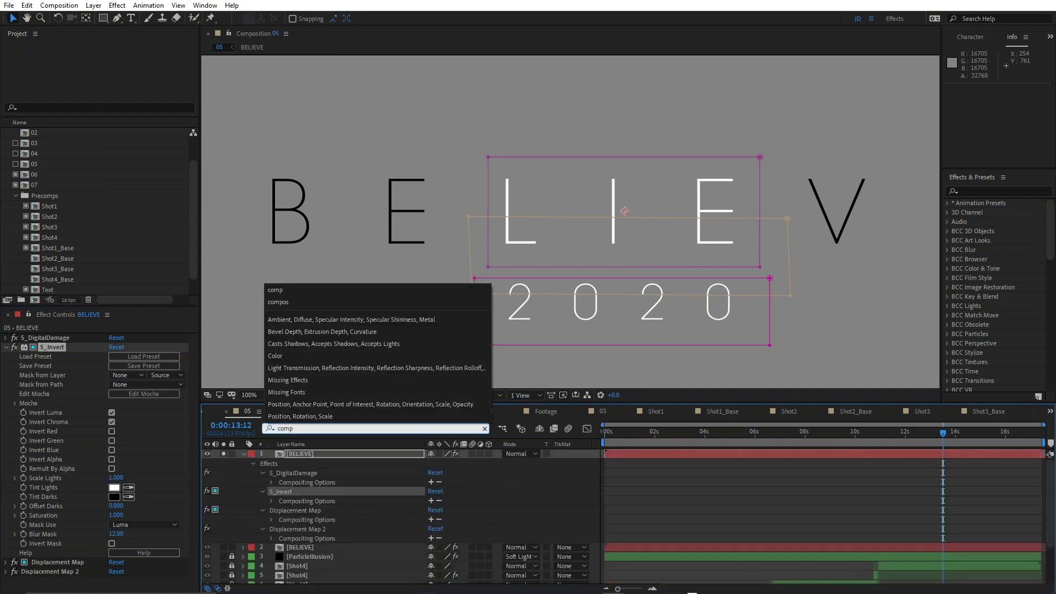
{"action": "left_click", "coordinate": [269, 502]}
{"action": "left_click", "coordinate": [271, 501]}
{"action": "left_click", "coordinate": [314, 510]}
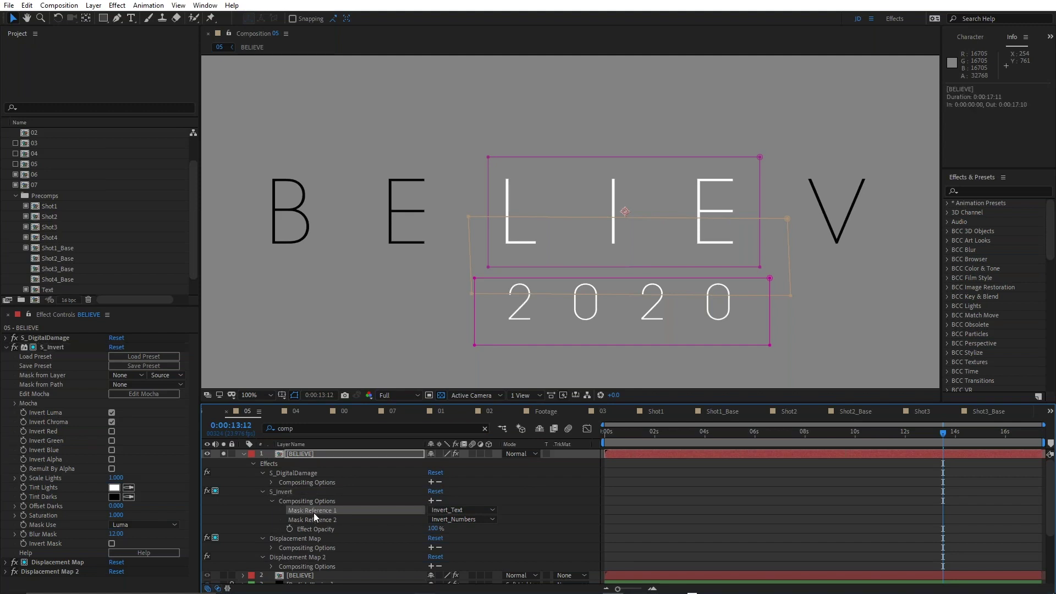
{"action": "left_click", "coordinate": [314, 519]}
{"action": "left_click", "coordinate": [313, 510]}
- Scrub the titles between about 0:00:03:14 and 0:00:12:10 to examine how the invert masks move over the text
{"action": "left_click_drag", "start_coordinate": [745, 428], "coordinate": [694, 440]}
{"action": "scroll", "coordinate": [687, 226], "scroll_direction": "down", "scroll_amount": 2}
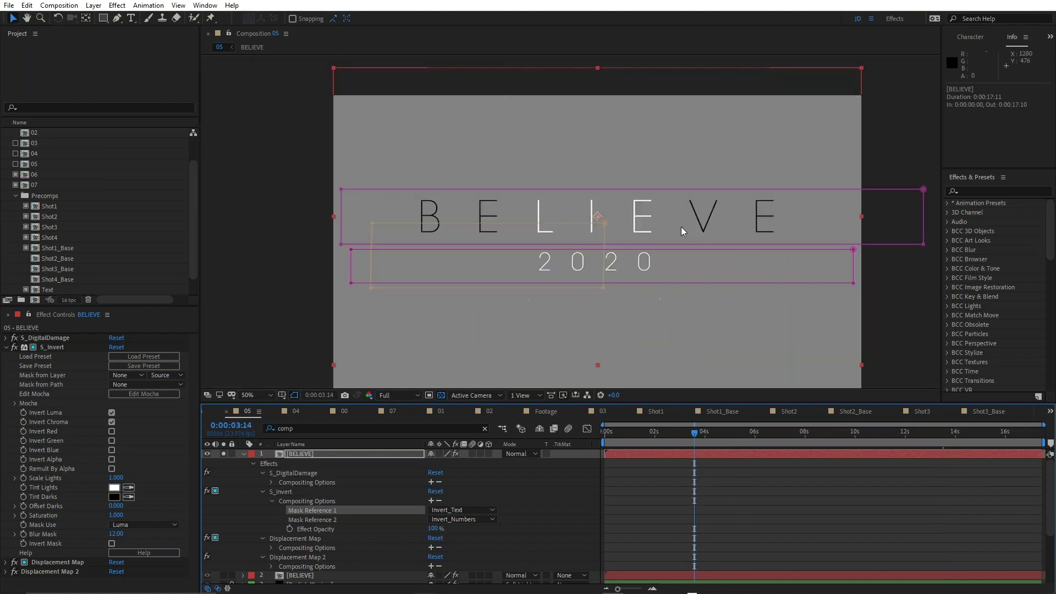
{"action": "left_click_drag", "start_coordinate": [648, 432], "coordinate": [915, 492]}
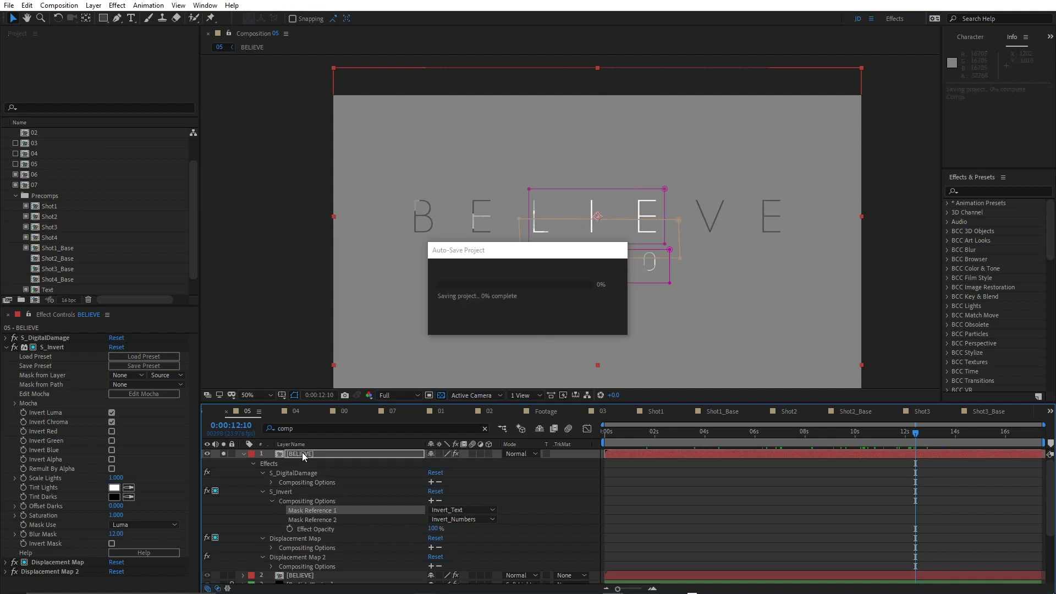
- Reveal the top BELIEVE layer's masks, filter its properties by "mask op", and select the Invert_Numbers mask opacity
{"action": "key", "text": "m"}
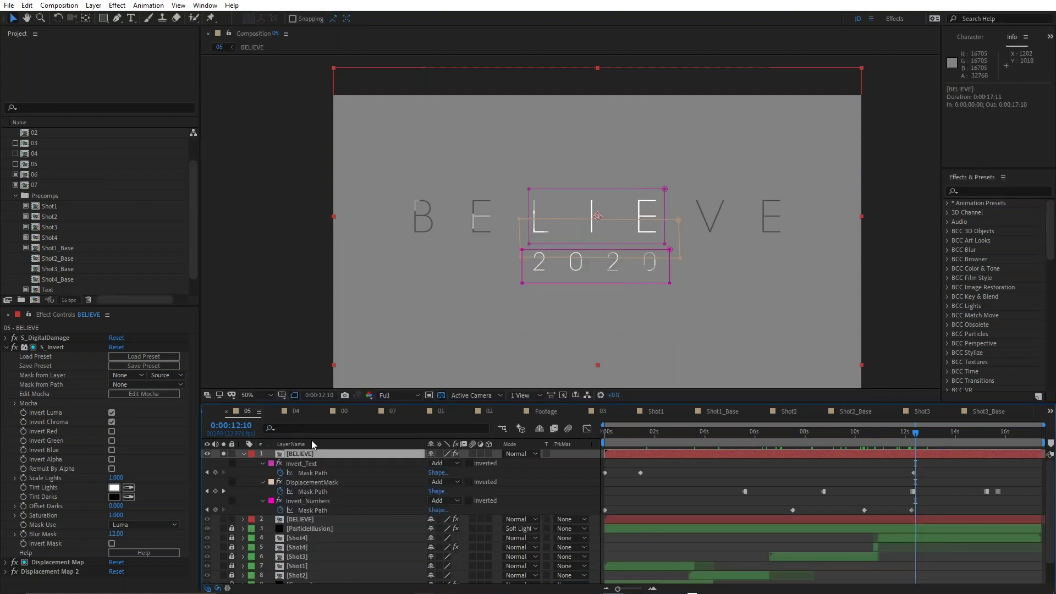
{"action": "left_click", "coordinate": [311, 427]}
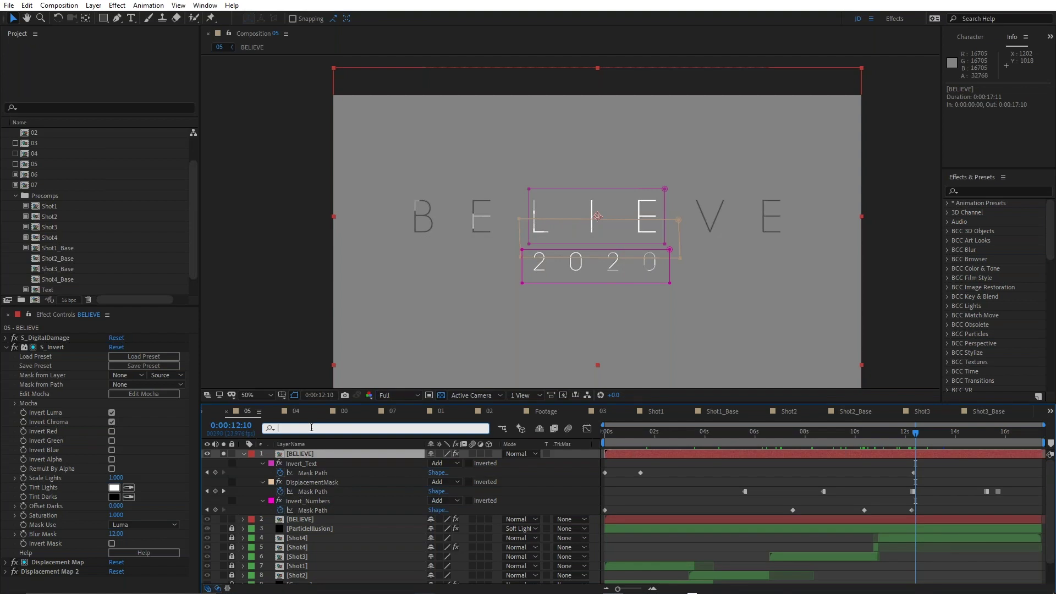
{"action": "type", "text": "mask"}
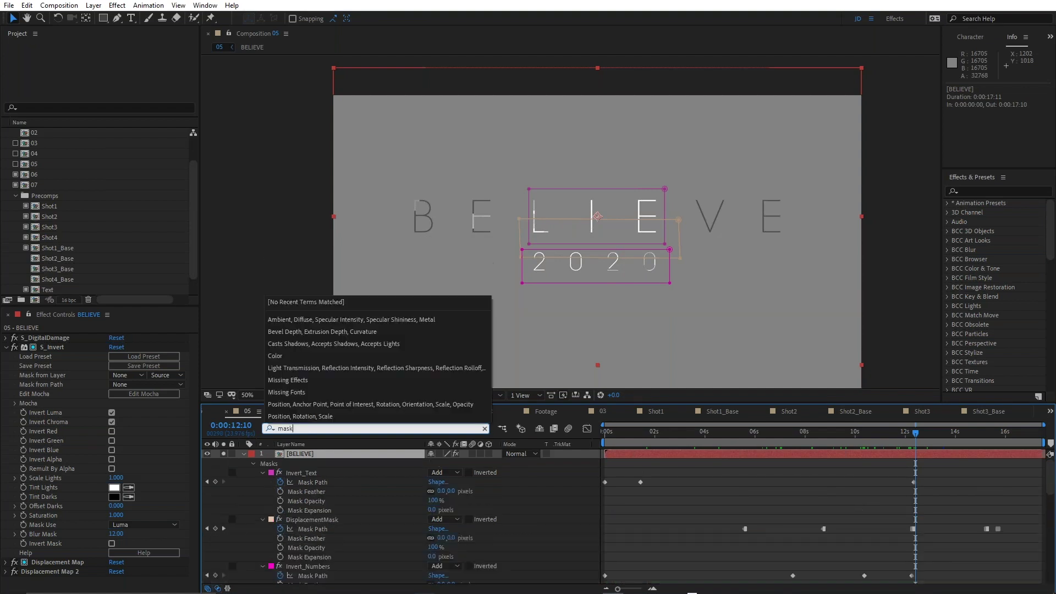
{"action": "type", "text": " op"}
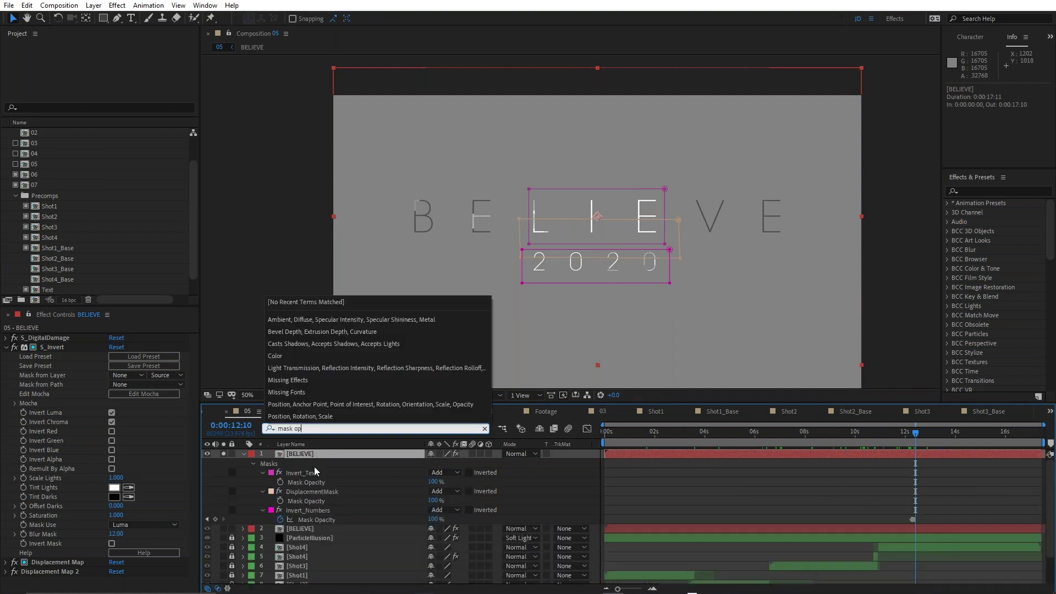
{"action": "left_click", "coordinate": [314, 518]}
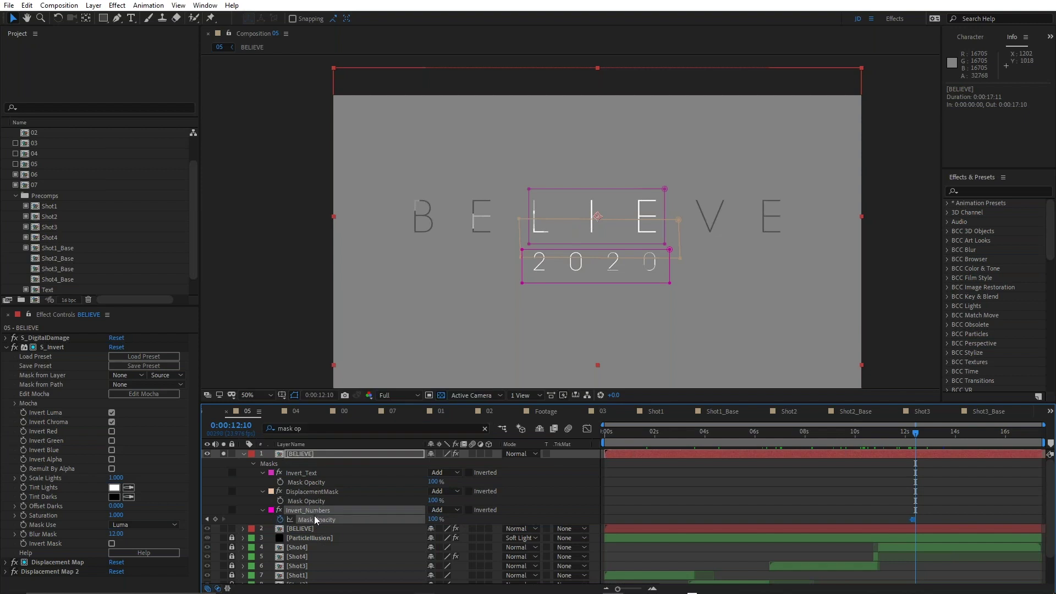
- Examine the Invert_Numbers mask opacity keyframes frame by frame at 0:00:12:06 and 0:00:12:07
{"action": "key", "text": "equal"}
{"action": "key", "text": "equal"}
{"action": "key", "text": "equal"}
{"action": "key", "text": "equal"}
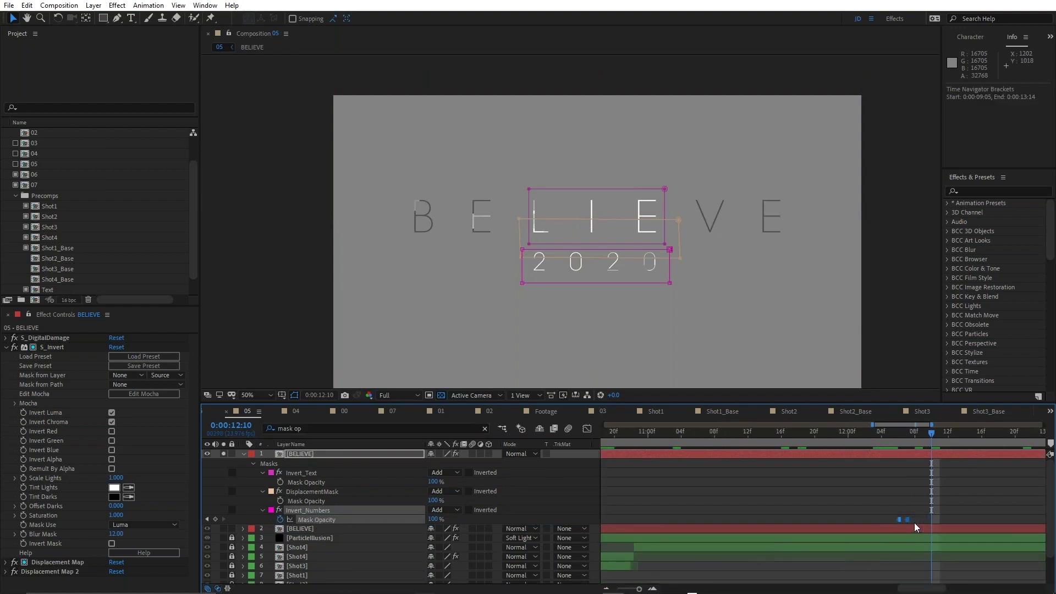
{"action": "left_click", "coordinate": [809, 430]}
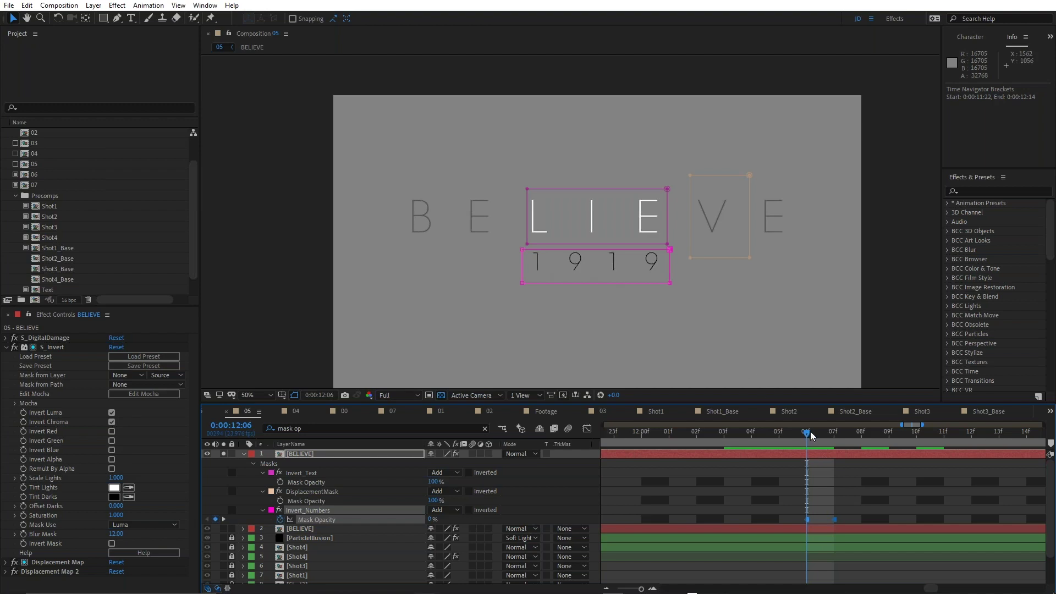
{"action": "left_click", "coordinate": [832, 436]}
{"action": "left_click_drag", "start_coordinate": [825, 438], "coordinate": [834, 481]}
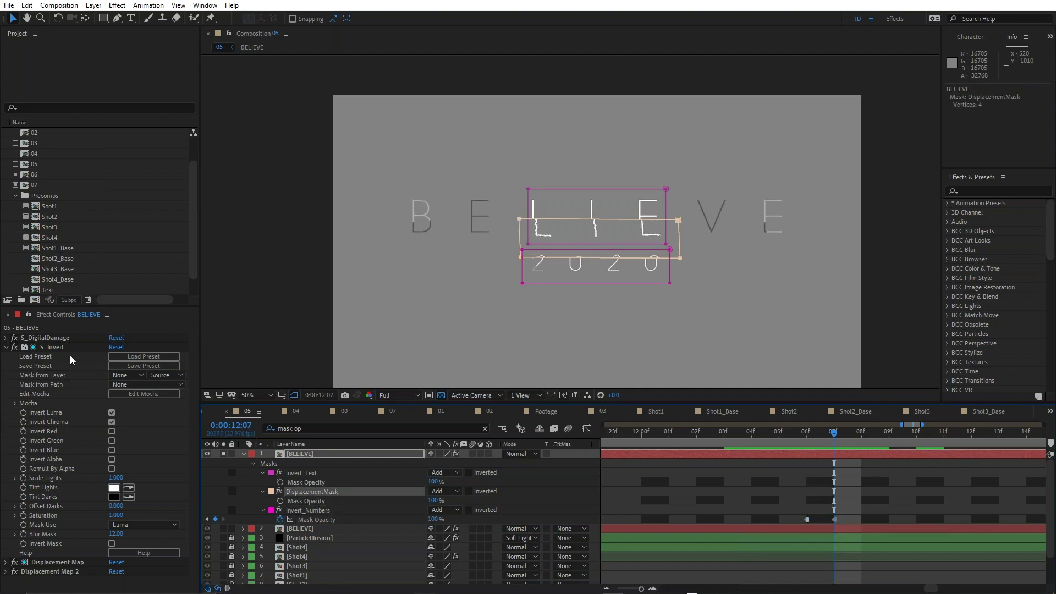
- Collapse S_Invert, select the first Displacement Map effect, and inspect the distorted letters inside its mask up close
{"action": "left_click", "coordinate": [6, 347]}
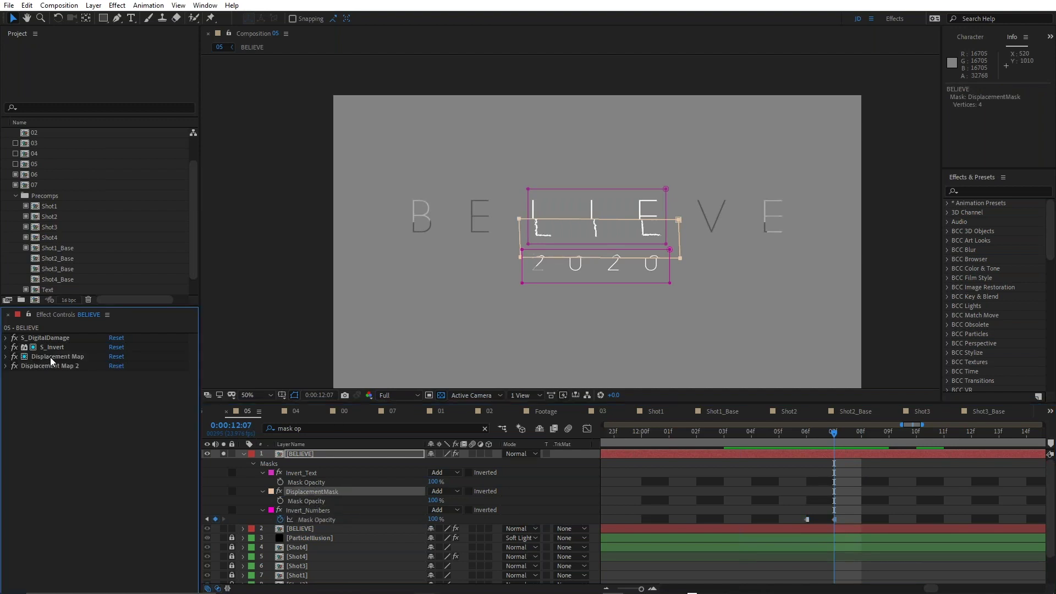
{"action": "left_click", "coordinate": [50, 357]}
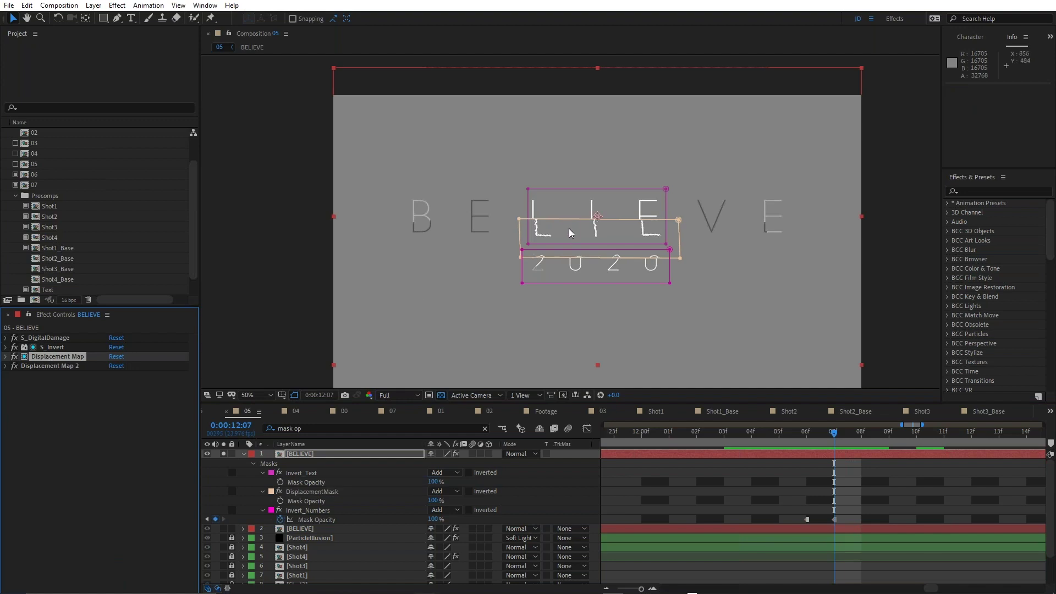
{"action": "scroll", "coordinate": [569, 229], "scroll_direction": "up", "scroll_amount": 2}
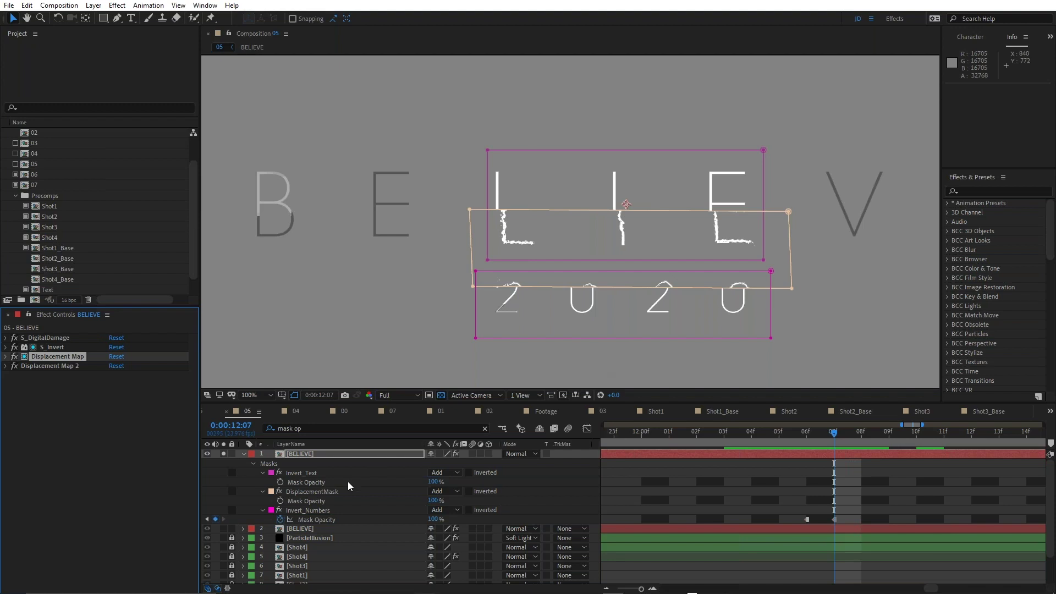
- Clear the property filter and examine the first Displacement Map's horizontal and vertical displacement keyframes up close in the timeline
{"action": "key", "text": "Escape"}
{"action": "key", "text": "minus"}
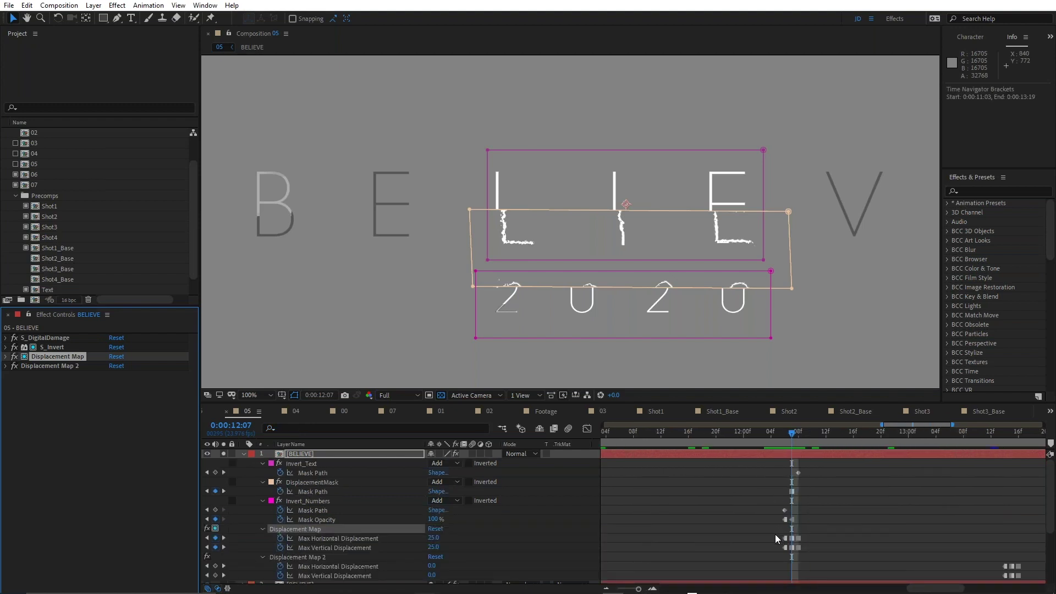
{"action": "left_click_drag", "start_coordinate": [775, 534], "coordinate": [814, 557]}
{"action": "key", "text": "equal"}
{"action": "key", "text": "equal"}
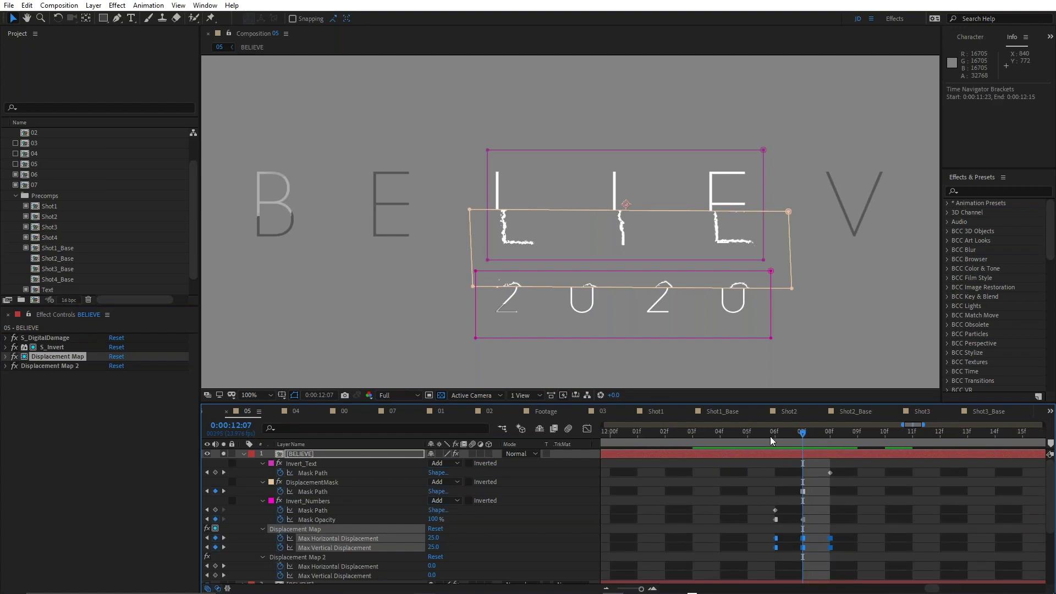
- Go to the earlier displacement glitch at 0:00:08:17 and select the DisplacementMask's mask path keyframe there
{"action": "left_click", "coordinate": [771, 439]}
{"action": "left_click_drag", "start_coordinate": [772, 438], "coordinate": [793, 462]}
{"action": "scroll", "coordinate": [702, 226], "scroll_direction": "down", "scroll_amount": 2}
{"action": "scroll", "coordinate": [762, 496], "scroll_direction": "down", "scroll_amount": 3}
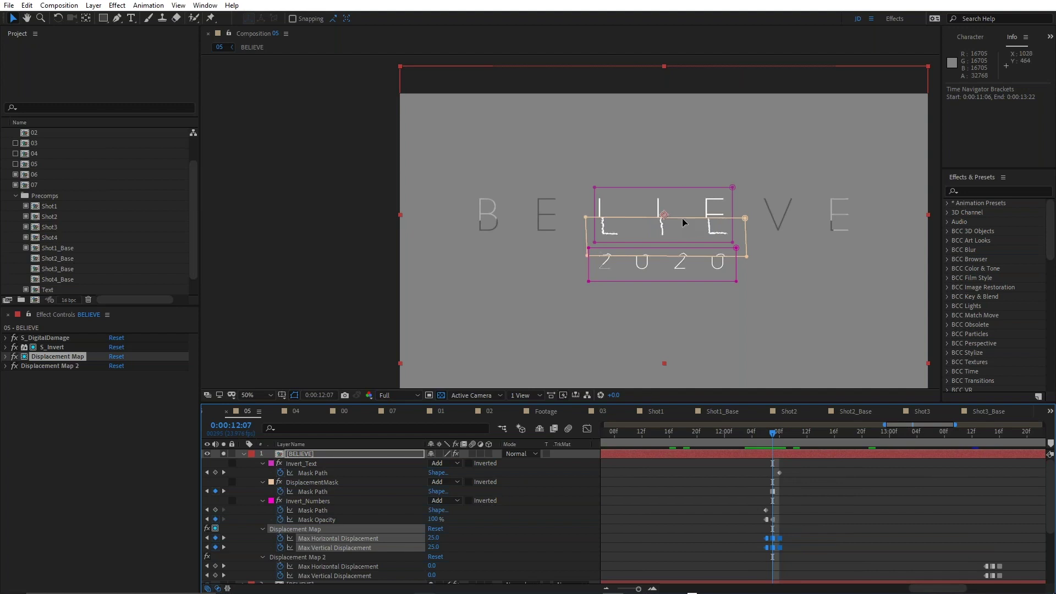
{"action": "scroll", "coordinate": [775, 525], "scroll_direction": "down", "scroll_amount": 4}
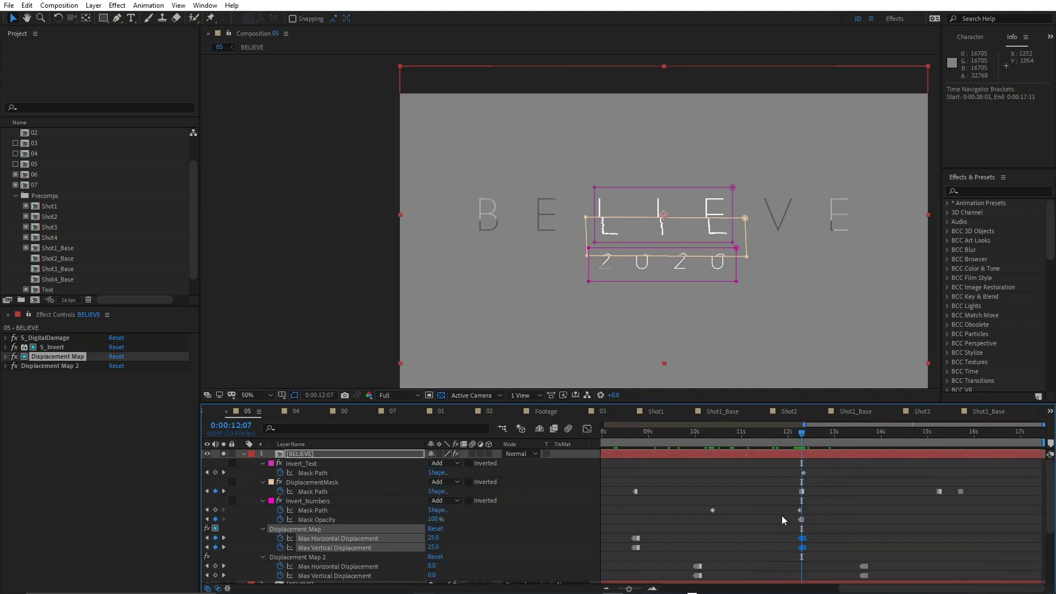
{"action": "left_click_drag", "start_coordinate": [639, 434], "coordinate": [635, 436]}
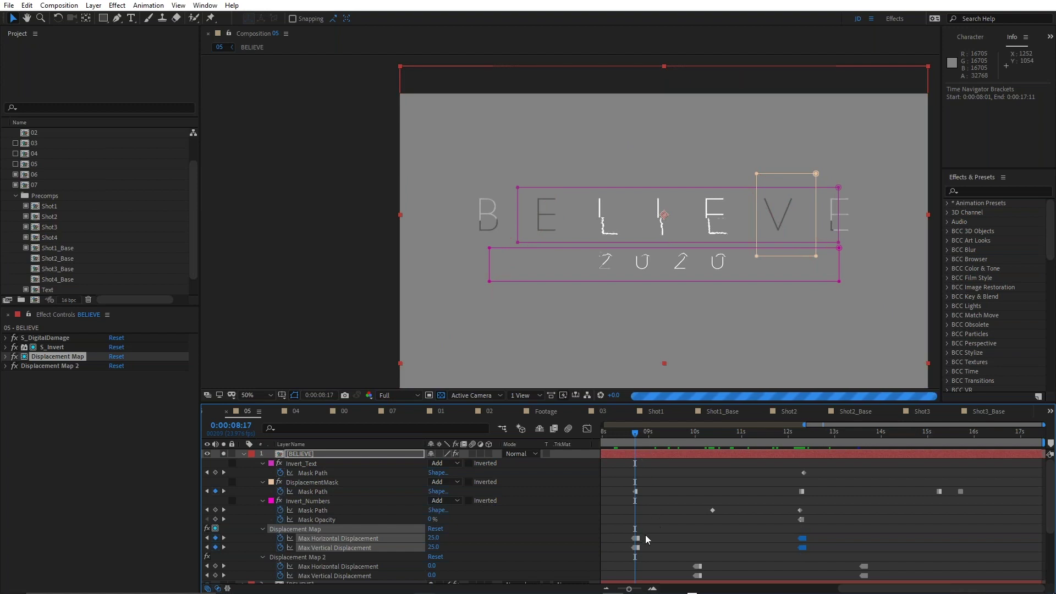
{"action": "left_click", "coordinate": [636, 492]}
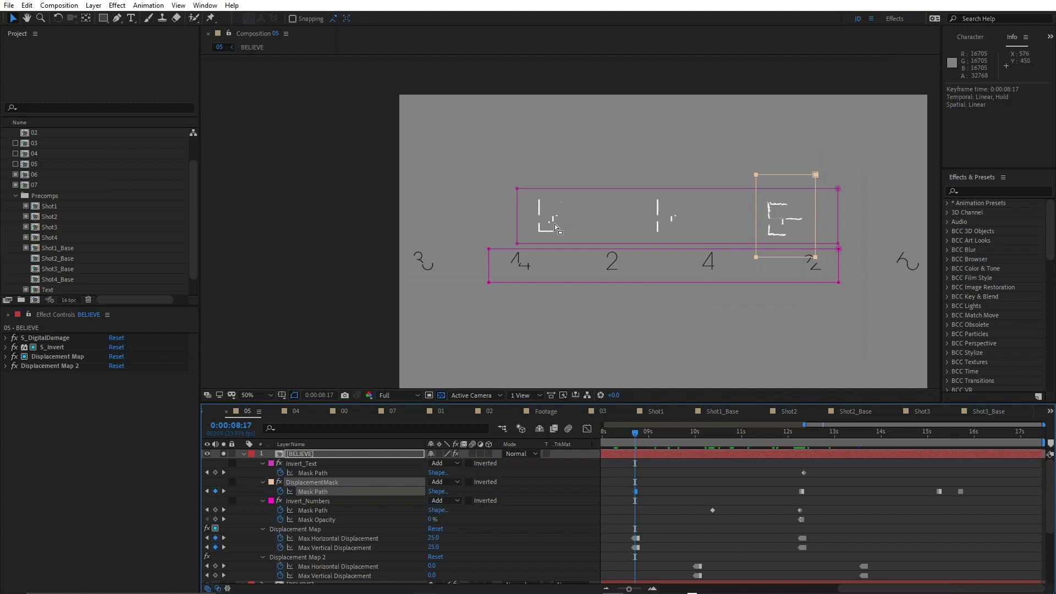
- Try moving and widening the DisplacementMask at 0:00:08:17, undo the path edits, and deselect the mask
{"action": "left_click_drag", "start_coordinate": [756, 231], "coordinate": [746, 230]}
{"action": "key", "text": "ctrl+z"}
{"action": "key", "text": "ctrl+z"}
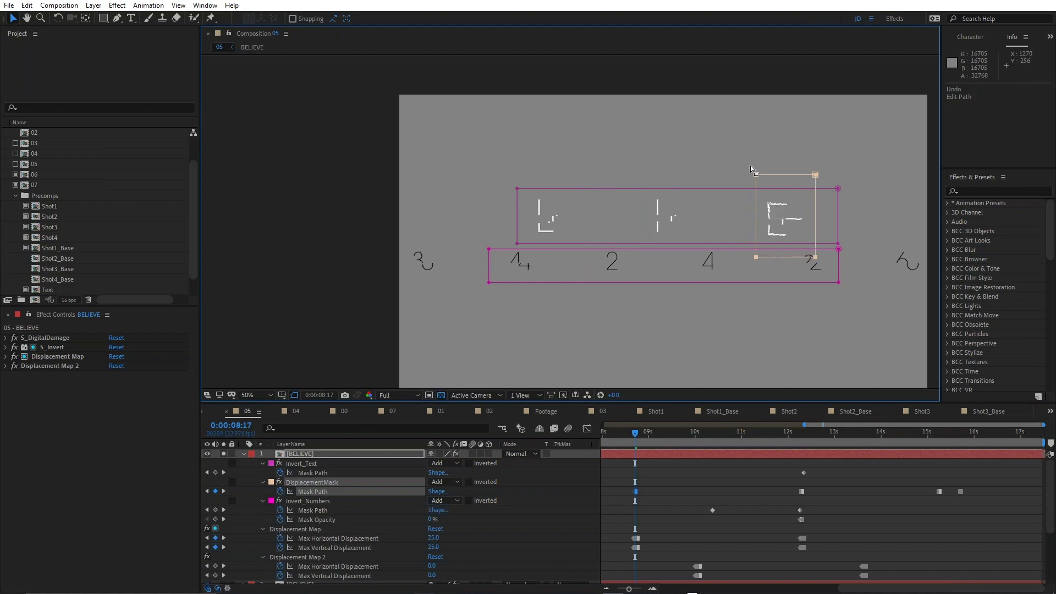
{"action": "double_click", "coordinate": [756, 175]}
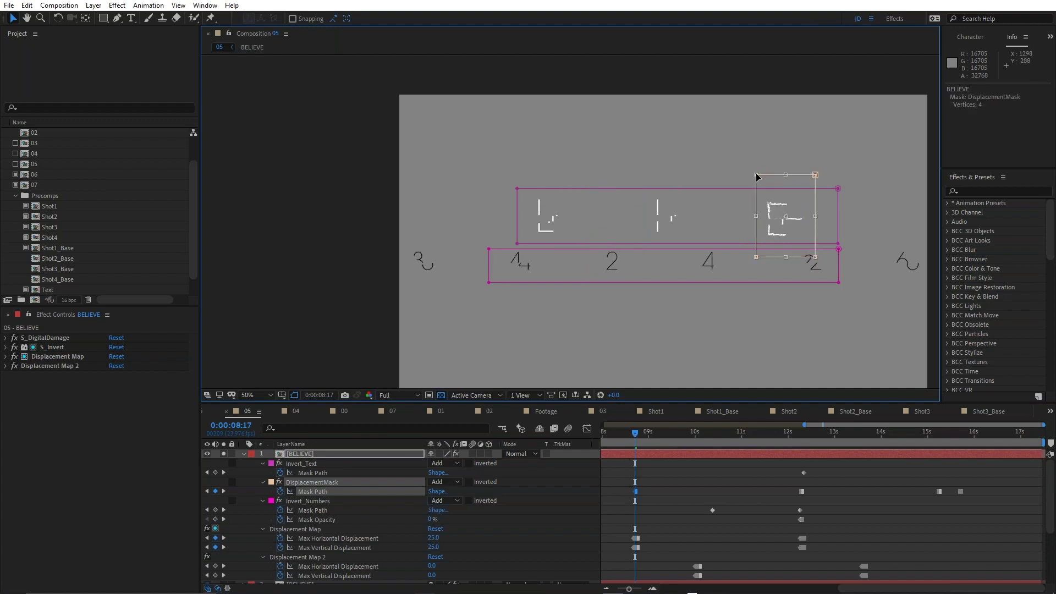
{"action": "left_click_drag", "start_coordinate": [756, 217], "coordinate": [487, 239]}
{"action": "key", "text": "ctrl+z"}
{"action": "left_click", "coordinate": [841, 490]}
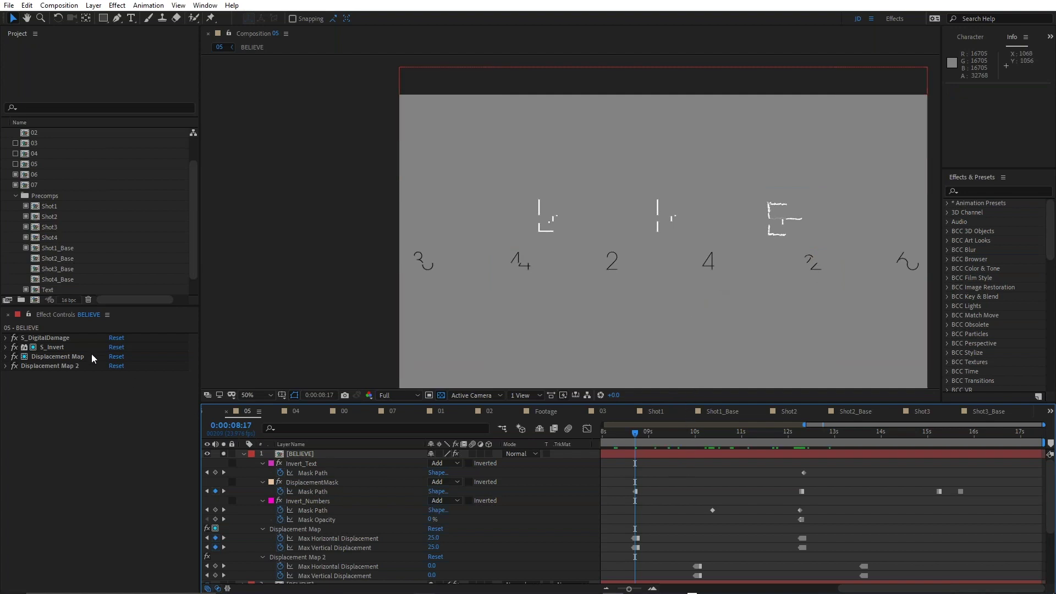
- Expand S_DigitalDamage on the top BELIEVE layer and review its full list of settings
{"action": "left_click", "coordinate": [6, 339]}
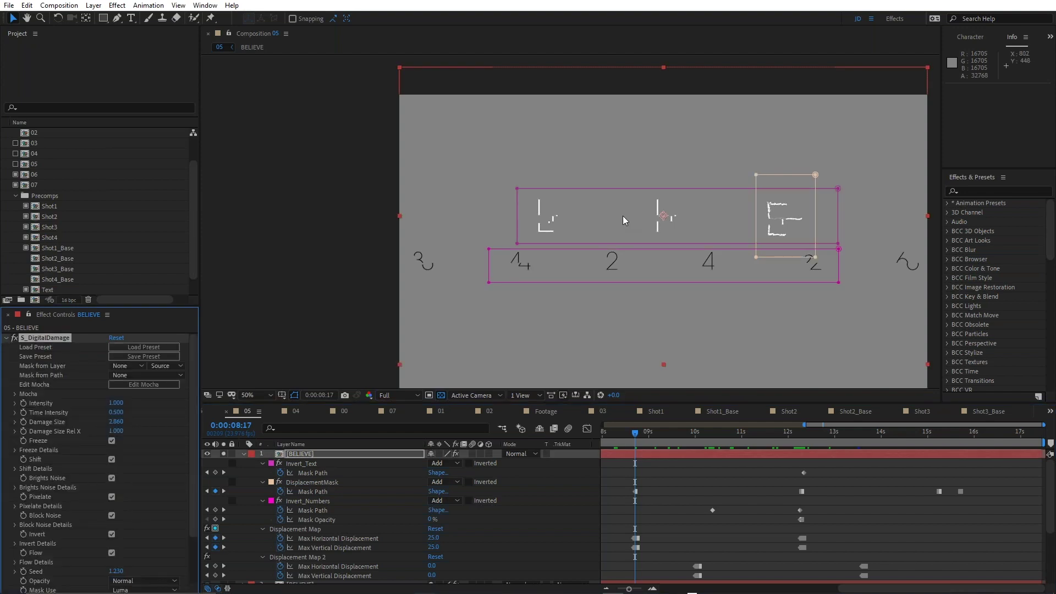
{"action": "scroll", "coordinate": [158, 431], "scroll_direction": "down", "scroll_amount": 2}
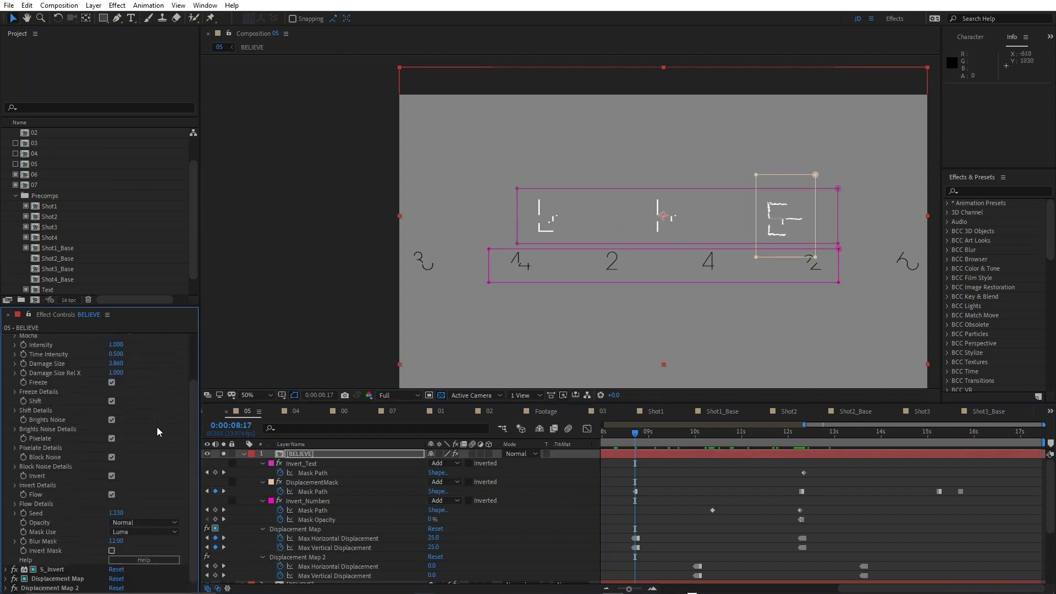
{"action": "scroll", "coordinate": [158, 432], "scroll_direction": "up", "scroll_amount": 2}
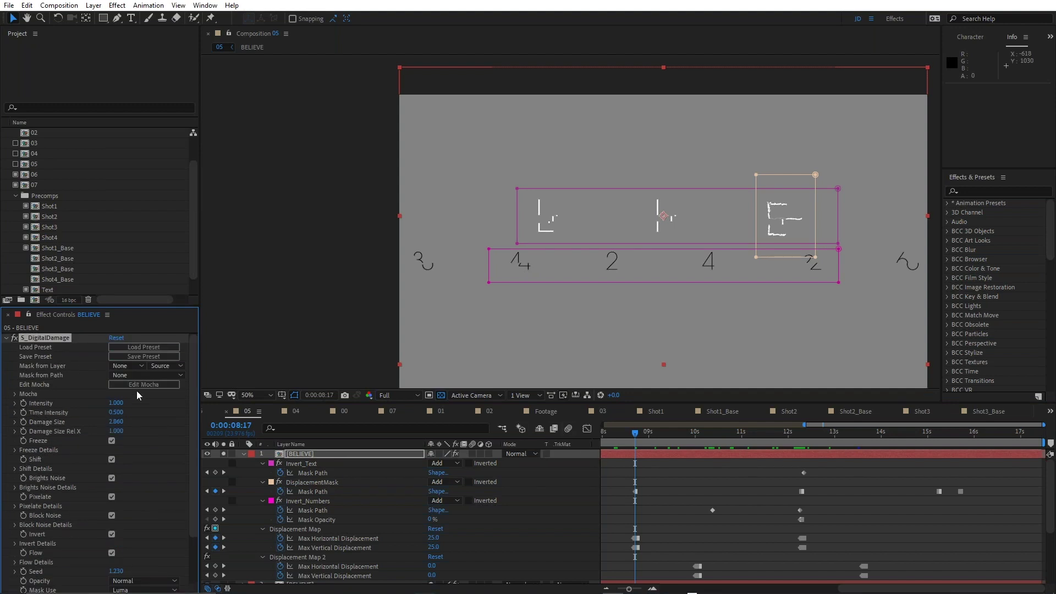
- Collapse the top BELIEVE layer's properties, scrub the clean title to 0:00:08:09, and solo the second BELIEVE layer as well
{"action": "left_click_drag", "start_coordinate": [651, 436], "coordinate": [688, 437]}
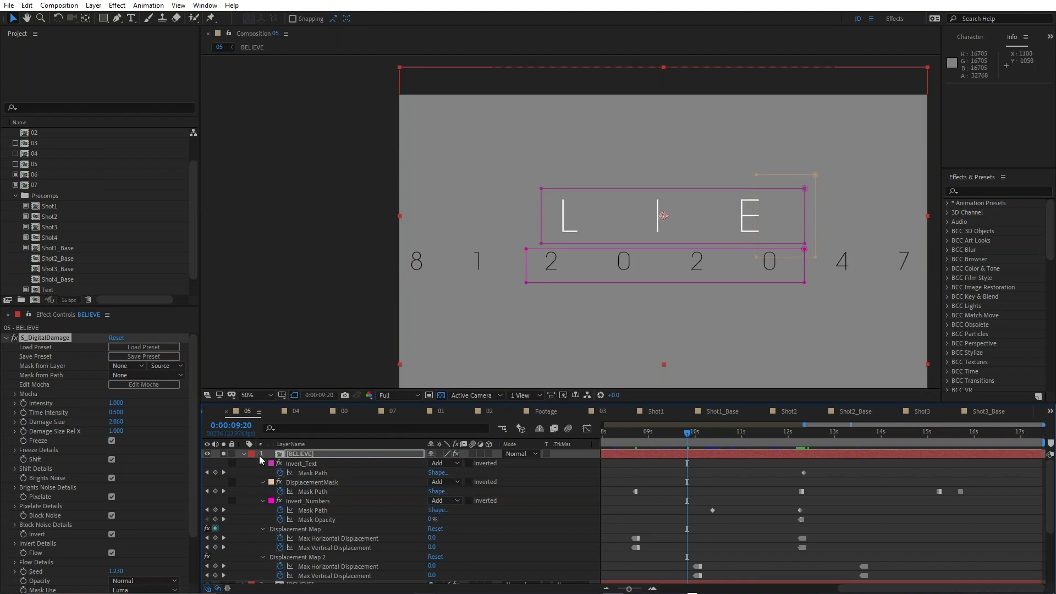
{"action": "left_click", "coordinate": [243, 453]}
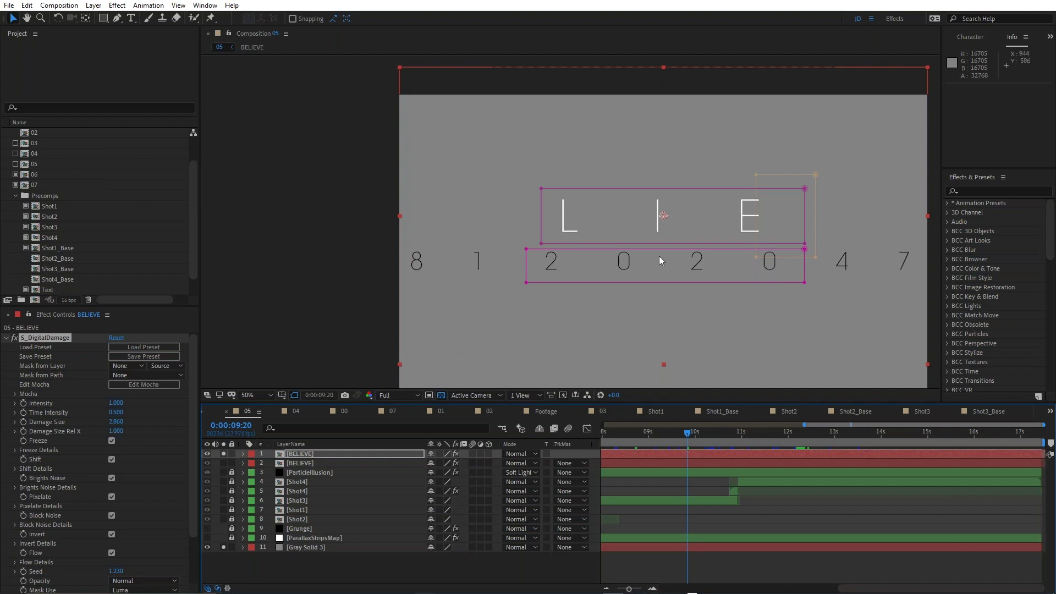
{"action": "left_click", "coordinate": [728, 432]}
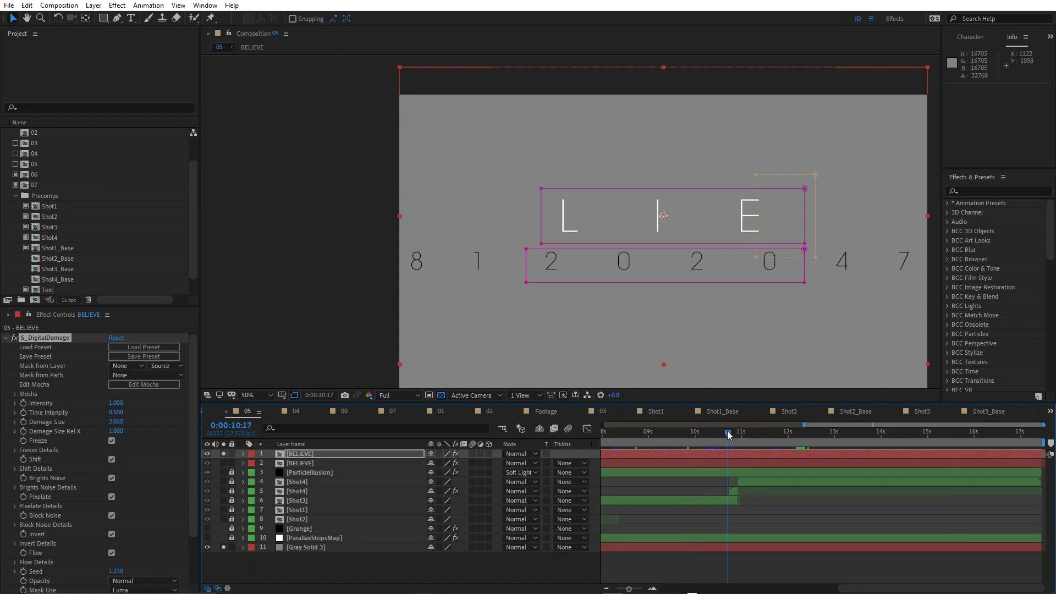
{"action": "left_click_drag", "start_coordinate": [729, 434], "coordinate": [620, 438]}
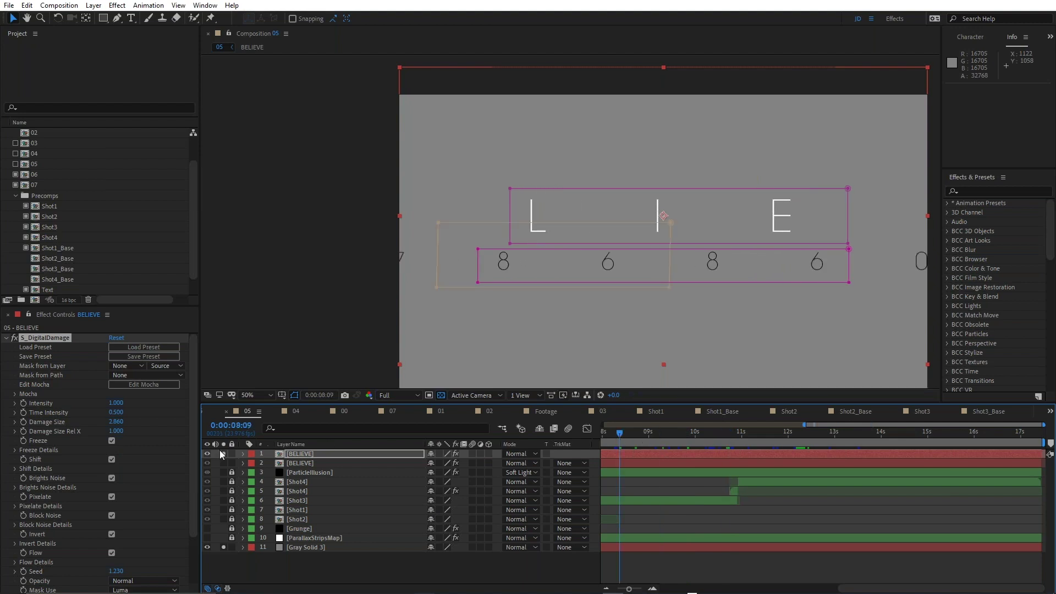
{"action": "left_click_drag", "start_coordinate": [224, 463], "coordinate": [223, 452]}
- Open the Text precomp and inspect the BELIEVE title and 2020 numbers up close at 0:00:13:12
{"action": "scroll", "coordinate": [77, 242], "scroll_direction": "down", "scroll_amount": 1}
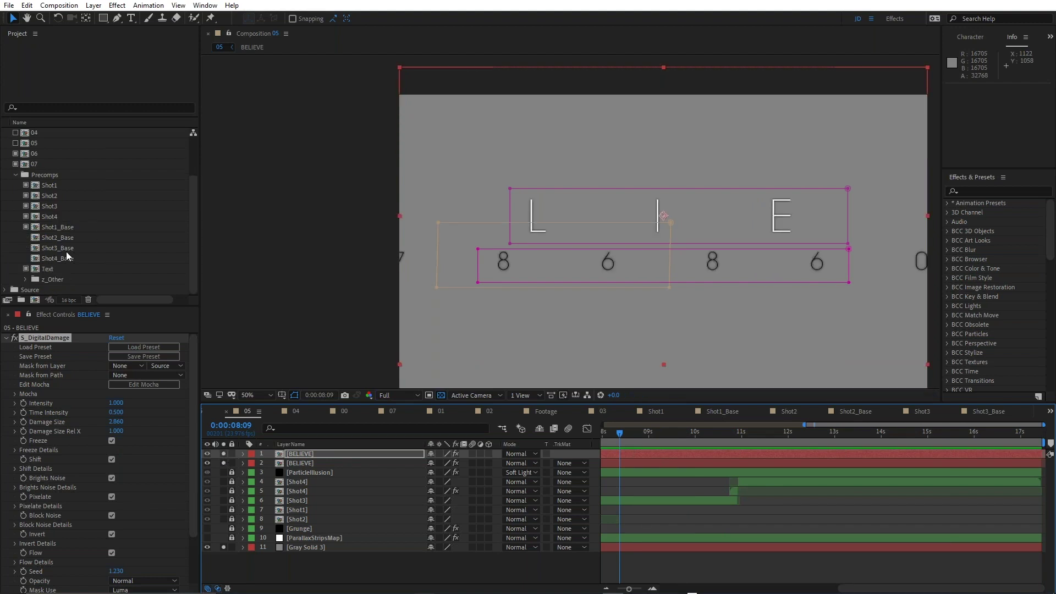
{"action": "double_click", "coordinate": [36, 269]}
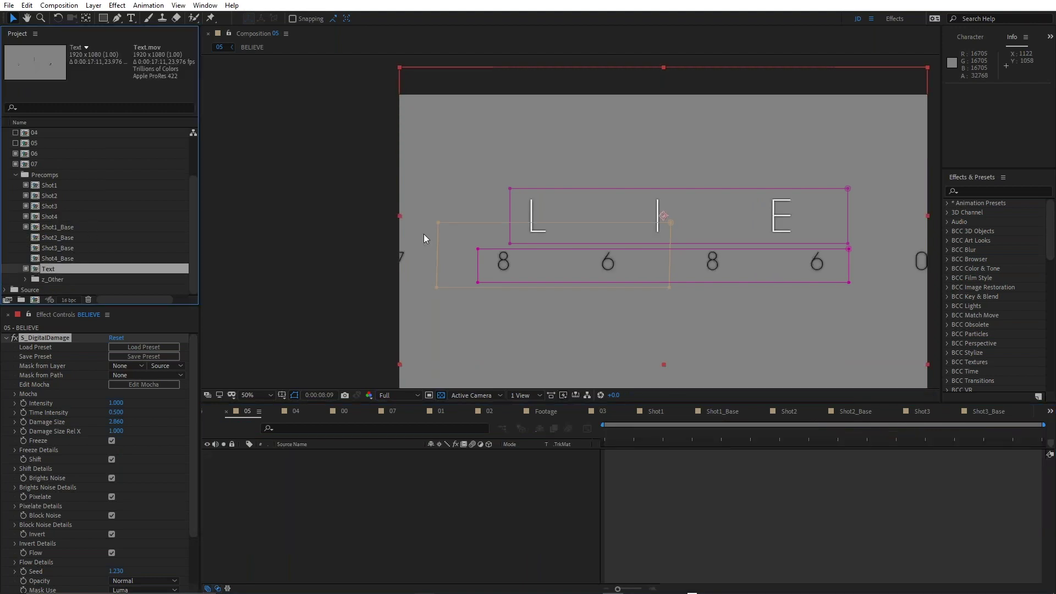
{"action": "left_click_drag", "start_coordinate": [722, 226], "coordinate": [286, 176]}
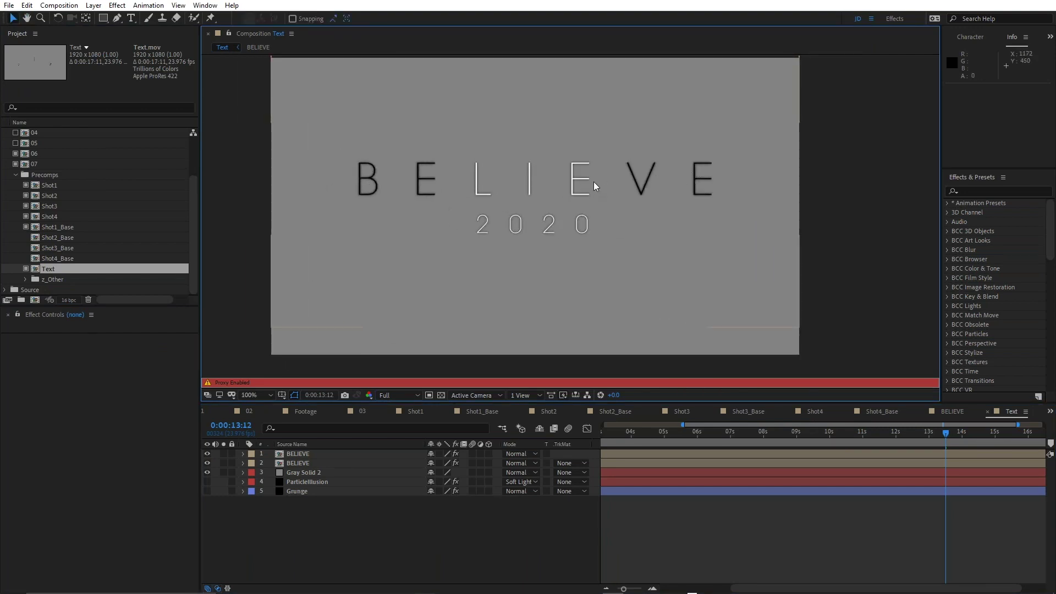
{"action": "scroll", "coordinate": [593, 181], "scroll_direction": "up", "scroll_amount": 3}
{"action": "scroll", "coordinate": [543, 149], "scroll_direction": "down", "scroll_amount": 3}
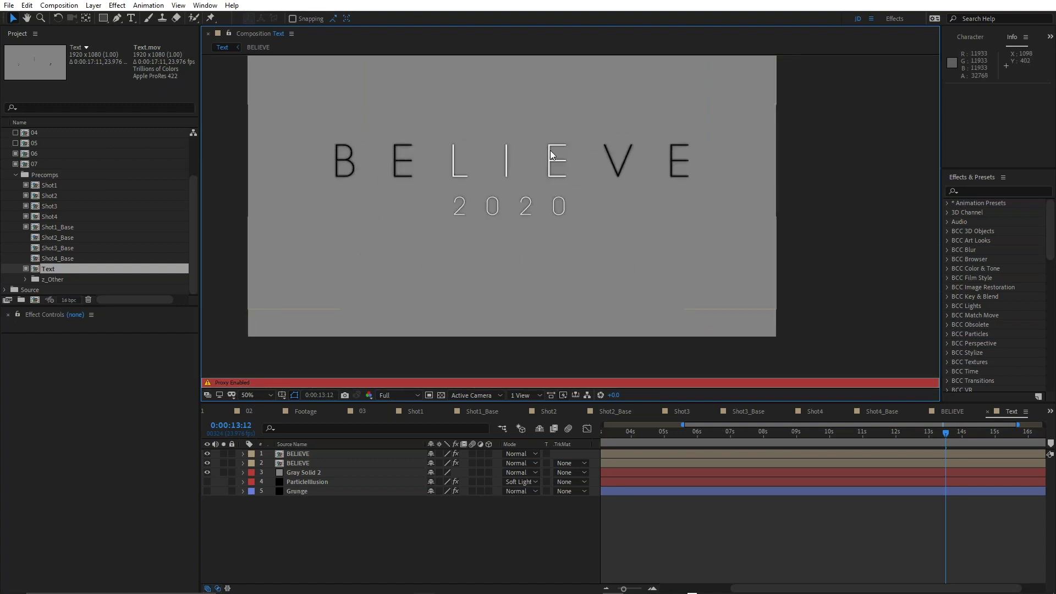
{"action": "scroll", "coordinate": [550, 150], "scroll_direction": "up", "scroll_amount": 2}
{"action": "scroll", "coordinate": [550, 151], "scroll_direction": "down", "scroll_amount": 2}
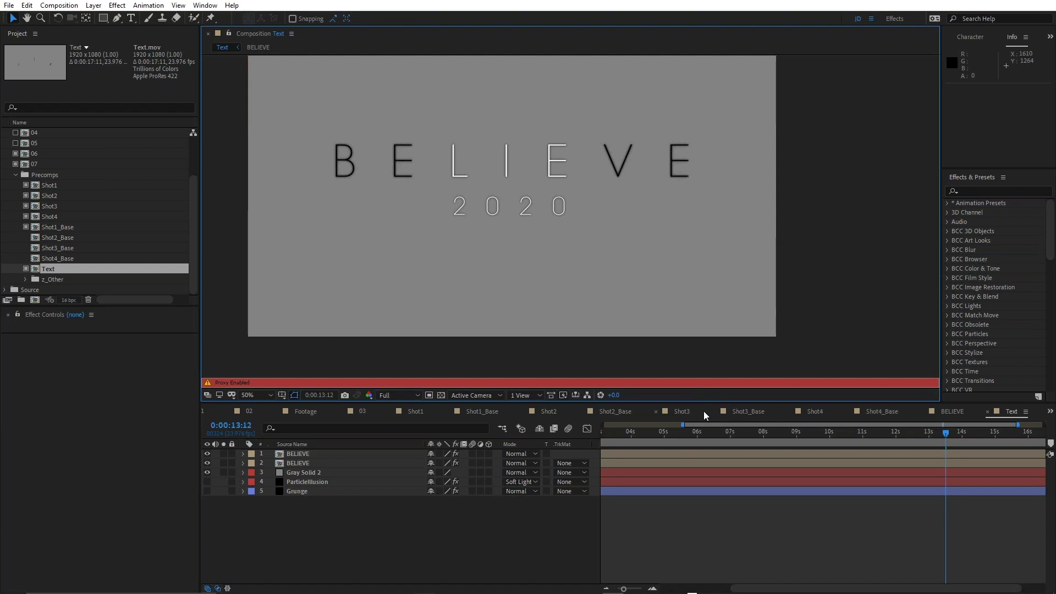
- Scrub the Text precomp's opening frames back to 0:00:00:00 and examine the first letter and numbers up close
{"action": "key", "text": "space"}
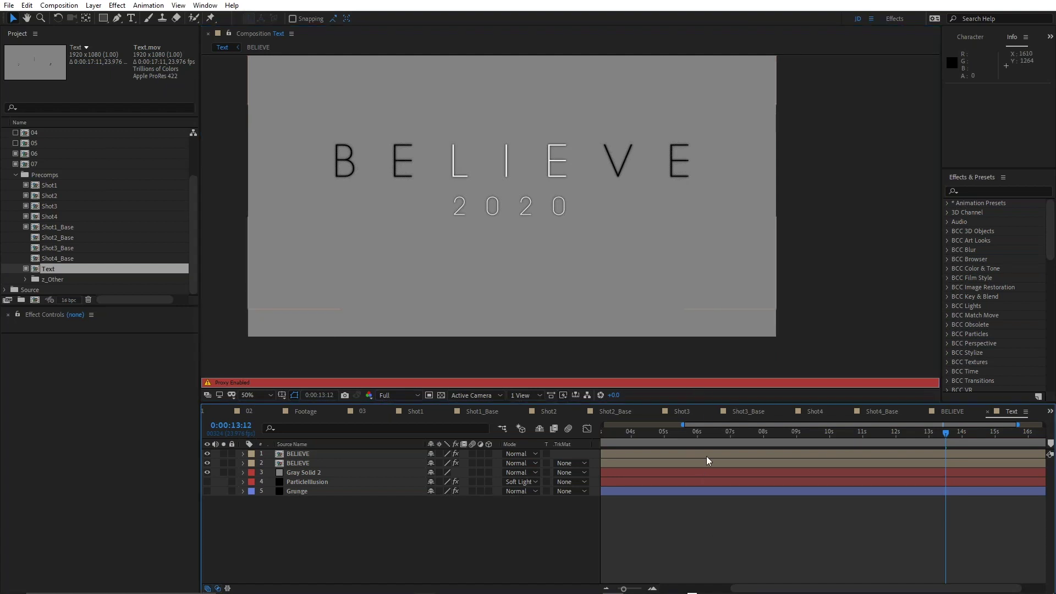
{"action": "left_click_drag", "start_coordinate": [665, 432], "coordinate": [614, 435]}
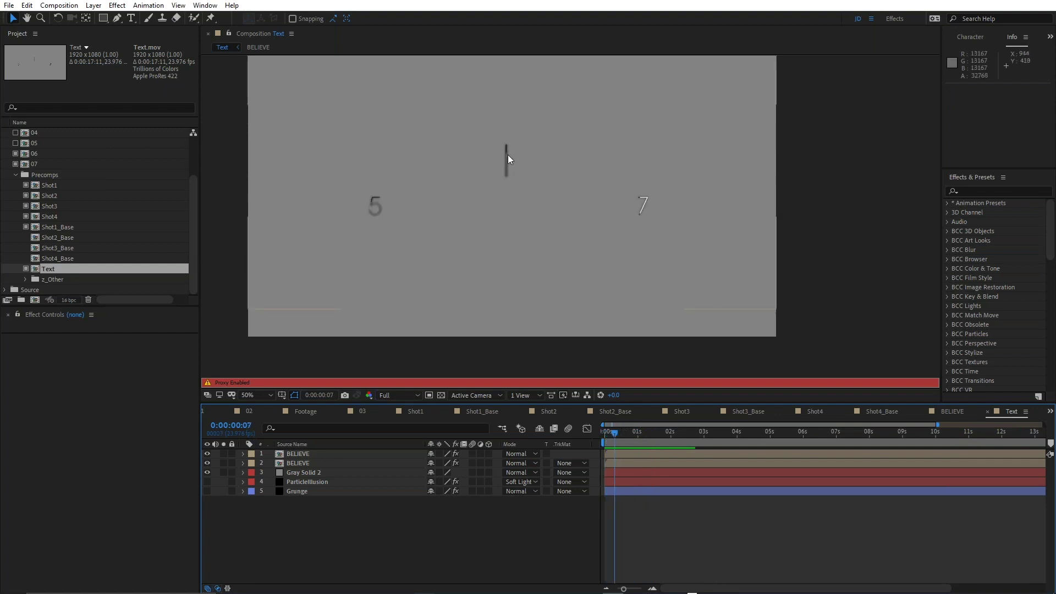
{"action": "scroll", "coordinate": [507, 154], "scroll_direction": "up", "scroll_amount": 2}
{"action": "left_click_drag", "start_coordinate": [612, 434], "coordinate": [604, 435]}
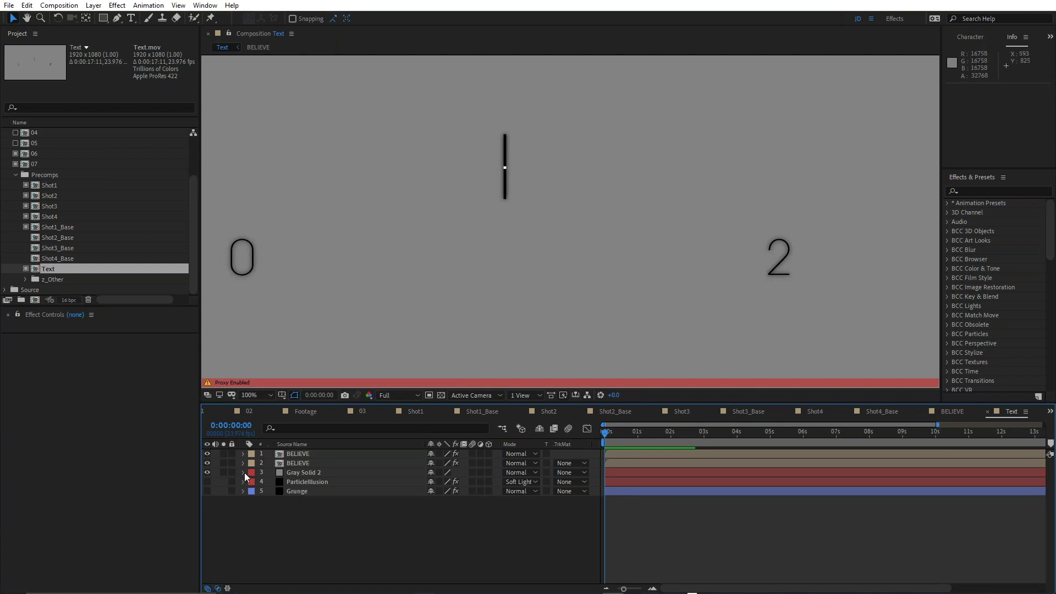
- Turn off the Text precomp's proxy, hide the second BELIEVE layer, and preview the result
{"action": "left_click", "coordinate": [25, 269]}
{"action": "left_click", "coordinate": [207, 463]}
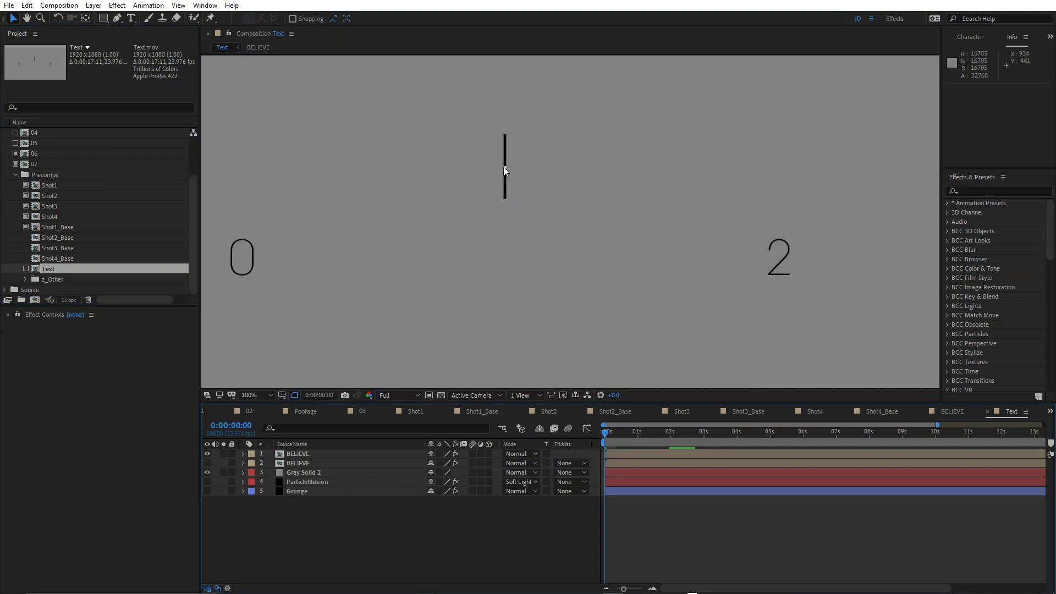
{"action": "key", "text": "space"}
{"action": "key", "text": "space"}
- Turn the Text precomp's proxy back on, play the whole title animation, and scrub to 0:00:14:10
{"action": "left_click", "coordinate": [26, 269]}
{"action": "scroll", "coordinate": [590, 275], "scroll_direction": "down", "scroll_amount": 2}
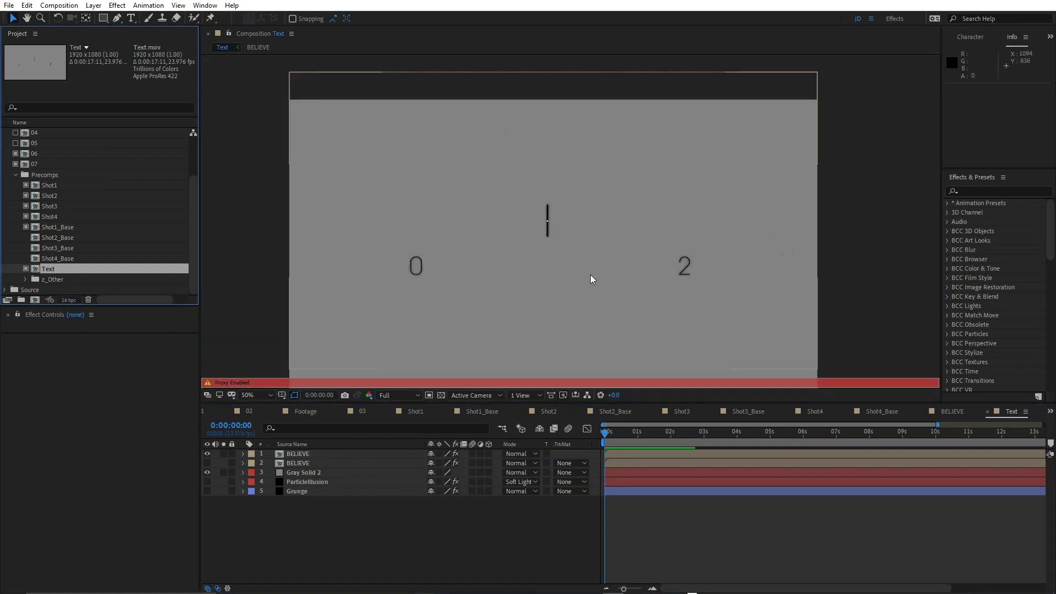
{"action": "key", "text": "space"}
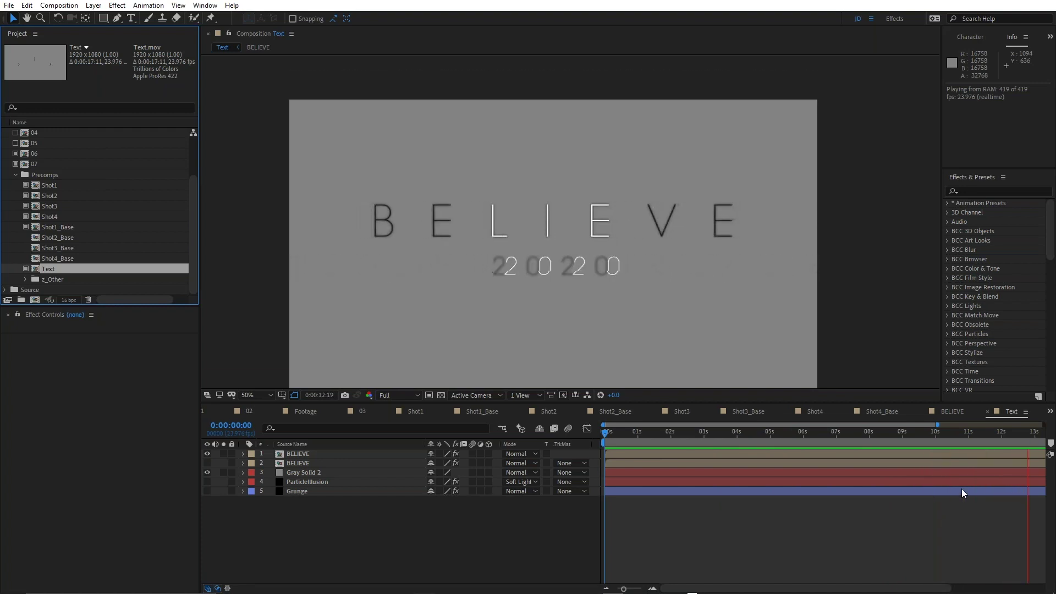
{"action": "left_click", "coordinate": [999, 433]}
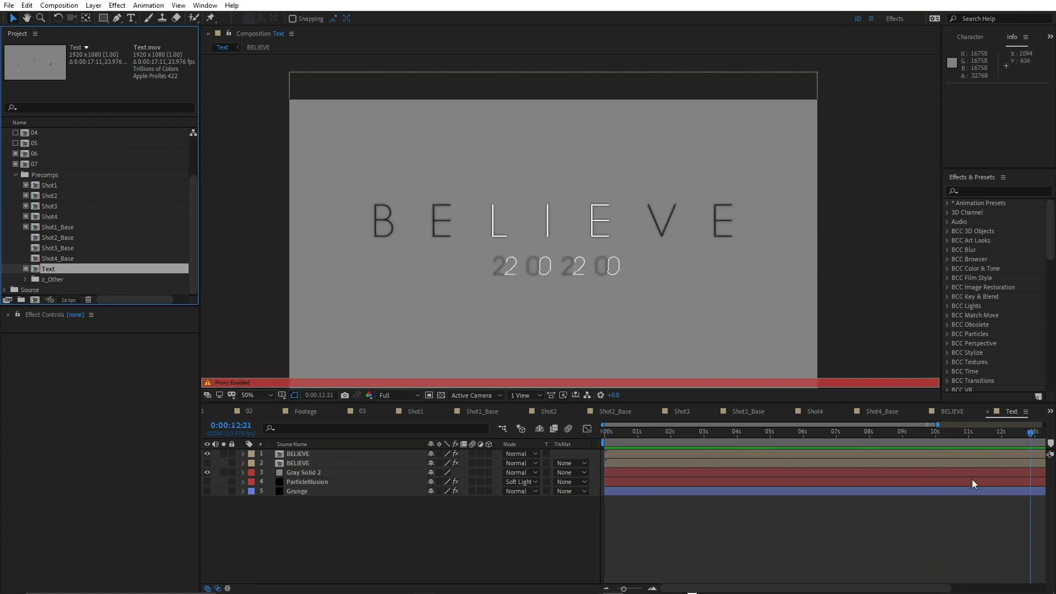
{"action": "left_click_drag", "start_coordinate": [1000, 436], "coordinate": [942, 494]}
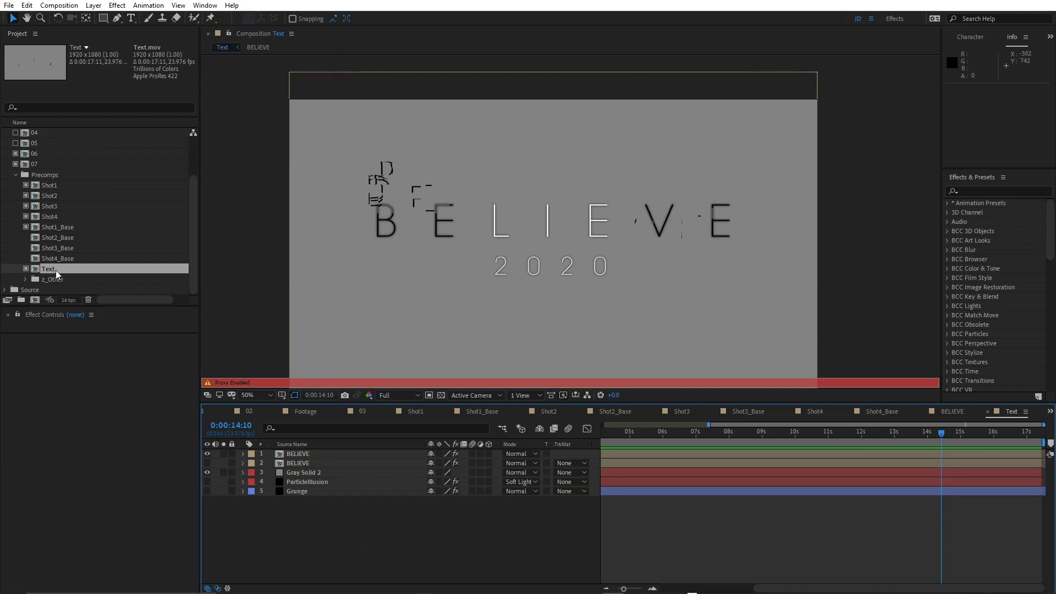
- Open composition 07, reveal the [06] layer's keyframed properties, select S_DigitalDamage, and go to the glitch at 0:00:03:14
{"action": "double_click", "coordinate": [25, 165]}
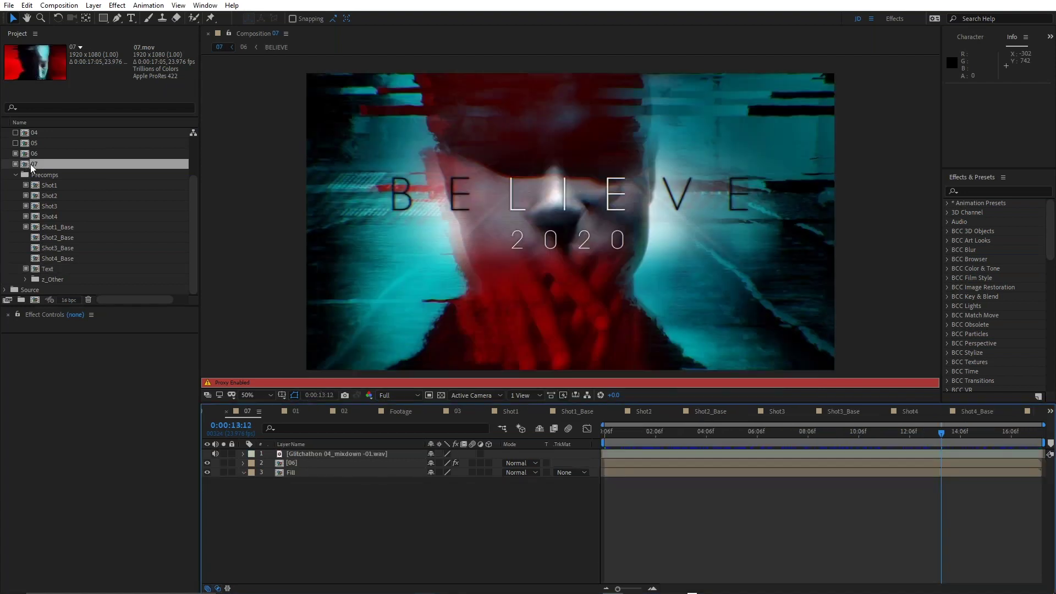
{"action": "left_click", "coordinate": [313, 465]}
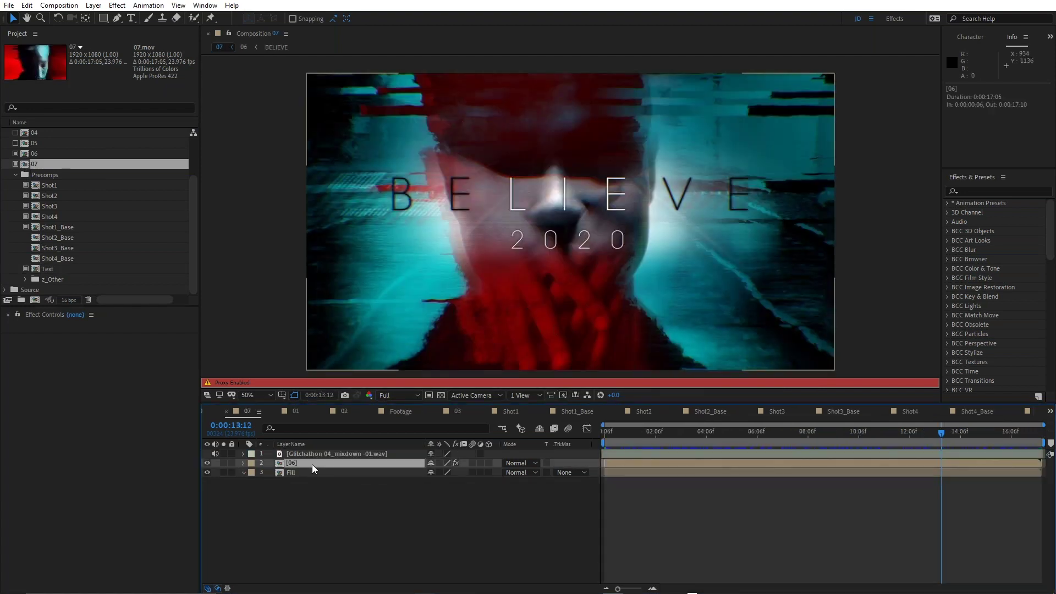
{"action": "key", "text": "u"}
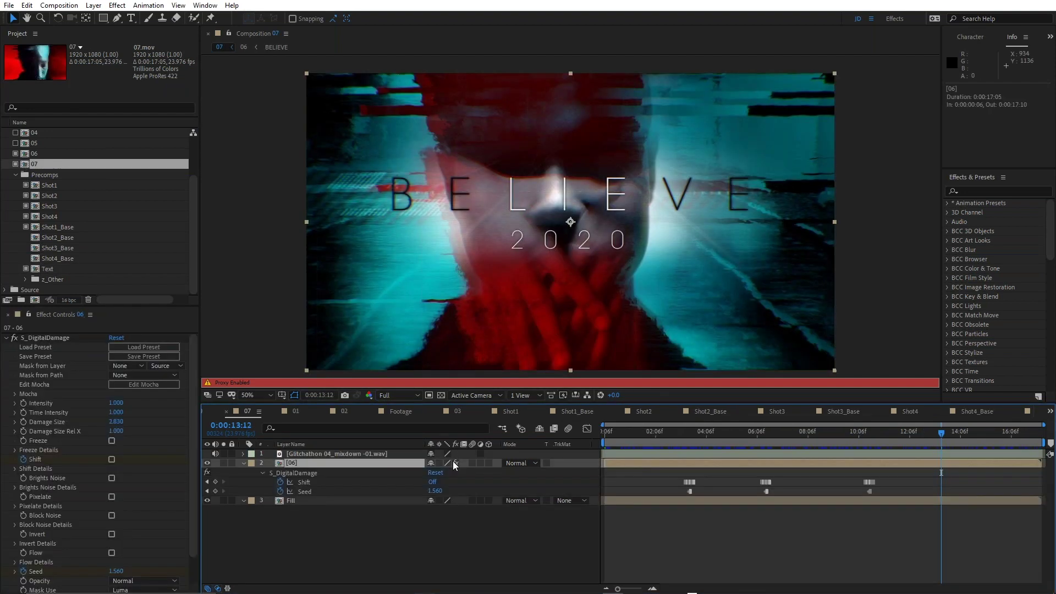
{"action": "left_click", "coordinate": [296, 474]}
{"action": "left_click", "coordinate": [692, 443]}
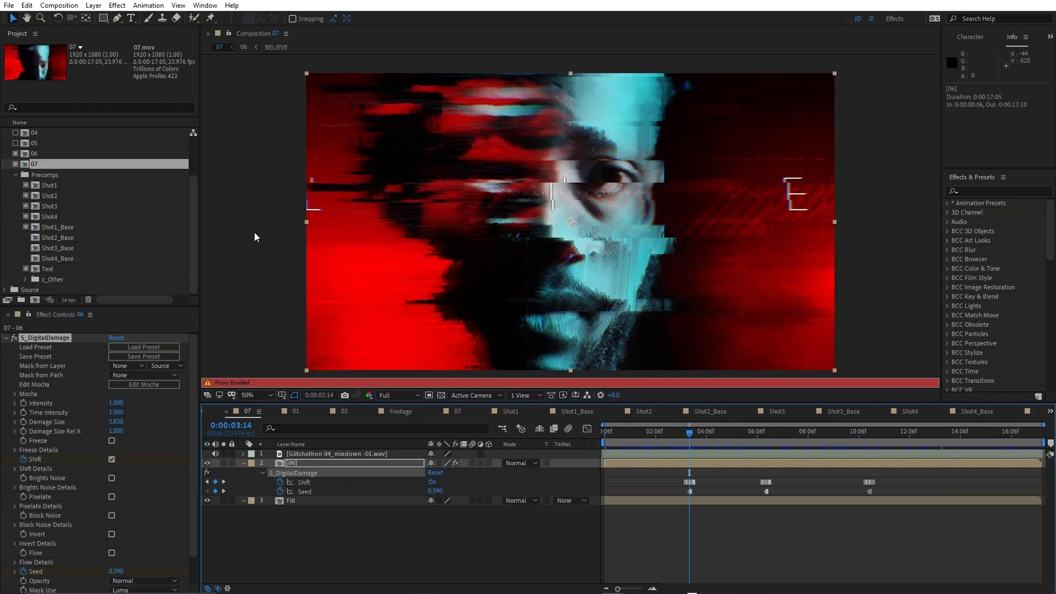
- Turn off composition 07's proxy and toggle S_DigitalDamage off and on to compare the glitch
{"action": "left_click", "coordinate": [22, 164]}
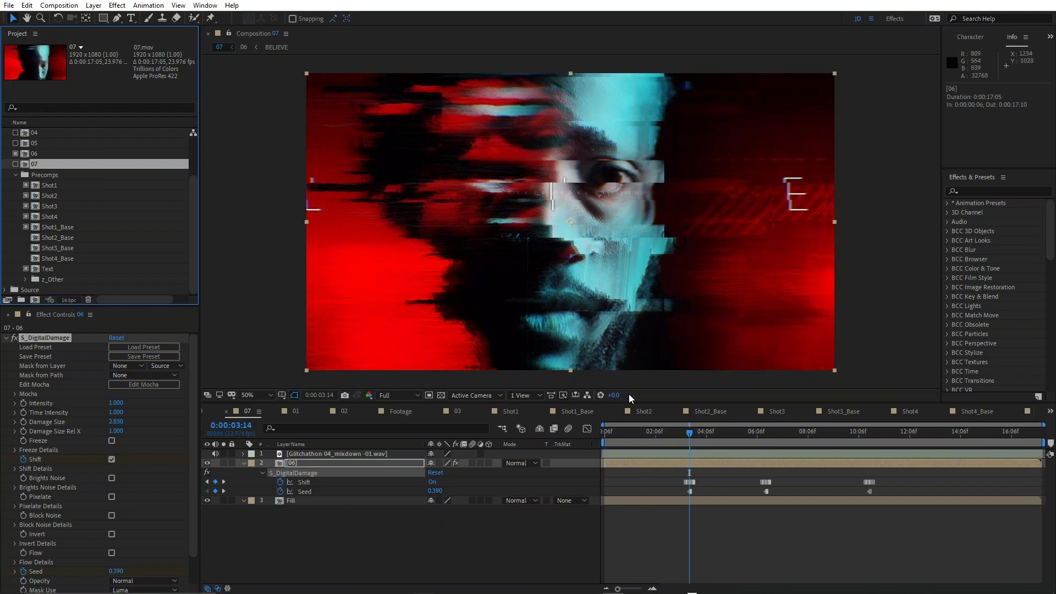
{"action": "left_click", "coordinate": [207, 473]}
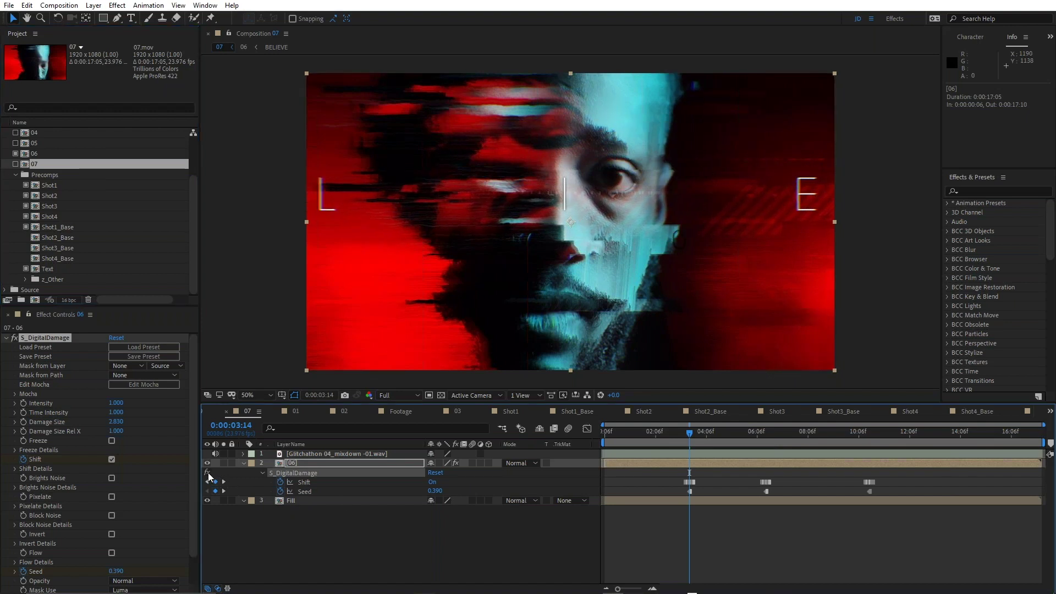
{"action": "left_click", "coordinate": [207, 472]}
{"action": "left_click", "coordinate": [208, 472]}
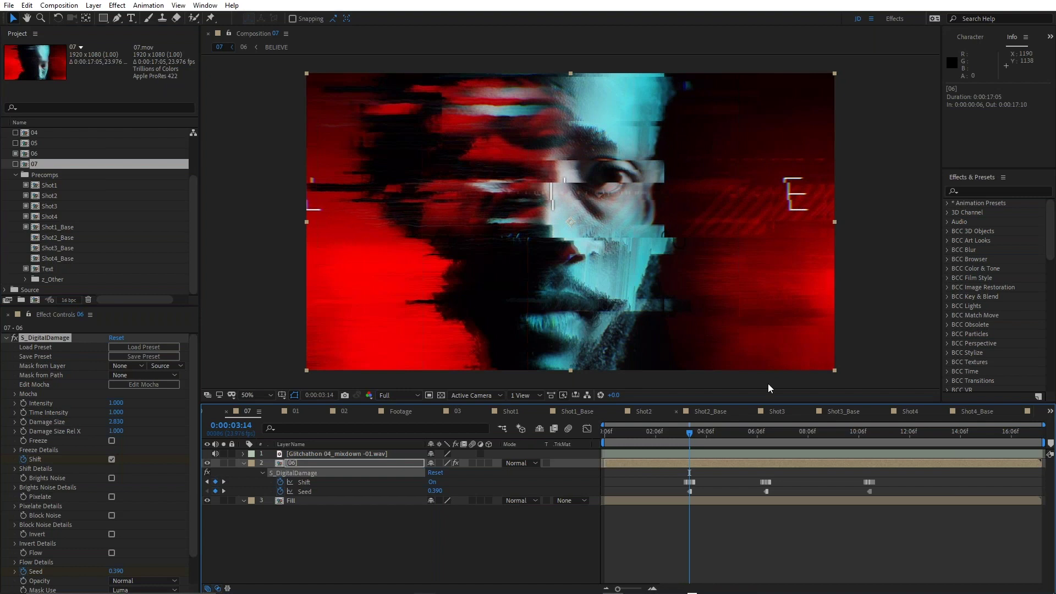
- Scrub frame by frame past the first Shift keyframes of S_DigitalDamage, stopping at 0:00:03:15
{"action": "scroll", "coordinate": [695, 449], "scroll_direction": "up", "scroll_amount": 4}
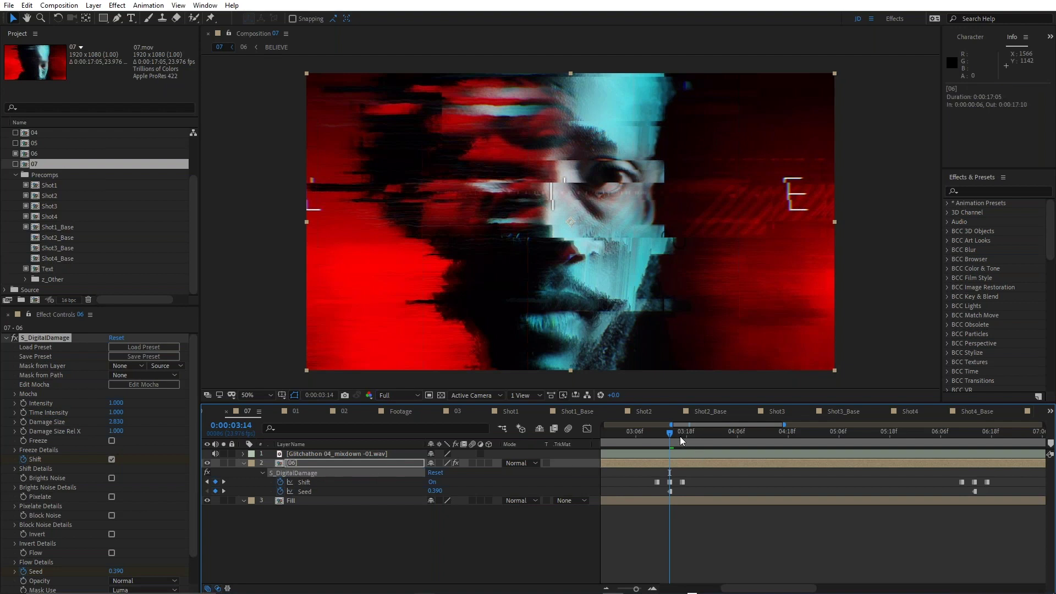
{"action": "left_click_drag", "start_coordinate": [674, 438], "coordinate": [683, 437]}
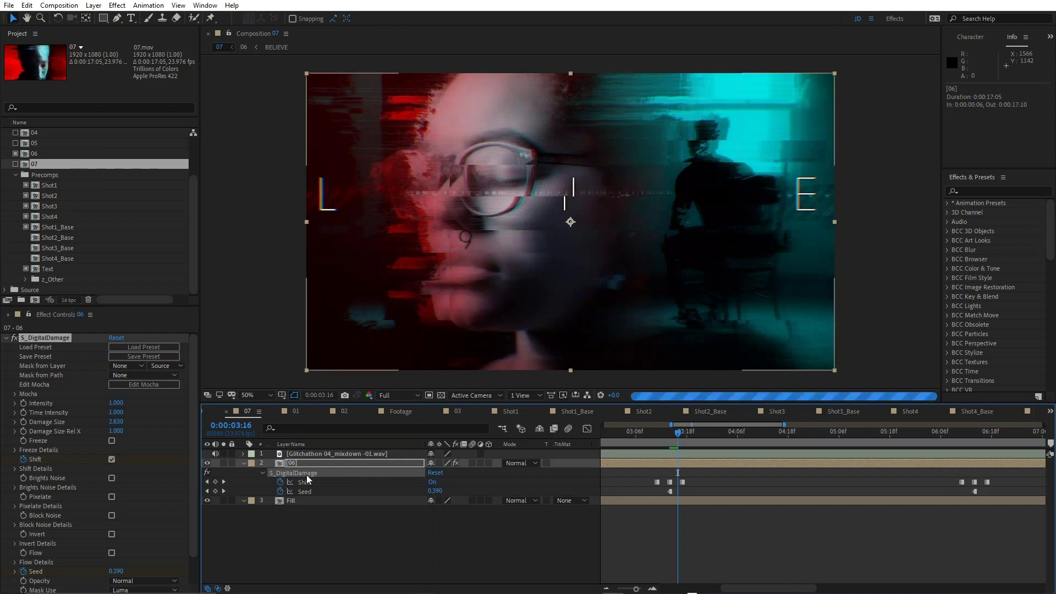
{"action": "left_click_drag", "start_coordinate": [681, 440], "coordinate": [675, 444]}
{"action": "left_click", "coordinate": [674, 440]}
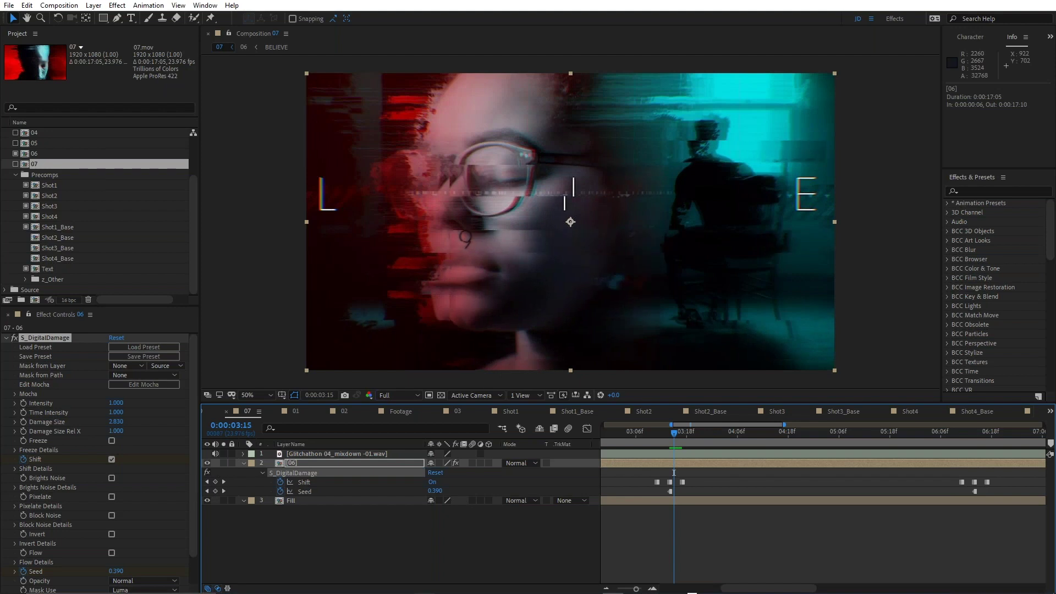
- Turn composition 07's proxy back on, watch the animation in the maximized viewer at 100%, and restore the workspace layout
{"action": "scroll", "coordinate": [590, 229], "scroll_direction": "down", "scroll_amount": 2}
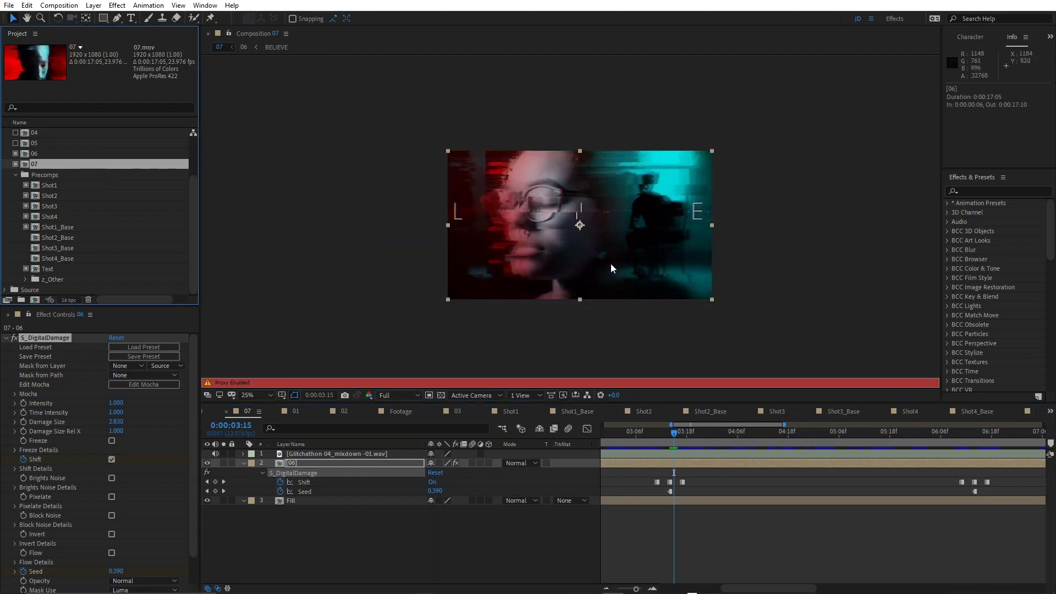
{"action": "key", "text": "grave"}
{"action": "key", "text": "slash"}
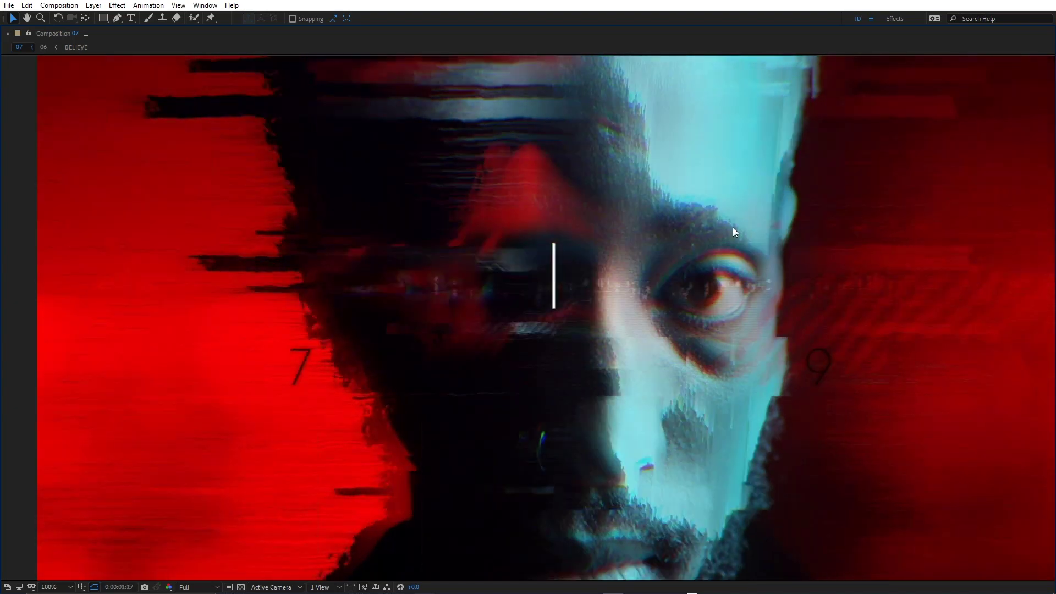
{"action": "left_click", "coordinate": [685, 275]}
{"action": "key", "text": "grave"}
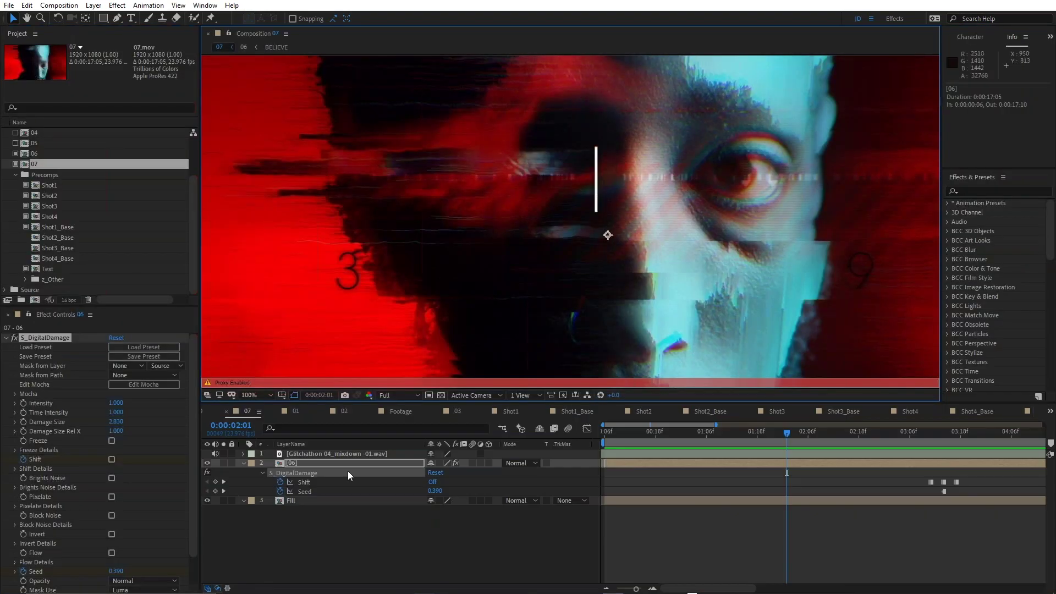
- Open composition 06, select the upper Shot4 layer, and play the ending from 0:00:14:18
{"action": "double_click", "coordinate": [289, 463]}
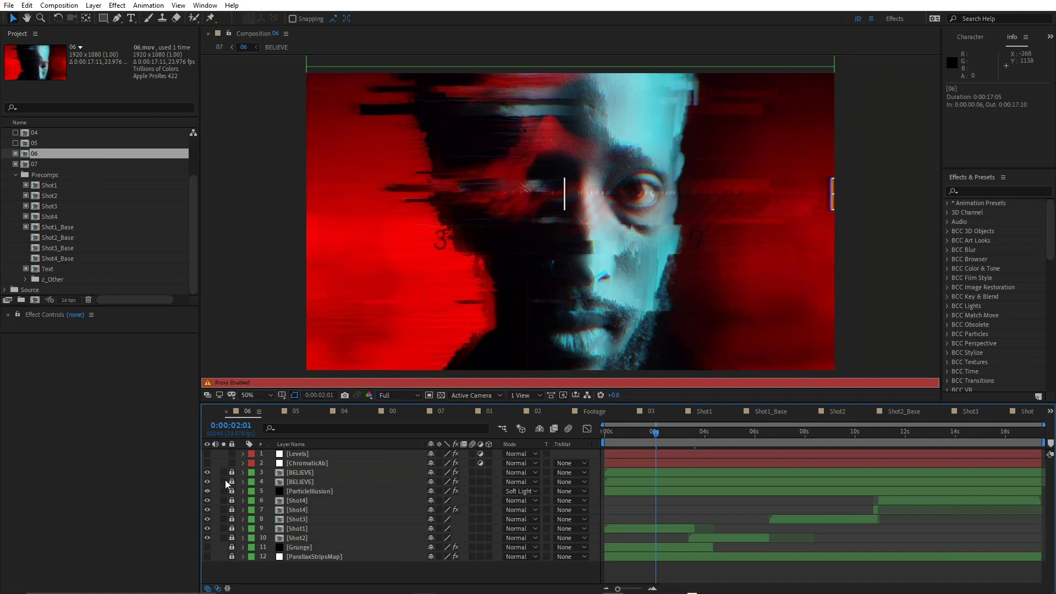
{"action": "left_click", "coordinate": [296, 502]}
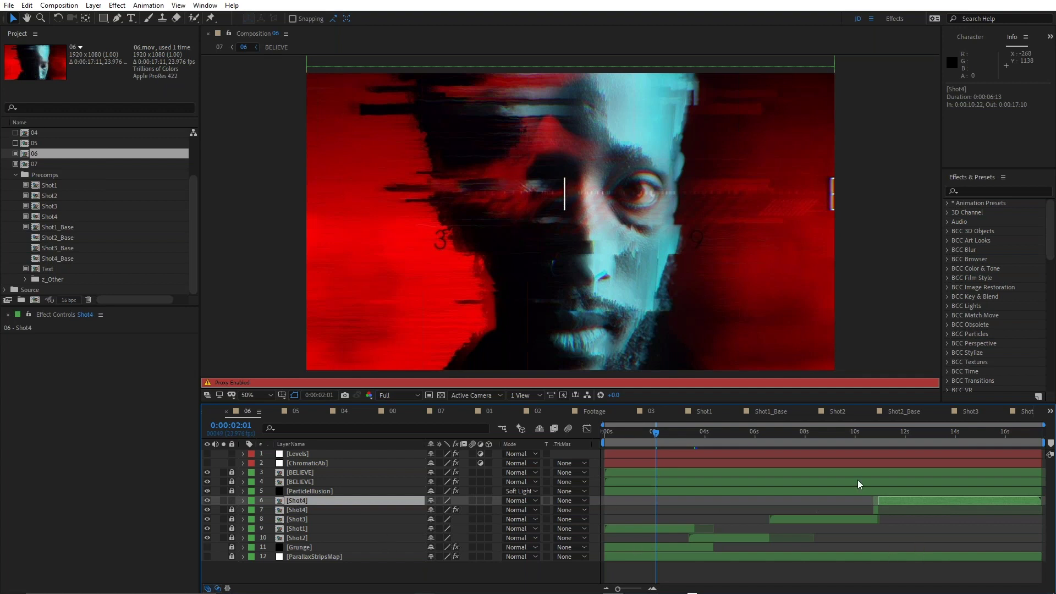
{"action": "left_click", "coordinate": [974, 440]}
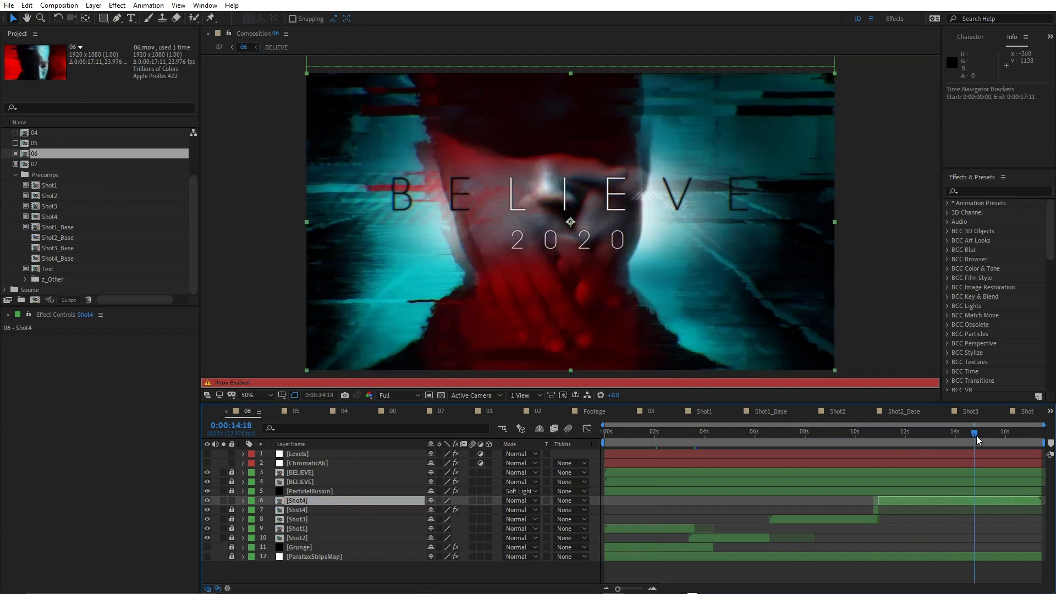
{"action": "key", "text": "space"}
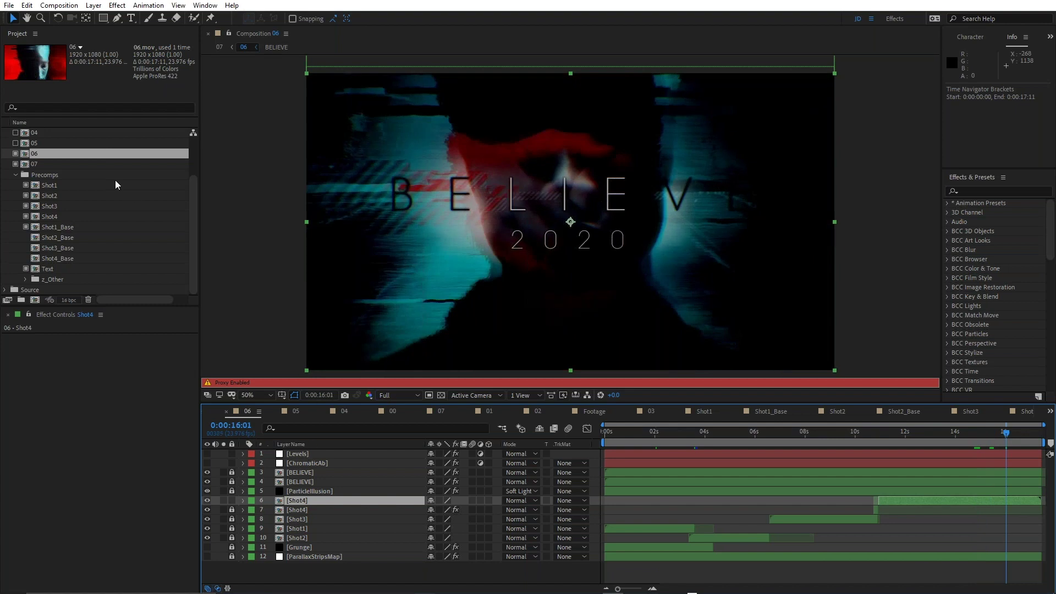
- Select composition 06 in the project, solo the upper Shot4 layer, and scrub through the closing fade-out past 0:00:16:18
{"action": "left_click", "coordinate": [27, 166]}
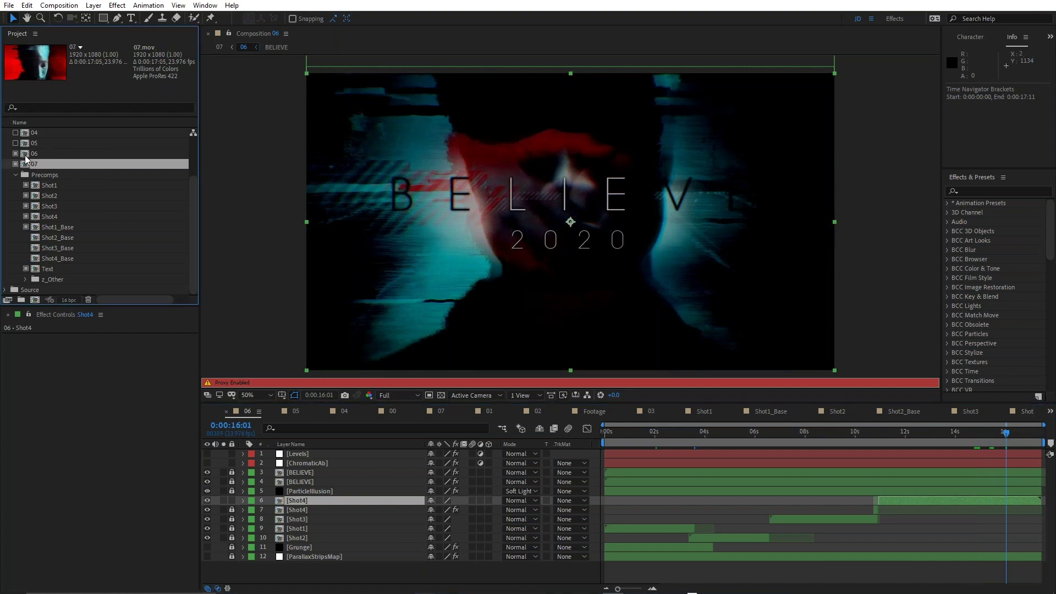
{"action": "left_click", "coordinate": [25, 155]}
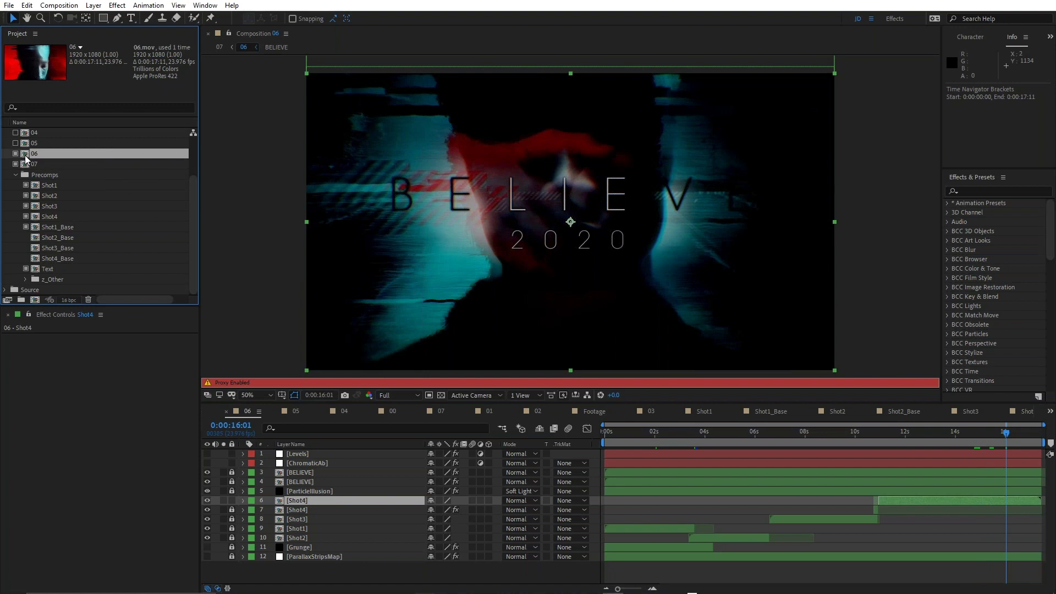
{"action": "left_click", "coordinate": [224, 500]}
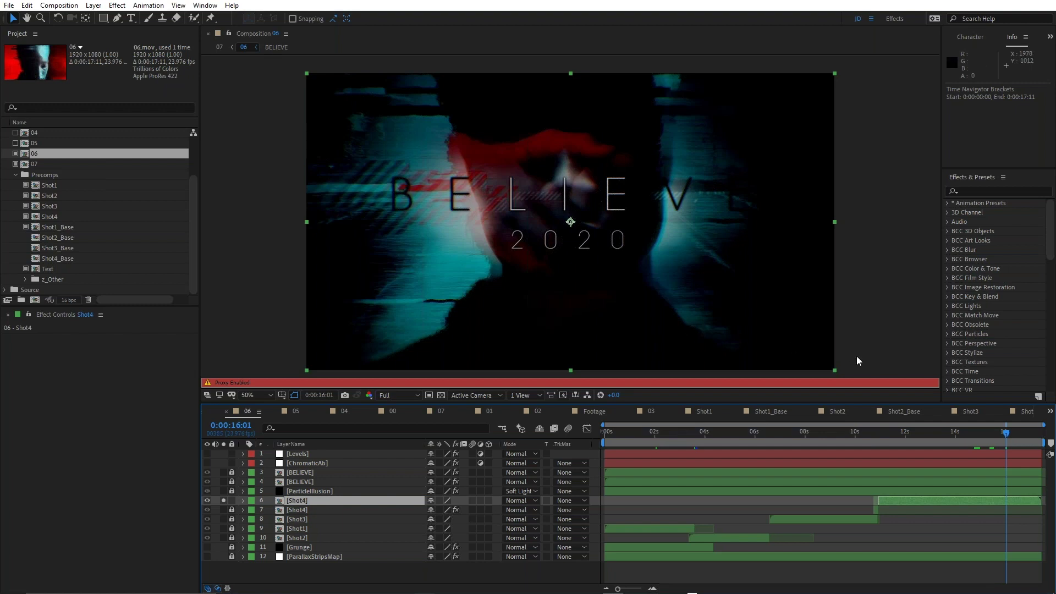
{"action": "mouse_move", "coordinate": [1011, 433]}
{"action": "left_mouse_down"}
{"action": "mouse_move", "coordinate": [1035, 441]}
{"action": "mouse_move", "coordinate": [1024, 443]}
{"action": "left_mouse_up"}
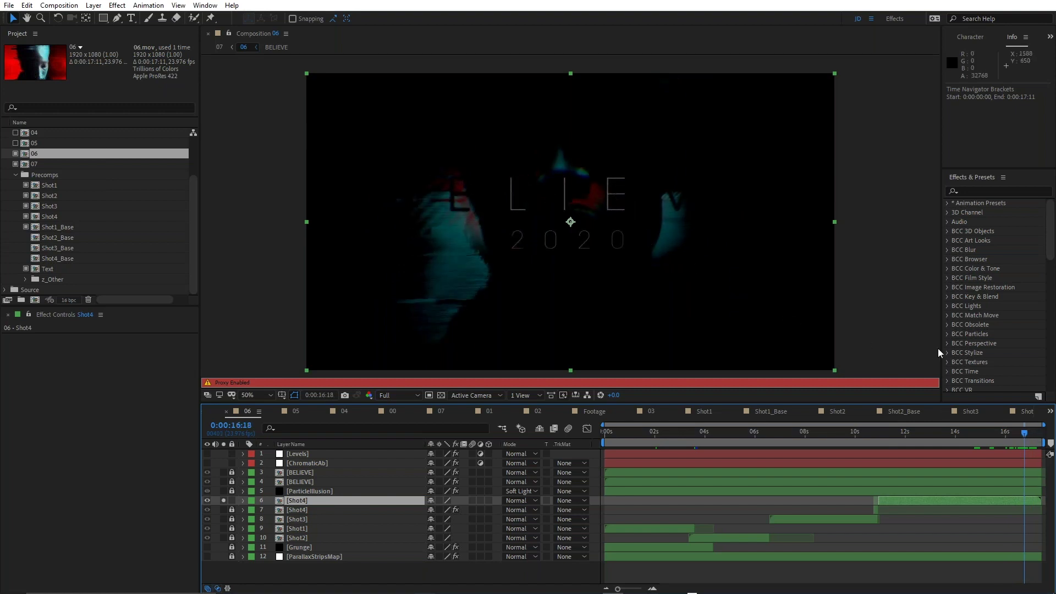
{"action": "left_click_drag", "start_coordinate": [1021, 441], "coordinate": [1036, 450]}
- Return to the start of composition 06 and play the whole title animation in the maximized viewer
{"action": "key", "text": "Home"}
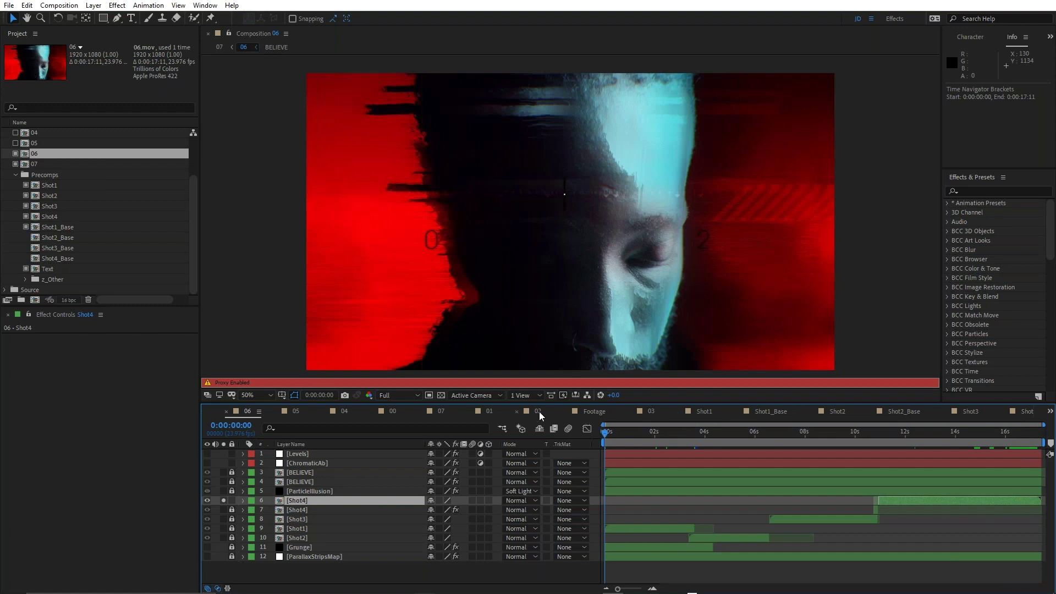
{"action": "left_click", "coordinate": [725, 264]}
{"action": "key", "text": "space"}
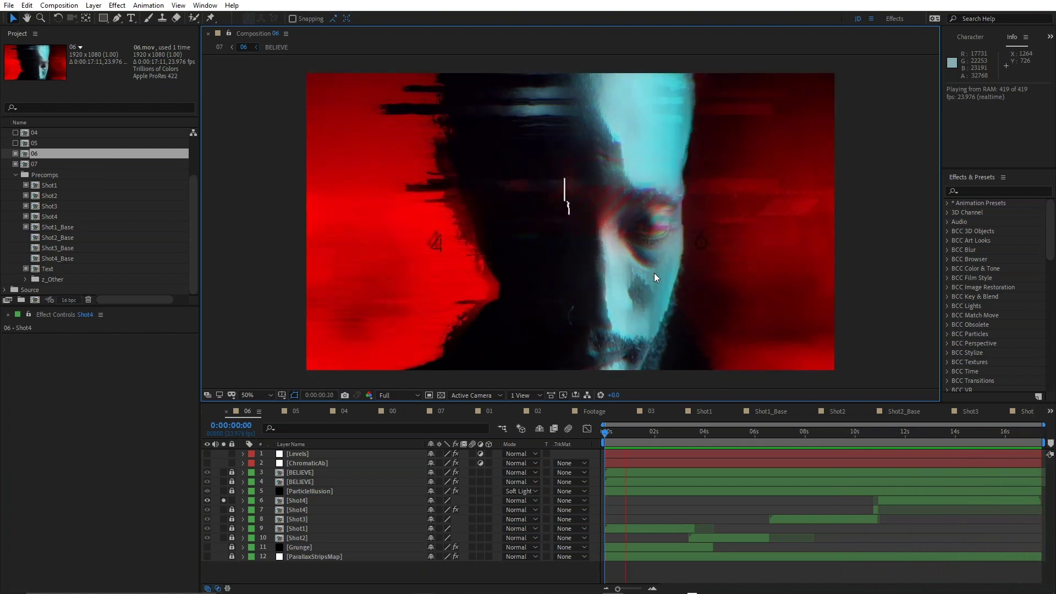
{"action": "key", "text": "grave"}
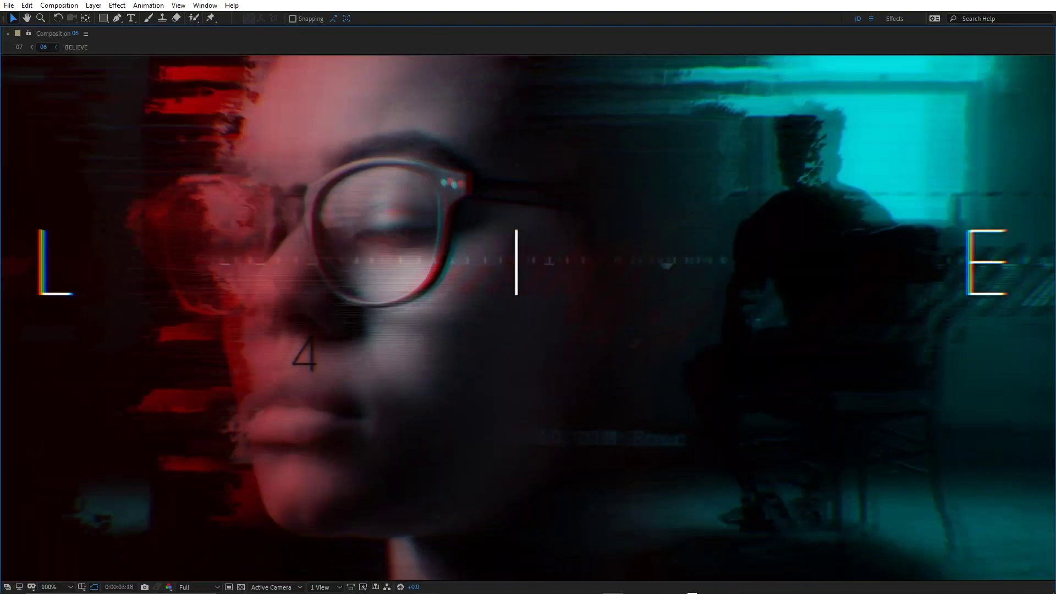